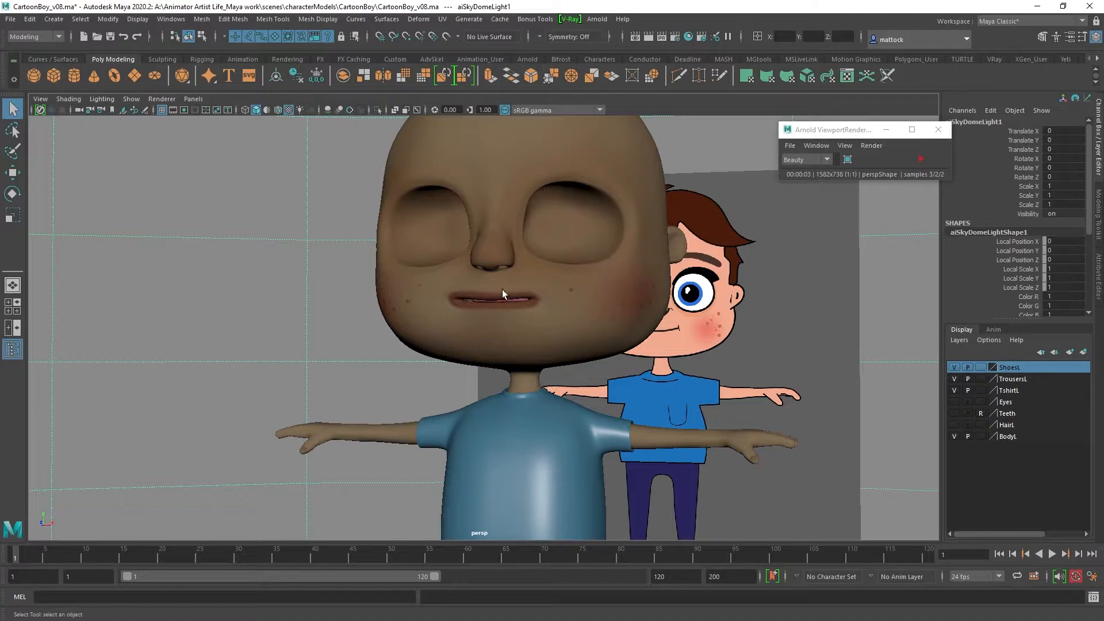
Step: Hide the sky dome light and the reference image of the boy in the perspective viewport
{"action": "middle_click_drag", "start_coordinate": [595, 328], "coordinate": [578, 353], "text": "alt"}
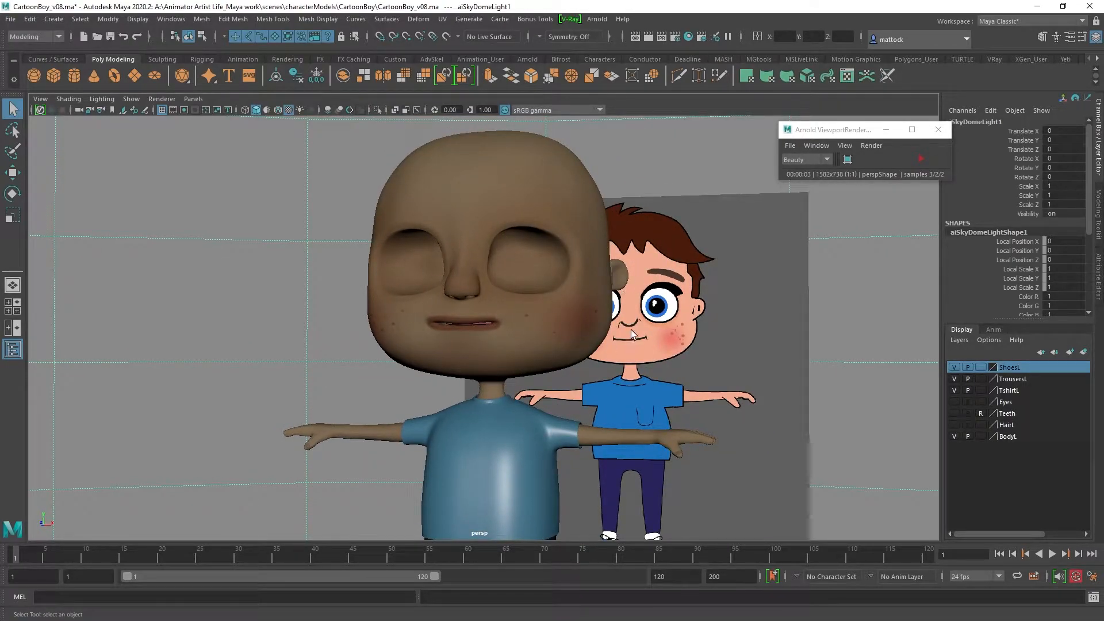
{"action": "left_click_drag", "start_coordinate": [637, 330], "coordinate": [393, 332], "text": "alt"}
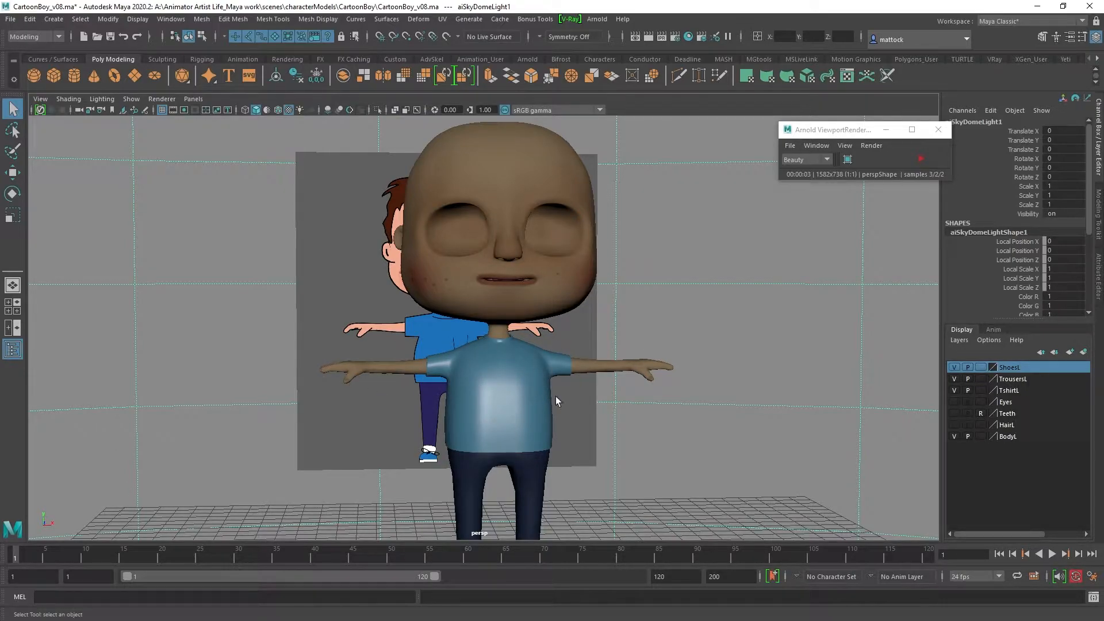
{"action": "left_click_drag", "start_coordinate": [620, 367], "coordinate": [388, 370], "text": "alt"}
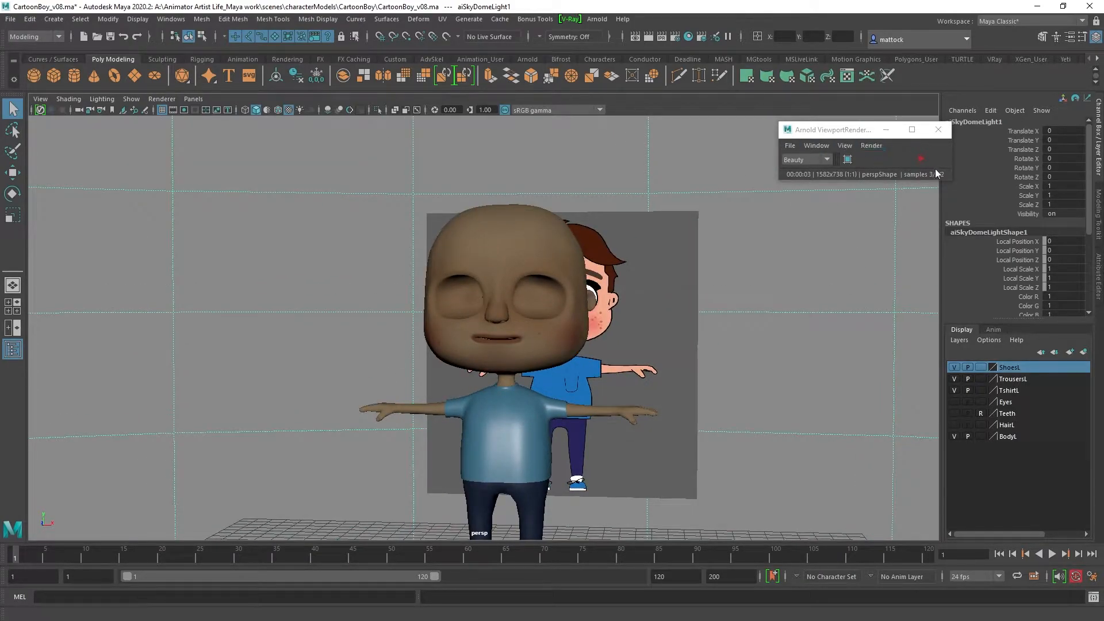
{"action": "left_click", "coordinate": [131, 99]}
{"action": "left_click", "coordinate": [143, 146]}
{"action": "left_click", "coordinate": [132, 99]}
{"action": "left_click", "coordinate": [144, 223]}
{"action": "left_click_drag", "start_coordinate": [477, 333], "coordinate": [598, 333], "text": "alt"}
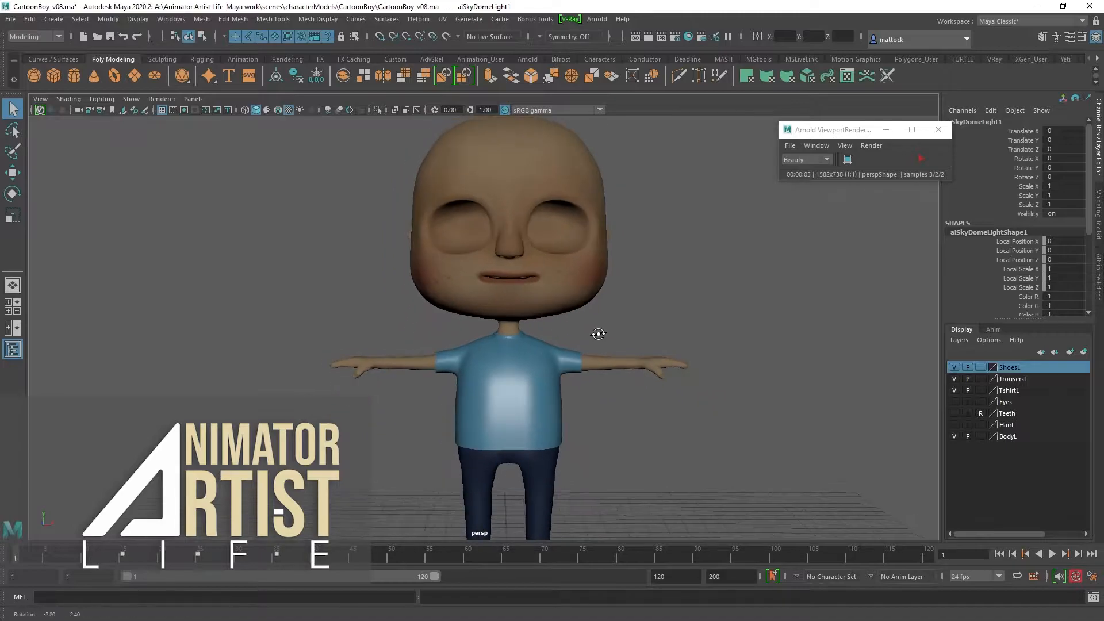
Step: Run the Arnold viewport render, examine the textured head and untextured clothes from several angles, and stop the render
{"action": "left_click", "coordinate": [921, 159]}
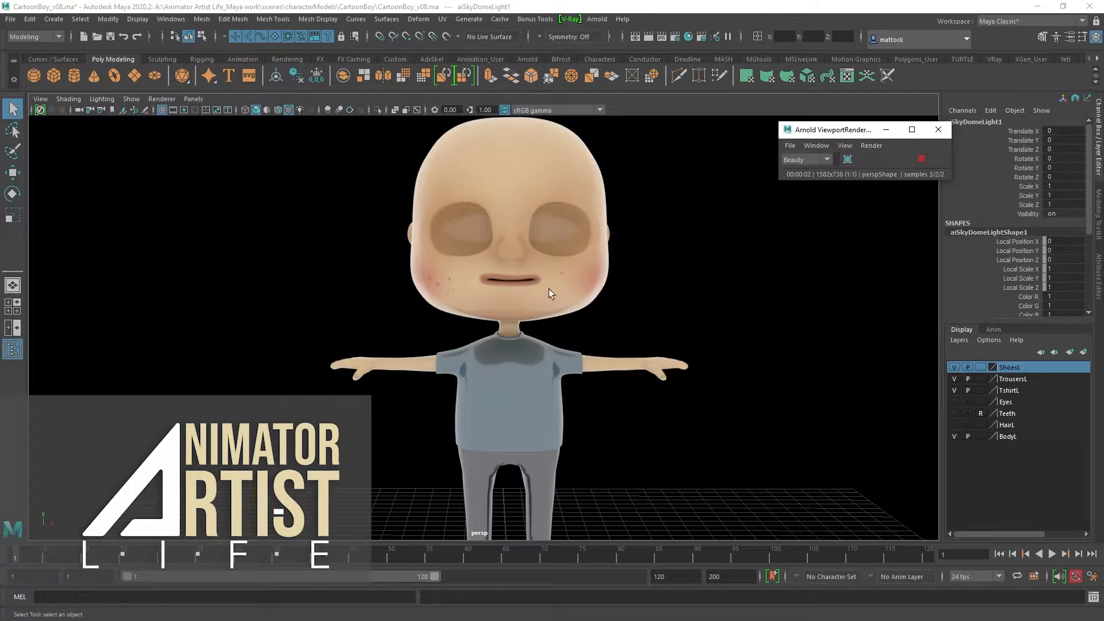
{"action": "middle_click_drag", "start_coordinate": [549, 295], "coordinate": [572, 362], "text": "alt"}
{"action": "left_click_drag", "start_coordinate": [576, 370], "coordinate": [476, 377], "text": "alt"}
{"action": "right_click_drag", "start_coordinate": [476, 377], "coordinate": [575, 345], "text": "alt"}
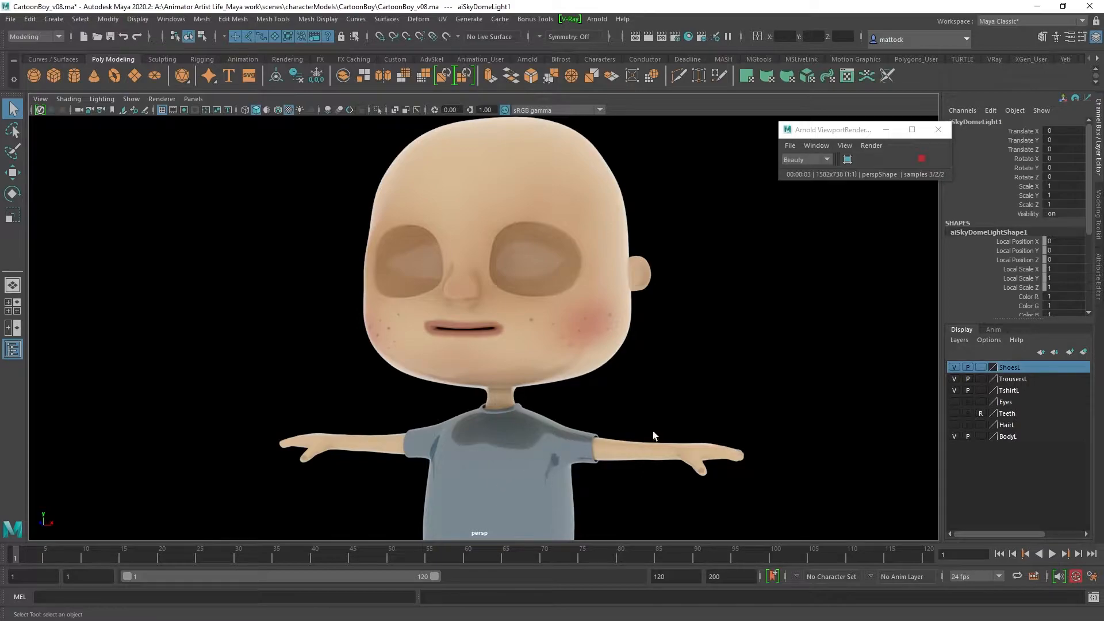
{"action": "scroll", "coordinate": [667, 384], "scroll_direction": "down", "scroll_amount": 3}
{"action": "left_click_drag", "start_coordinate": [647, 373], "coordinate": [700, 371], "text": "alt"}
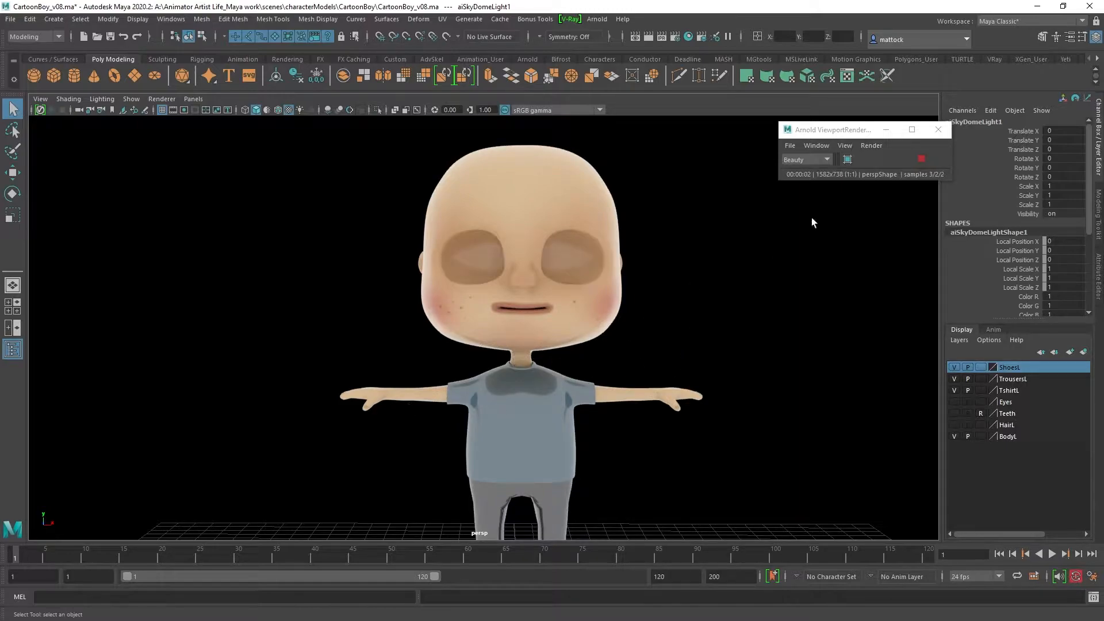
{"action": "left_click", "coordinate": [921, 158]}
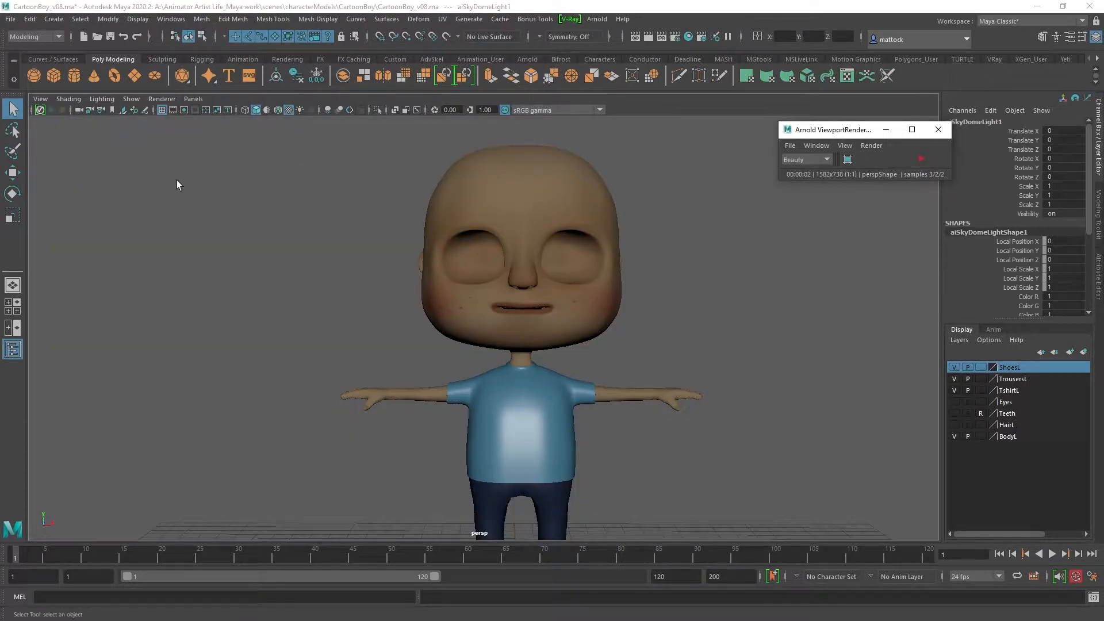
Step: Display the T-shirt mesh's UV shells in the UV Editor
{"action": "middle_click_drag", "start_coordinate": [426, 453], "coordinate": [381, 390], "text": "alt"}
{"action": "scroll", "coordinate": [383, 388], "scroll_direction": "up", "scroll_amount": 2}
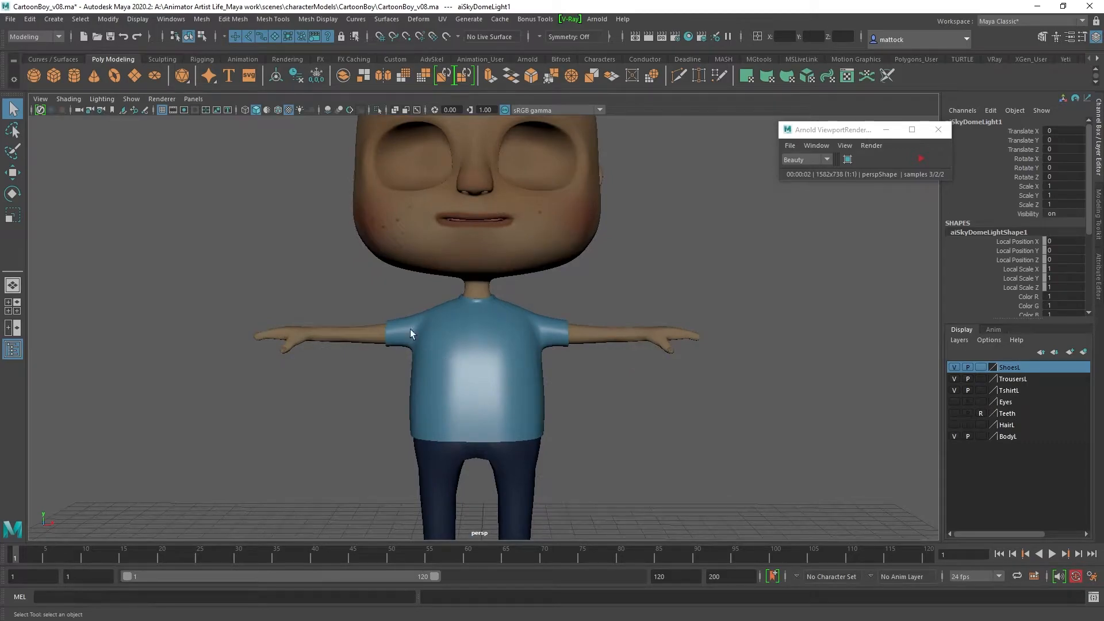
{"action": "left_click", "coordinate": [461, 366]}
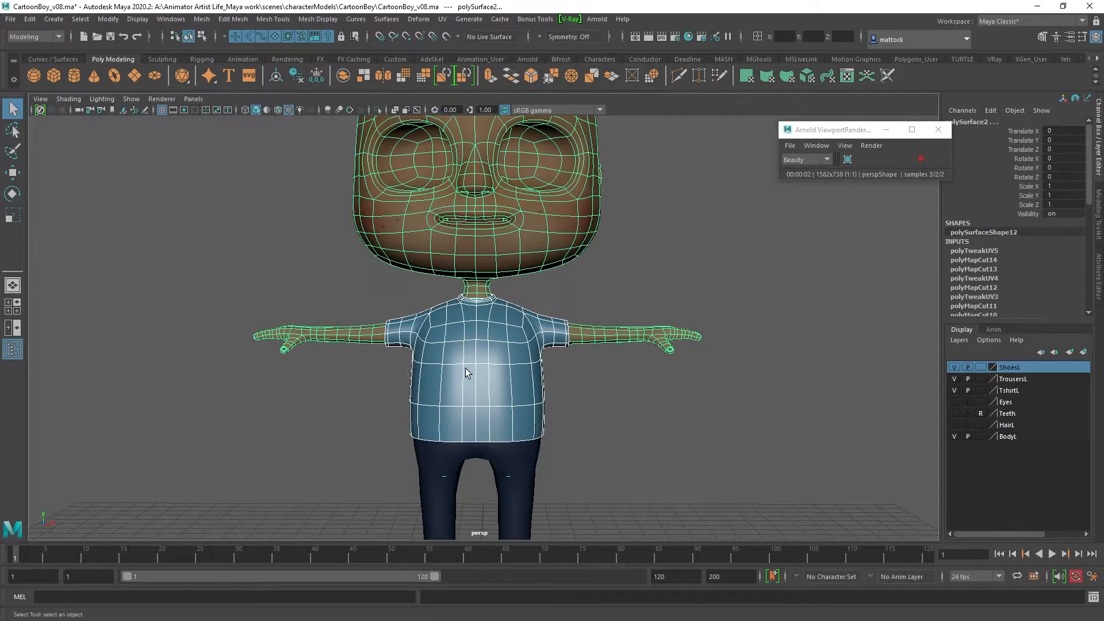
{"action": "left_click", "coordinate": [510, 339]}
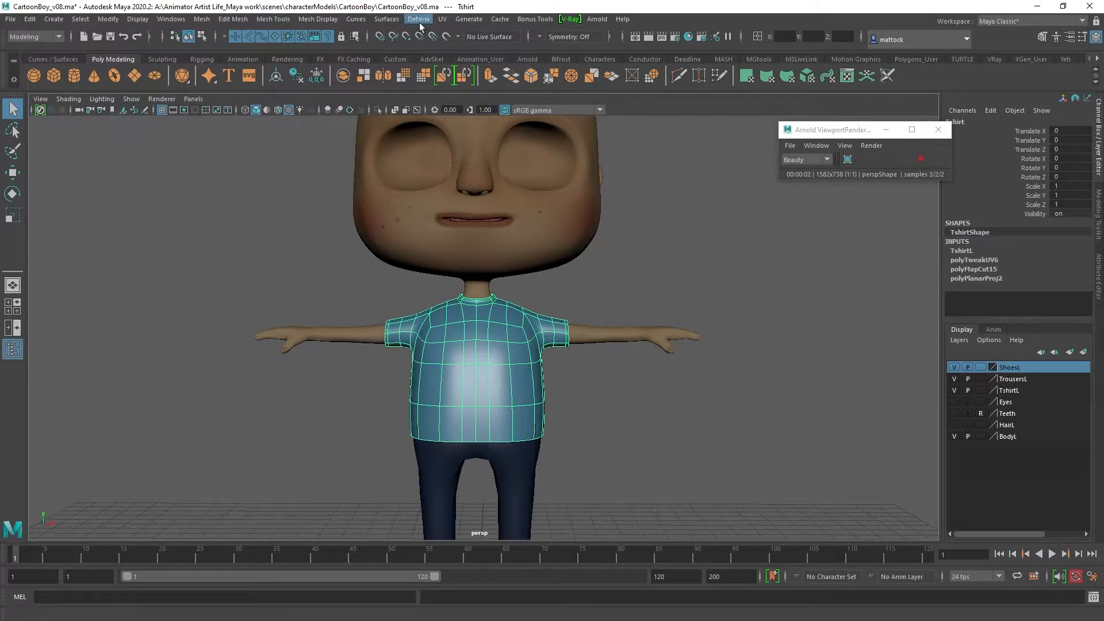
{"action": "left_click", "coordinate": [442, 19]}
{"action": "left_click", "coordinate": [472, 39]}
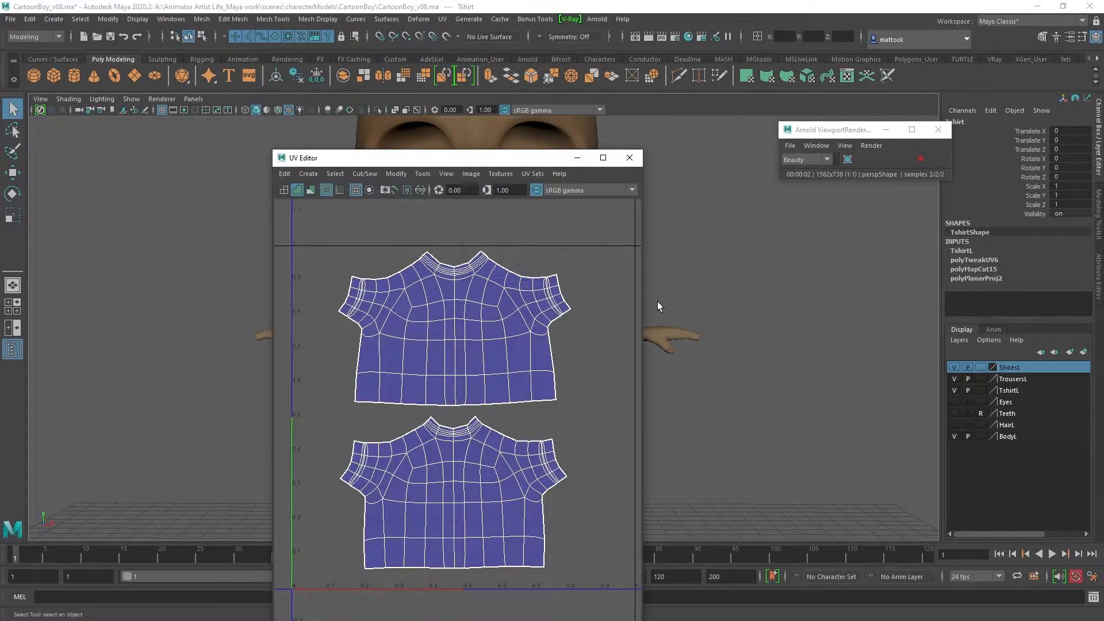
{"action": "left_click_drag", "start_coordinate": [507, 160], "coordinate": [635, 112]}
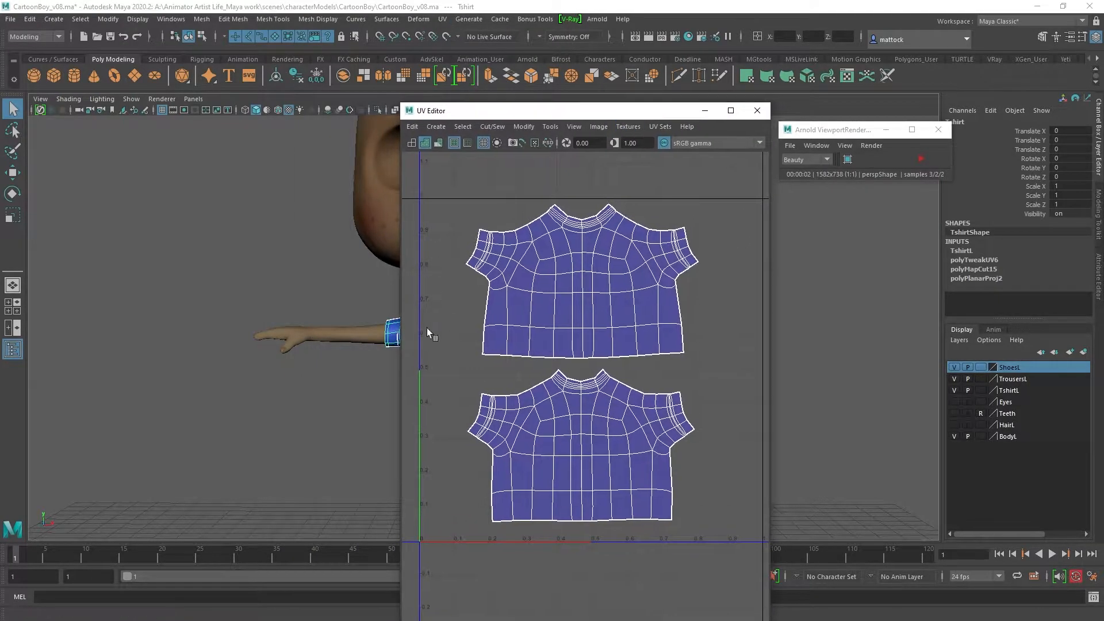
Step: Export a UV snapshot of the T-shirt as TopUVs.png in the project's images folder, overwriting the existing file
{"action": "left_click", "coordinate": [590, 128]}
{"action": "left_click", "coordinate": [631, 317]}
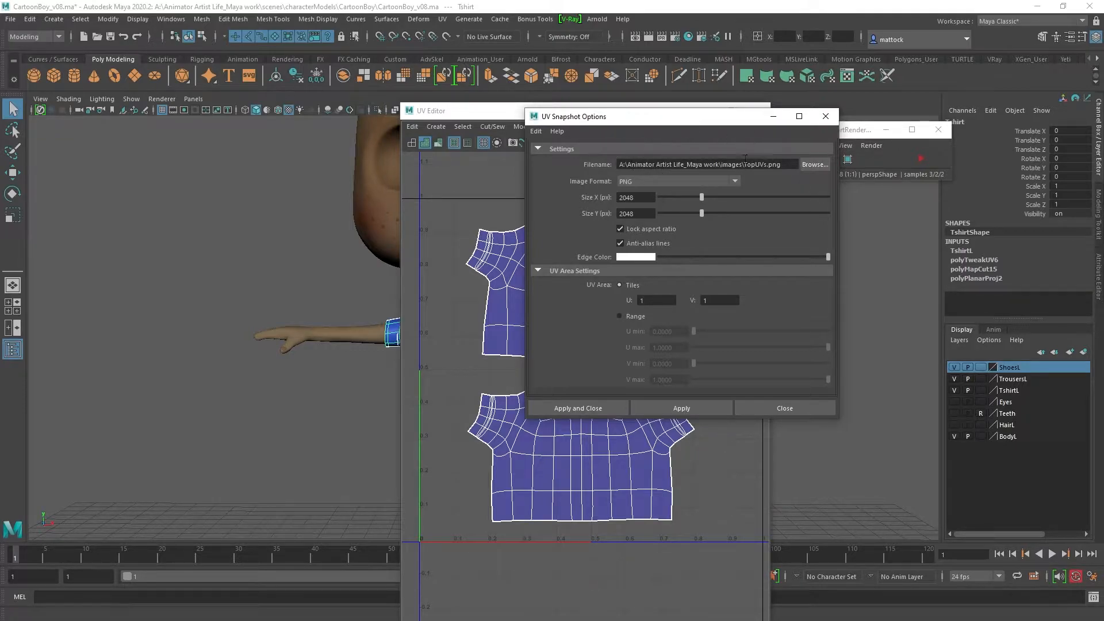
{"action": "left_click", "coordinate": [818, 164]}
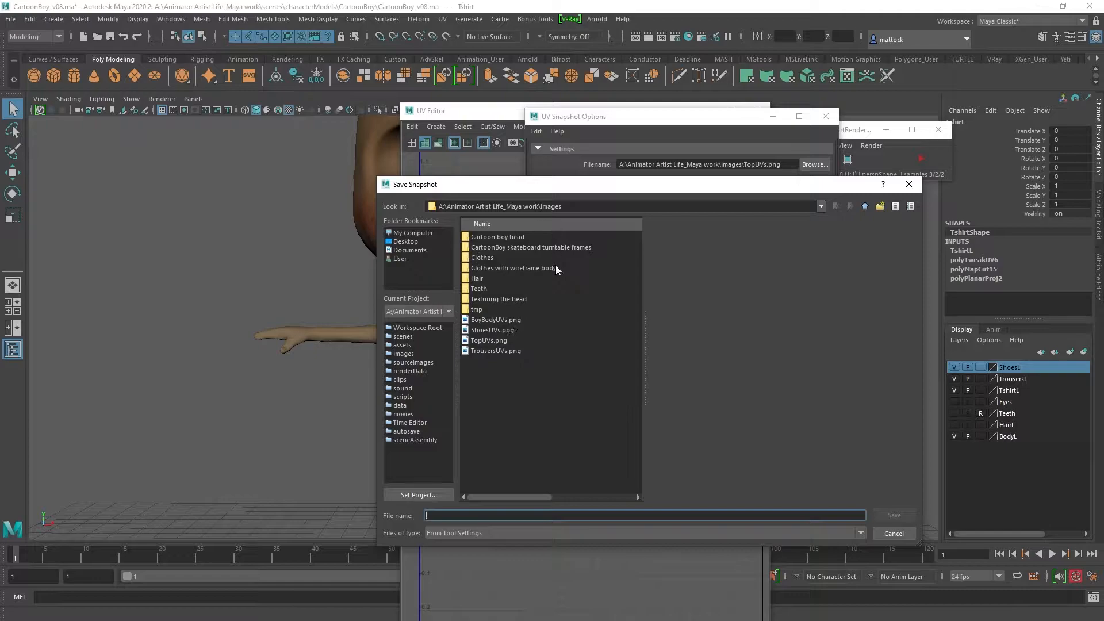
{"action": "left_click", "coordinate": [485, 340]}
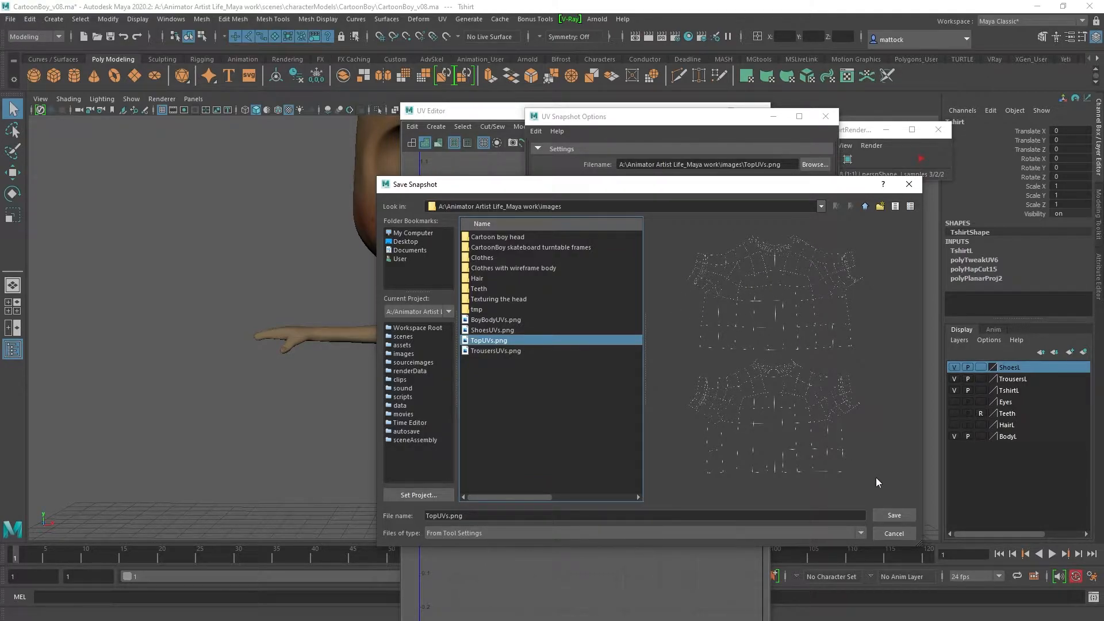
{"action": "left_click", "coordinate": [893, 514]}
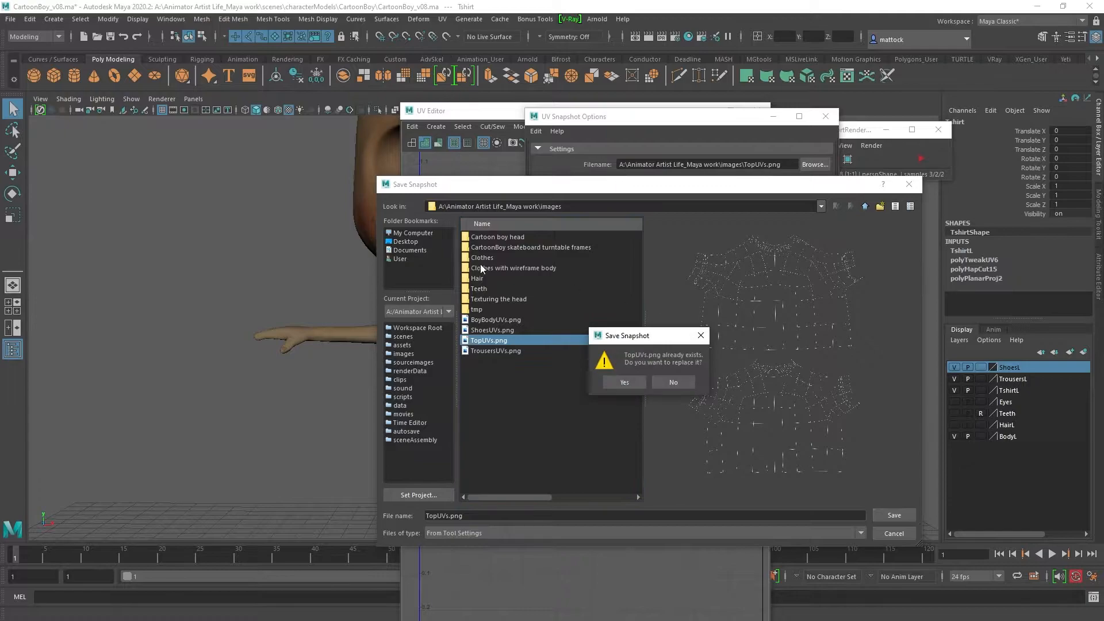
{"action": "left_click", "coordinate": [626, 382]}
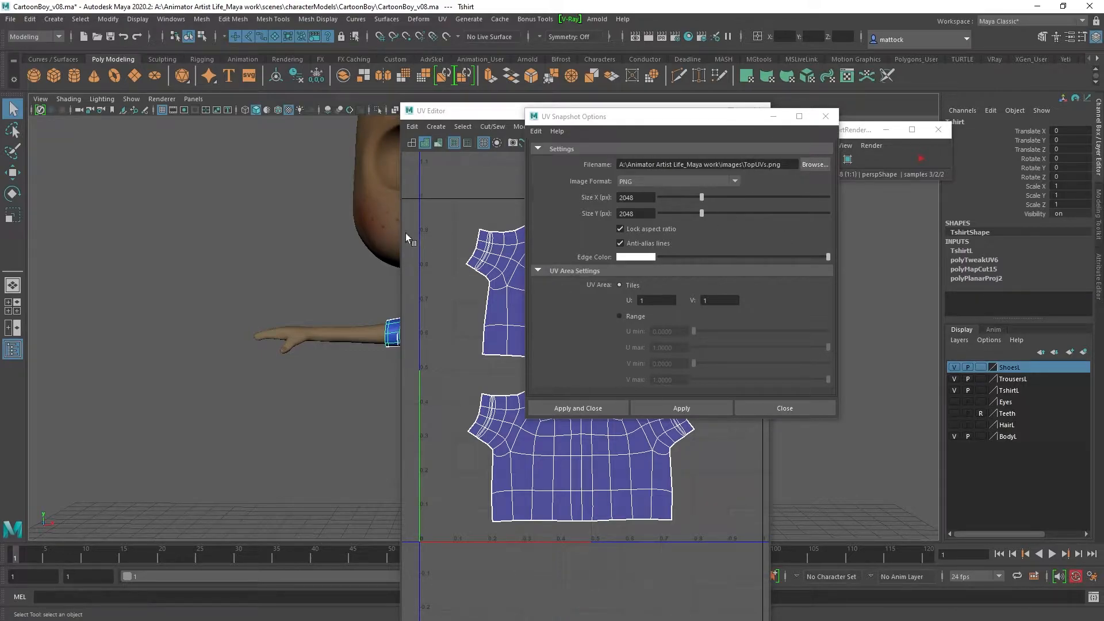
{"action": "left_click", "coordinate": [571, 410]}
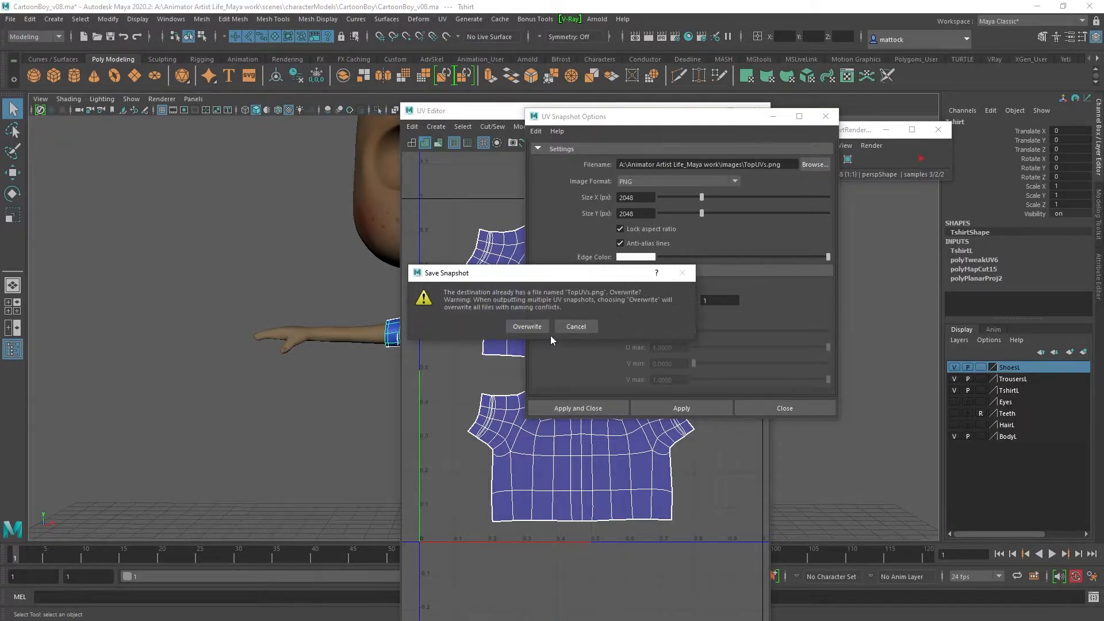
{"action": "left_click", "coordinate": [518, 326]}
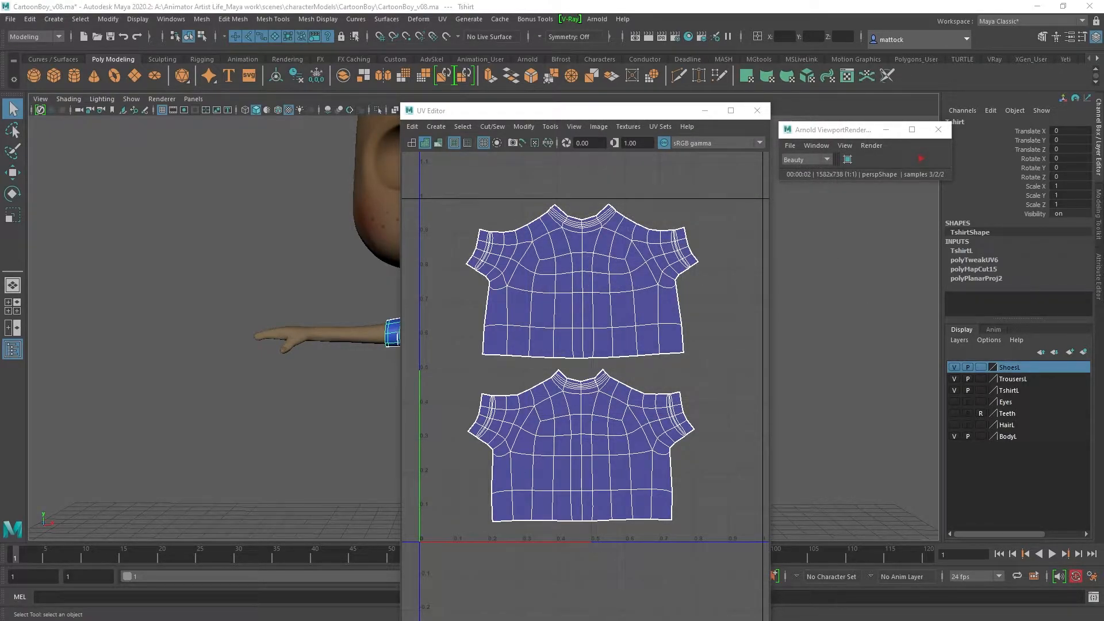
Step: Find TopUVs.png in the Maya project's images folder in File Explorer and open it in Photoshop, keeping the canvas clear of floating panels
{"action": "left_click_drag", "start_coordinate": [1103, 345], "coordinate": [419, 99]}
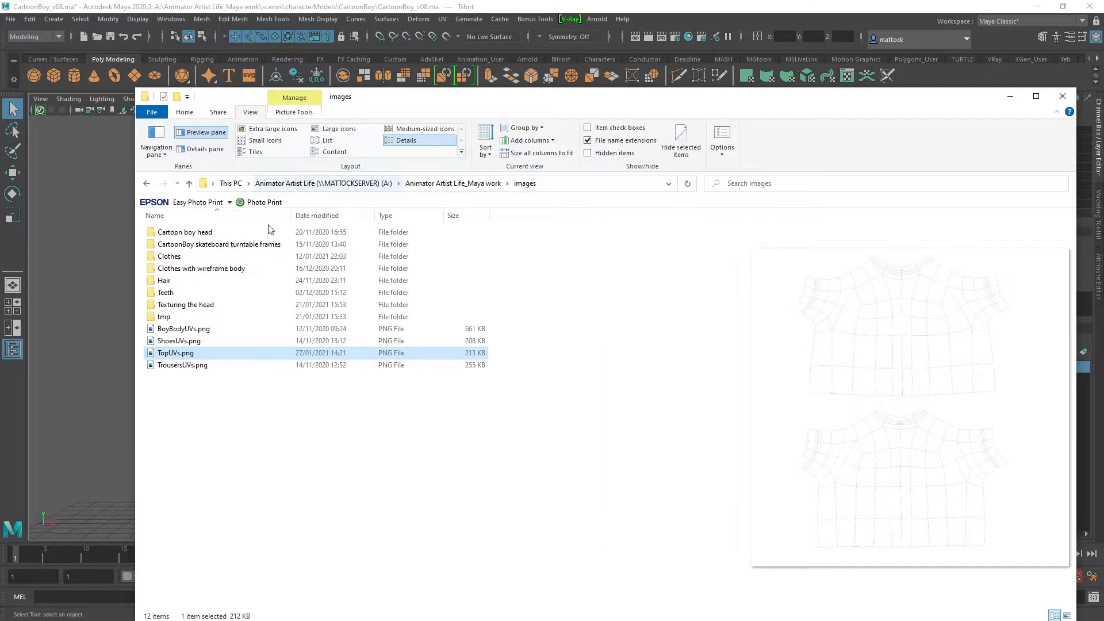
{"action": "left_click", "coordinate": [453, 183]}
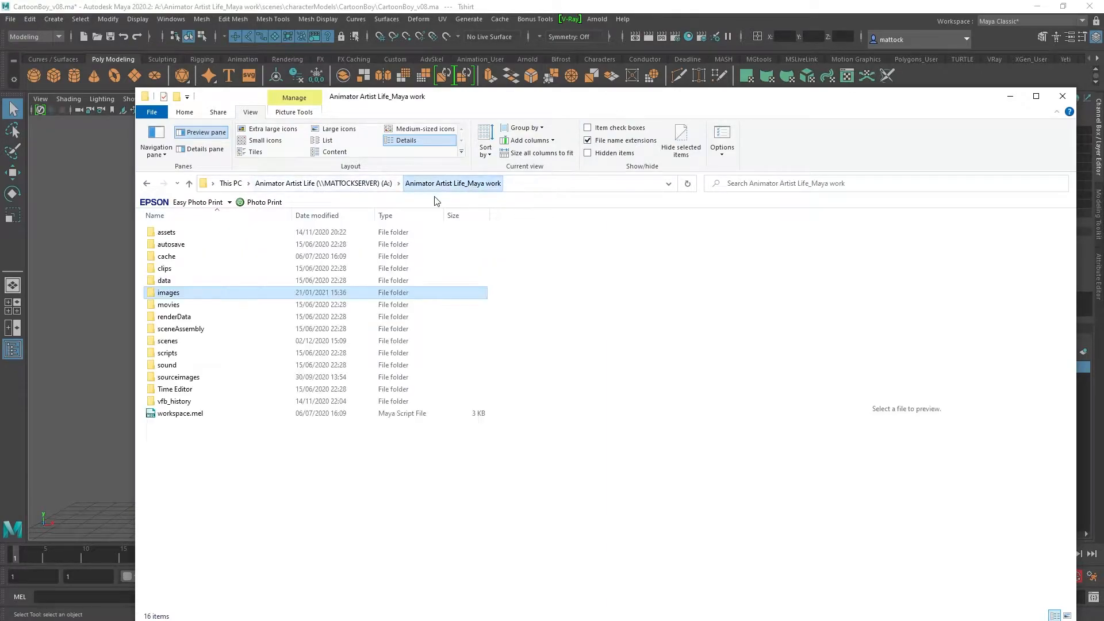
{"action": "double_click", "coordinate": [184, 296]}
{"action": "left_click", "coordinate": [176, 354]}
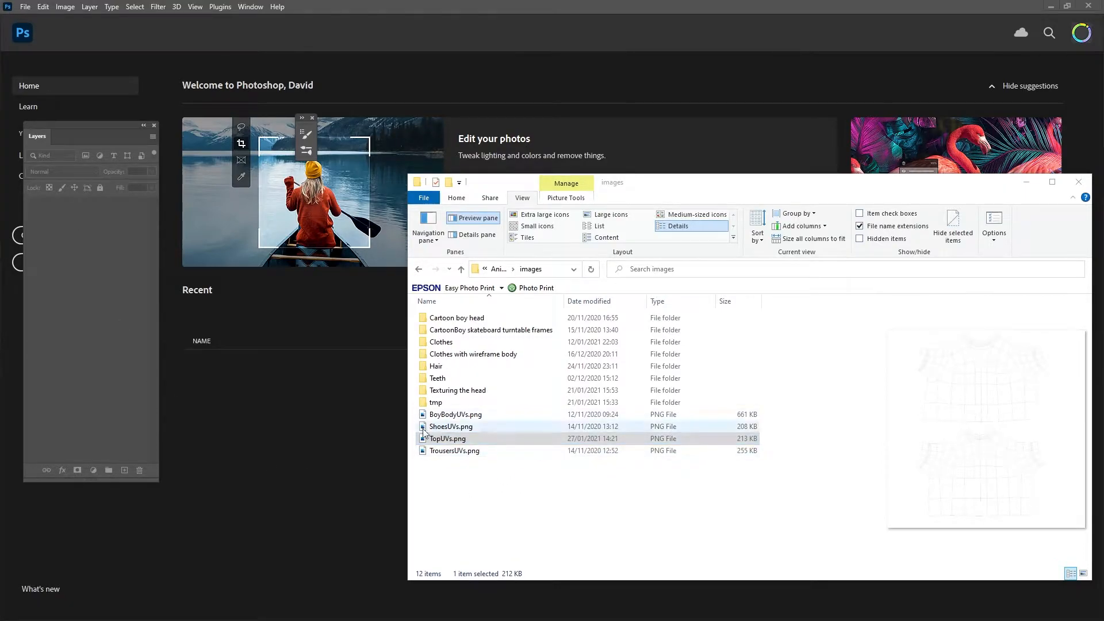
{"action": "left_click_drag", "start_coordinate": [447, 439], "coordinate": [343, 454]}
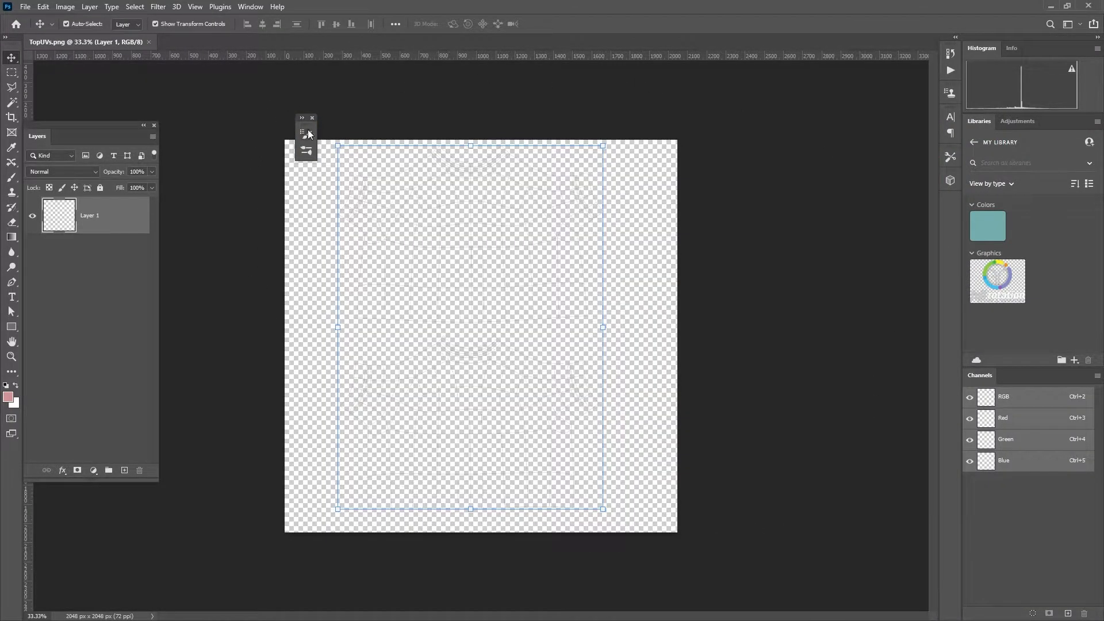
{"action": "left_click_drag", "start_coordinate": [305, 118], "coordinate": [215, 89]}
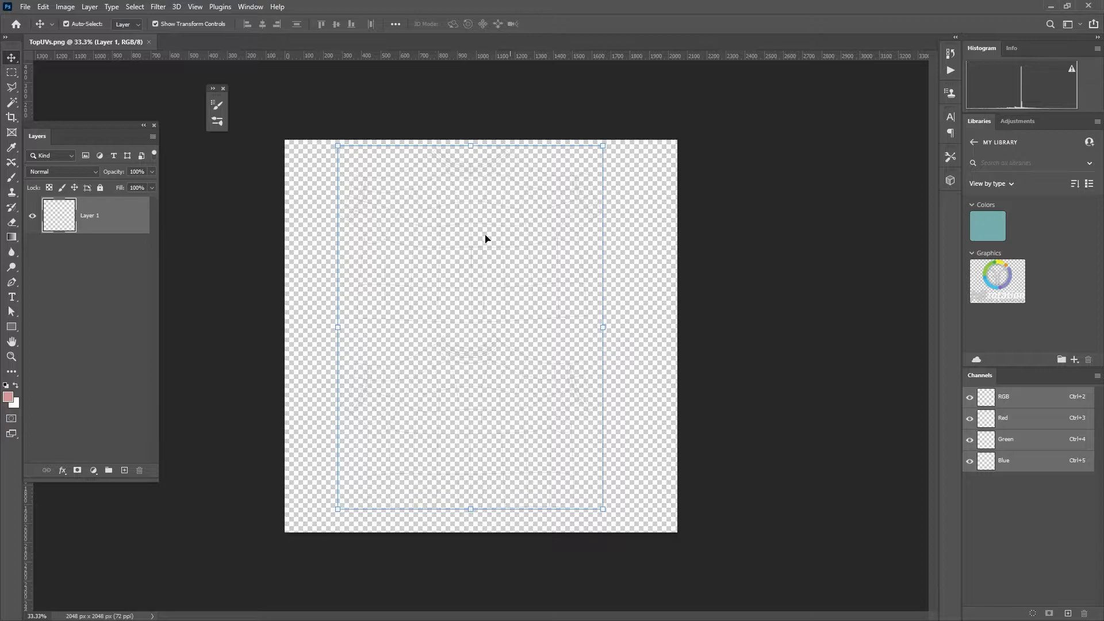
Step: Examine the T-shirt's UV lines in the image up close and at full view
{"action": "key", "text": "ctrl+plus"}
{"action": "key", "text": "ctrl+plus"}
{"action": "key", "text": "ctrl+plus"}
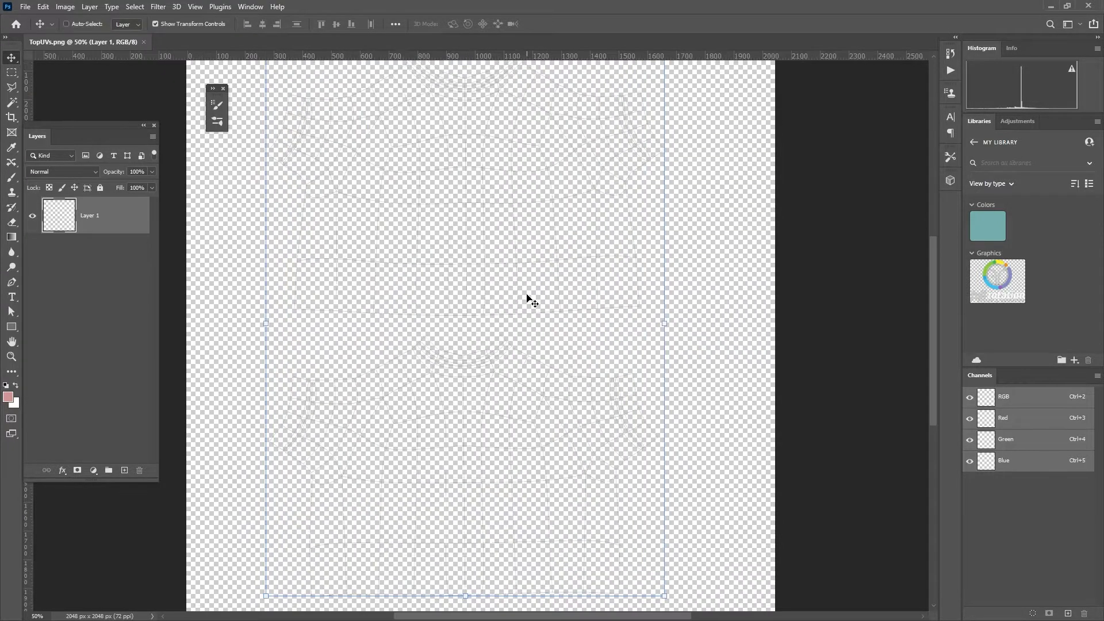
{"action": "key", "text": "ctrl+plus"}
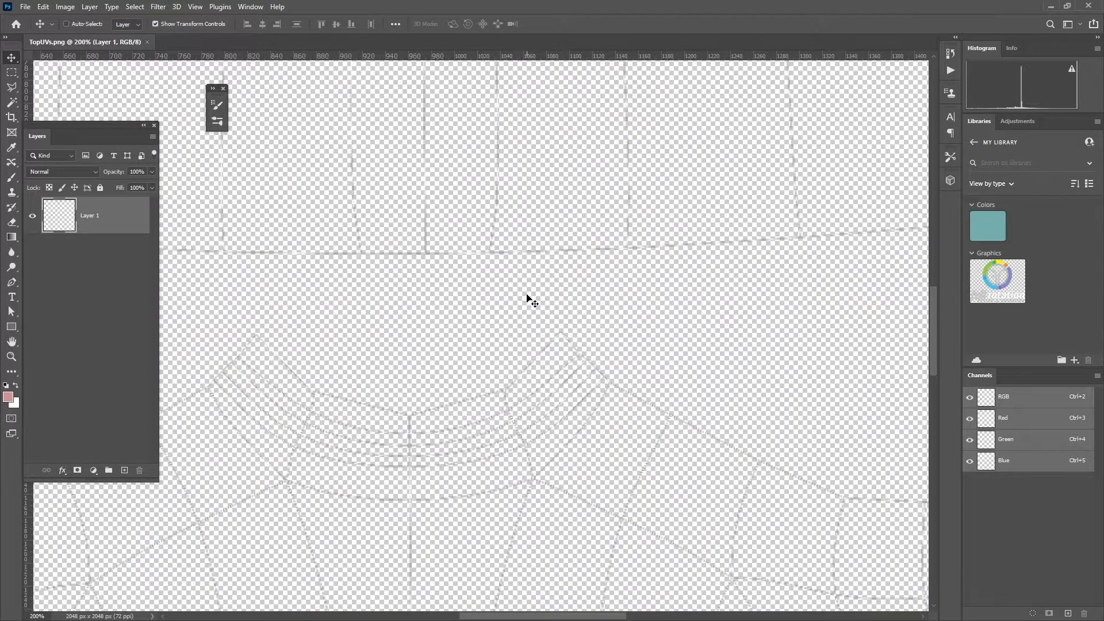
{"action": "key", "text": "ctrl+minus"}
{"action": "key", "text": "ctrl+minus"}
{"action": "key", "text": "ctrl+minus"}
{"action": "key", "text": "ctrl+minus"}
{"action": "key", "text": "ctrl+minus"}
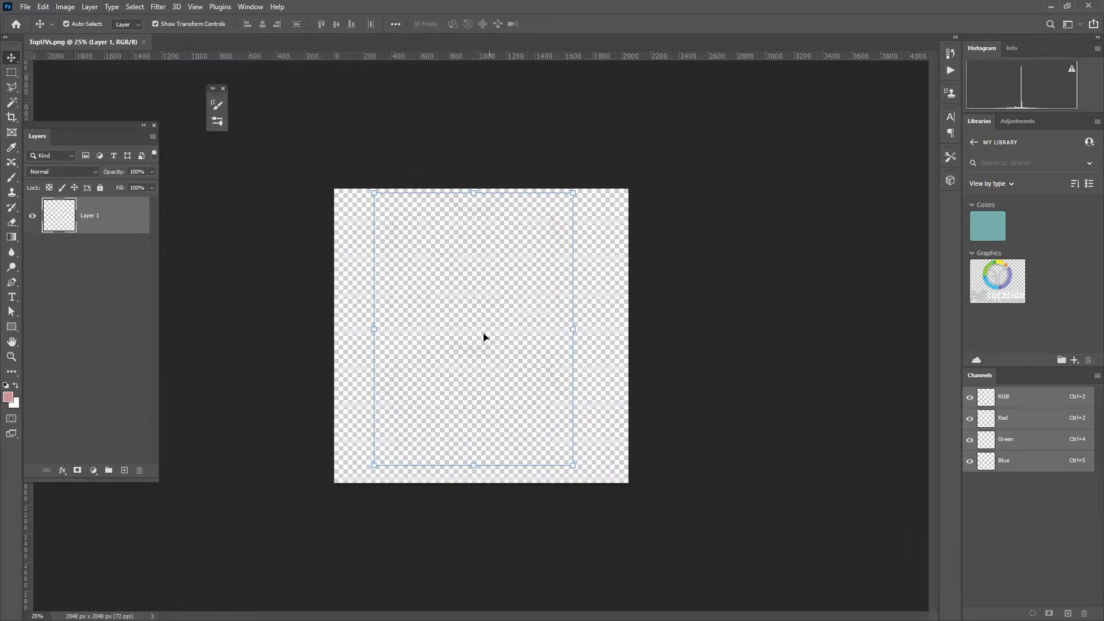
{"action": "left_click_drag", "start_coordinate": [82, 128], "coordinate": [115, 117]}
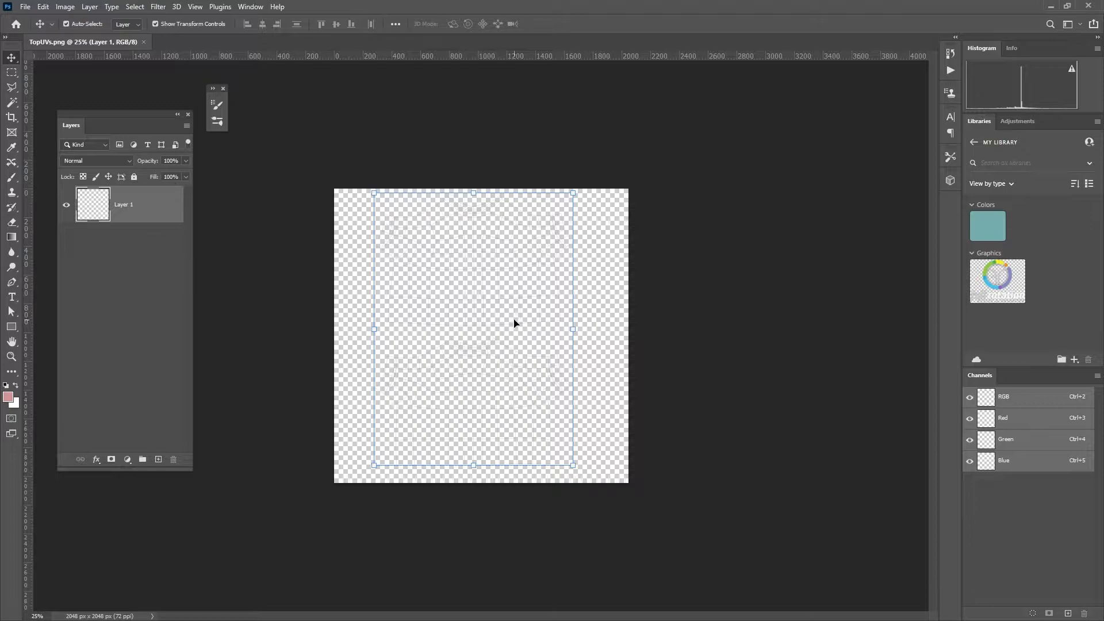
{"action": "left_click", "coordinate": [87, 161]}
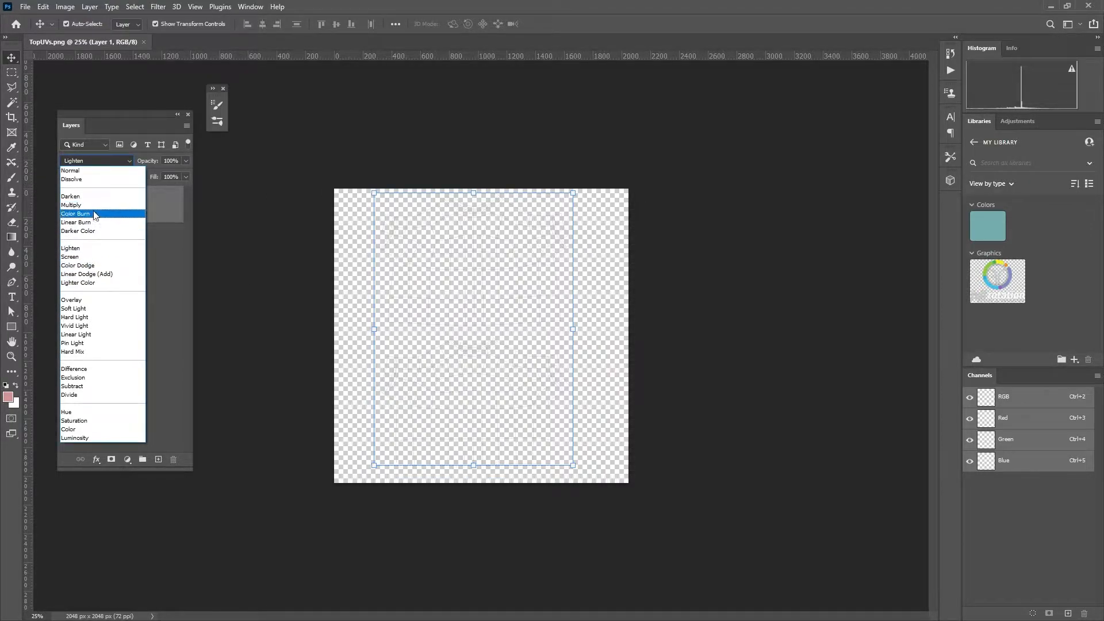
{"action": "left_click", "coordinate": [121, 112]}
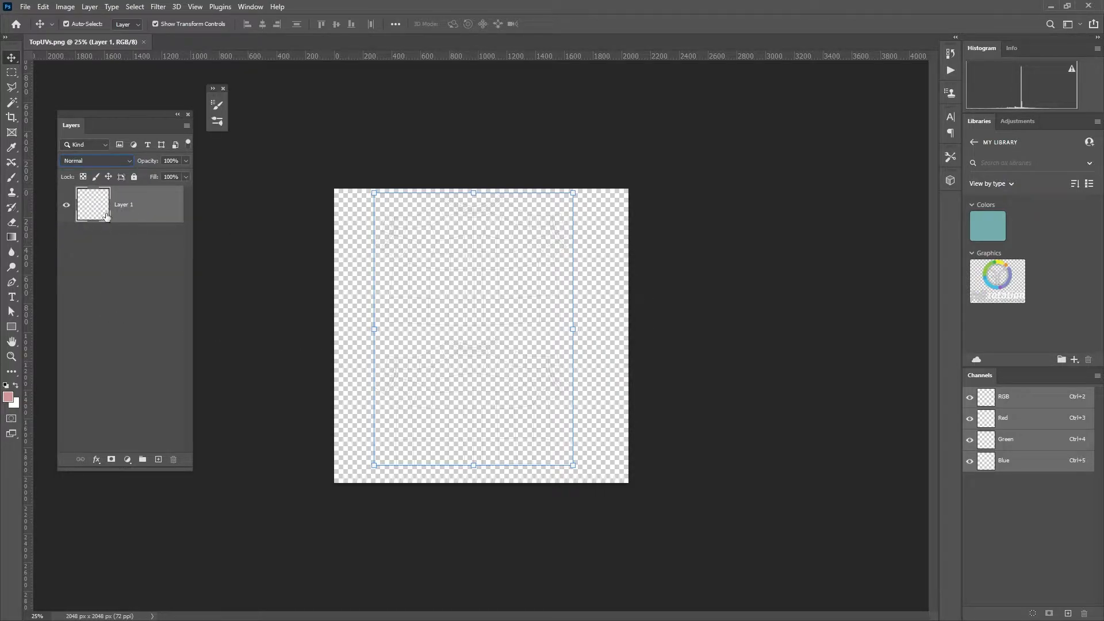
Step: Create a new layer named white above the UV layer
{"action": "left_click", "coordinate": [186, 125]}
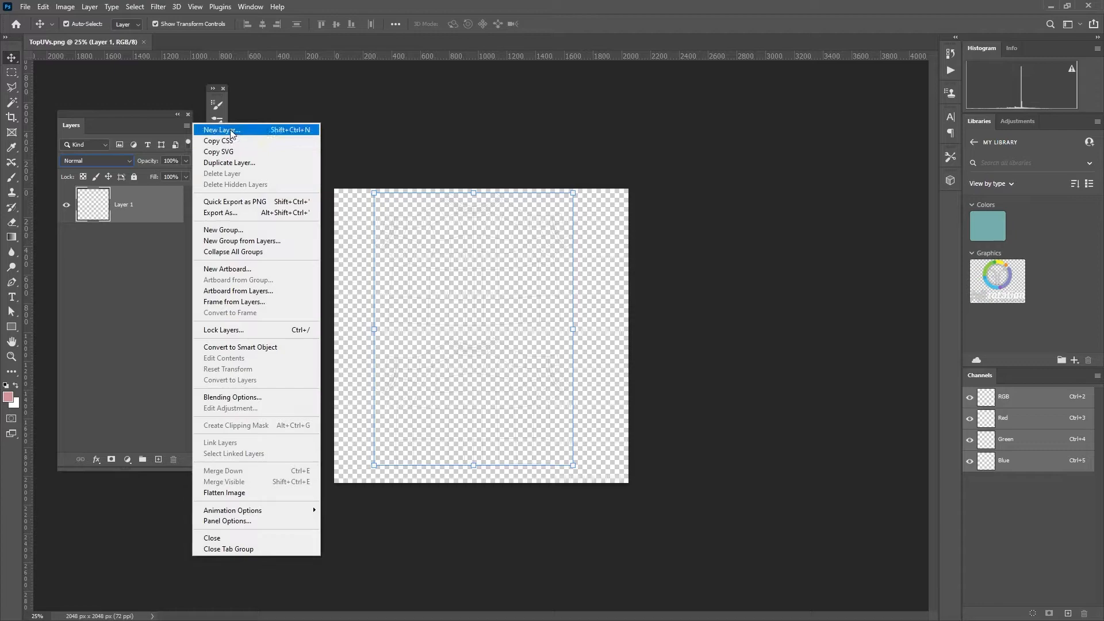
{"action": "left_click", "coordinate": [232, 130]}
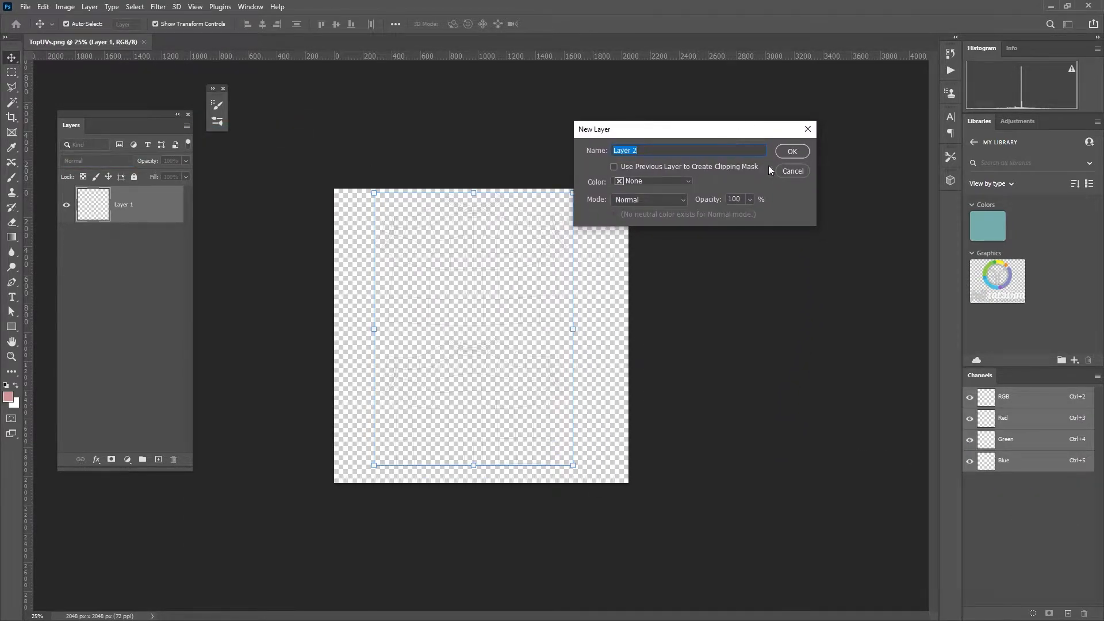
{"action": "type", "text": "white"}
{"action": "left_click", "coordinate": [801, 152]}
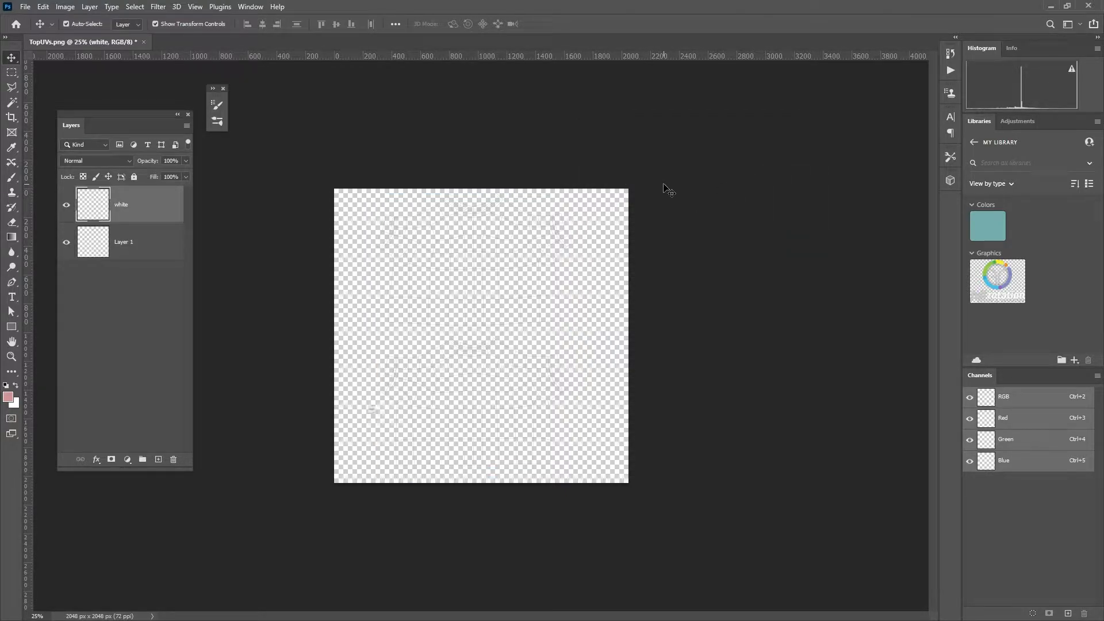
Step: Fill the white layer with solid white at 100% opacity in Normal mode
{"action": "key", "text": "shift+F5"}
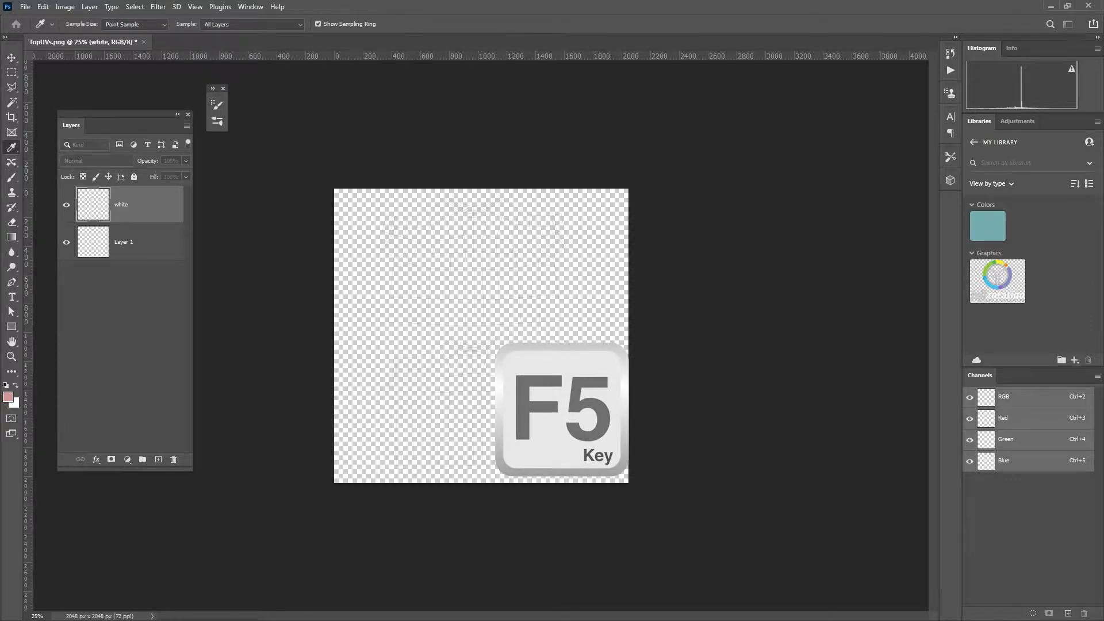
{"action": "left_click_drag", "start_coordinate": [629, 345], "coordinate": [499, 124]}
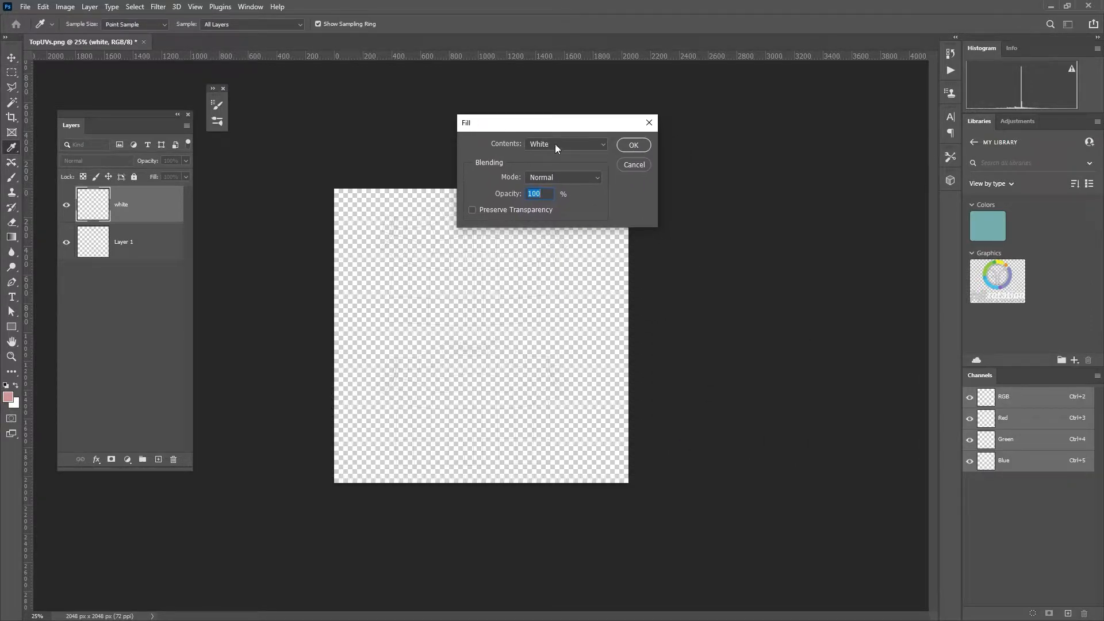
{"action": "left_click", "coordinate": [551, 144]}
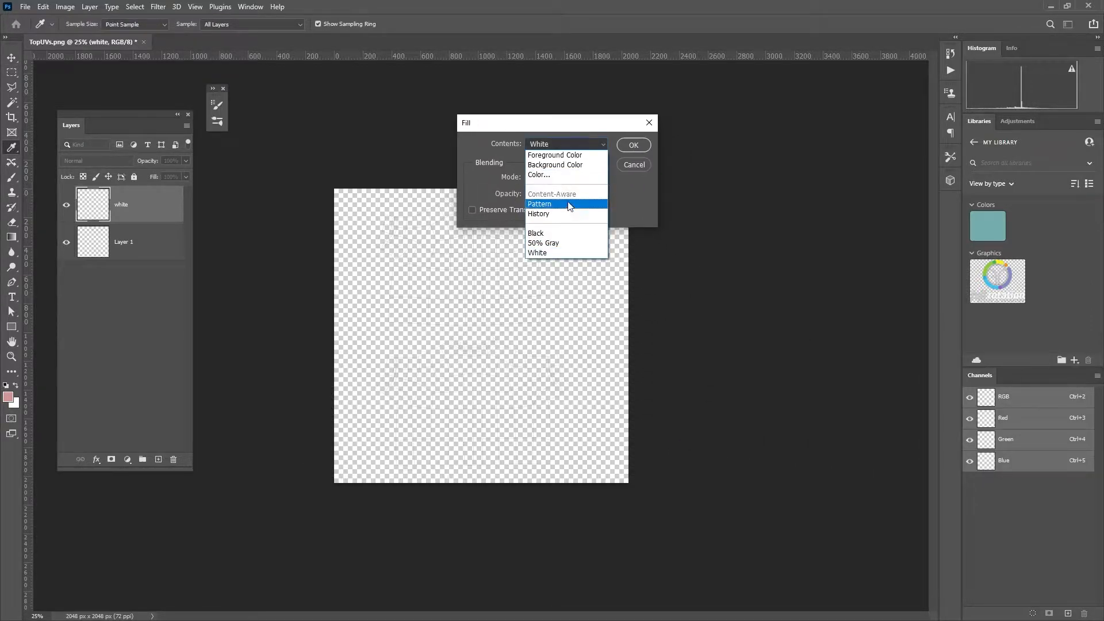
{"action": "left_click", "coordinate": [545, 253]}
{"action": "key", "text": "ctrl+BackSpace"}
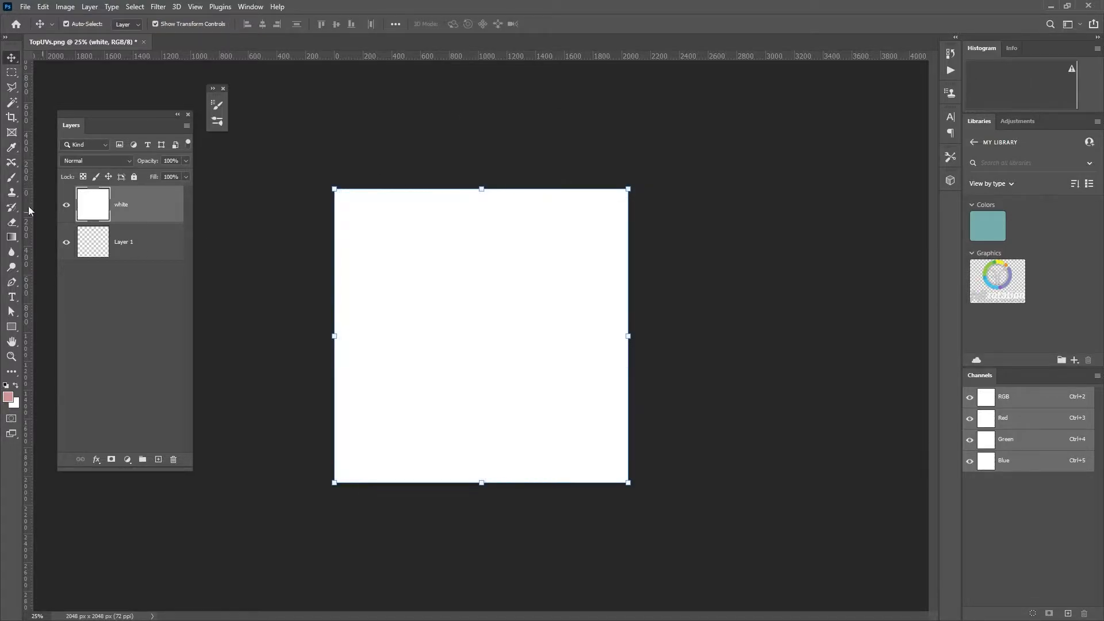
Step: Move the white layer beneath the UV layer and rename the UV layer as UVs
{"action": "left_click_drag", "start_coordinate": [136, 209], "coordinate": [127, 338]}
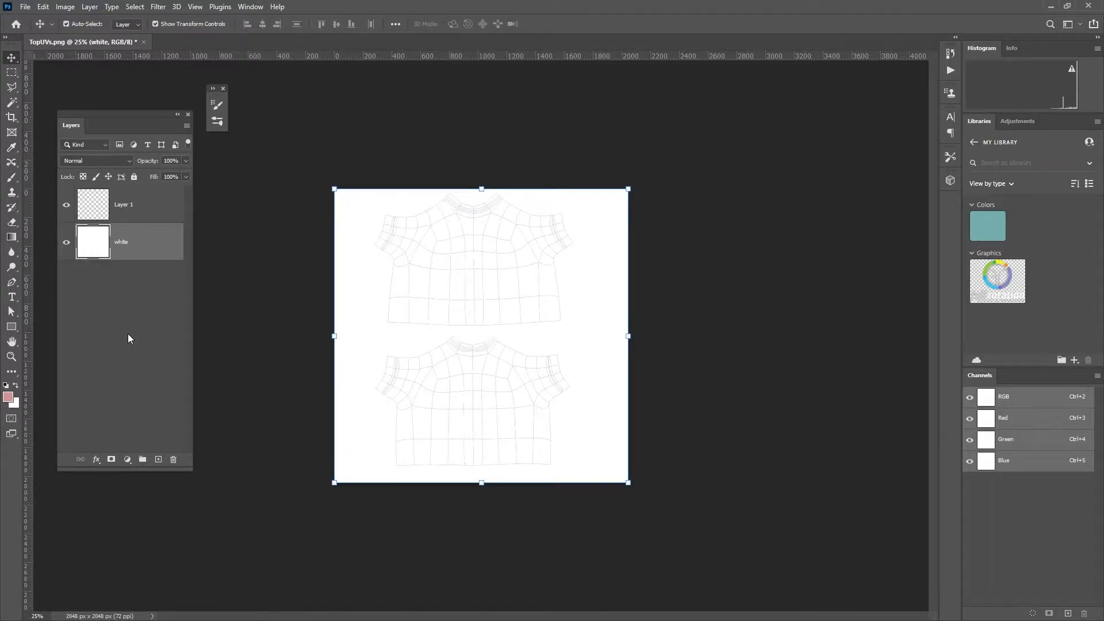
{"action": "double_click", "coordinate": [123, 204]}
{"action": "type", "text": "UV"}
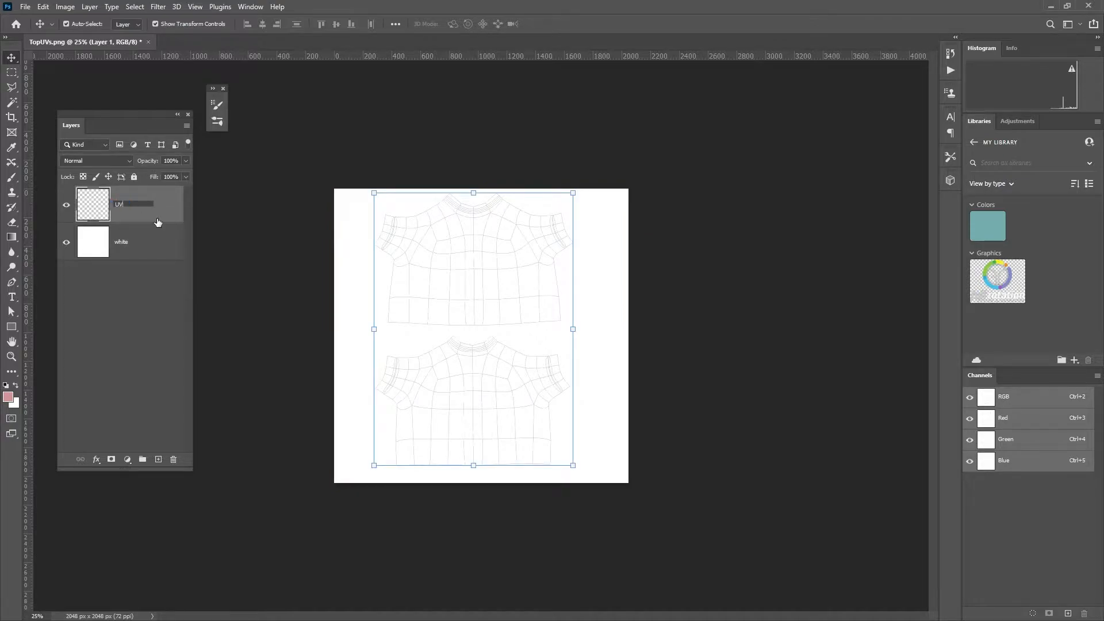
{"action": "type", "text": "s"}
{"action": "key", "text": "Return"}
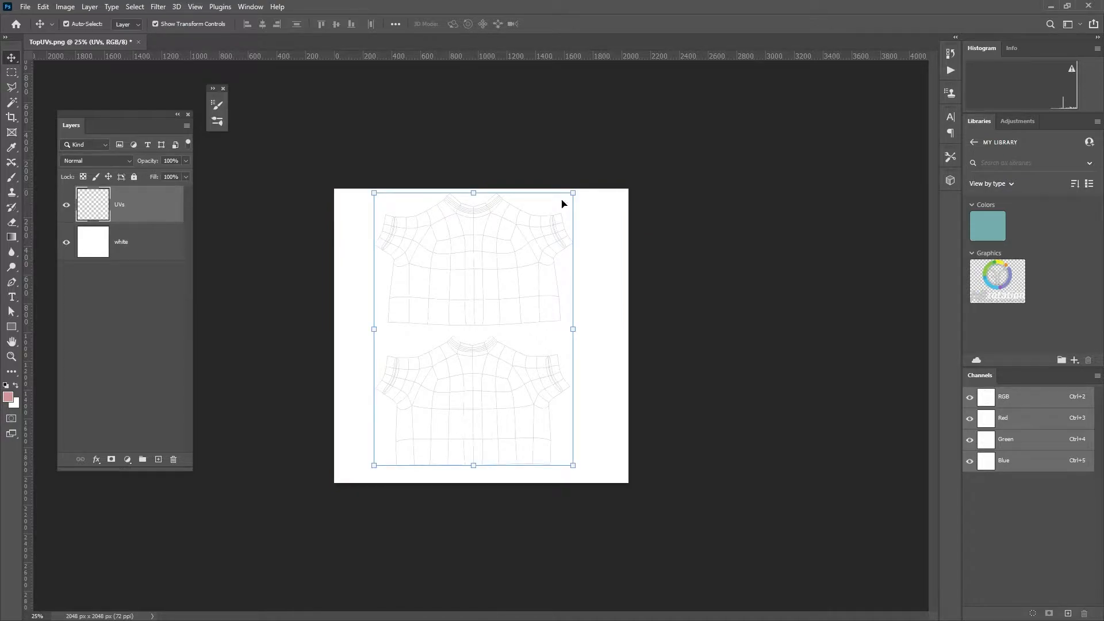
{"action": "left_click", "coordinate": [601, 159]}
Step: Add a new layer named Base col between the UVs and white layers
{"action": "key", "text": "ctrl+plus"}
{"action": "key", "text": "ctrl+plus"}
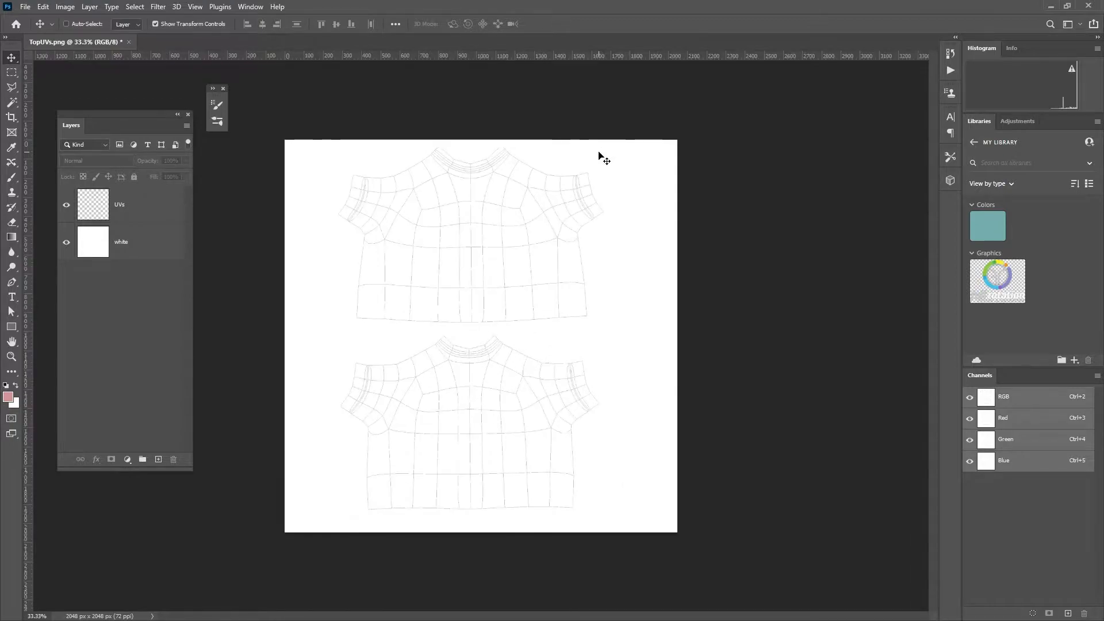
{"action": "left_click_drag", "start_coordinate": [449, 308], "coordinate": [518, 328]}
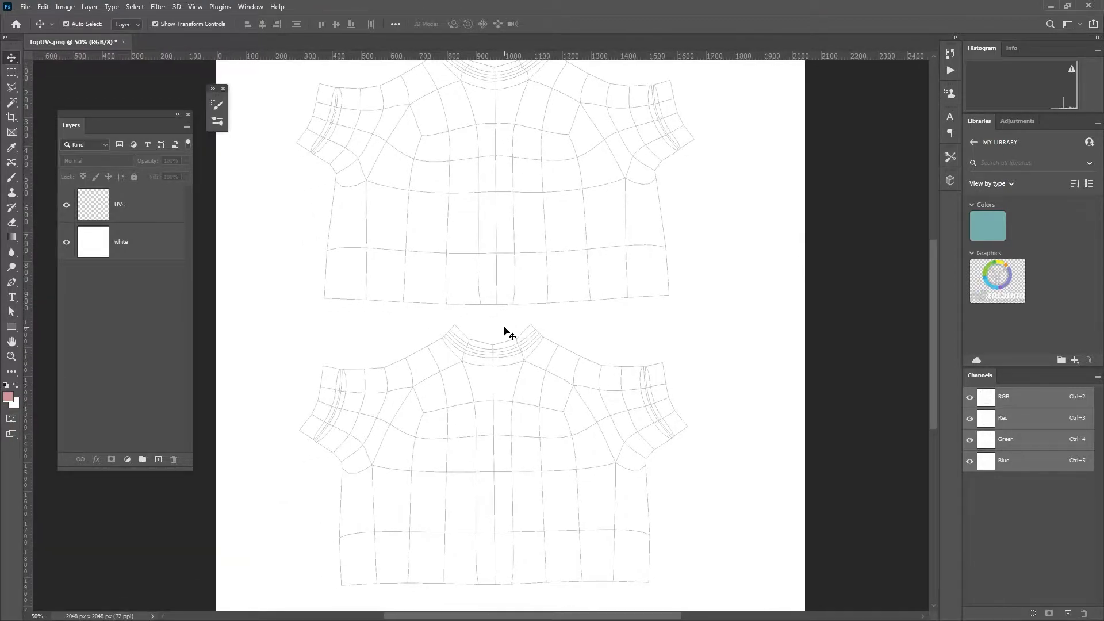
{"action": "scroll", "coordinate": [505, 332], "scroll_direction": "down", "scroll_amount": 2, "text": "alt"}
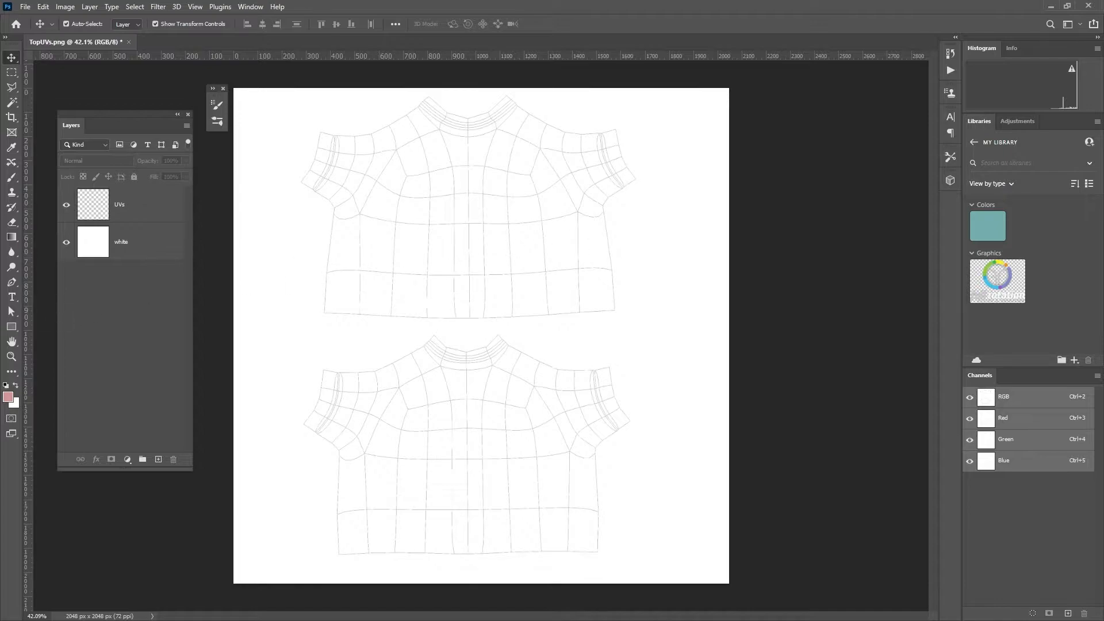
{"action": "left_click", "coordinate": [129, 243]}
{"action": "left_click", "coordinate": [158, 459]}
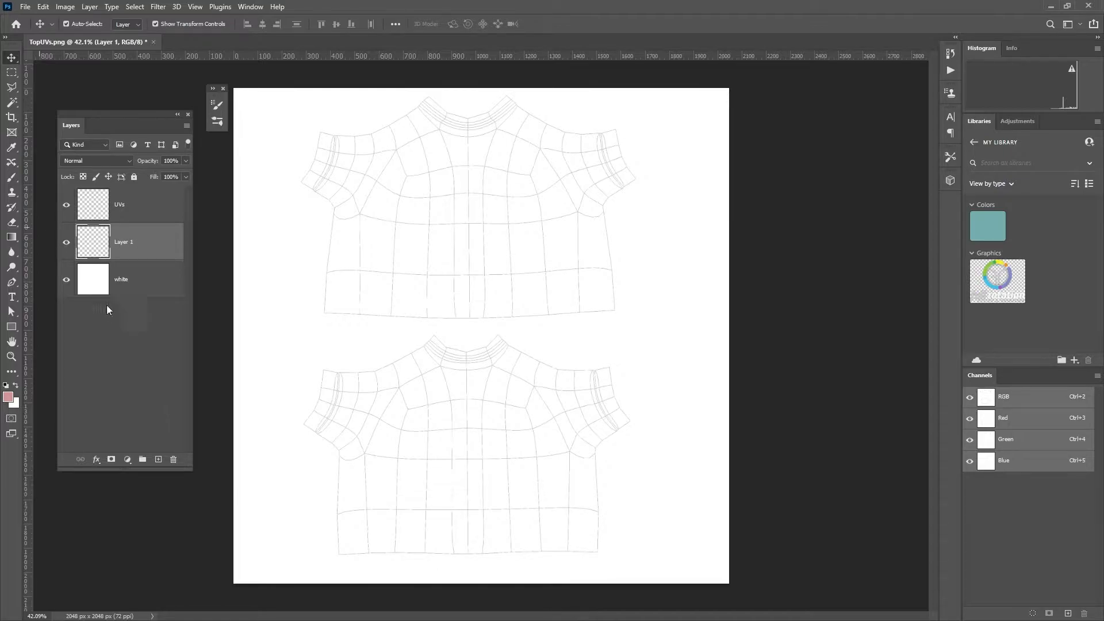
{"action": "double_click", "coordinate": [128, 243]}
{"action": "type", "text": "Base col"}
{"action": "key", "text": "Return"}
Step: Set the foreground colour to the saturated blue #1256d3
{"action": "key", "text": "i"}
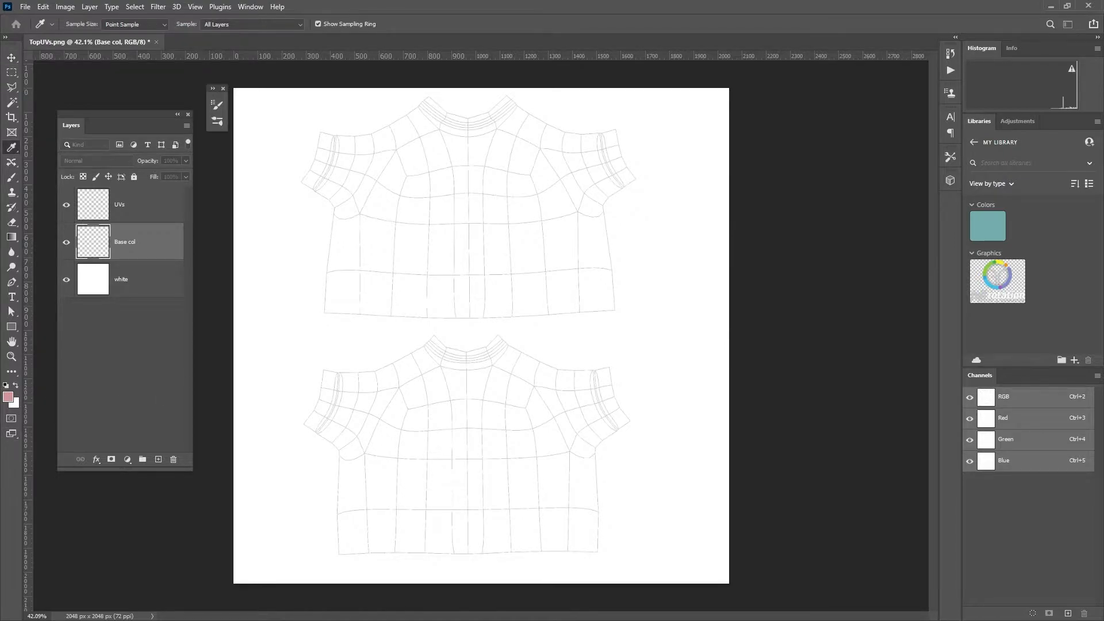
{"action": "left_click", "coordinate": [8, 397]}
{"action": "left_click_drag", "start_coordinate": [727, 353], "coordinate": [609, 160]}
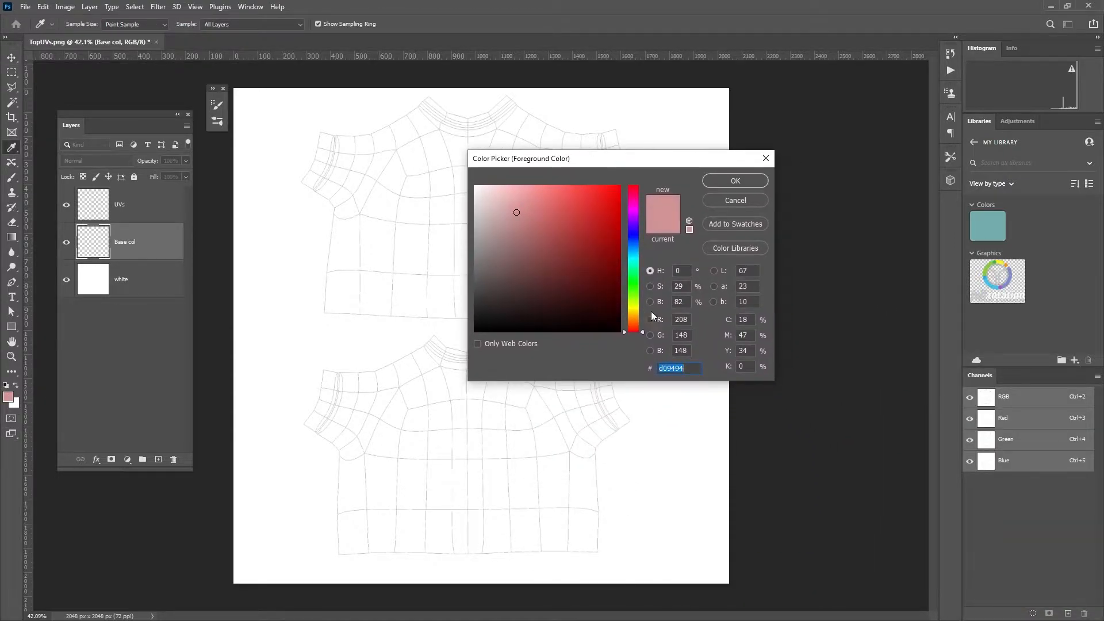
{"action": "mouse_move", "coordinate": [640, 257]}
{"action": "left_mouse_down"}
{"action": "mouse_move", "coordinate": [636, 236]}
{"action": "mouse_move", "coordinate": [595, 226]}
{"action": "mouse_move", "coordinate": [598, 235]}
{"action": "mouse_move", "coordinate": [613, 236]}
{"action": "mouse_move", "coordinate": [608, 211]}
{"action": "left_mouse_up"}
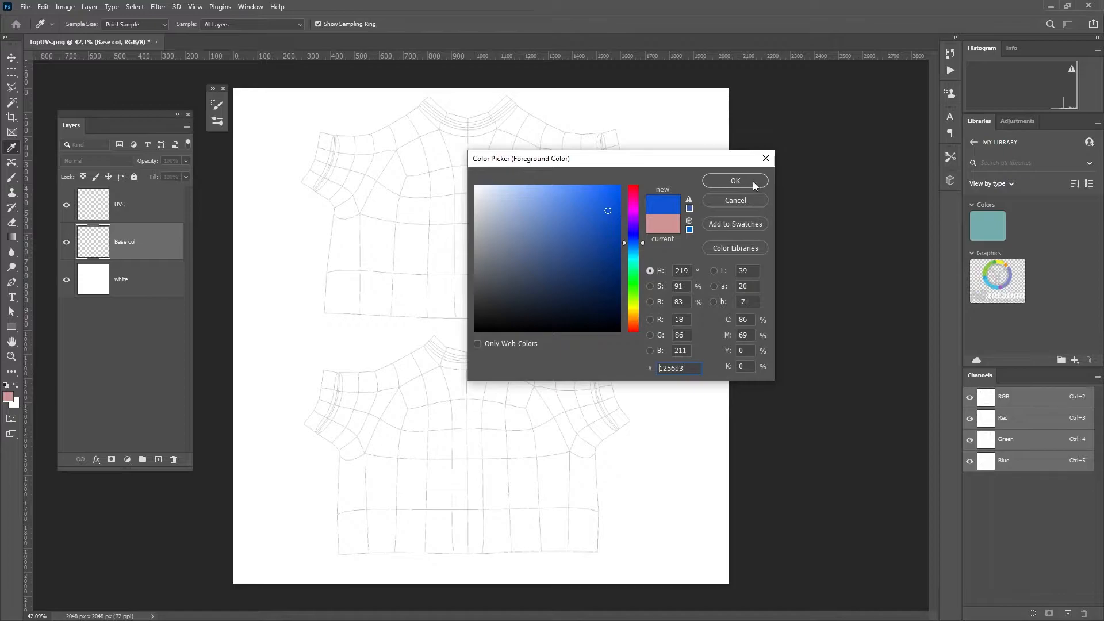
{"action": "left_click", "coordinate": [736, 183]}
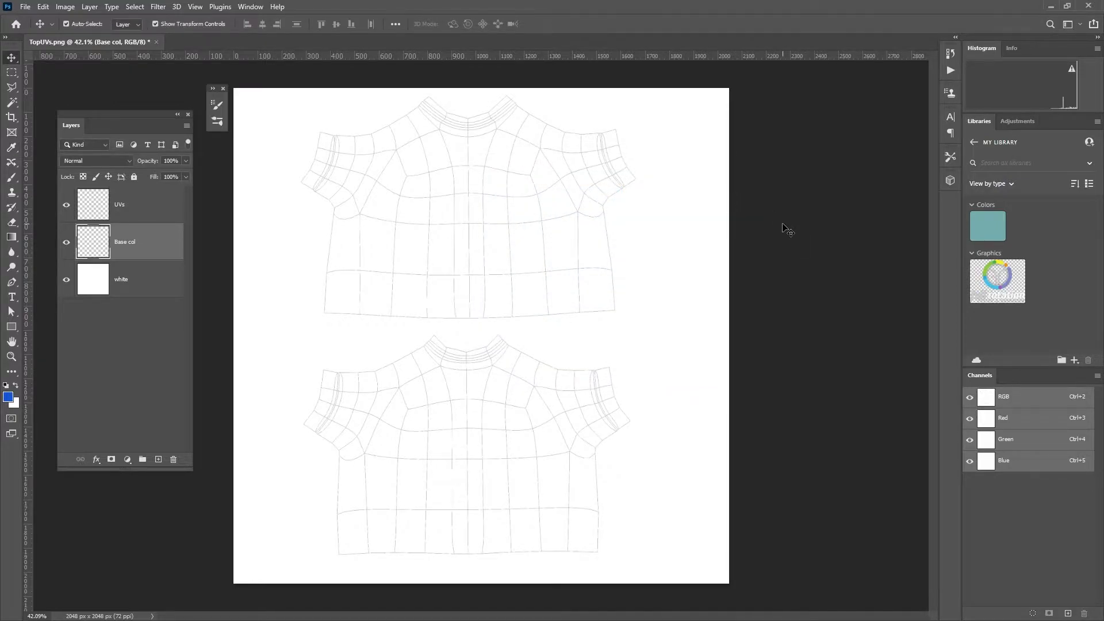
Step: Fill the Base col layer with the foreground colour at 100% opacity in Normal mode
{"action": "key", "text": "shift+F5"}
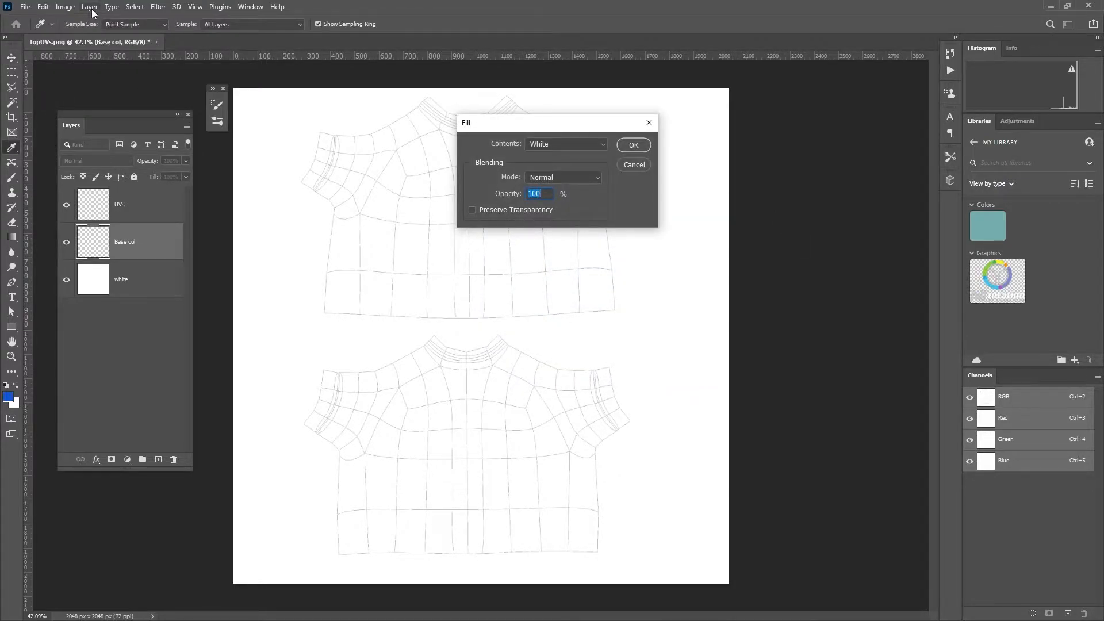
{"action": "left_click", "coordinate": [538, 144]}
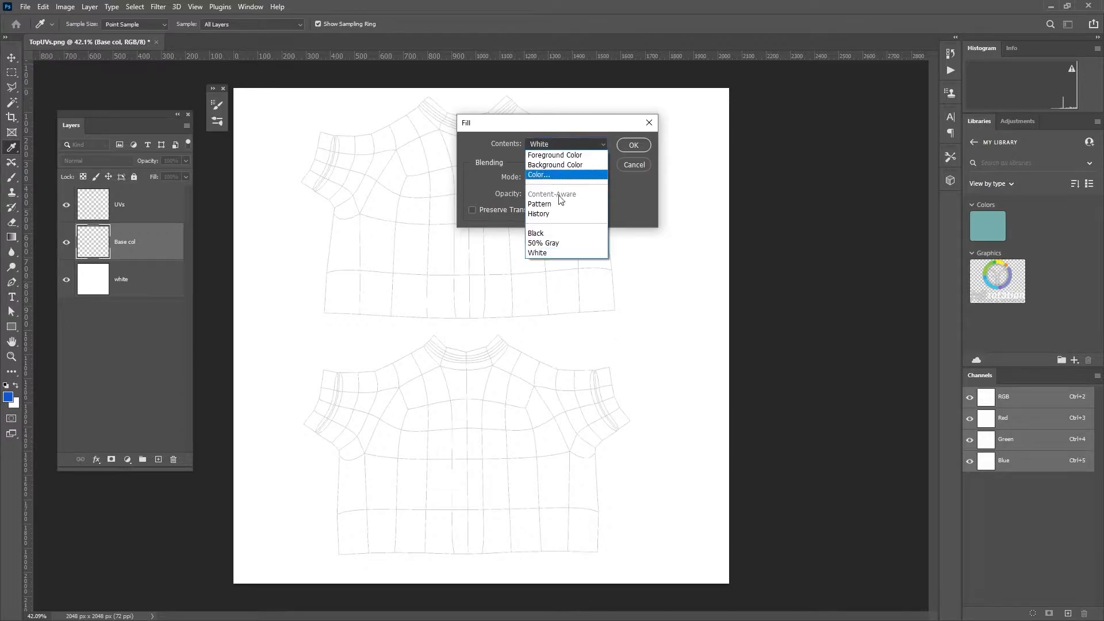
{"action": "left_click", "coordinate": [554, 156]}
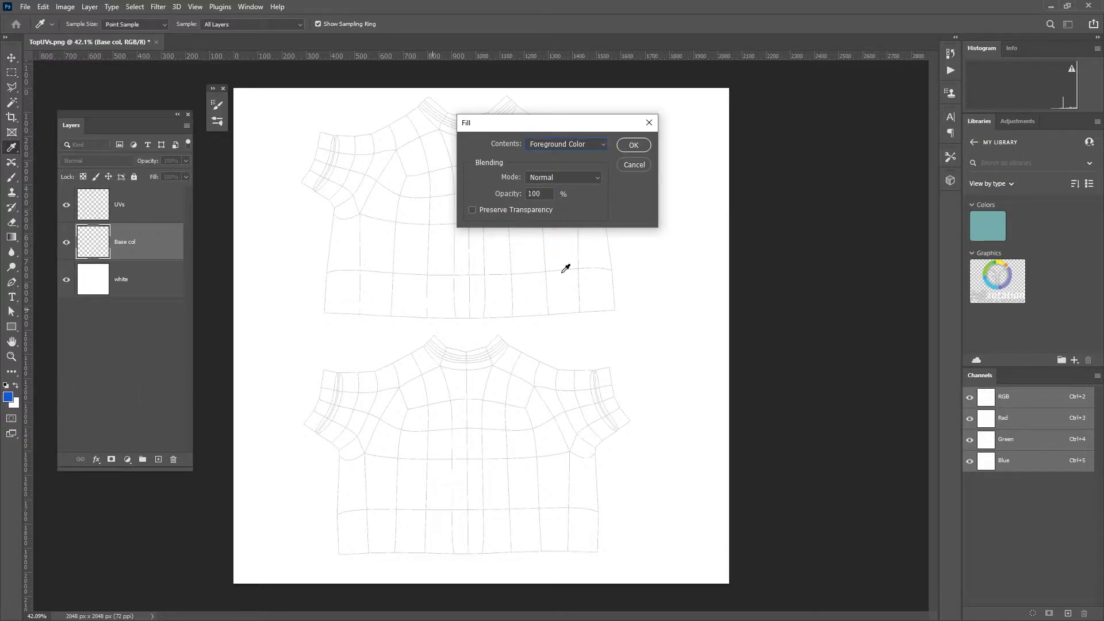
{"action": "left_click", "coordinate": [634, 146]}
{"action": "key", "text": "v"}
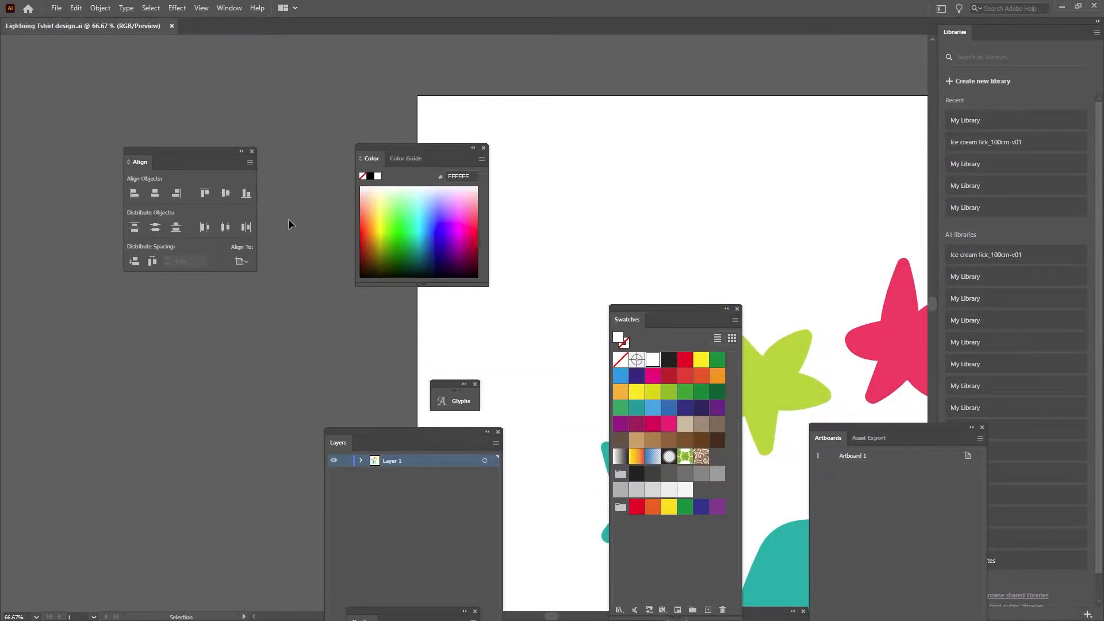
Step: Switch to Lightning Tshirt design.ai in Illustrator and clear the floating panels away so the whole artboard is in view
{"action": "key", "text": "ctrl+minus"}
{"action": "key", "text": "ctrl+minus"}
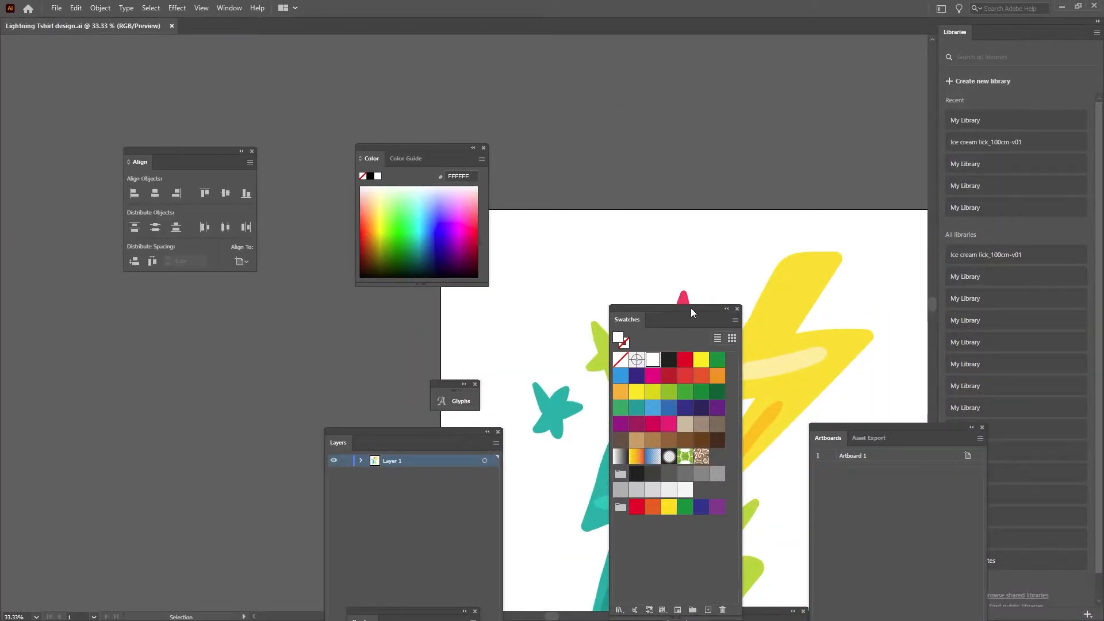
{"action": "left_click_drag", "start_coordinate": [692, 313], "coordinate": [27, 302]}
{"action": "left_click_drag", "start_coordinate": [435, 146], "coordinate": [58, 116]}
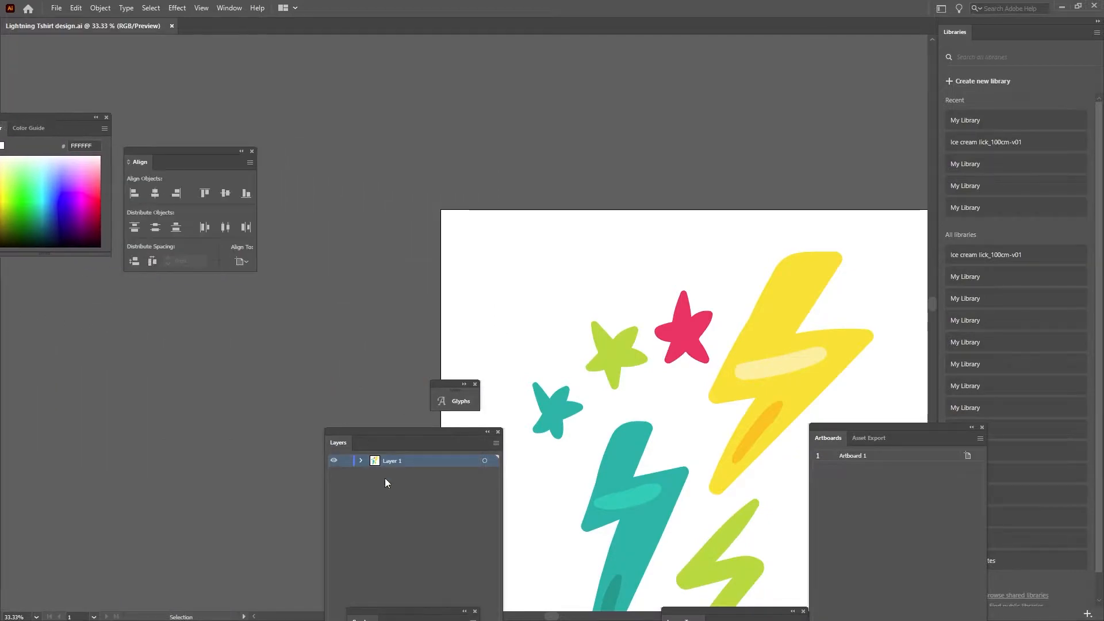
{"action": "left_click_drag", "start_coordinate": [472, 433], "coordinate": [170, 390]}
{"action": "left_click_drag", "start_coordinate": [771, 320], "coordinate": [554, 167]}
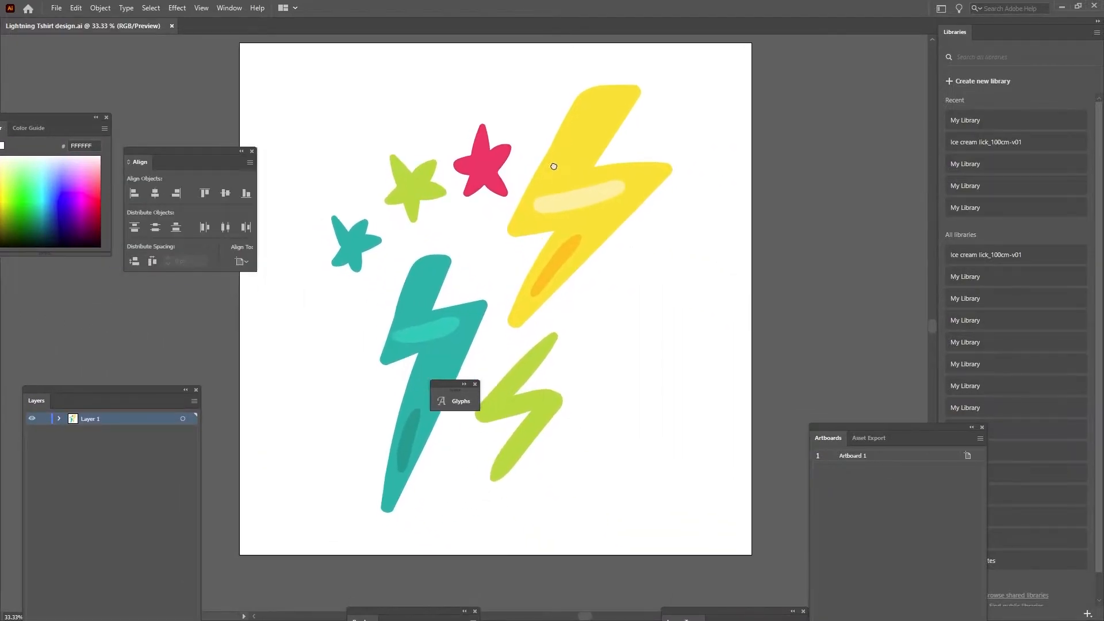
{"action": "key", "text": "ctrl+minus"}
{"action": "left_click_drag", "start_coordinate": [458, 401], "coordinate": [933, 252]}
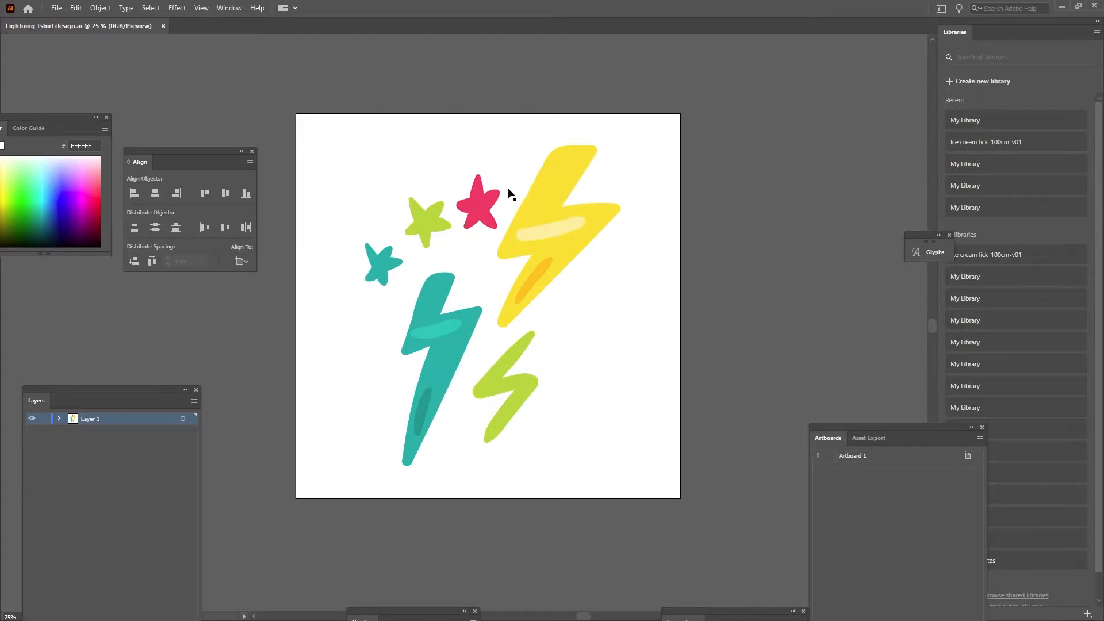
Step: Copy the white outline shape behind the lightning bolts and stars
{"action": "left_click", "coordinate": [478, 251]}
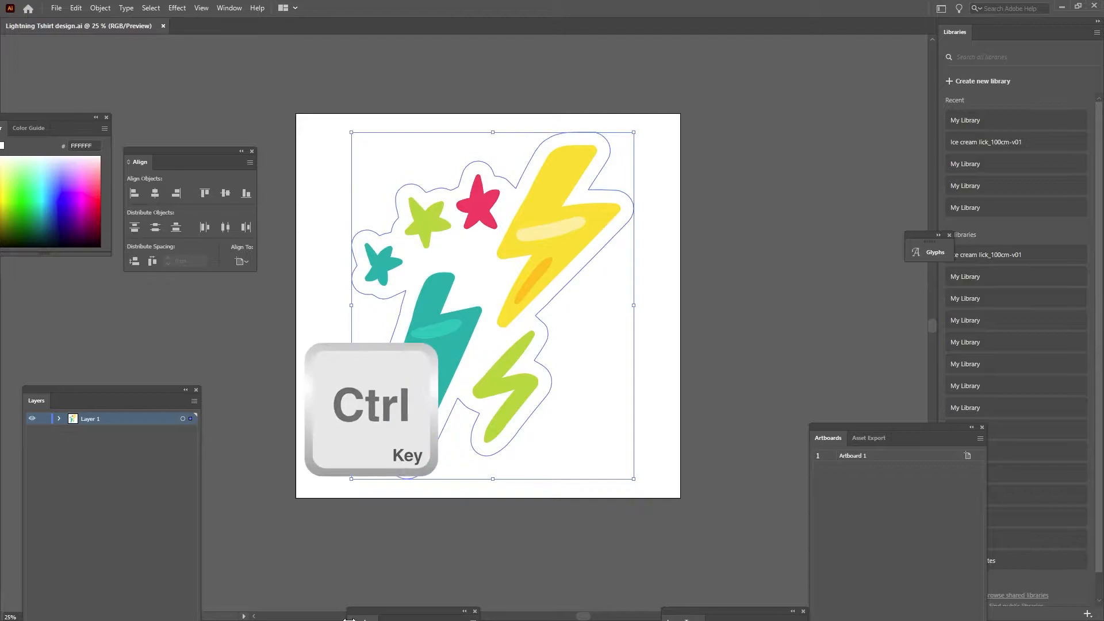
{"action": "key", "text": "ctrl+c"}
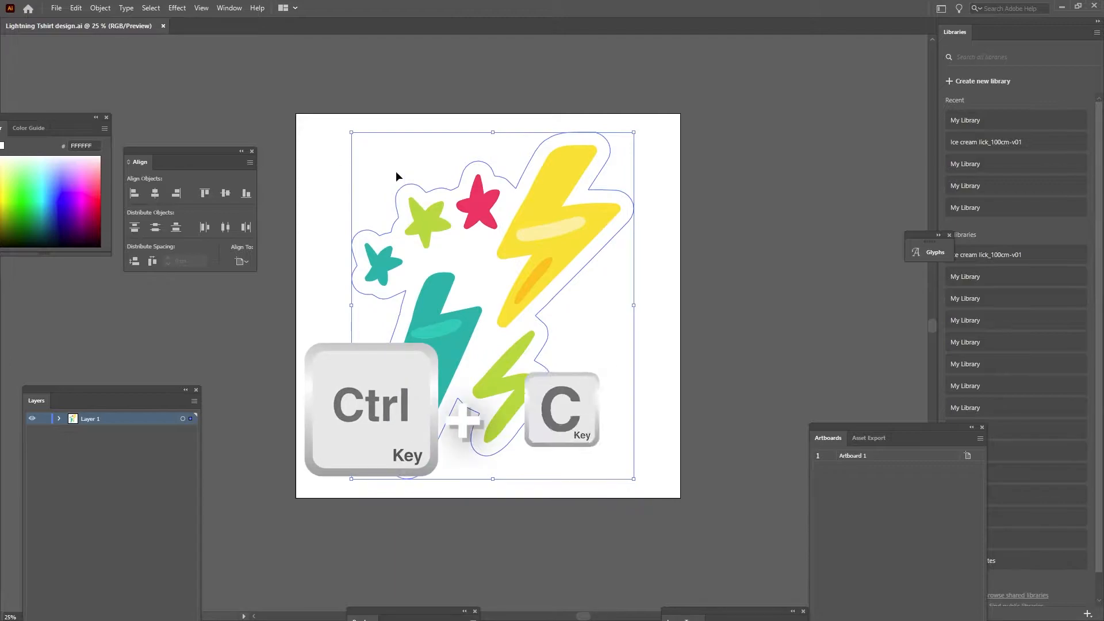
{"action": "left_click", "coordinate": [77, 11]}
{"action": "left_click", "coordinate": [75, 8]}
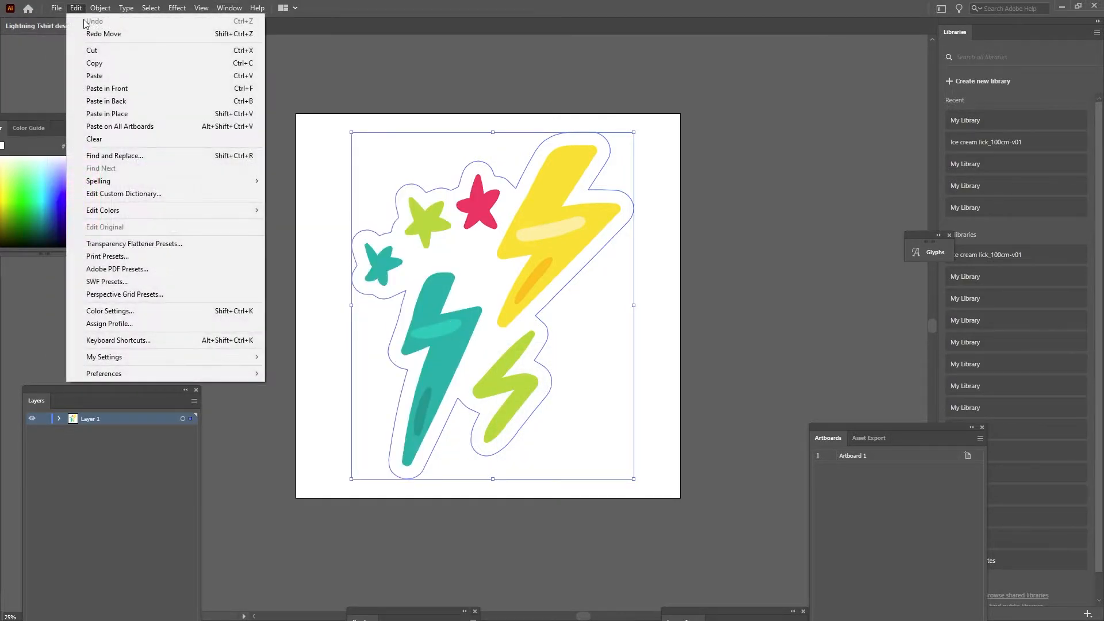
{"action": "left_click", "coordinate": [750, 9]}
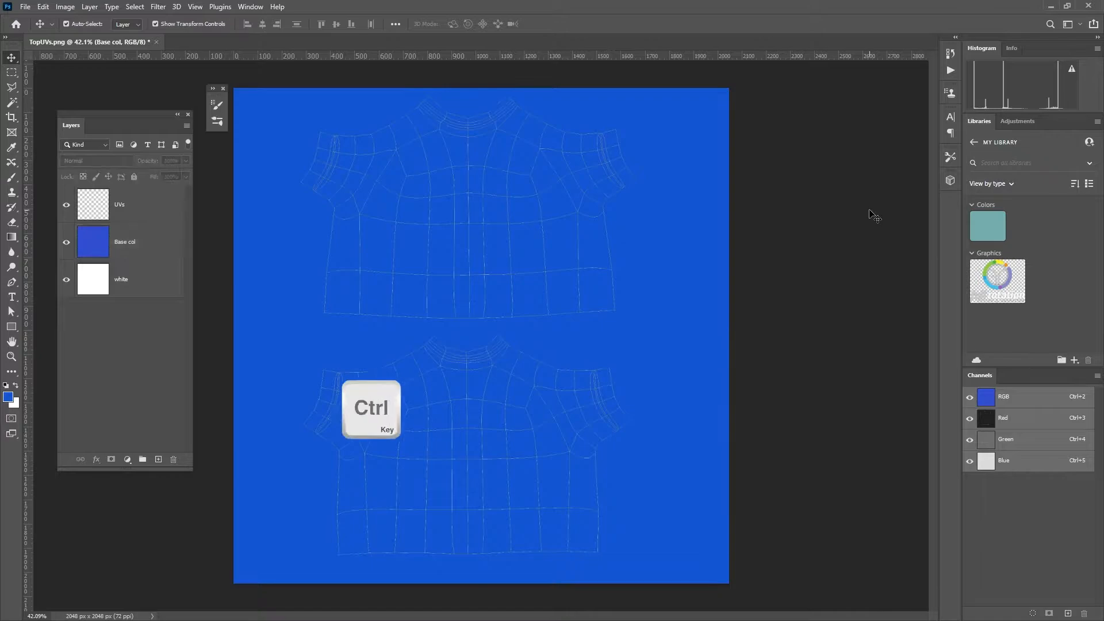
Step: Paste the copied white outline into TopUVs.png in Photoshop as pixels and keep its placed size
{"action": "key", "text": "ctrl+v"}
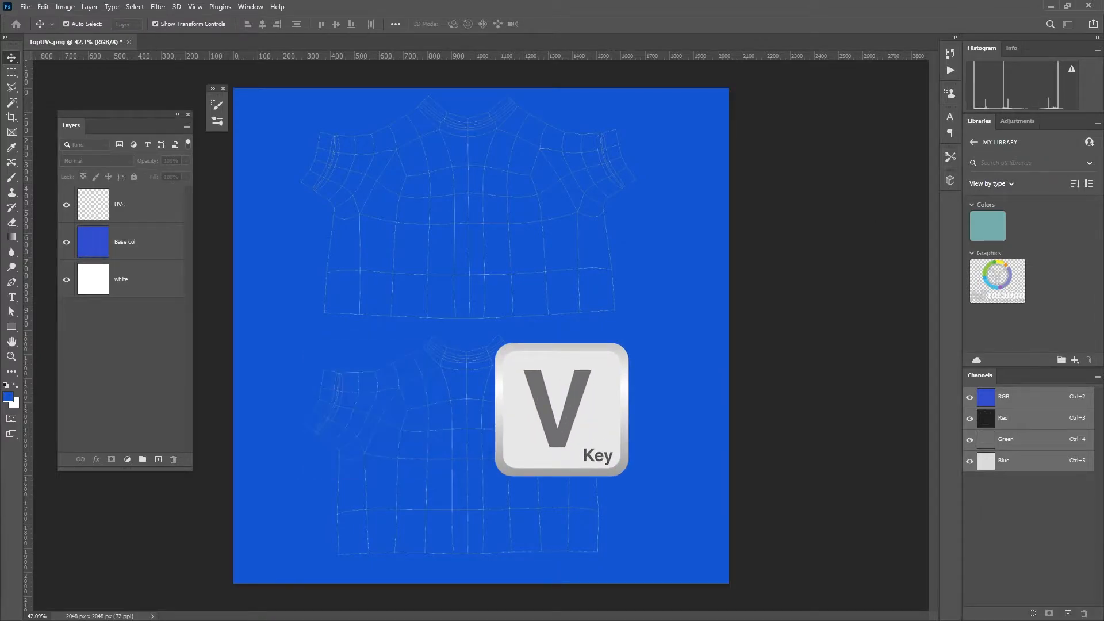
{"action": "left_click_drag", "start_coordinate": [0, 495], "coordinate": [566, 192]}
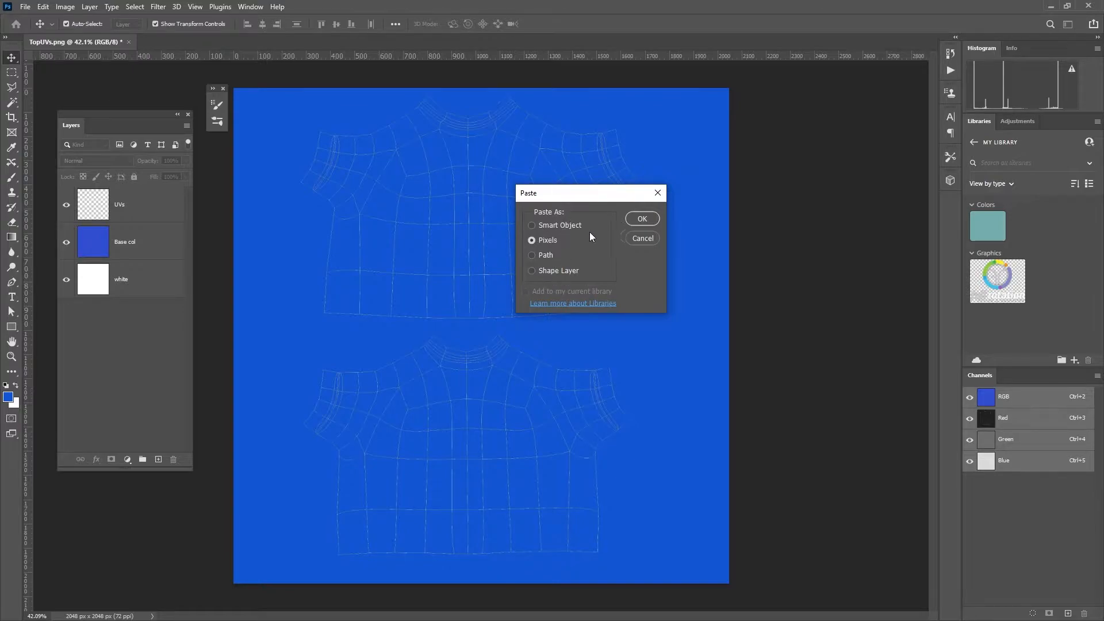
{"action": "left_click", "coordinate": [643, 218]}
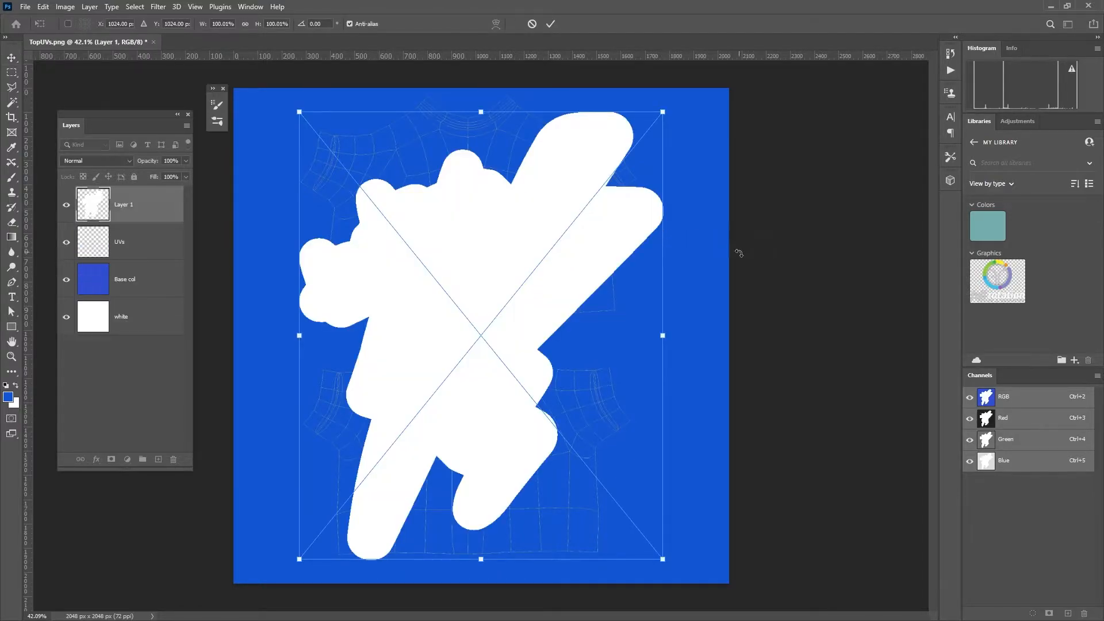
{"action": "key", "text": "Return"}
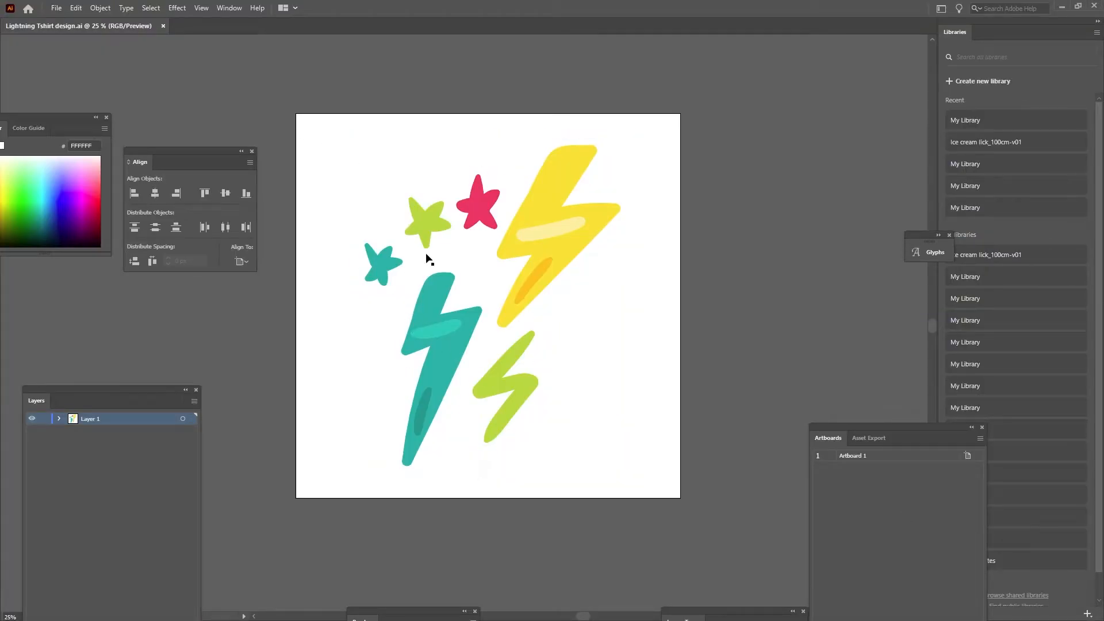
Step: Copy the coloured lightning bolts and stars in Illustrator and paste them as pixels over the white outline in TopUVs.png in Photoshop
{"action": "left_click", "coordinate": [421, 230]}
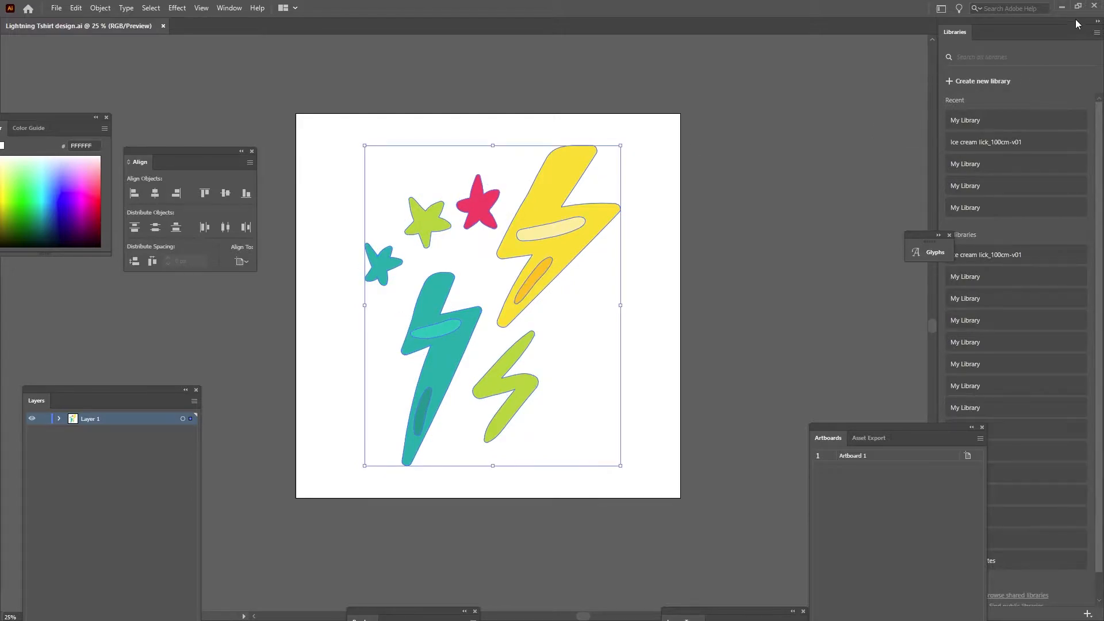
{"action": "left_click", "coordinate": [1061, 6]}
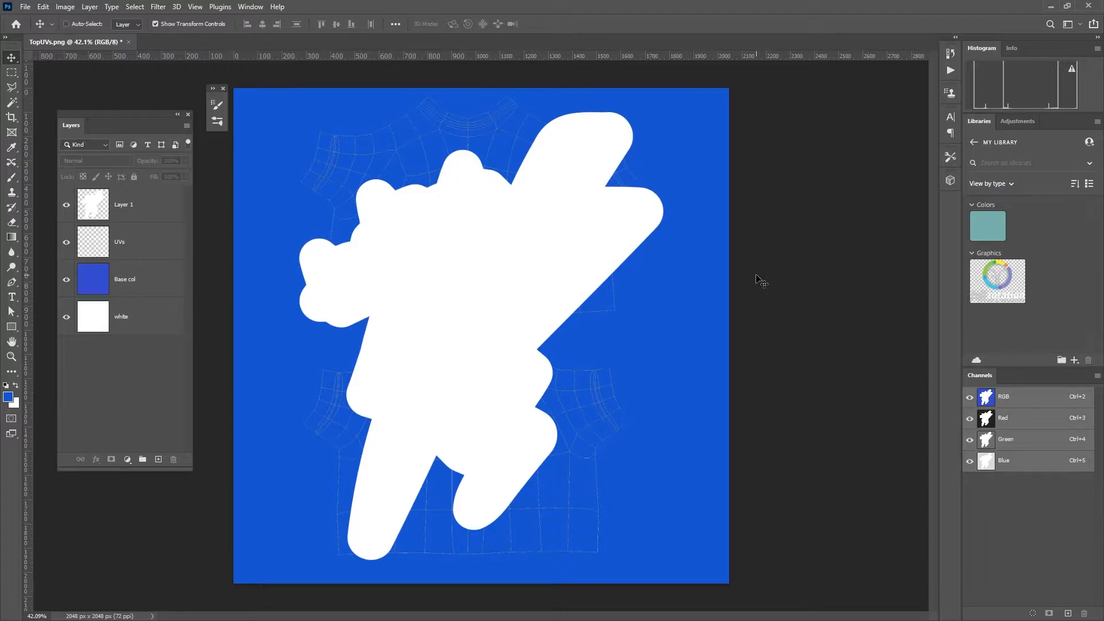
{"action": "key", "text": "ctrl+v"}
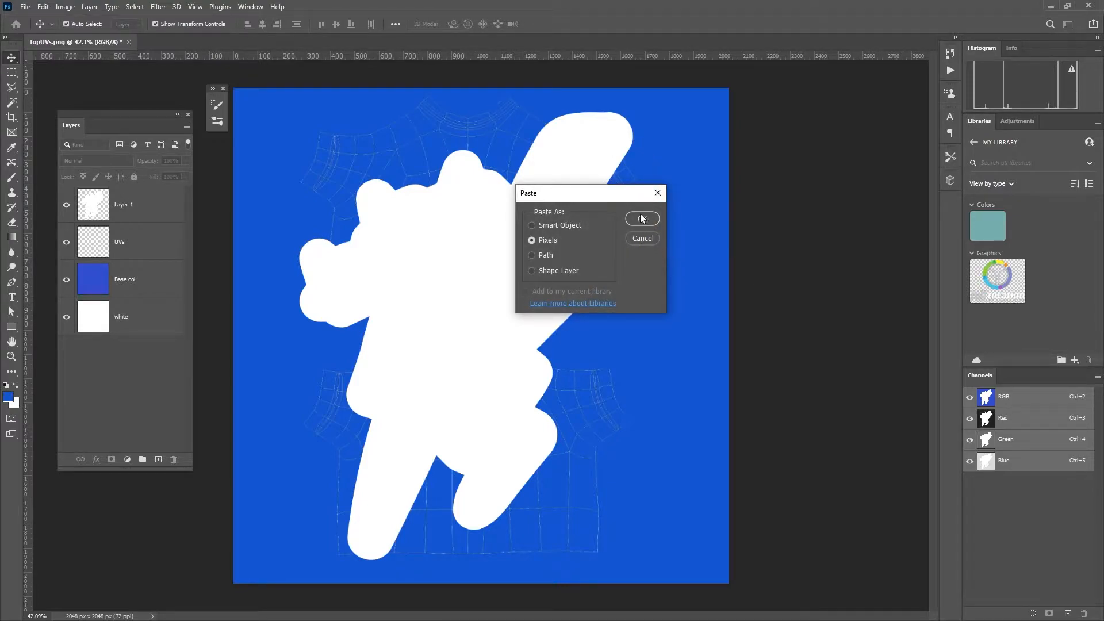
{"action": "left_click", "coordinate": [643, 219]}
{"action": "key", "text": "Return"}
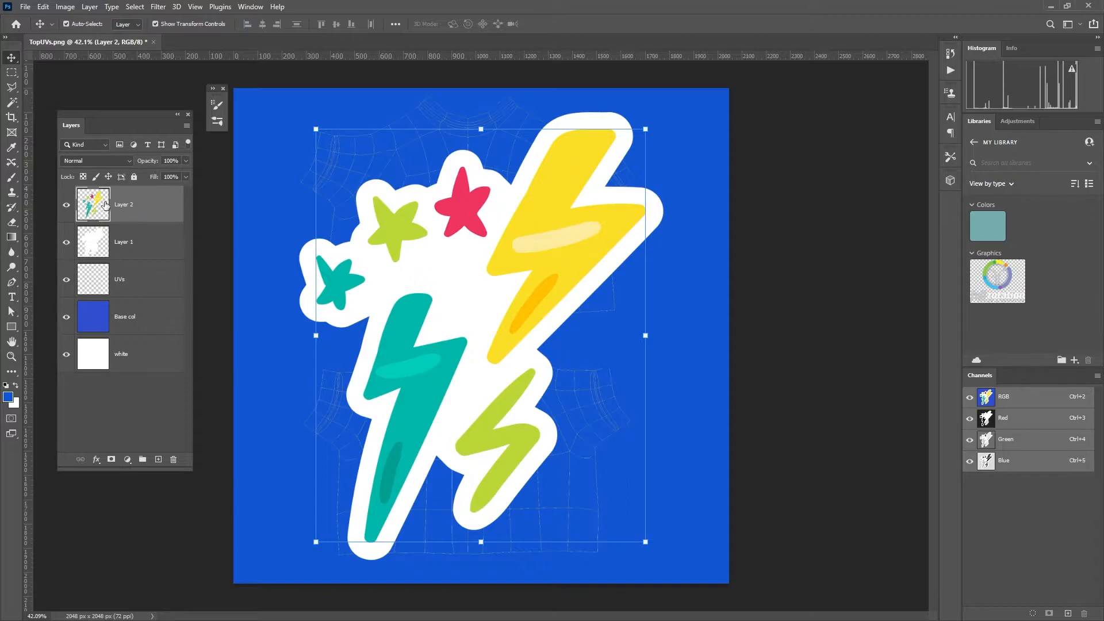
Step: Toggle the coloured artwork layer and the white outline layer off and on to check what each contains
{"action": "left_click", "coordinate": [66, 210]}
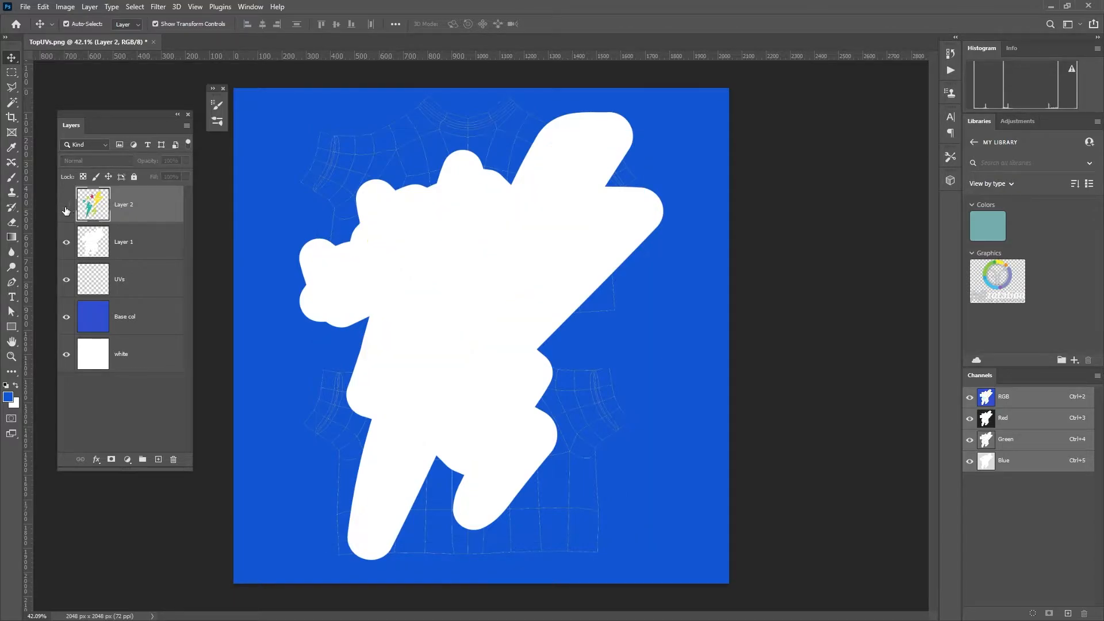
{"action": "left_click", "coordinate": [67, 206]}
{"action": "left_click", "coordinate": [130, 248]}
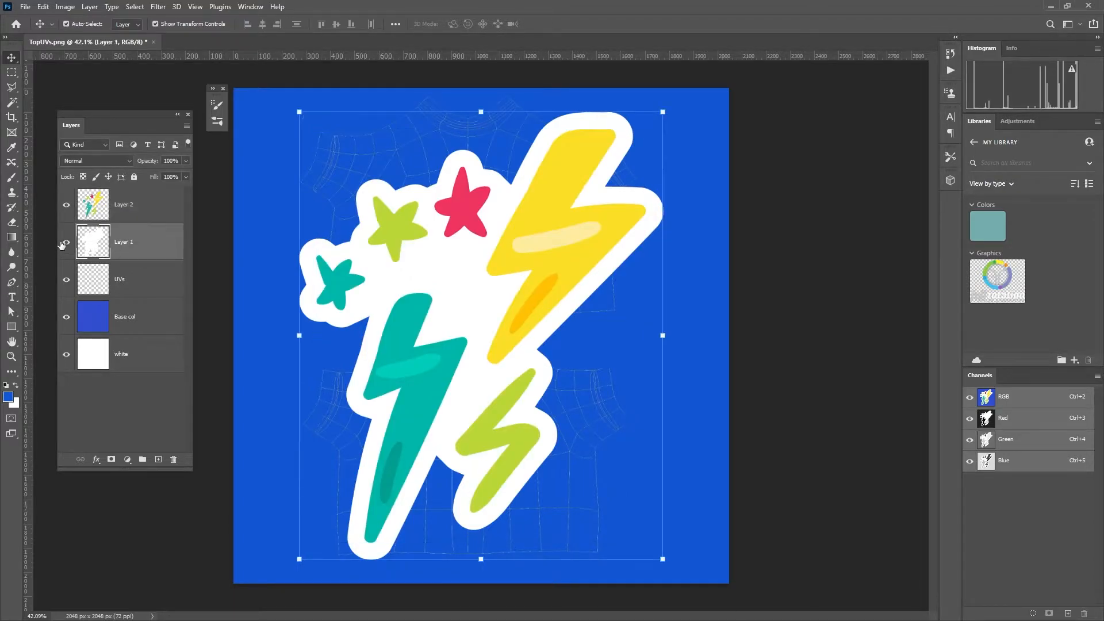
{"action": "left_click", "coordinate": [65, 245]}
{"action": "left_click", "coordinate": [65, 243]}
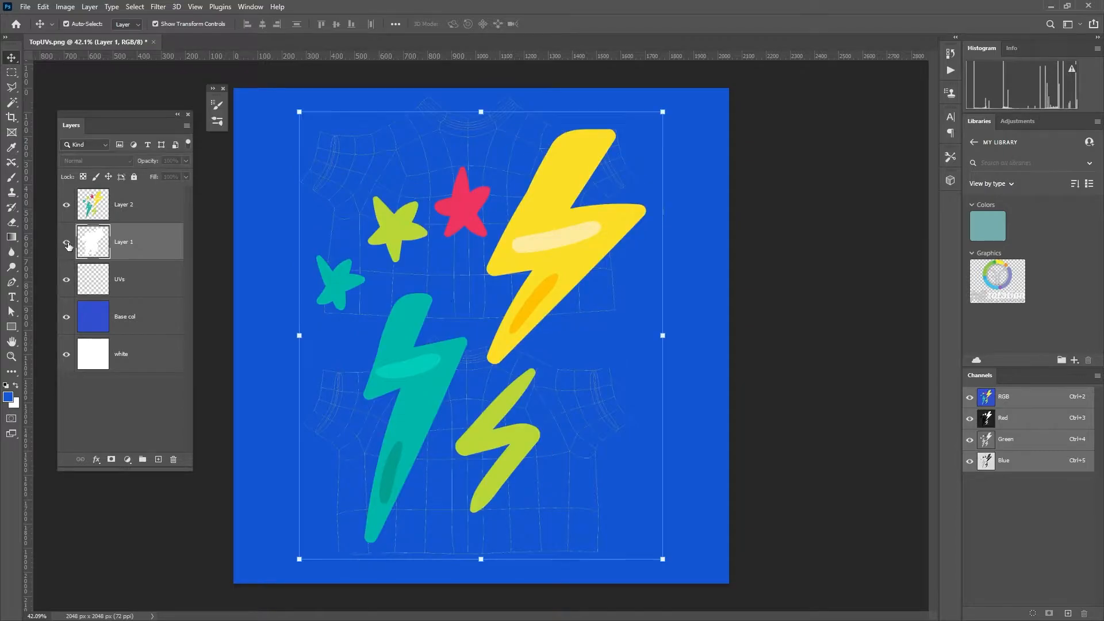
Step: Group Layer 1 and Layer 2 together and name the group Graphic
{"action": "left_click", "coordinate": [147, 214], "text": "shift"}
{"action": "left_click_drag", "start_coordinate": [147, 254], "coordinate": [142, 459]}
{"action": "double_click", "coordinate": [106, 194]}
{"action": "type", "text": "Graph"}
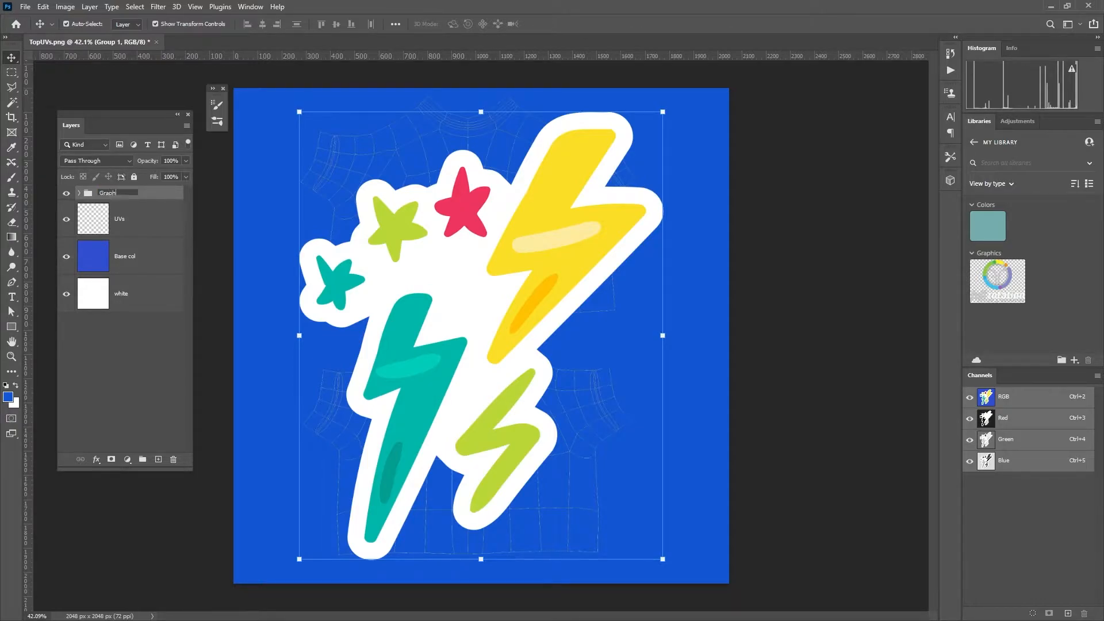
{"action": "type", "text": "ic"}
{"action": "key", "text": "Return"}
Step: Scale the Graphic group down proportionally and centre it on the chest of the upper T-shirt UV shell
{"action": "left_click_drag", "start_coordinate": [663, 113], "coordinate": [532, 273], "text": "alt"}
{"action": "left_click_drag", "start_coordinate": [480, 335], "coordinate": [479, 218]}
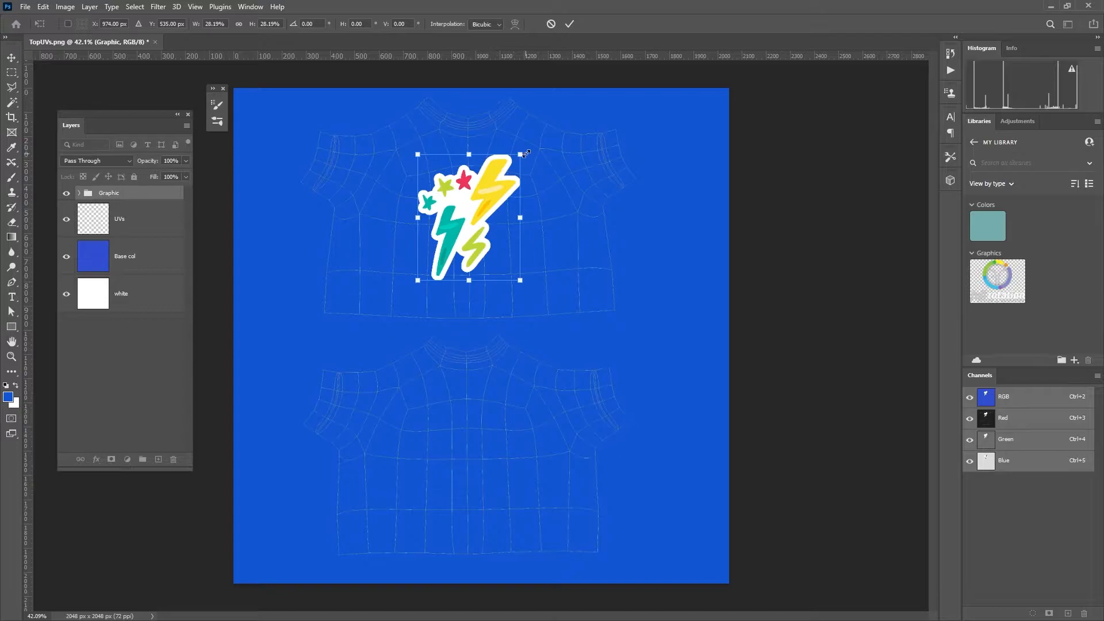
{"action": "left_click_drag", "start_coordinate": [520, 156], "coordinate": [511, 168], "text": "alt"}
{"action": "left_click_drag", "start_coordinate": [472, 210], "coordinate": [474, 212]}
{"action": "key", "text": "Return"}
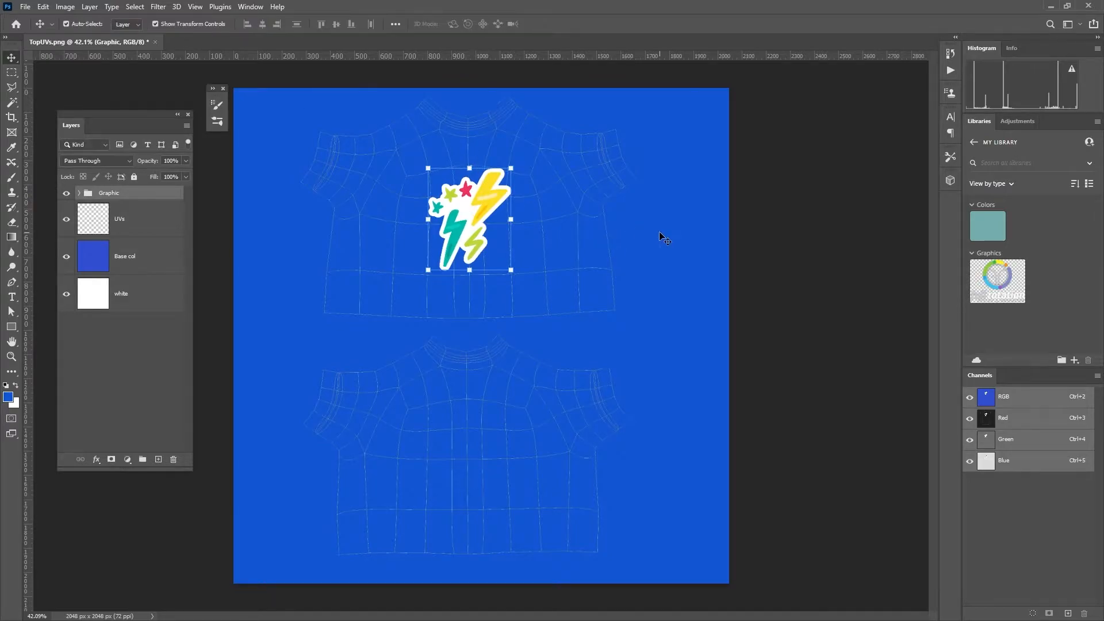
Step: Lower the opacity of the white outline layer inside the Graphic group to about 30%
{"action": "key", "text": "ctrl+plus"}
{"action": "key", "text": "ctrl+plus"}
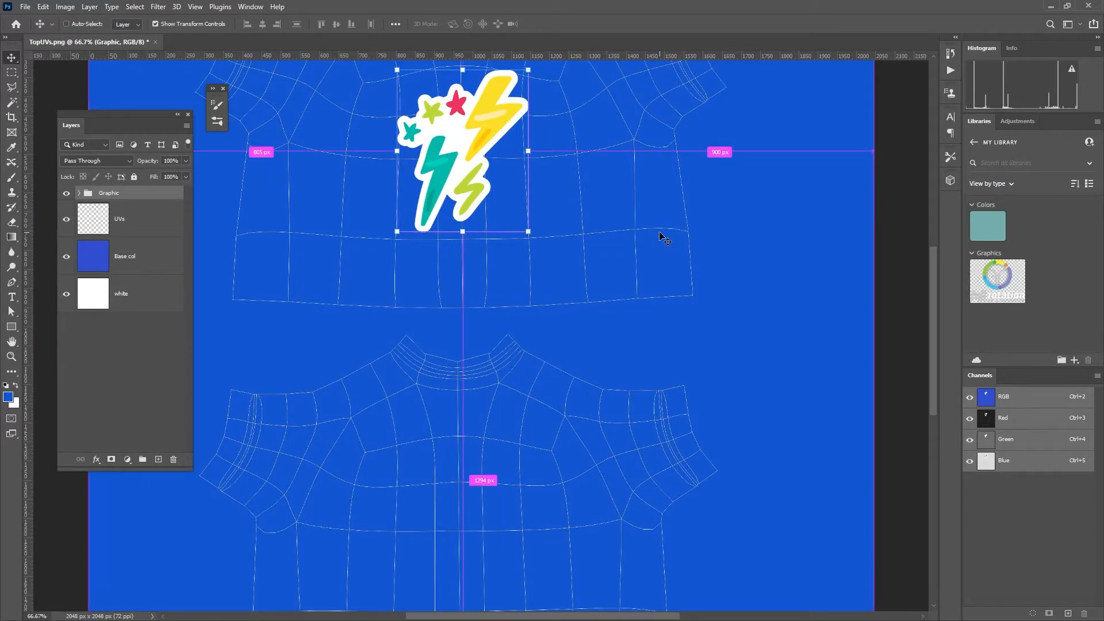
{"action": "left_click_drag", "start_coordinate": [535, 210], "coordinate": [572, 496]}
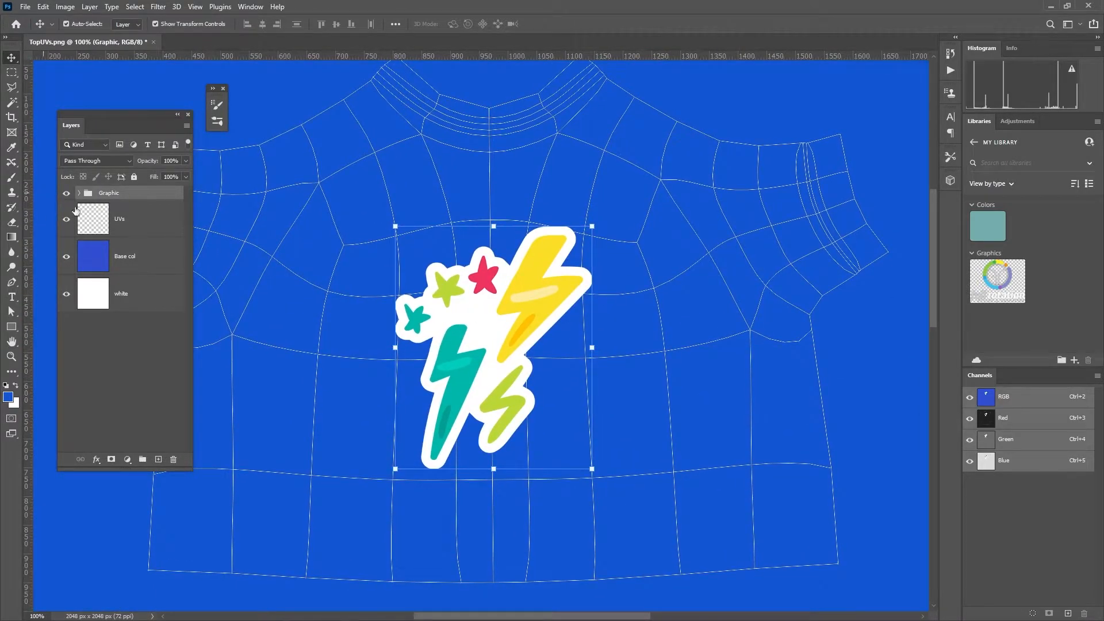
{"action": "left_click", "coordinate": [79, 193]}
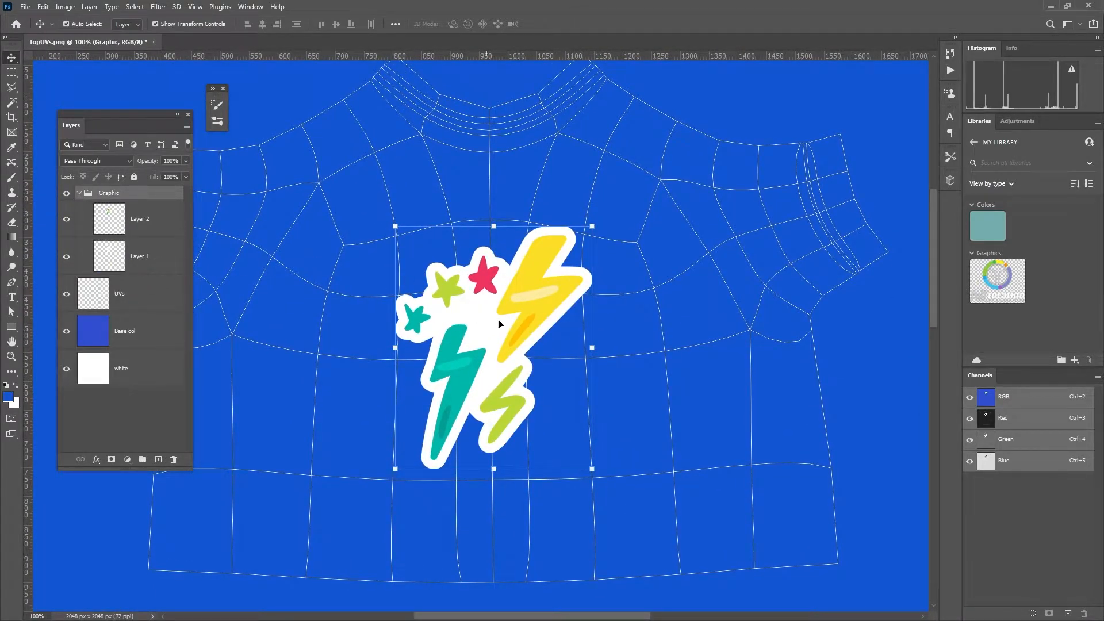
{"action": "left_click", "coordinate": [121, 258]}
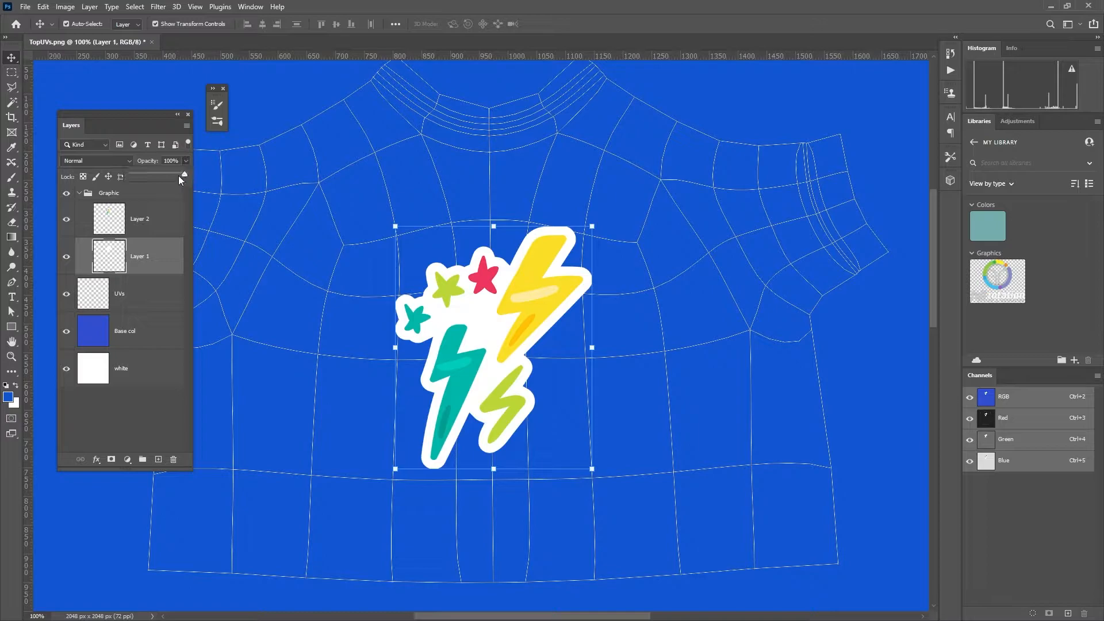
{"action": "left_click_drag", "start_coordinate": [153, 176], "coordinate": [153, 179]}
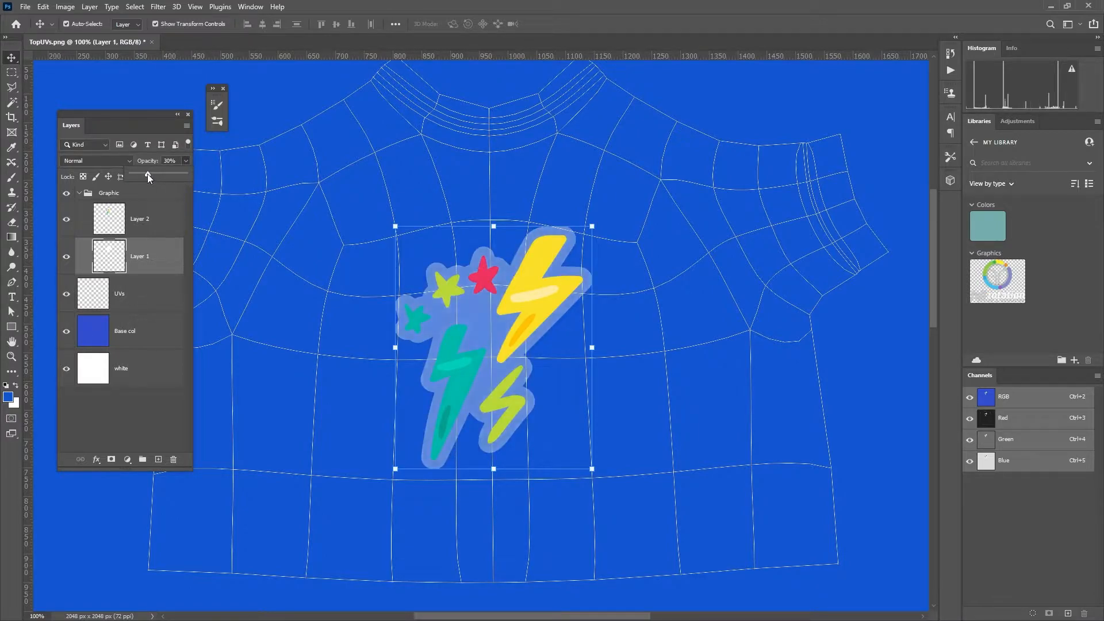
{"action": "left_click_drag", "start_coordinate": [147, 175], "coordinate": [146, 176]}
{"action": "left_click", "coordinate": [151, 421]}
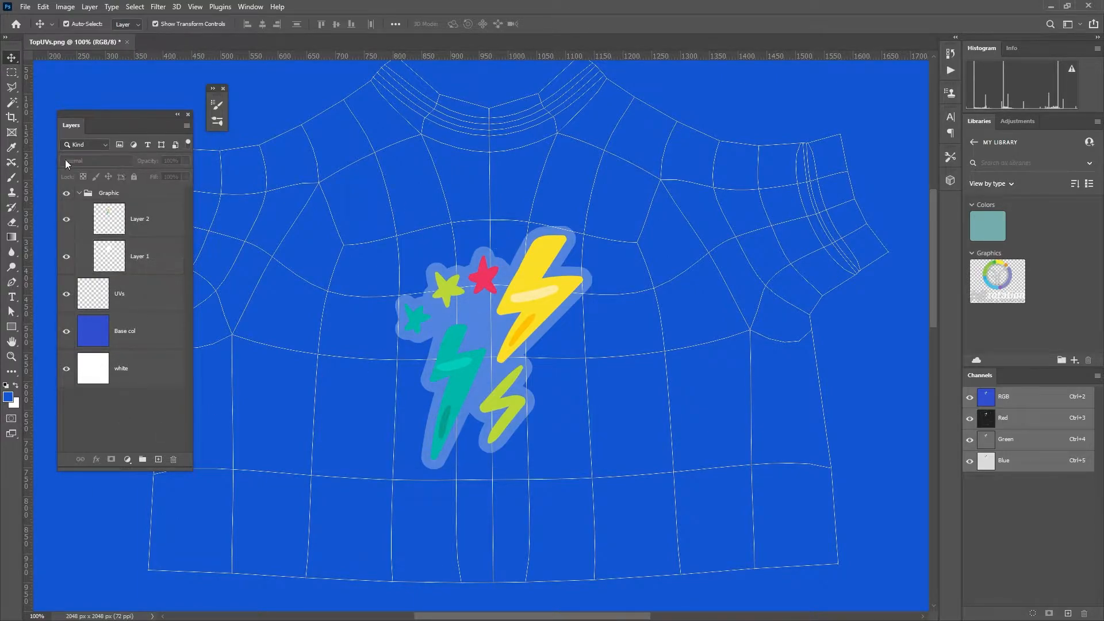
Step: Hide the UVs layer briefly to check the graphic on plain blue, and show it again with the whole canvas in view
{"action": "left_click", "coordinate": [66, 295]}
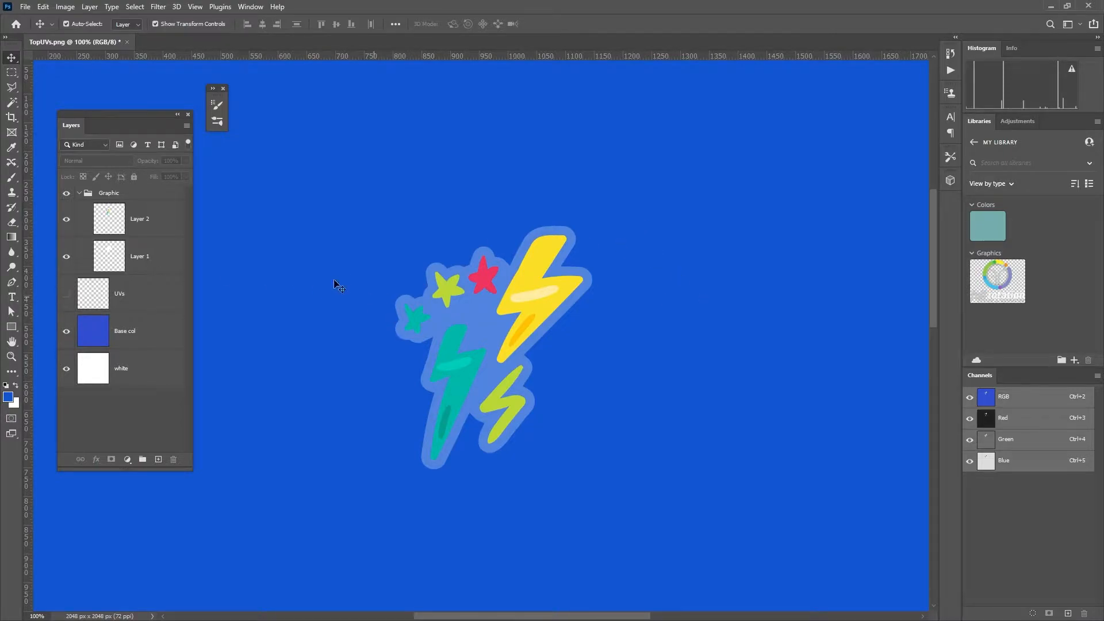
{"action": "left_click", "coordinate": [67, 295]}
{"action": "key", "text": "ctrl+0"}
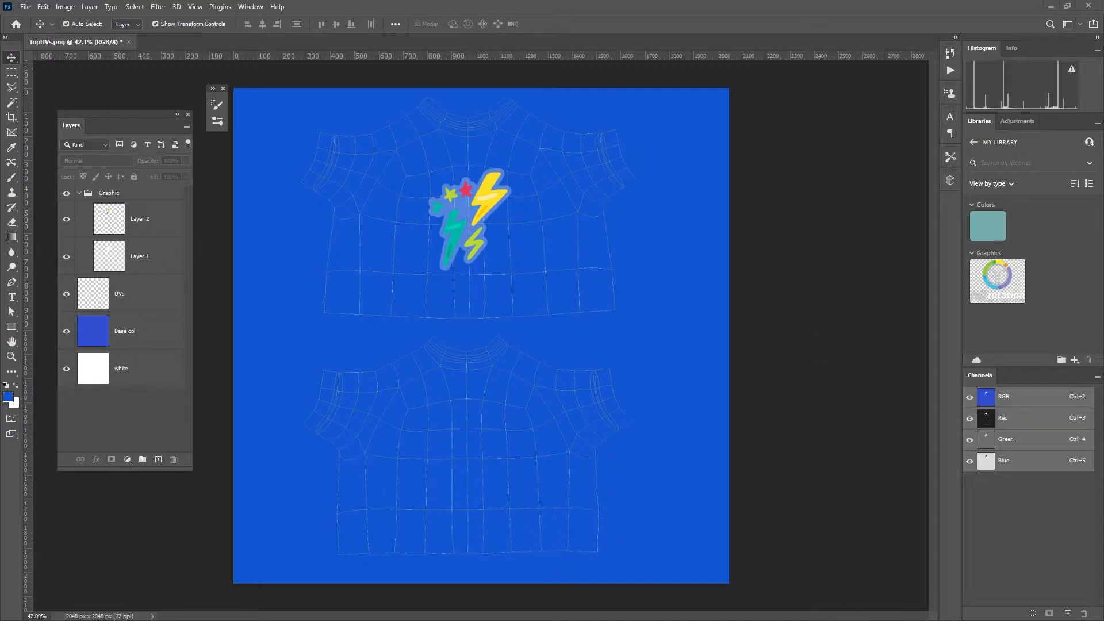
Step: Place TexturesCom_FabricPlain0015_L_GreyScale.jpg into TopUVs.png, enlarged to about 135% and covering the upper T-shirt UV shell
{"action": "left_click_drag", "start_coordinate": [0, 437], "coordinate": [432, 221]}
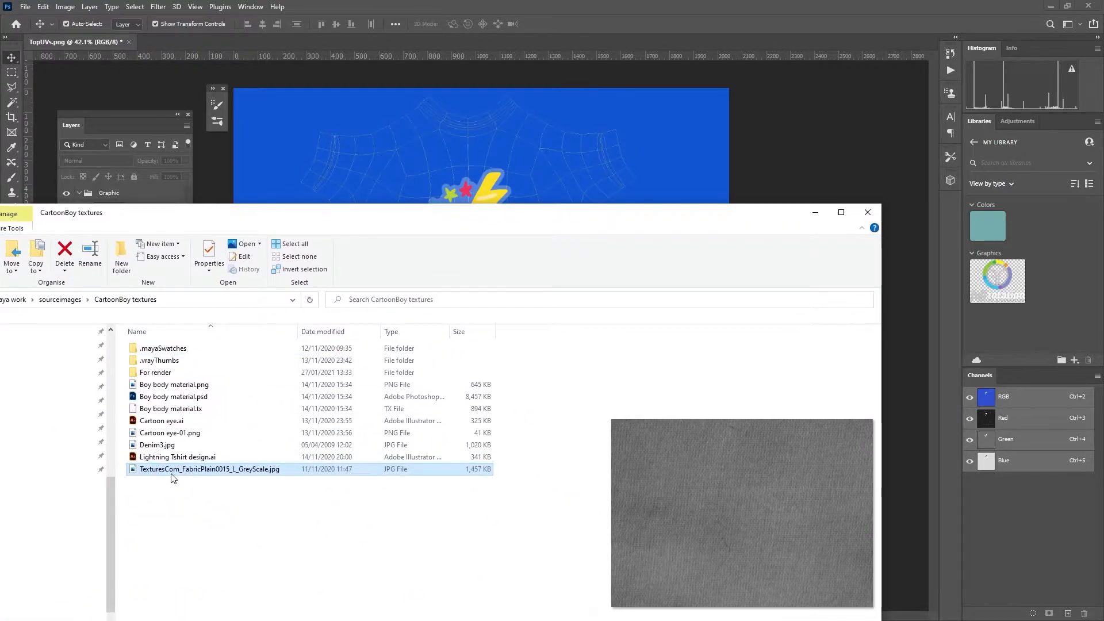
{"action": "left_click_drag", "start_coordinate": [213, 471], "coordinate": [684, 168]}
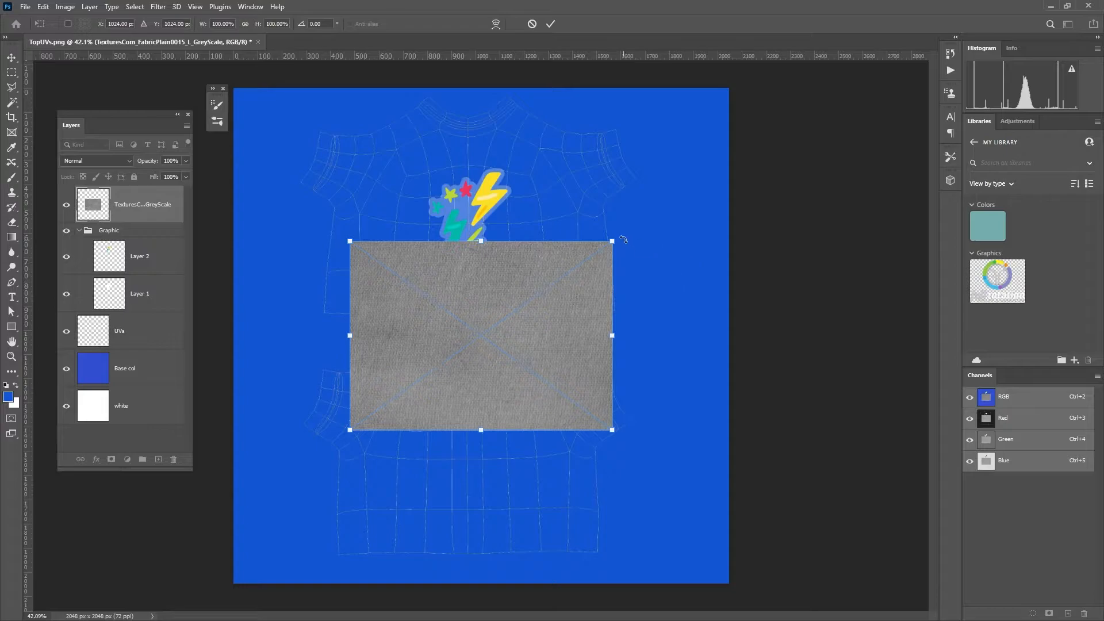
{"action": "left_click_drag", "start_coordinate": [612, 243], "coordinate": [648, 216], "text": "alt"}
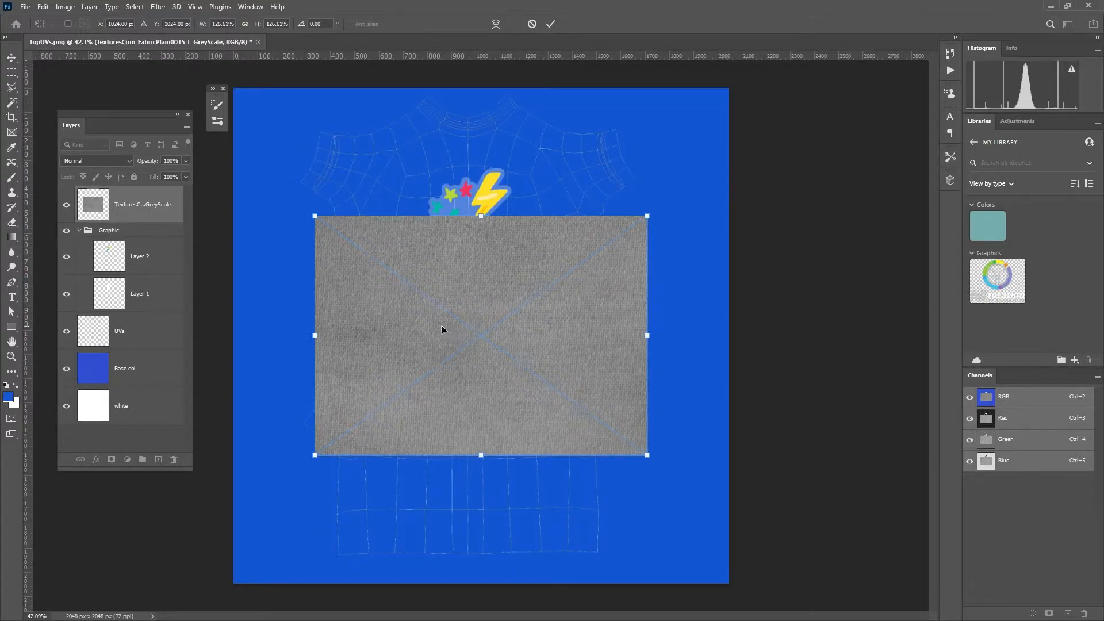
{"action": "left_click_drag", "start_coordinate": [486, 423], "coordinate": [478, 303]}
{"action": "left_click_drag", "start_coordinate": [634, 99], "coordinate": [646, 90], "text": "alt"}
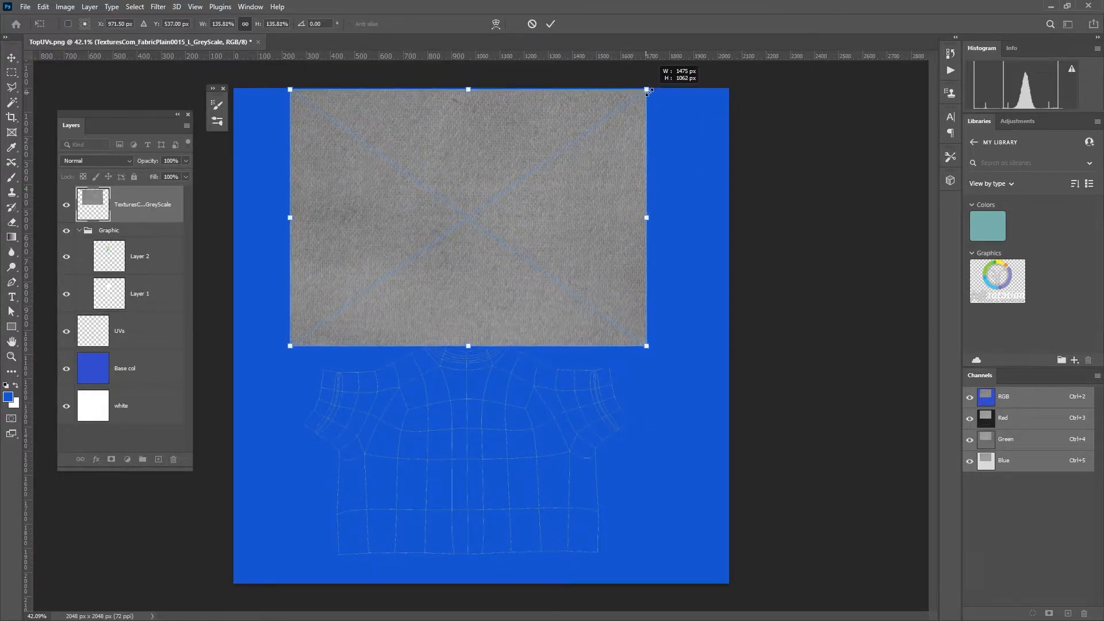
{"action": "left_click_drag", "start_coordinate": [527, 272], "coordinate": [534, 307]}
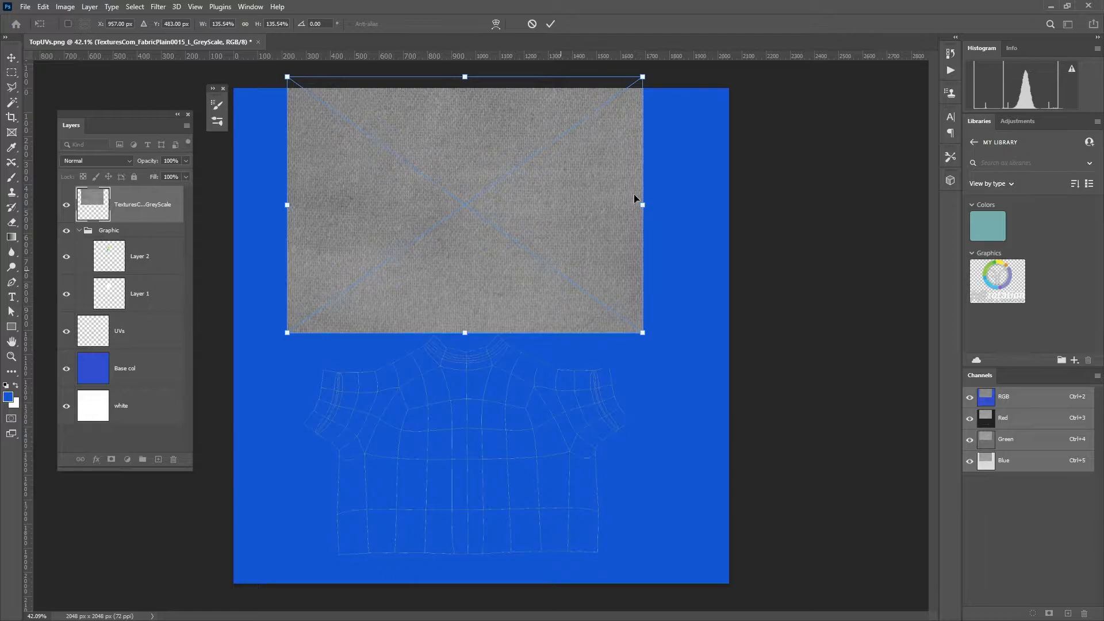
{"action": "key", "text": "Return"}
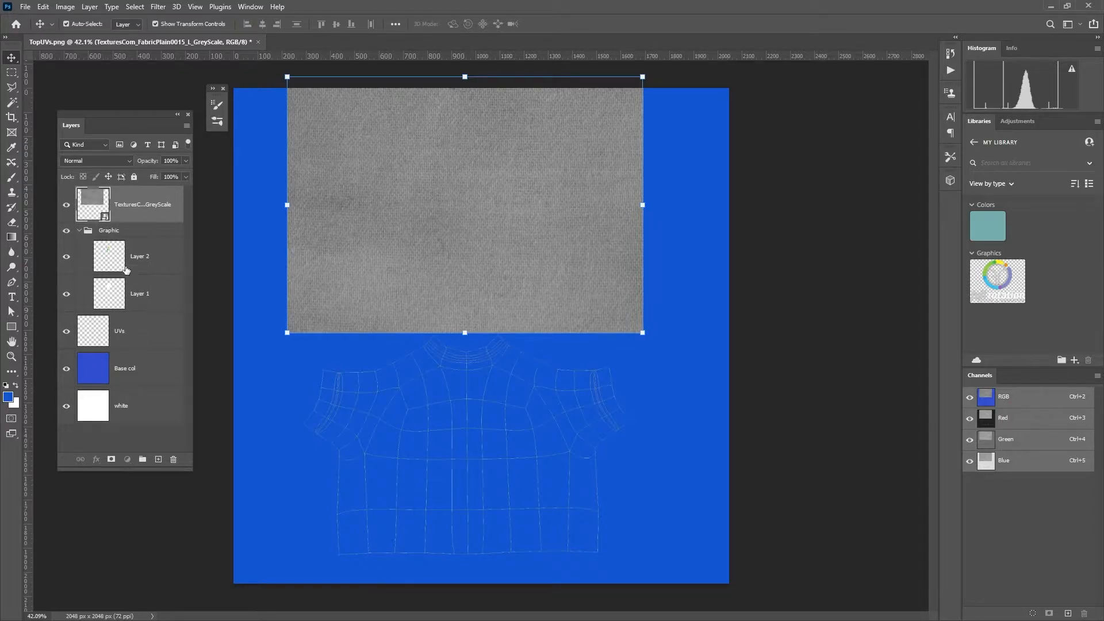
Step: Set the fabric texture layer's blend mode to Soft Light and deselect it
{"action": "left_click", "coordinate": [99, 161]}
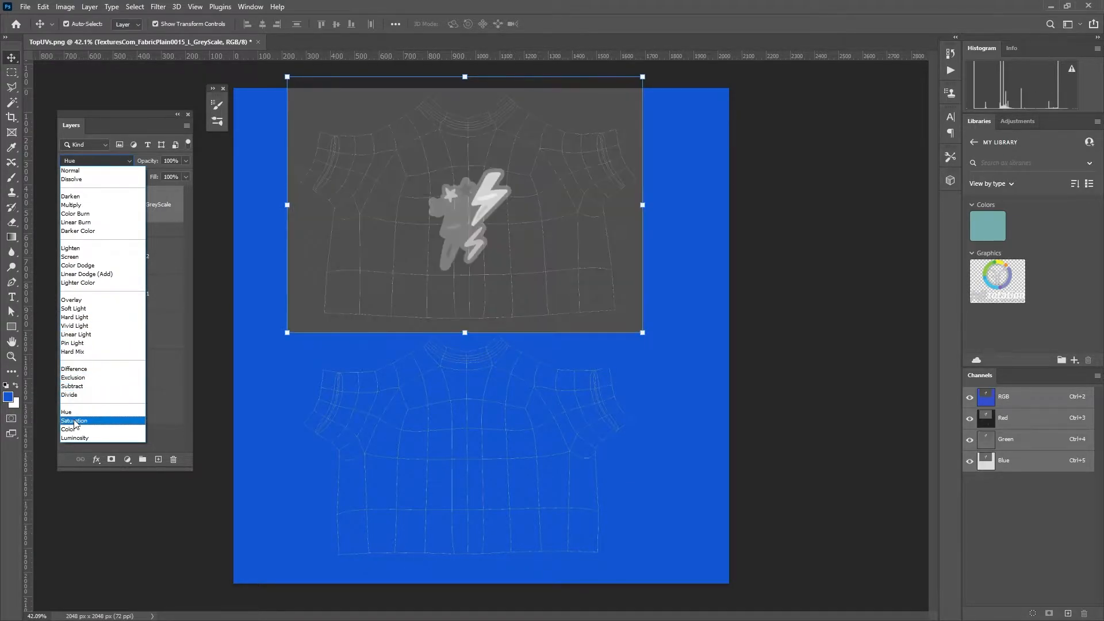
{"action": "left_click", "coordinate": [86, 309]}
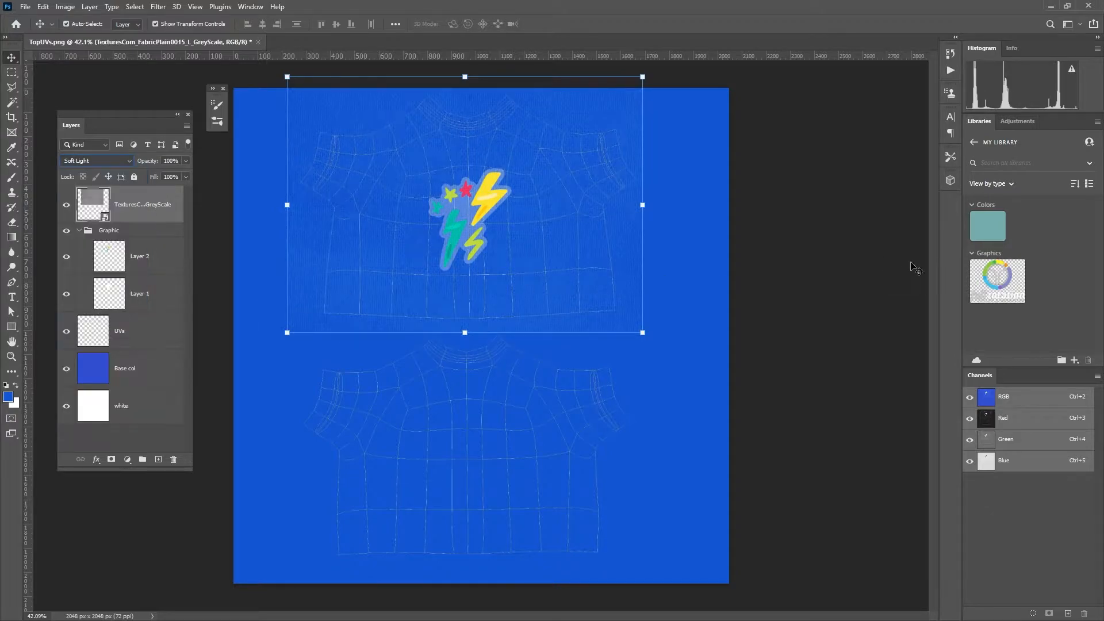
{"action": "left_click", "coordinate": [314, 81]}
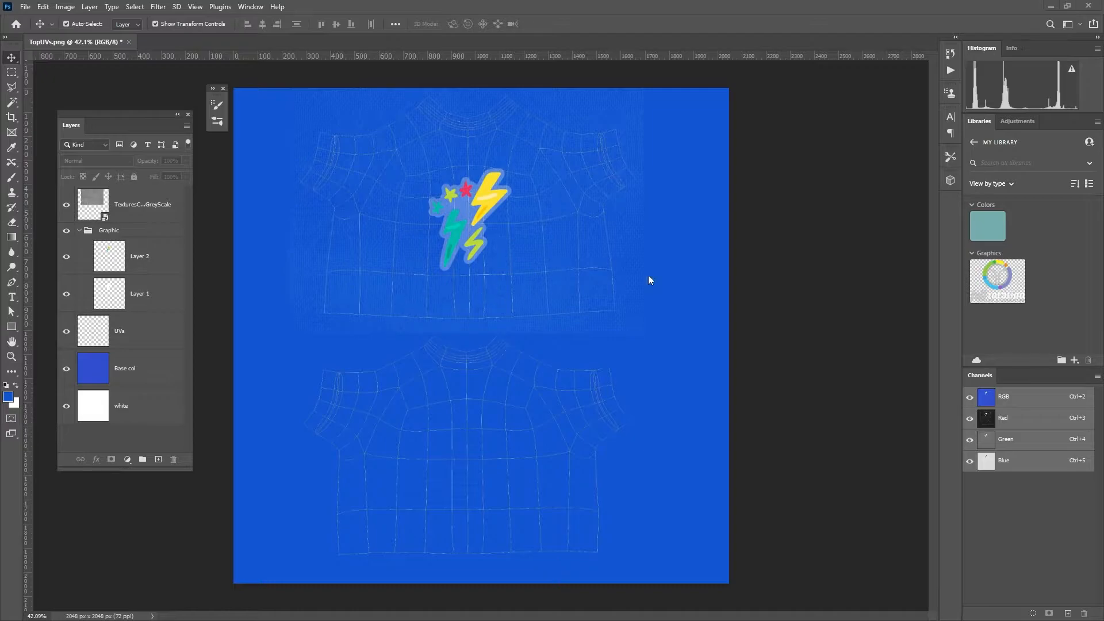
Step: Examine the fabric texture around the graphic up close with the UVs layer hidden, and turn the UVs layer back on
{"action": "key", "text": "ctrl+plus"}
{"action": "key", "text": "ctrl+plus"}
{"action": "key", "text": "ctrl+plus"}
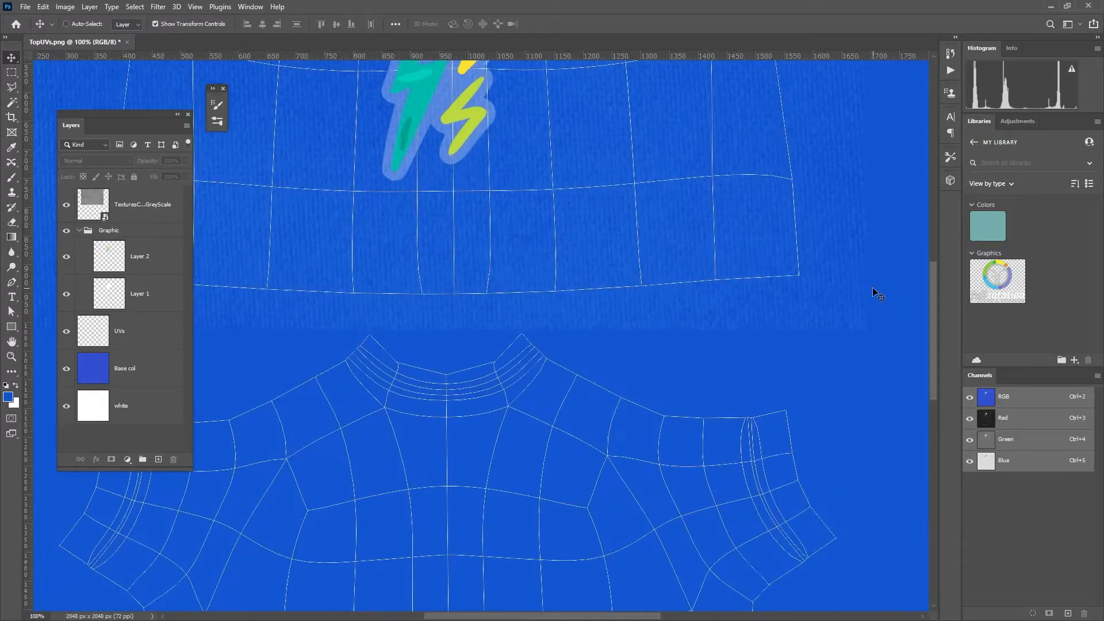
{"action": "left_click_drag", "start_coordinate": [672, 253], "coordinate": [766, 462]}
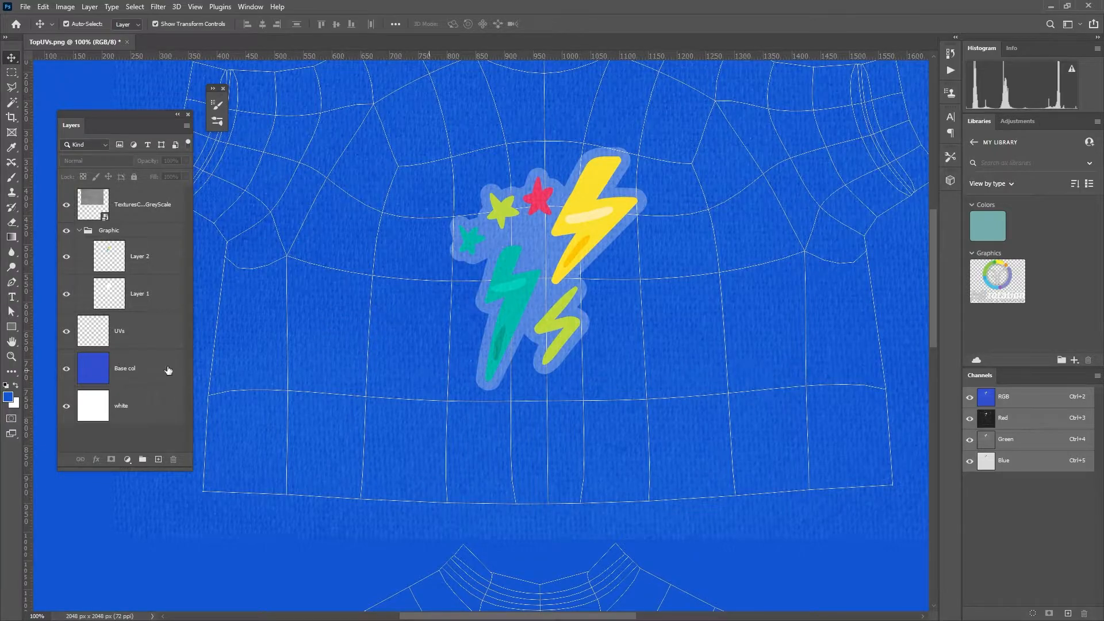
{"action": "left_click", "coordinate": [67, 332]}
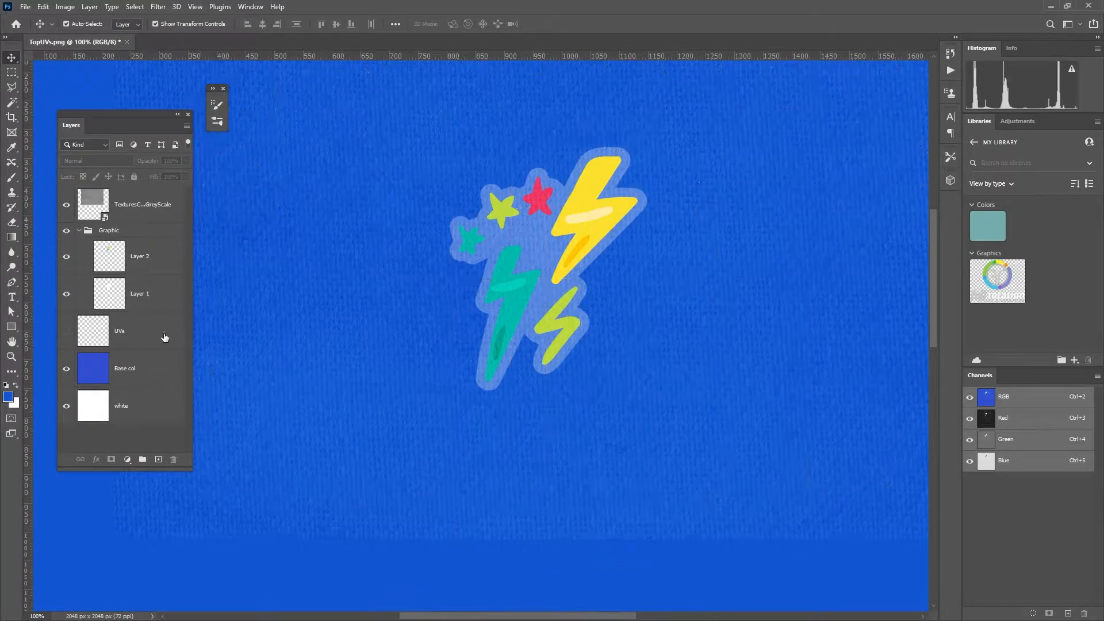
{"action": "left_click_drag", "start_coordinate": [708, 266], "coordinate": [725, 238]}
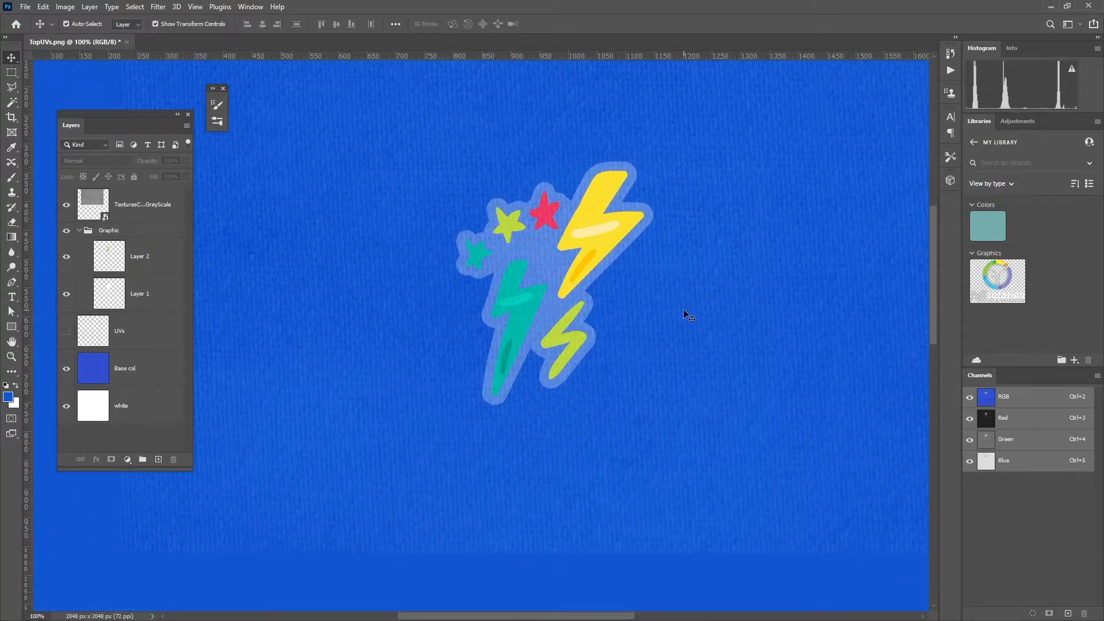
{"action": "key", "text": "ctrl+minus"}
{"action": "key", "text": "ctrl+minus"}
{"action": "key", "text": "ctrl+minus"}
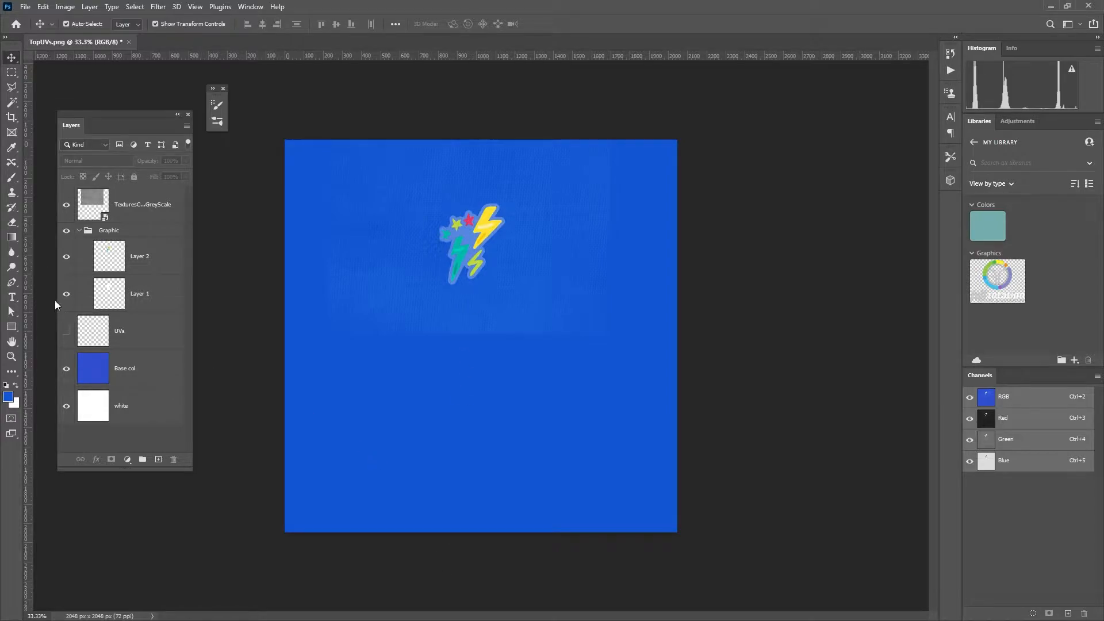
{"action": "left_click", "coordinate": [66, 331]}
Step: Duplicate the fabric texture layer and move the copy down over the lower T-shirt UV shell
{"action": "left_click", "coordinate": [603, 284]}
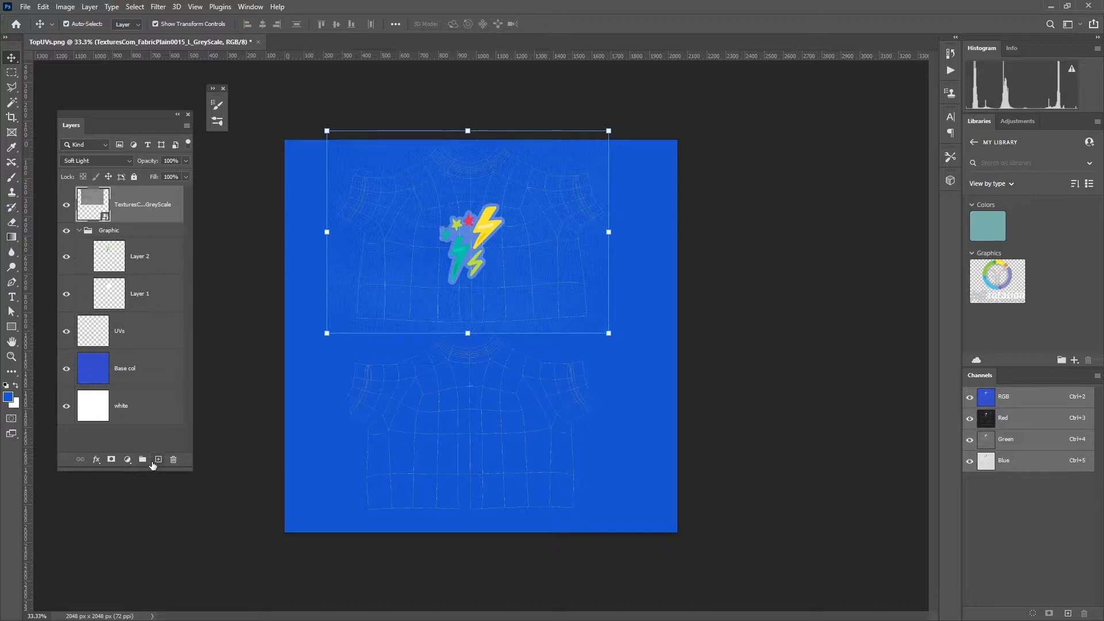
{"action": "left_click_drag", "start_coordinate": [162, 211], "coordinate": [158, 459]}
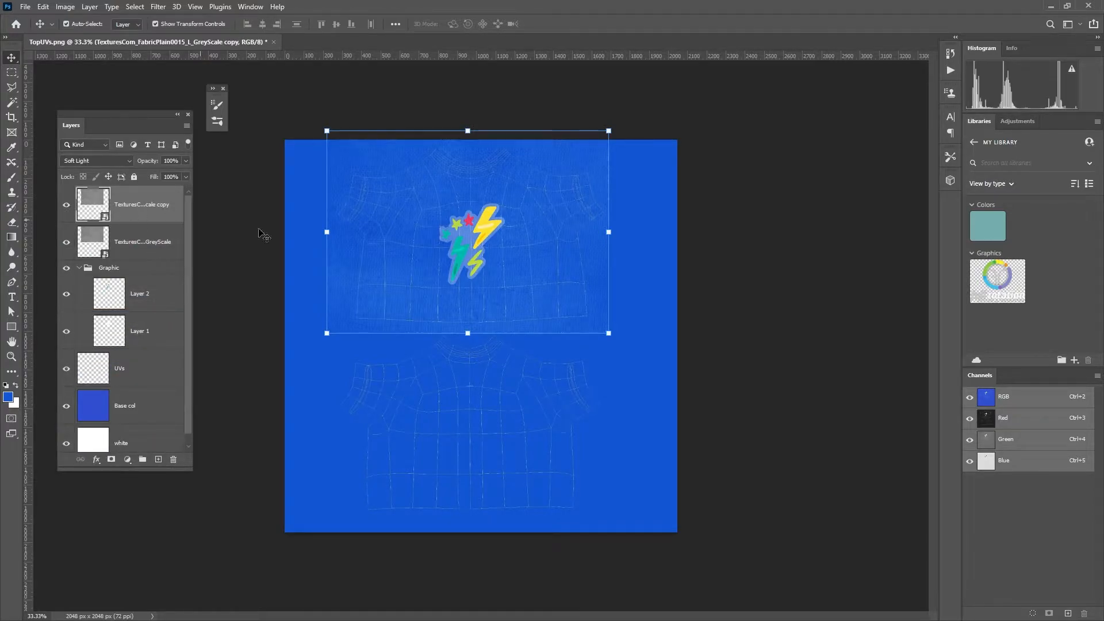
{"action": "left_click_drag", "start_coordinate": [562, 275], "coordinate": [561, 480]}
Step: Nudge the fabric texture copy slightly upwards over the lower T-shirt shell and check the coverage of both shells
{"action": "key", "text": "ctrl+plus"}
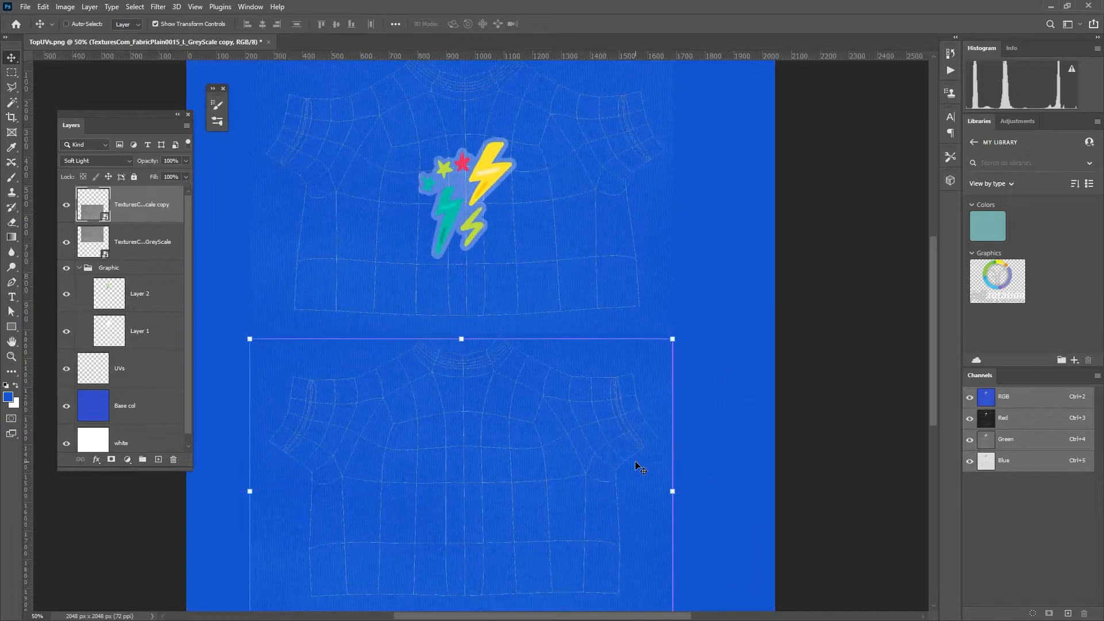
{"action": "key", "text": "ctrl+plus"}
{"action": "left_click_drag", "start_coordinate": [642, 456], "coordinate": [743, 422]}
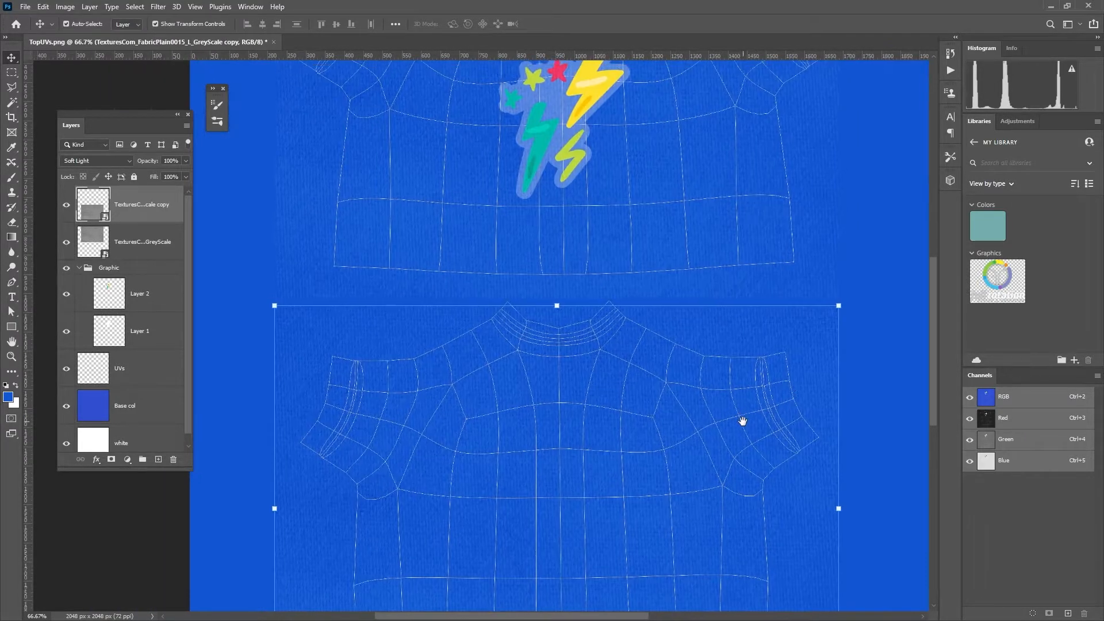
{"action": "key", "text": "Up"}
{"action": "key", "text": "Up"}
{"action": "key", "text": "Up"}
{"action": "key", "text": "Up"}
{"action": "key", "text": "Up"}
{"action": "key", "text": "Up"}
{"action": "key", "text": "Up"}
{"action": "key", "text": "Up"}
{"action": "key", "text": "Up"}
{"action": "key", "text": "Up"}
{"action": "key", "text": "Up"}
{"action": "key", "text": "Up"}
{"action": "key", "text": "Up"}
{"action": "key", "text": "Up"}
{"action": "key", "text": "Up"}
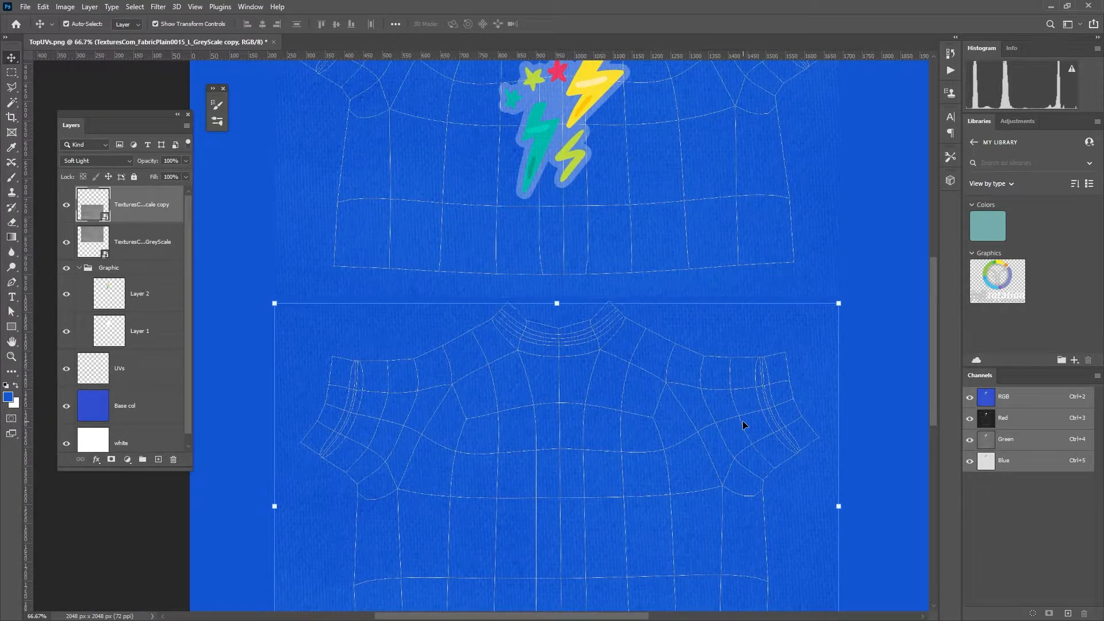
{"action": "mouse_move", "coordinate": [660, 370]}
{"action": "left_mouse_down"}
{"action": "mouse_move", "coordinate": [660, 213]}
{"action": "mouse_move", "coordinate": [622, 403]}
{"action": "mouse_move", "coordinate": [636, 471]}
{"action": "mouse_move", "coordinate": [621, 520]}
{"action": "left_mouse_up"}
{"action": "mouse_move", "coordinate": [587, 221]}
{"action": "left_mouse_down"}
{"action": "mouse_move", "coordinate": [611, 289]}
{"action": "mouse_move", "coordinate": [596, 279]}
{"action": "left_mouse_up"}
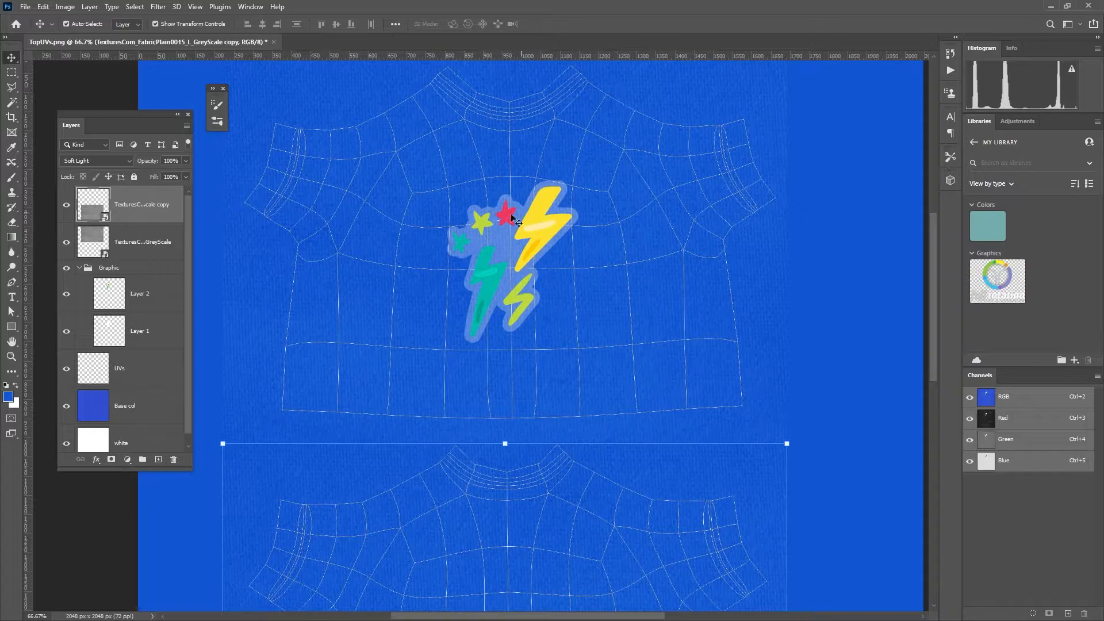
{"action": "left_click_drag", "start_coordinate": [633, 474], "coordinate": [652, 187]}
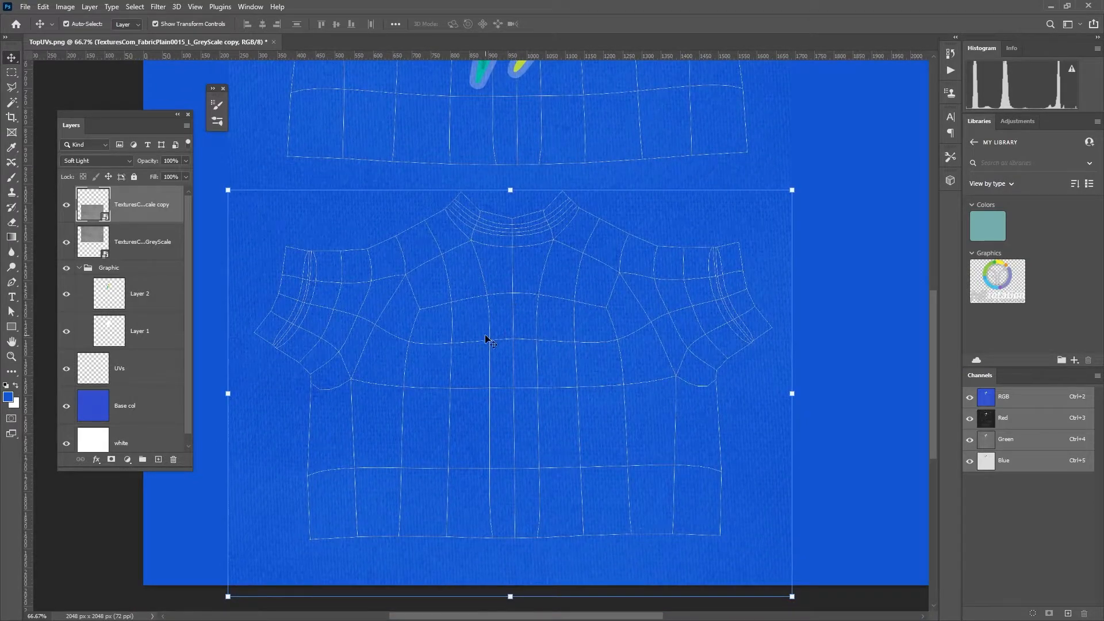
Step: Deselect the fabric texture copy and hide the UVs layer
{"action": "key", "text": "ctrl+minus"}
{"action": "key", "text": "ctrl+minus"}
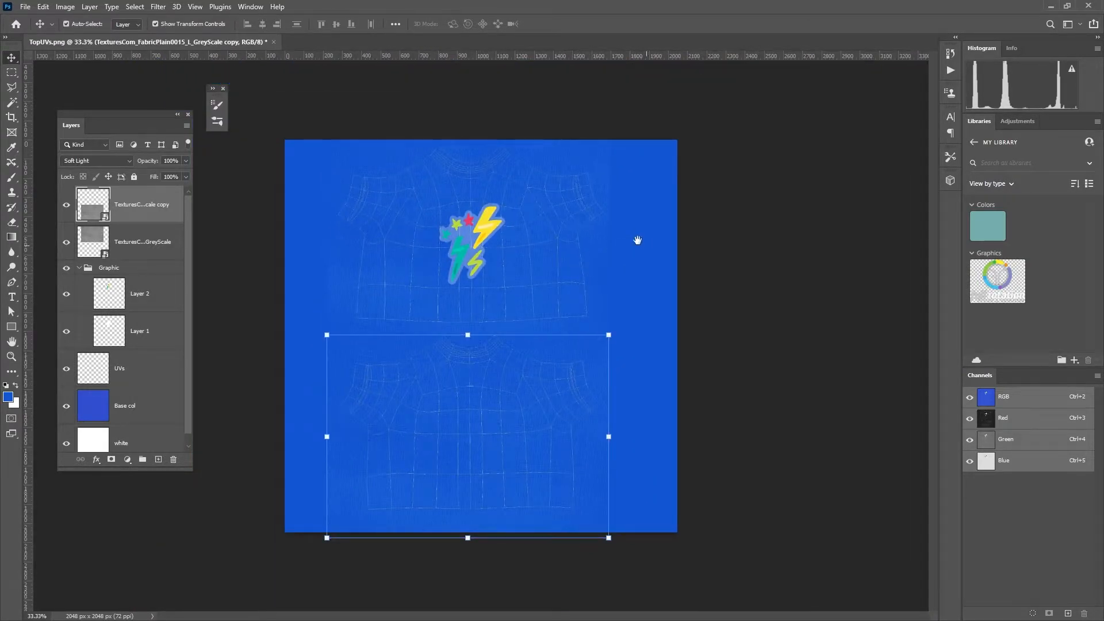
{"action": "left_click", "coordinate": [236, 247]}
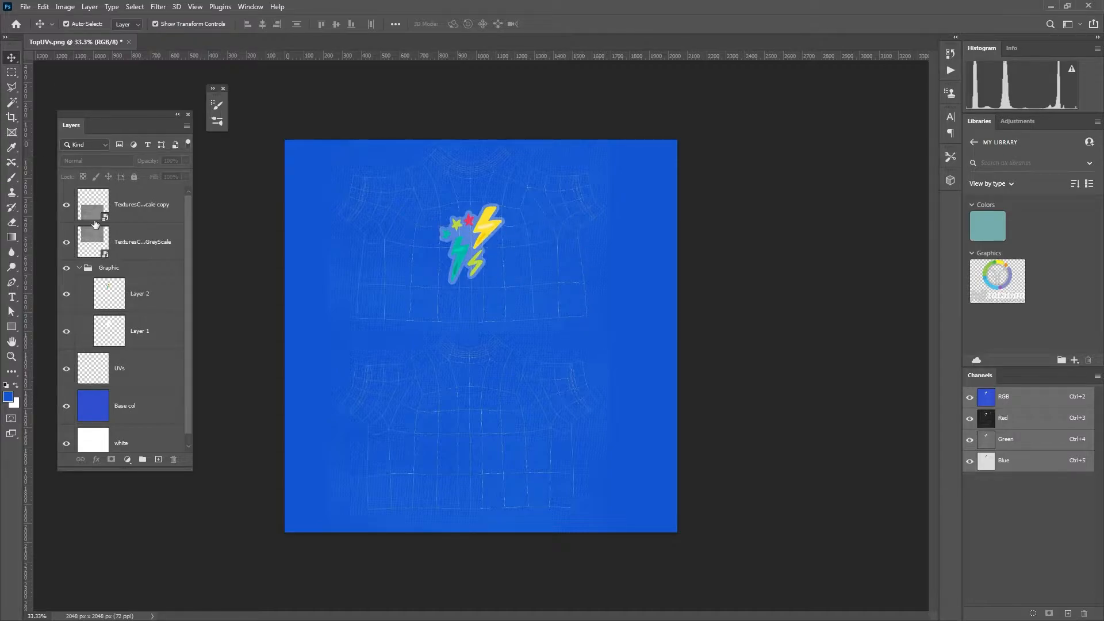
{"action": "left_click", "coordinate": [66, 368]}
Step: Start a quick PNG export of the T-shirt texture and choose the CartoonBoy textures folder inside sourceimages as its destination
{"action": "left_click", "coordinate": [25, 7]}
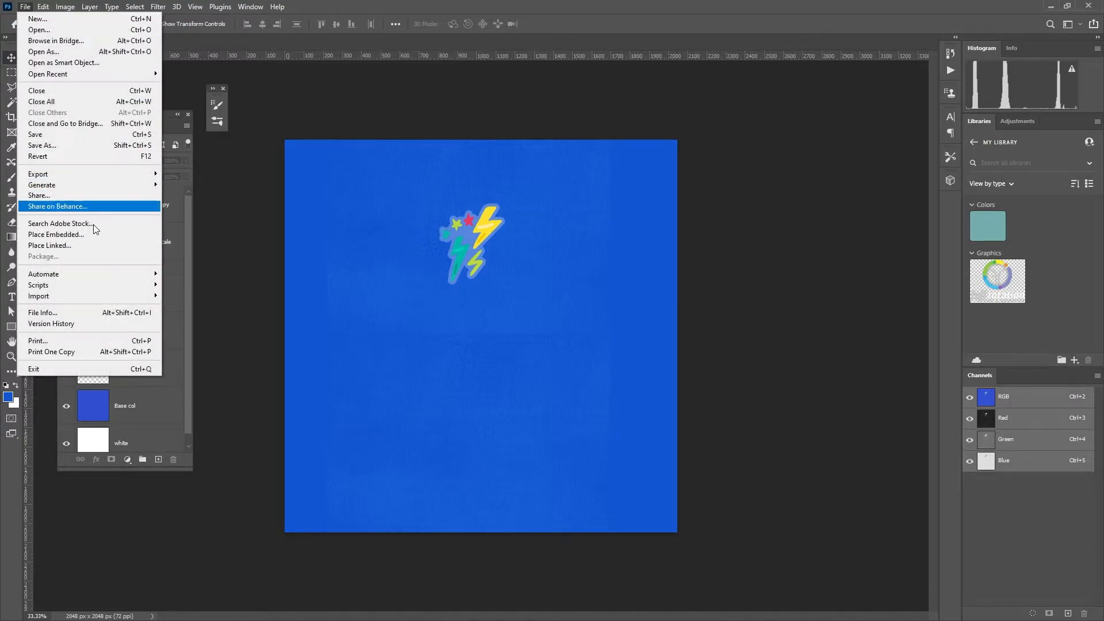
{"action": "mouse_move", "coordinate": [69, 180]}
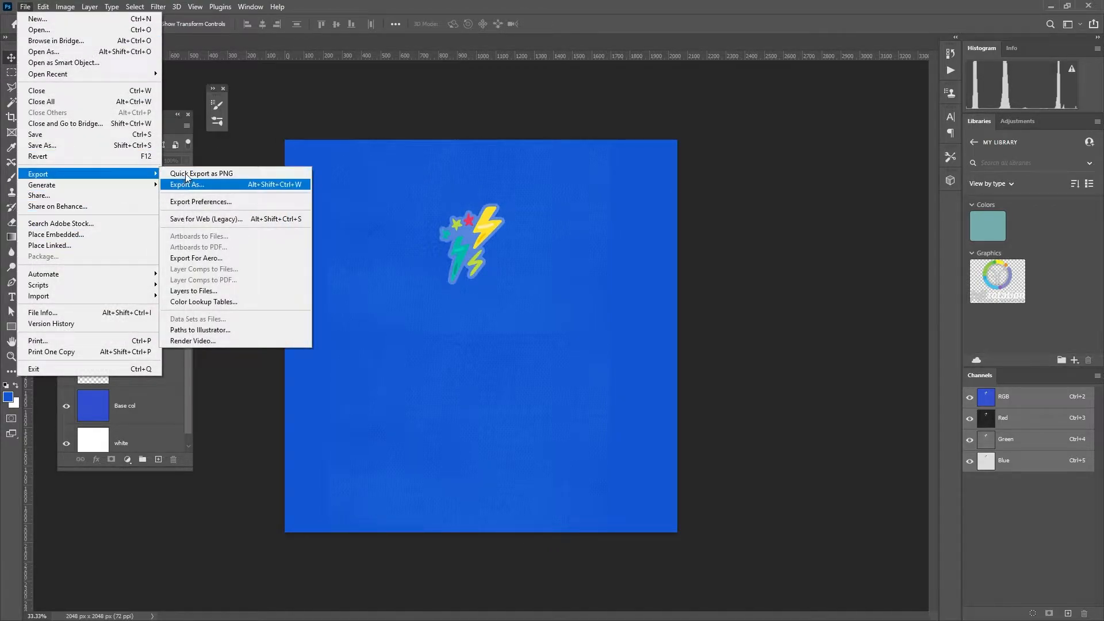
{"action": "left_click", "coordinate": [221, 173]}
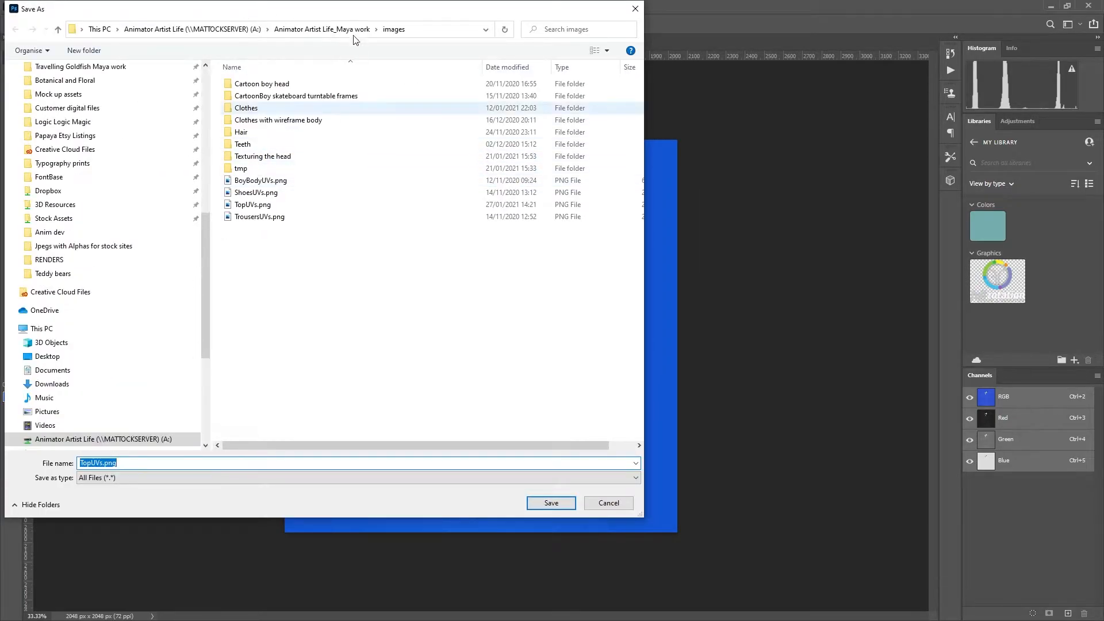
{"action": "left_click_drag", "start_coordinate": [372, 12], "coordinate": [408, 68]}
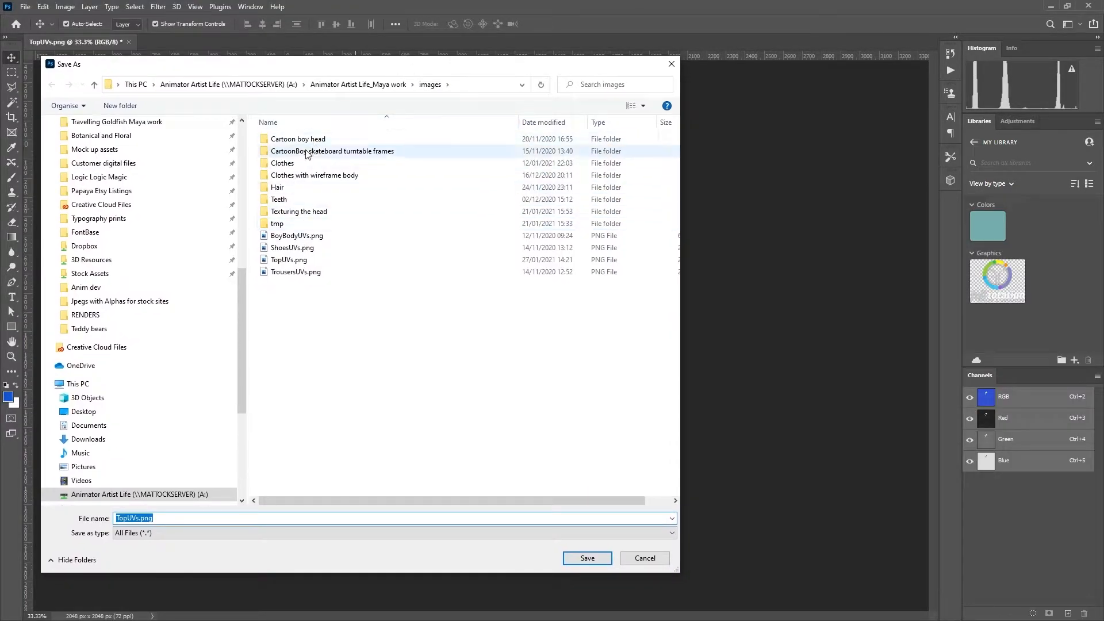
{"action": "left_click", "coordinate": [364, 86]}
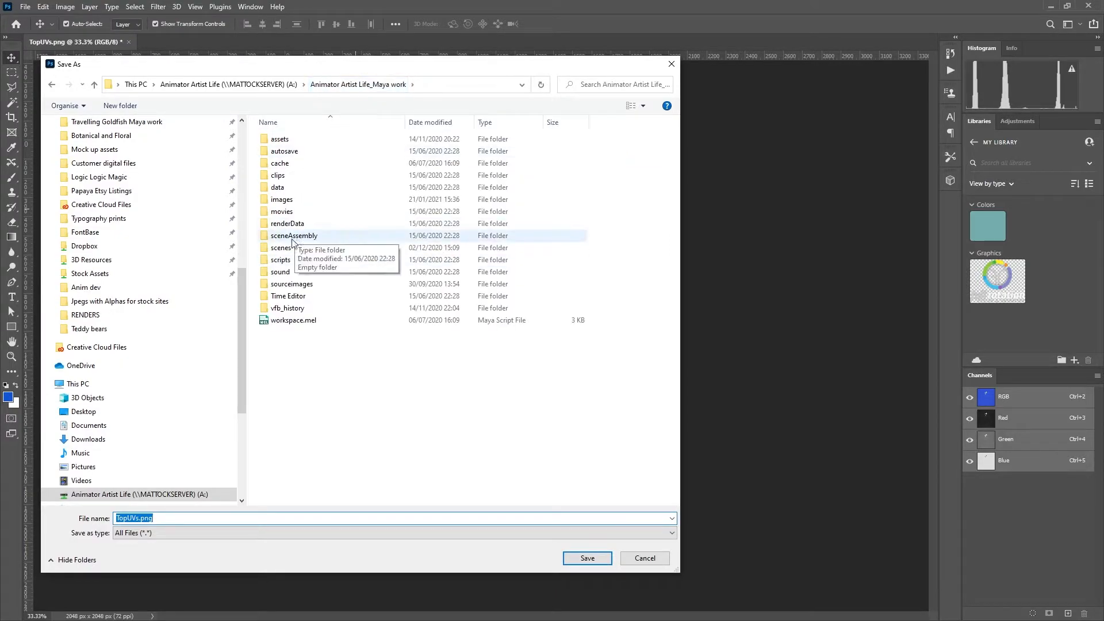
{"action": "double_click", "coordinate": [291, 285]}
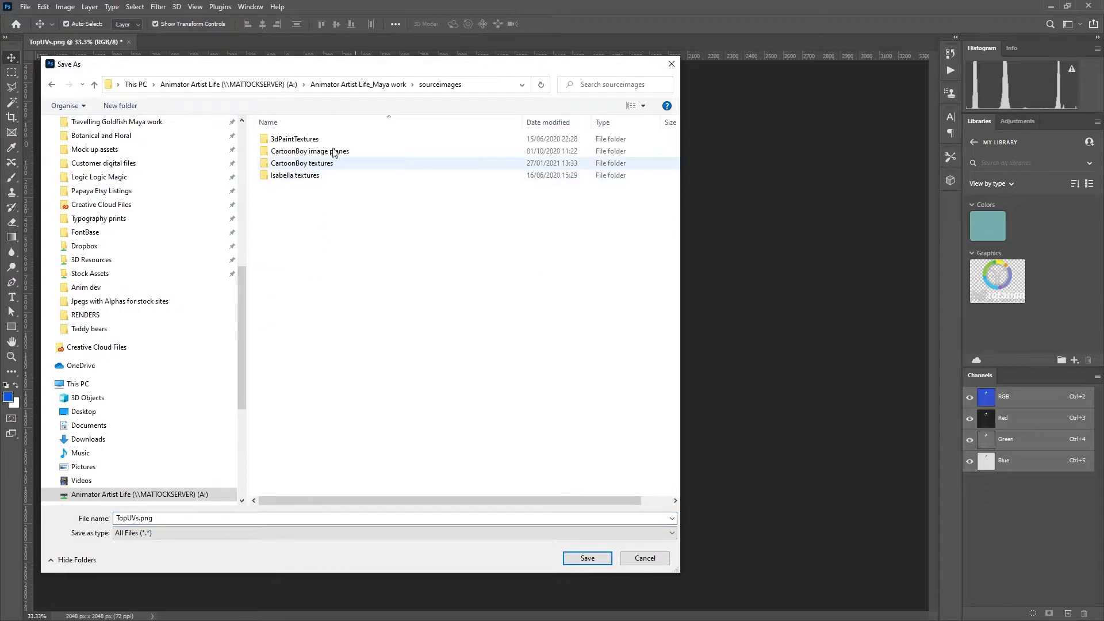
{"action": "double_click", "coordinate": [299, 166]}
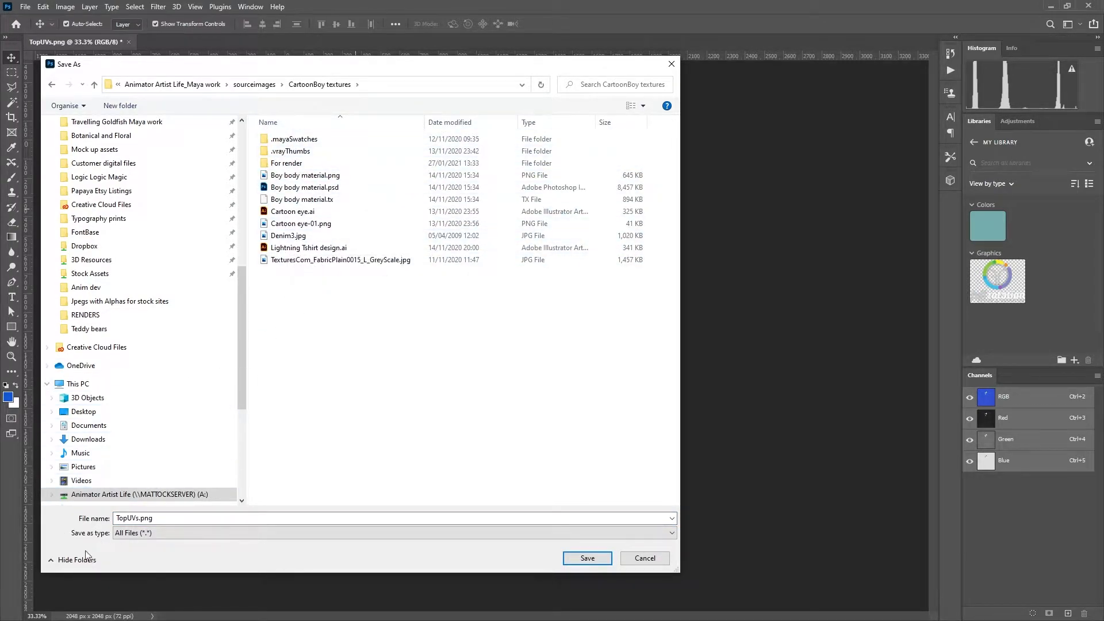
Step: Name the exported PNG Boy-tshirt-col and save it
{"action": "double_click", "coordinate": [137, 517]}
{"action": "left_click", "coordinate": [140, 519]}
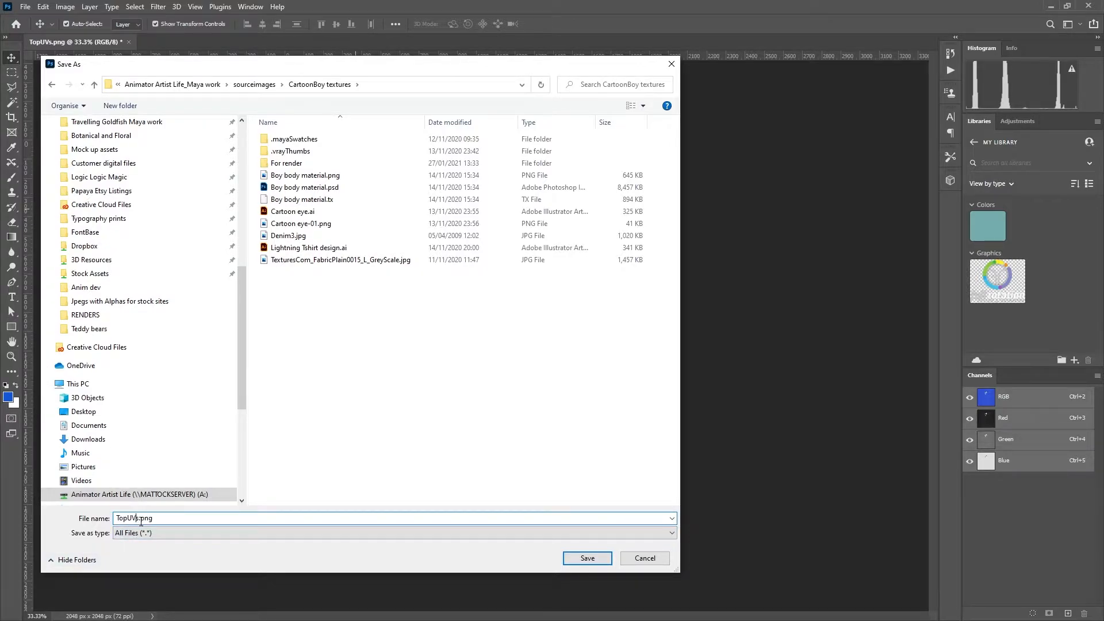
{"action": "left_click_drag", "start_coordinate": [139, 519], "coordinate": [82, 516]}
{"action": "type", "text": "Boy-tshirt-col"}
{"action": "left_click", "coordinate": [578, 559]}
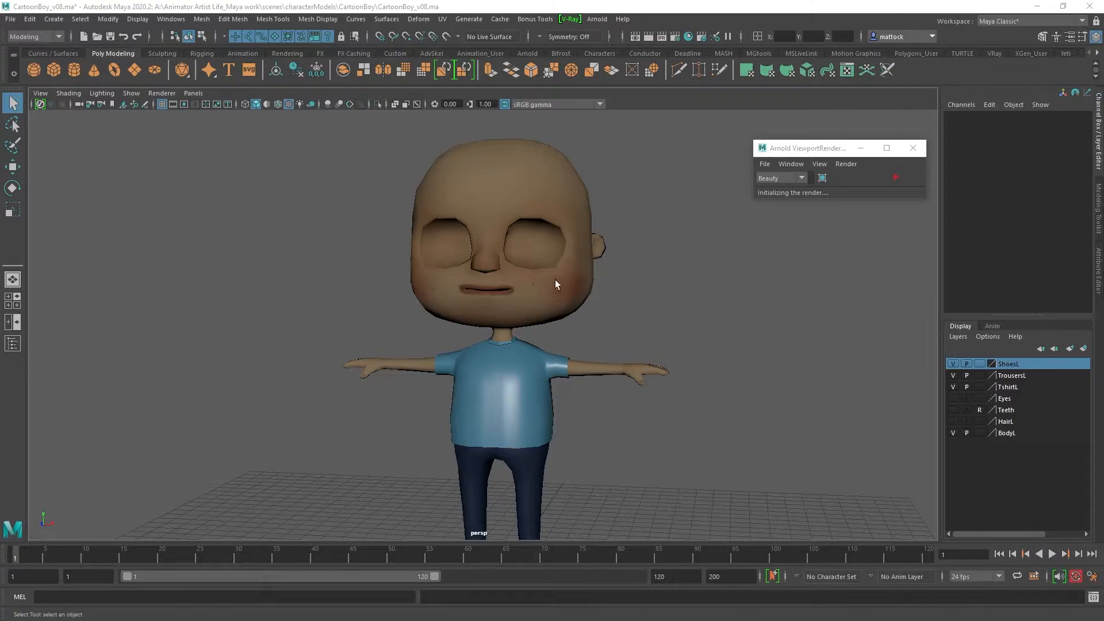
Step: Switch to Maya, open the Hypershade and dock it beside the perspective viewport
{"action": "left_click_drag", "start_coordinate": [598, 297], "coordinate": [541, 280], "text": "alt"}
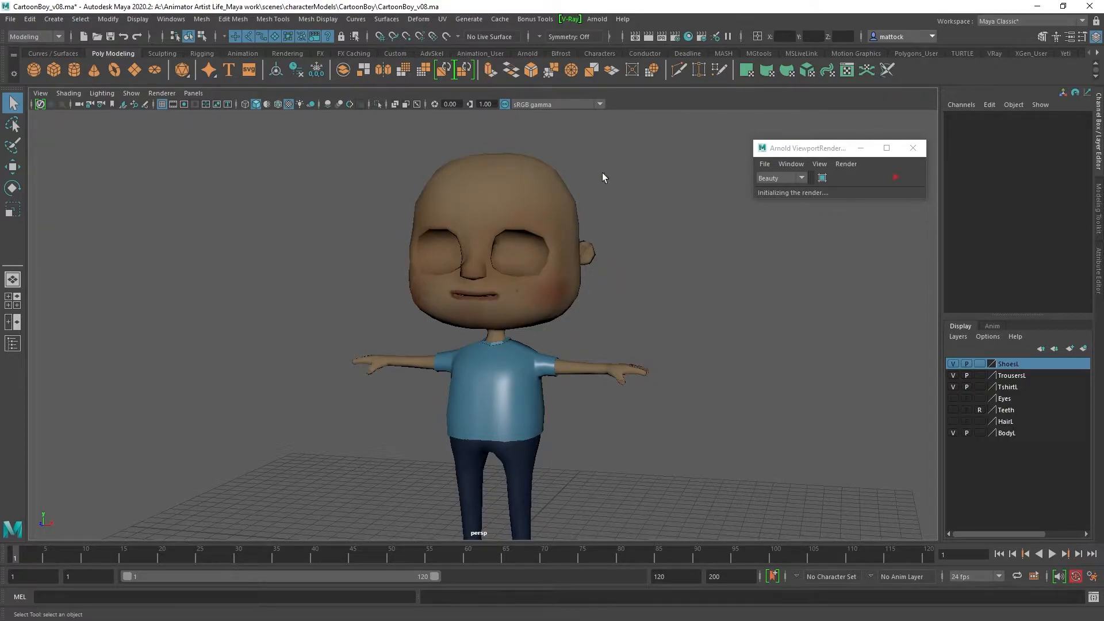
{"action": "left_click", "coordinate": [688, 37]}
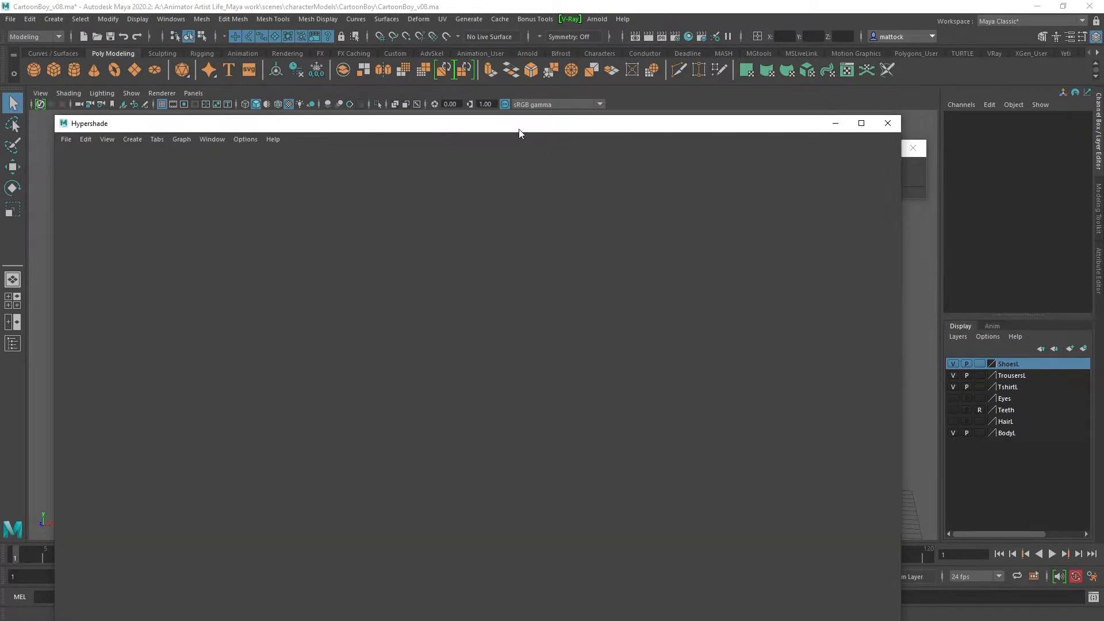
{"action": "left_click_drag", "start_coordinate": [518, 128], "coordinate": [580, 108]}
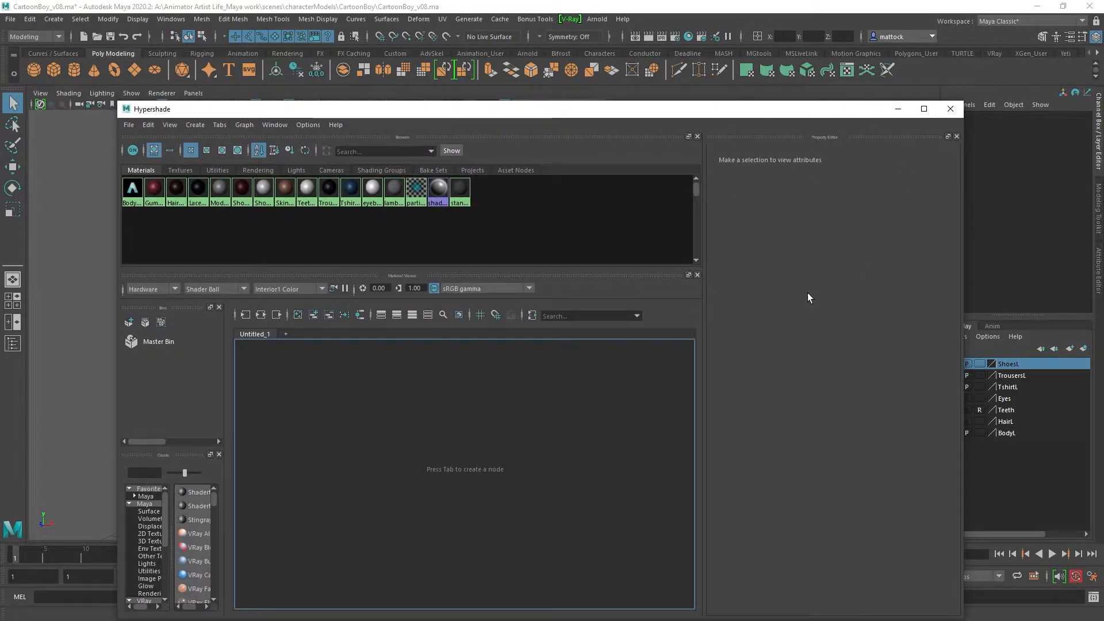
{"action": "left_click_drag", "start_coordinate": [190, 112], "coordinate": [29, 163]}
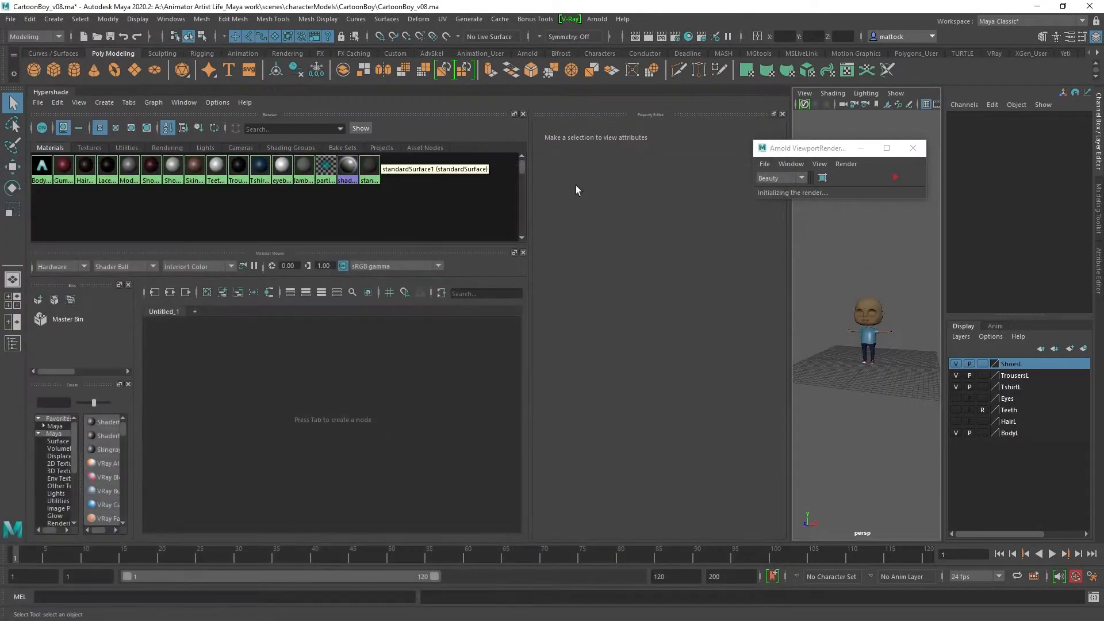
Step: Close the Hypershade's Property Editor and narrow the docked Hypershade to give the character's viewport more room
{"action": "left_click_drag", "start_coordinate": [808, 153], "coordinate": [839, 151]}
{"action": "left_click", "coordinate": [782, 114]}
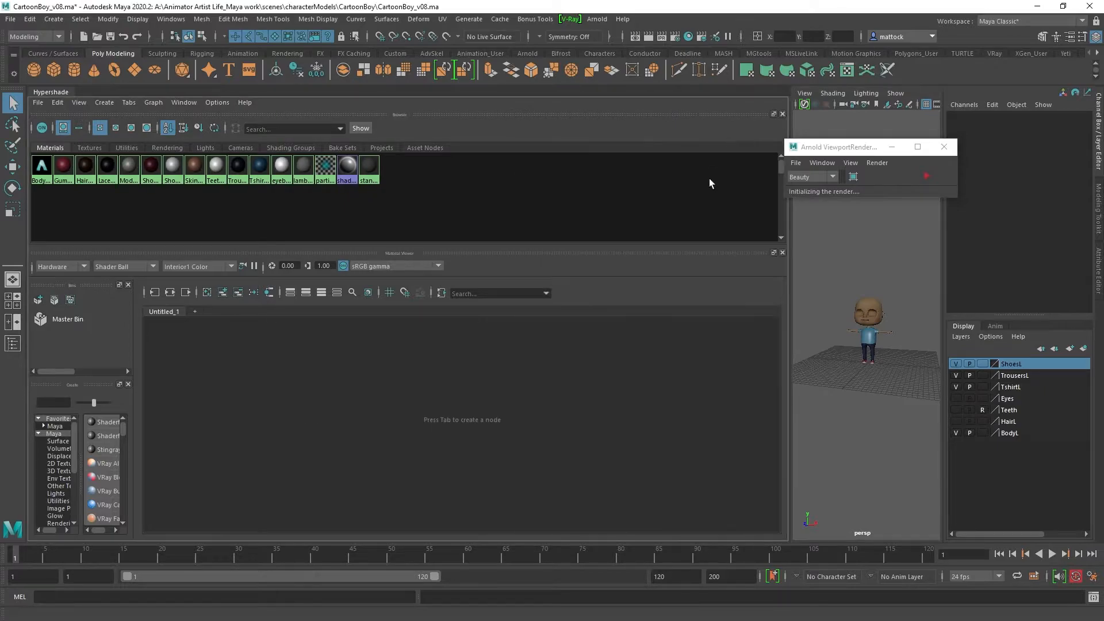
{"action": "left_click_drag", "start_coordinate": [787, 311], "coordinate": [338, 313]}
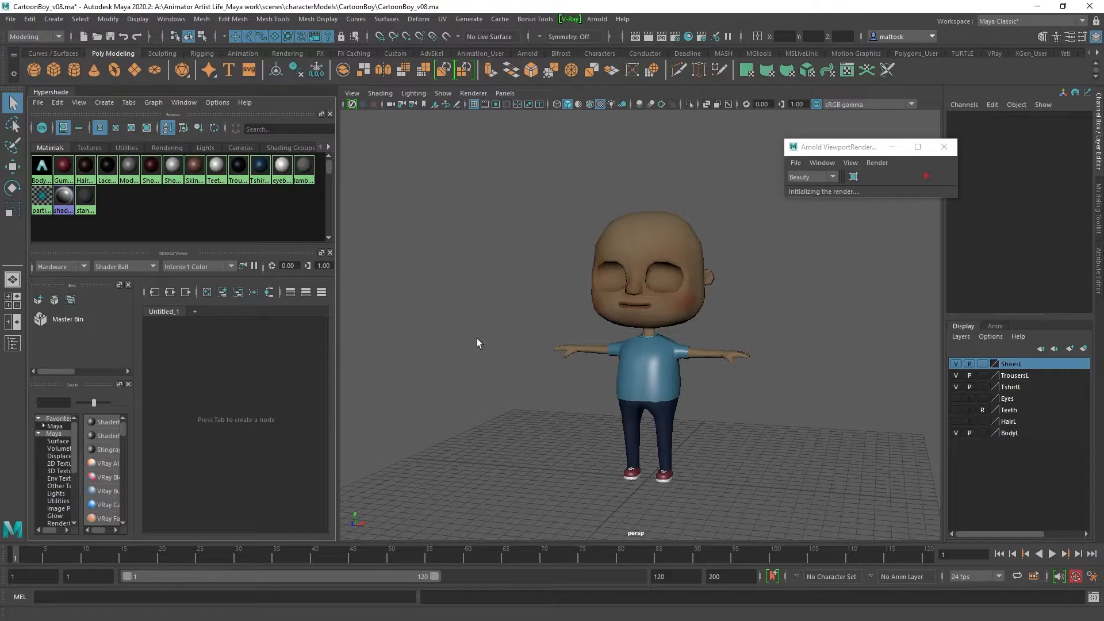
{"action": "scroll", "coordinate": [581, 302], "scroll_direction": "up", "scroll_amount": 3}
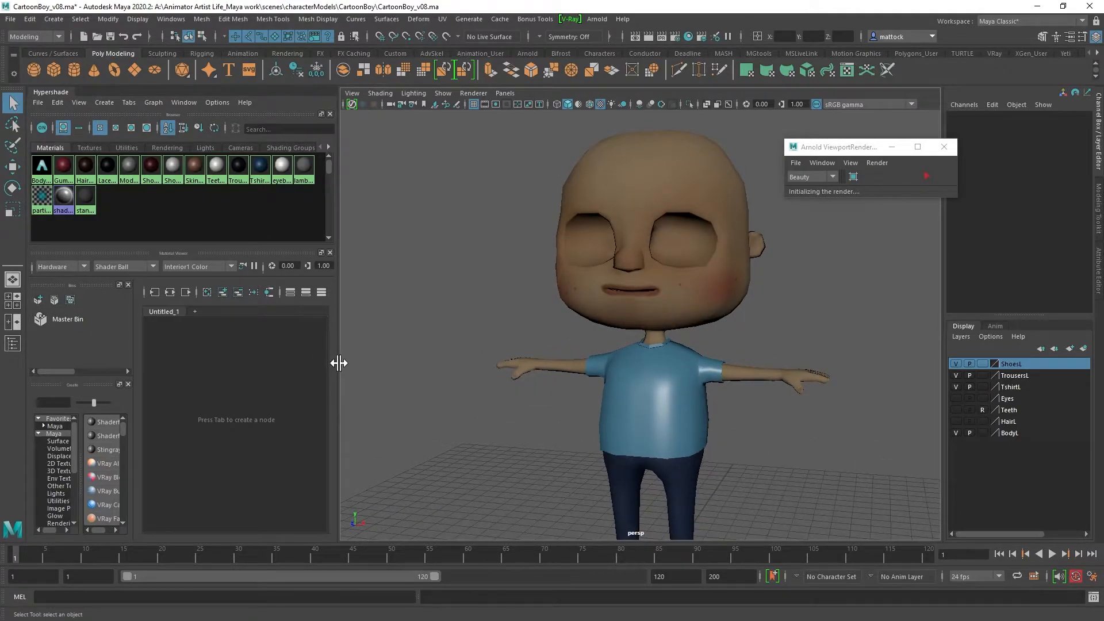
{"action": "left_click_drag", "start_coordinate": [338, 363], "coordinate": [369, 368]}
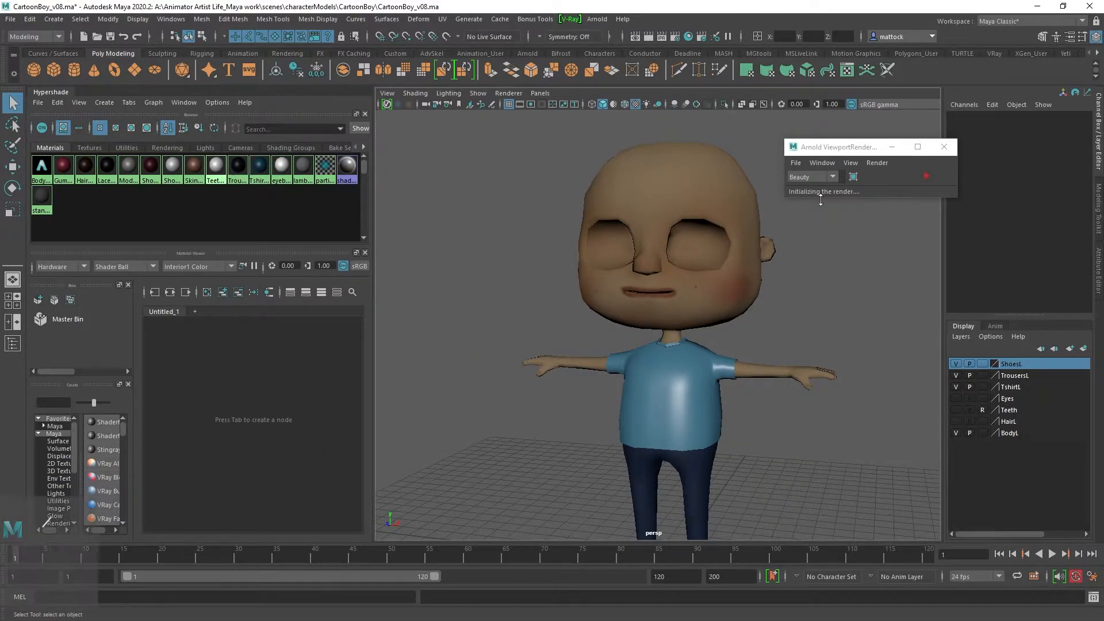
Step: Move the Arnold render window further aside and select the boy's T-shirt mesh
{"action": "left_click_drag", "start_coordinate": [825, 147], "coordinate": [846, 142]}
{"action": "scroll", "coordinate": [687, 328], "scroll_direction": "up", "scroll_amount": 3}
{"action": "scroll", "coordinate": [687, 328], "scroll_direction": "down", "scroll_amount": 5}
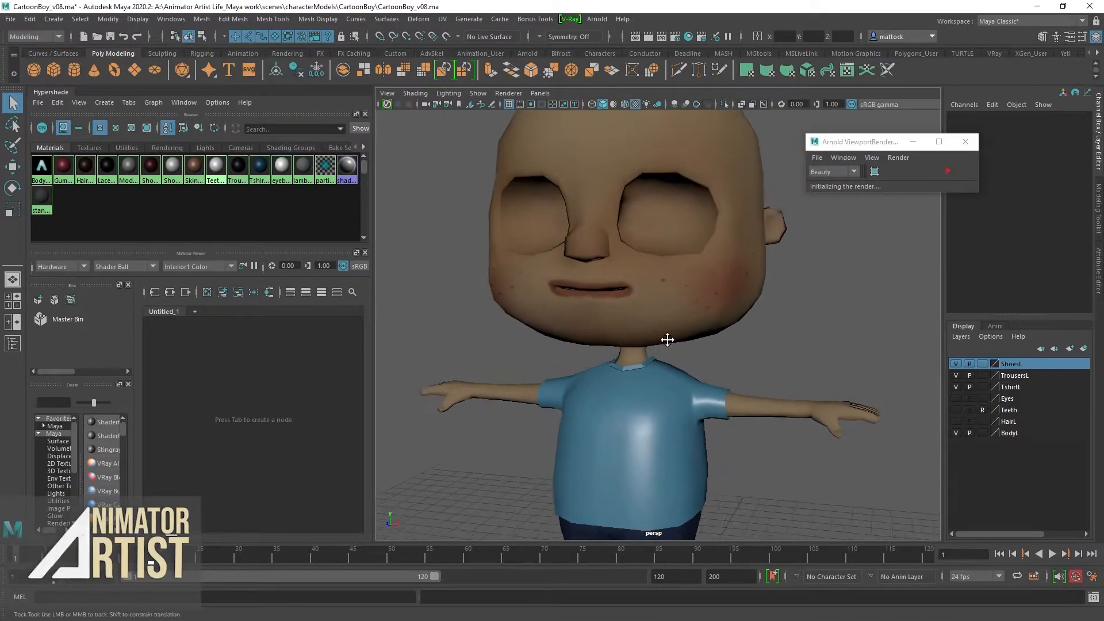
{"action": "left_click_drag", "start_coordinate": [662, 339], "coordinate": [570, 178], "text": "alt"}
{"action": "left_click_drag", "start_coordinate": [598, 297], "coordinate": [493, 318], "text": "alt"}
{"action": "scroll", "coordinate": [671, 342], "scroll_direction": "up", "scroll_amount": 5}
{"action": "scroll", "coordinate": [644, 339], "scroll_direction": "down", "scroll_amount": 4}
{"action": "left_click_drag", "start_coordinate": [617, 338], "coordinate": [588, 285], "text": "alt"}
{"action": "left_click", "coordinate": [575, 408]}
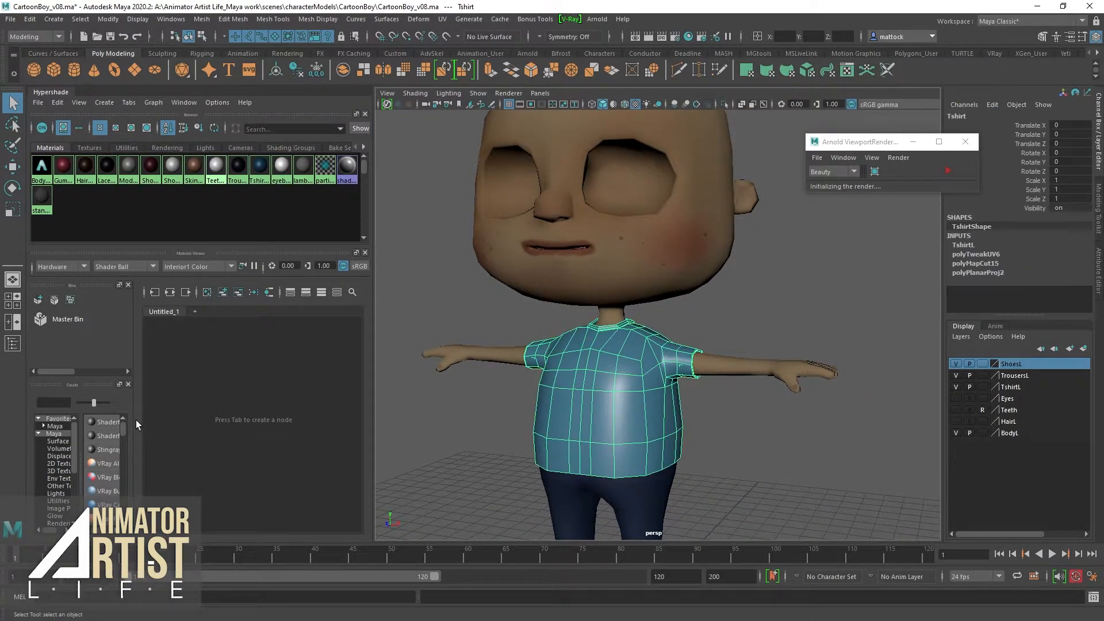
Step: Widen the Hypershade and its node creation list, and create an Arnold aiStandardSurface material
{"action": "left_click_drag", "start_coordinate": [133, 421], "coordinate": [201, 420]}
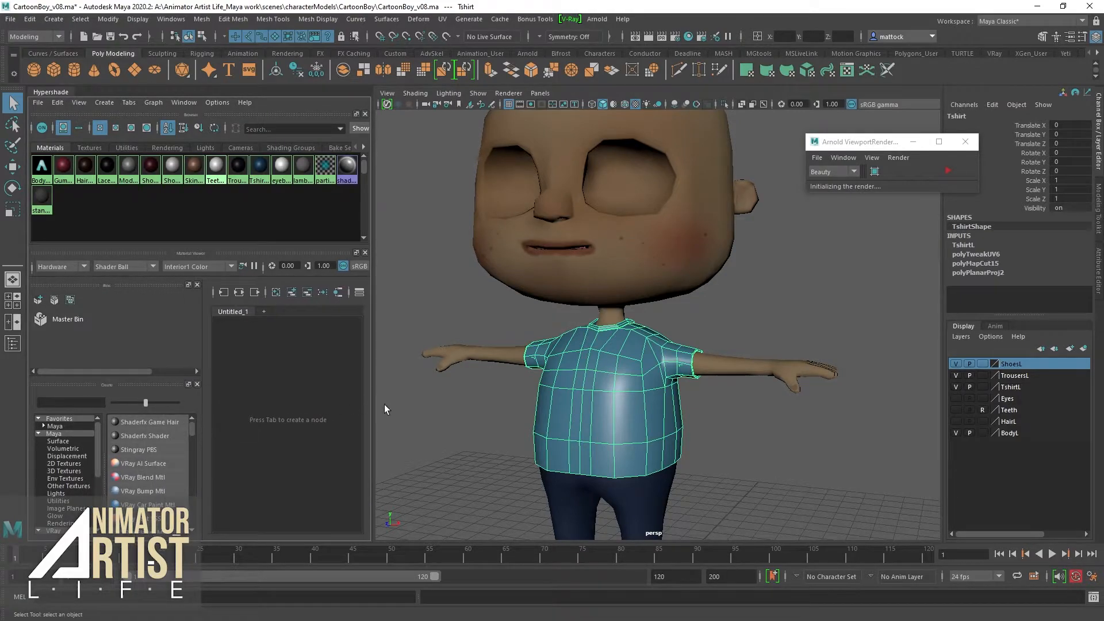
{"action": "left_click_drag", "start_coordinate": [374, 402], "coordinate": [476, 409]}
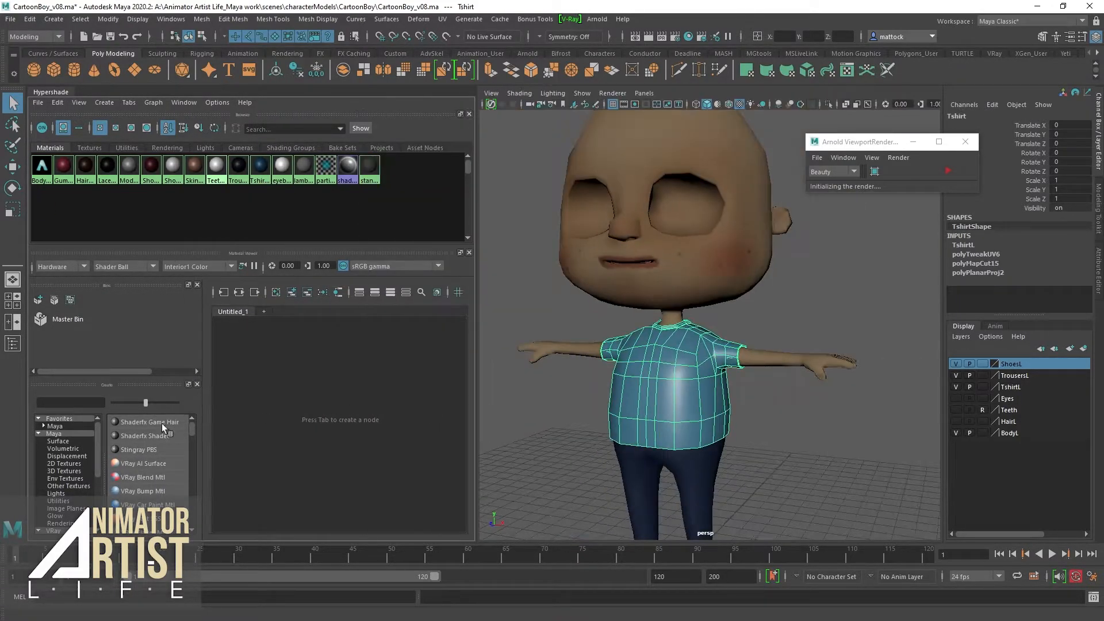
{"action": "scroll", "coordinate": [195, 430], "scroll_direction": "down", "scroll_amount": 3}
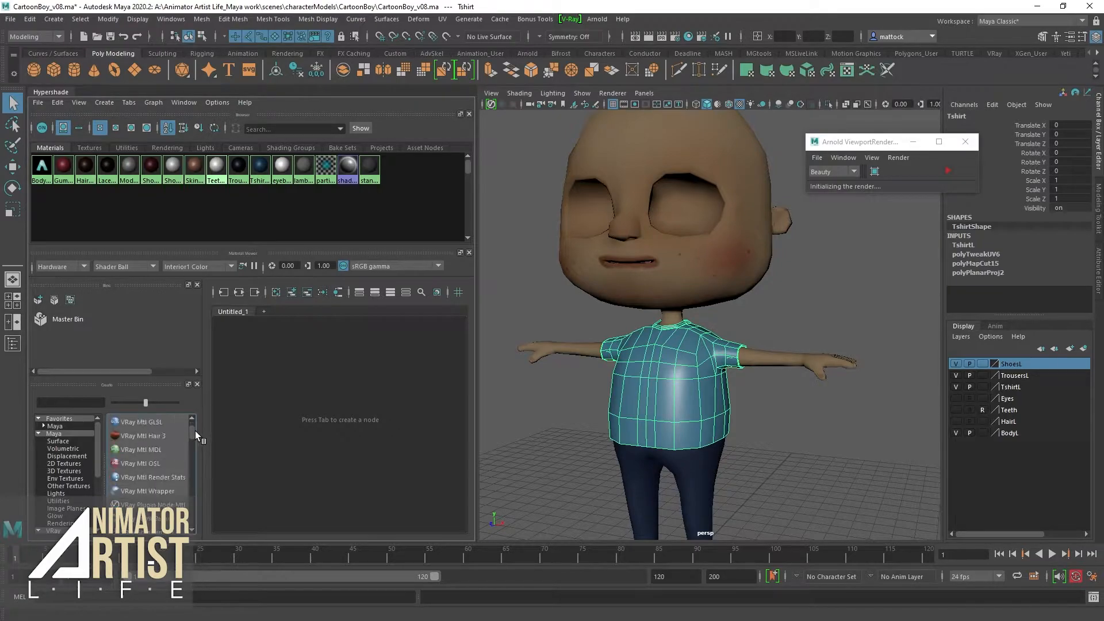
{"action": "left_click", "coordinate": [56, 426]}
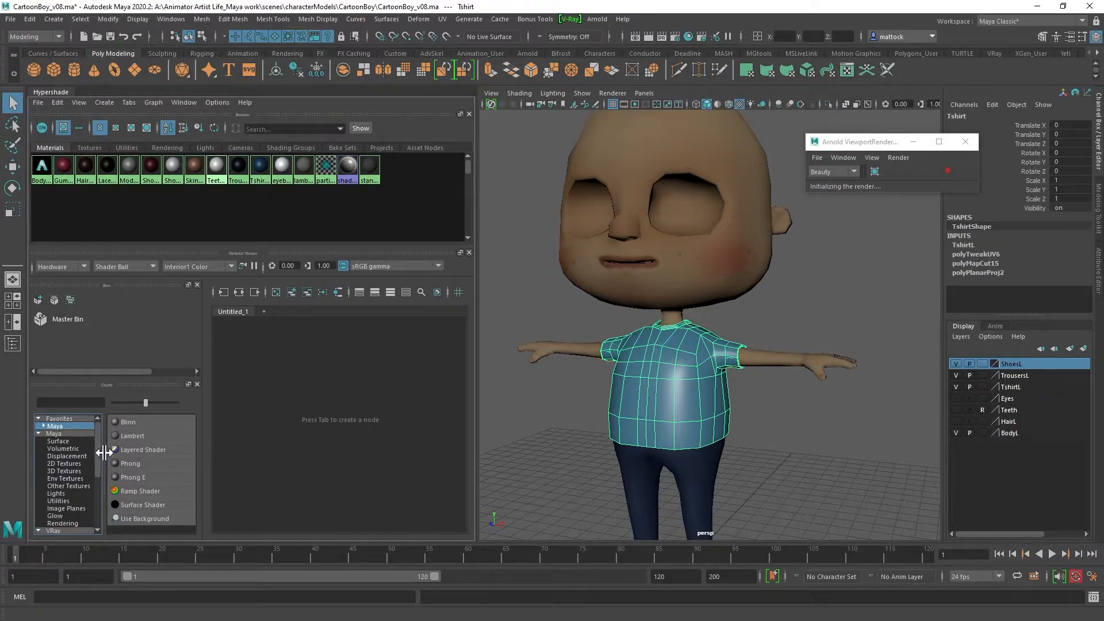
{"action": "left_click_drag", "start_coordinate": [98, 448], "coordinate": [98, 495]}
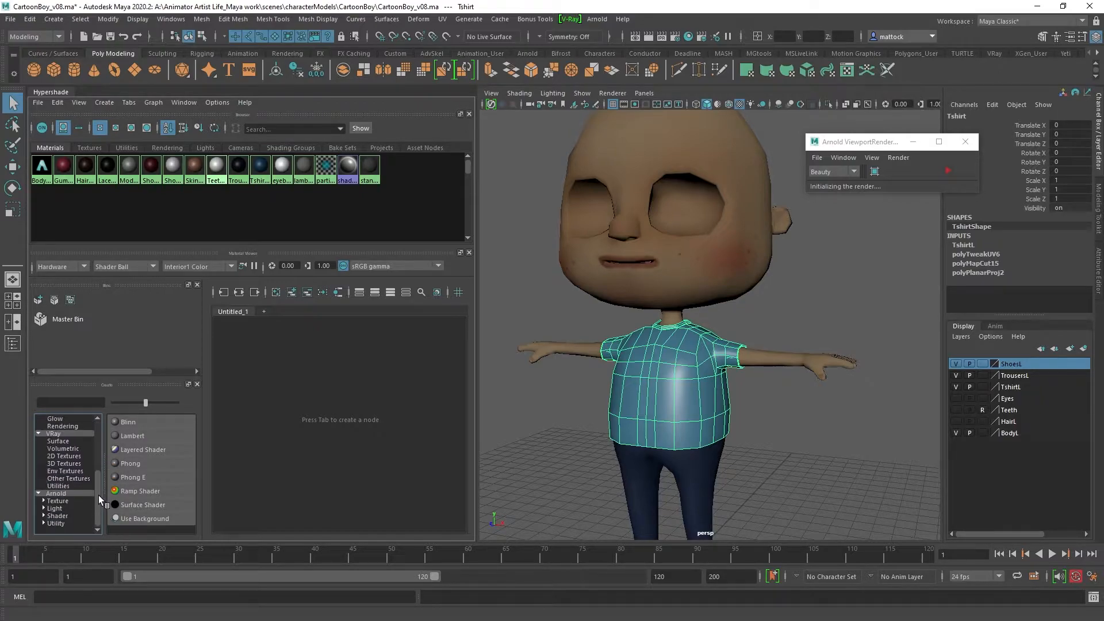
{"action": "left_click", "coordinate": [59, 494]}
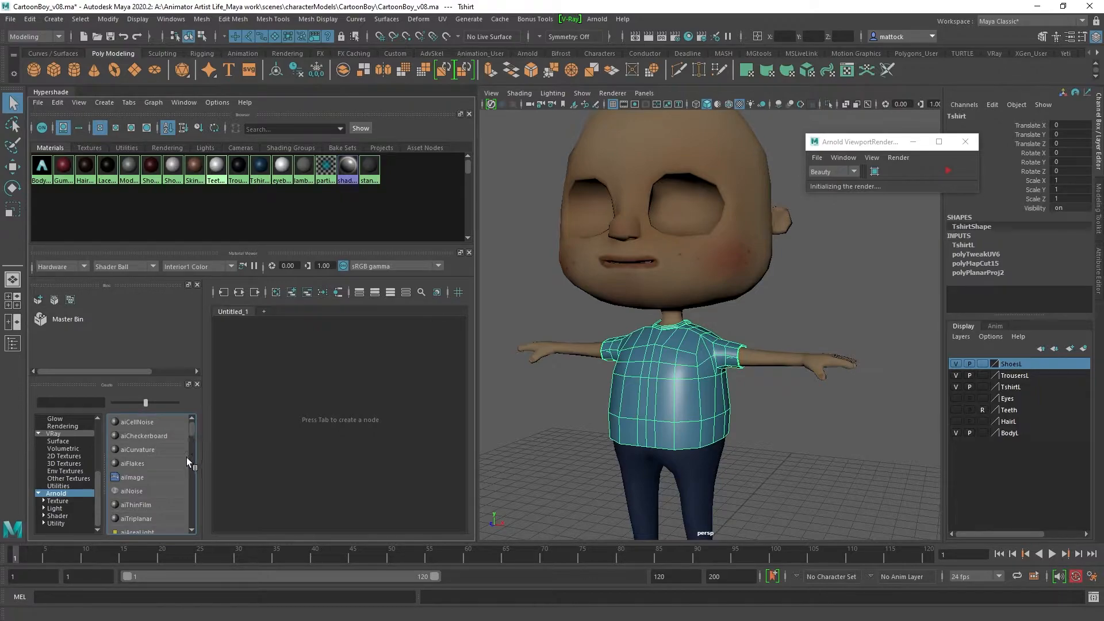
{"action": "scroll", "coordinate": [186, 458], "scroll_direction": "down", "scroll_amount": 3}
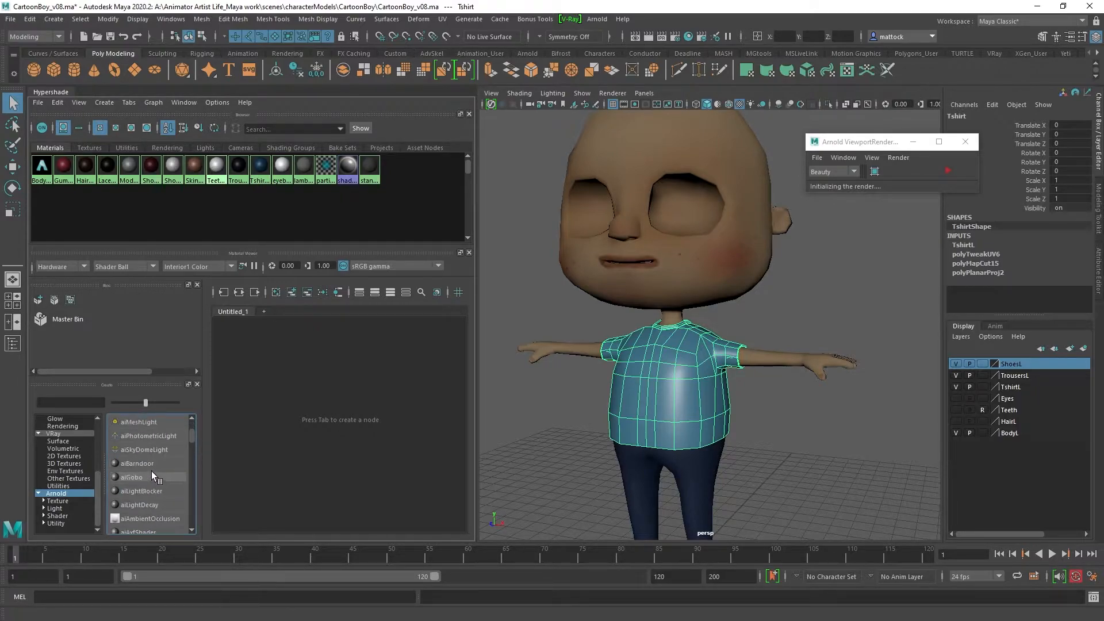
{"action": "scroll", "coordinate": [150, 485], "scroll_direction": "down", "scroll_amount": 6}
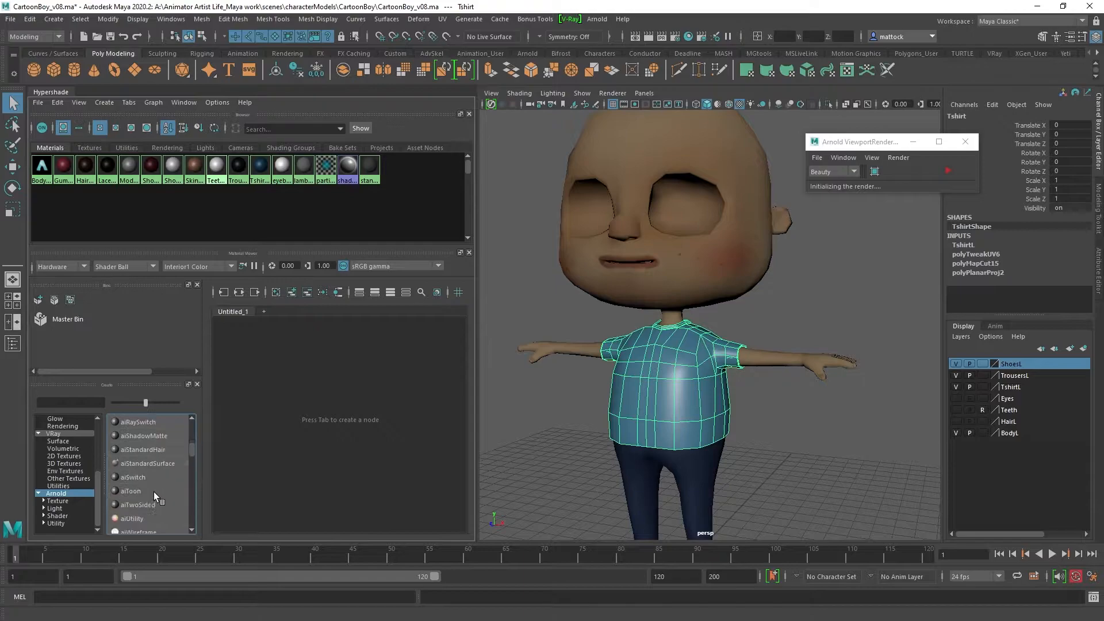
{"action": "left_click", "coordinate": [145, 464]}
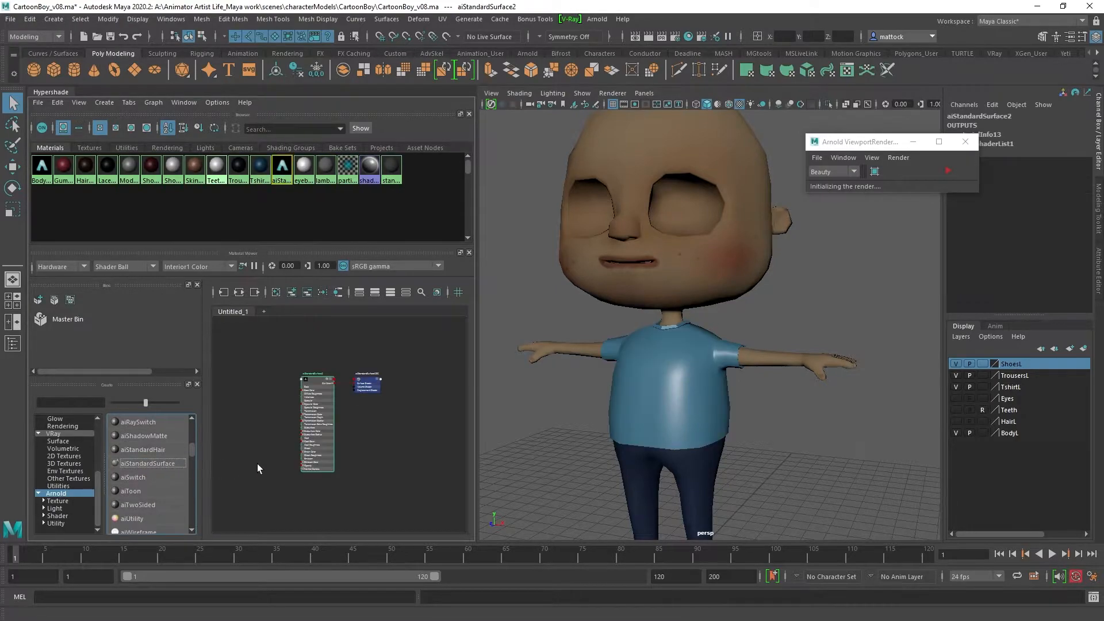
Step: Rename the new aiStandardSurface material as Tshit_mat_AI and reposition its node in the graph
{"action": "scroll", "coordinate": [357, 399], "scroll_direction": "up", "scroll_amount": 8}
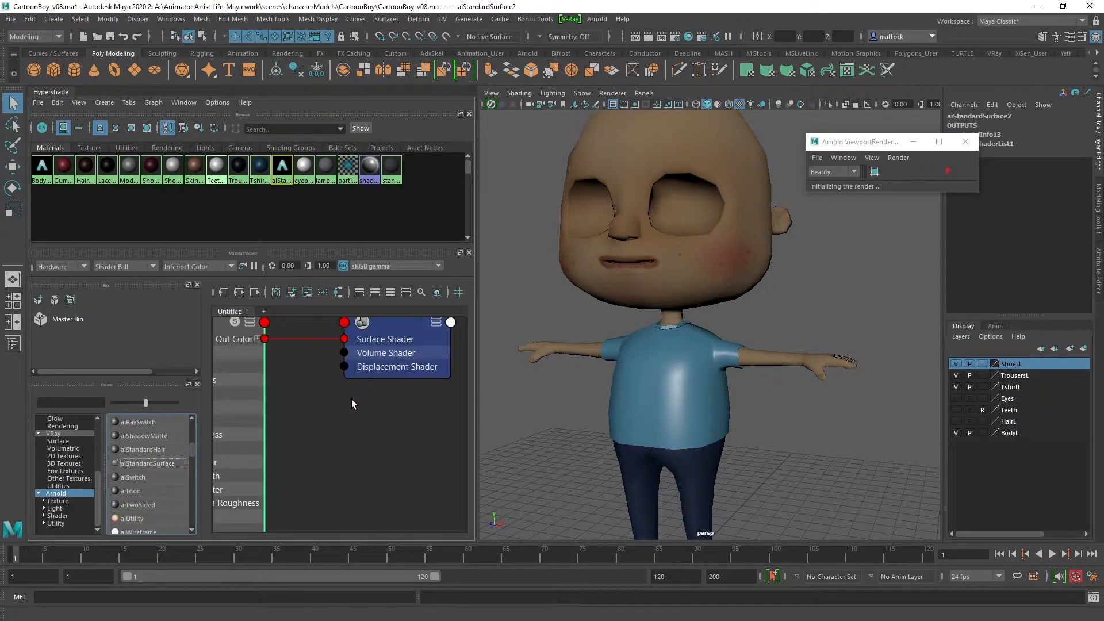
{"action": "left_click", "coordinate": [331, 437]}
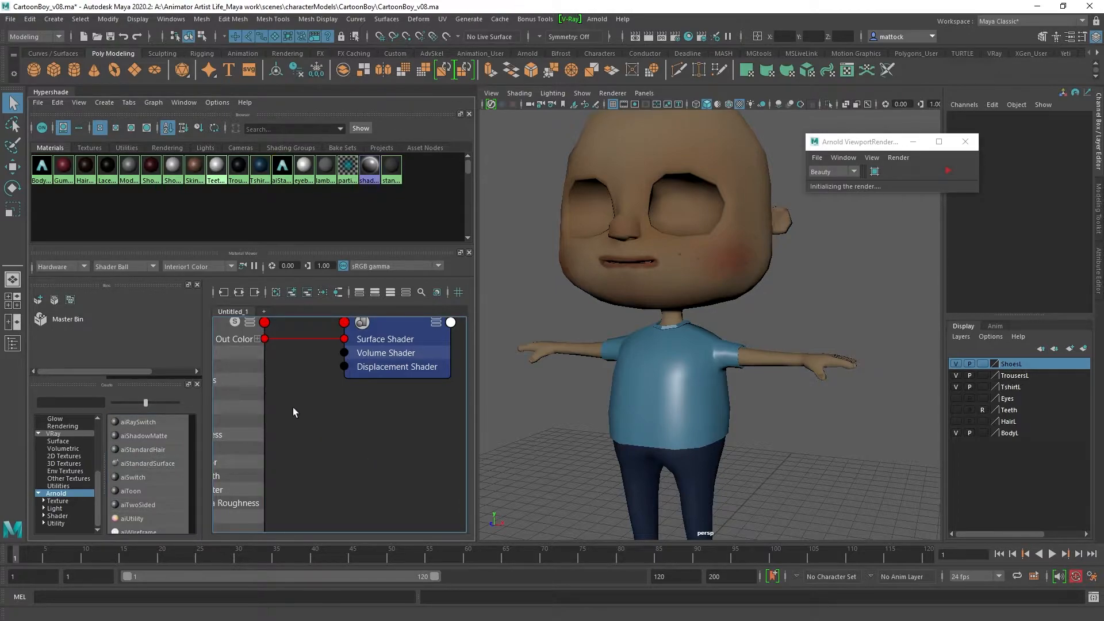
{"action": "key", "text": "space"}
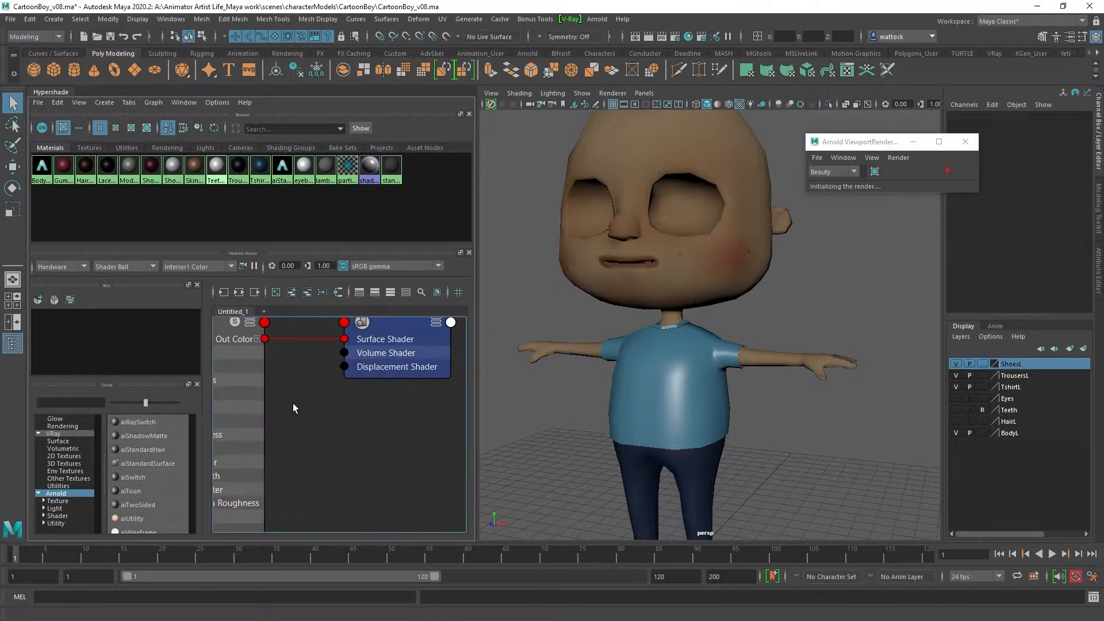
{"action": "scroll", "coordinate": [326, 407], "scroll_direction": "down", "scroll_amount": 3}
{"action": "middle_click_drag", "start_coordinate": [326, 407], "coordinate": [425, 450], "text": "alt"}
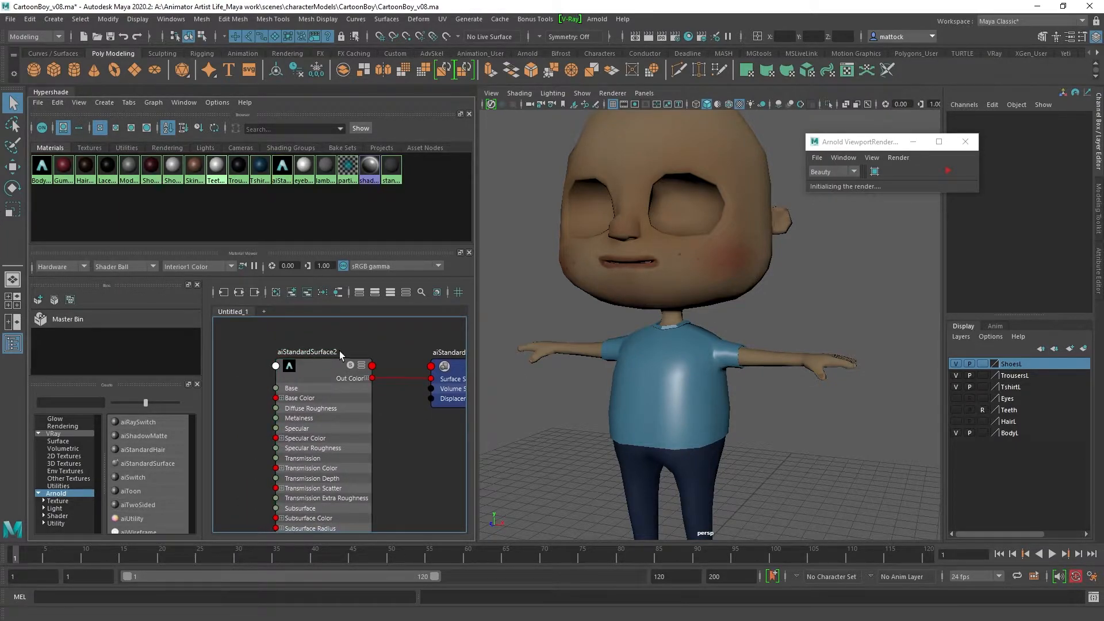
{"action": "double_click", "coordinate": [319, 352]}
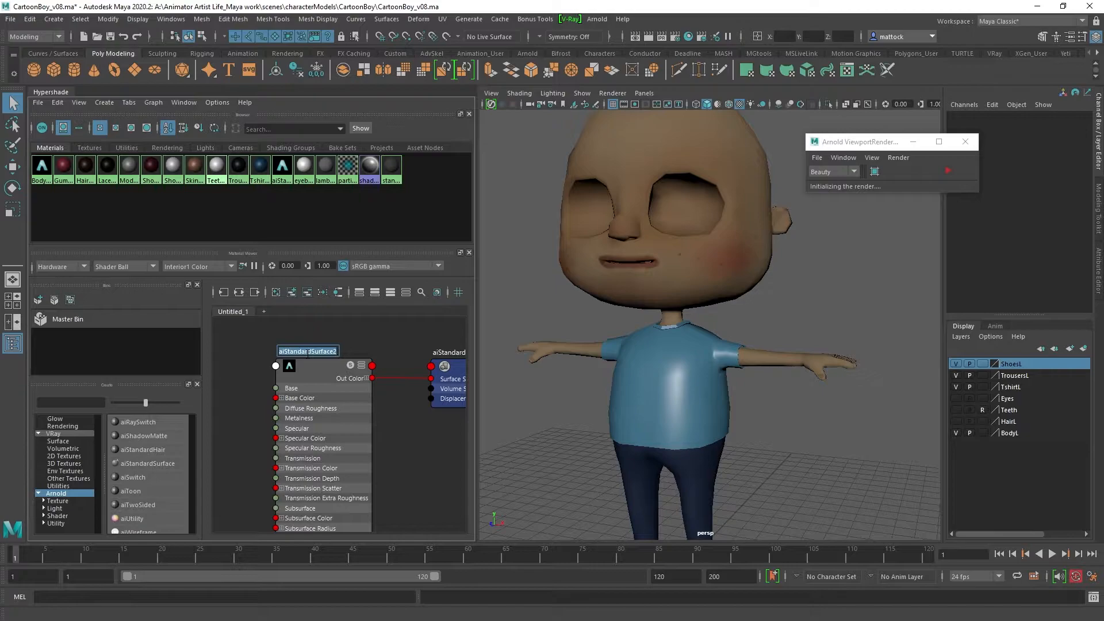
{"action": "type", "text": "Tshit mat AI"}
{"action": "key", "text": "Return"}
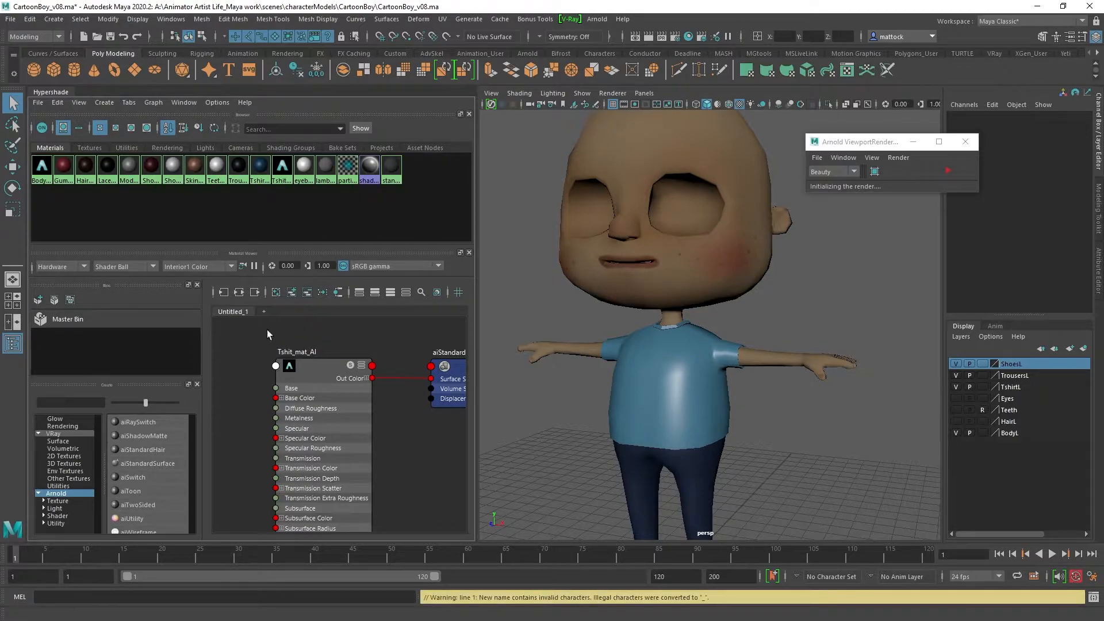
{"action": "left_click_drag", "start_coordinate": [313, 372], "coordinate": [321, 358]}
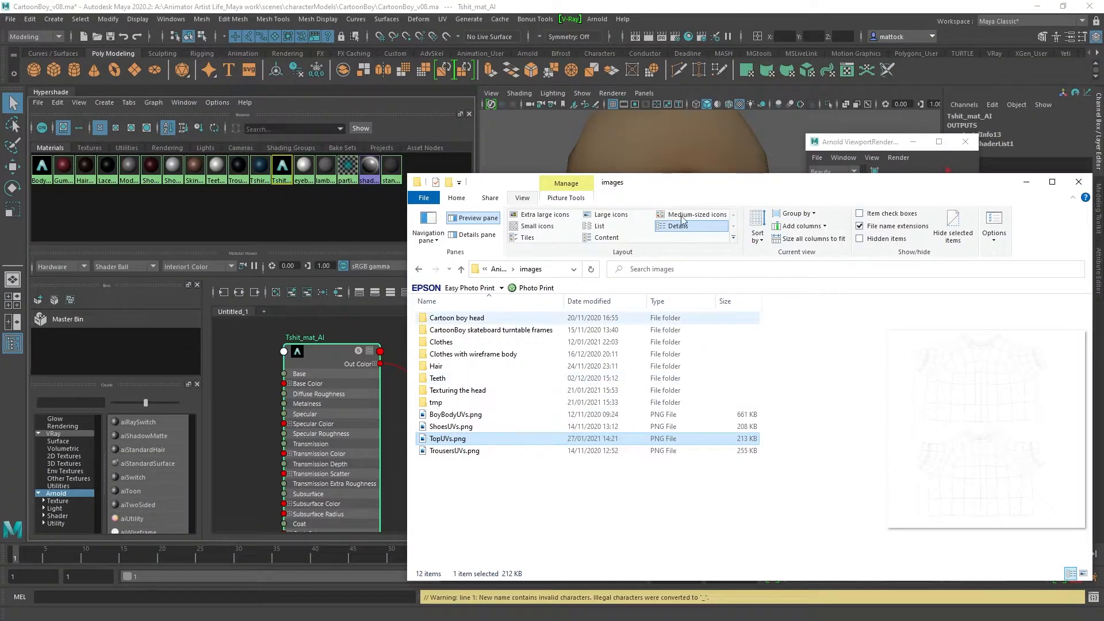
Step: In the File Explorer window, open the CartoonBoy textures folder inside the project's sourceimages folder
{"action": "left_click_drag", "start_coordinate": [661, 183], "coordinate": [625, 168]}
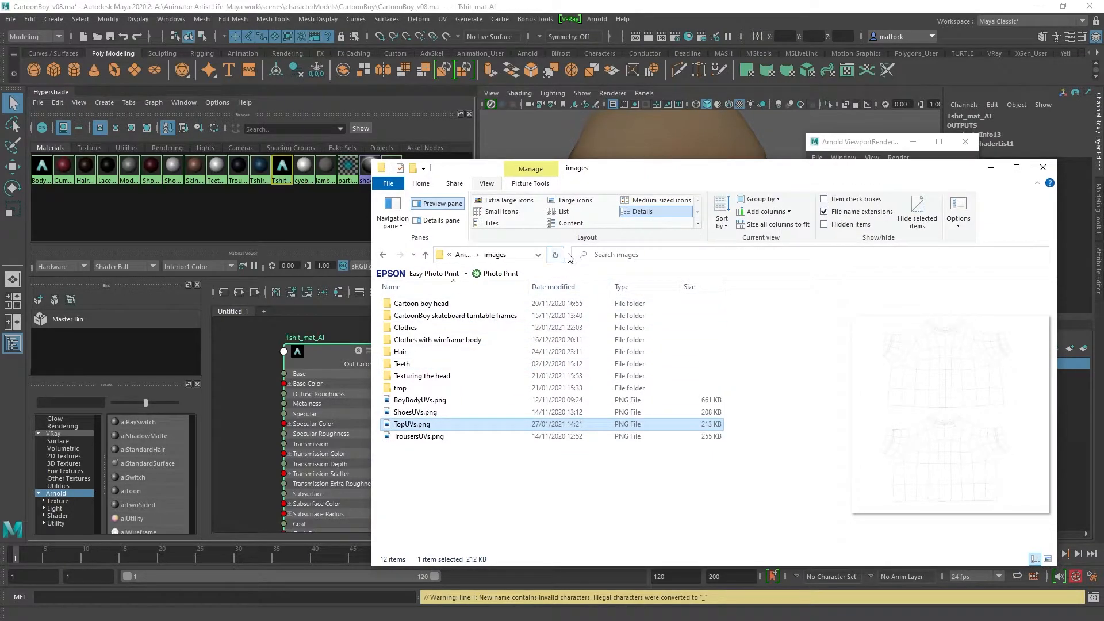
{"action": "left_click_drag", "start_coordinate": [568, 256], "coordinate": [774, 255]}
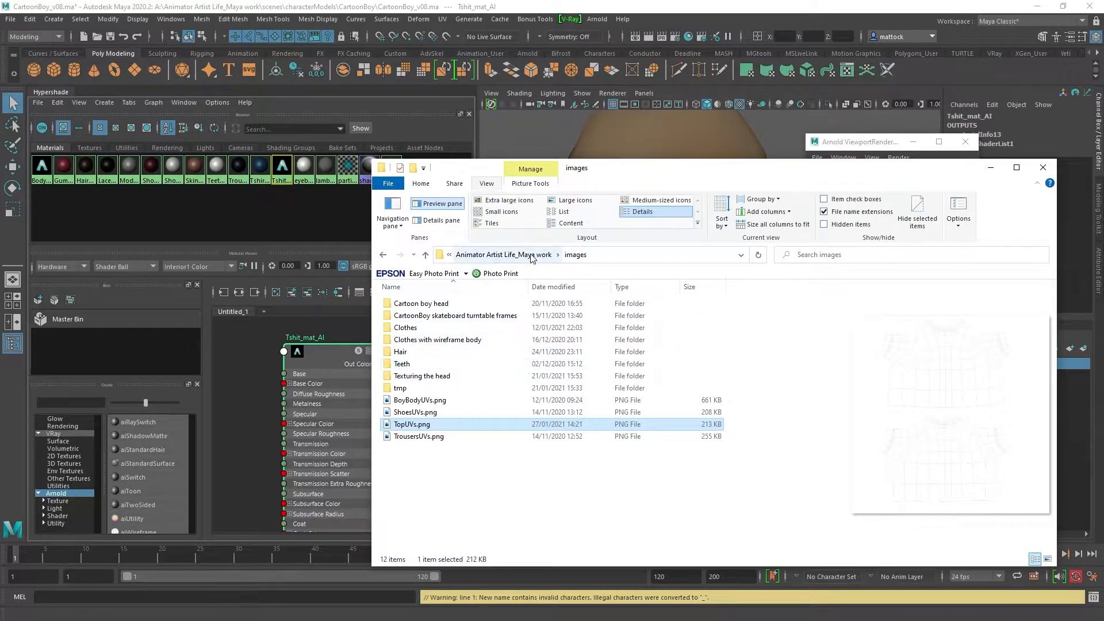
{"action": "left_click", "coordinate": [503, 255]}
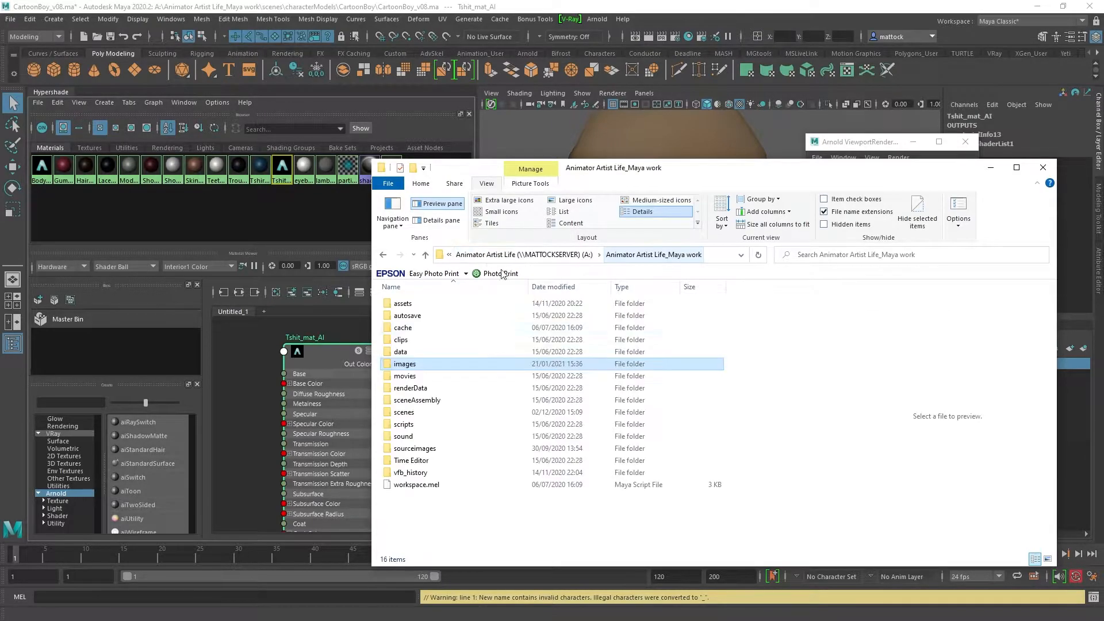
{"action": "left_click", "coordinate": [420, 449]}
{"action": "double_click", "coordinate": [419, 450]}
{"action": "left_click", "coordinate": [426, 329]}
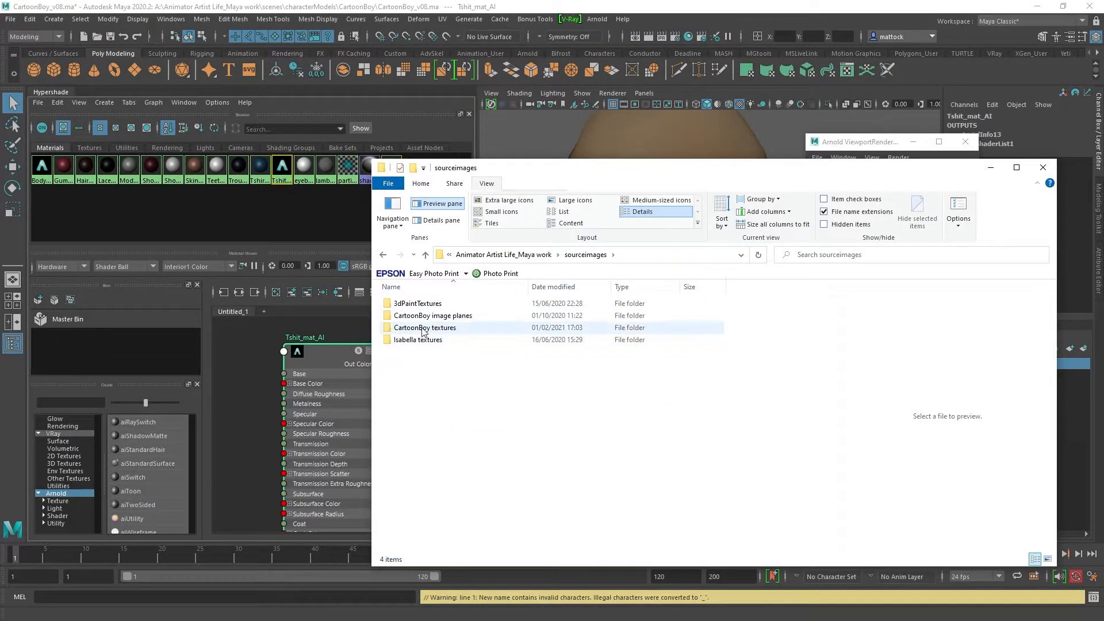
{"action": "double_click", "coordinate": [426, 329]}
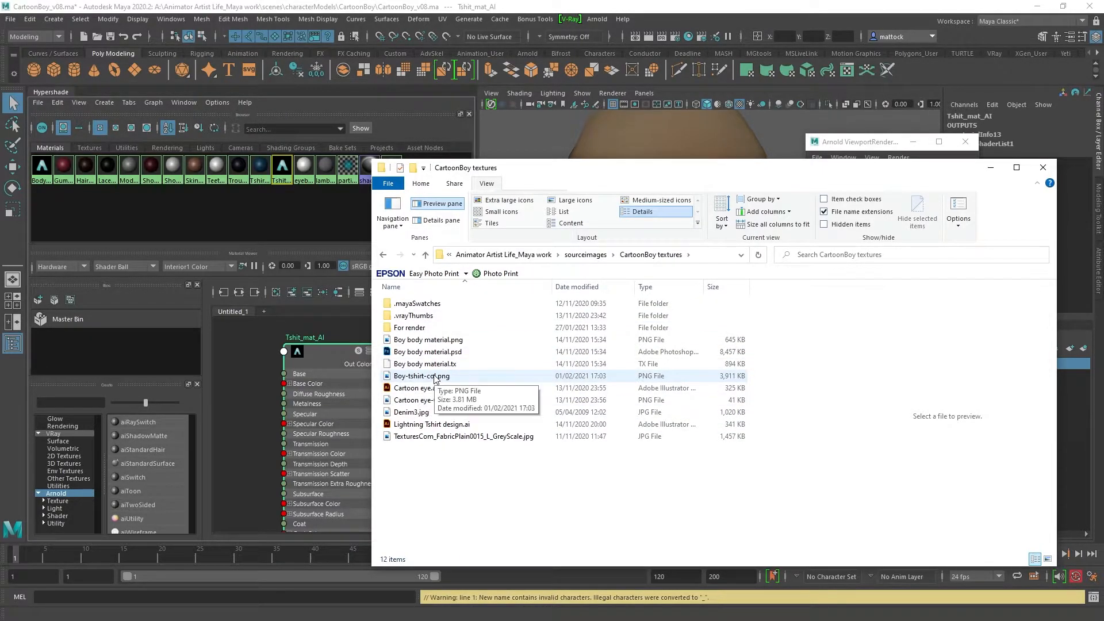
Step: Bring Boy-tshirt-col.png from the folder into the Hypershade graph as a texture node and close the File Explorer window
{"action": "left_click_drag", "start_coordinate": [670, 167], "coordinate": [779, 195]}
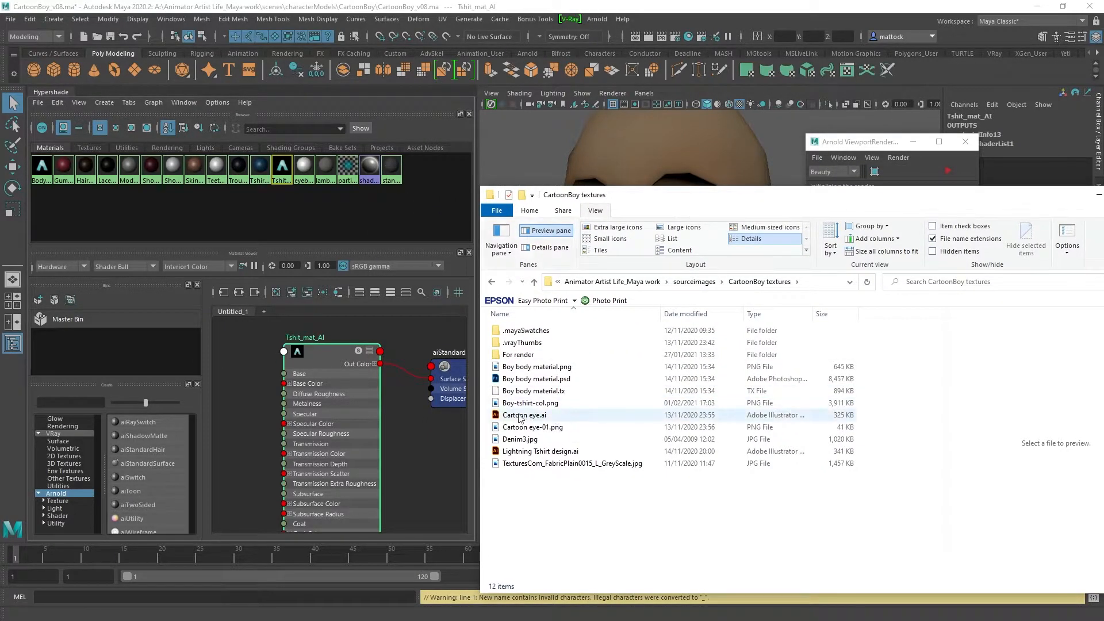
{"action": "left_click_drag", "start_coordinate": [532, 403], "coordinate": [409, 455]}
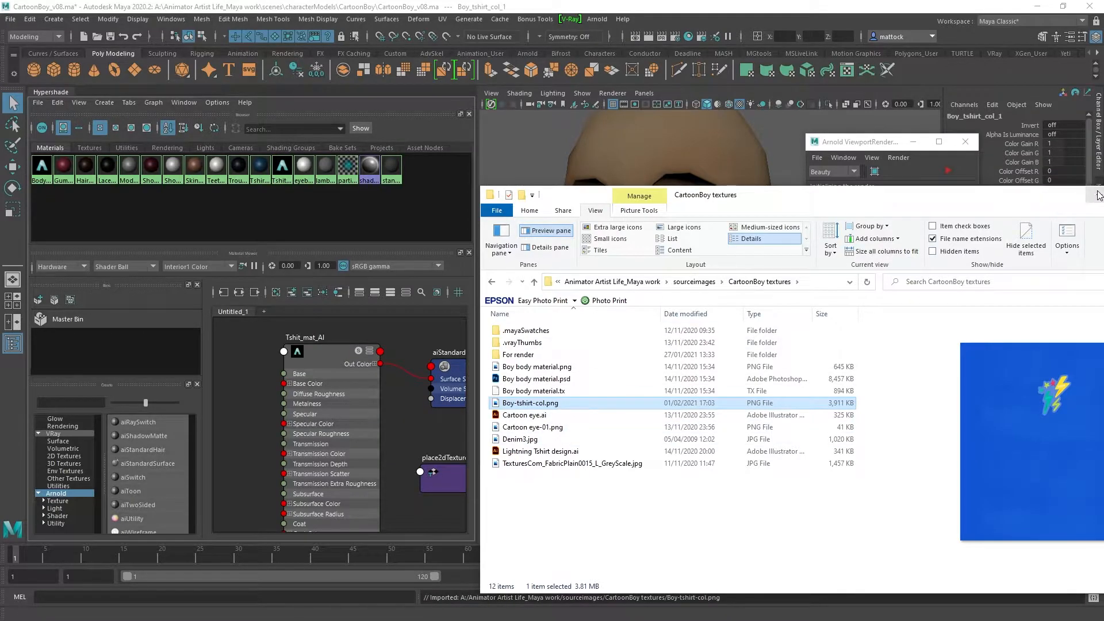
{"action": "left_click", "coordinate": [1097, 194]}
Step: Inspect the Boy-tshirt-col.png texture node and its attributes, moving the Arnold render window off the Attribute Editor
{"action": "scroll", "coordinate": [375, 440], "scroll_direction": "down", "scroll_amount": 1}
{"action": "middle_click_drag", "start_coordinate": [405, 422], "coordinate": [258, 362], "text": "alt"}
{"action": "scroll", "coordinate": [403, 416], "scroll_direction": "down", "scroll_amount": 1}
{"action": "scroll", "coordinate": [320, 380], "scroll_direction": "up", "scroll_amount": 4}
{"action": "middle_click_drag", "start_coordinate": [320, 379], "coordinate": [220, 371], "text": "alt"}
{"action": "scroll", "coordinate": [219, 371], "scroll_direction": "up", "scroll_amount": 2}
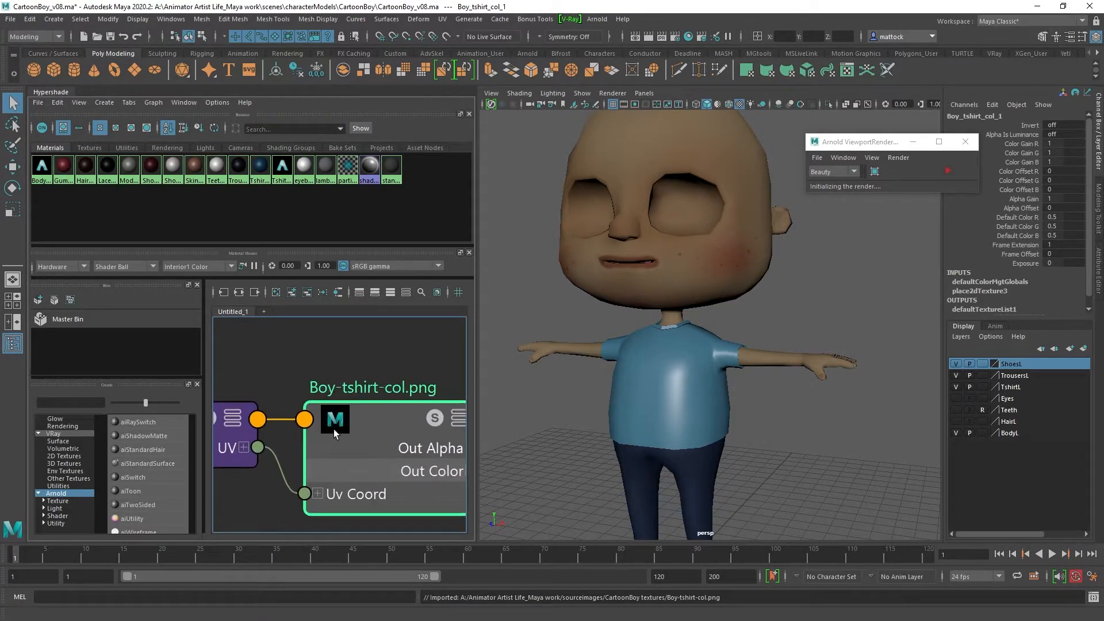
{"action": "left_click_drag", "start_coordinate": [330, 427], "coordinate": [327, 429]}
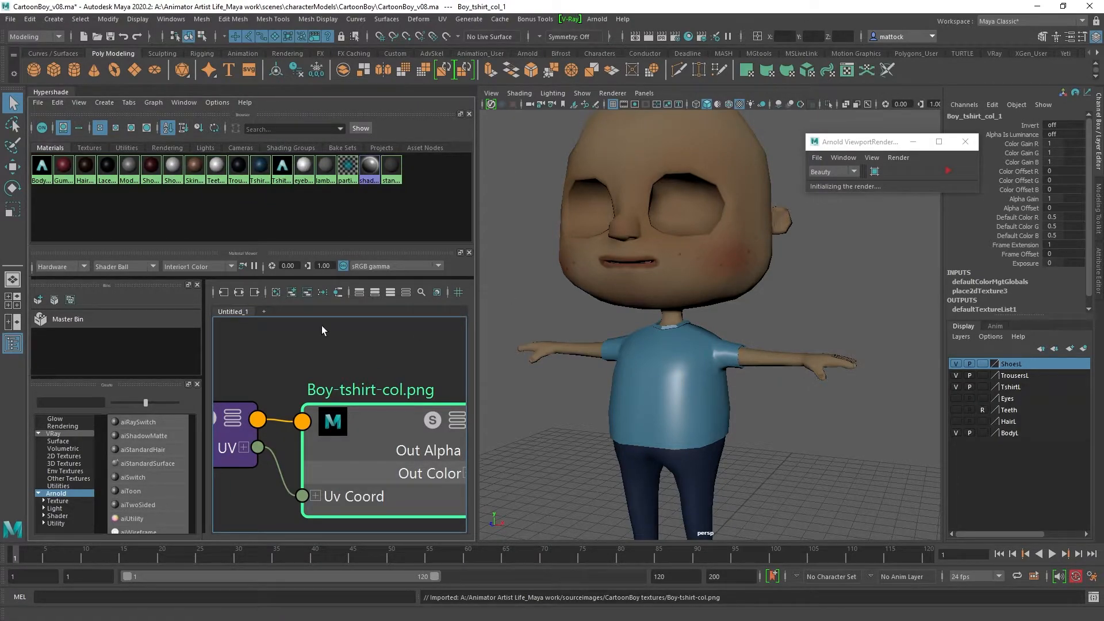
{"action": "key", "text": "ctrl+a"}
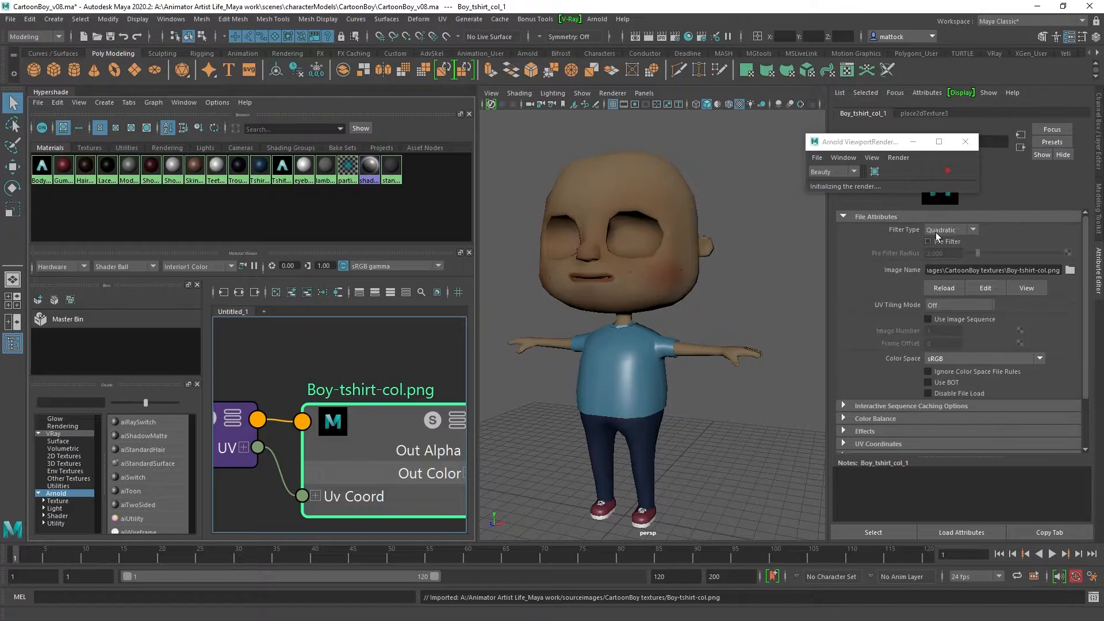
{"action": "left_click_drag", "start_coordinate": [888, 144], "coordinate": [666, 142]}
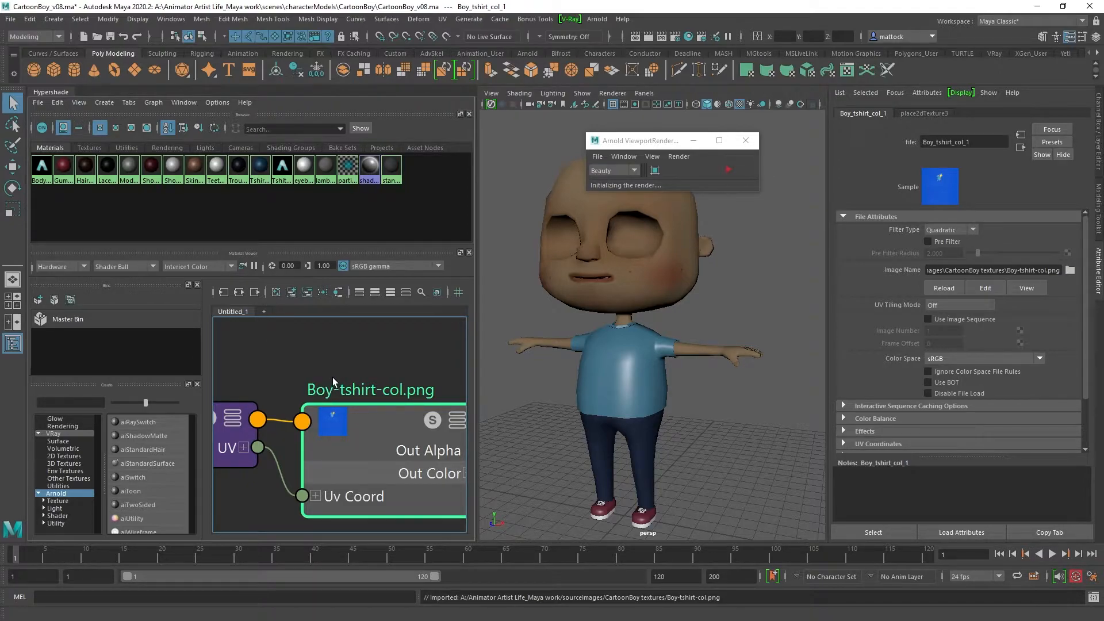
{"action": "scroll", "coordinate": [354, 380], "scroll_direction": "down", "scroll_amount": 2}
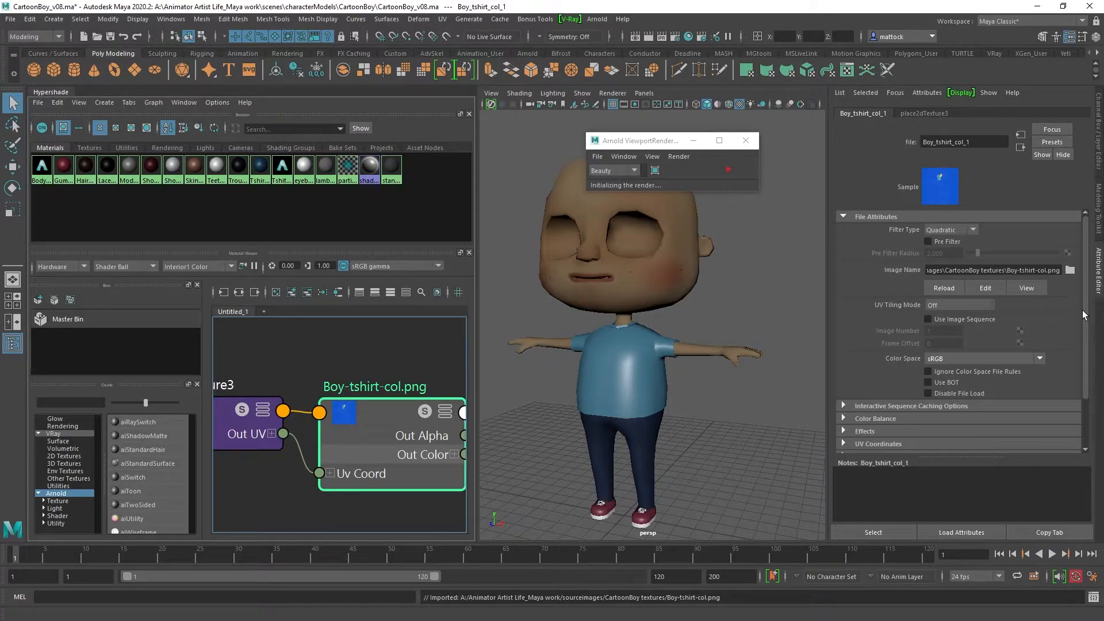
Step: Hide the Attribute Editor, move the Arnold render window aside and widen the Hypershade to make room for the node graph
{"action": "left_click", "coordinate": [1099, 280]}
{"action": "left_click_drag", "start_coordinate": [631, 144], "coordinate": [1001, 196]}
{"action": "scroll", "coordinate": [278, 368], "scroll_direction": "down", "scroll_amount": 2}
{"action": "right_click_drag", "start_coordinate": [374, 354], "coordinate": [302, 352], "text": "alt"}
{"action": "middle_click_drag", "start_coordinate": [302, 352], "coordinate": [352, 380], "text": "alt"}
{"action": "right_click_drag", "start_coordinate": [423, 426], "coordinate": [403, 413], "text": "alt"}
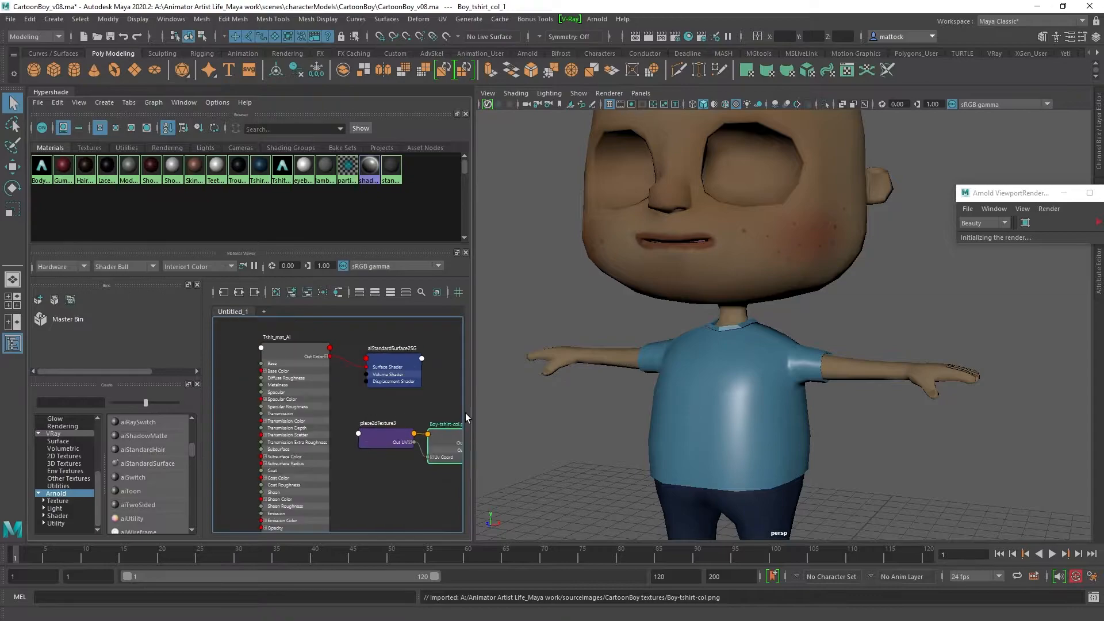
{"action": "left_click_drag", "start_coordinate": [472, 409], "coordinate": [663, 397]}
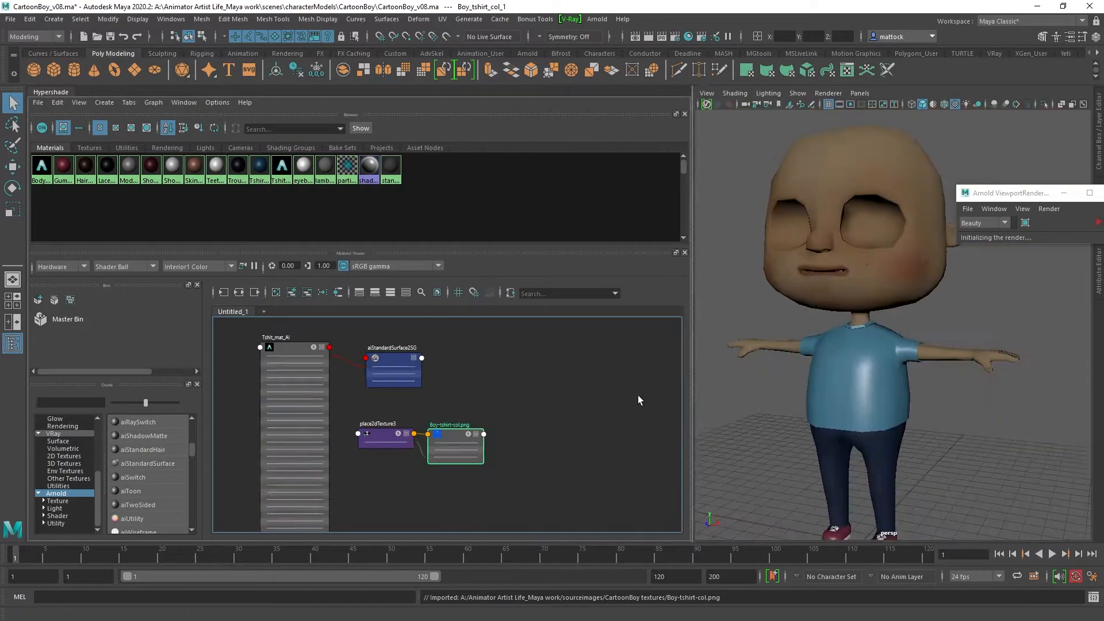
Step: Rearrange the graph so the Tshit_mat_AI material sits to the right of the texture node and its shading group
{"action": "middle_click_drag", "start_coordinate": [384, 374], "coordinate": [409, 361], "text": "alt"}
{"action": "left_click_drag", "start_coordinate": [296, 337], "coordinate": [568, 357]}
{"action": "left_click_drag", "start_coordinate": [362, 401], "coordinate": [426, 429]}
{"action": "left_click_drag", "start_coordinate": [417, 360], "coordinate": [491, 361]}
{"action": "scroll", "coordinate": [353, 369], "scroll_direction": "up", "scroll_amount": 2}
{"action": "middle_click_drag", "start_coordinate": [356, 368], "coordinate": [256, 370], "text": "alt"}
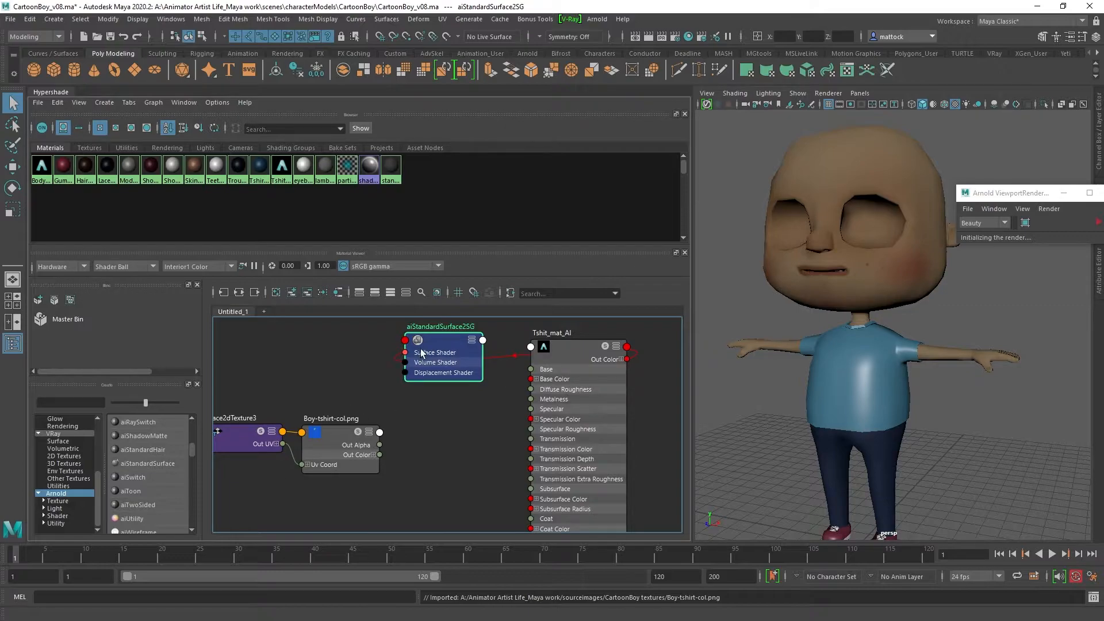
{"action": "middle_click_drag", "start_coordinate": [427, 414], "coordinate": [341, 420], "text": "alt"}
Step: Show the attributes of the Tshit_mat_AI material and move the Arnold render window clear of them
{"action": "left_click", "coordinate": [487, 361]}
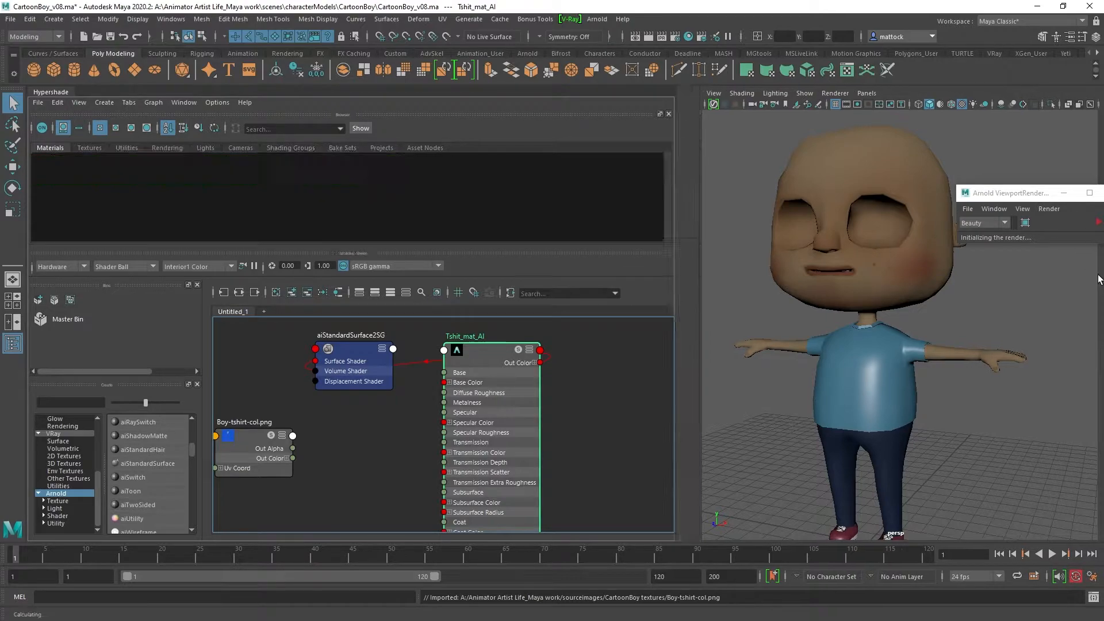
{"action": "left_click", "coordinate": [1100, 280]}
{"action": "left_click_drag", "start_coordinate": [1008, 197], "coordinate": [1085, 224]}
{"action": "left_click_drag", "start_coordinate": [1093, 244], "coordinate": [1103, 245]}
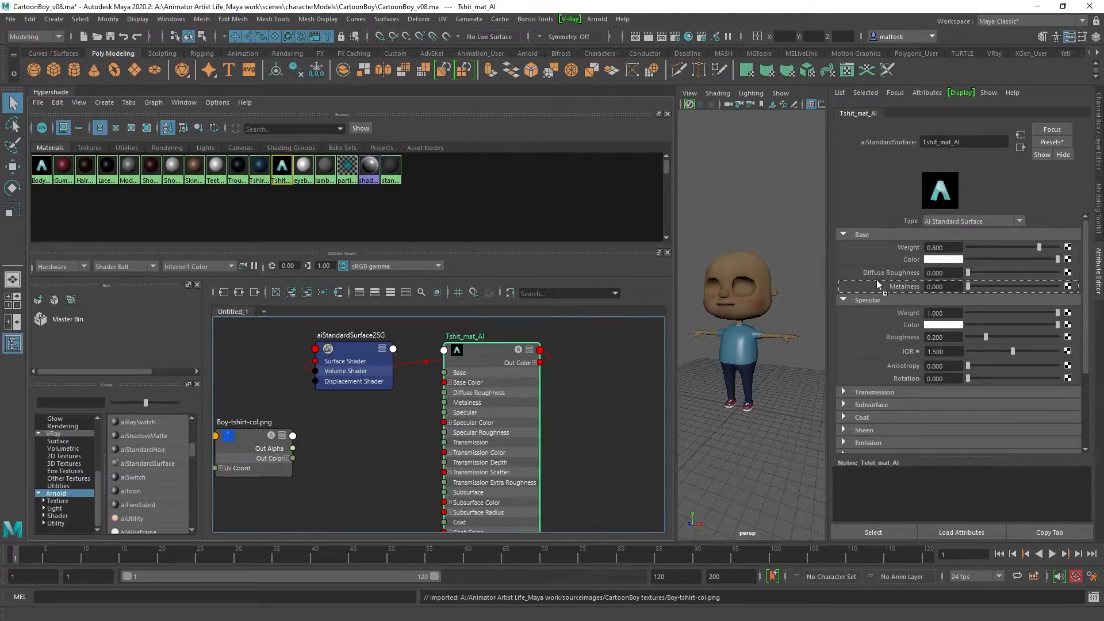
Step: Connect the Boy-tshirt-col.png texture to the Base Weight of Tshit_mat_AI
{"action": "middle_click_drag", "start_coordinate": [911, 247], "coordinate": [911, 248]}
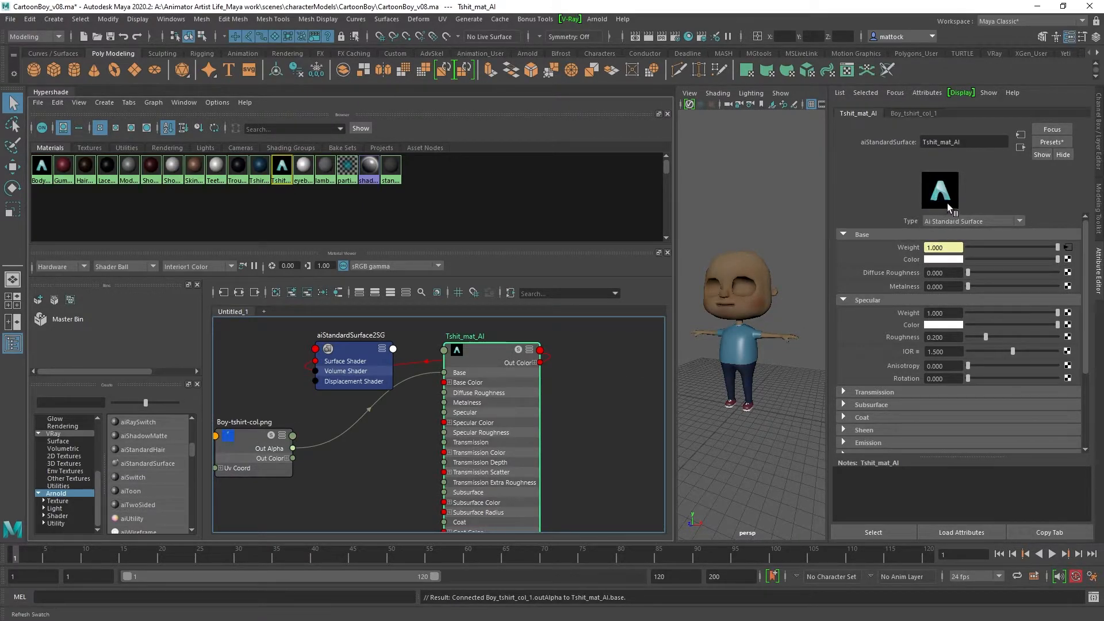
Step: Enlarge the character's viewport, select the T-shirt mesh and assign the Tshit_mat_AI material to it
{"action": "left_click_drag", "start_coordinate": [674, 356], "coordinate": [488, 355]}
{"action": "right_click_drag", "start_coordinate": [609, 345], "coordinate": [623, 382], "text": "alt"}
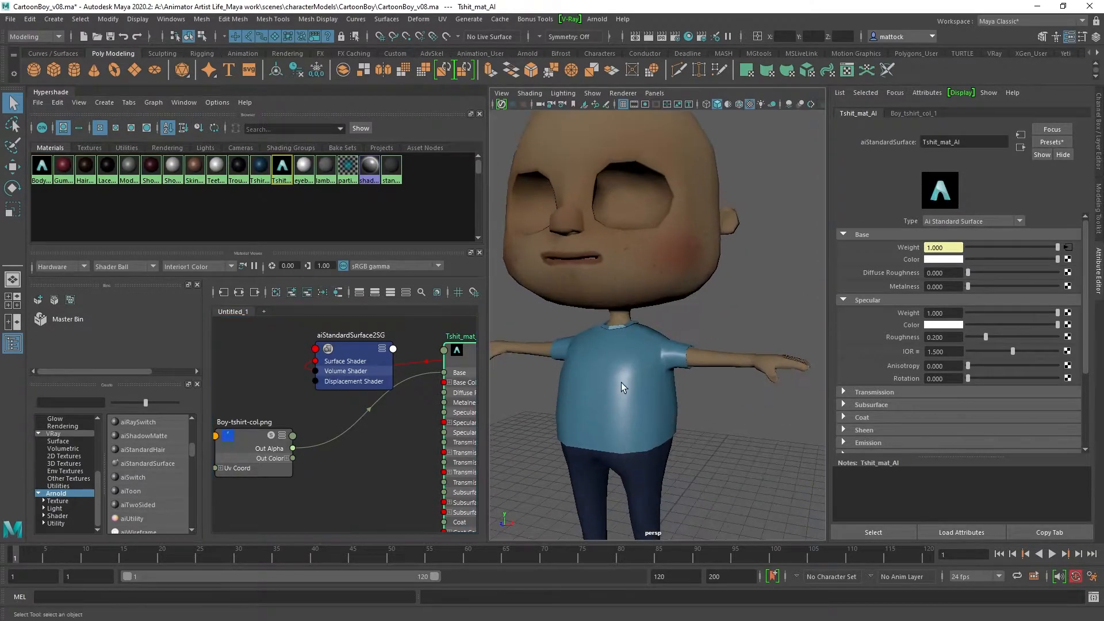
{"action": "left_click", "coordinate": [621, 385]}
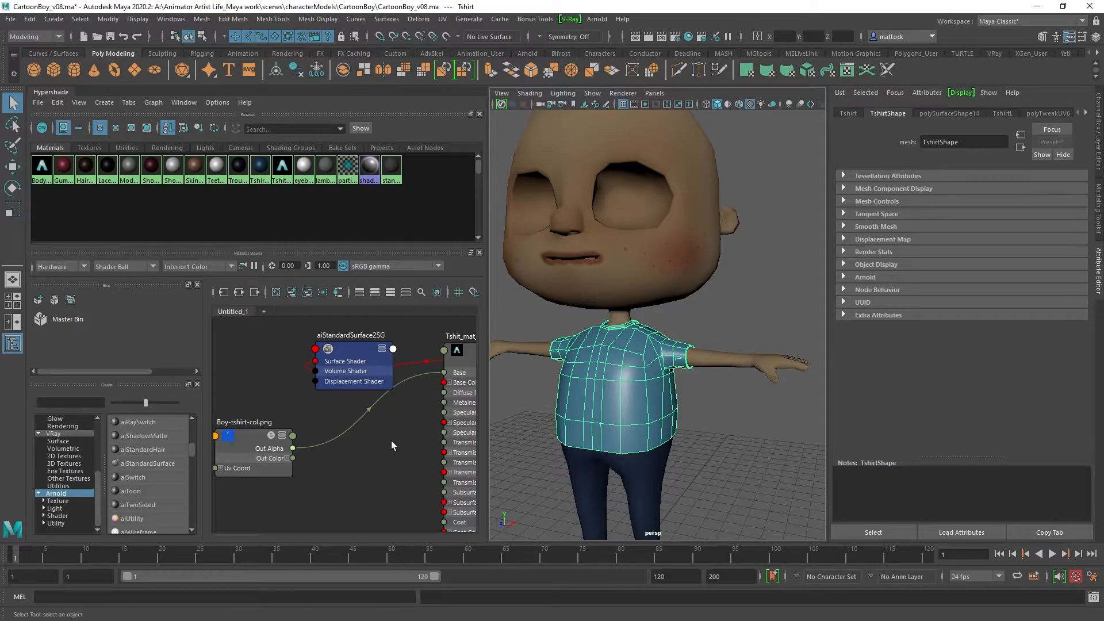
{"action": "middle_click_drag", "start_coordinate": [395, 440], "coordinate": [352, 407], "text": "alt"}
{"action": "right_click_drag", "start_coordinate": [375, 366], "coordinate": [380, 345]}
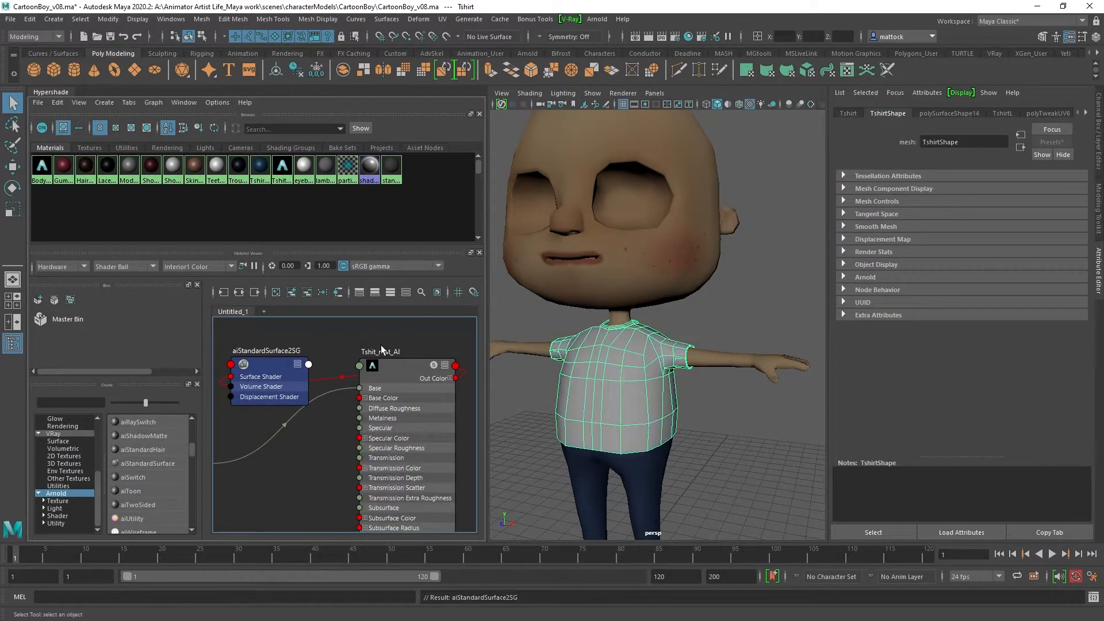
Step: Nudge the shading group node, then undo back past the material assignment on the T-shirt
{"action": "left_click", "coordinate": [698, 317]}
{"action": "middle_click_drag", "start_coordinate": [318, 341], "coordinate": [341, 340], "text": "alt"}
{"action": "left_click_drag", "start_coordinate": [292, 375], "coordinate": [278, 360]}
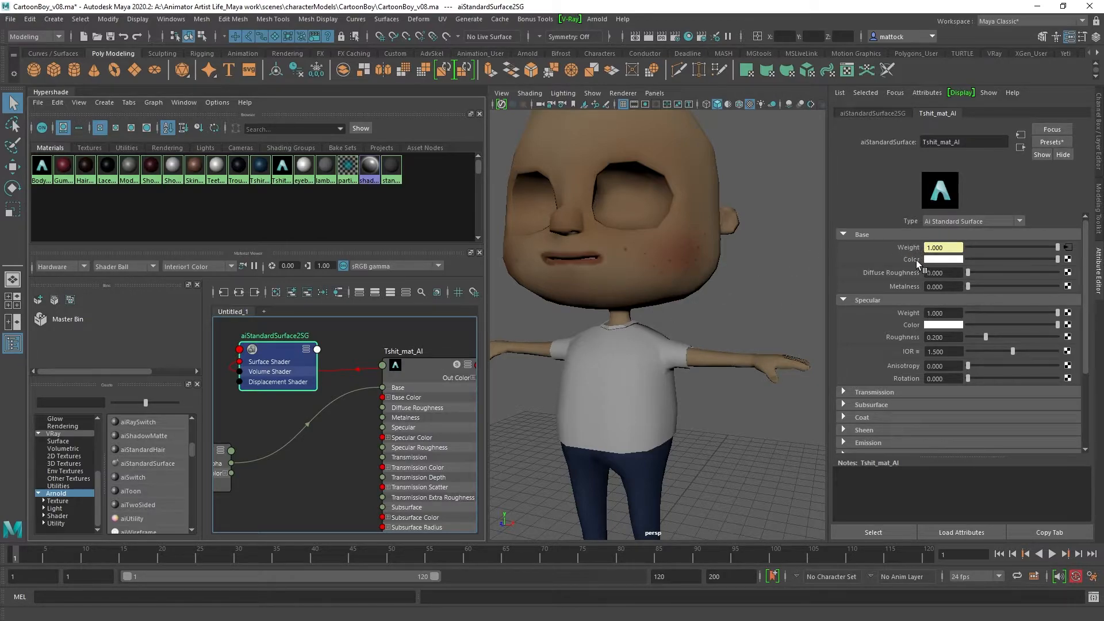
{"action": "key", "text": "ctrl+z"}
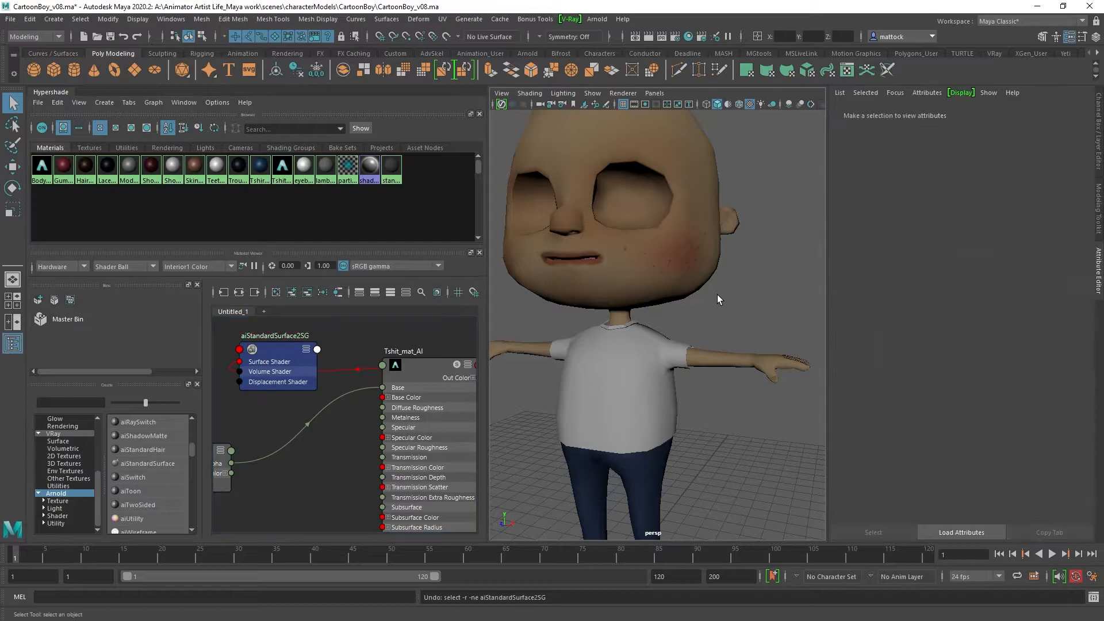
{"action": "key", "text": "ctrl+z"}
{"action": "key", "text": "ctrl+z"}
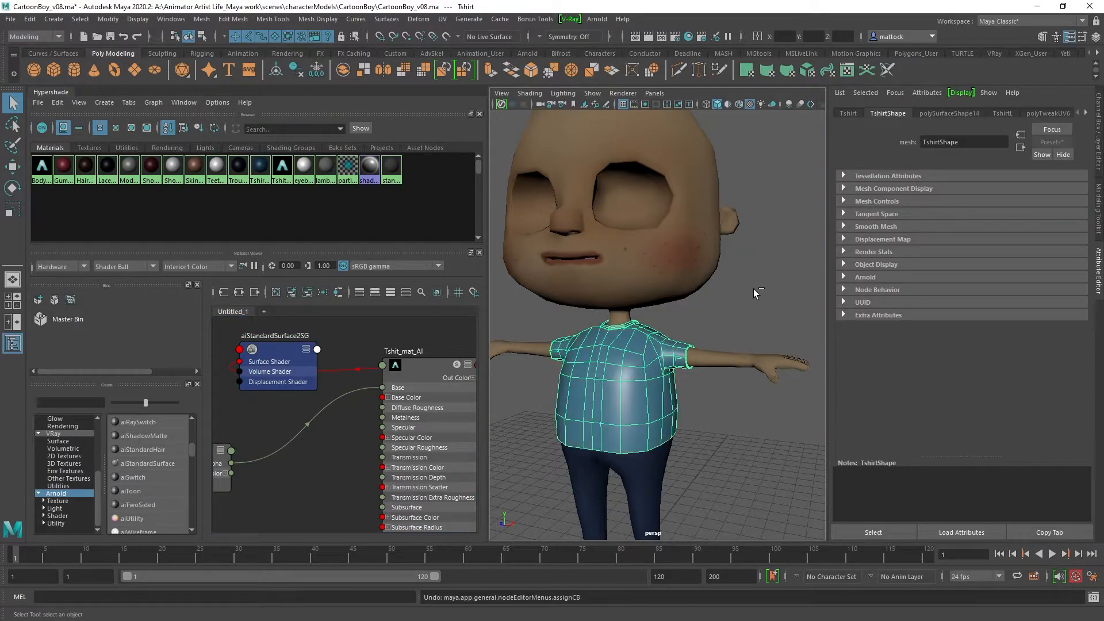
Step: Delete the connection between the texture's Out Alpha and the Base input of Tshit_mat_AI
{"action": "left_click", "coordinate": [412, 372]}
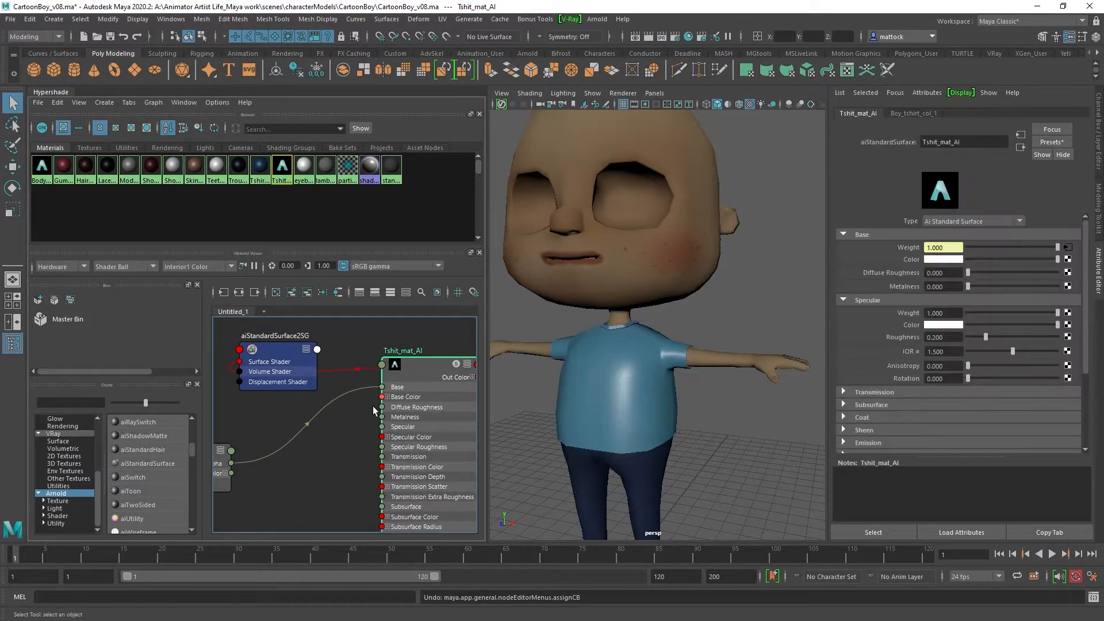
{"action": "mouse_move", "coordinate": [284, 444]}
{"action": "middle_mouse_down"}
{"action": "mouse_move", "coordinate": [372, 446]}
{"action": "mouse_move", "coordinate": [288, 441]}
{"action": "middle_mouse_up"}
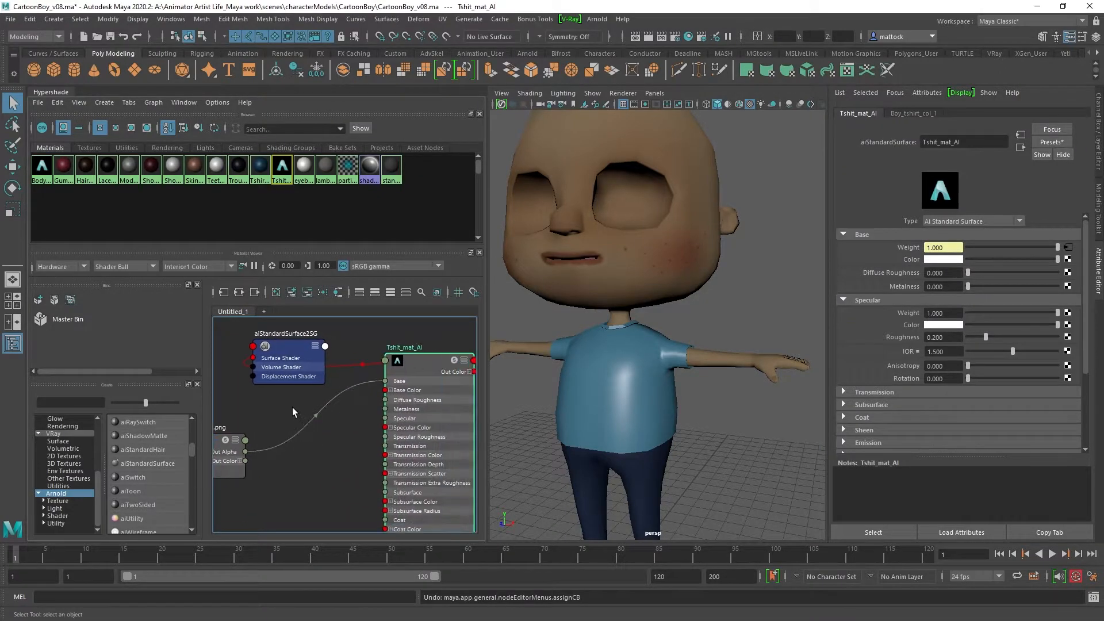
{"action": "left_click", "coordinate": [315, 420]}
{"action": "key", "text": "Delete"}
{"action": "left_click_drag", "start_coordinate": [415, 361], "coordinate": [420, 359]}
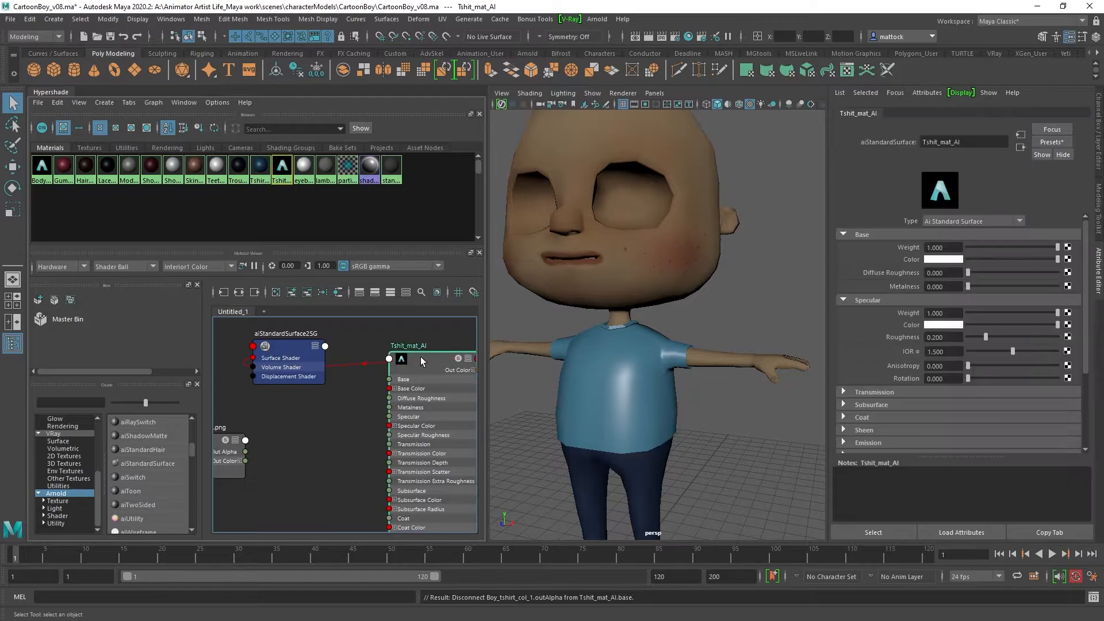
{"action": "middle_click_drag", "start_coordinate": [319, 446], "coordinate": [374, 439]}
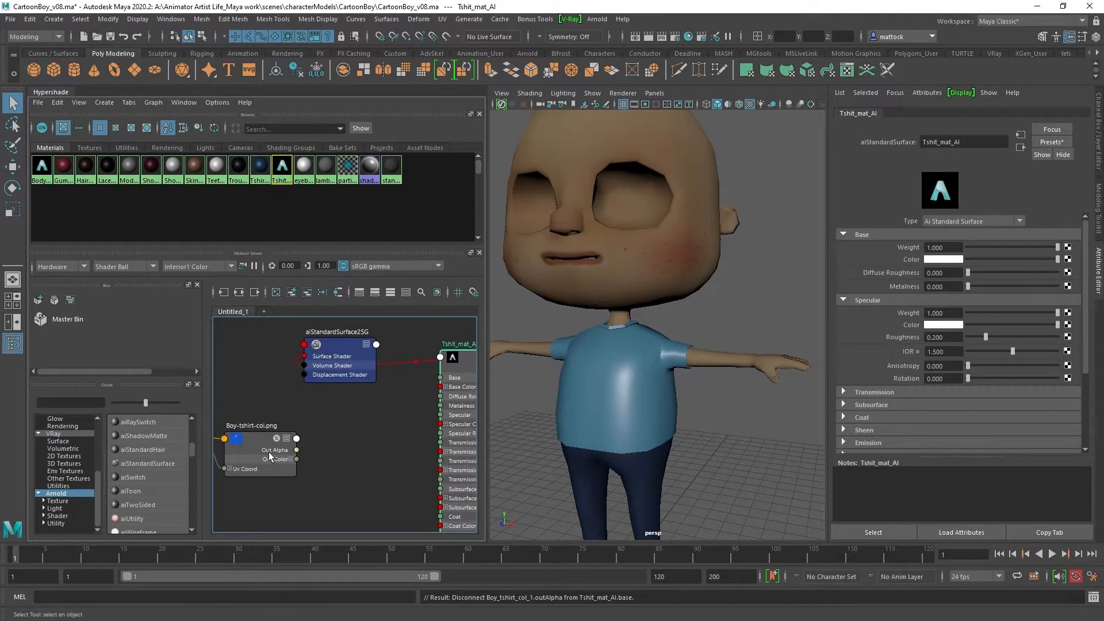
Step: Connect the Boy-tshirt-col.png texture to the Base Color of Tshit_mat_AI and assign that material to the T-shirt mesh
{"action": "middle_click_drag", "start_coordinate": [868, 326], "coordinate": [914, 260]}
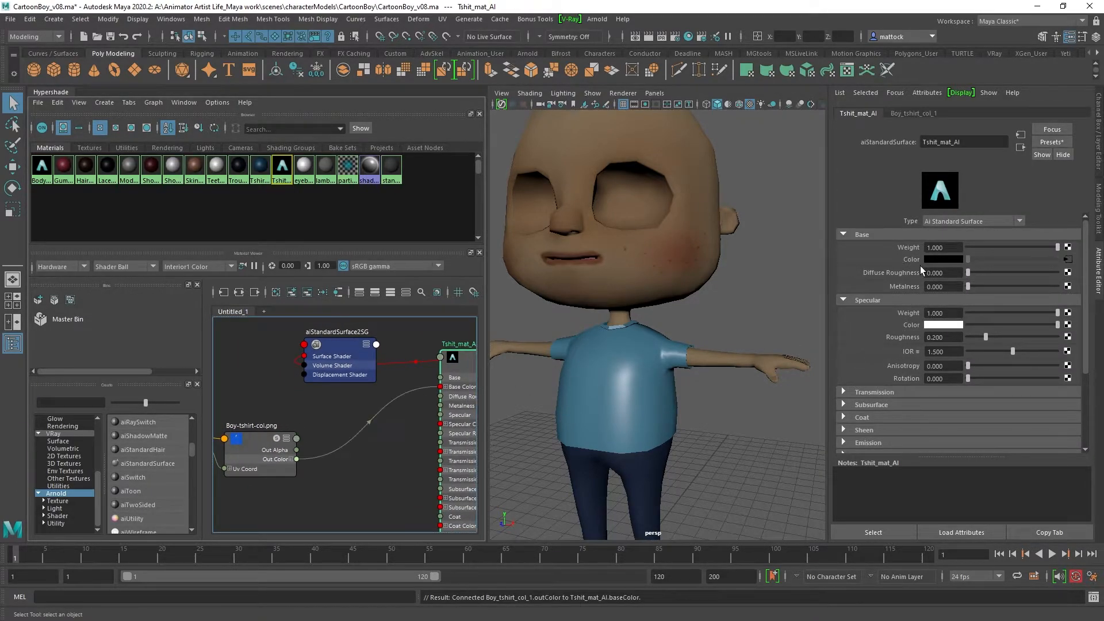
{"action": "middle_click_drag", "start_coordinate": [342, 434], "coordinate": [276, 438]}
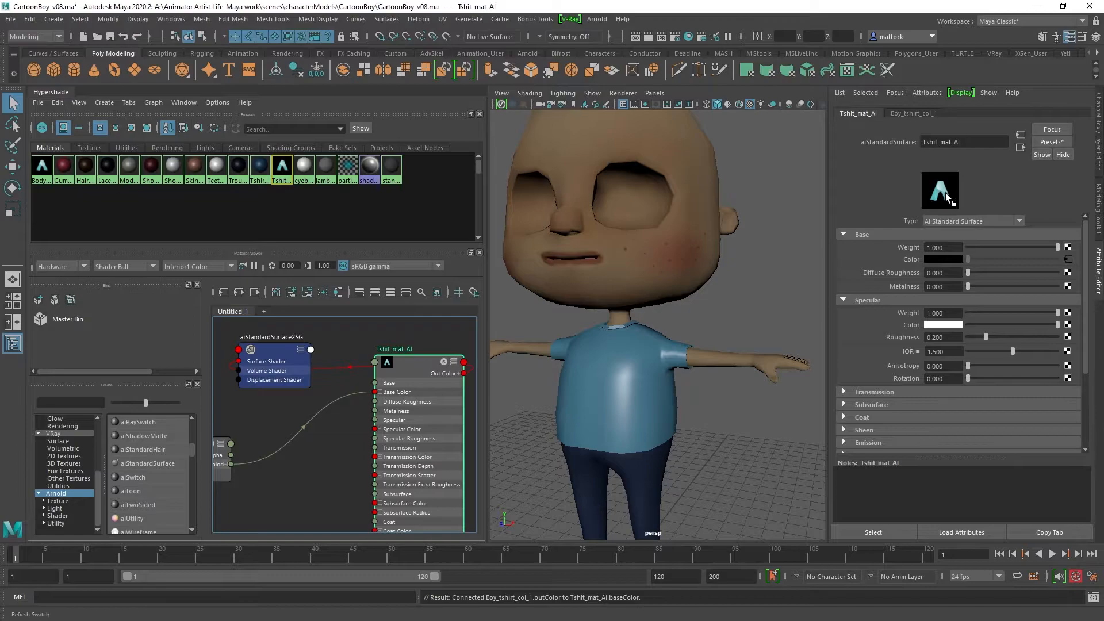
{"action": "left_click", "coordinate": [618, 359]}
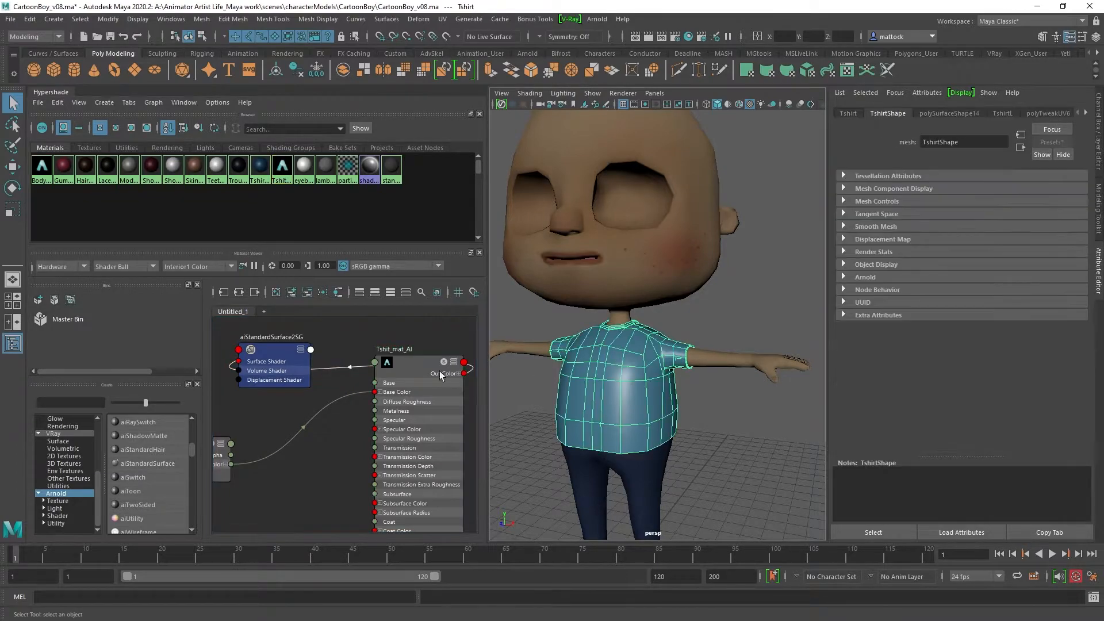
{"action": "right_click_drag", "start_coordinate": [387, 366], "coordinate": [387, 332]}
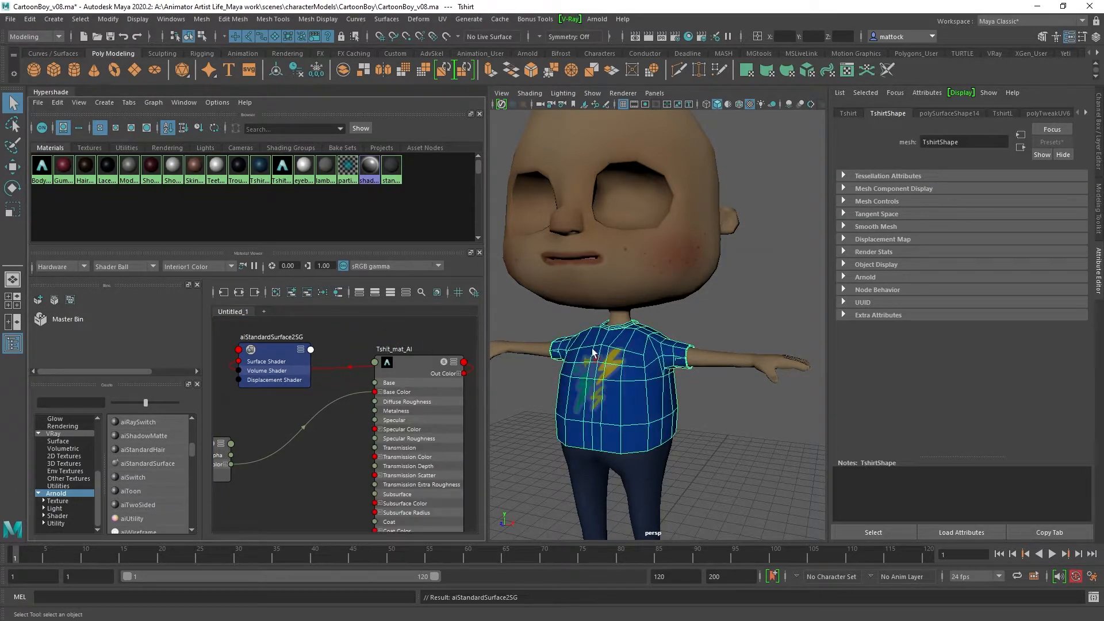
{"action": "left_click", "coordinate": [735, 328]}
Step: Display the T-shirt mesh with smooth mesh preview, then deselect it
{"action": "scroll", "coordinate": [639, 356], "scroll_direction": "up", "scroll_amount": 5}
{"action": "left_click_drag", "start_coordinate": [655, 350], "coordinate": [699, 362], "text": "alt"}
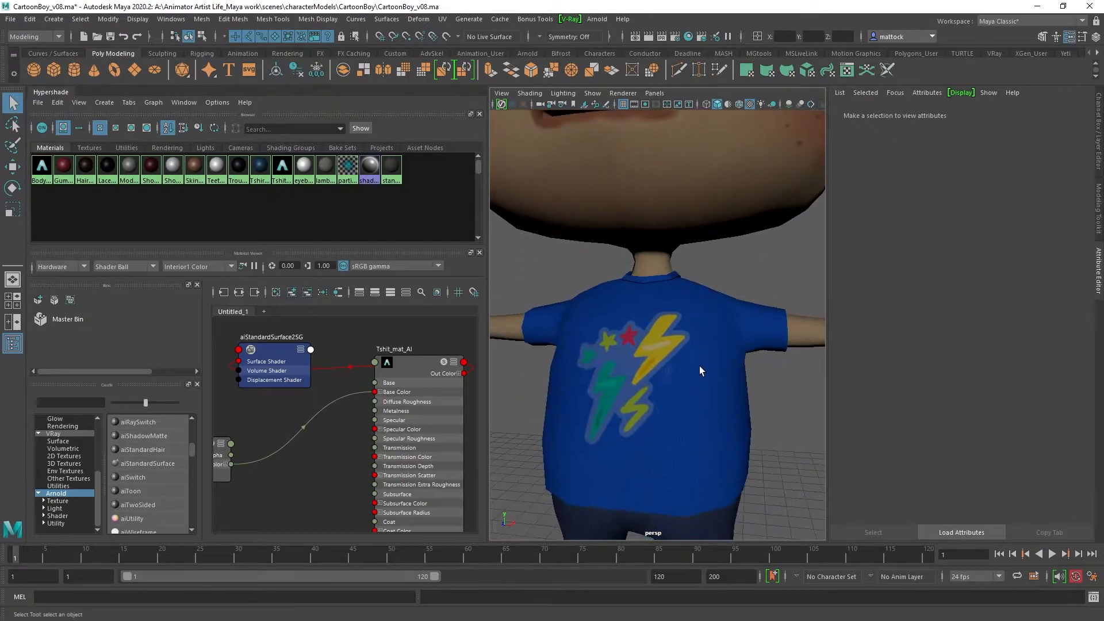
{"action": "left_click", "coordinate": [700, 363]}
{"action": "key", "text": "3"}
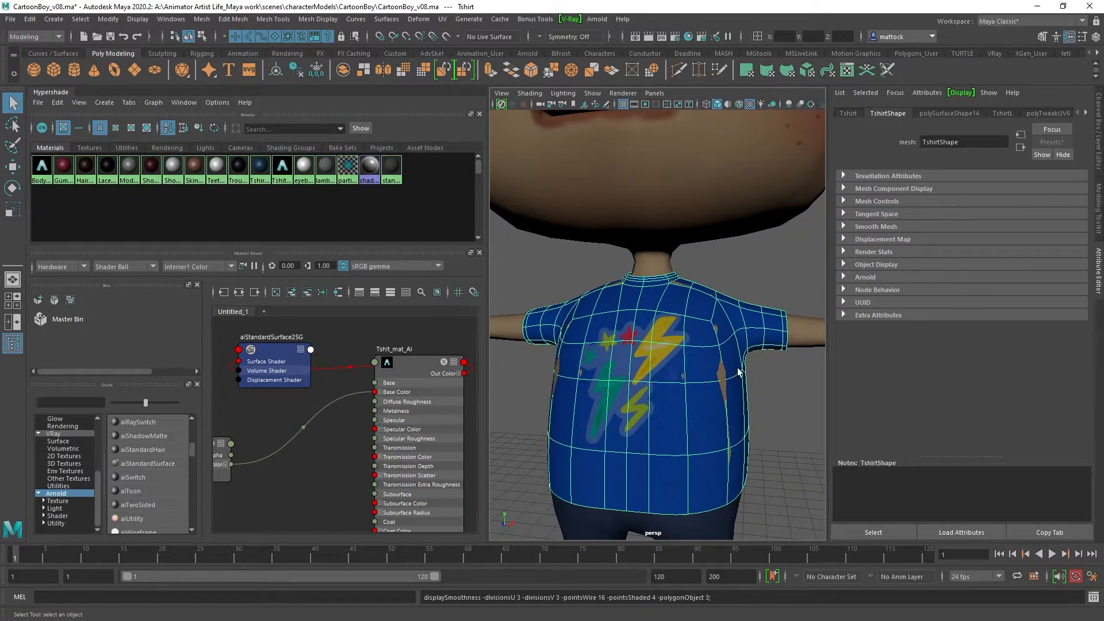
{"action": "left_click", "coordinate": [763, 267]}
Step: Widen the character's viewport and examine the T-shirt graphic and fabric texture up close and from several angles
{"action": "left_click_drag", "start_coordinate": [485, 296], "coordinate": [226, 319]}
{"action": "scroll", "coordinate": [653, 337], "scroll_direction": "down", "scroll_amount": 5}
{"action": "left_click_drag", "start_coordinate": [486, 368], "coordinate": [417, 396], "text": "alt"}
{"action": "scroll", "coordinate": [475, 360], "scroll_direction": "up", "scroll_amount": 6}
{"action": "scroll", "coordinate": [581, 347], "scroll_direction": "up", "scroll_amount": 2}
{"action": "scroll", "coordinate": [416, 397], "scroll_direction": "up", "scroll_amount": 4}
{"action": "middle_click_drag", "start_coordinate": [419, 391], "coordinate": [513, 361], "text": "alt"}
{"action": "scroll", "coordinate": [565, 319], "scroll_direction": "down", "scroll_amount": 6}
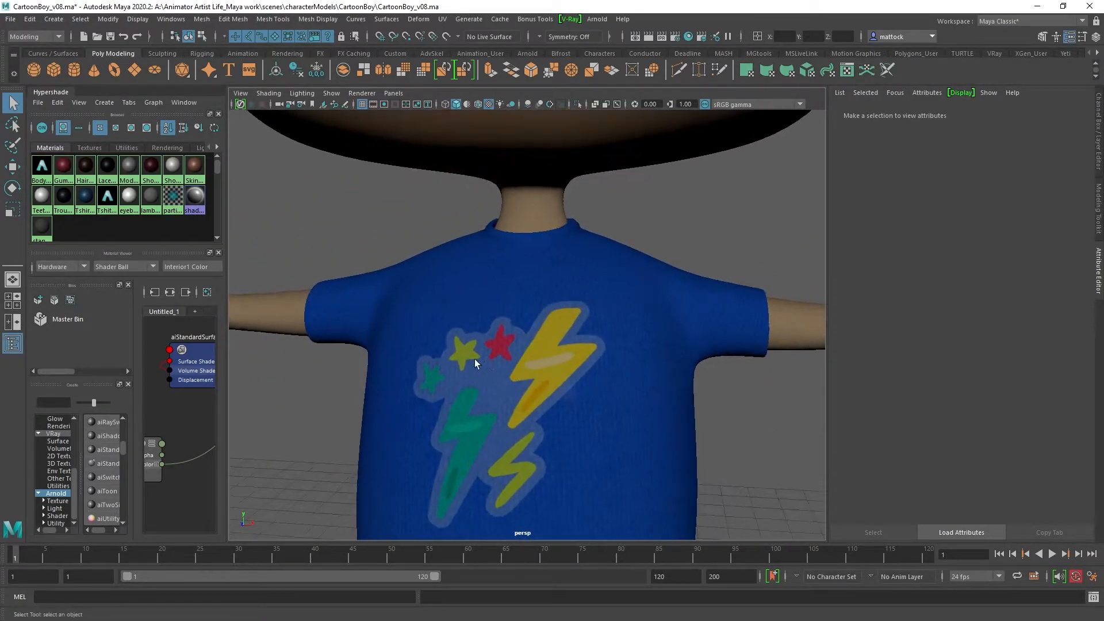
{"action": "scroll", "coordinate": [577, 330], "scroll_direction": "down", "scroll_amount": 4}
{"action": "left_click_drag", "start_coordinate": [577, 330], "coordinate": [527, 372], "text": "alt"}
{"action": "scroll", "coordinate": [527, 372], "scroll_direction": "up", "scroll_amount": 5}
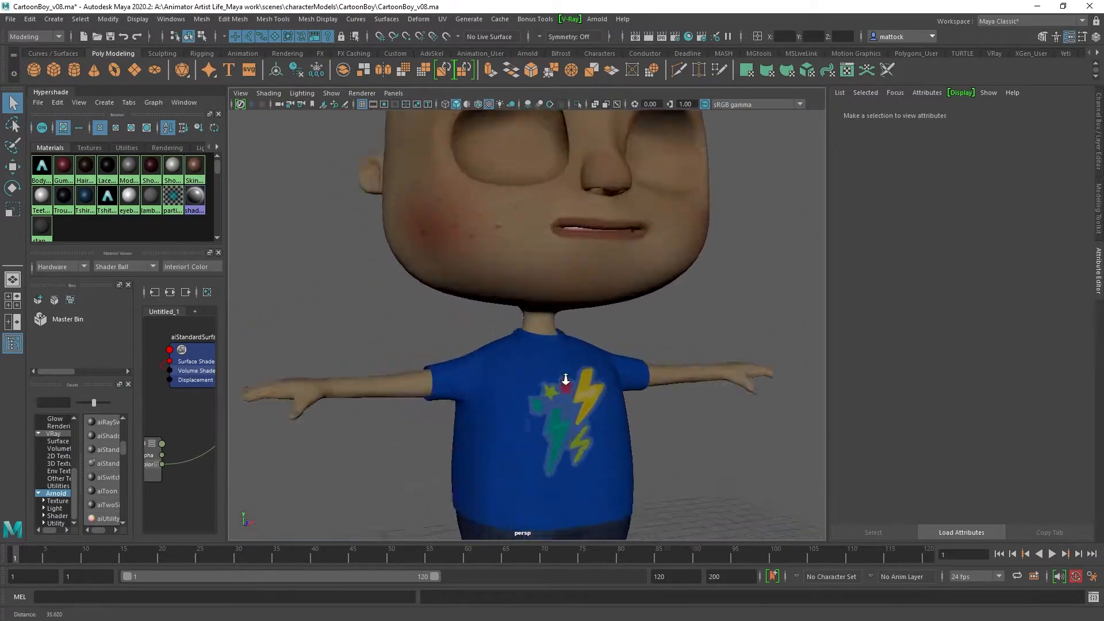
{"action": "scroll", "coordinate": [530, 318], "scroll_direction": "down", "scroll_amount": 3}
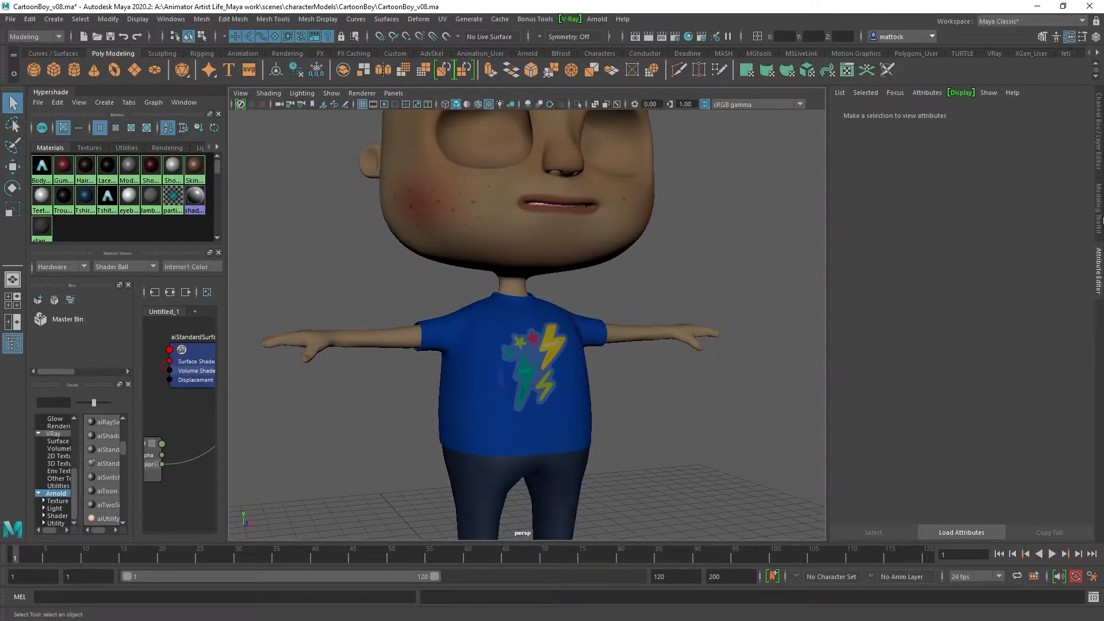
Step: Render the character in the viewport with Arnold, move the render options window aside and inspect the rendered T-shirt
{"action": "left_click_drag", "start_coordinate": [960, 398], "coordinate": [755, 163]}
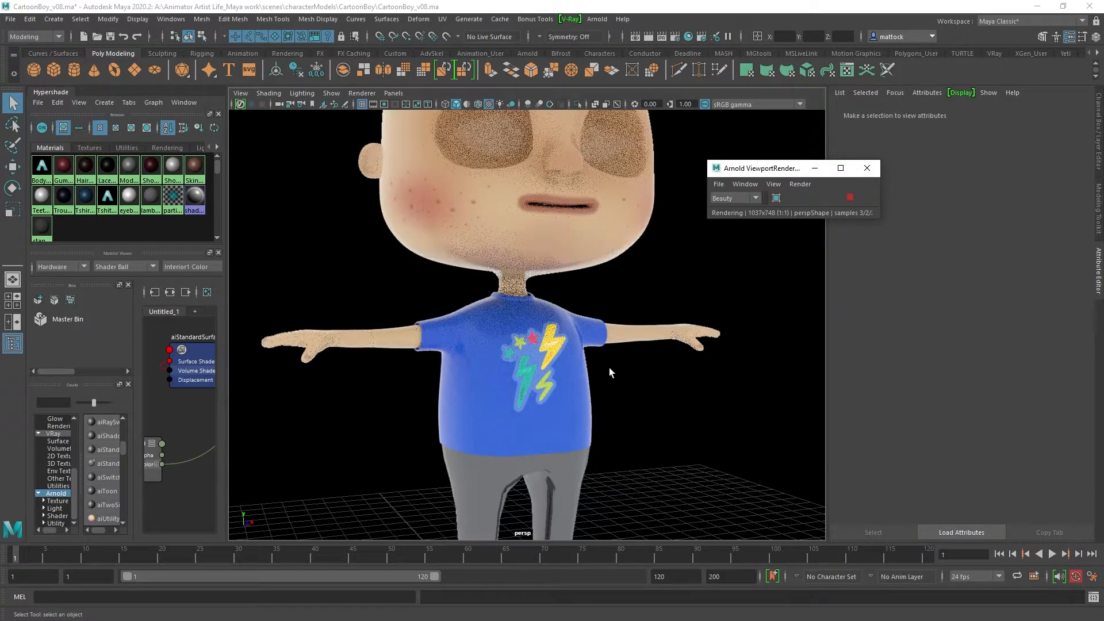
{"action": "left_click_drag", "start_coordinate": [613, 376], "coordinate": [526, 377], "text": "alt"}
{"action": "scroll", "coordinate": [587, 382], "scroll_direction": "up", "scroll_amount": 3}
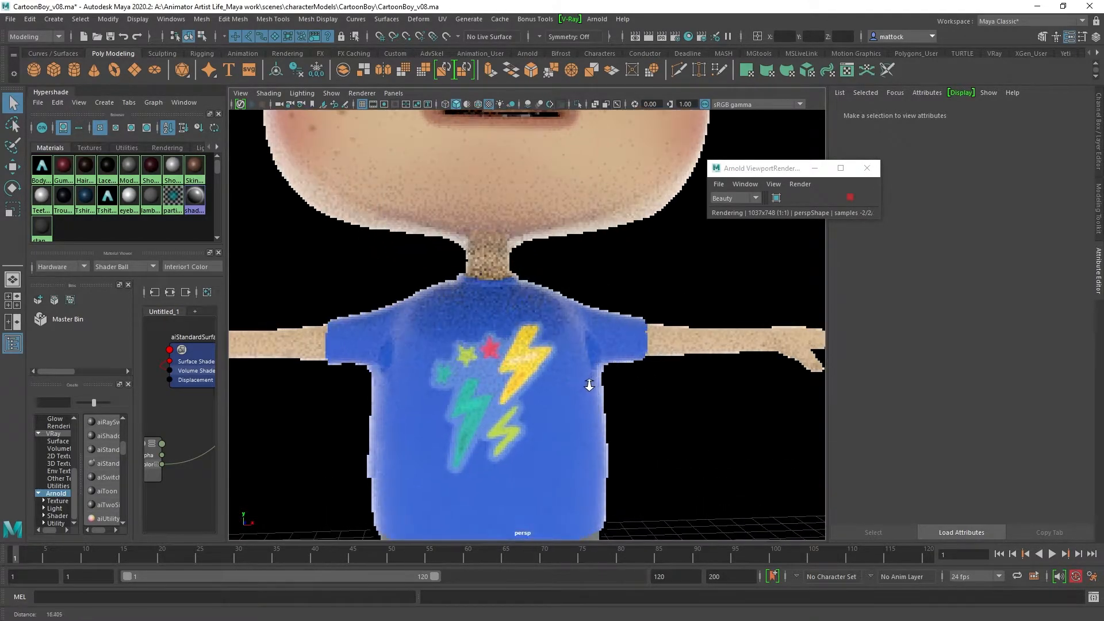
{"action": "scroll", "coordinate": [601, 402], "scroll_direction": "down", "scroll_amount": 1}
{"action": "middle_click_drag", "start_coordinate": [602, 404], "coordinate": [638, 352], "text": "alt"}
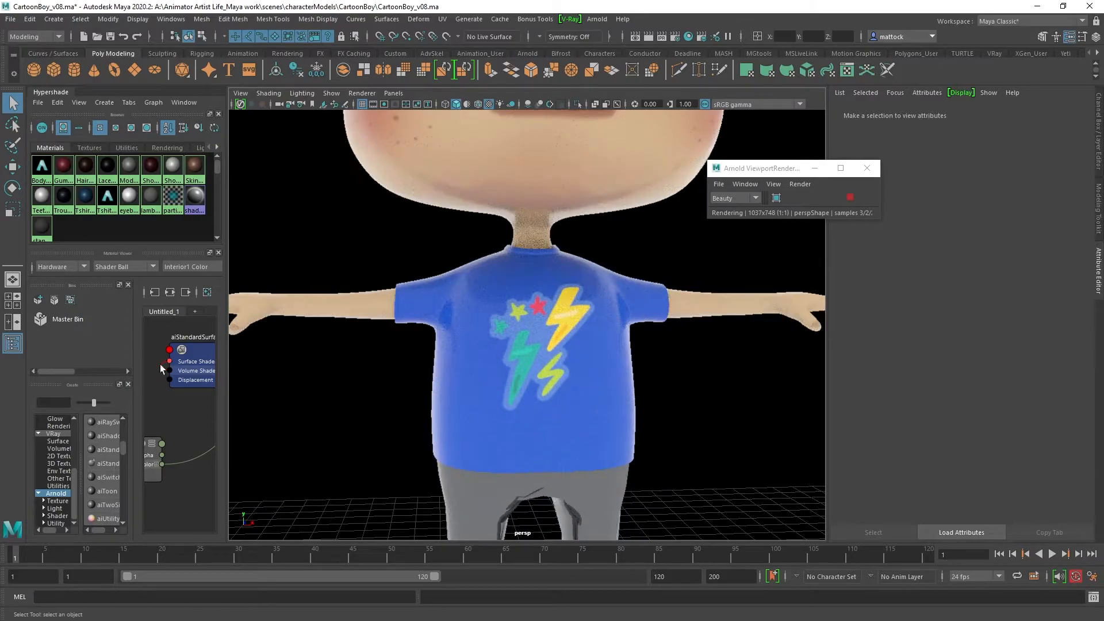
Step: Widen the Hypershade and reduce the Specular Weight of Tshit_mat_AI to 0.208, checking the T-shirt's shine in the render
{"action": "left_click_drag", "start_coordinate": [226, 404], "coordinate": [443, 392]}
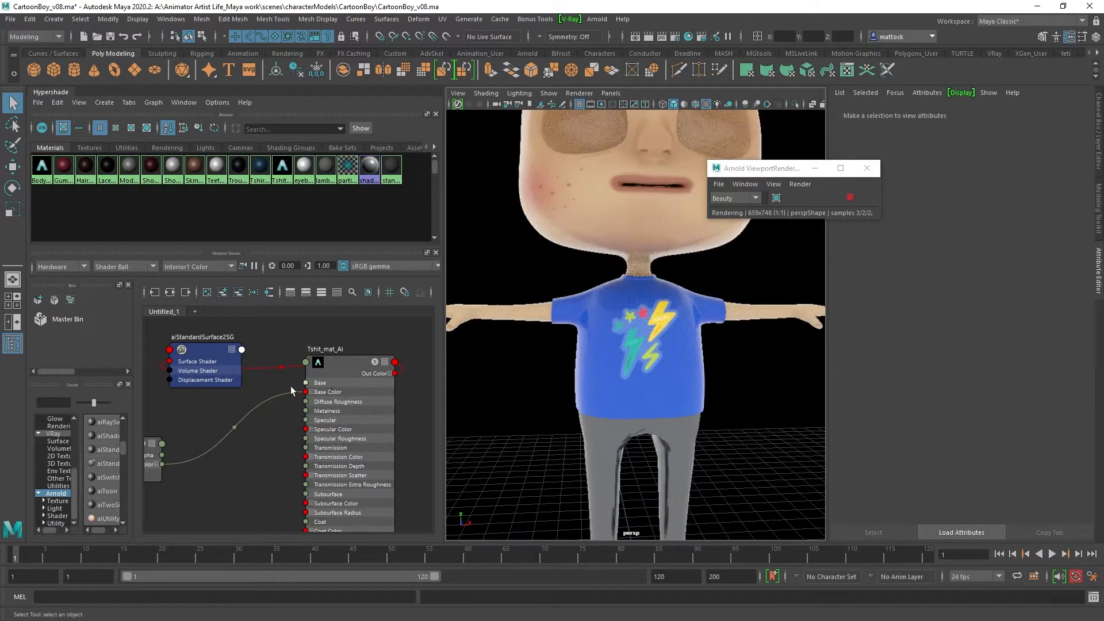
{"action": "left_click", "coordinate": [330, 361]}
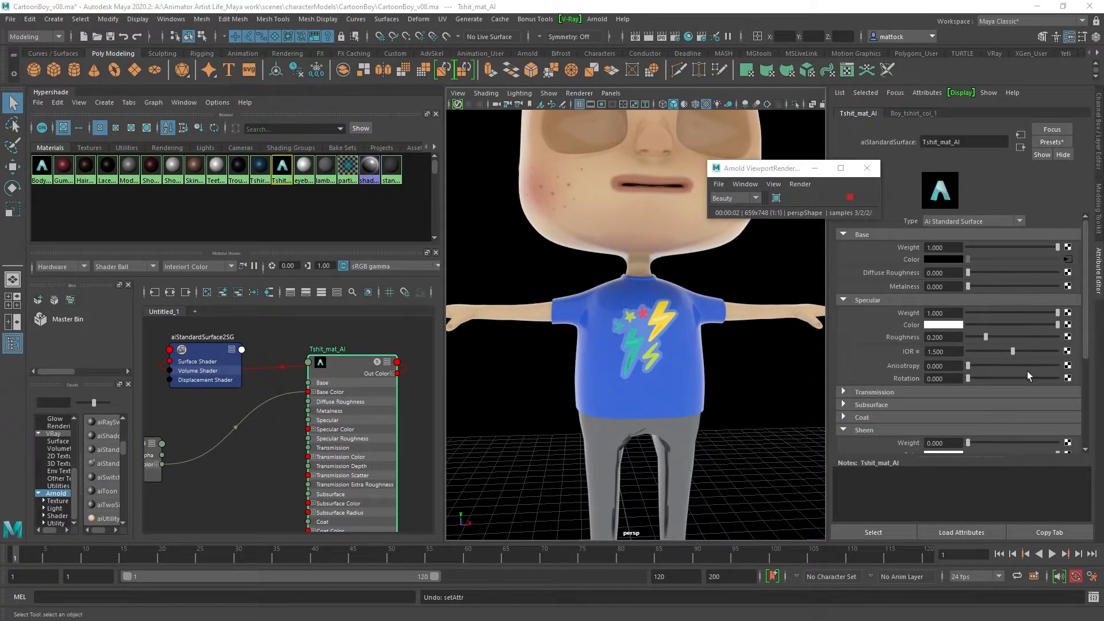
{"action": "left_click", "coordinate": [843, 299]}
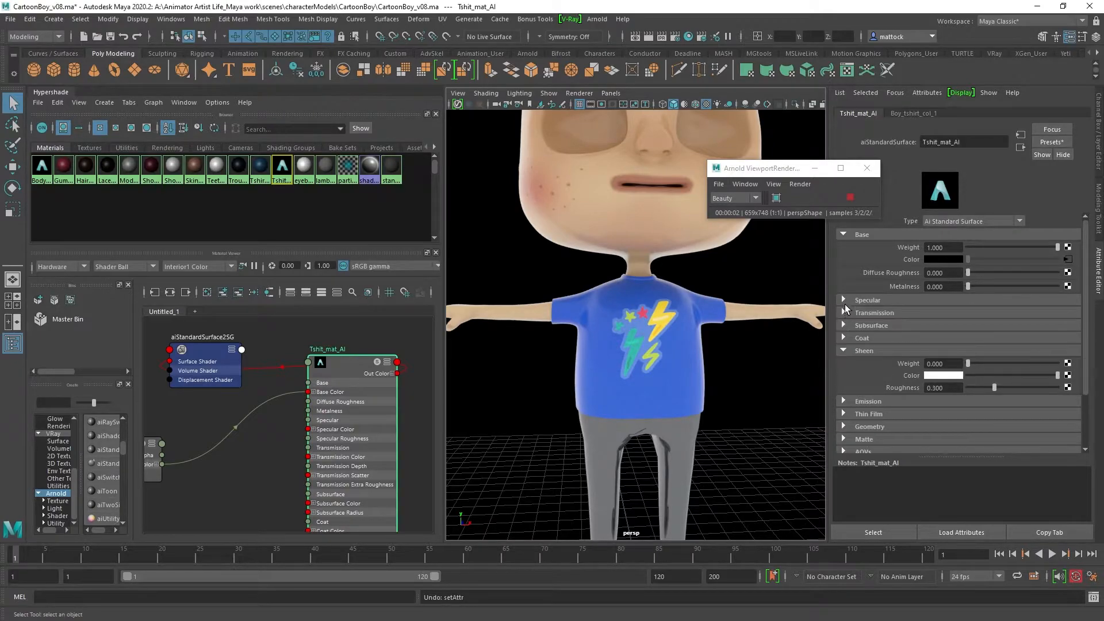
{"action": "left_click", "coordinate": [843, 299]}
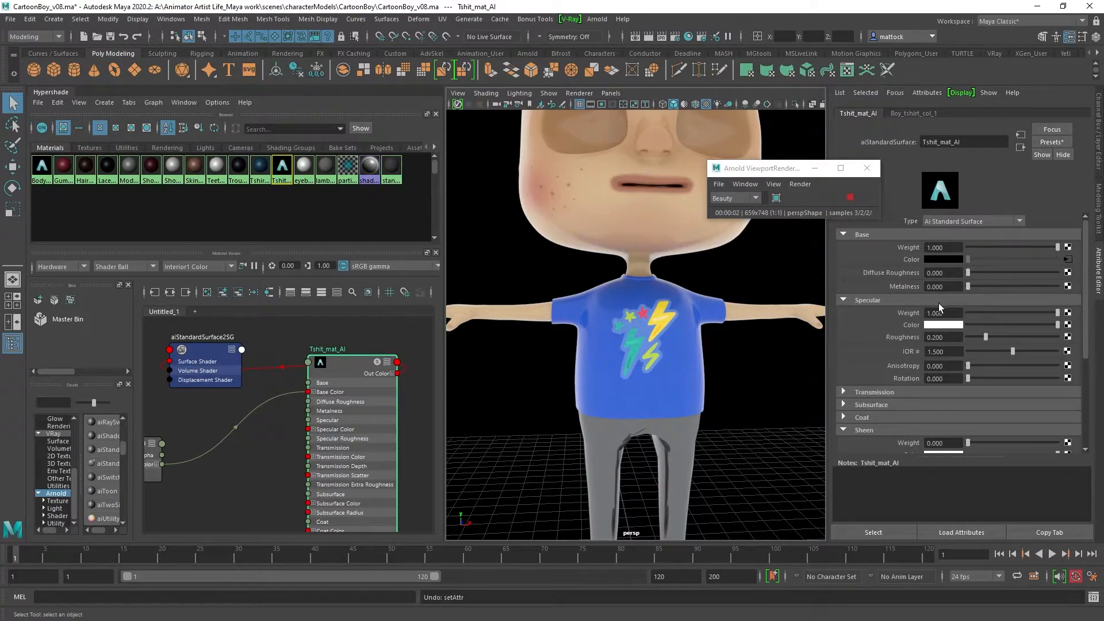
{"action": "left_click_drag", "start_coordinate": [1057, 313], "coordinate": [950, 327]}
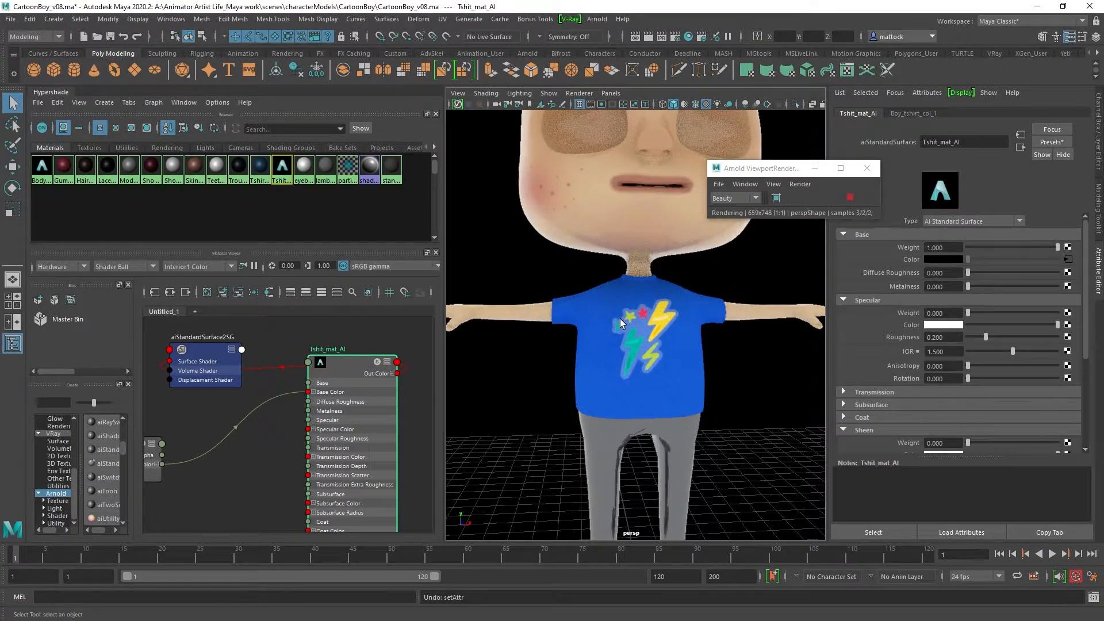
{"action": "right_click_drag", "start_coordinate": [633, 340], "coordinate": [704, 357], "text": "alt"}
{"action": "mouse_move", "coordinate": [706, 363]}
{"action": "left_mouse_down", "text": "alt"}
{"action": "mouse_move", "coordinate": [729, 359]}
{"action": "mouse_move", "coordinate": [716, 364]}
{"action": "left_mouse_up", "text": "alt"}
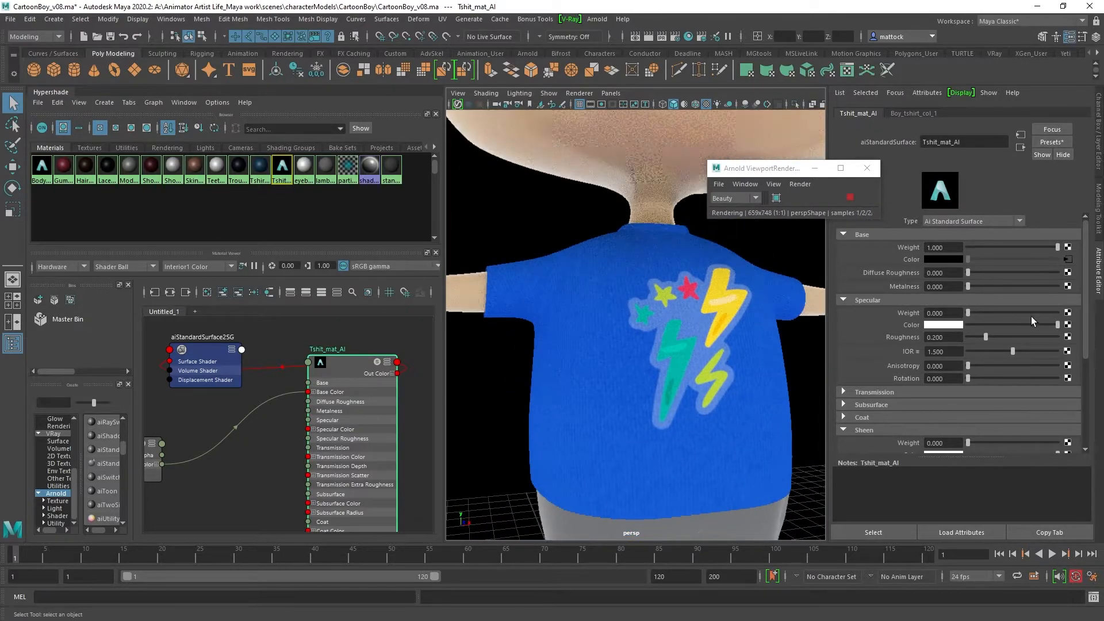
{"action": "mouse_move", "coordinate": [969, 313]}
{"action": "left_mouse_down"}
{"action": "mouse_move", "coordinate": [1009, 316]}
{"action": "mouse_move", "coordinate": [971, 320]}
{"action": "mouse_move", "coordinate": [1005, 317]}
{"action": "mouse_move", "coordinate": [986, 320]}
{"action": "left_mouse_up"}
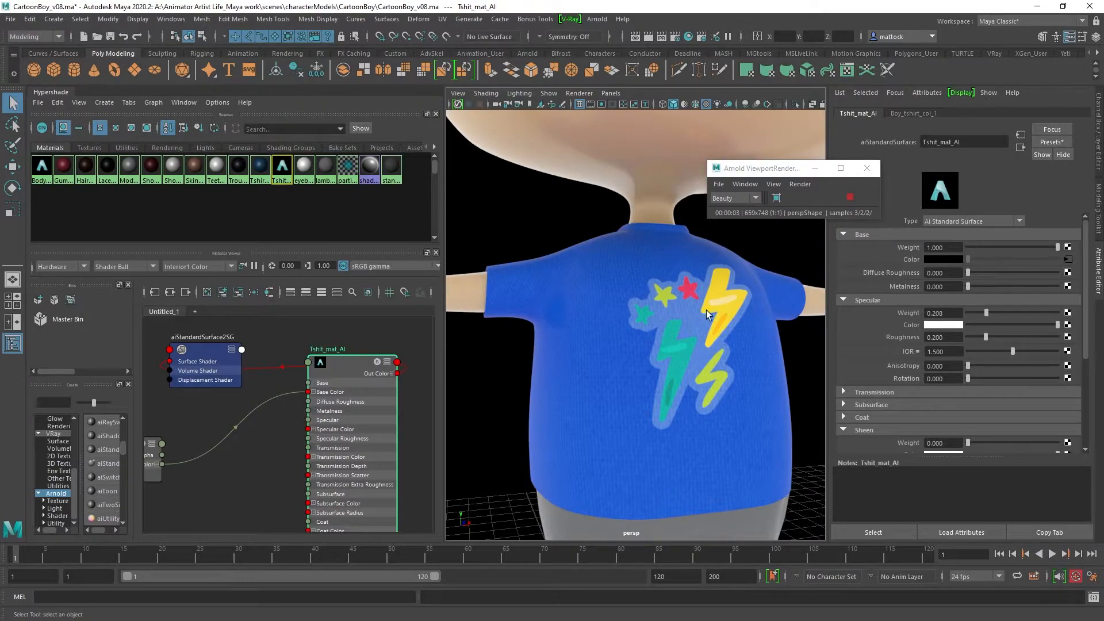
{"action": "right_click_drag", "start_coordinate": [727, 345], "coordinate": [657, 365], "text": "alt"}
{"action": "left_click_drag", "start_coordinate": [658, 366], "coordinate": [660, 396], "text": "alt"}
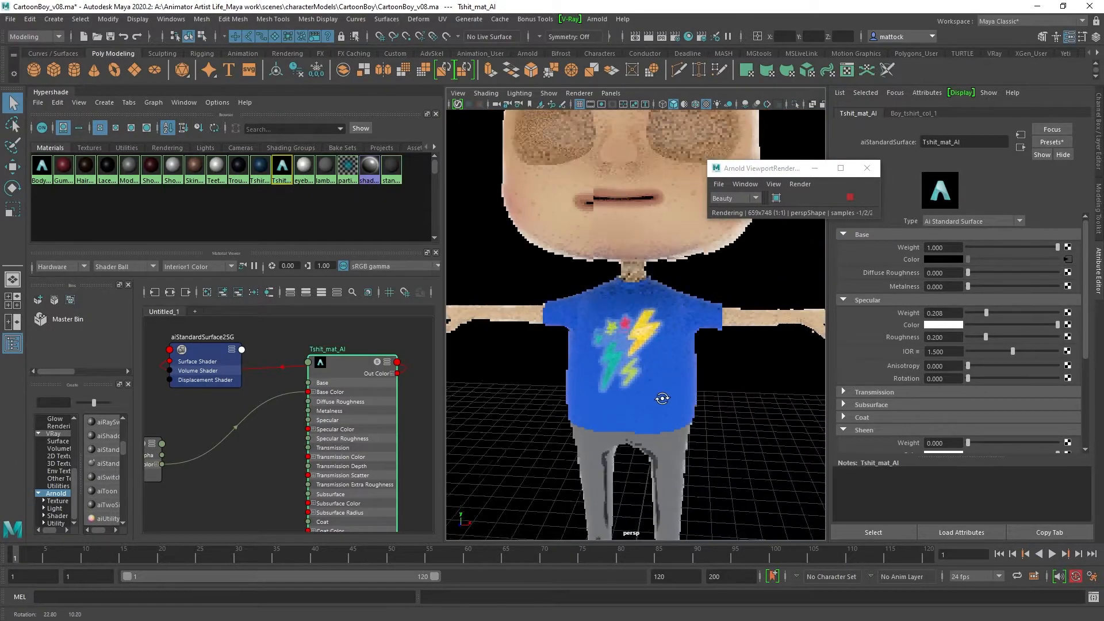
{"action": "middle_click_drag", "start_coordinate": [728, 349], "coordinate": [717, 374], "text": "alt"}
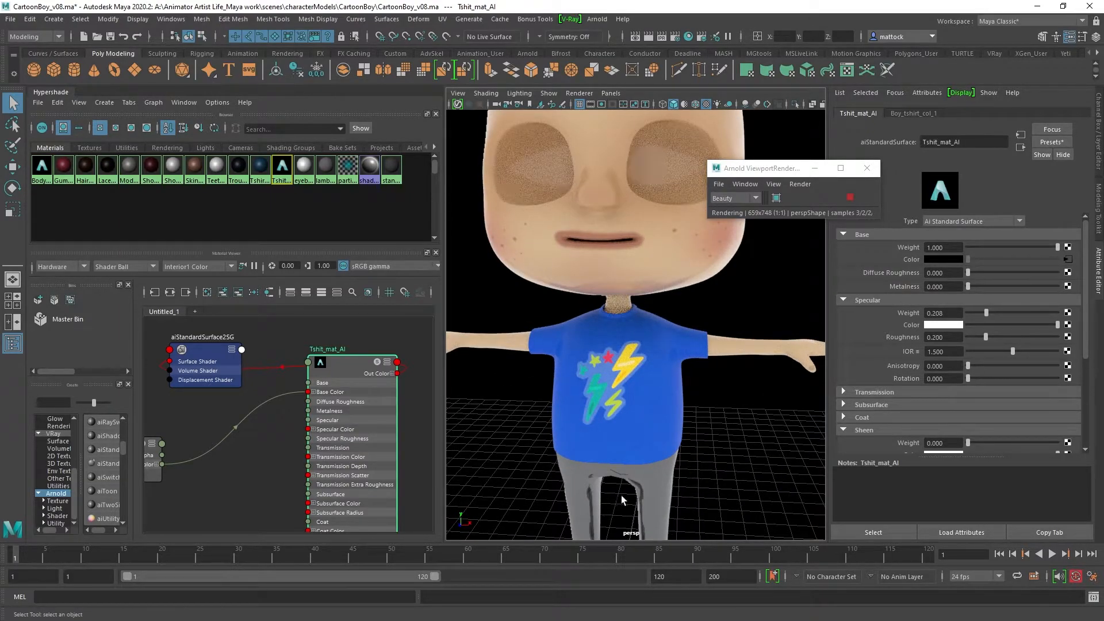
{"action": "right_click_drag", "start_coordinate": [754, 377], "coordinate": [689, 358], "text": "alt"}
{"action": "left_click_drag", "start_coordinate": [689, 358], "coordinate": [674, 354], "text": "alt"}
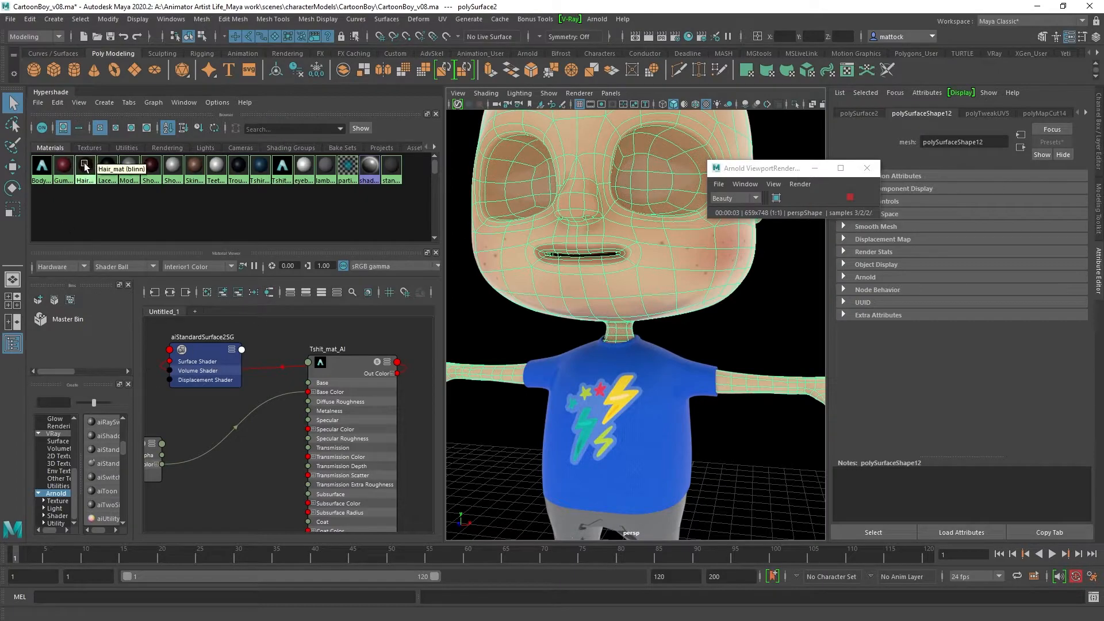
{"action": "left_click", "coordinate": [193, 171]}
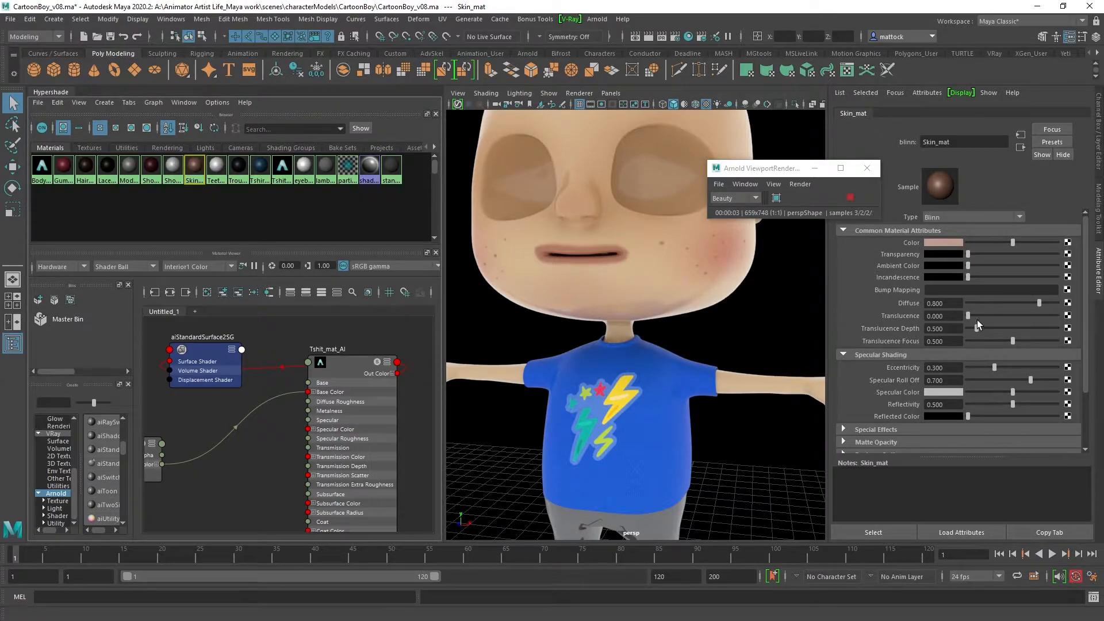
{"action": "scroll", "coordinate": [1091, 322], "scroll_direction": "down", "scroll_amount": 1}
{"action": "scroll", "coordinate": [1090, 322], "scroll_direction": "down", "scroll_amount": 1}
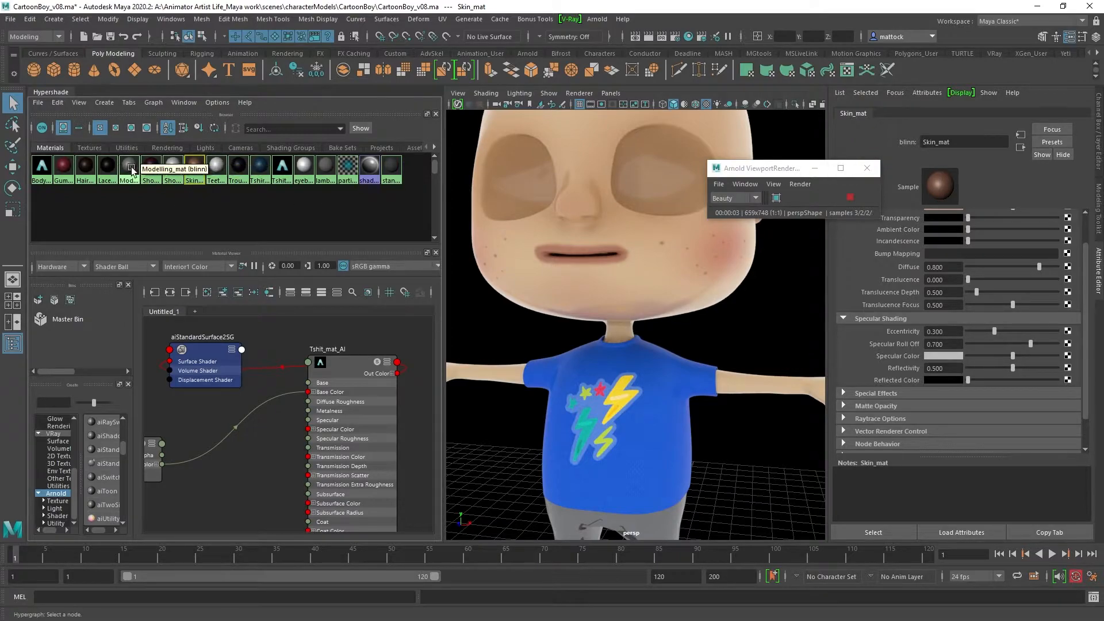
Step: Set the Specular Weight of the Body_mat_ai material to 0.403 and check the skin on the whole rendered character
{"action": "right_click", "coordinate": [42, 175]}
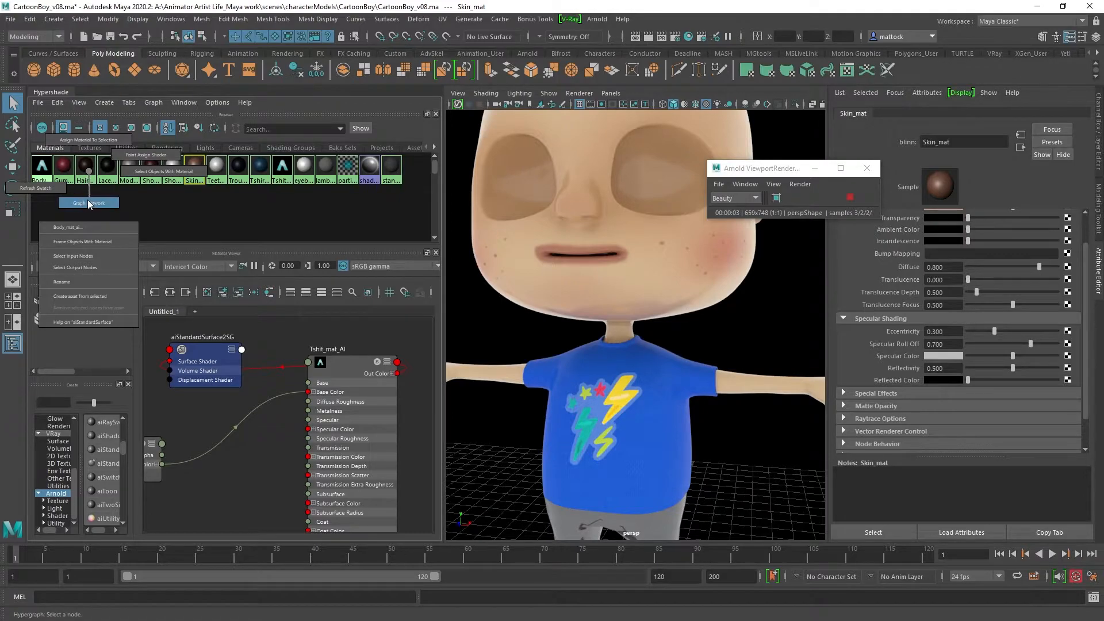
{"action": "left_click", "coordinate": [97, 182]}
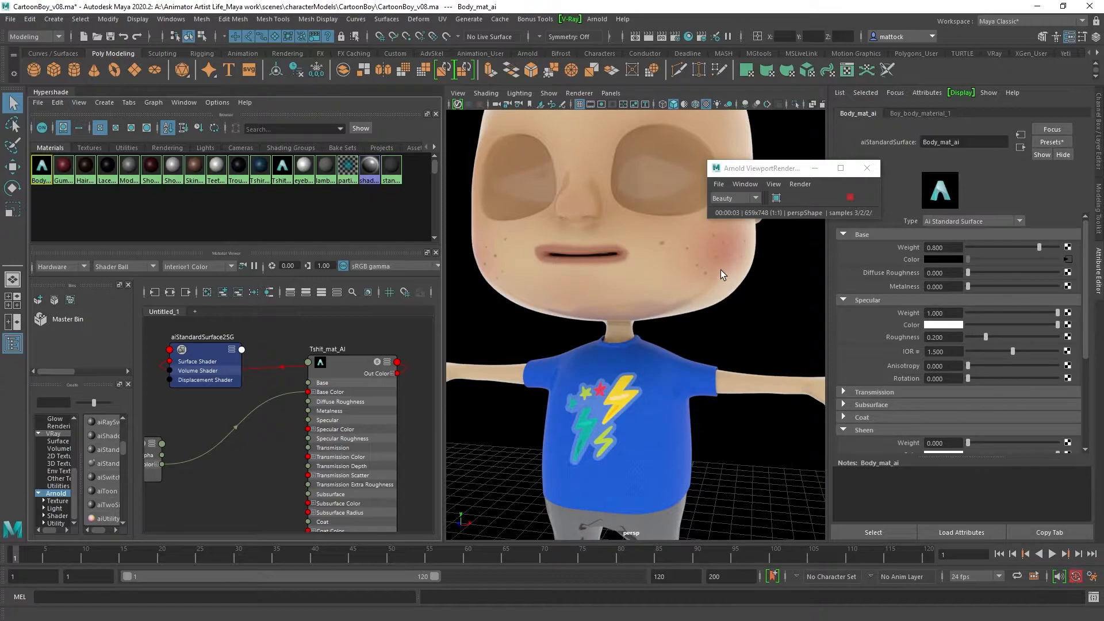
{"action": "left_click_drag", "start_coordinate": [1057, 313], "coordinate": [1005, 316]}
{"action": "scroll", "coordinate": [693, 327], "scroll_direction": "down", "scroll_amount": 5}
{"action": "left_click_drag", "start_coordinate": [716, 334], "coordinate": [748, 326], "text": "alt"}
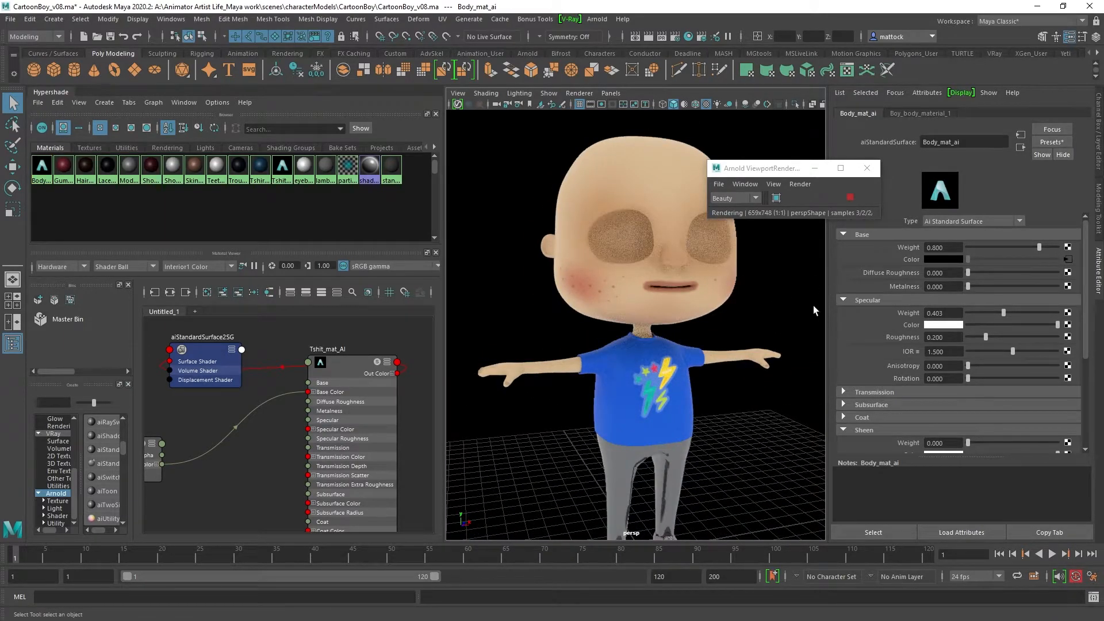
{"action": "left_click", "coordinate": [750, 225]}
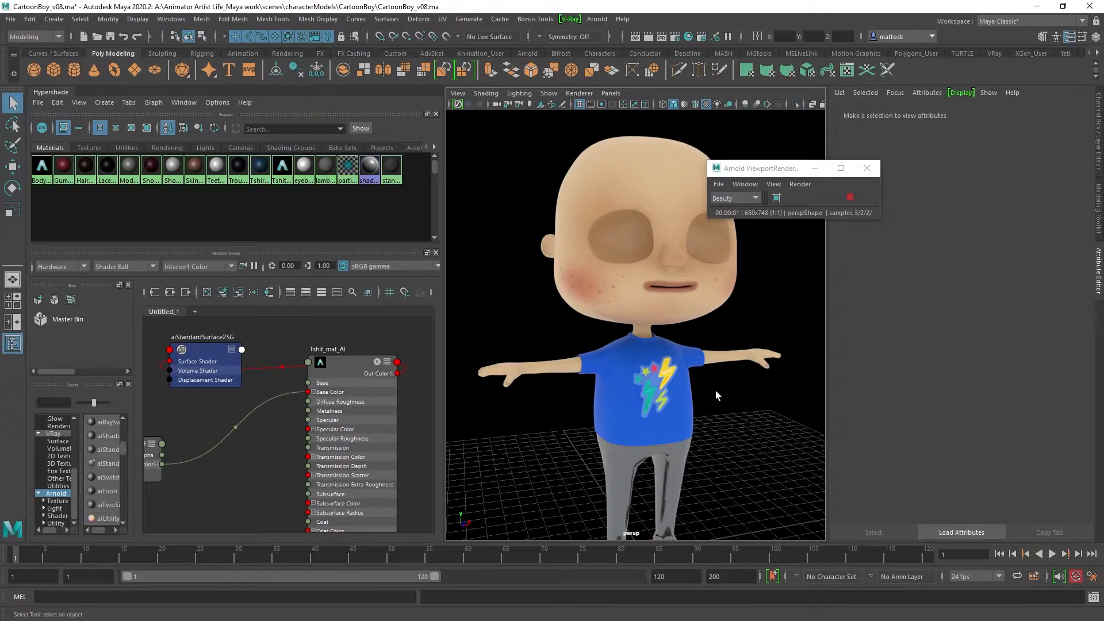
Step: Examine the rendered T-shirt's fabric texture and graphic up close from the side and the front
{"action": "right_click_drag", "start_coordinate": [550, 368], "coordinate": [722, 374], "text": "alt"}
{"action": "middle_click_drag", "start_coordinate": [684, 488], "coordinate": [672, 365], "text": "alt"}
{"action": "right_click_drag", "start_coordinate": [586, 390], "coordinate": [602, 346], "text": "alt"}
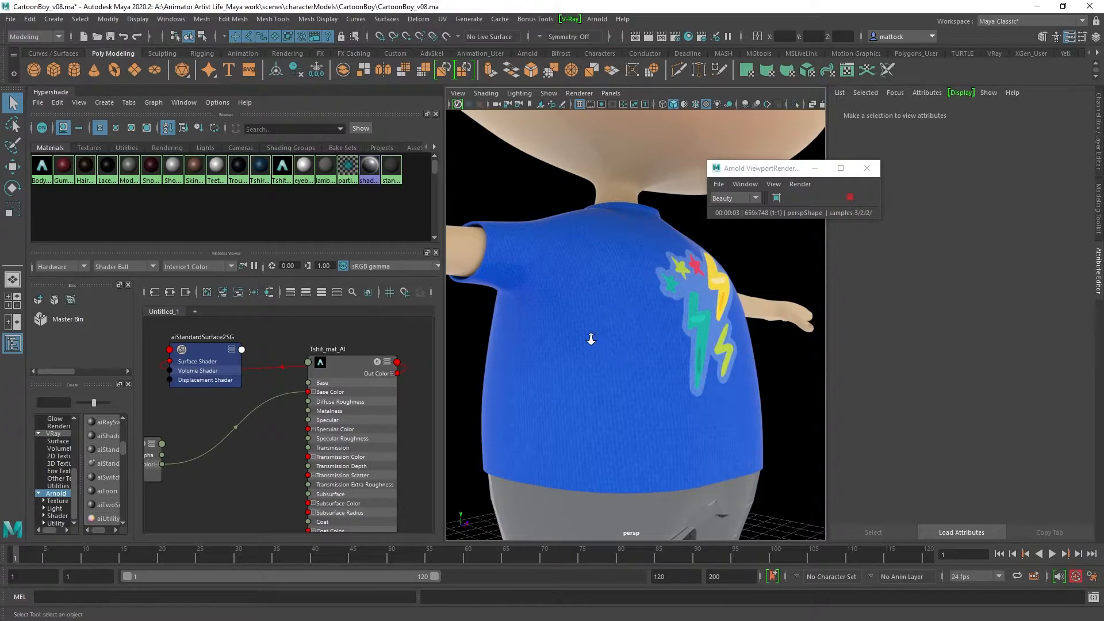
{"action": "left_click_drag", "start_coordinate": [591, 337], "coordinate": [640, 330], "text": "alt"}
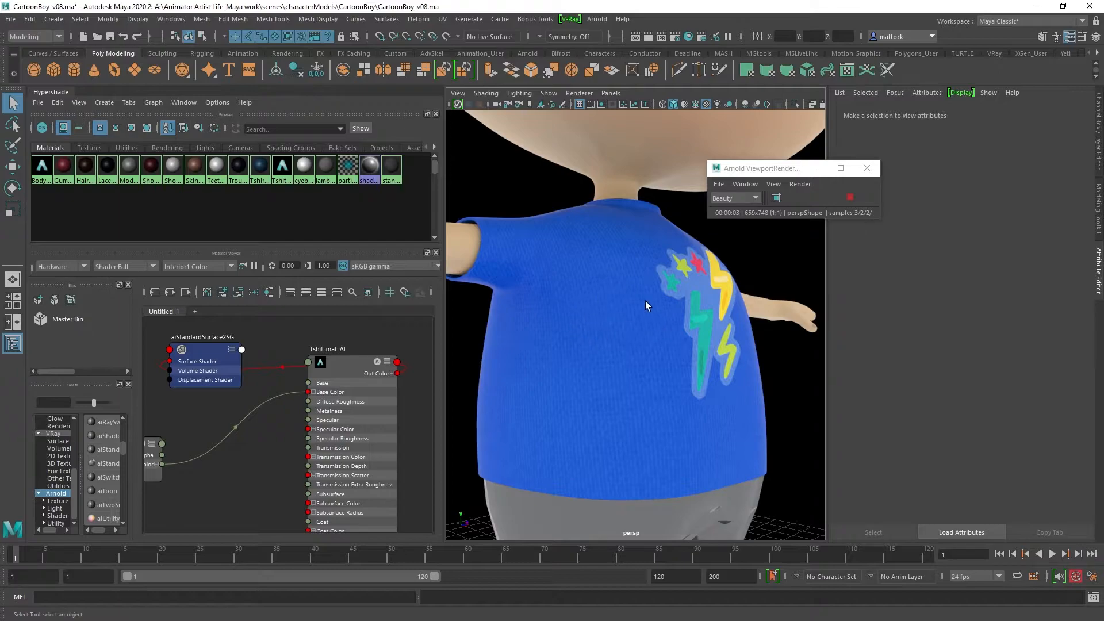
{"action": "left_click_drag", "start_coordinate": [590, 343], "coordinate": [771, 345], "text": "alt"}
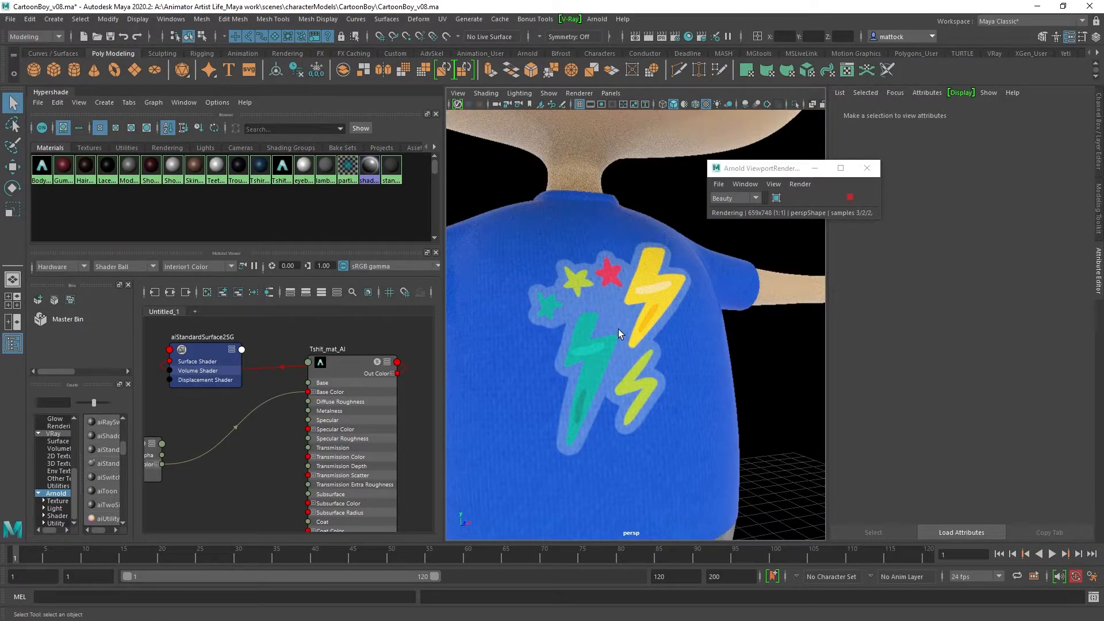
Step: Switch to the Top-bump.psd document in Photoshop
{"action": "key", "text": "alt+Tab"}
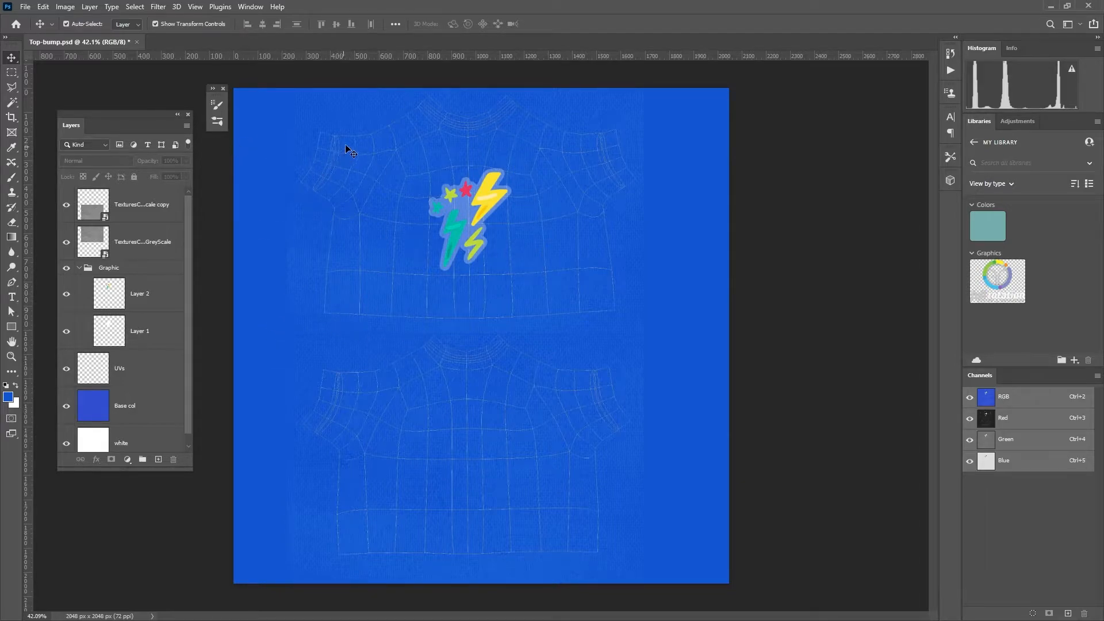
{"action": "left_click", "coordinate": [65, 6]}
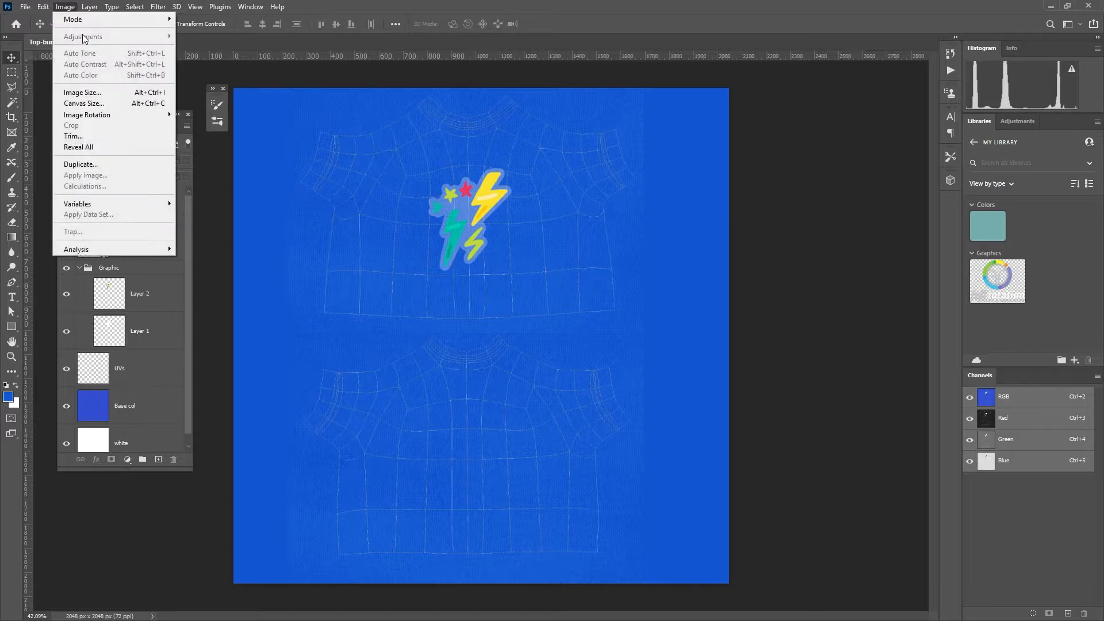
{"action": "mouse_move", "coordinate": [91, 22]}
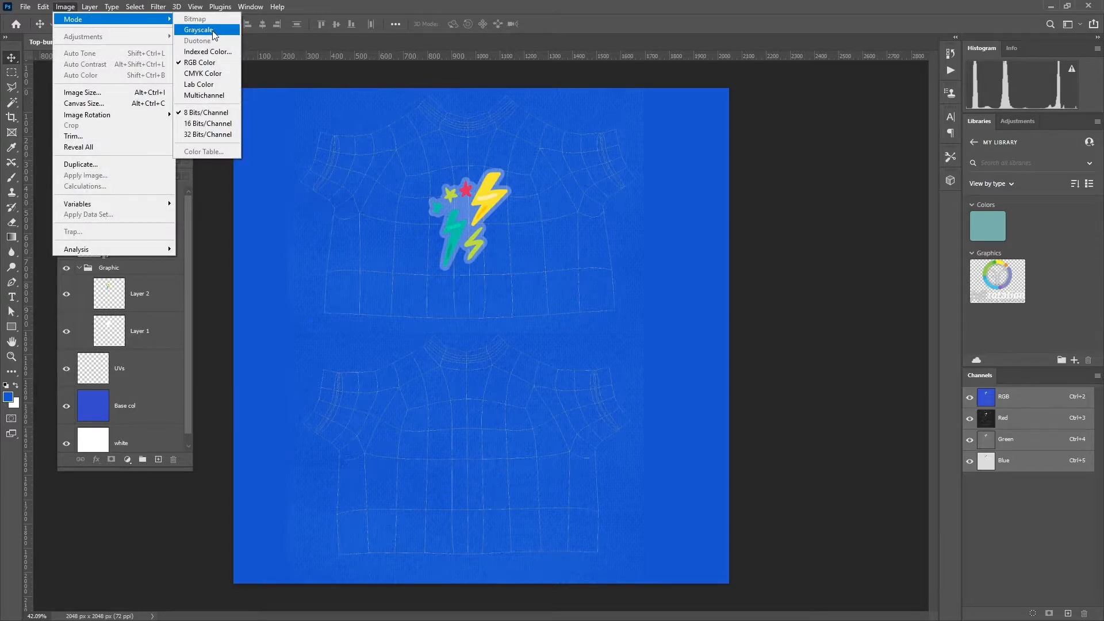
{"action": "left_click", "coordinate": [486, 16]}
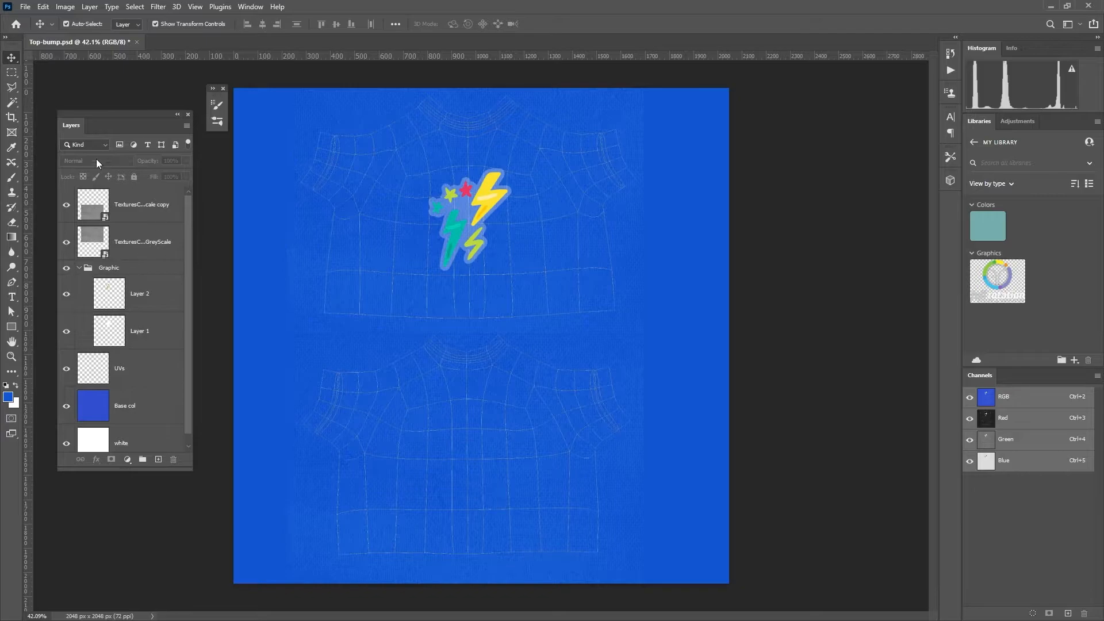
Step: Save the document on the computer as Top-bump.psd in the sourceimages folder, replacing the existing file
{"action": "left_click", "coordinate": [43, 6]}
{"action": "mouse_move", "coordinate": [25, 8]}
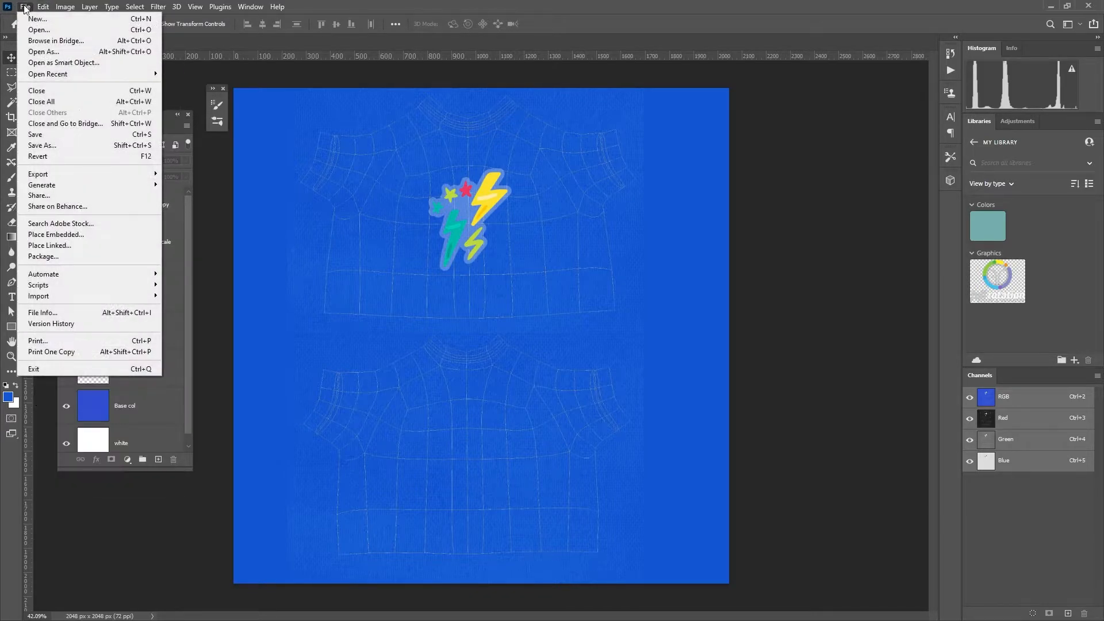
{"action": "left_click", "coordinate": [115, 145]}
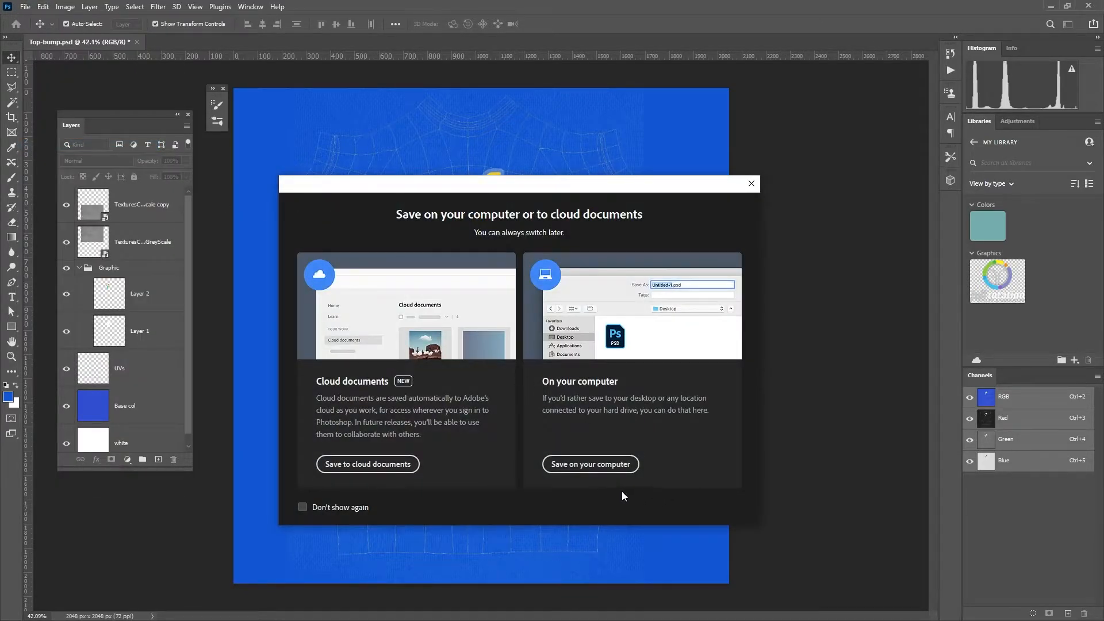
{"action": "left_click", "coordinate": [591, 464]}
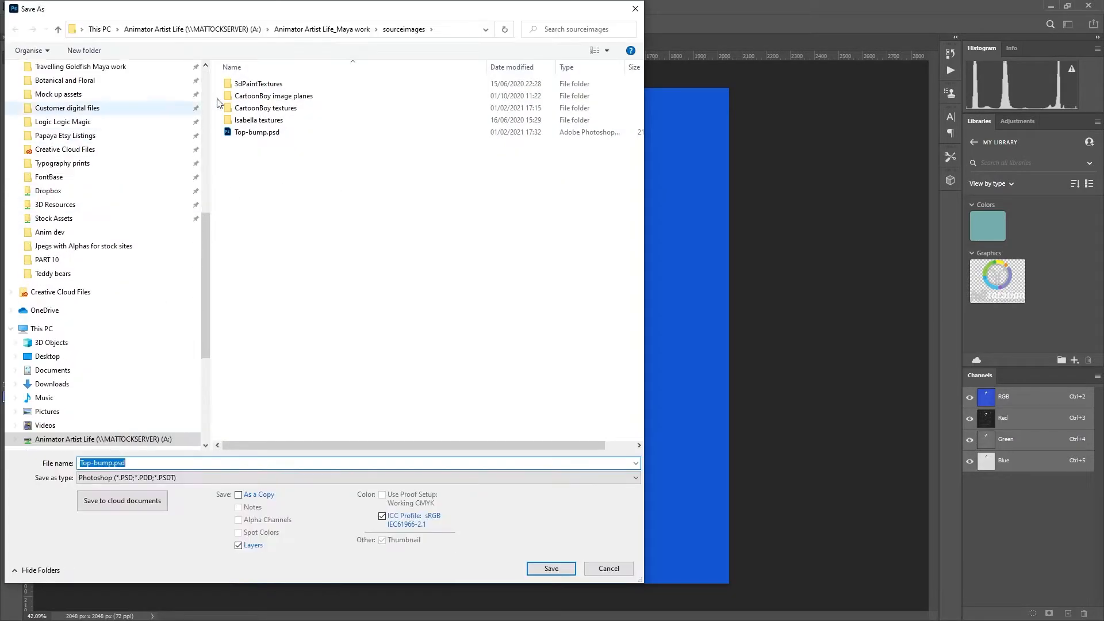
{"action": "left_click", "coordinate": [251, 133]}
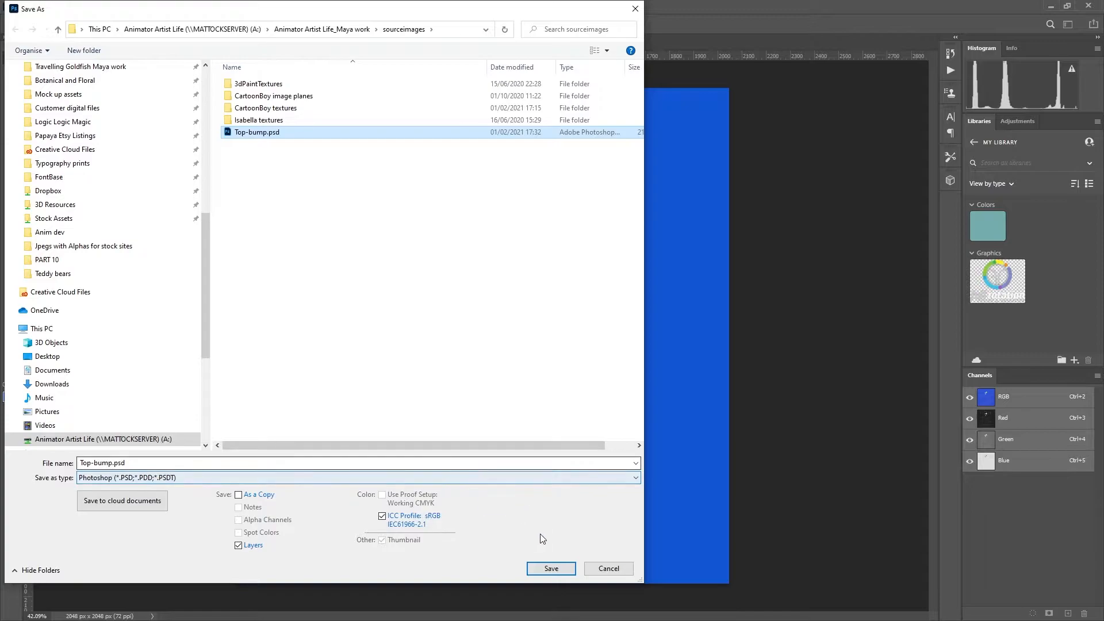
{"action": "left_click", "coordinate": [551, 570]}
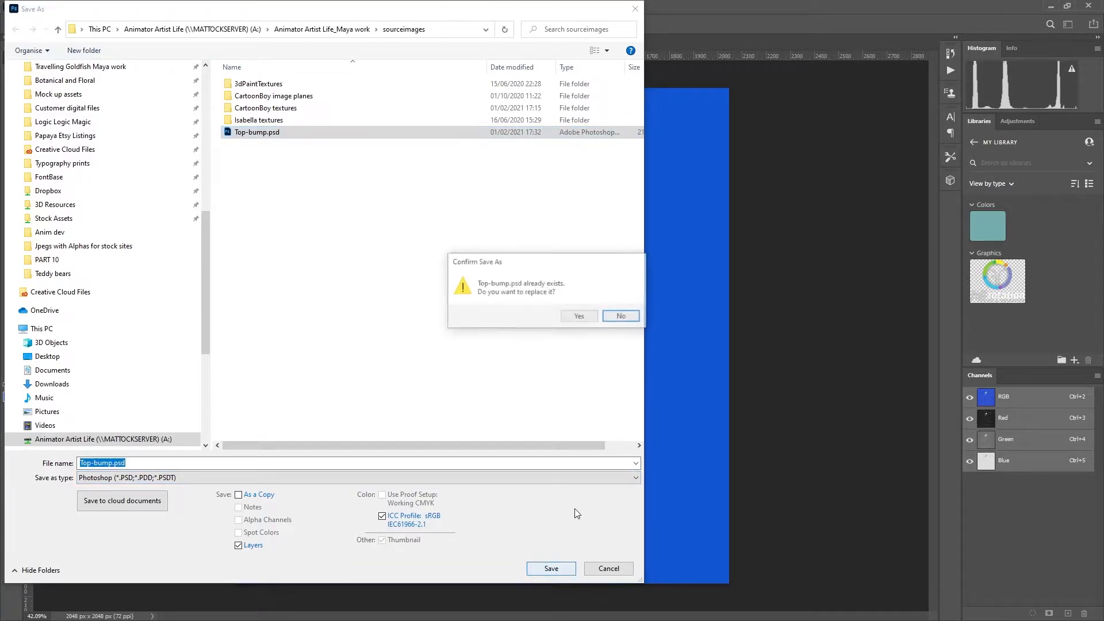
{"action": "left_click", "coordinate": [575, 318]}
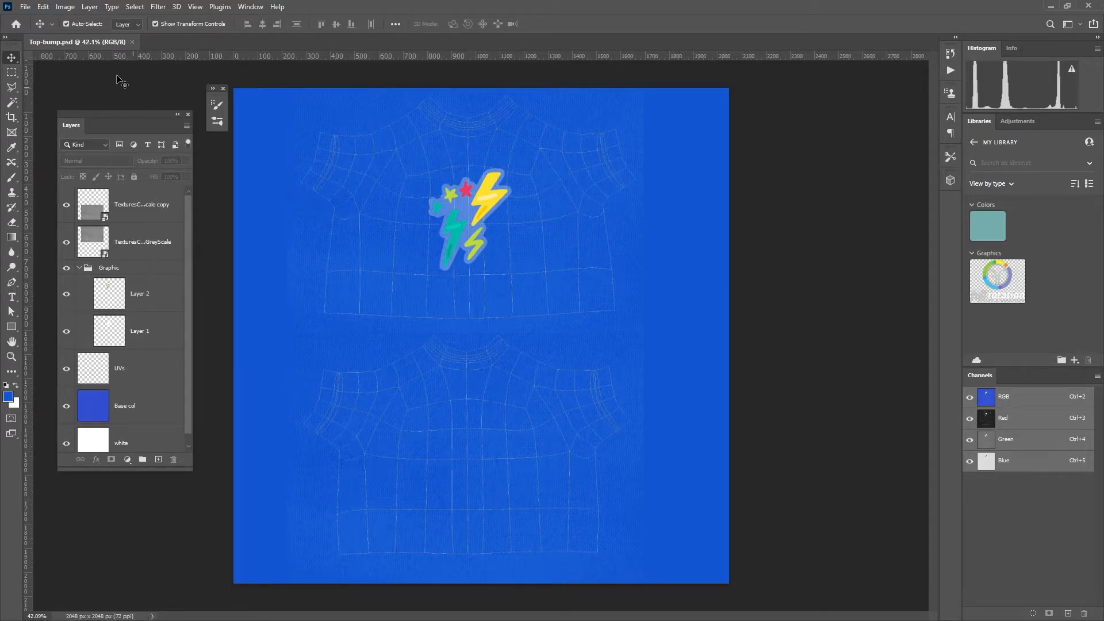
Step: Delete the Graphic layer group and hide the UVs layer
{"action": "left_click", "coordinate": [66, 268]}
{"action": "left_click_drag", "start_coordinate": [122, 271], "coordinate": [174, 459]}
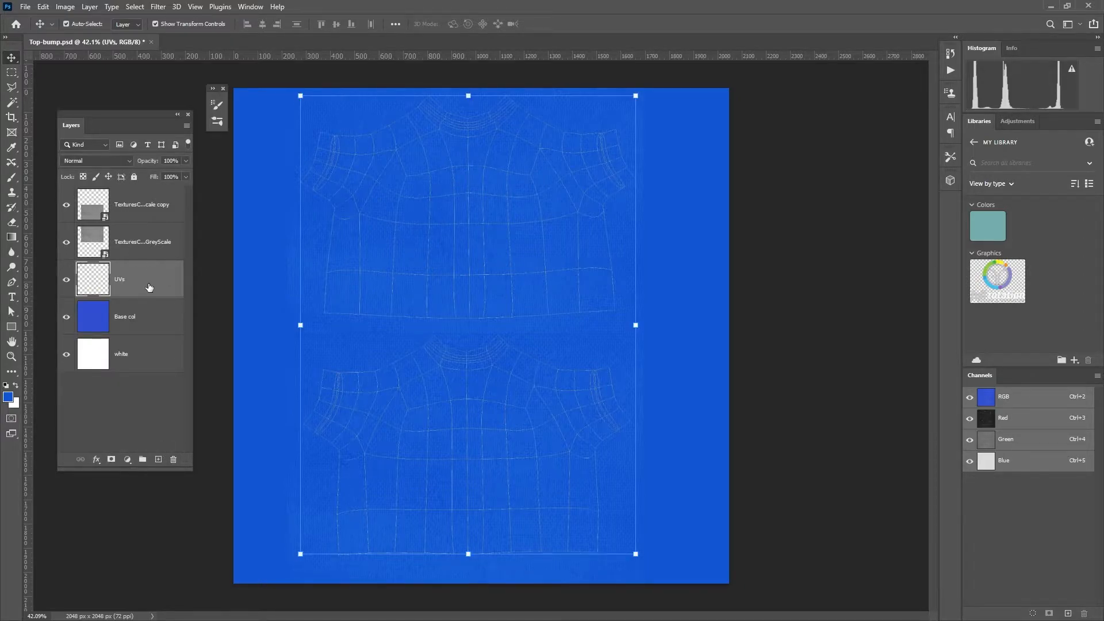
{"action": "left_click", "coordinate": [66, 280]}
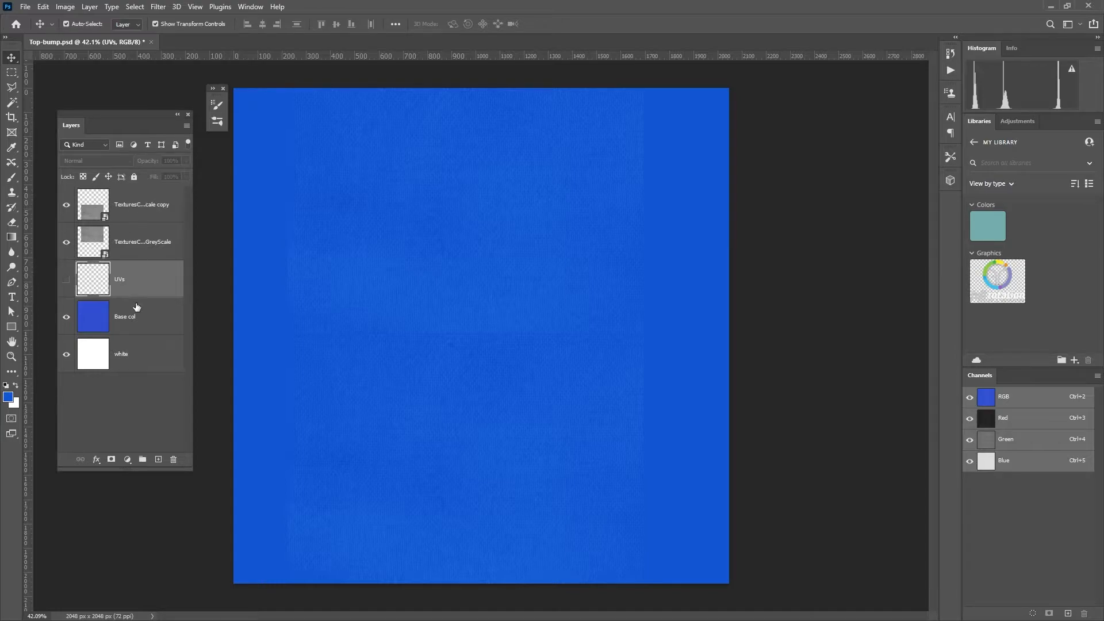
Step: Flatten the image into a single background layer, discarding the hidden layers
{"action": "left_click", "coordinate": [186, 127]}
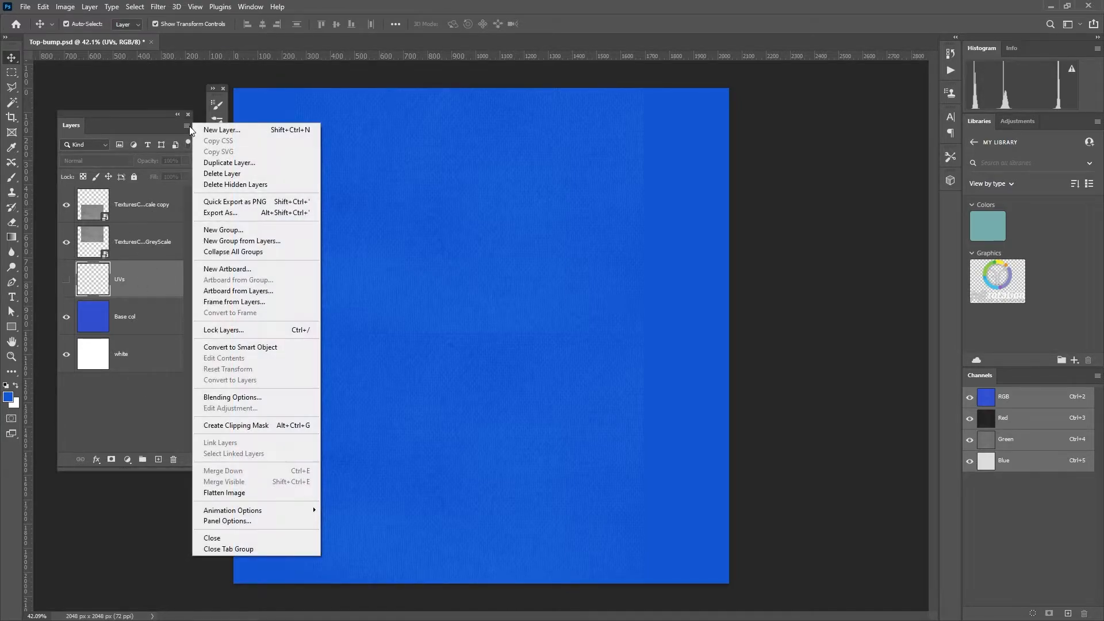
{"action": "left_click", "coordinate": [227, 492]}
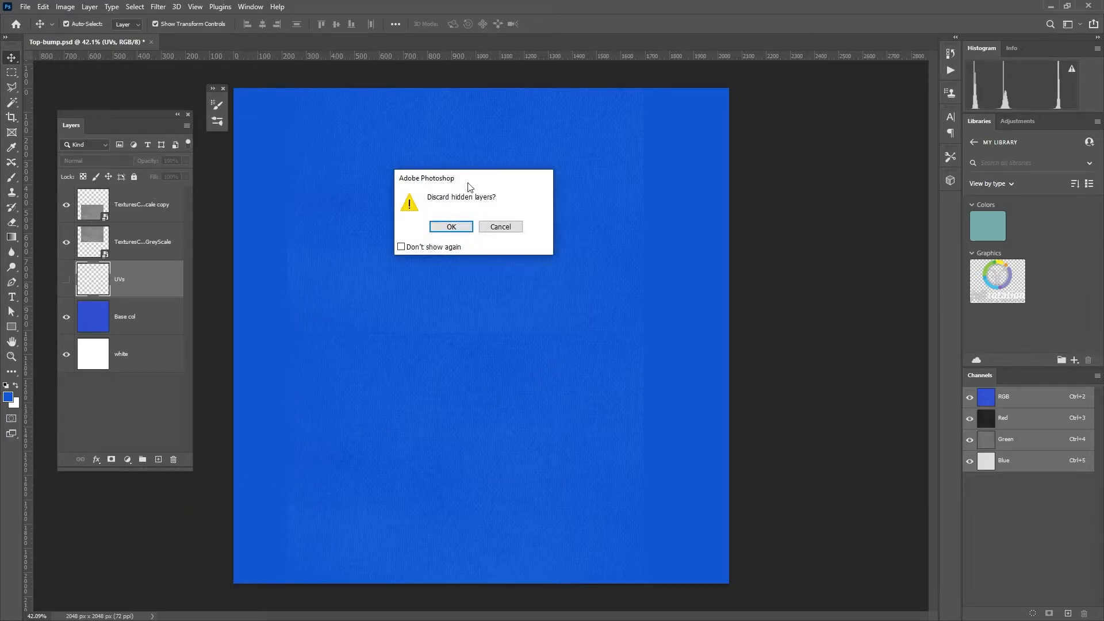
{"action": "left_click", "coordinate": [453, 227]}
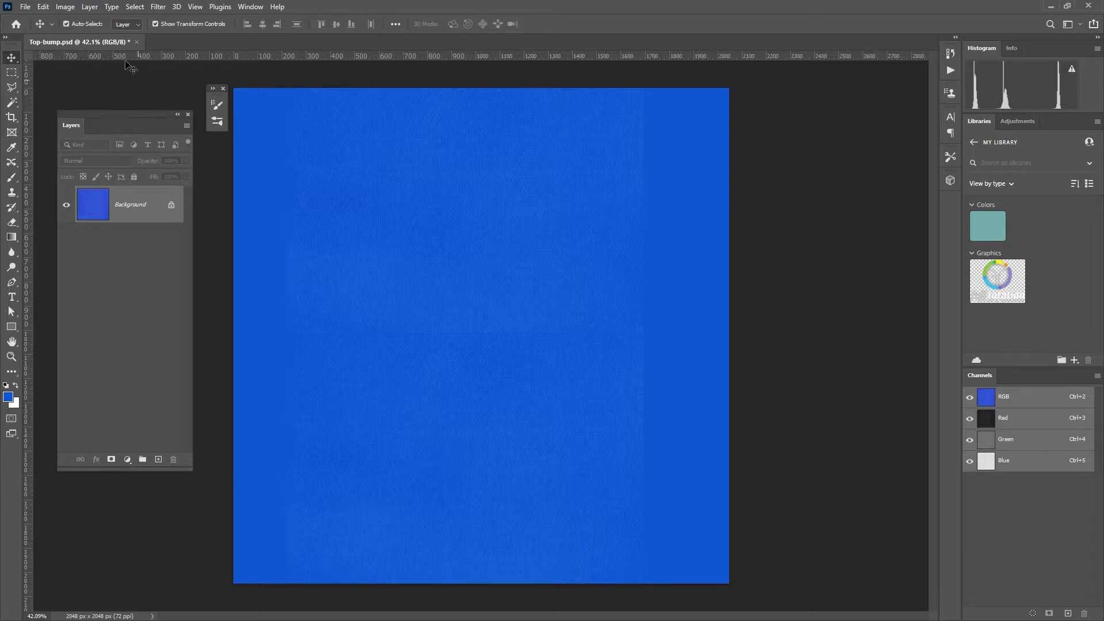
Step: Start a Black & White adjustment on the flattened fabric texture and place its dialog clear of the canvas
{"action": "left_click", "coordinate": [65, 7]}
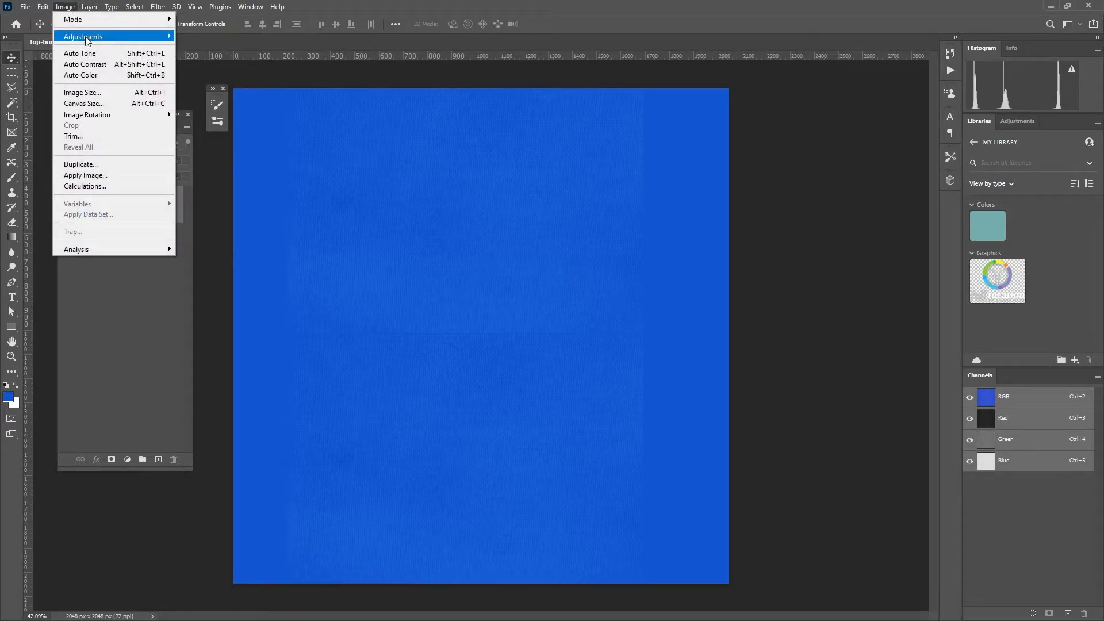
{"action": "mouse_move", "coordinate": [84, 38]}
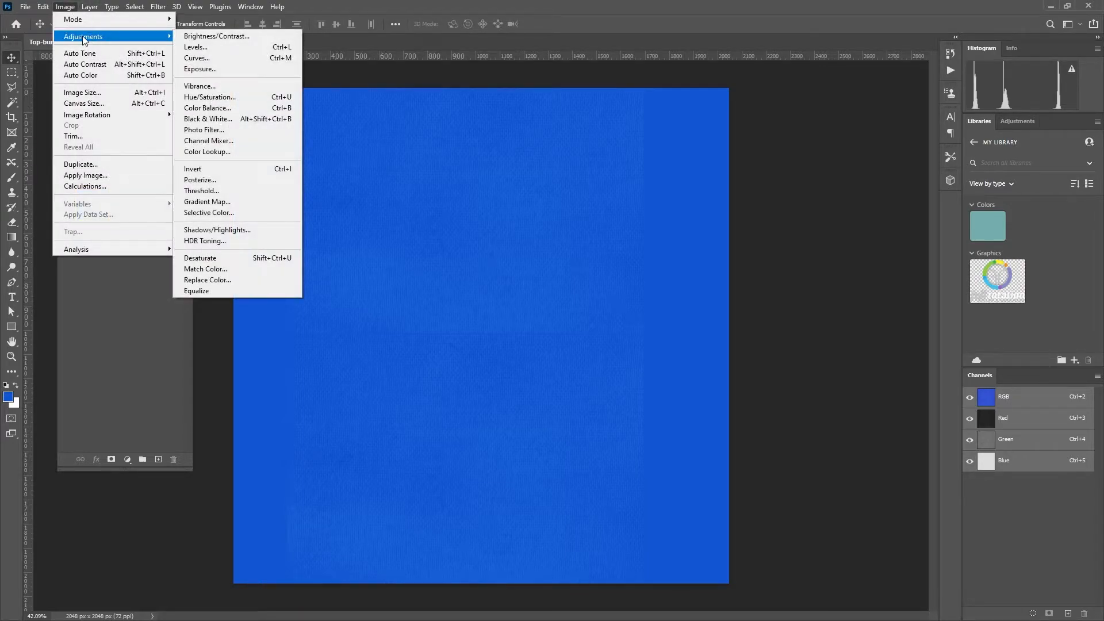
{"action": "left_click", "coordinate": [208, 119]}
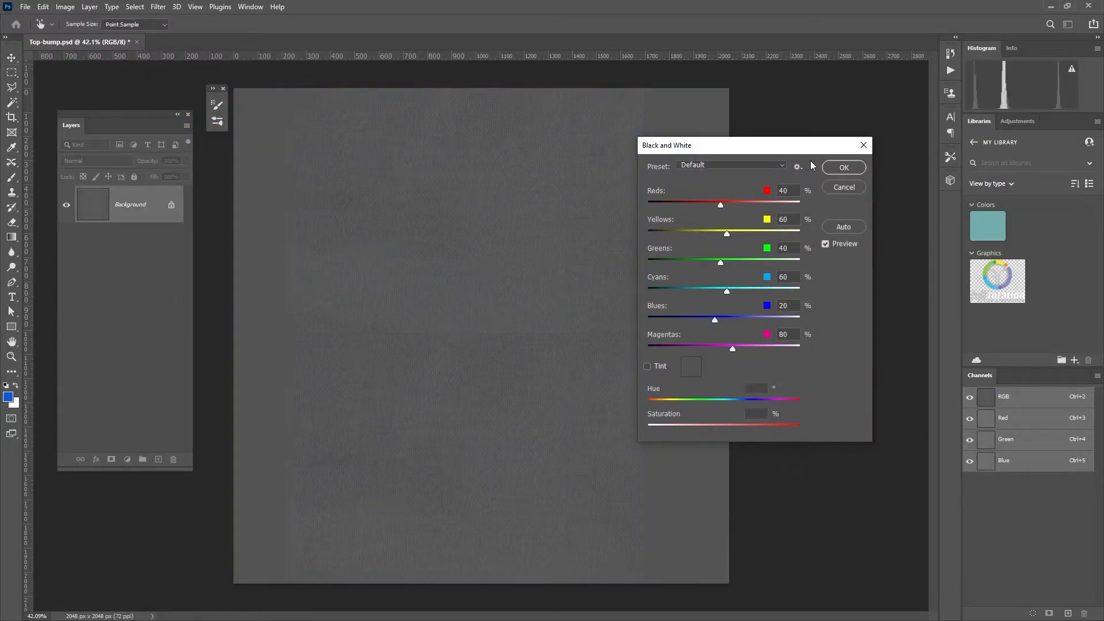
{"action": "left_click_drag", "start_coordinate": [736, 151], "coordinate": [814, 150]}
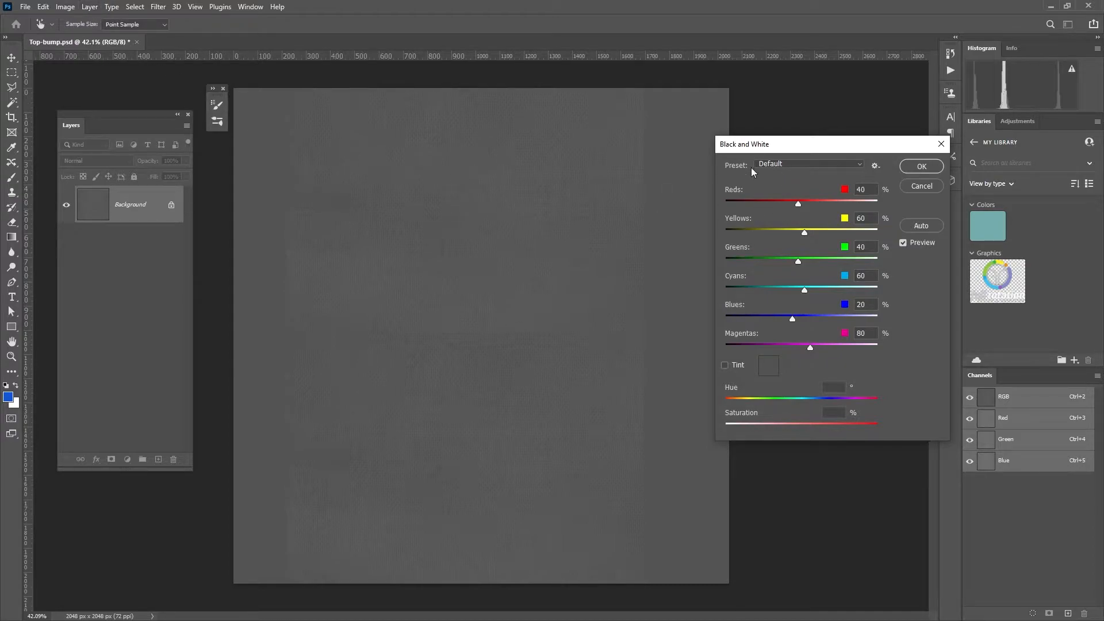
Step: Try the Darker, High Contrast Blue Filter, Maximum Black and Red Filter presets for the Black & White adjustment
{"action": "left_click", "coordinate": [782, 169]}
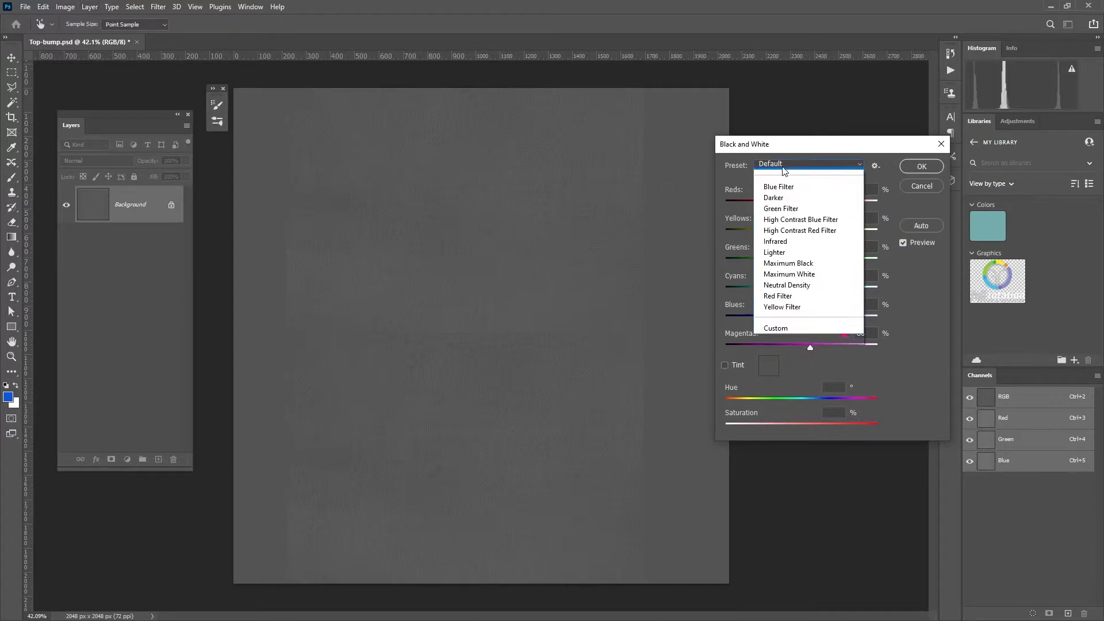
{"action": "left_click", "coordinate": [784, 205]}
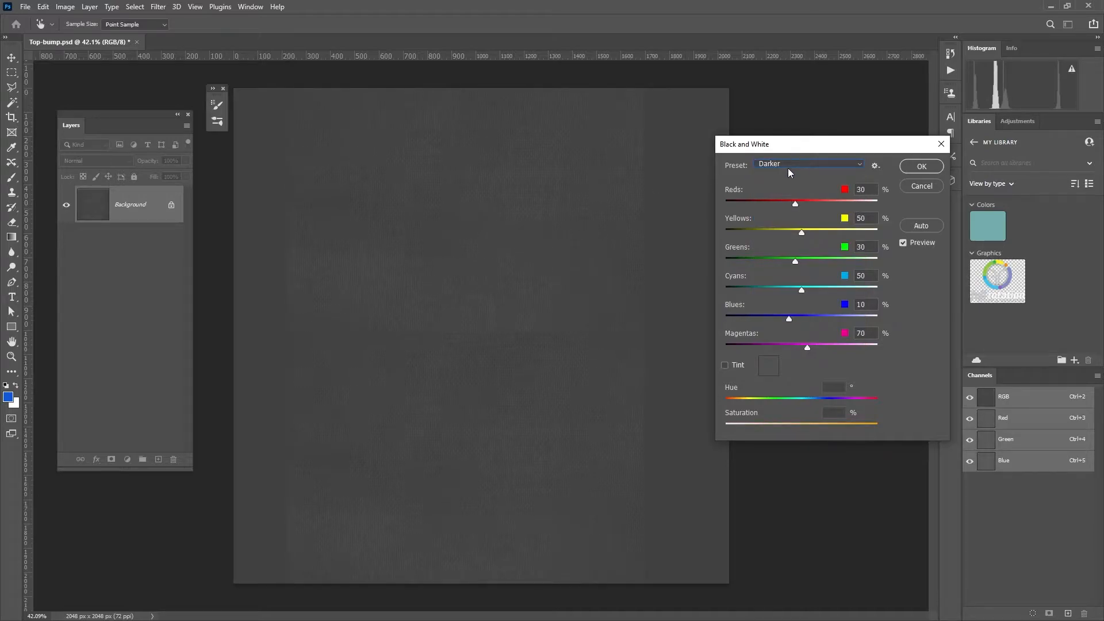
{"action": "left_click", "coordinate": [793, 165]}
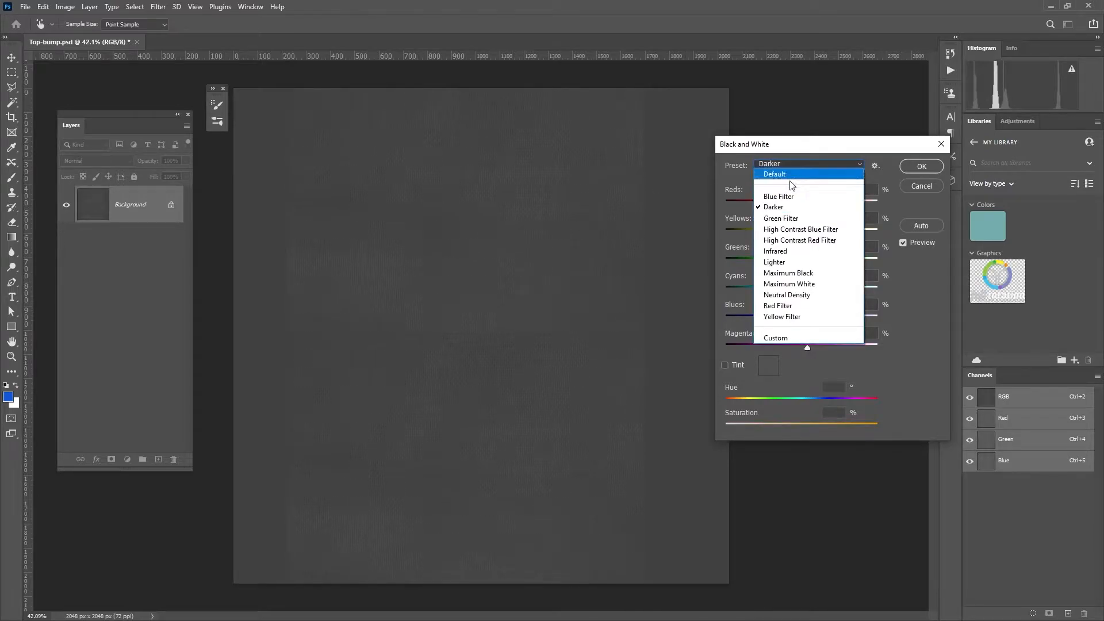
{"action": "left_click", "coordinate": [786, 229]}
{"action": "left_click", "coordinate": [784, 164]}
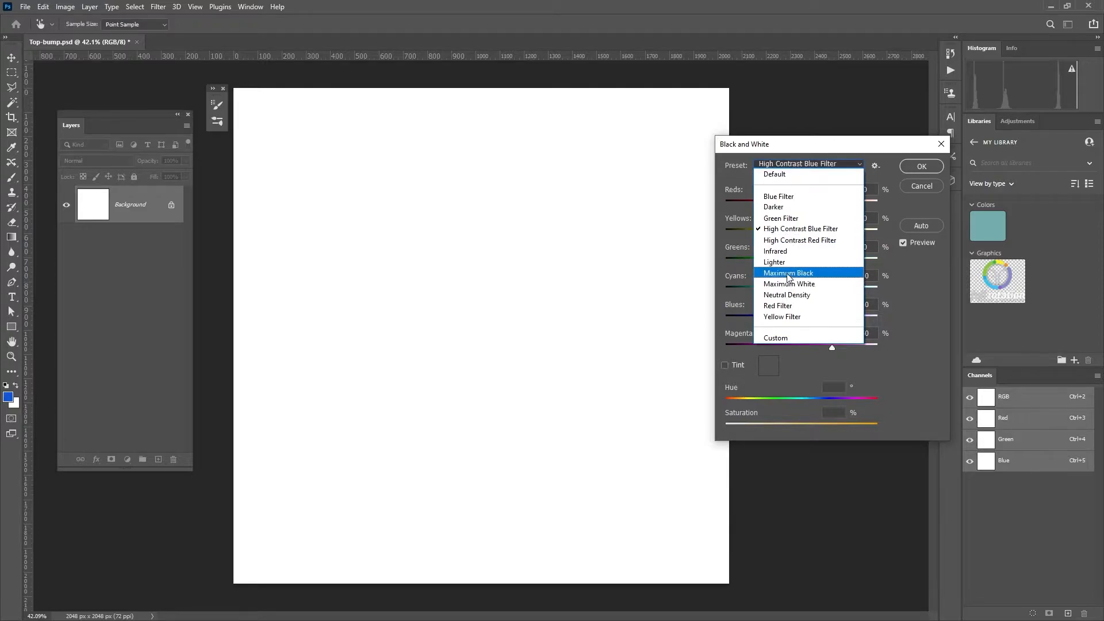
{"action": "left_click", "coordinate": [796, 275]}
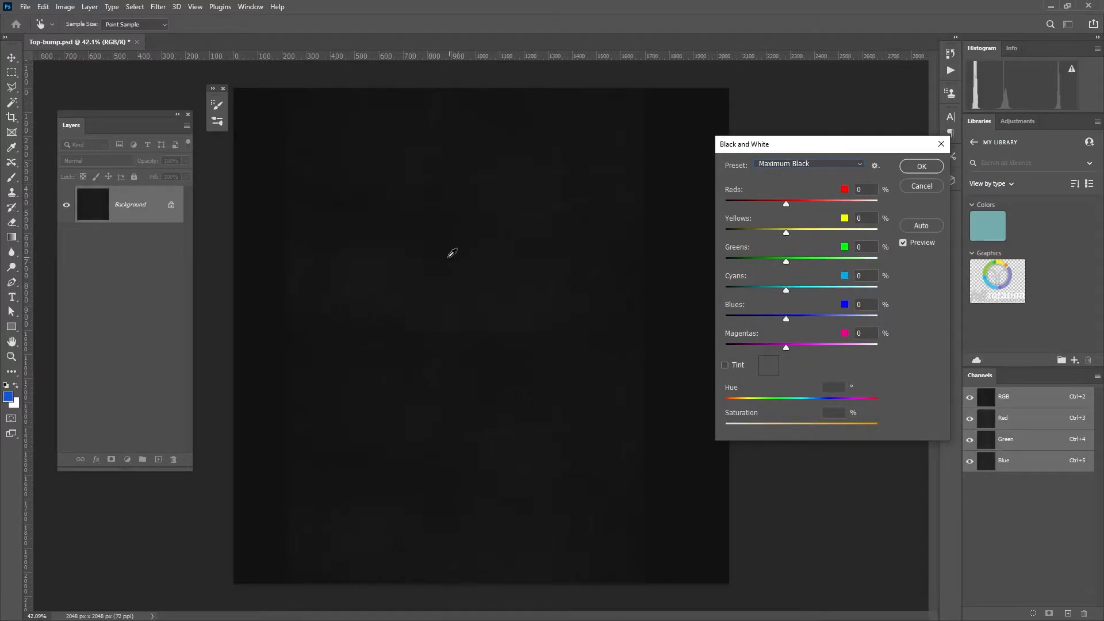
{"action": "left_click", "coordinate": [816, 164]}
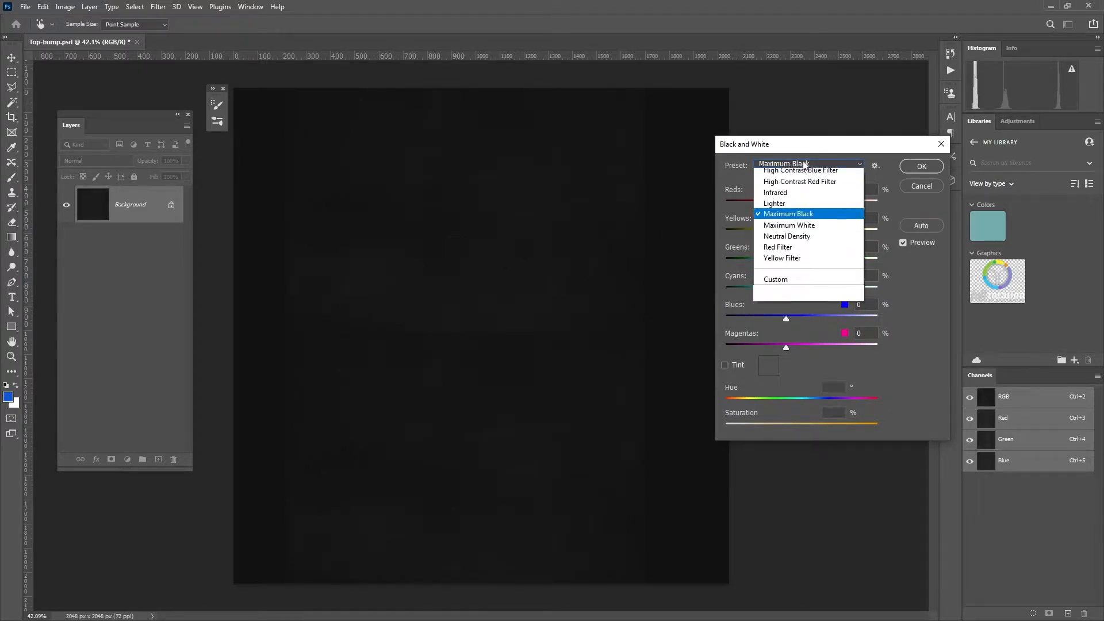
{"action": "left_click", "coordinate": [785, 174]}
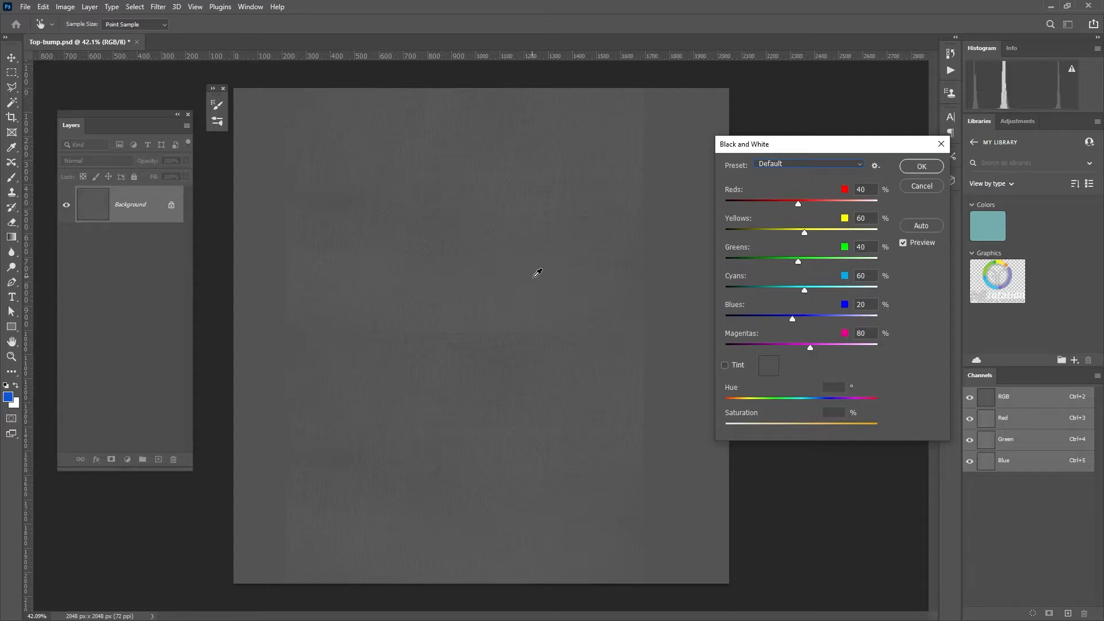
{"action": "left_click", "coordinate": [800, 164]}
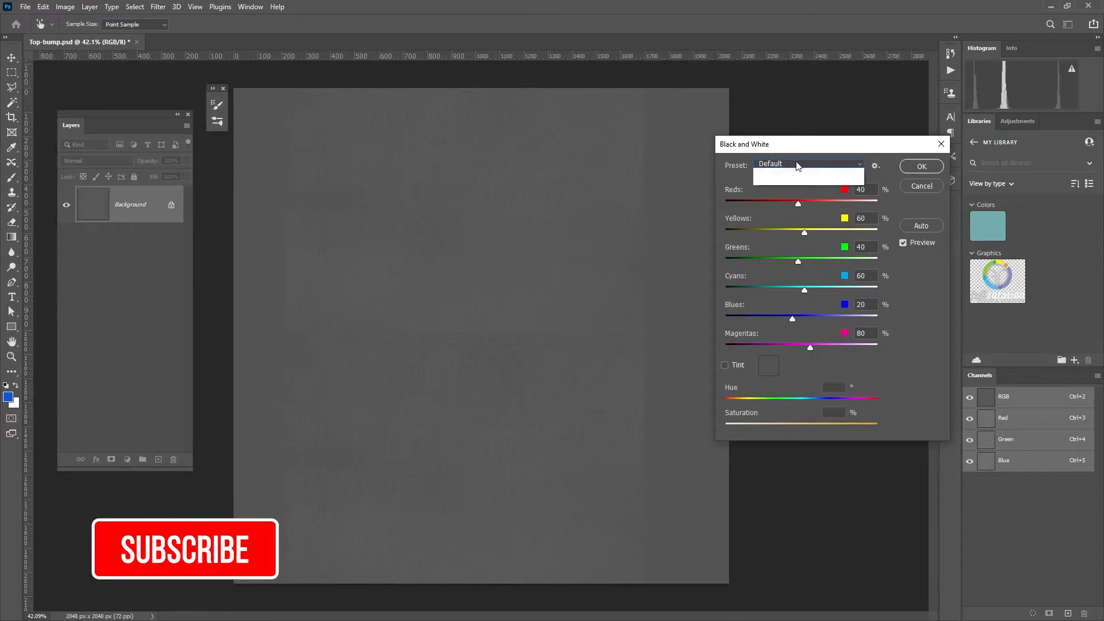
{"action": "left_click", "coordinate": [799, 271]}
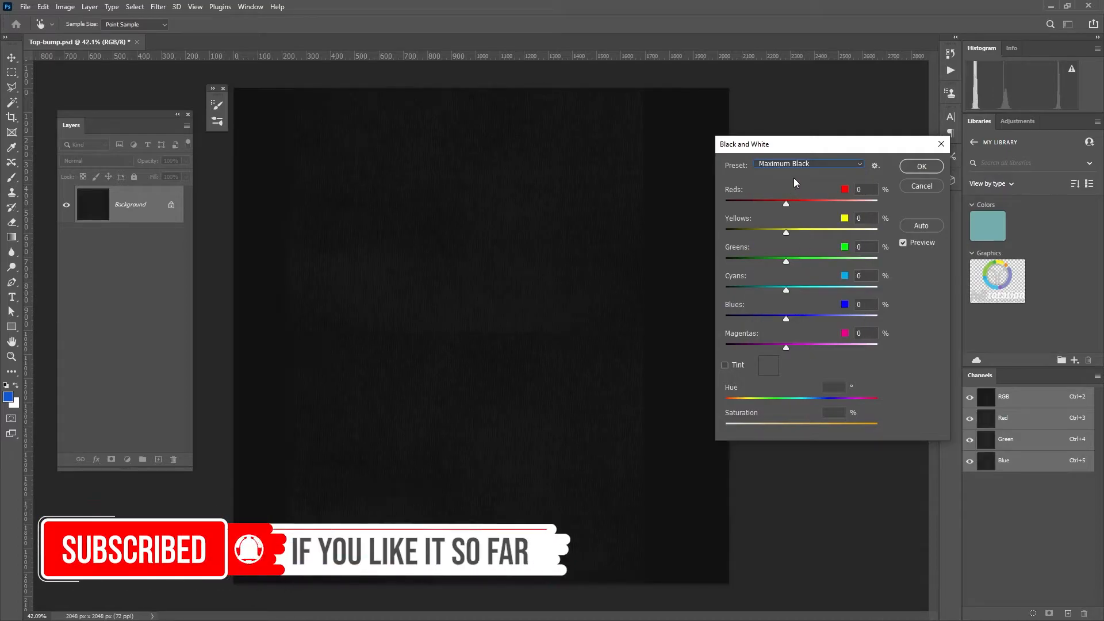
{"action": "left_click", "coordinate": [789, 163]}
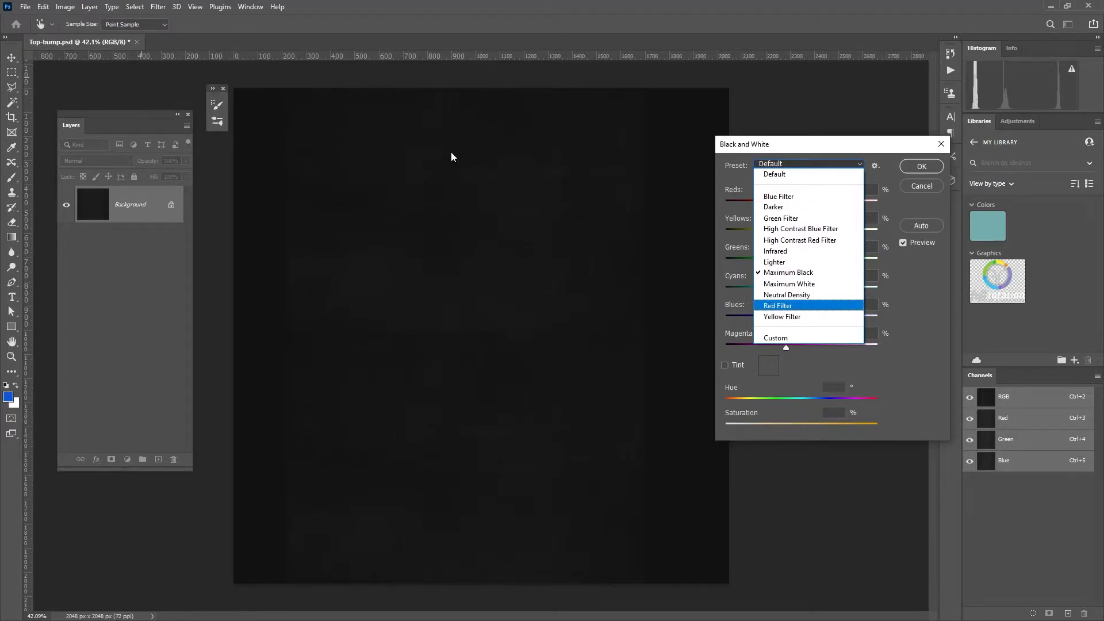
{"action": "left_click", "coordinate": [781, 306]}
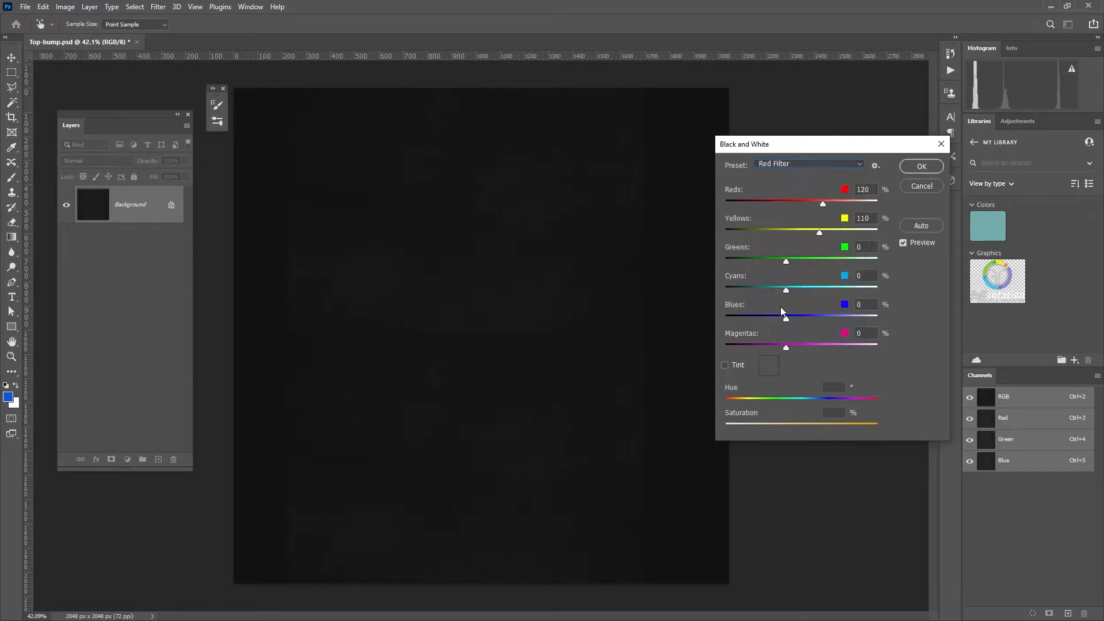
Step: Apply the Black & White adjustment from the Default preset with Blues lowered to 11%
{"action": "left_click", "coordinate": [790, 163]}
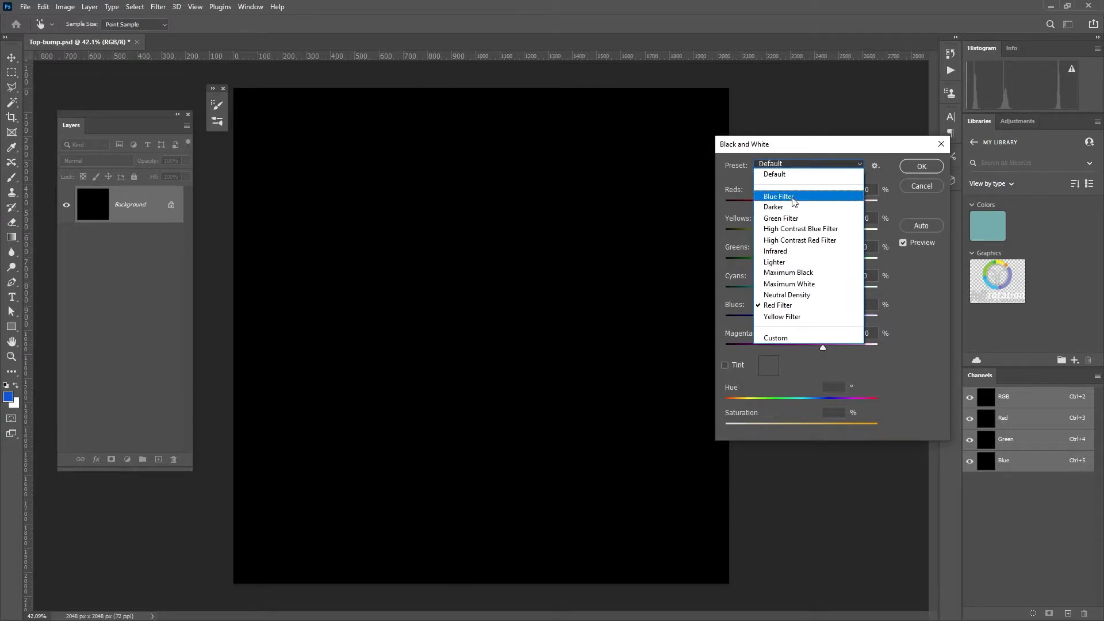
{"action": "left_click", "coordinate": [784, 175]}
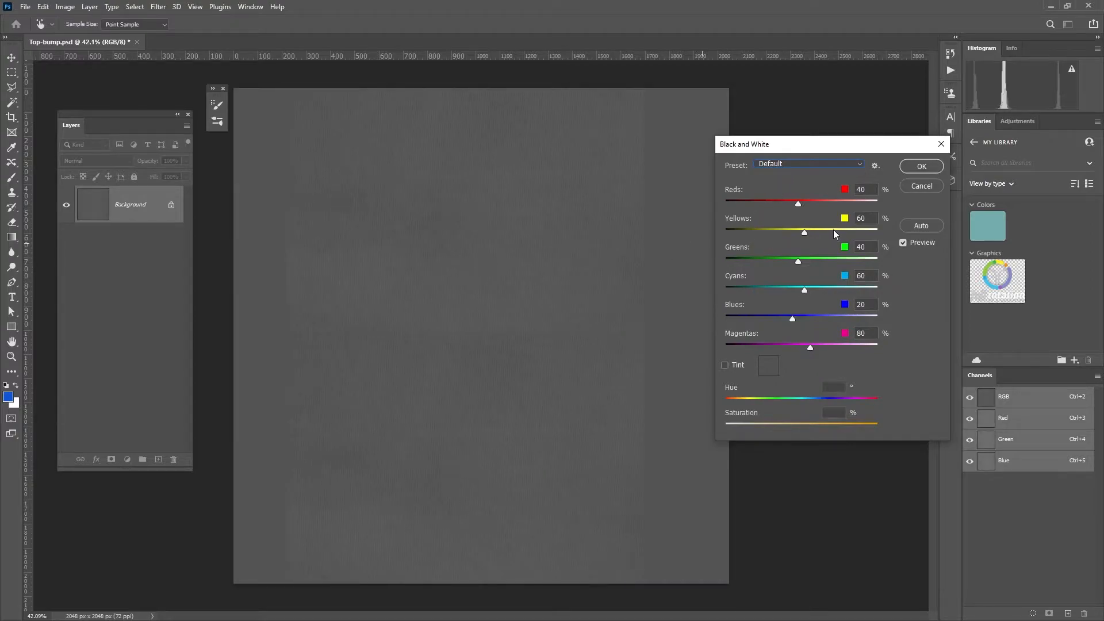
{"action": "left_click_drag", "start_coordinate": [792, 319], "coordinate": [790, 319]}
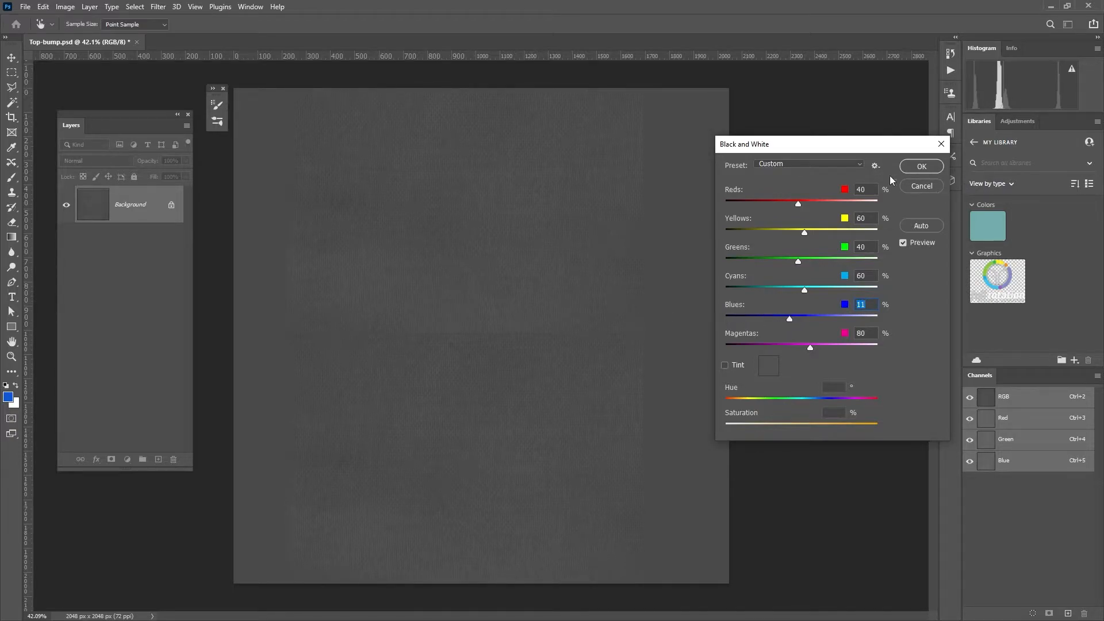
{"action": "left_click", "coordinate": [923, 169]}
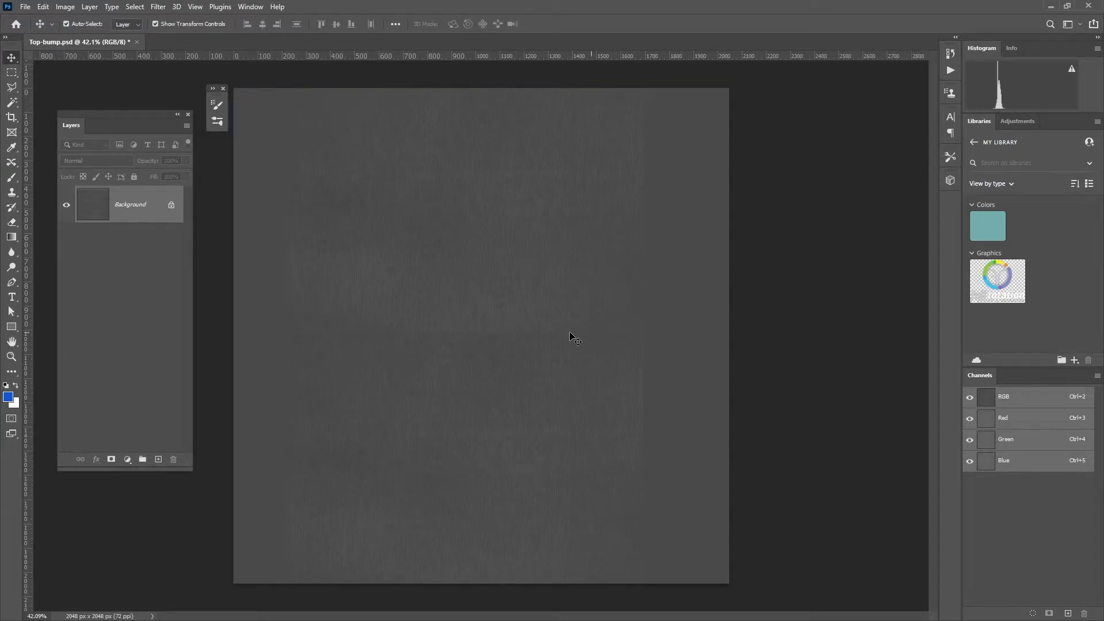
Step: Convert the image's color mode to Grayscale, discarding the color information
{"action": "left_click", "coordinate": [65, 7]}
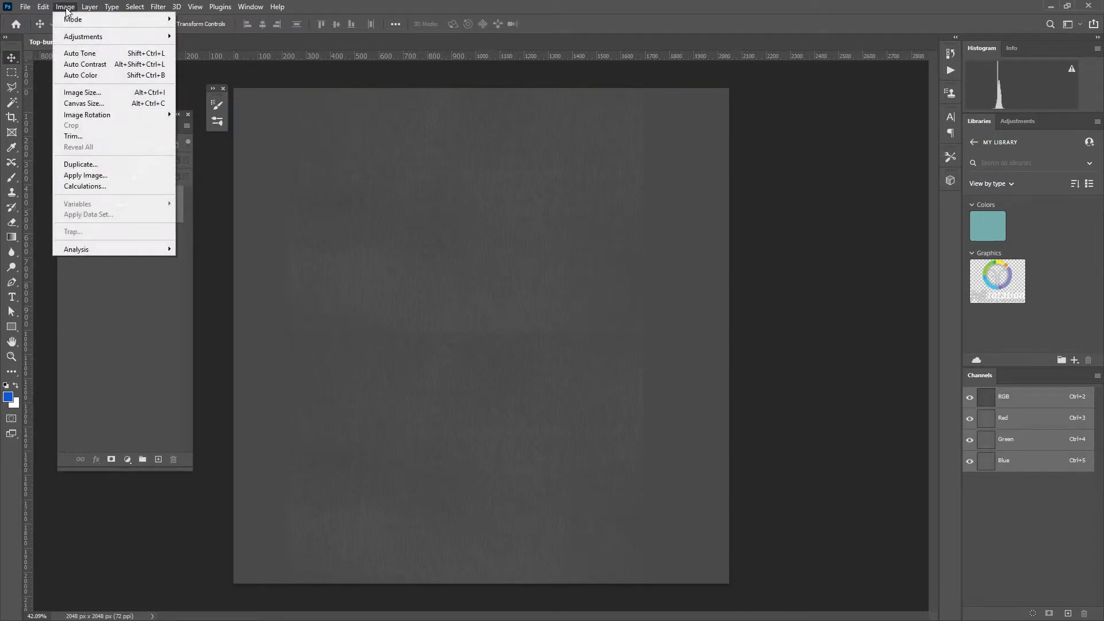
{"action": "mouse_move", "coordinate": [90, 27]}
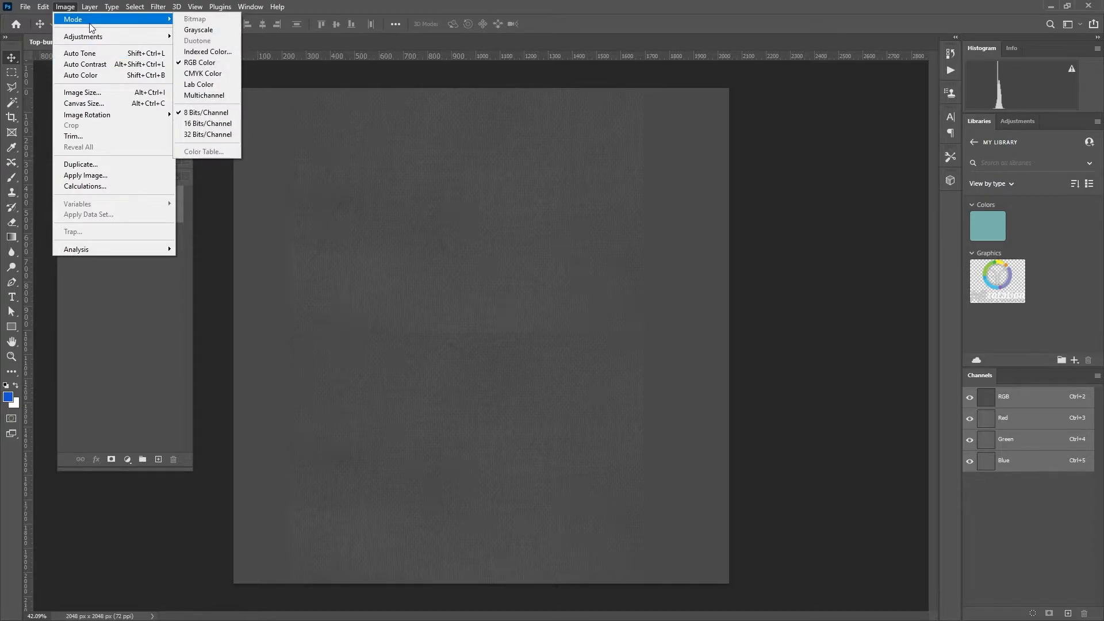
{"action": "left_click", "coordinate": [204, 31]}
{"action": "left_click", "coordinate": [452, 245]}
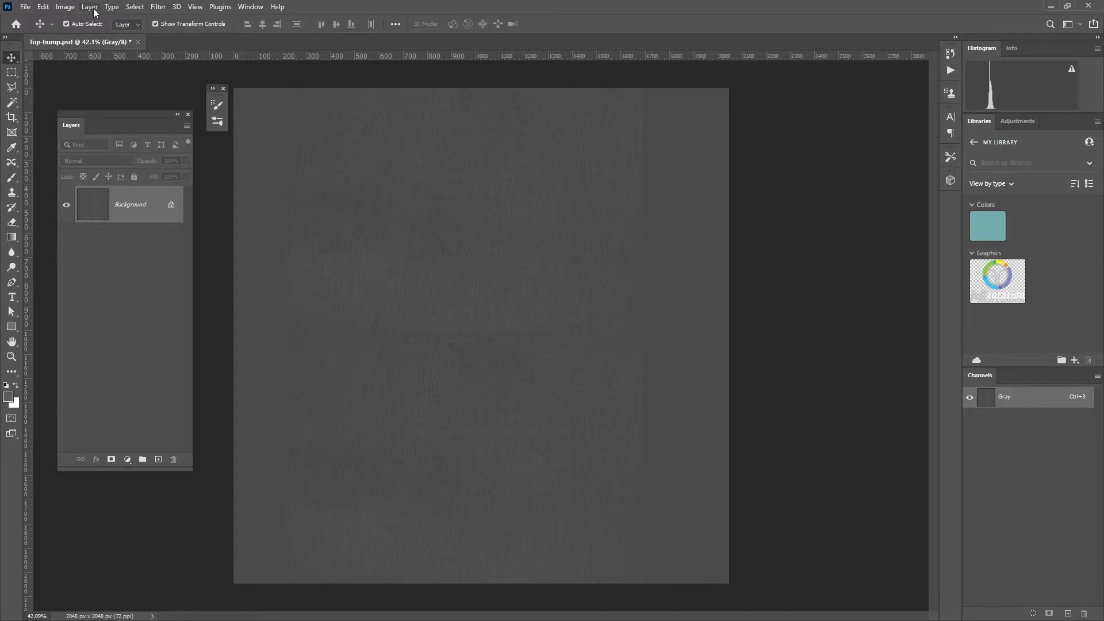
{"action": "left_click", "coordinate": [65, 6]}
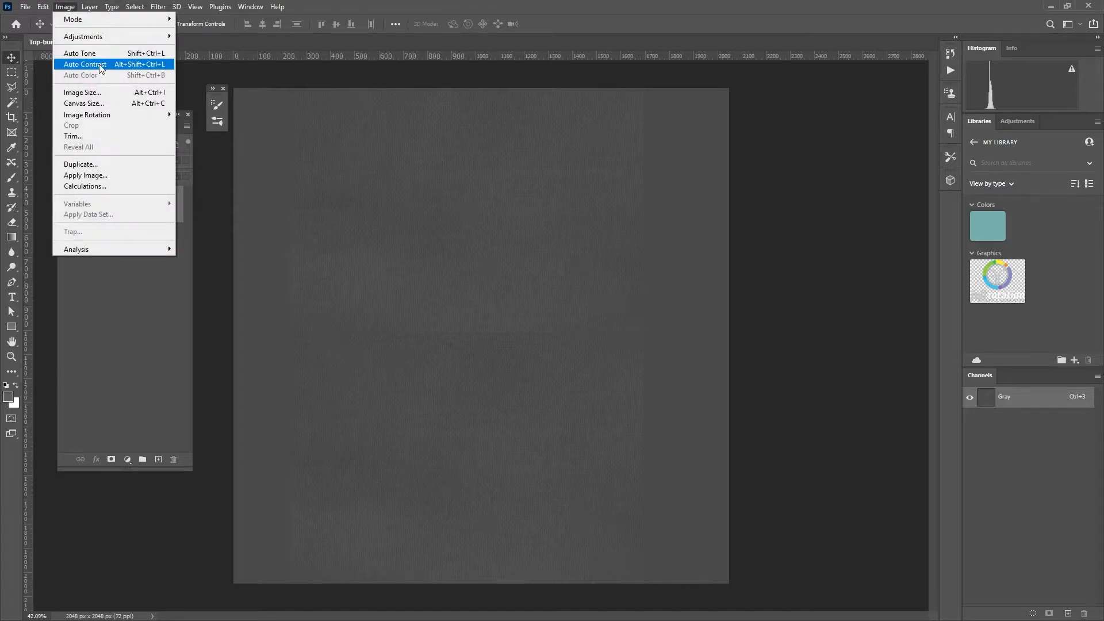
{"action": "mouse_move", "coordinate": [98, 37]}
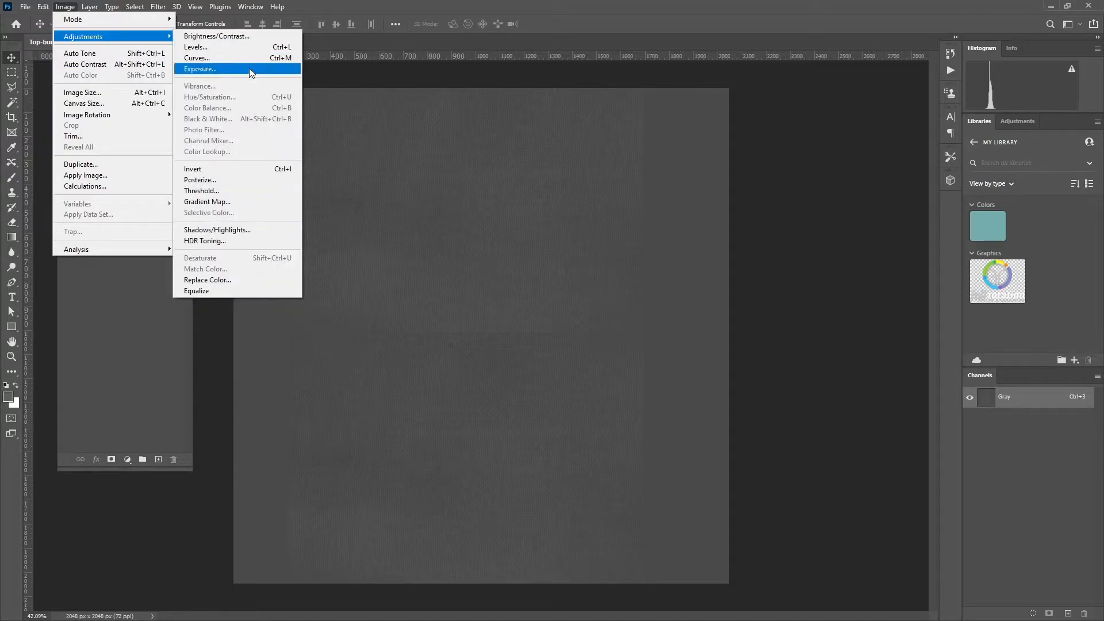
{"action": "left_click", "coordinate": [207, 59]}
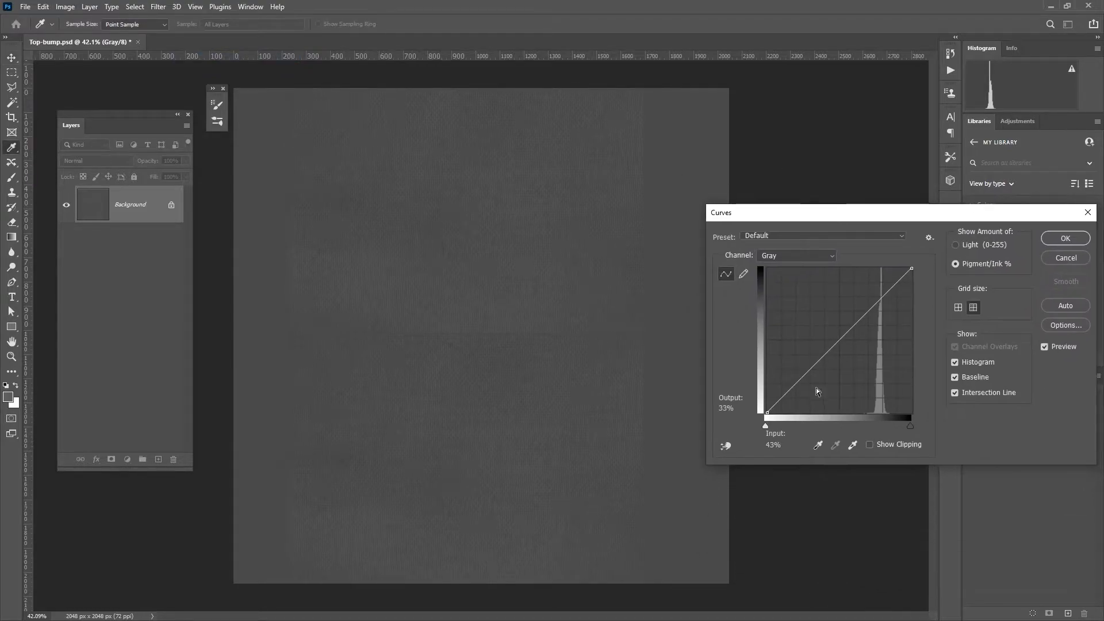
{"action": "mouse_move", "coordinate": [794, 385]}
{"action": "left_mouse_down"}
{"action": "mouse_move", "coordinate": [776, 400]}
{"action": "mouse_move", "coordinate": [789, 382]}
{"action": "left_mouse_up"}
{"action": "left_click_drag", "start_coordinate": [877, 296], "coordinate": [850, 318]}
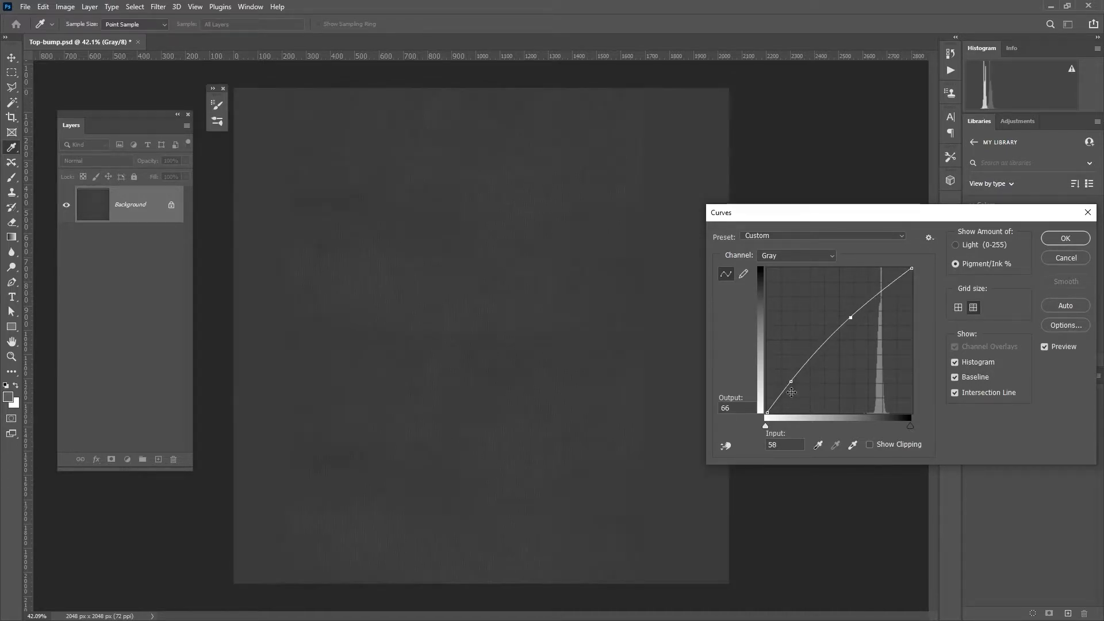
{"action": "mouse_move", "coordinate": [790, 381]}
{"action": "left_mouse_down"}
{"action": "mouse_move", "coordinate": [785, 371]}
{"action": "mouse_move", "coordinate": [800, 391]}
{"action": "mouse_move", "coordinate": [777, 397]}
{"action": "mouse_move", "coordinate": [797, 390]}
{"action": "left_mouse_up"}
{"action": "left_click_drag", "start_coordinate": [855, 317], "coordinate": [876, 306]}
{"action": "left_click", "coordinate": [1065, 257]}
Step: Start a Levels adjustment on the grayscale fabric texture and try input levels of 39 for black and 151 for white
{"action": "left_click", "coordinate": [67, 7]}
{"action": "mouse_move", "coordinate": [92, 39]}
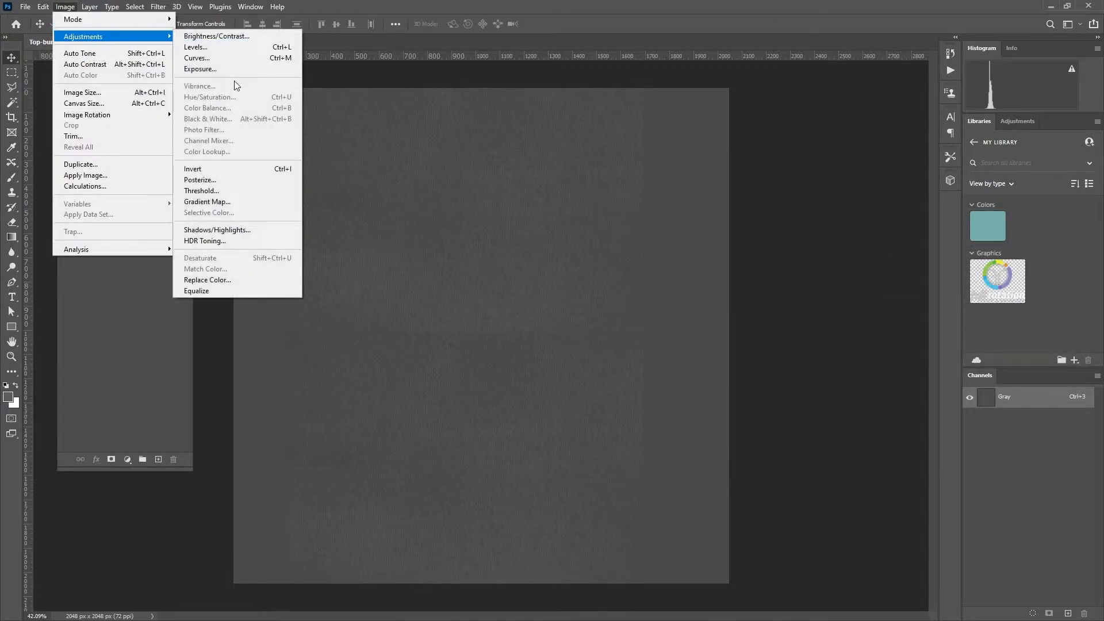
{"action": "left_click", "coordinate": [201, 48]}
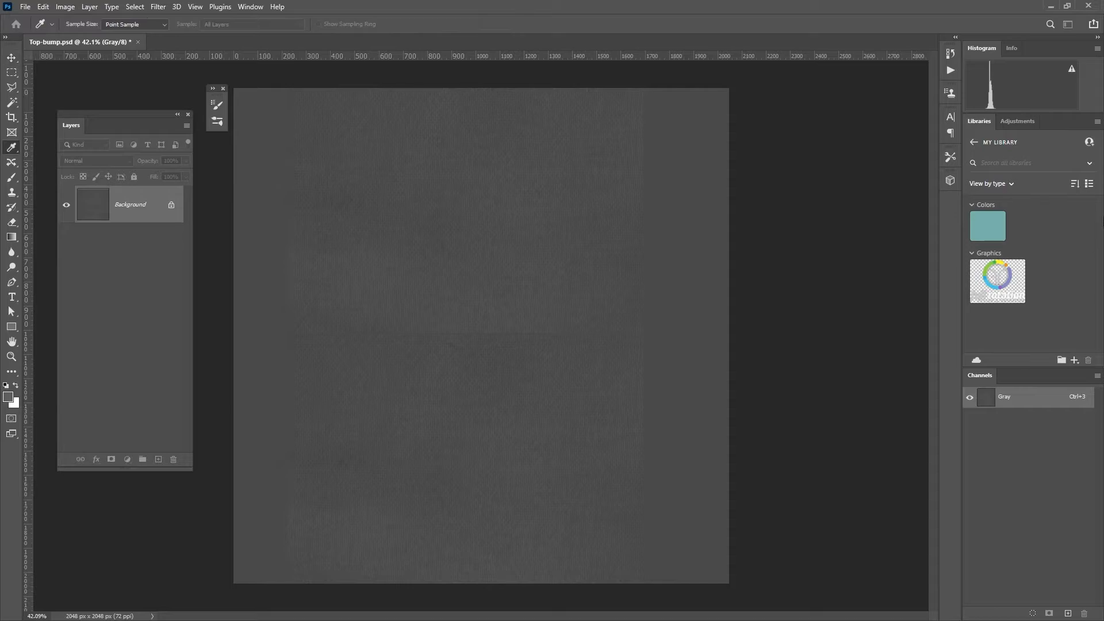
{"action": "left_click_drag", "start_coordinate": [903, 327], "coordinate": [802, 207]}
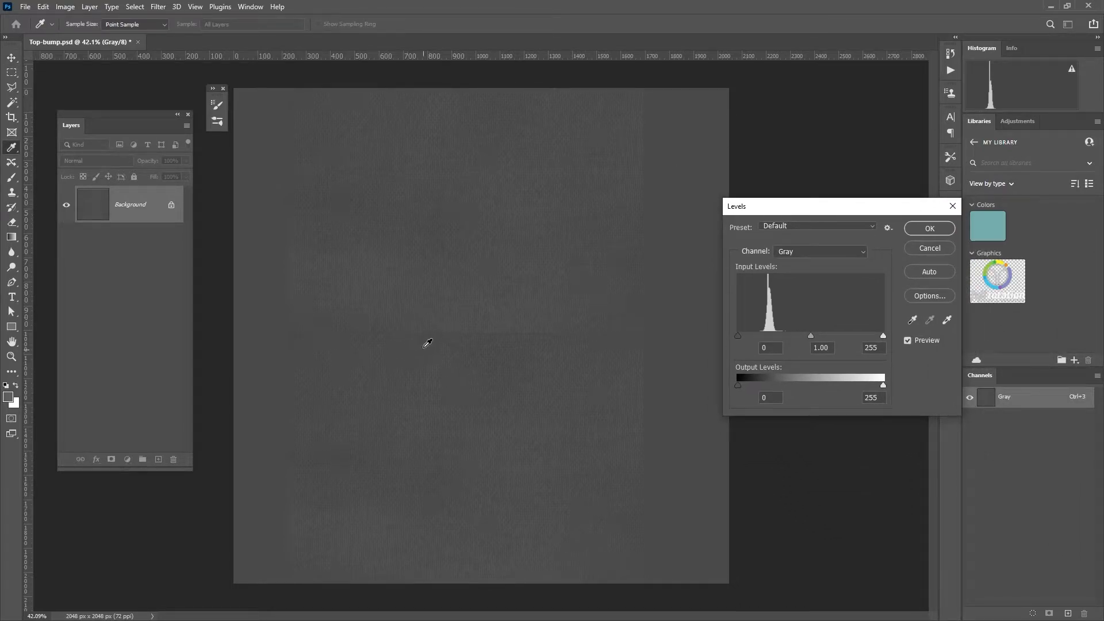
{"action": "left_click_drag", "start_coordinate": [739, 336], "coordinate": [747, 337]}
{"action": "left_click_drag", "start_coordinate": [883, 335], "coordinate": [853, 337]}
{"action": "left_click_drag", "start_coordinate": [747, 340], "coordinate": [760, 337]}
{"action": "left_click_drag", "start_coordinate": [851, 334], "coordinate": [823, 339]}
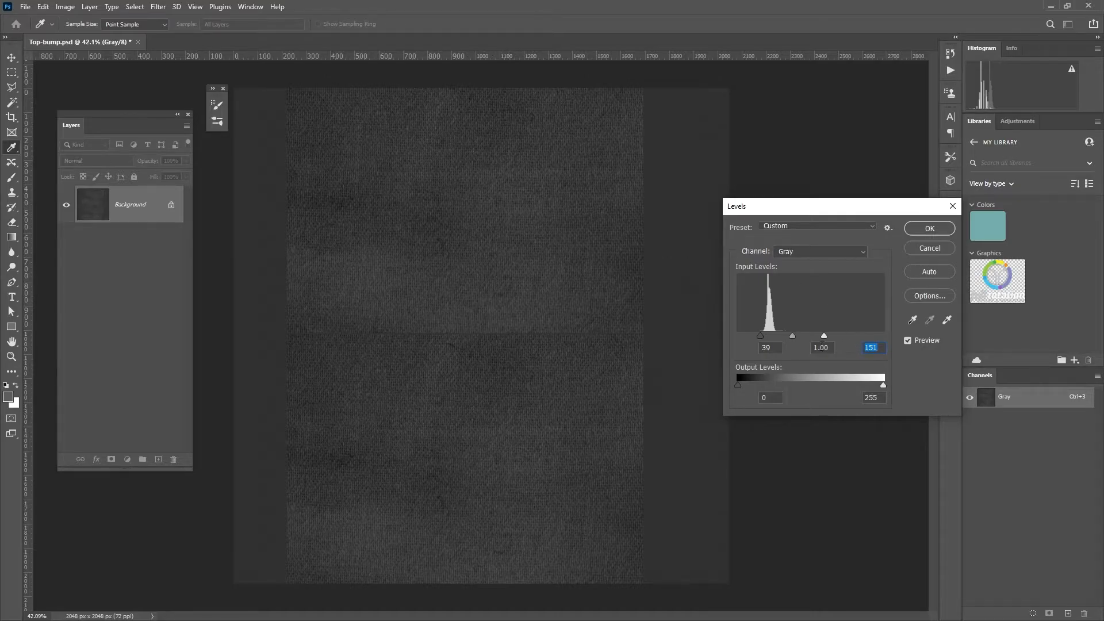
Step: Set the Levels input values to 10 for black and 227 for white, compare with the original, and apply the adjustment
{"action": "left_click_drag", "start_coordinate": [825, 336], "coordinate": [870, 336]}
{"action": "left_click_drag", "start_coordinate": [760, 335], "coordinate": [741, 336]}
{"action": "left_click_drag", "start_coordinate": [867, 336], "coordinate": [866, 336]}
{"action": "left_click_drag", "start_coordinate": [740, 336], "coordinate": [805, 336]}
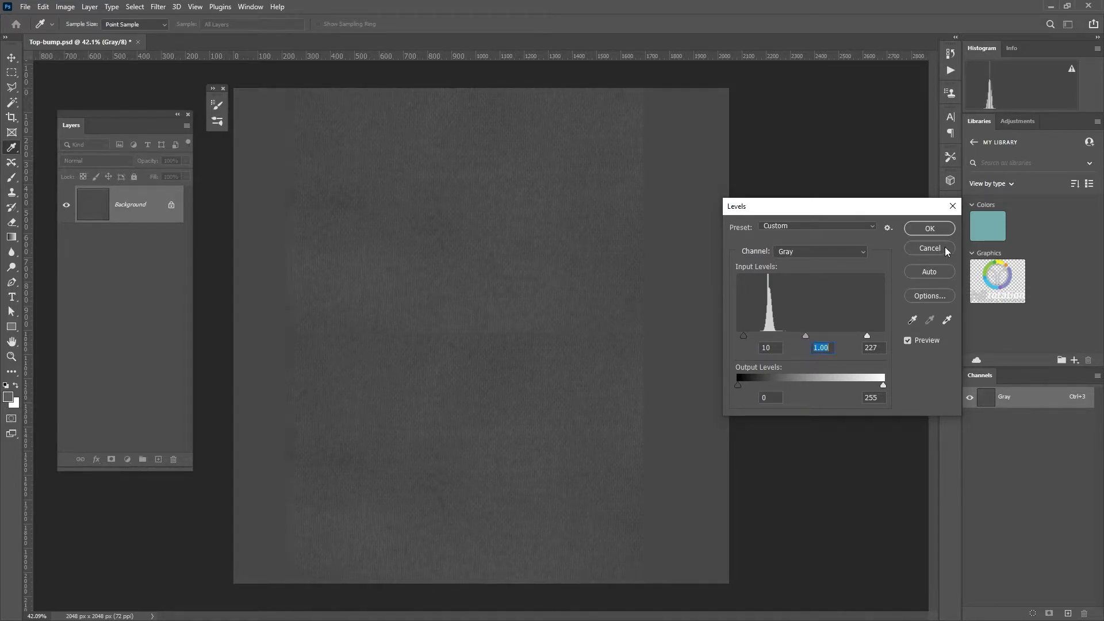
{"action": "left_click", "coordinate": [908, 341]}
{"action": "left_click", "coordinate": [930, 229]}
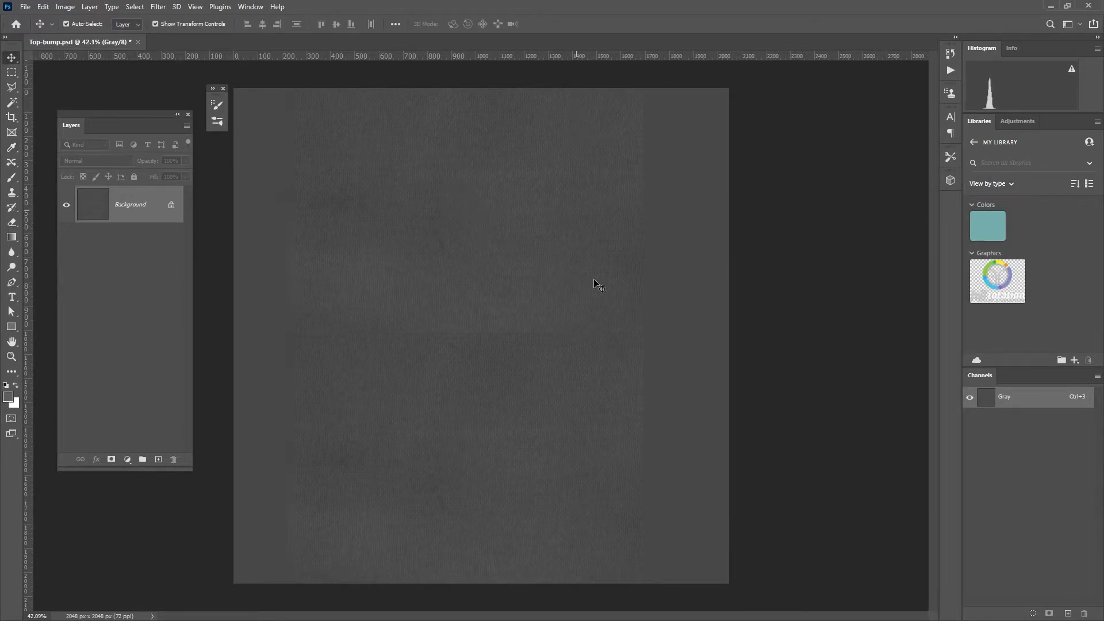
Step: Export the bump texture as Top-bump.png into the CartoonBoy textures folder
{"action": "left_click", "coordinate": [25, 7]}
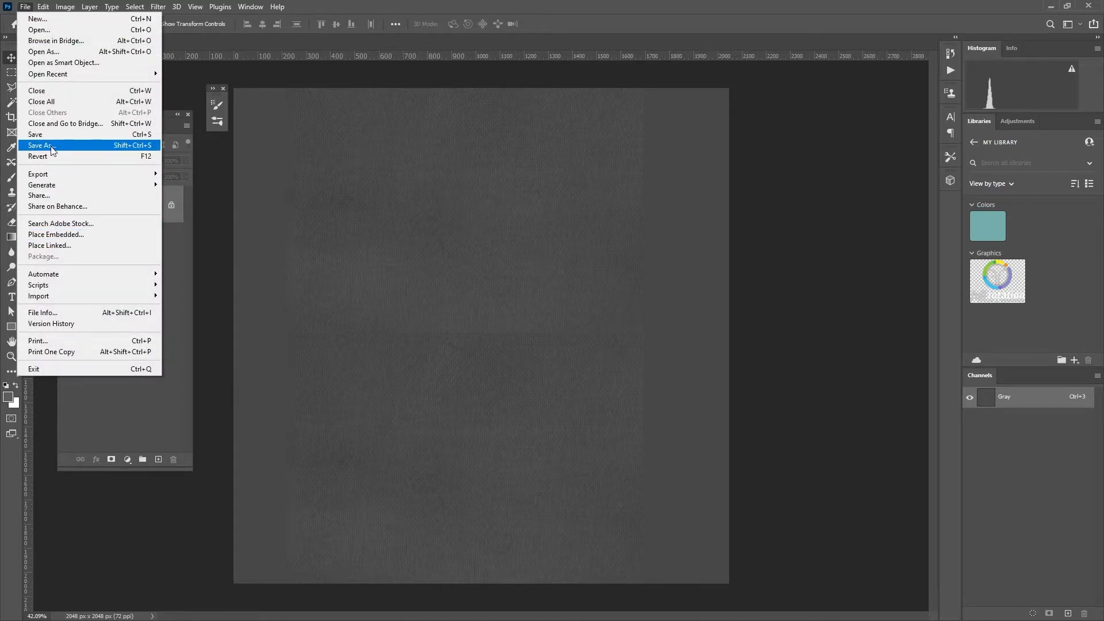
{"action": "mouse_move", "coordinate": [164, 176]}
{"action": "left_click", "coordinate": [224, 174]}
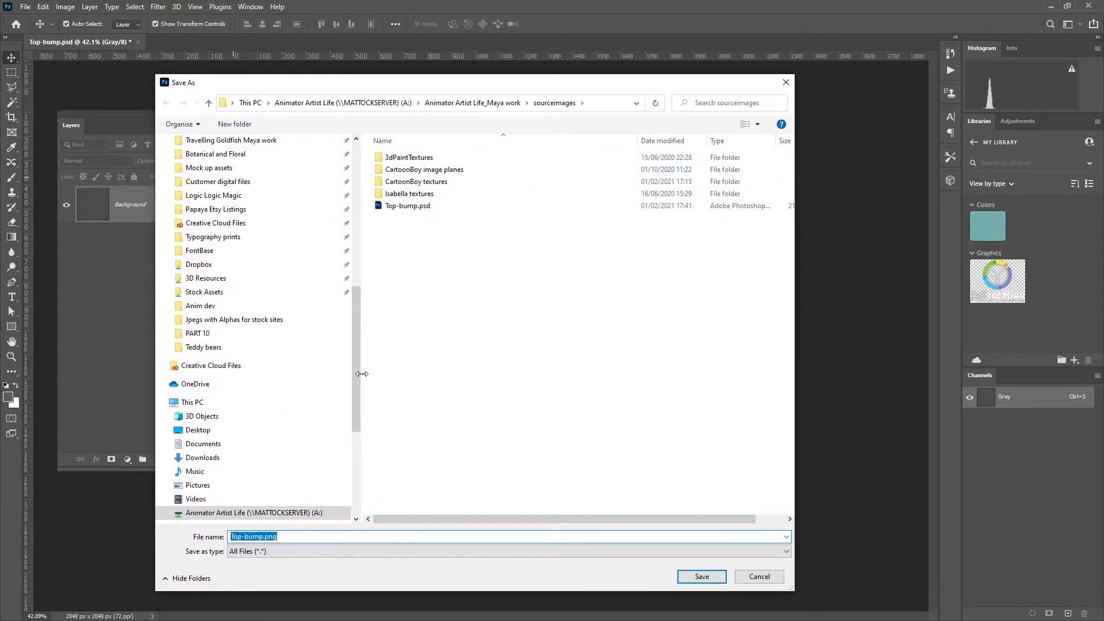
{"action": "double_click", "coordinate": [416, 182]}
{"action": "left_click", "coordinate": [253, 536]}
{"action": "double_click", "coordinate": [238, 537]}
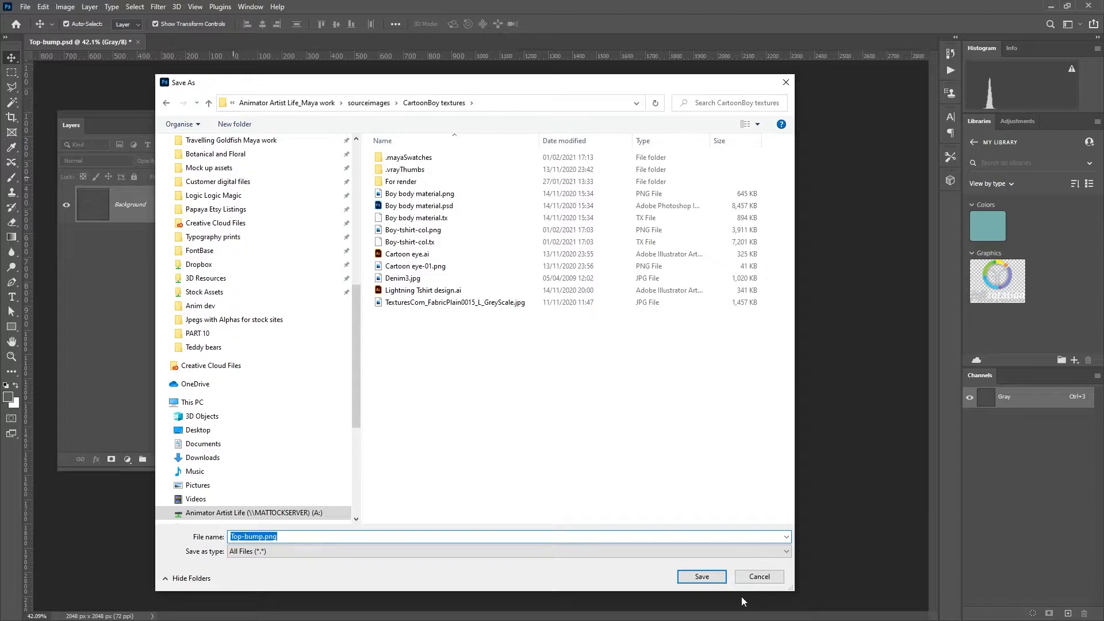
{"action": "left_click", "coordinate": [709, 582]}
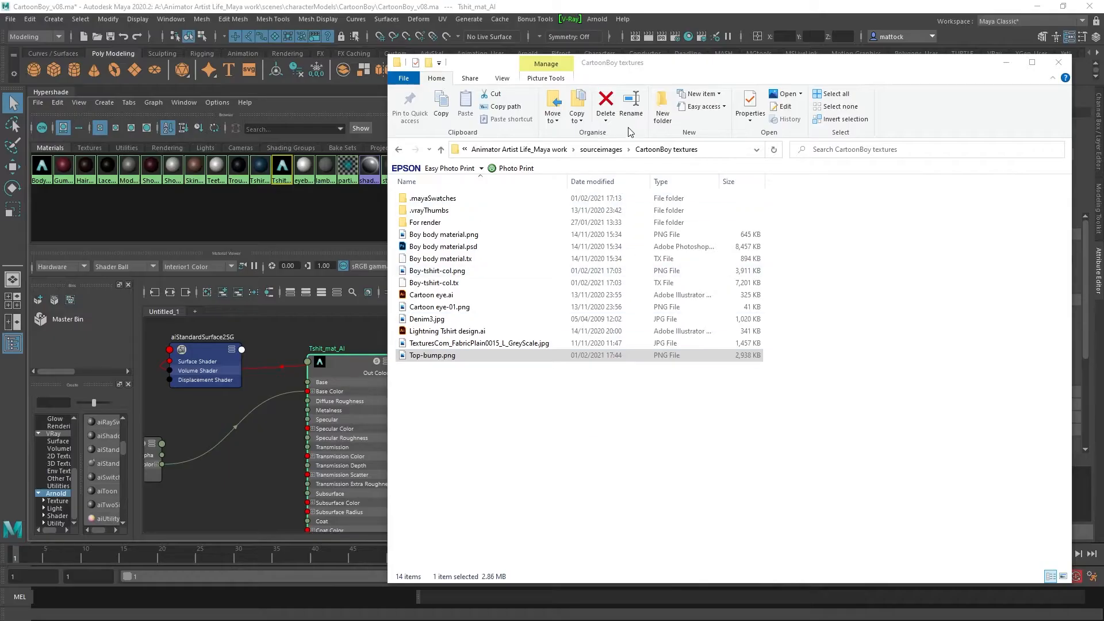
Step: Switch to Maya, import Top-bump.png from the file browser into the Hypershade graph, and place its node beside the Tshit_mat_AI material
{"action": "left_click_drag", "start_coordinate": [720, 74], "coordinate": [733, 58]}
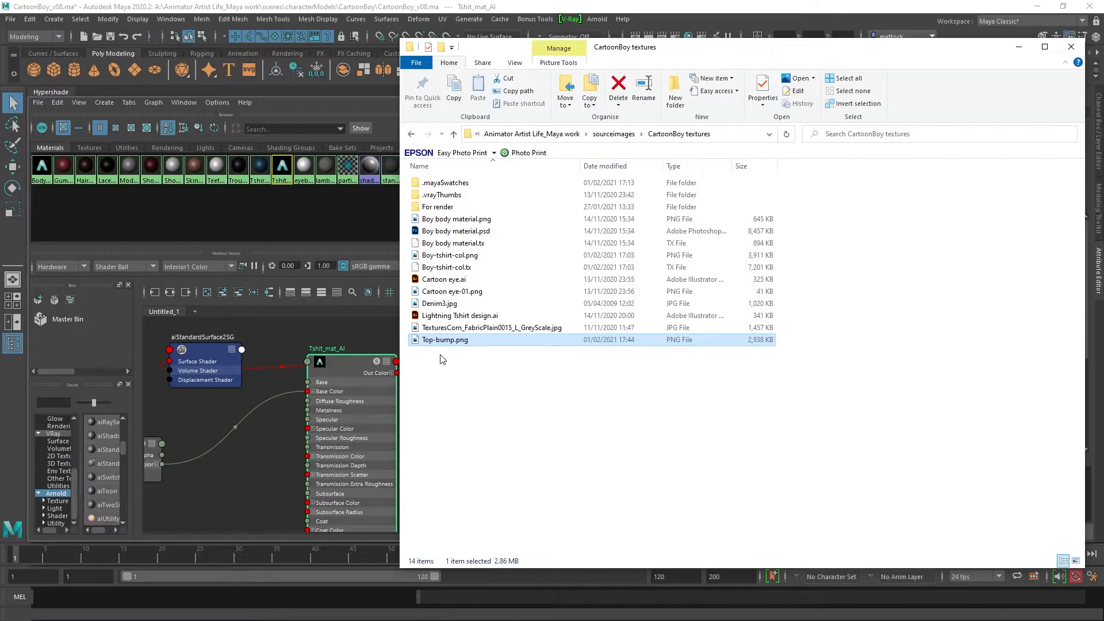
{"action": "left_click_drag", "start_coordinate": [442, 344], "coordinate": [234, 477]}
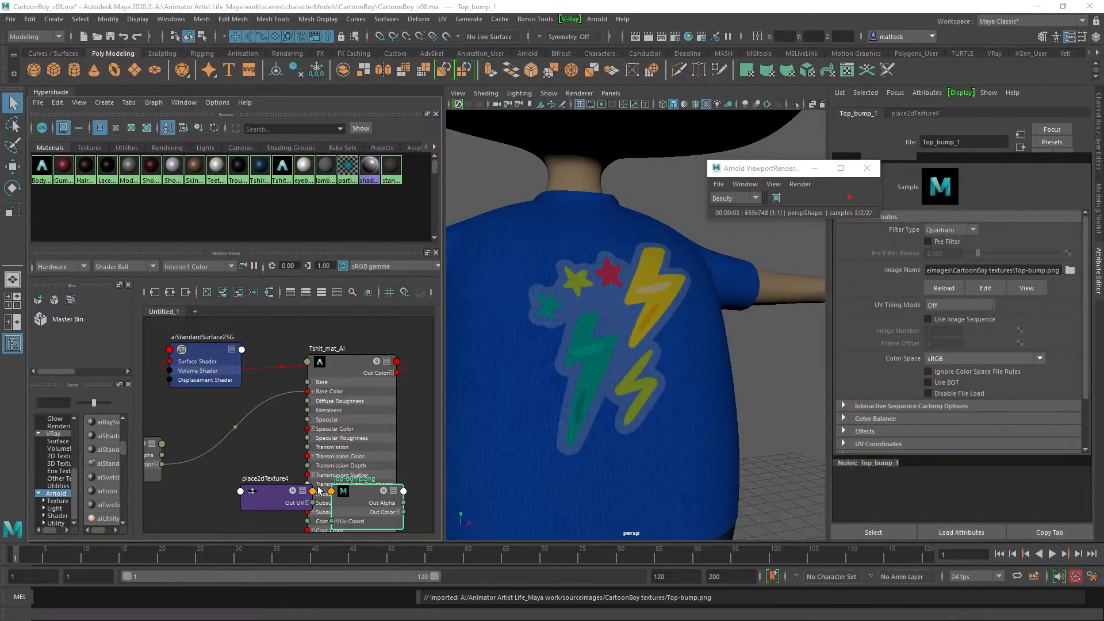
{"action": "left_click", "coordinate": [257, 495]}
{"action": "left_click_drag", "start_coordinate": [368, 508], "coordinate": [262, 445]}
{"action": "right_click_drag", "start_coordinate": [254, 392], "coordinate": [271, 429], "text": "alt"}
{"action": "left_click_drag", "start_coordinate": [272, 429], "coordinate": [274, 428]}
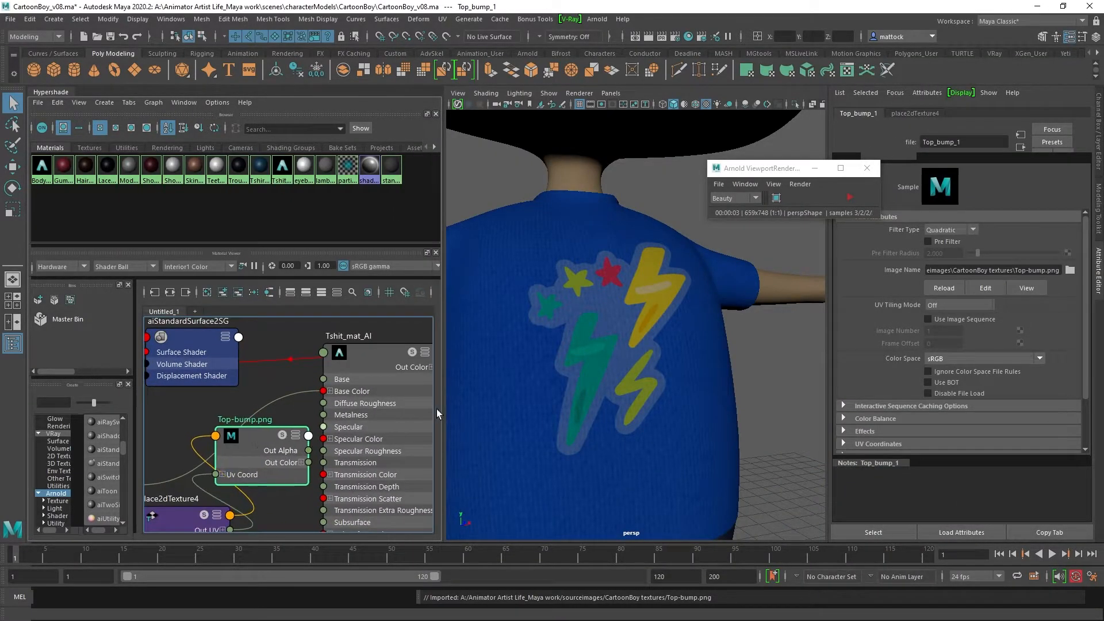
{"action": "left_click", "coordinate": [936, 199]}
{"action": "right_click_drag", "start_coordinate": [174, 442], "coordinate": [369, 433], "text": "alt"}
{"action": "right_click_drag", "start_coordinate": [371, 394], "coordinate": [275, 403], "text": "alt"}
{"action": "right_click_drag", "start_coordinate": [390, 368], "coordinate": [331, 381], "text": "alt"}
{"action": "middle_click_drag", "start_coordinate": [331, 382], "coordinate": [222, 390], "text": "alt"}
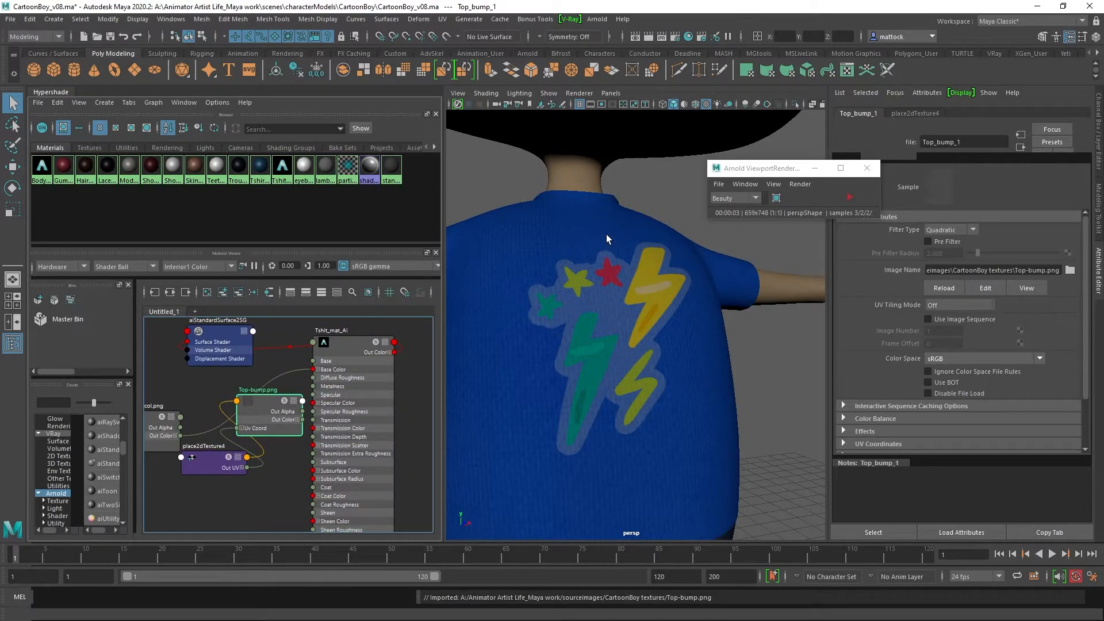
Step: Connect the Top-bump.png texture to the Bump Mapping attribute in the Geometry section of the Tshit_mat_AI material
{"action": "left_click", "coordinate": [633, 219]}
{"action": "left_click", "coordinate": [352, 343]}
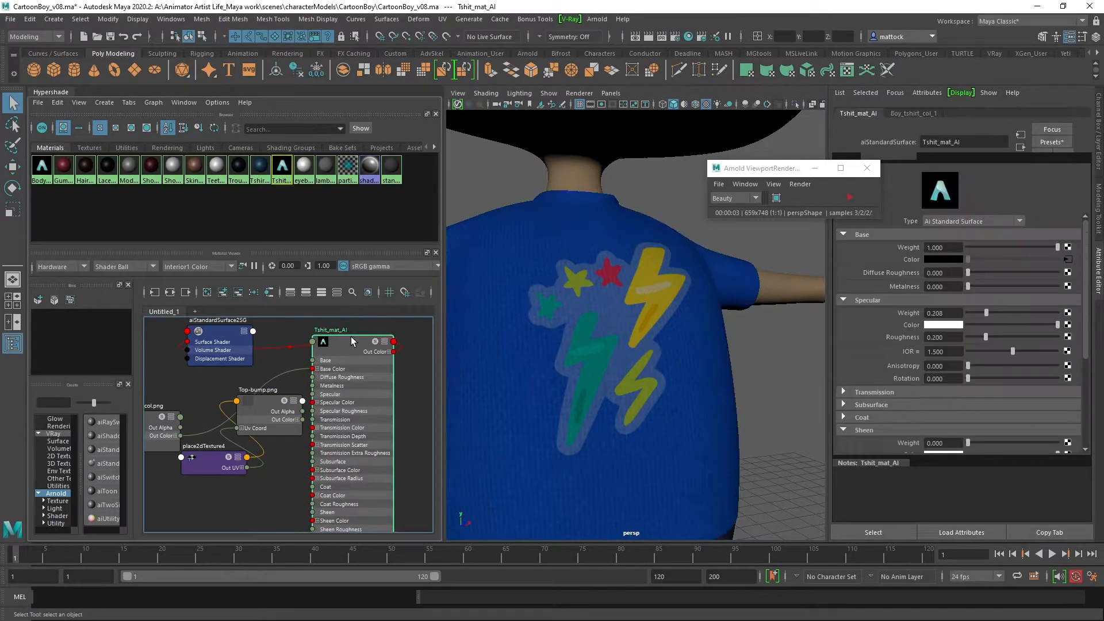
{"action": "left_click_drag", "start_coordinate": [339, 340], "coordinate": [347, 341]}
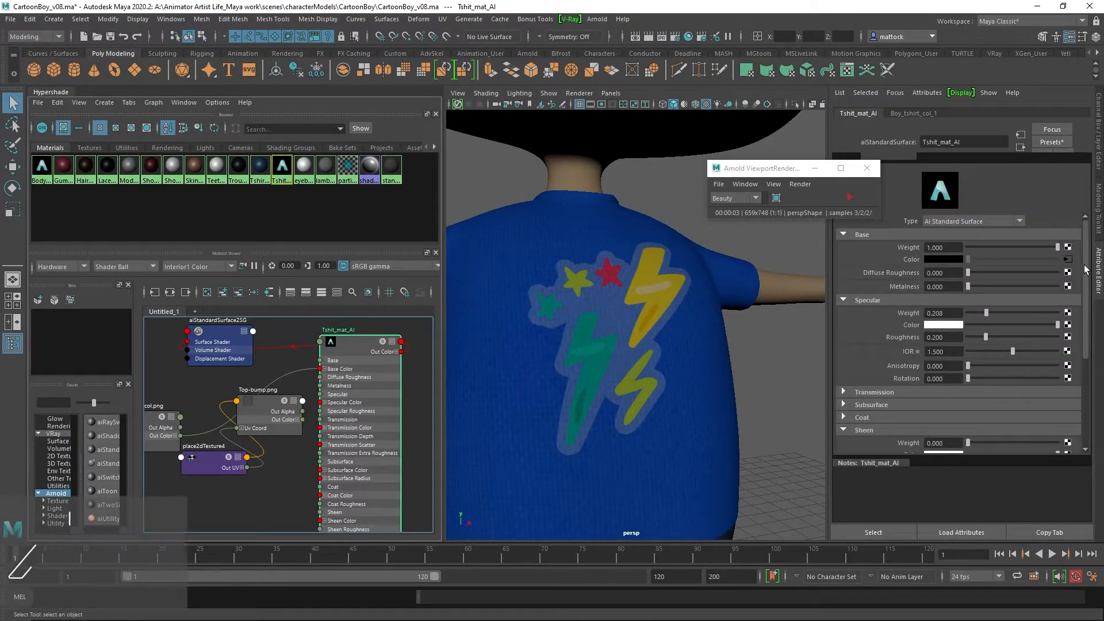
{"action": "scroll", "coordinate": [1090, 275], "scroll_direction": "down", "scroll_amount": 1}
{"action": "scroll", "coordinate": [1091, 274], "scroll_direction": "down", "scroll_amount": 5}
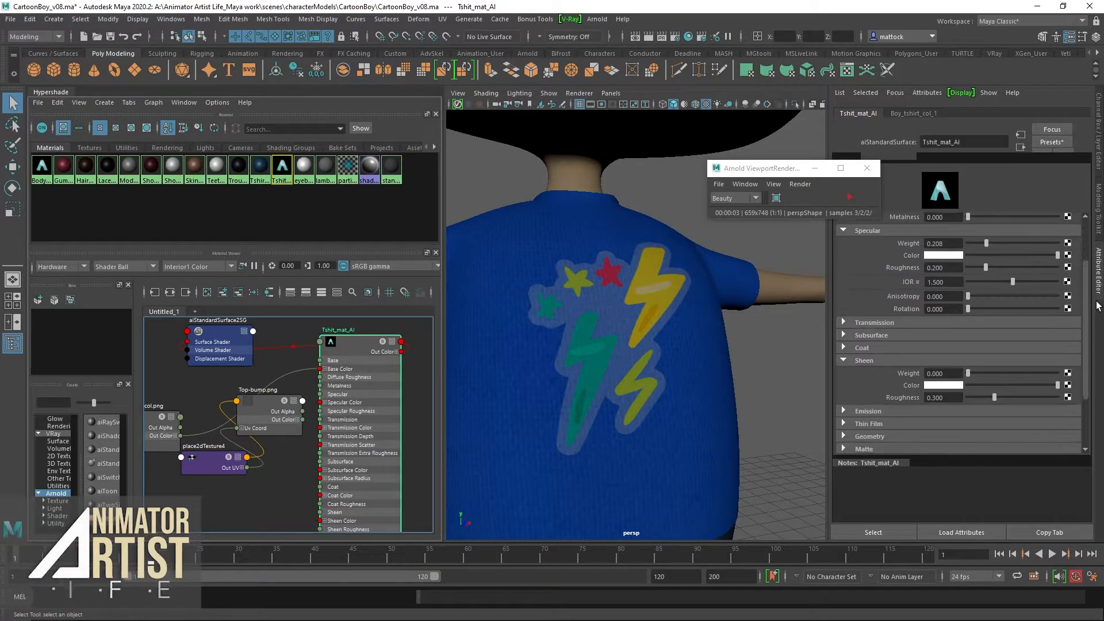
{"action": "scroll", "coordinate": [1098, 329], "scroll_direction": "down", "scroll_amount": 2}
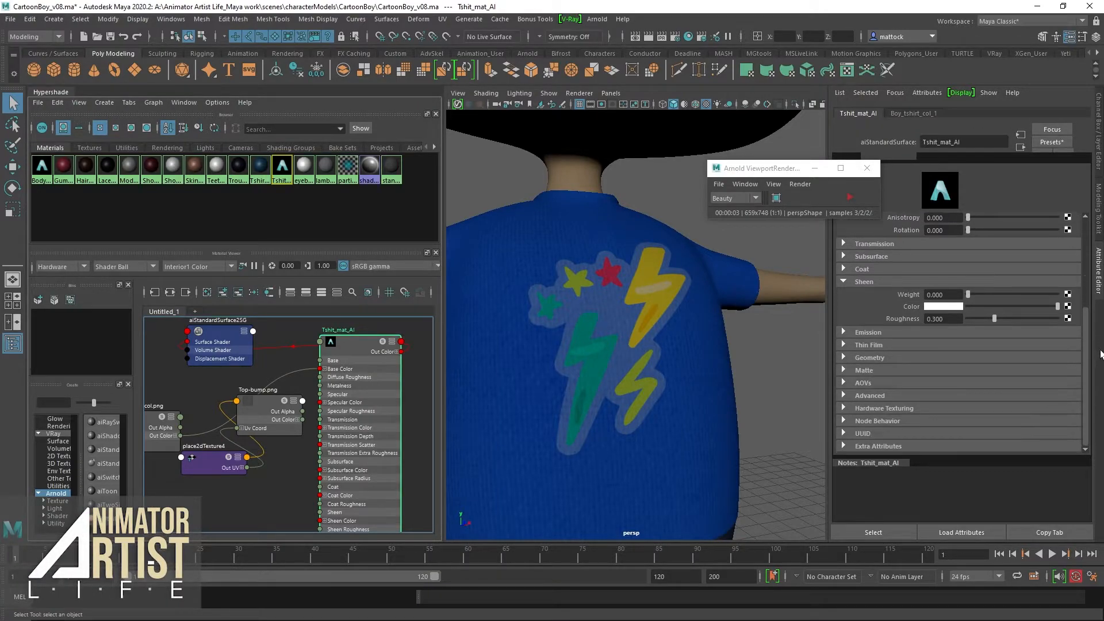
{"action": "left_click", "coordinate": [842, 358]}
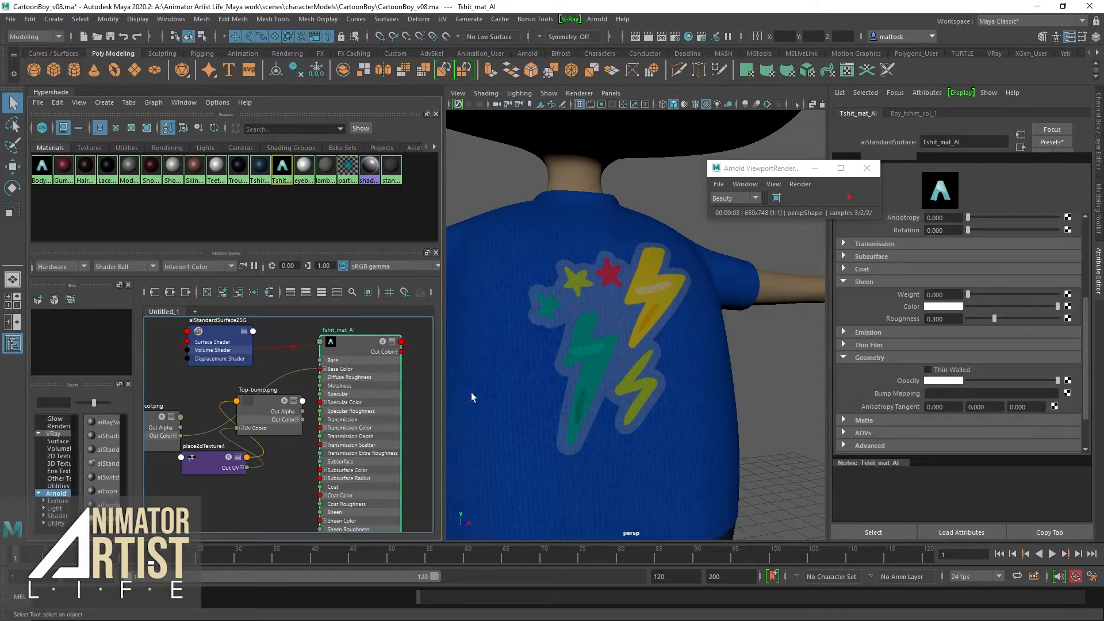
{"action": "middle_click_drag", "start_coordinate": [363, 428], "coordinate": [891, 394]}
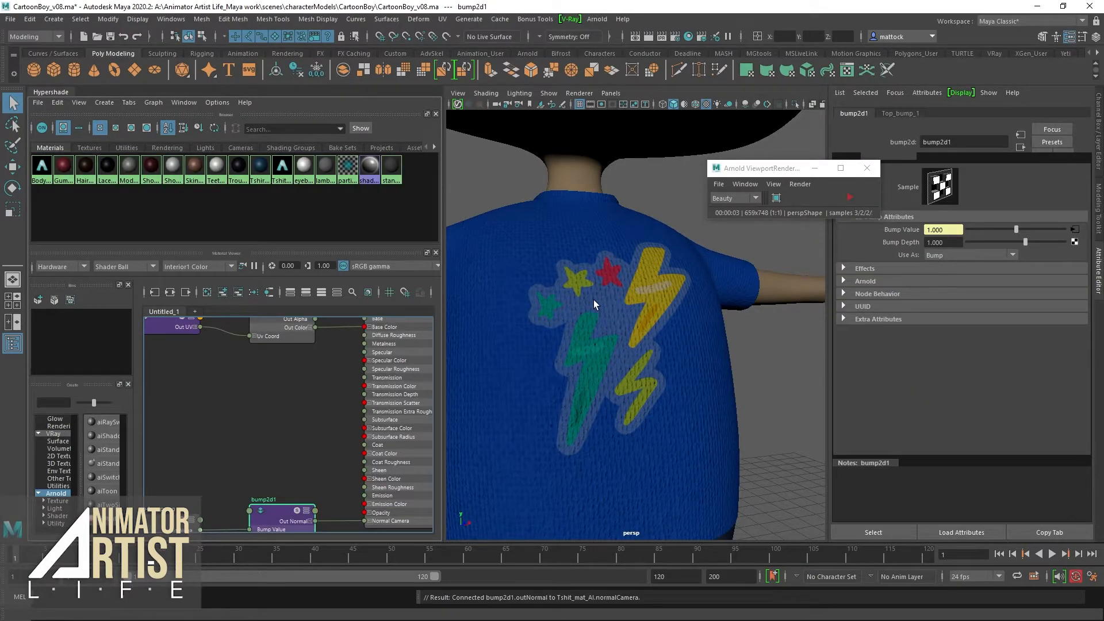
Step: Examine the bump on the back of the T-shirt from several angles and in the Arnold viewport render
{"action": "left_click_drag", "start_coordinate": [605, 305], "coordinate": [690, 353], "text": "alt"}
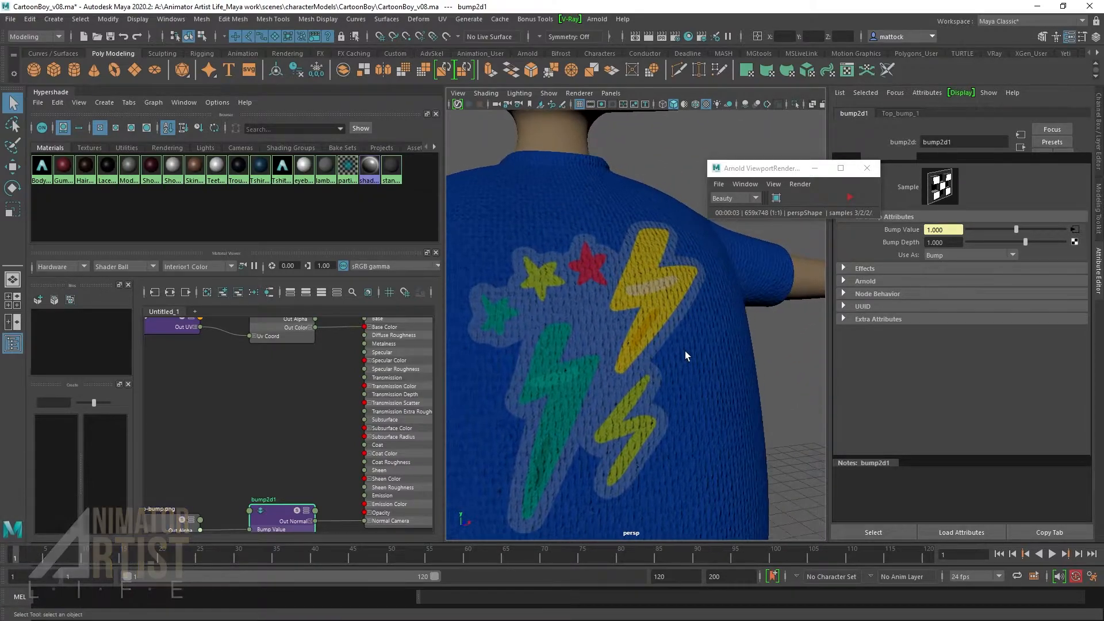
{"action": "right_click_drag", "start_coordinate": [690, 353], "coordinate": [649, 358], "text": "alt"}
{"action": "mouse_move", "coordinate": [649, 358]}
{"action": "left_mouse_down", "text": "alt"}
{"action": "mouse_move", "coordinate": [675, 354]}
{"action": "mouse_move", "coordinate": [643, 339]}
{"action": "left_mouse_up", "text": "alt"}
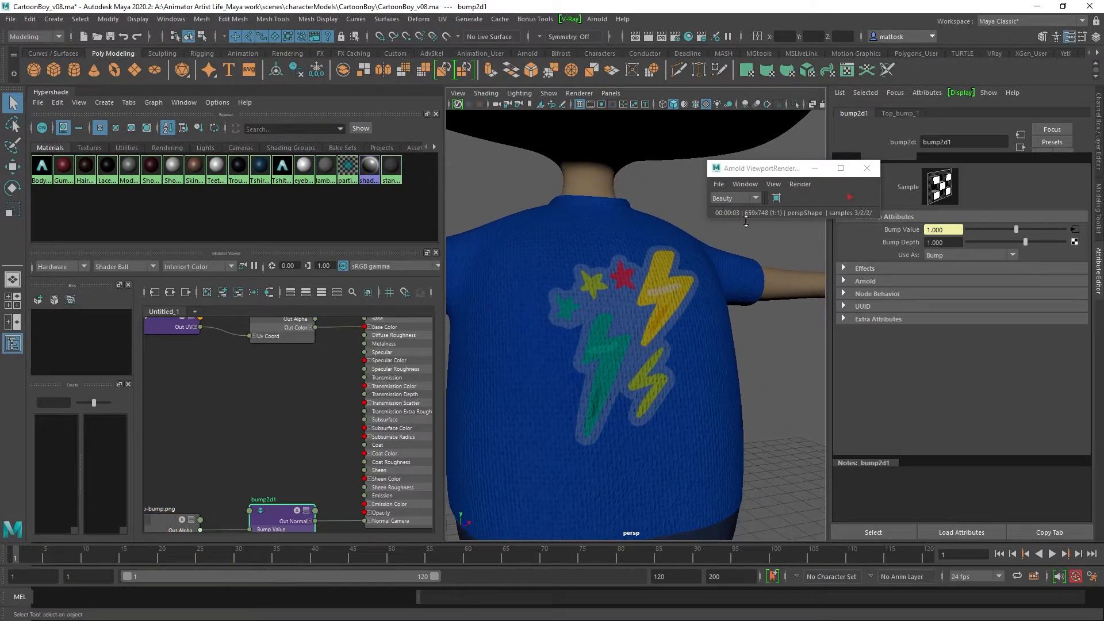
{"action": "left_click", "coordinate": [850, 198]}
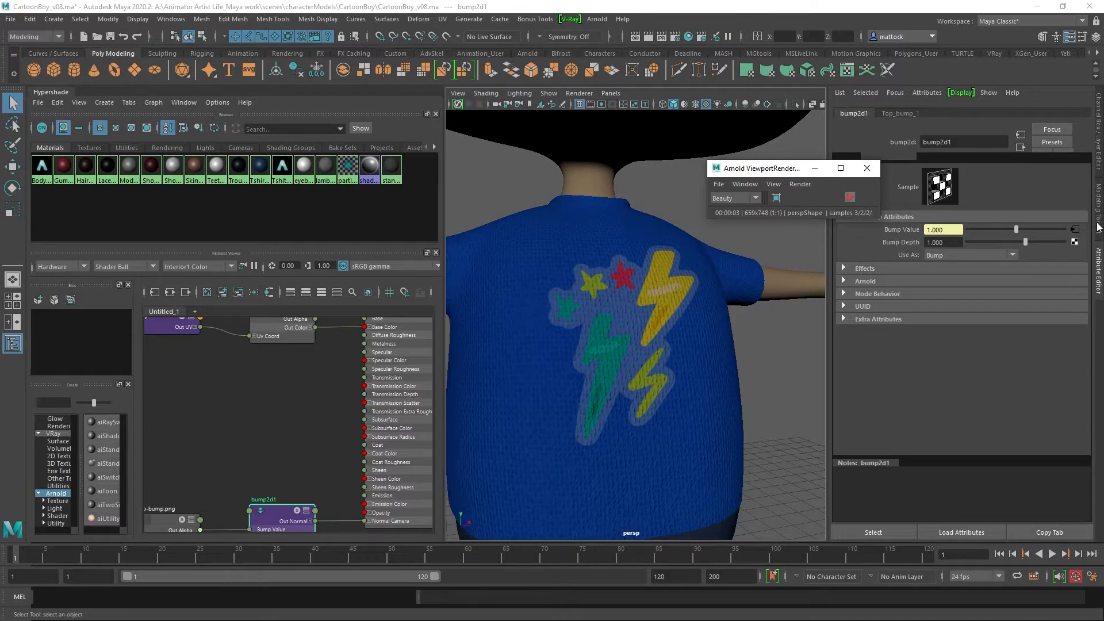
{"action": "left_click", "coordinate": [849, 198]}
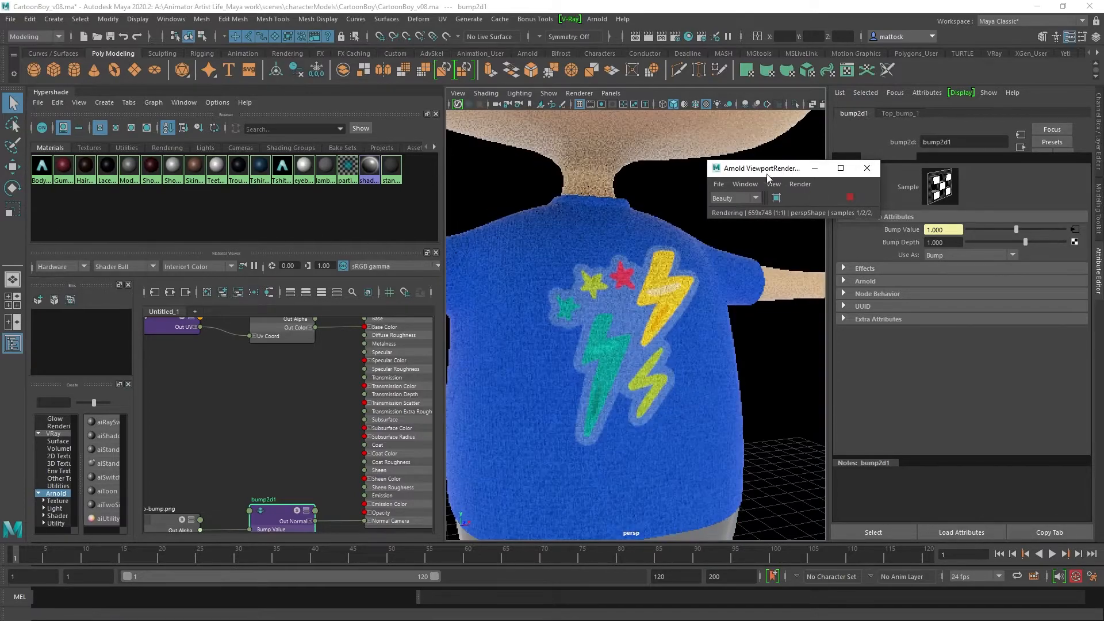
{"action": "left_click_drag", "start_coordinate": [734, 349], "coordinate": [753, 345], "text": "alt"}
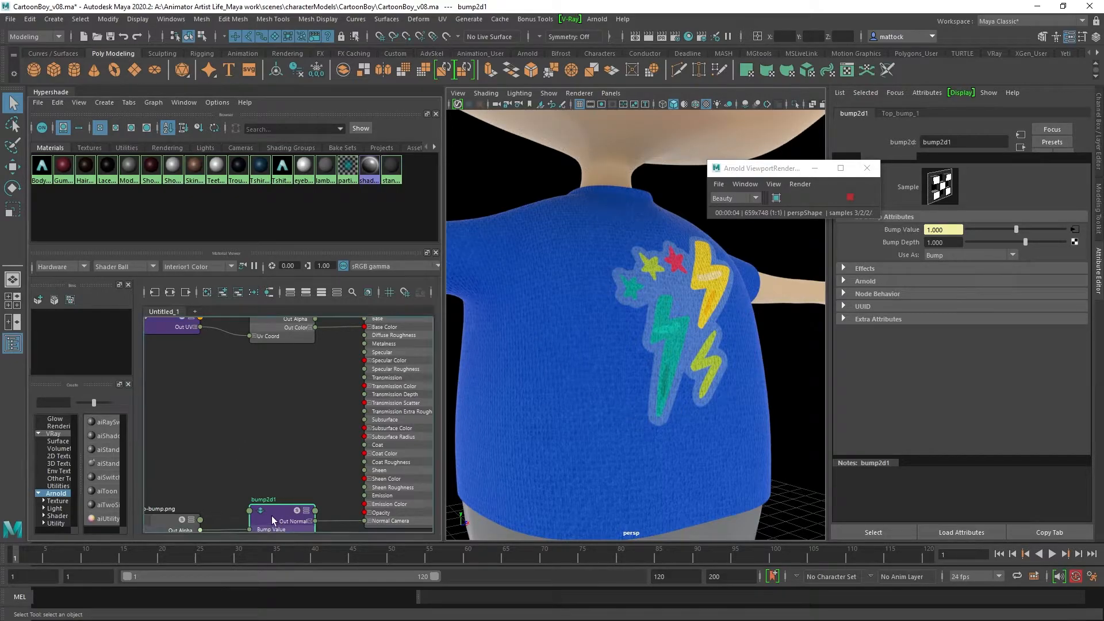
Step: Set the Bump Depth of the T-shirt's bump2d1 node to 0.1
{"action": "middle_click_drag", "start_coordinate": [281, 481], "coordinate": [260, 452], "text": "alt"}
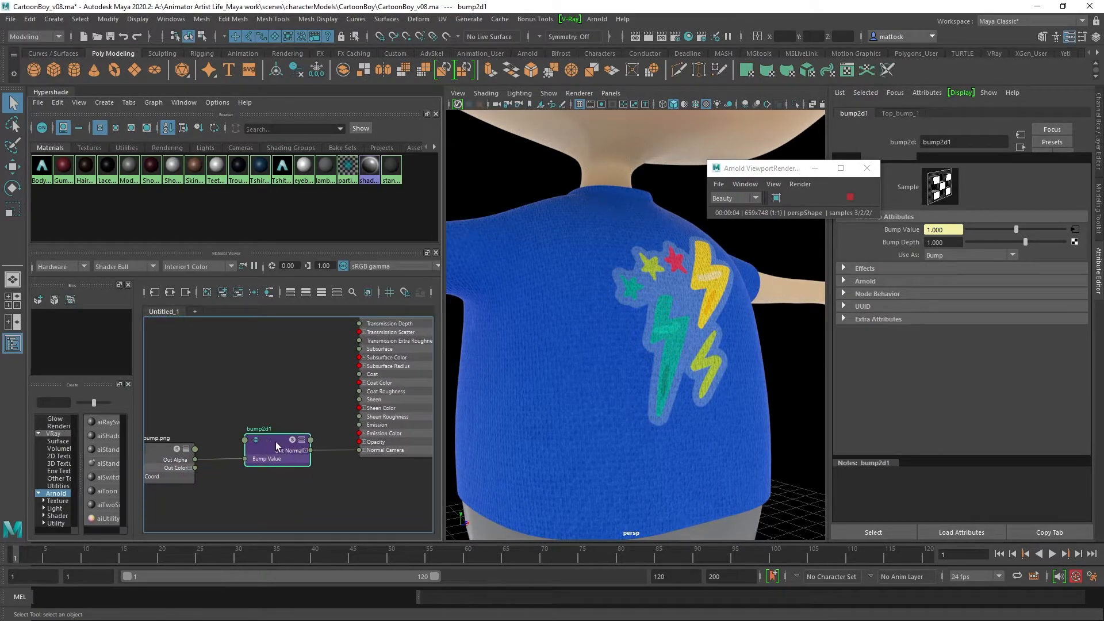
{"action": "scroll", "coordinate": [273, 441], "scroll_direction": "up", "scroll_amount": 2}
{"action": "right_click_drag", "start_coordinate": [332, 416], "coordinate": [271, 408], "text": "alt"}
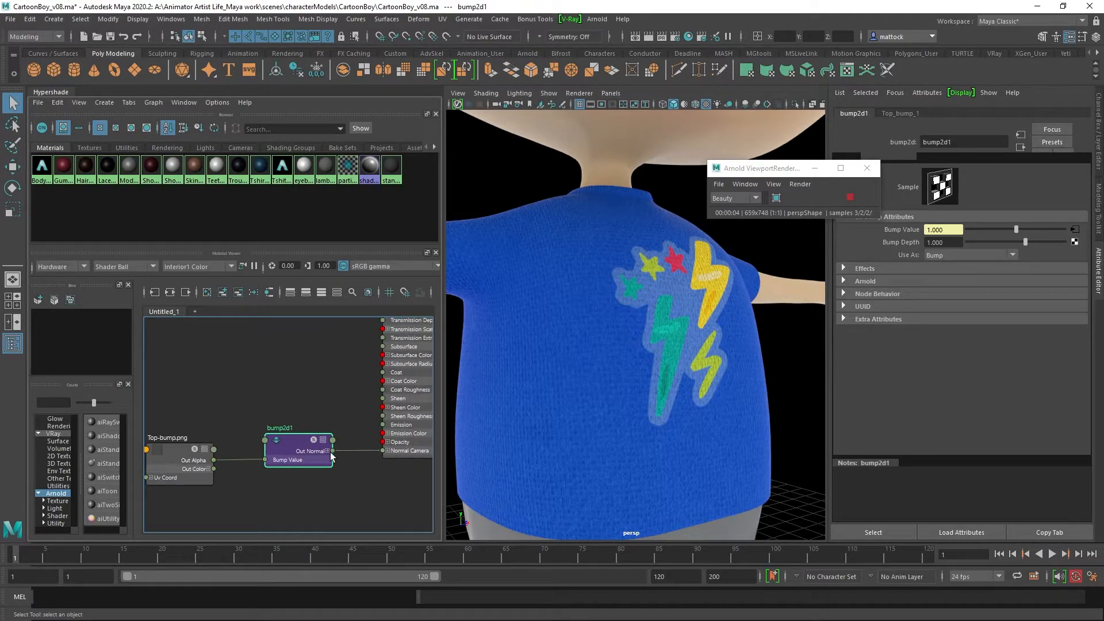
{"action": "middle_click_drag", "start_coordinate": [311, 376], "coordinate": [279, 395], "text": "alt"}
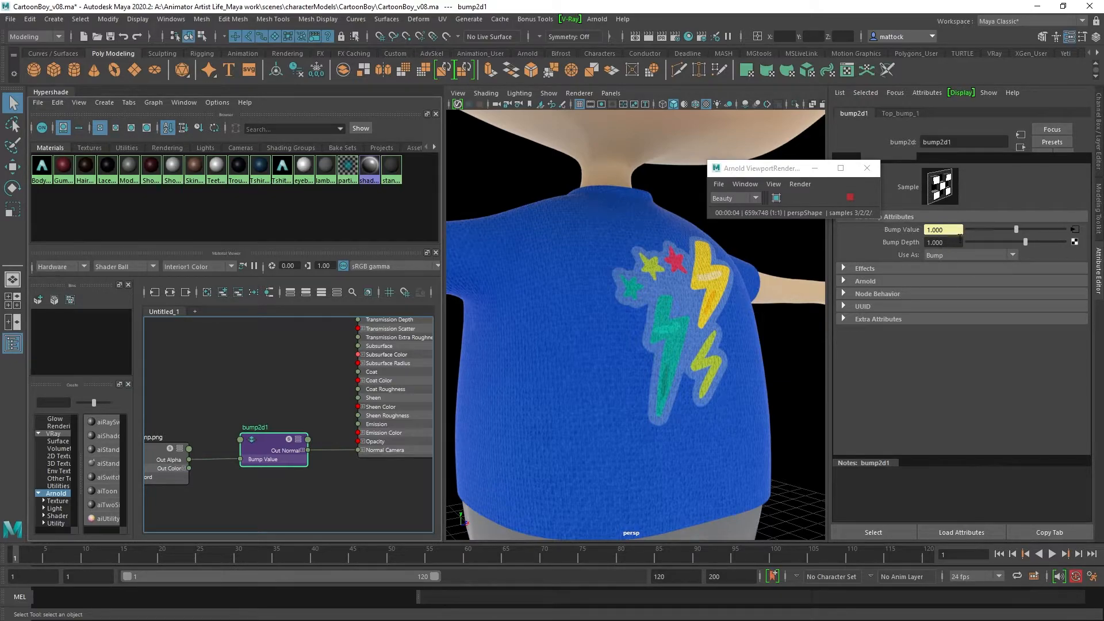
{"action": "left_click", "coordinate": [943, 242]}
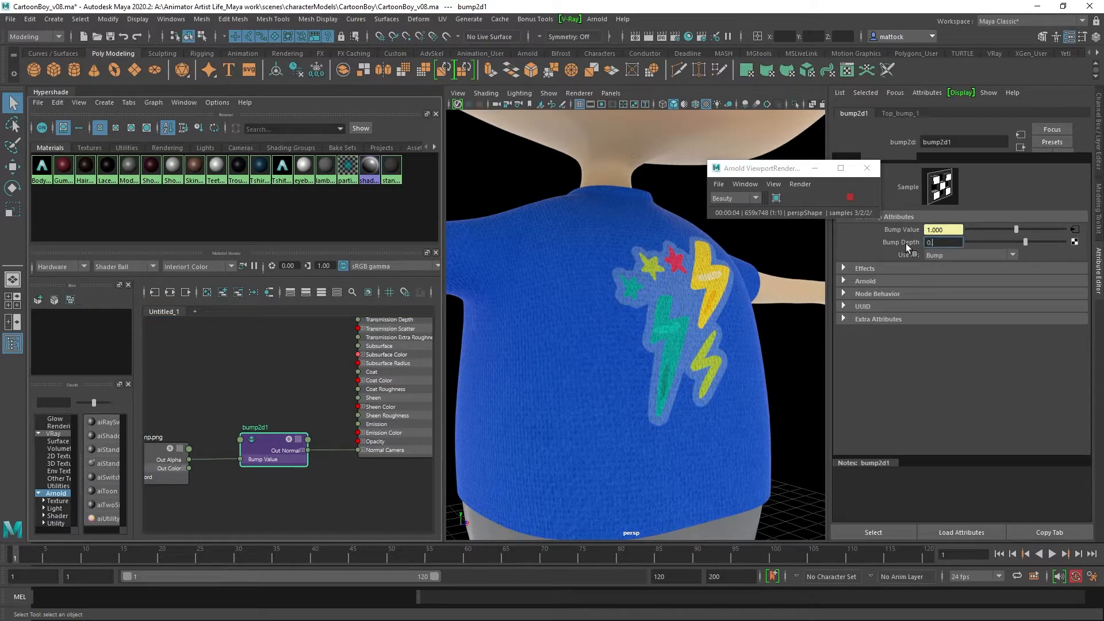
{"action": "type", "text": "0.1"}
{"action": "key", "text": "Return"}
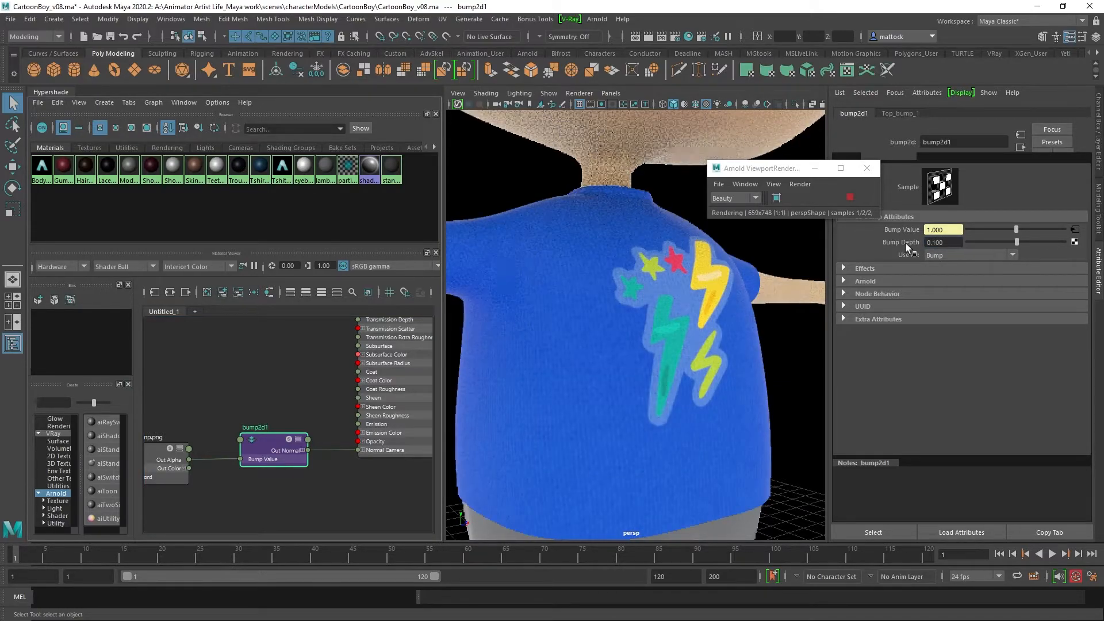
Step: Try a Bump Depth of 5 on the T-shirt's bump2d1 node
{"action": "left_click", "coordinate": [939, 243]}
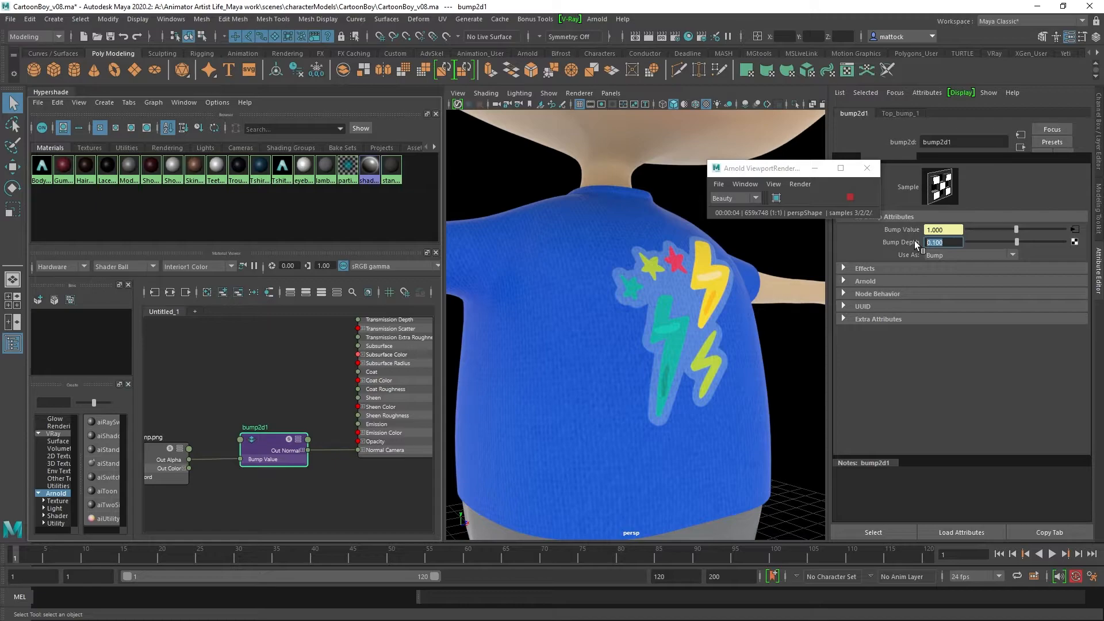
{"action": "type", "text": "5"}
{"action": "key", "text": "Return"}
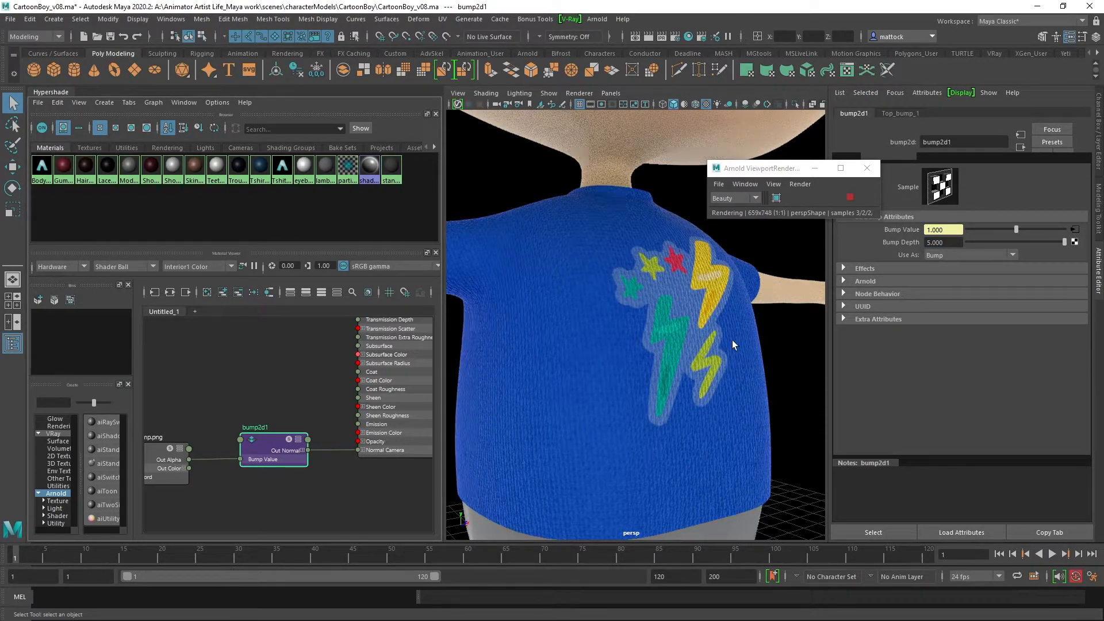
Step: Set the Bump Depth of the T-shirt's bump2d1 node to 30 and inspect the rendered fabric on the back
{"action": "left_click", "coordinate": [927, 242]}
{"action": "double_click", "coordinate": [927, 242]}
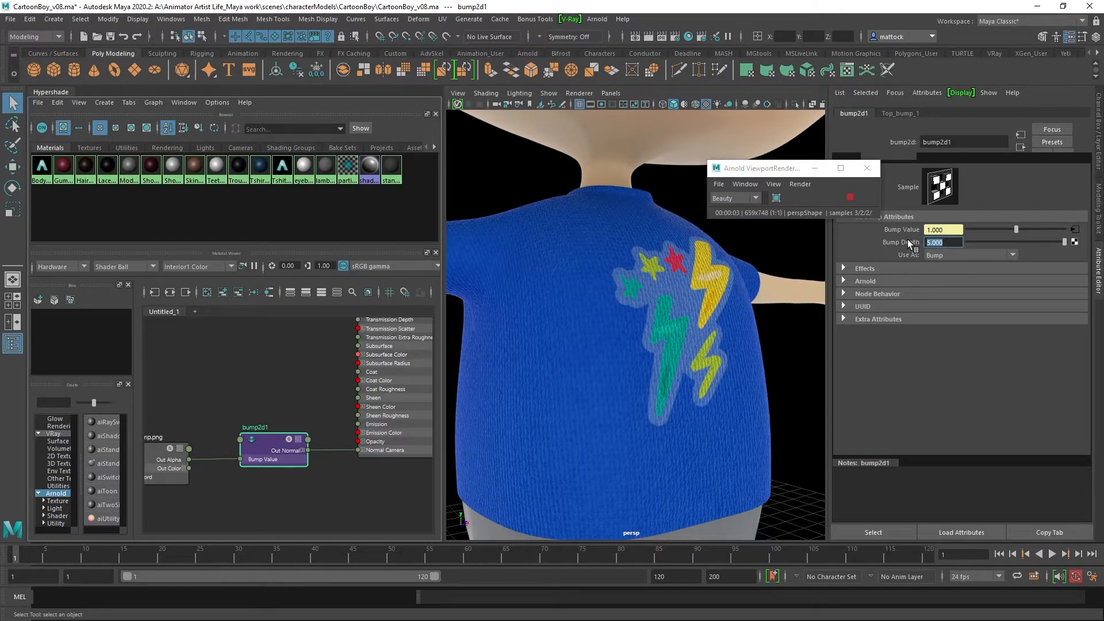
{"action": "type", "text": "30"}
{"action": "key", "text": "Return"}
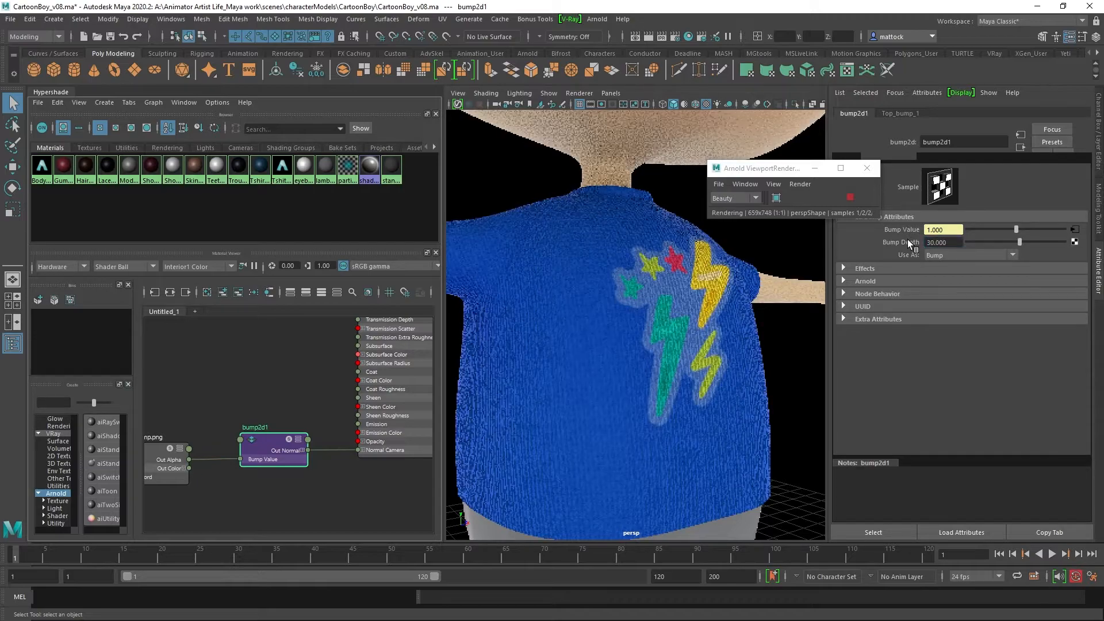
{"action": "left_click_drag", "start_coordinate": [679, 314], "coordinate": [484, 366], "text": "alt"}
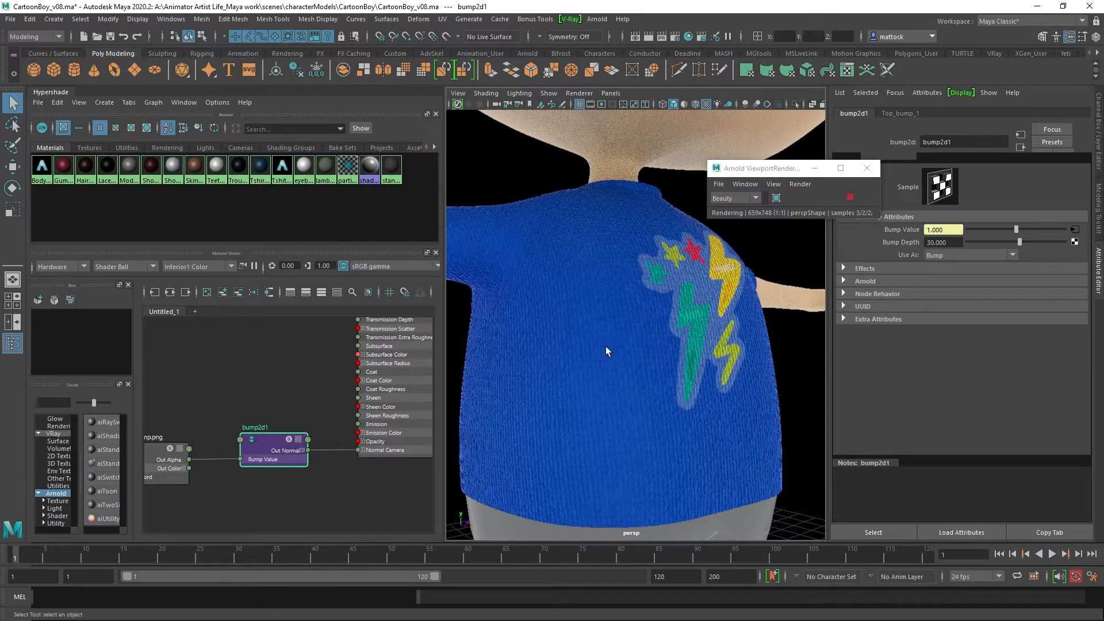
{"action": "left_click_drag", "start_coordinate": [662, 356], "coordinate": [565, 367], "text": "alt"}
{"action": "middle_click_drag", "start_coordinate": [608, 326], "coordinate": [684, 299], "text": "alt"}
{"action": "right_click_drag", "start_coordinate": [613, 303], "coordinate": [707, 328], "text": "alt"}
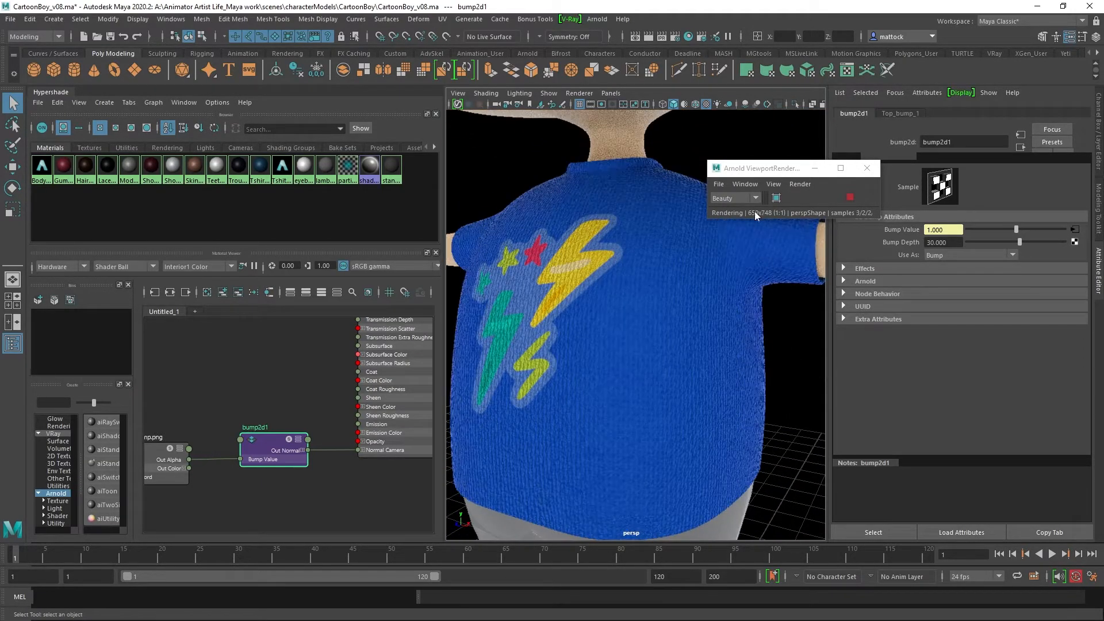
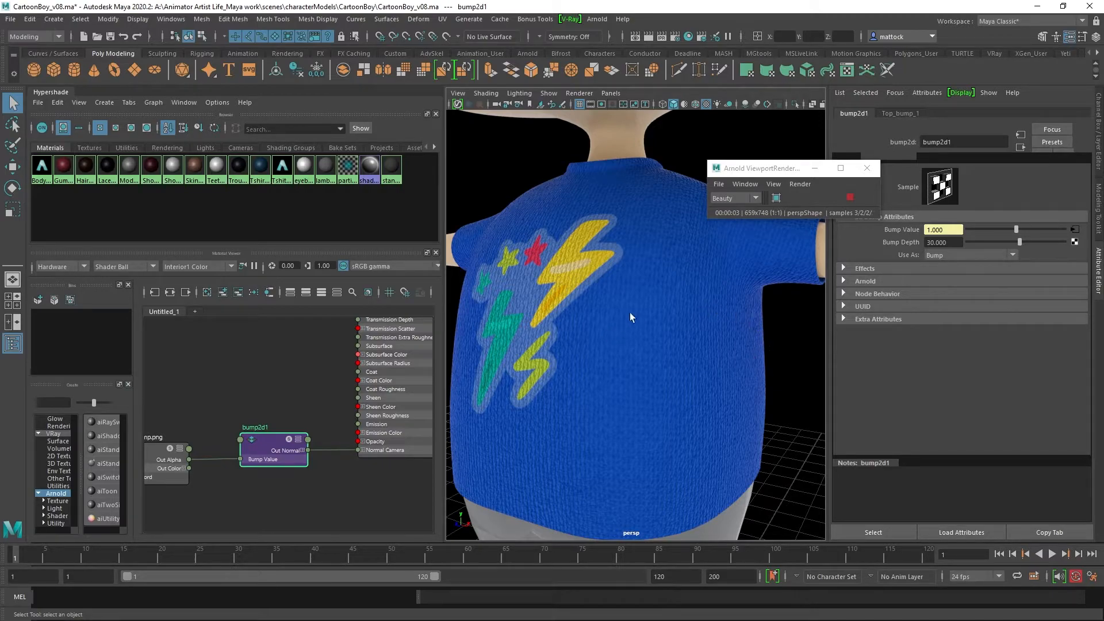
Step: Examine the knit bump on the front of the T-shirt from several angles in the Arnold viewport render
{"action": "left_click_drag", "start_coordinate": [752, 340], "coordinate": [794, 362], "text": "alt"}
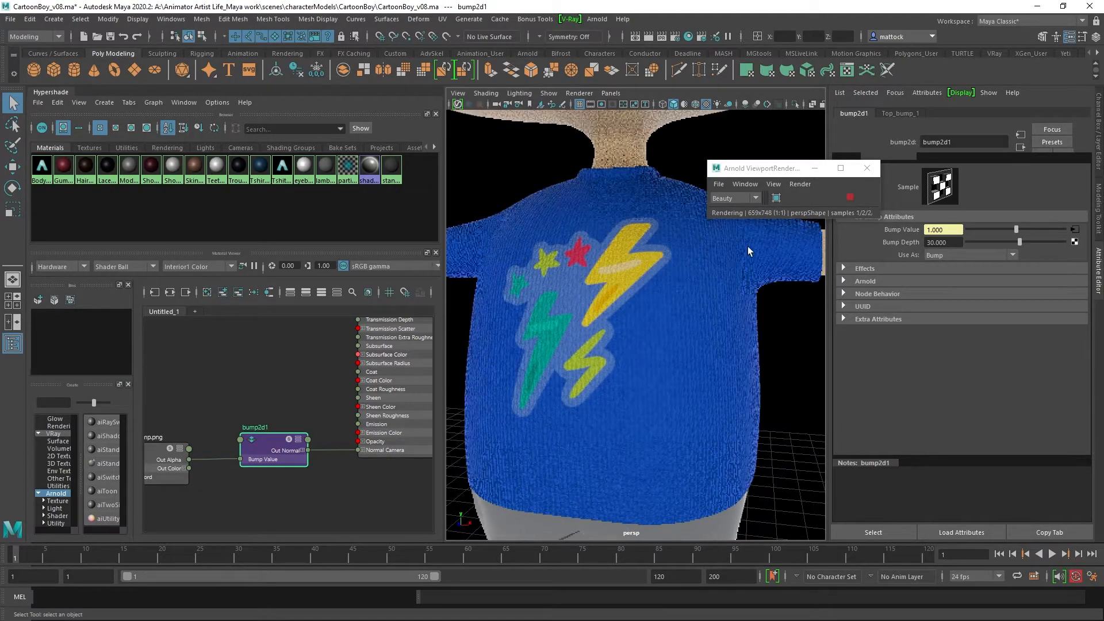
{"action": "left_click_drag", "start_coordinate": [684, 352], "coordinate": [722, 358], "text": "alt"}
{"action": "right_click_drag", "start_coordinate": [636, 344], "coordinate": [709, 310], "text": "alt"}
{"action": "middle_click_drag", "start_coordinate": [709, 310], "coordinate": [707, 306], "text": "alt"}
{"action": "right_click_drag", "start_coordinate": [708, 306], "coordinate": [651, 316], "text": "alt"}
{"action": "left_click_drag", "start_coordinate": [651, 315], "coordinate": [668, 322], "text": "alt"}
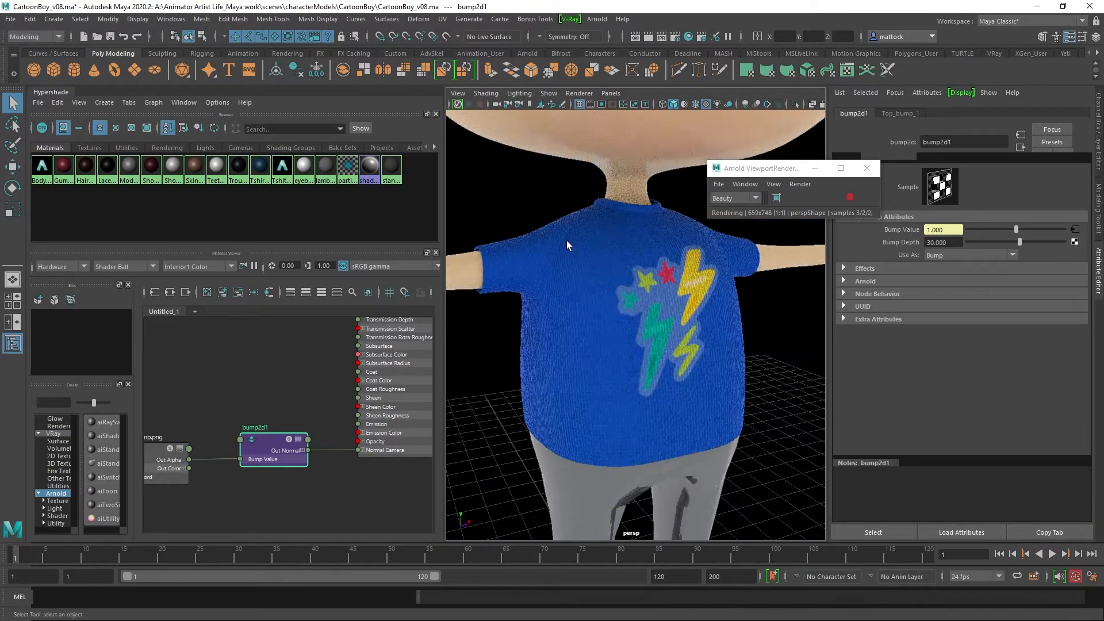
{"action": "right_click_drag", "start_coordinate": [572, 279], "coordinate": [654, 253], "text": "alt"}
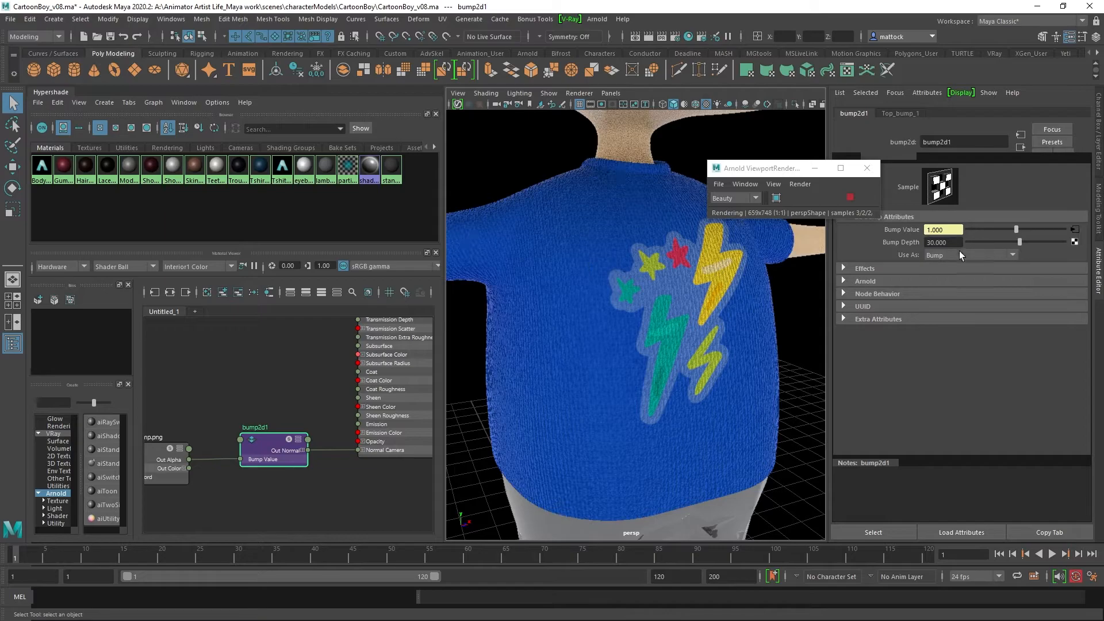
Step: Set the T-shirt's Bump Depth to 0.5 and review the whole character in the Arnold viewport render
{"action": "left_click_drag", "start_coordinate": [953, 243], "coordinate": [881, 238]}
{"action": "type", "text": "0.5"}
{"action": "key", "text": "Return"}
{"action": "left_click_drag", "start_coordinate": [753, 305], "coordinate": [786, 346], "text": "alt"}
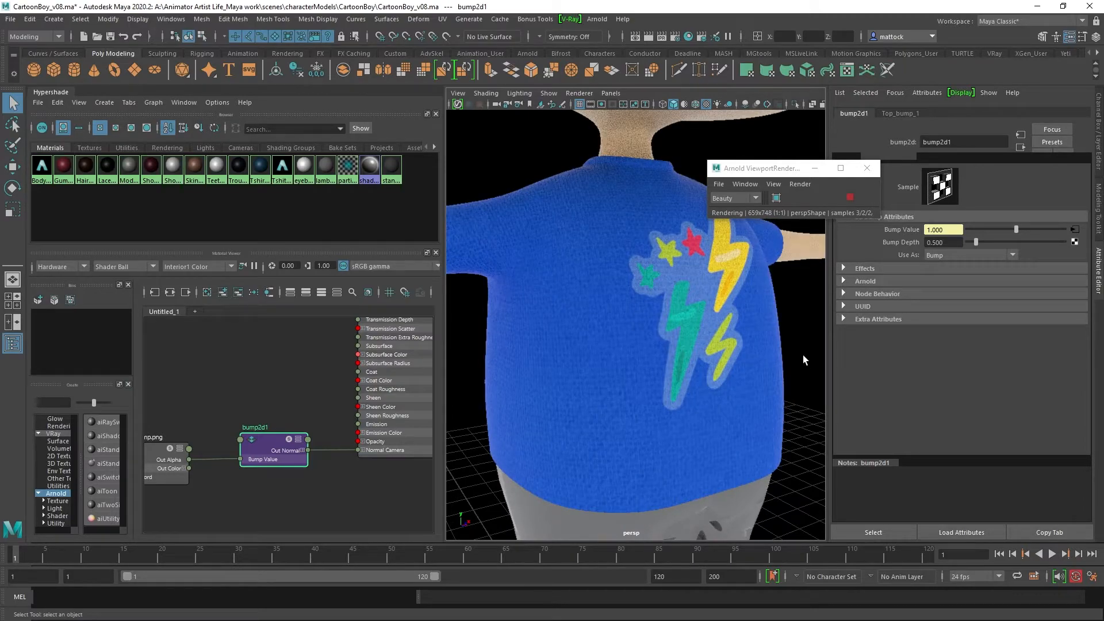
{"action": "right_click_drag", "start_coordinate": [785, 350], "coordinate": [583, 341], "text": "alt"}
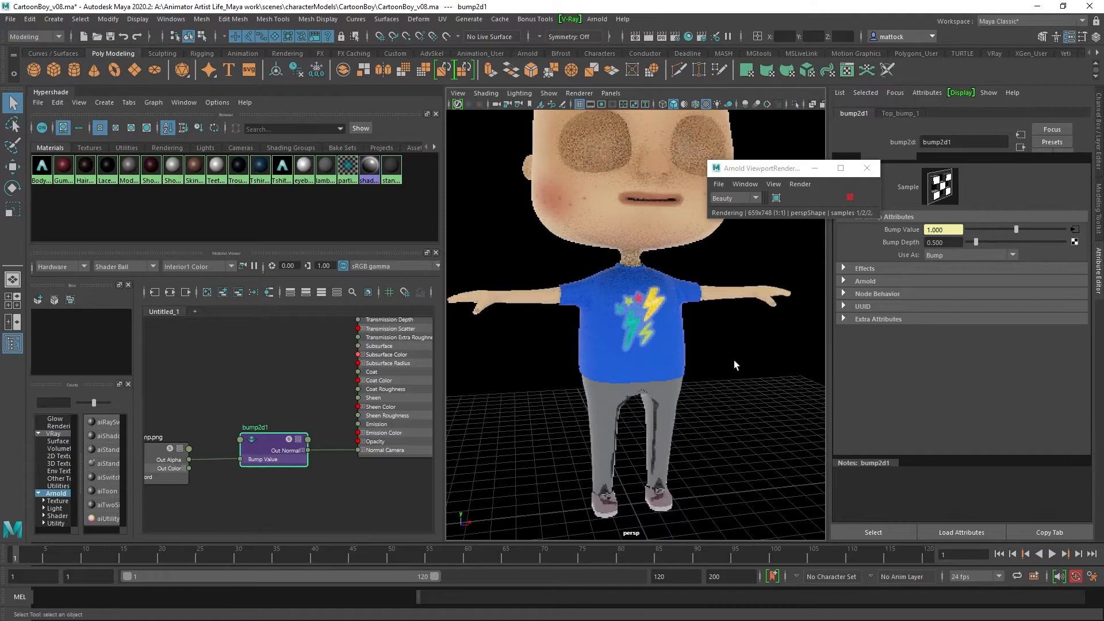
{"action": "right_click_drag", "start_coordinate": [733, 361], "coordinate": [759, 313], "text": "alt"}
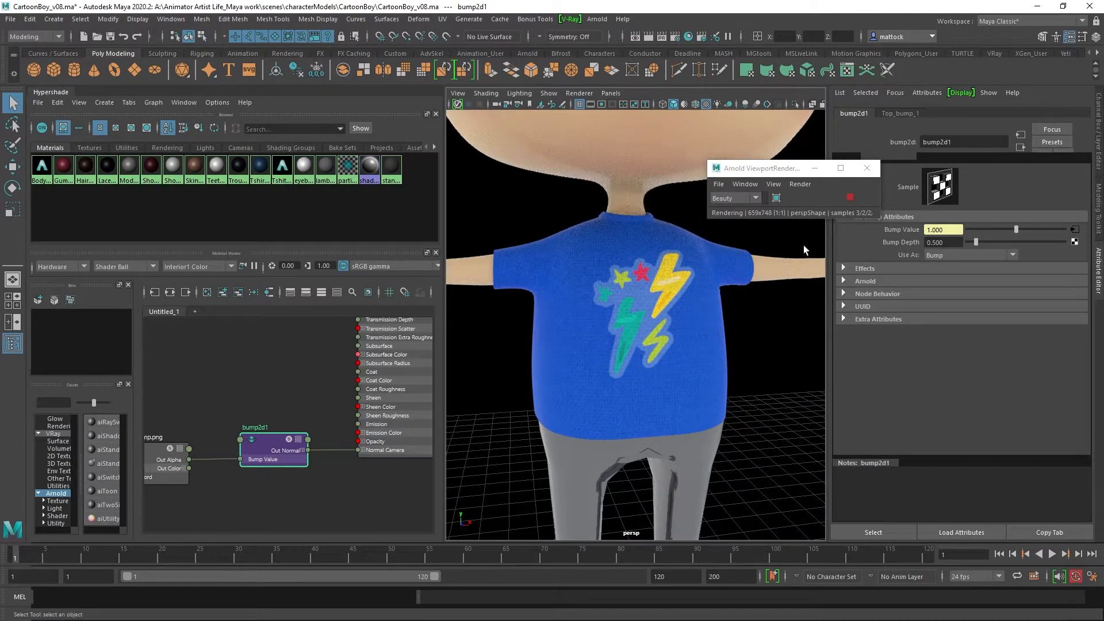
Step: Stop the Arnold viewport render and exaggerate the T-shirt's Bump Depth to about -2.26
{"action": "left_click", "coordinate": [850, 197]}
{"action": "right_click_drag", "start_coordinate": [734, 321], "coordinate": [764, 323], "text": "alt"}
{"action": "left_click_drag", "start_coordinate": [763, 323], "coordinate": [562, 313], "text": "alt"}
{"action": "right_click_drag", "start_coordinate": [562, 313], "coordinate": [729, 327], "text": "alt"}
{"action": "left_click_drag", "start_coordinate": [766, 287], "coordinate": [747, 287], "text": "alt"}
{"action": "mouse_move", "coordinate": [976, 243]}
{"action": "left_mouse_down"}
{"action": "mouse_move", "coordinate": [1026, 243]}
{"action": "mouse_move", "coordinate": [971, 249]}
{"action": "left_mouse_up"}
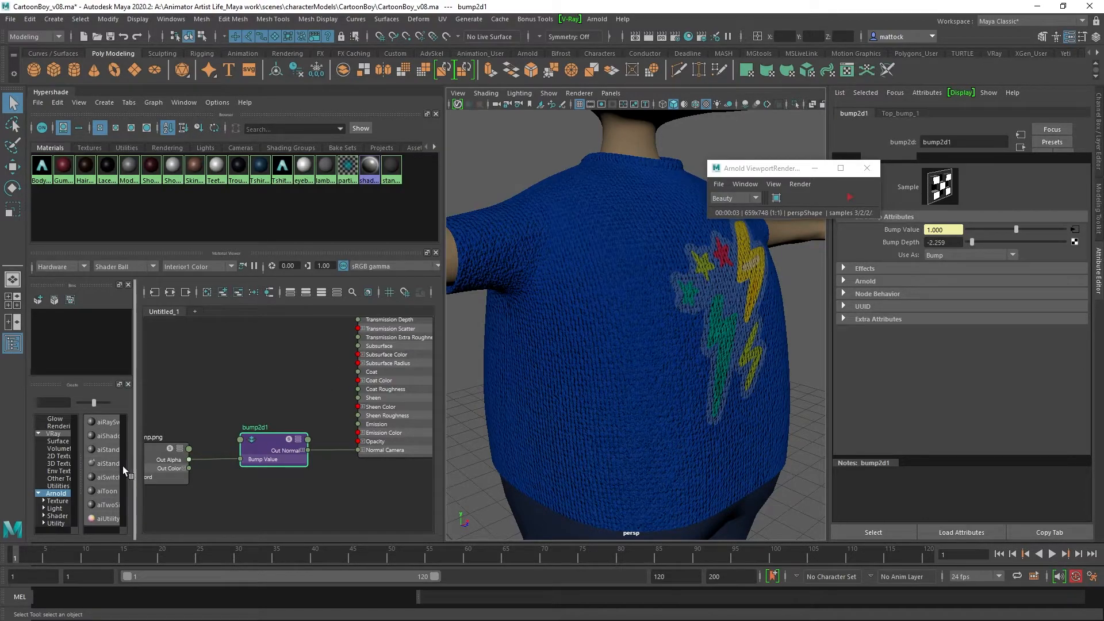
Step: Examine the Top-bump.png texture node and its thumbnail in the node graph
{"action": "middle_click_drag", "start_coordinate": [209, 416], "coordinate": [351, 399], "text": "alt"}
{"action": "right_click_drag", "start_coordinate": [212, 415], "coordinate": [323, 438], "text": "alt"}
{"action": "middle_click_drag", "start_coordinate": [322, 438], "coordinate": [278, 395], "text": "alt"}
{"action": "right_click_drag", "start_coordinate": [178, 380], "coordinate": [346, 402], "text": "alt"}
{"action": "middle_click_drag", "start_coordinate": [346, 401], "coordinate": [207, 381], "text": "alt"}
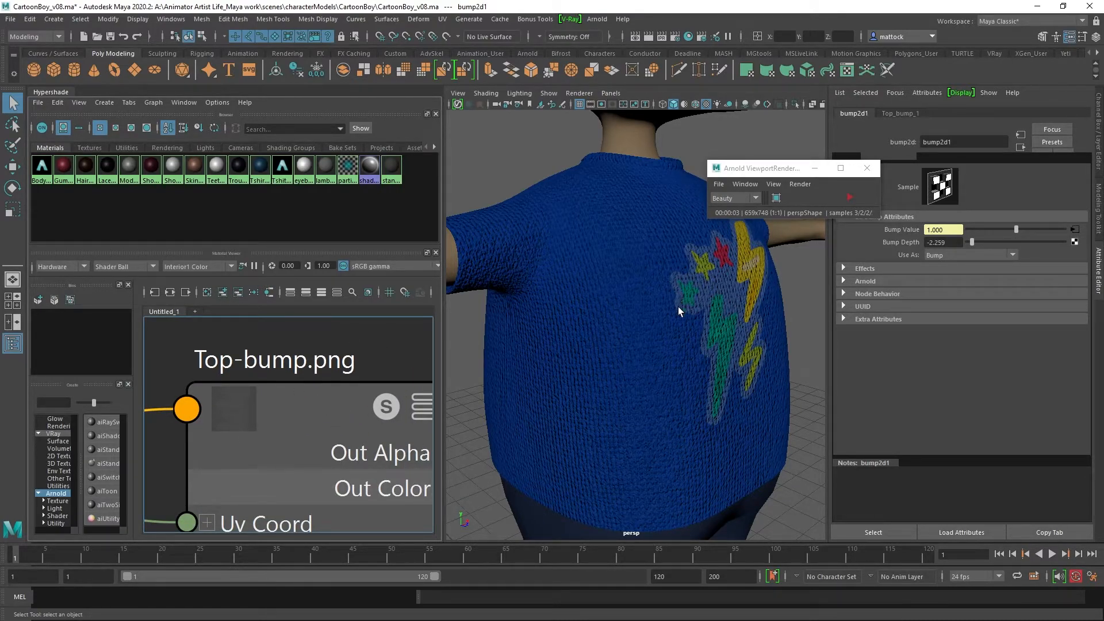
Step: Set the T-shirt's Bump Depth to 0.8
{"action": "left_click_drag", "start_coordinate": [972, 242], "coordinate": [882, 241]}
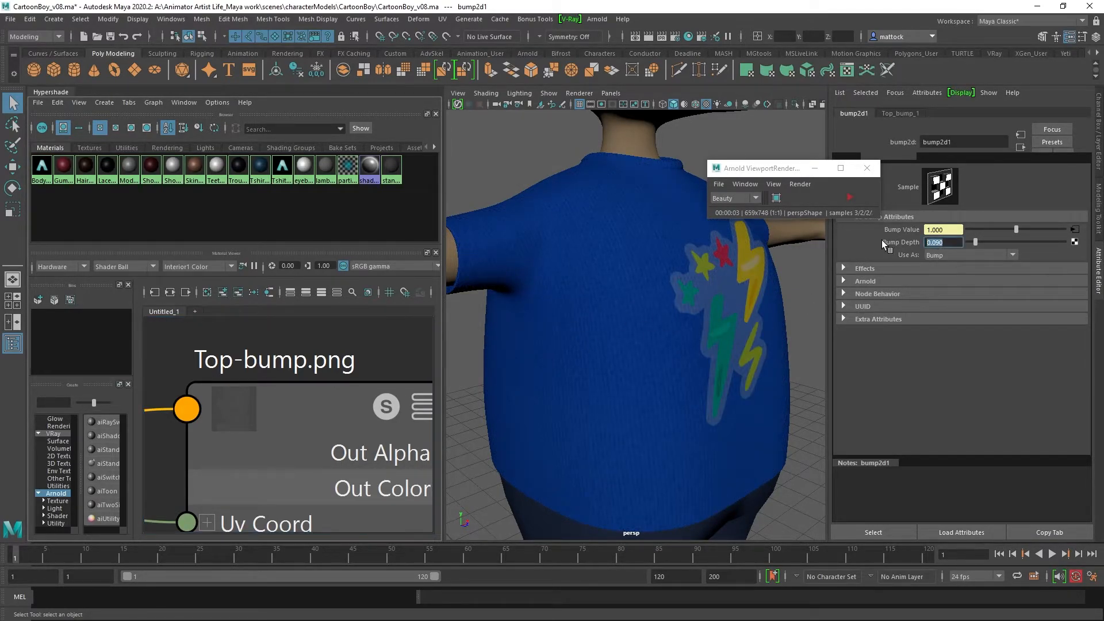
{"action": "type", "text": "0.8"}
{"action": "key", "text": "Return"}
Step: Examine the T-shirt's fabric bump up close and from a distance, including the printed design and lower hem
{"action": "scroll", "coordinate": [725, 349], "scroll_direction": "down", "scroll_amount": 3}
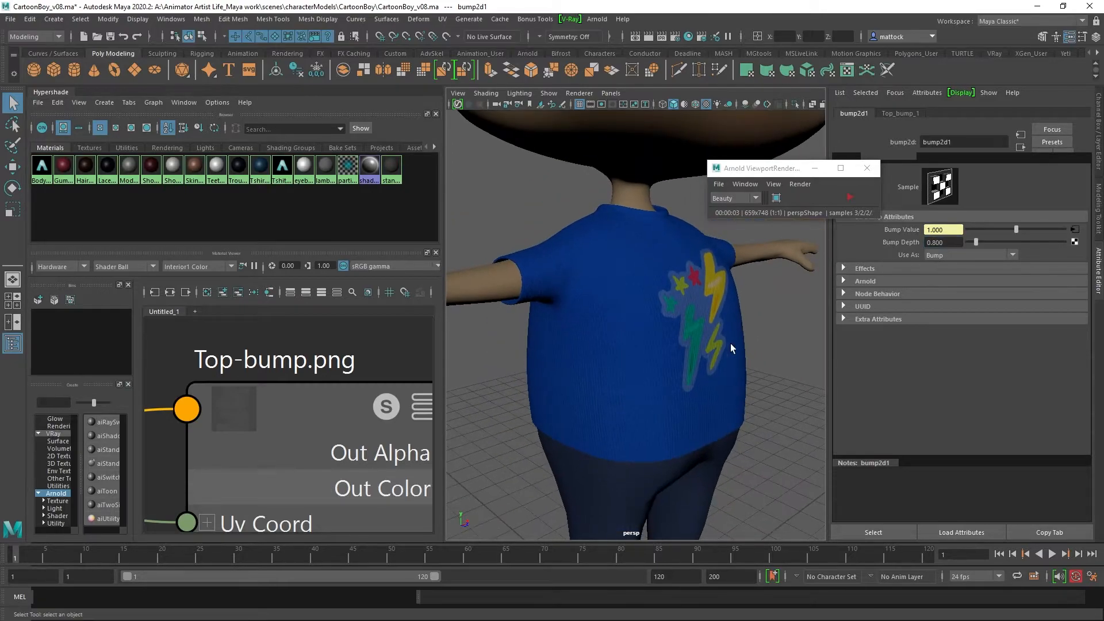
{"action": "left_click_drag", "start_coordinate": [715, 340], "coordinate": [684, 336], "text": "alt"}
{"action": "scroll", "coordinate": [653, 303], "scroll_direction": "up", "scroll_amount": 3}
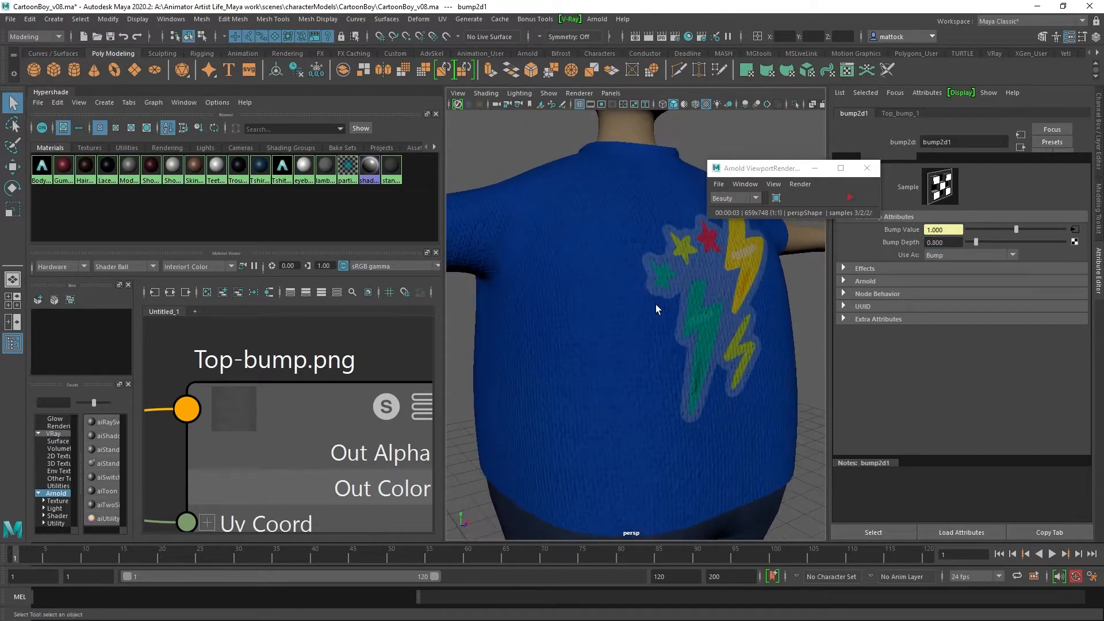
{"action": "middle_click_drag", "start_coordinate": [653, 303], "coordinate": [640, 339], "text": "alt"}
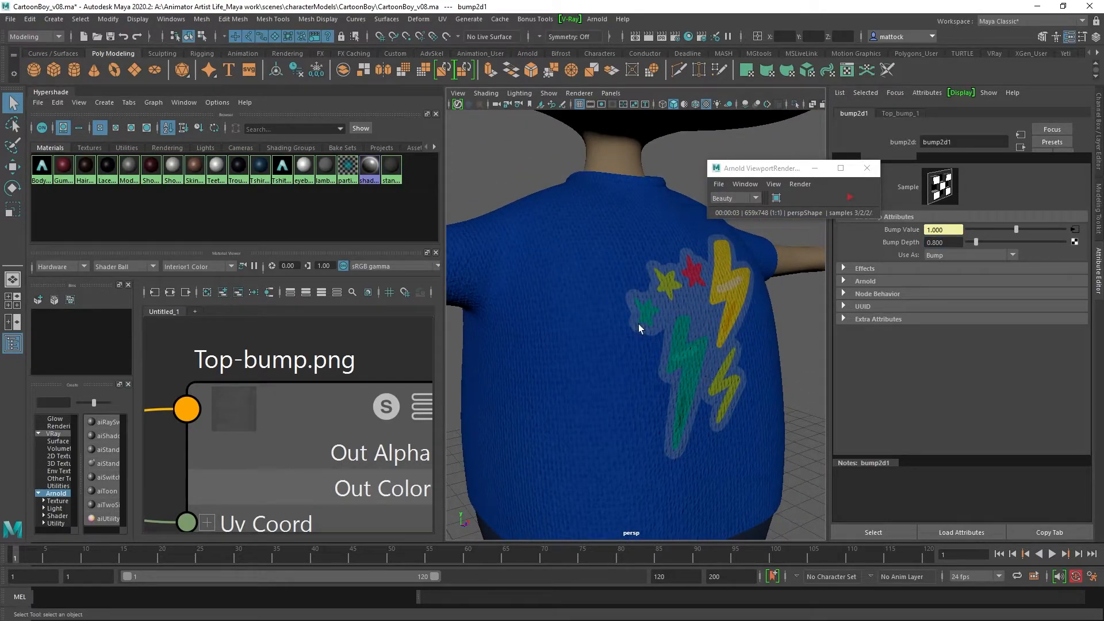
{"action": "scroll", "coordinate": [684, 345], "scroll_direction": "down", "scroll_amount": 3}
{"action": "scroll", "coordinate": [644, 319], "scroll_direction": "up", "scroll_amount": 3}
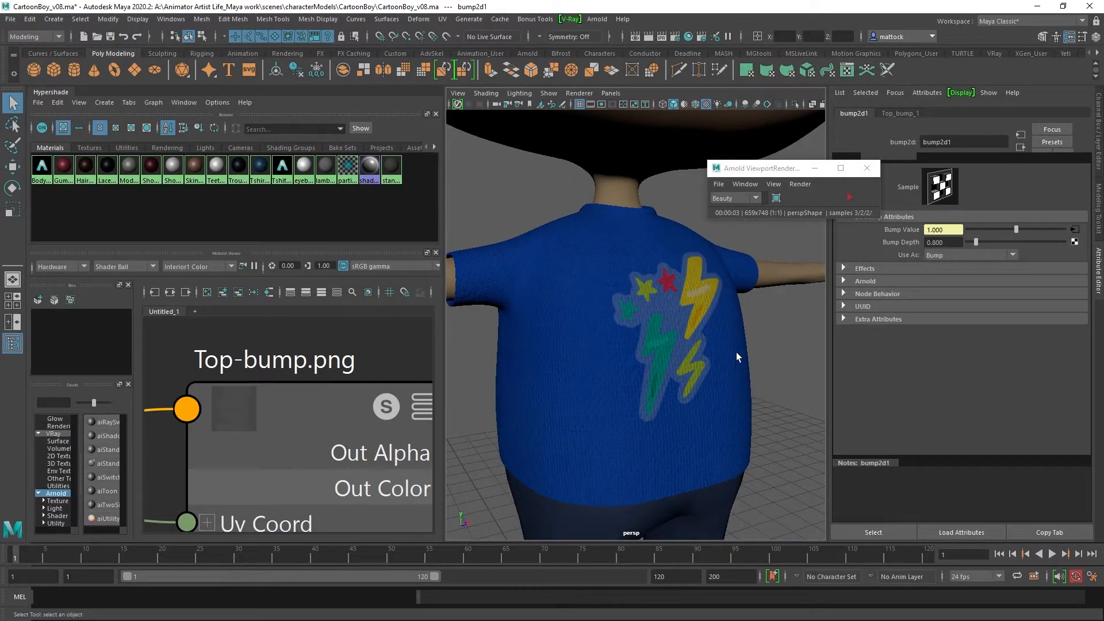
{"action": "scroll", "coordinate": [651, 340], "scroll_direction": "down", "scroll_amount": 3}
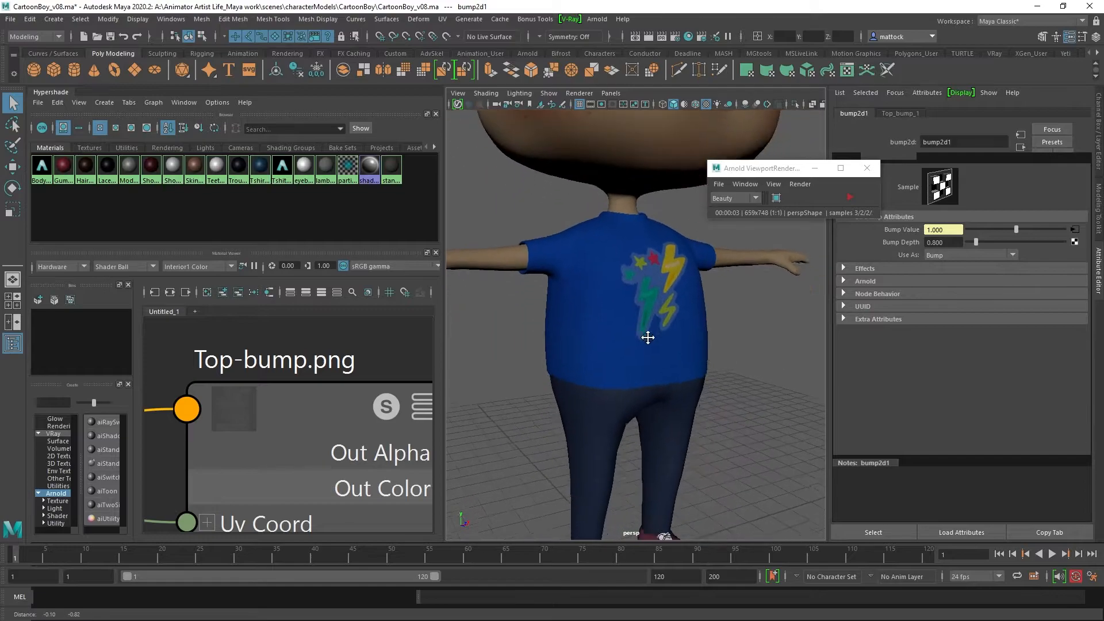
{"action": "scroll", "coordinate": [640, 400], "scroll_direction": "up", "scroll_amount": 3}
{"action": "middle_click_drag", "start_coordinate": [640, 400], "coordinate": [680, 341], "text": "alt"}
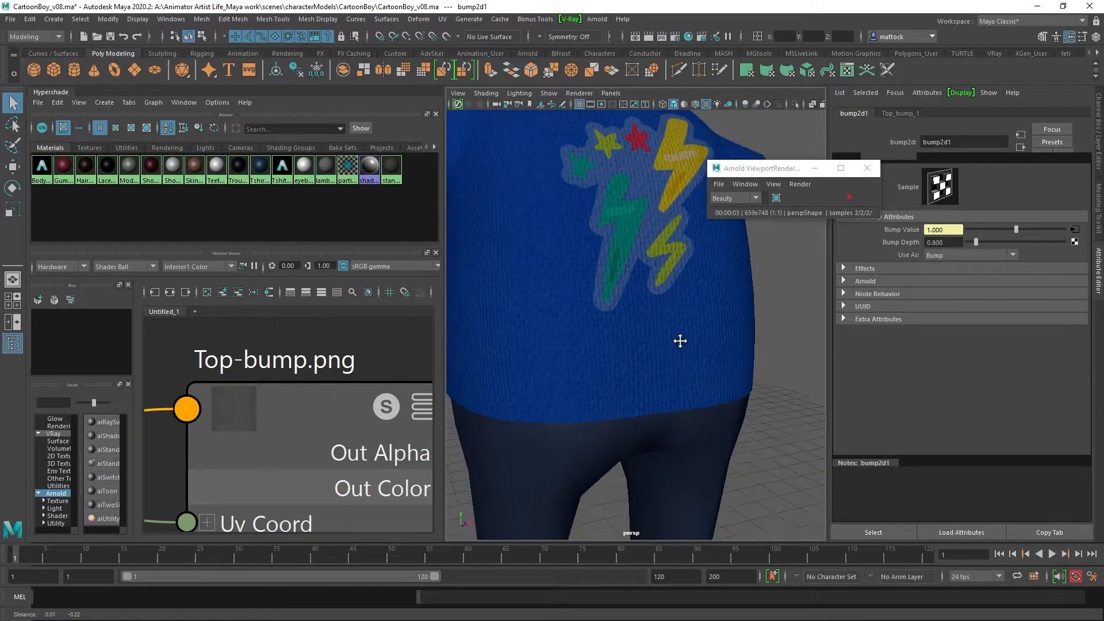
{"action": "right_click_drag", "start_coordinate": [680, 341], "coordinate": [658, 326], "text": "alt"}
{"action": "left_click_drag", "start_coordinate": [658, 325], "coordinate": [653, 345], "text": "alt"}
{"action": "middle_click_drag", "start_coordinate": [654, 313], "coordinate": [668, 370], "text": "alt"}
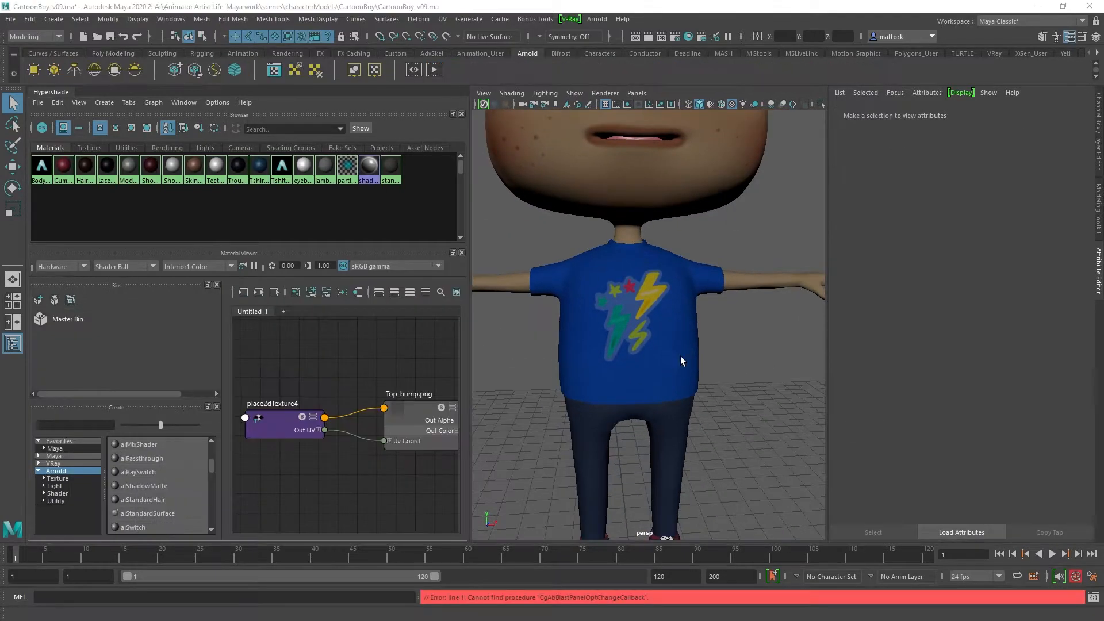
Step: Select the trousers mesh to inspect its wireframe, and clear the selection
{"action": "scroll", "coordinate": [669, 348], "scroll_direction": "down", "scroll_amount": 2}
{"action": "left_click_drag", "start_coordinate": [670, 339], "coordinate": [627, 362], "text": "alt"}
{"action": "scroll", "coordinate": [583, 386], "scroll_direction": "up", "scroll_amount": 3}
{"action": "left_click", "coordinate": [583, 387]}
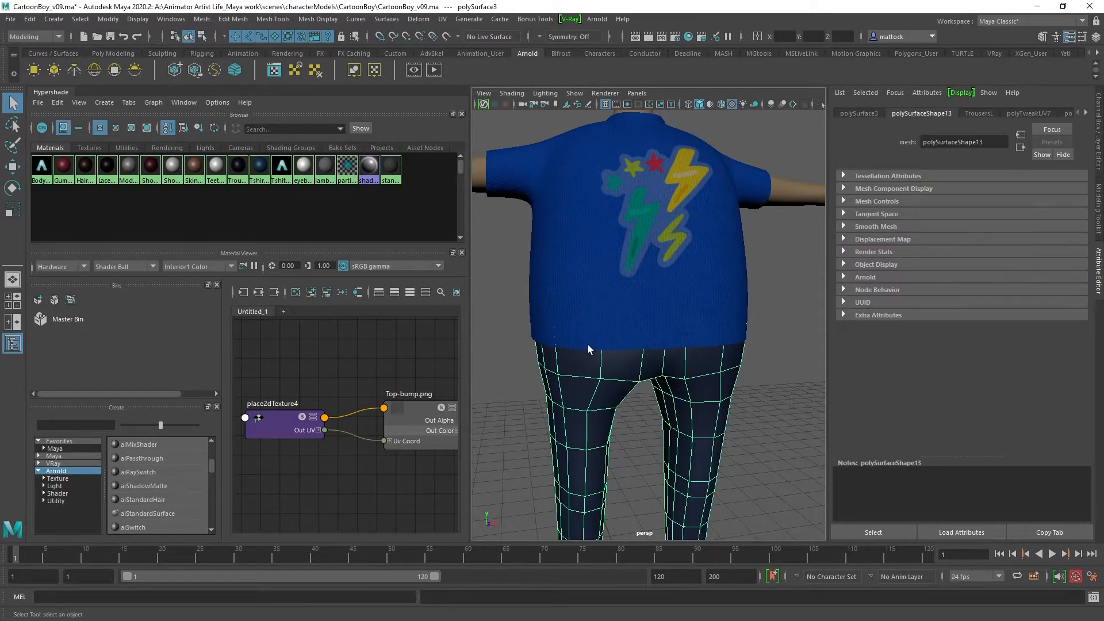
{"action": "middle_click_drag", "start_coordinate": [744, 402], "coordinate": [746, 364], "text": "alt"}
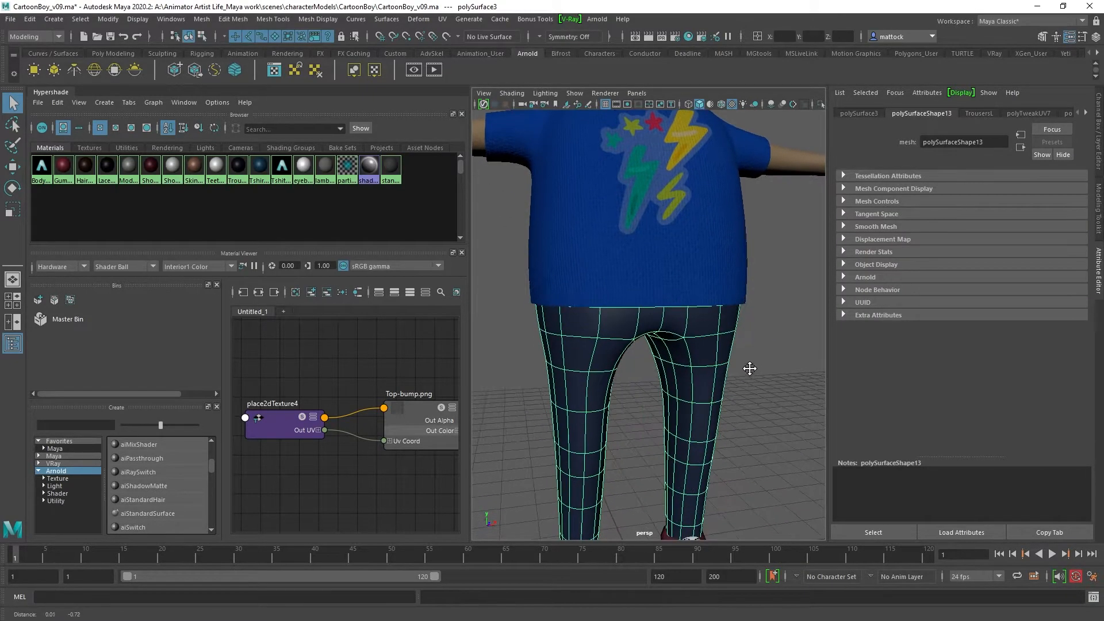
{"action": "left_click", "coordinate": [747, 368]}
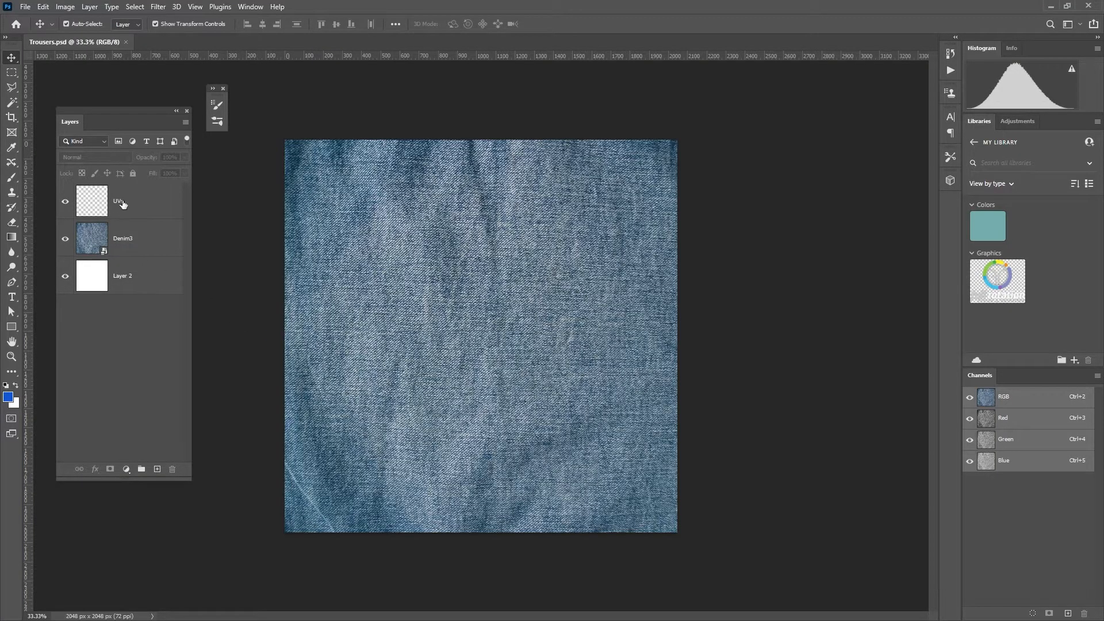
Step: Select the UVs layer of Trousers.psd in Photoshop, and return to the character in Maya
{"action": "left_click", "coordinate": [123, 204]}
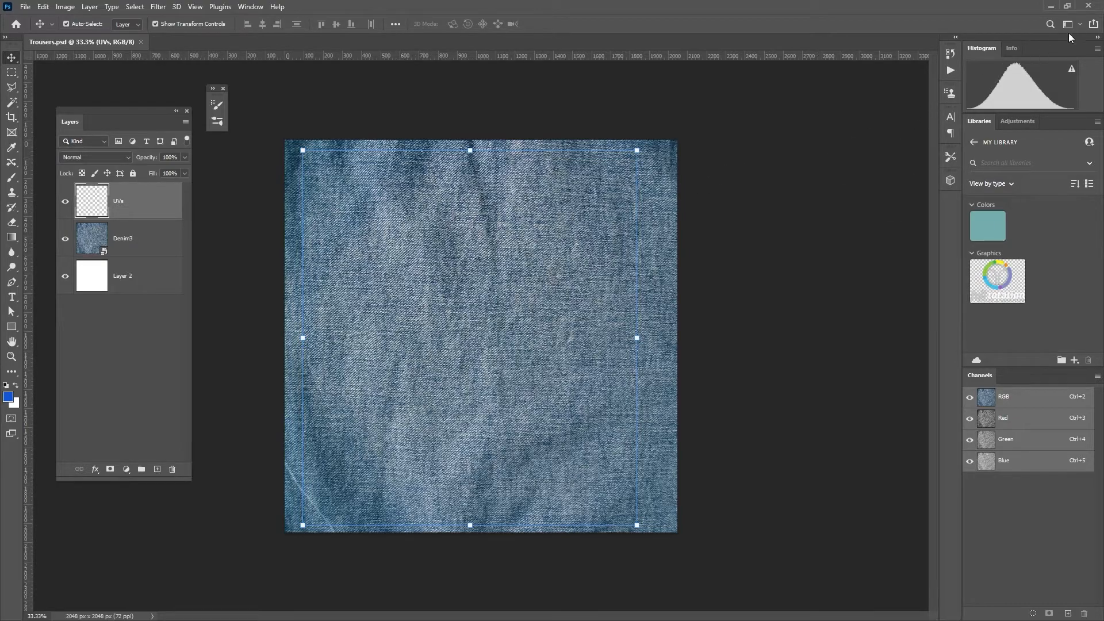
{"action": "left_click", "coordinate": [1049, 7]}
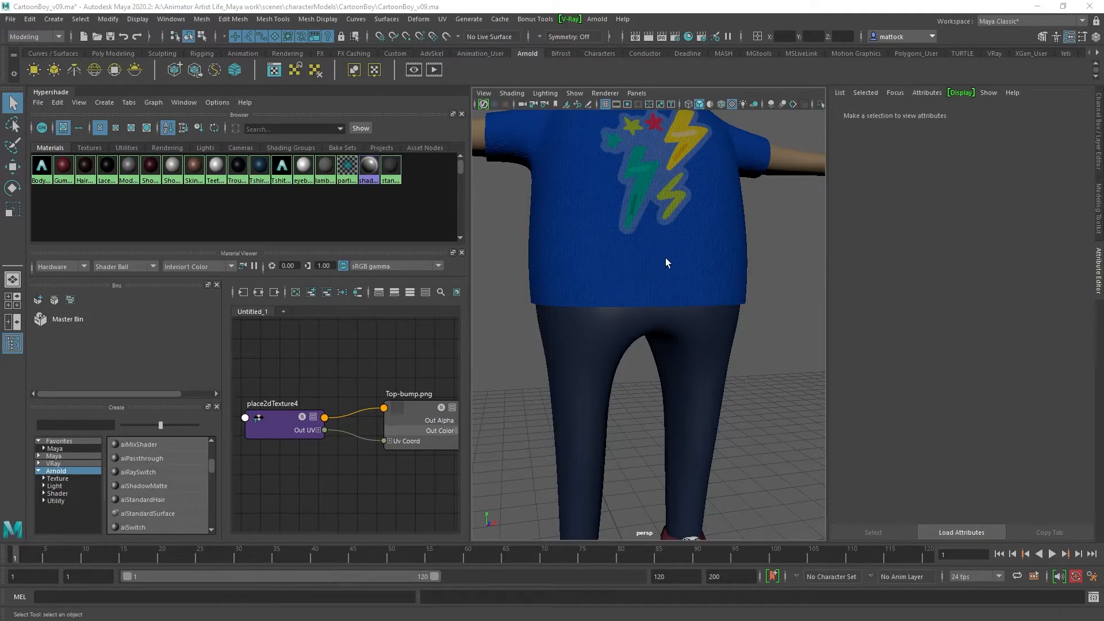
{"action": "right_click_drag", "start_coordinate": [708, 330], "coordinate": [635, 323], "text": "alt"}
{"action": "left_click_drag", "start_coordinate": [636, 323], "coordinate": [592, 334], "text": "alt"}
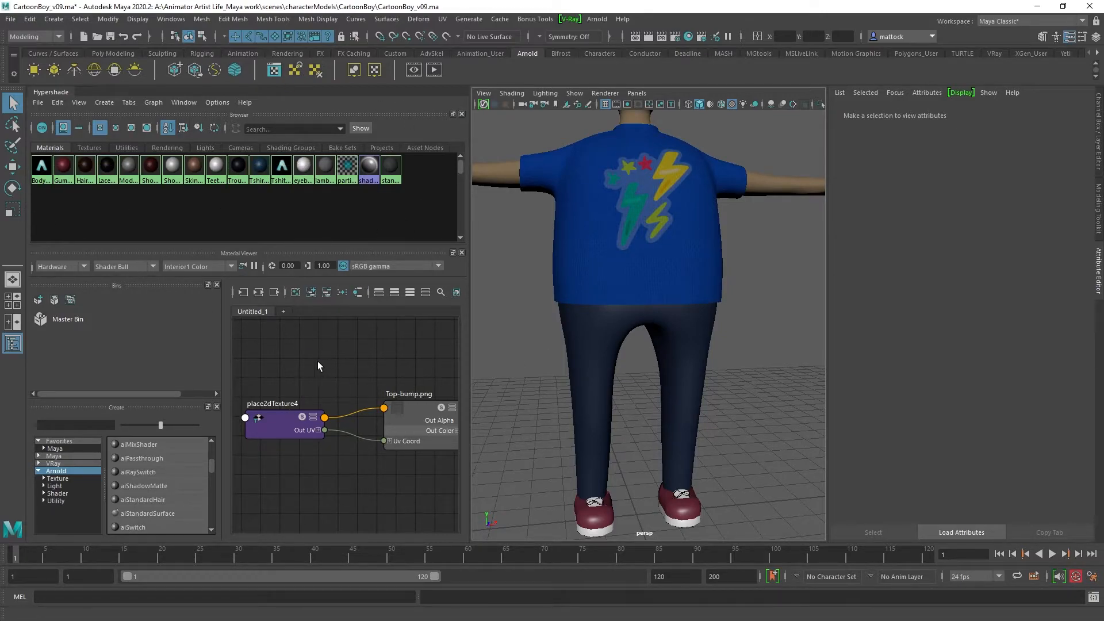
Step: Clear the T-shirt's shading network from the Hypershade work area
{"action": "scroll", "coordinate": [336, 378], "scroll_direction": "down", "scroll_amount": 2}
{"action": "middle_click_drag", "start_coordinate": [357, 378], "coordinate": [245, 373], "text": "alt"}
{"action": "scroll", "coordinate": [392, 397], "scroll_direction": "down", "scroll_amount": 2}
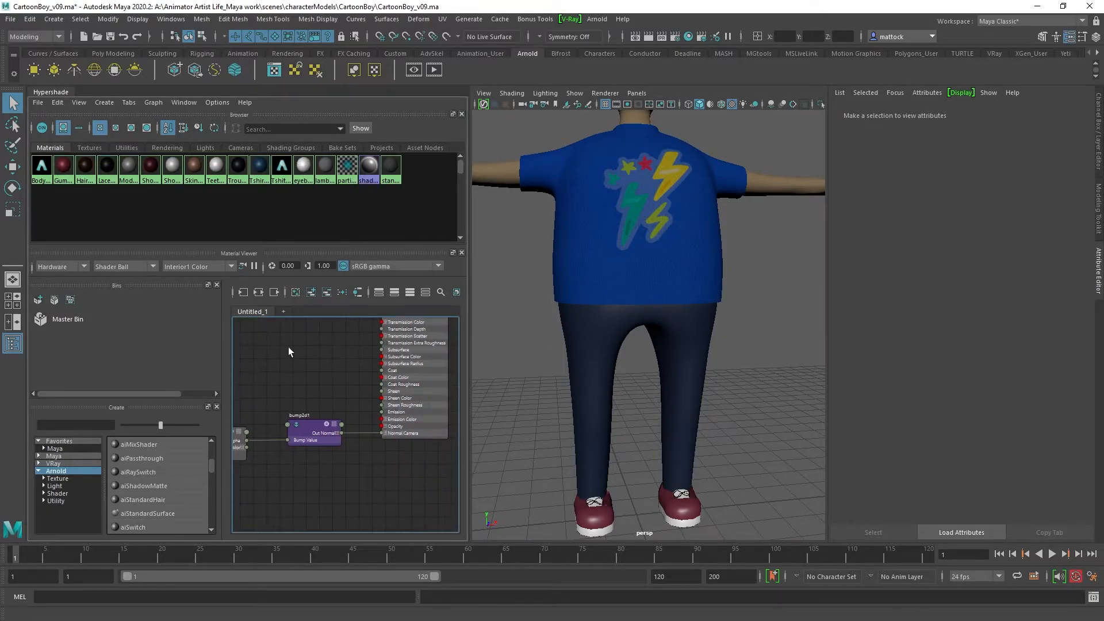
{"action": "left_click", "coordinate": [295, 292]}
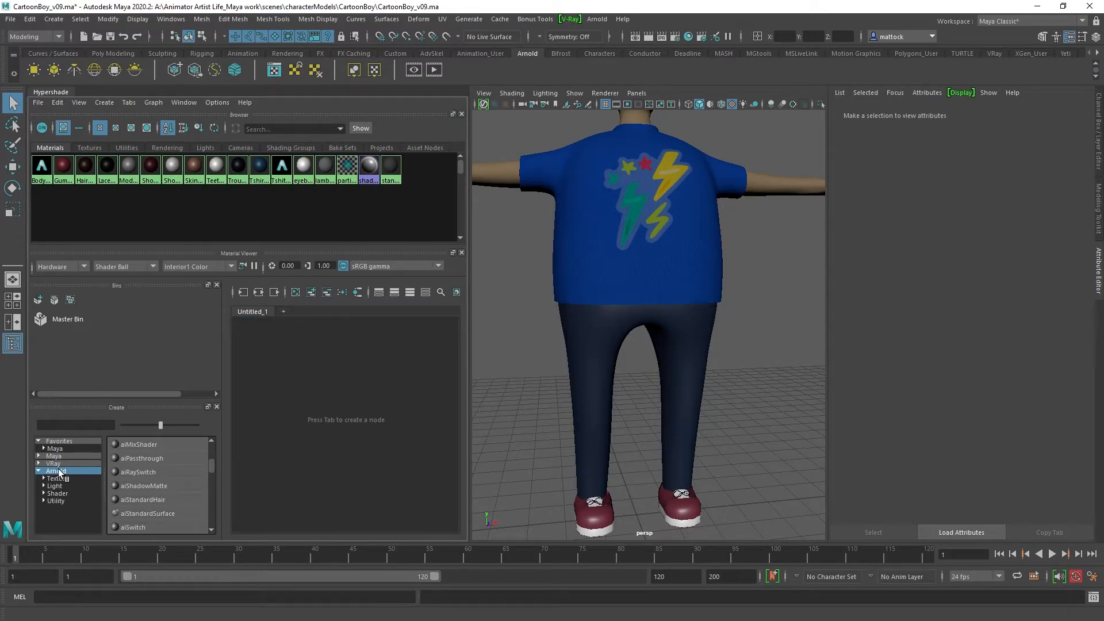
Step: Create an aiStandardSurface material and rename it Trousers_mat_ai
{"action": "left_click", "coordinate": [148, 513]}
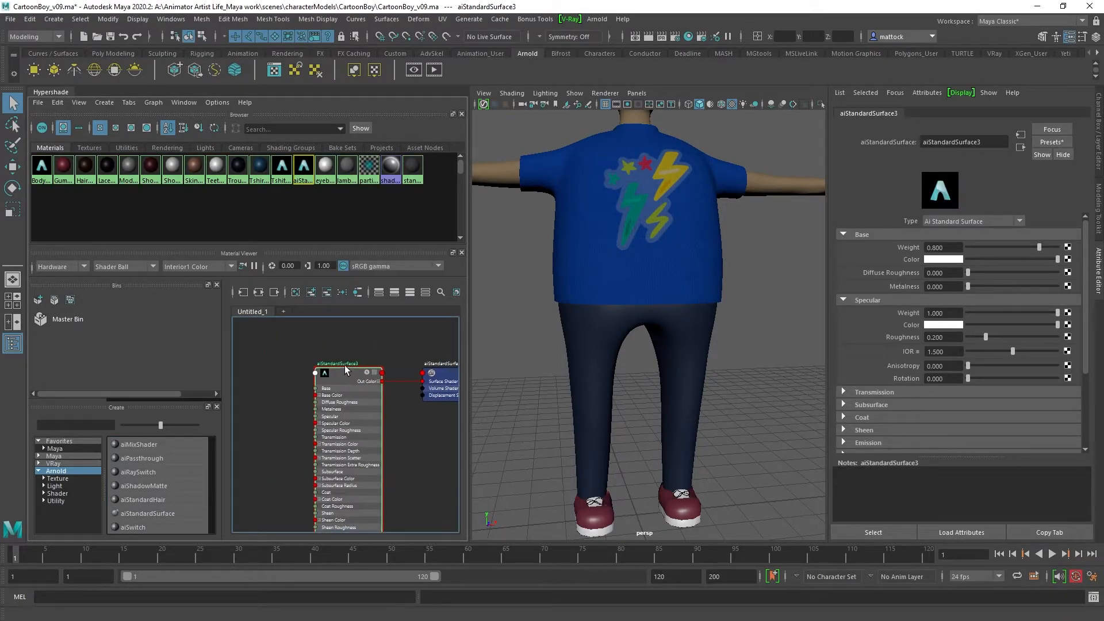
{"action": "double_click", "coordinate": [344, 365]}
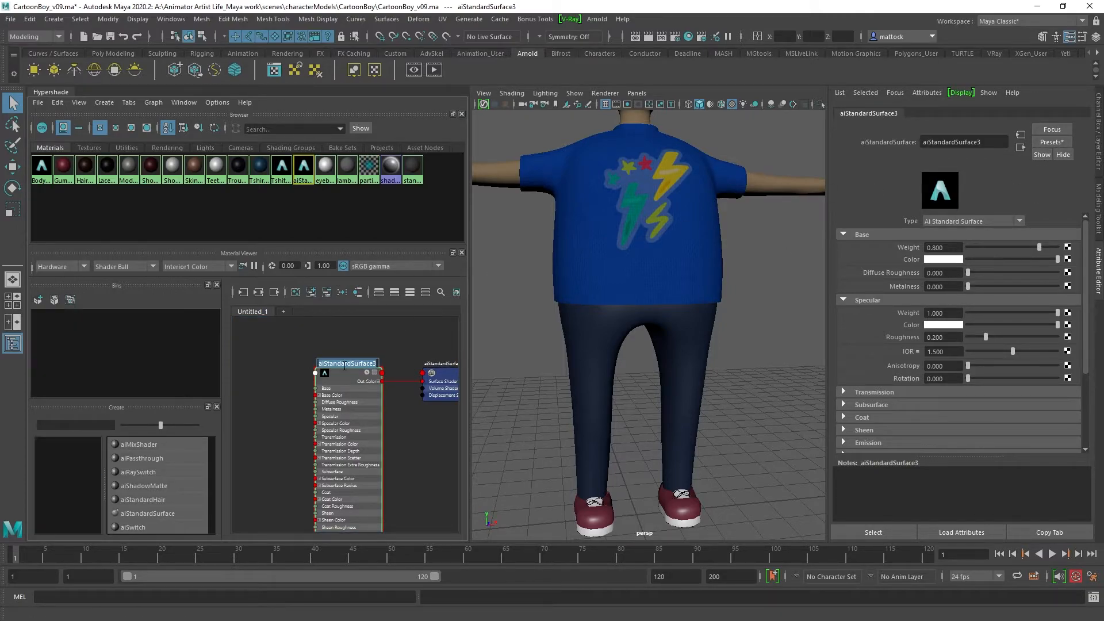
{"action": "type", "text": "Trousers_mat_ai"}
{"action": "key", "text": "Return"}
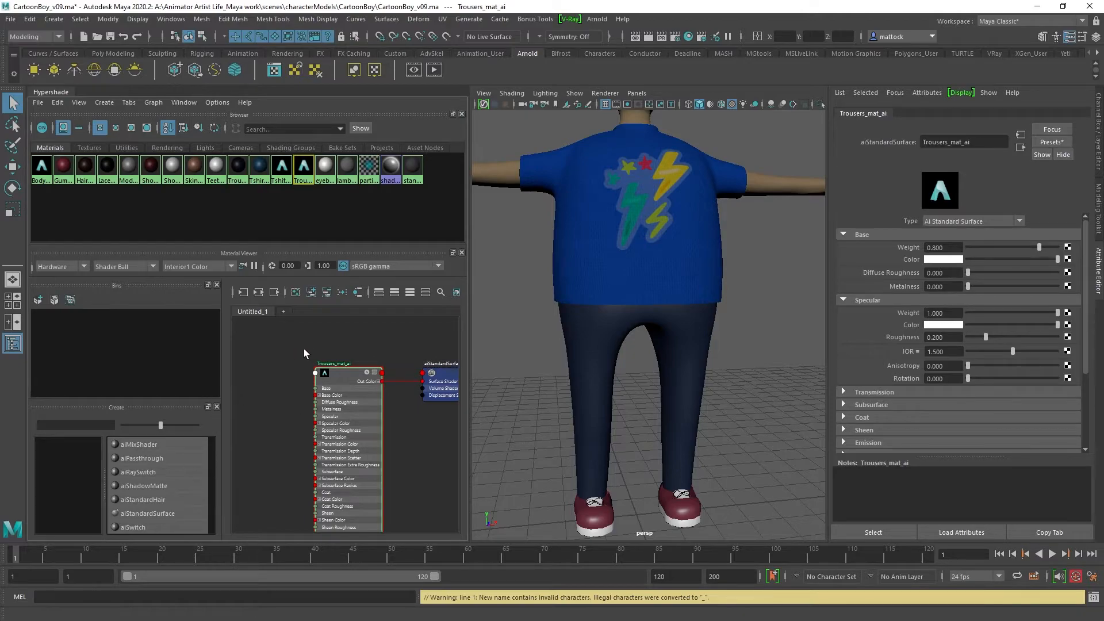
{"action": "right_click_drag", "start_coordinate": [341, 339], "coordinate": [335, 345], "text": "alt"}
{"action": "middle_click_drag", "start_coordinate": [335, 345], "coordinate": [351, 328], "text": "alt"}
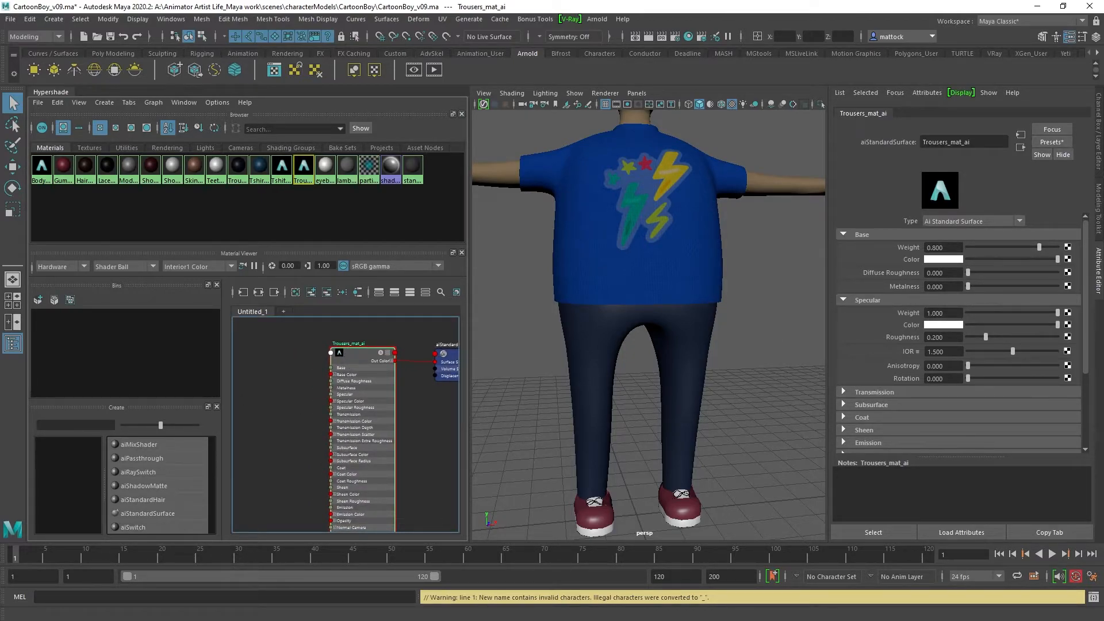
Step: Import Denim3.jpg from the CartoonBoy textures folder into the Hypershade node graph as a file texture
{"action": "left_click_drag", "start_coordinate": [1103, 345], "coordinate": [891, 119]}
{"action": "left_click", "coordinate": [797, 384]}
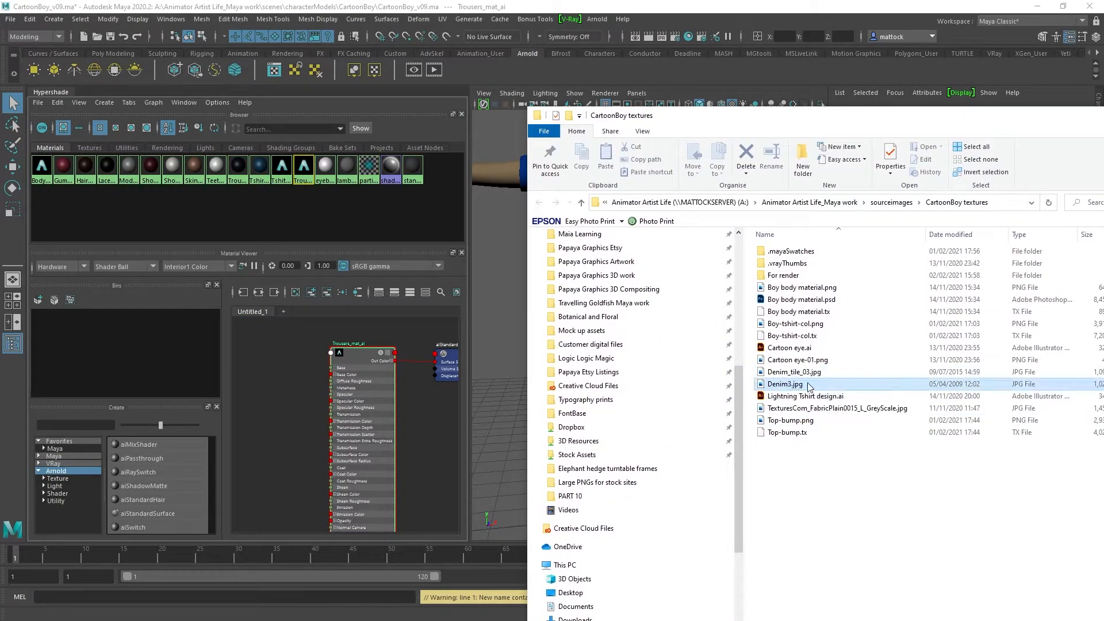
{"action": "left_click_drag", "start_coordinate": [974, 122], "coordinate": [962, 122]}
{"action": "left_click_drag", "start_coordinate": [770, 386], "coordinate": [285, 411]}
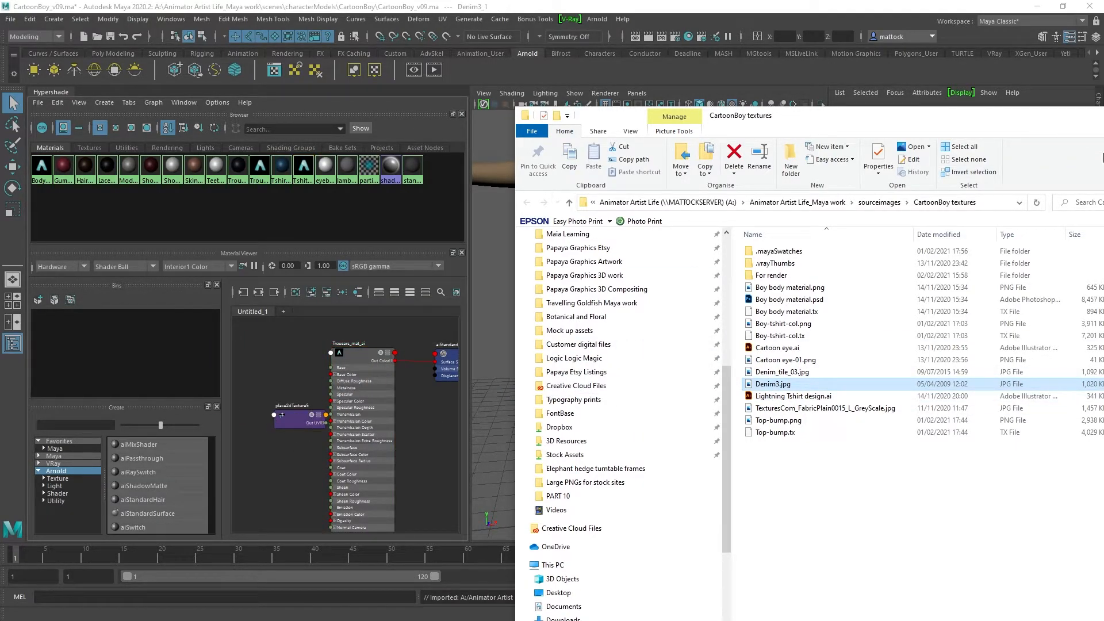
{"action": "left_click_drag", "start_coordinate": [791, 120], "coordinate": [1103, 158]}
Step: Arrange the Denim3.jpg file node and its placement node beside the Trousers_mat_ai material
{"action": "middle_click_drag", "start_coordinate": [444, 448], "coordinate": [468, 396], "text": "alt"}
{"action": "scroll", "coordinate": [350, 450], "scroll_direction": "down", "scroll_amount": 1}
{"action": "left_click_drag", "start_coordinate": [332, 409], "coordinate": [265, 405]}
{"action": "scroll", "coordinate": [373, 354], "scroll_direction": "down", "scroll_amount": 1}
{"action": "middle_click_drag", "start_coordinate": [371, 351], "coordinate": [310, 391], "text": "alt"}
{"action": "left_click_drag", "start_coordinate": [310, 391], "coordinate": [358, 358]}
{"action": "scroll", "coordinate": [294, 434], "scroll_direction": "up", "scroll_amount": 1}
{"action": "middle_click_drag", "start_coordinate": [294, 434], "coordinate": [269, 426], "text": "alt"}
{"action": "left_click_drag", "start_coordinate": [302, 441], "coordinate": [273, 405]}
{"action": "middle_click_drag", "start_coordinate": [294, 353], "coordinate": [336, 396], "text": "alt"}
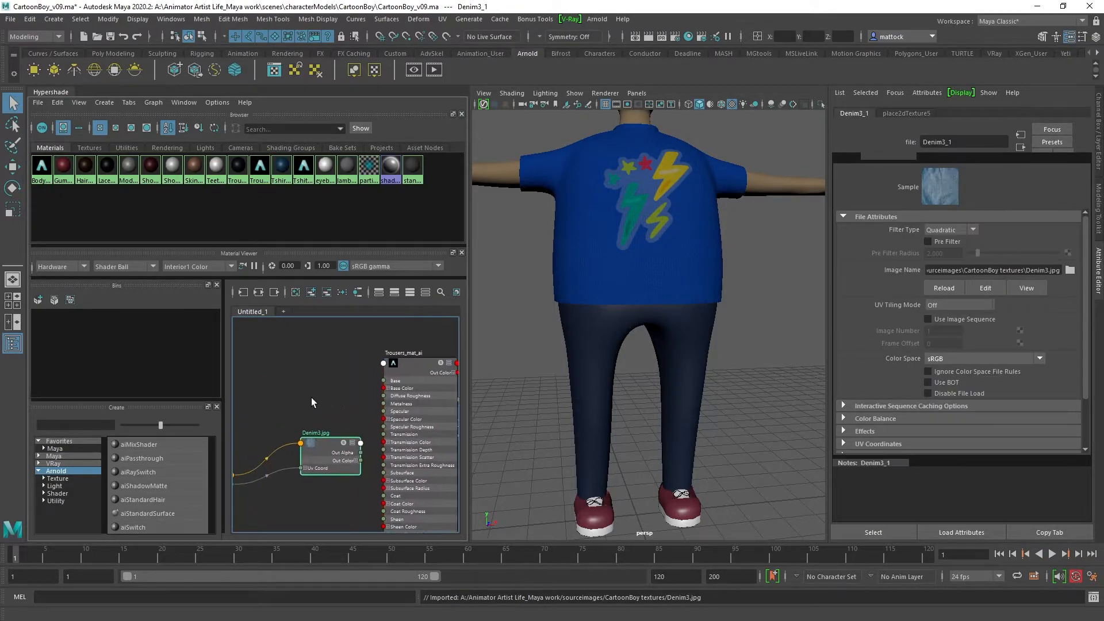
Step: Examine the Denim3.jpg node's thumbnail and file attributes
{"action": "right_click_drag", "start_coordinate": [306, 398], "coordinate": [345, 404], "text": "alt"}
{"action": "middle_click_drag", "start_coordinate": [327, 422], "coordinate": [251, 369], "text": "alt"}
{"action": "right_click_drag", "start_coordinate": [246, 371], "coordinate": [282, 377], "text": "alt"}
{"action": "middle_click_drag", "start_coordinate": [302, 388], "coordinate": [373, 397], "text": "alt"}
{"action": "right_click_drag", "start_coordinate": [329, 398], "coordinate": [351, 397], "text": "alt"}
{"action": "middle_click_drag", "start_coordinate": [350, 395], "coordinate": [333, 368], "text": "alt"}
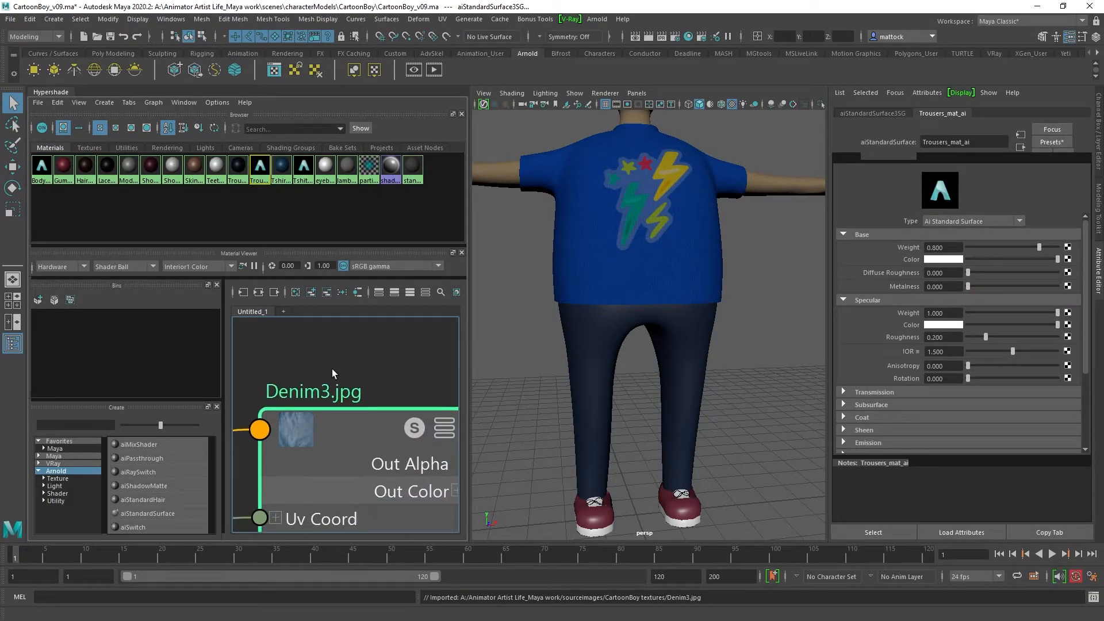
{"action": "left_click", "coordinate": [307, 445]}
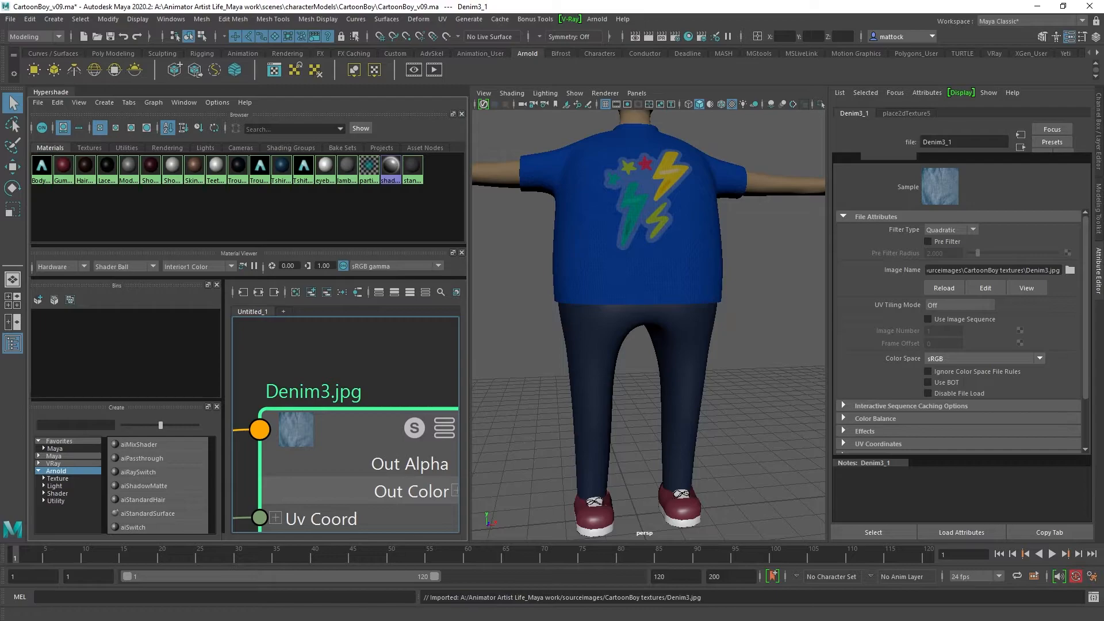
Step: Import Denim_tile_03.jpg into the node graph and delete the Denim3.jpg file node with its placement node
{"action": "left_click_drag", "start_coordinate": [1036, 562], "coordinate": [330, 364]}
{"action": "right_click_drag", "start_coordinate": [391, 443], "coordinate": [265, 454], "text": "alt"}
{"action": "left_click_drag", "start_coordinate": [360, 464], "coordinate": [323, 505]}
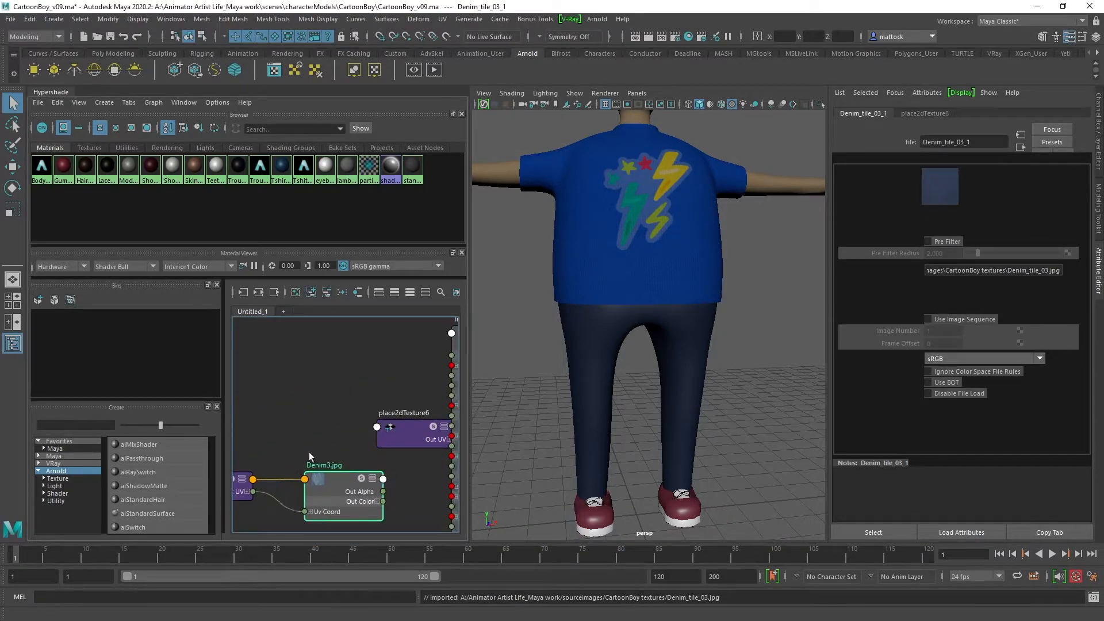
{"action": "left_click_drag", "start_coordinate": [247, 499], "coordinate": [234, 503]}
{"action": "key", "text": "Delete"}
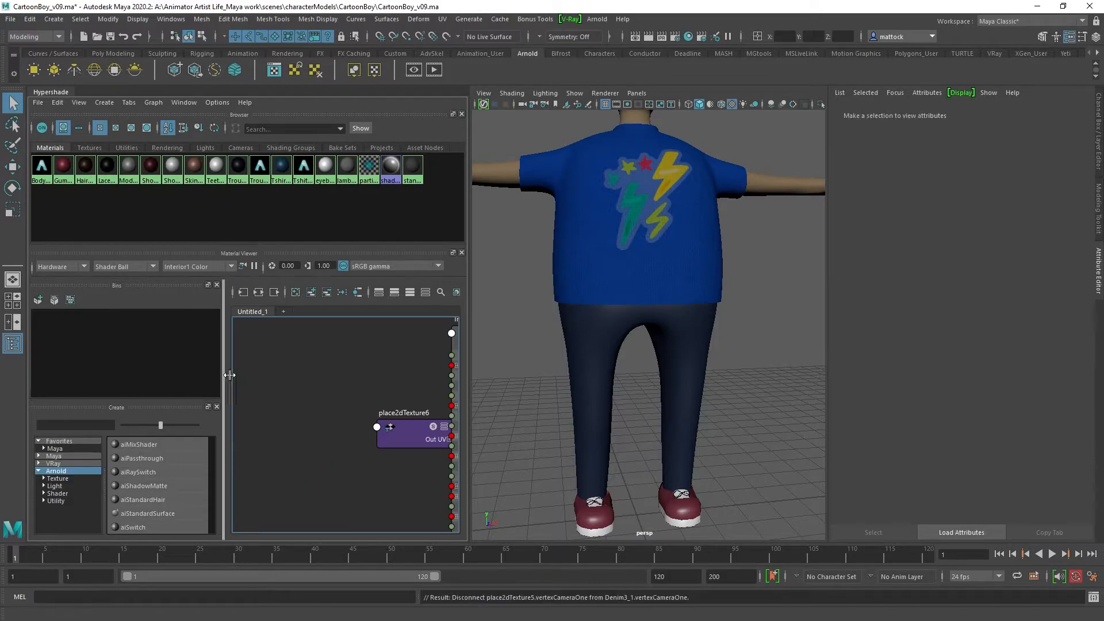
Step: Lay out the Denim_tile_03.jpg file node, its placement node, Trousers_mat_ai and the shading group side by side in the node graph
{"action": "left_click_drag", "start_coordinate": [405, 436], "coordinate": [283, 445]}
{"action": "middle_click_drag", "start_coordinate": [390, 386], "coordinate": [277, 372], "text": "alt"}
{"action": "left_click_drag", "start_coordinate": [374, 341], "coordinate": [418, 461]}
{"action": "left_click_drag", "start_coordinate": [384, 426], "coordinate": [267, 384]}
{"action": "left_click_drag", "start_coordinate": [428, 393], "coordinate": [397, 343]}
{"action": "left_click_drag", "start_coordinate": [405, 462], "coordinate": [347, 402]}
Step: Assign the Trousers_mat_ai material to the boy's trousers mesh and deselect the mesh
{"action": "left_click", "coordinate": [324, 365]}
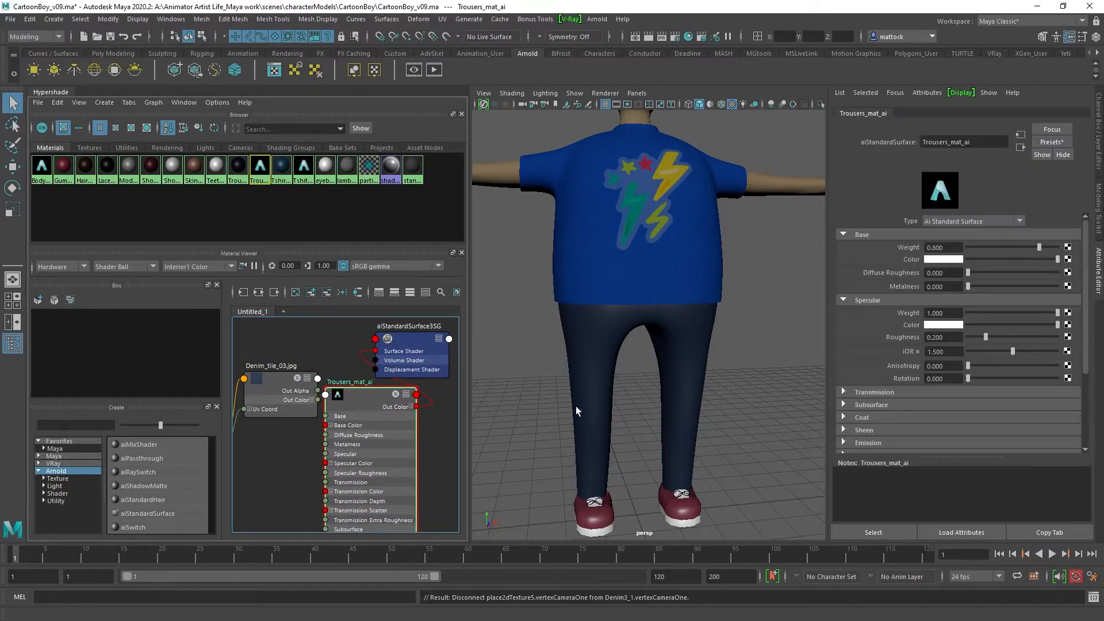
{"action": "left_click", "coordinate": [575, 359]}
{"action": "right_click_drag", "start_coordinate": [338, 401], "coordinate": [336, 368]}
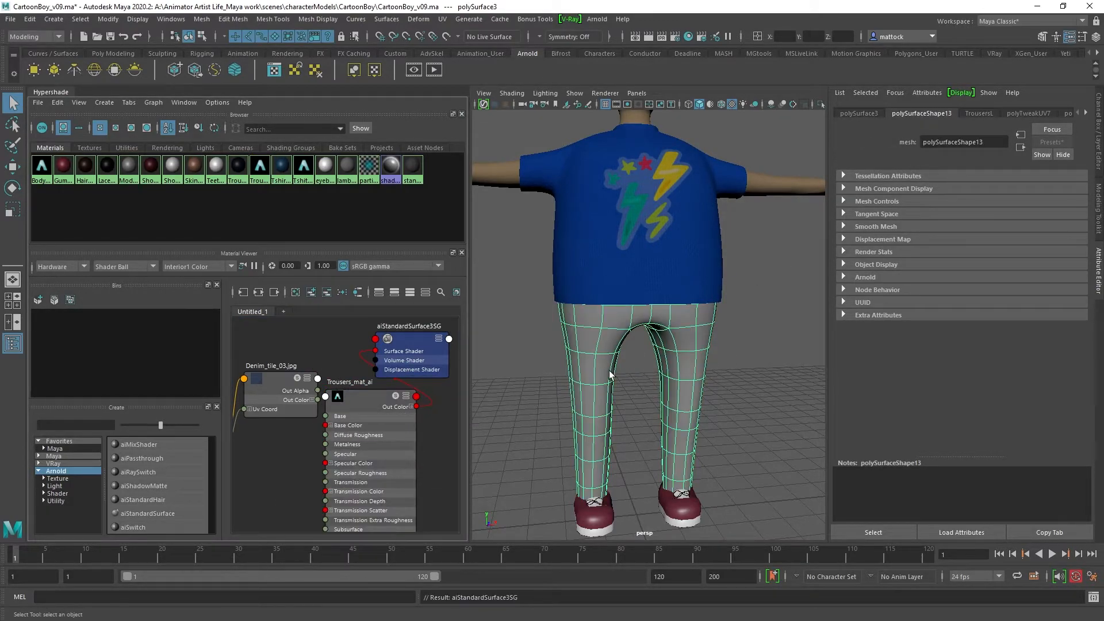
{"action": "left_click", "coordinate": [513, 387]}
Step: Connect the Denim_tile_03.jpg file texture to the Base Color of the Trousers_mat_ai material
{"action": "scroll", "coordinate": [566, 344], "scroll_direction": "up", "scroll_amount": 5}
{"action": "middle_click_drag", "start_coordinate": [334, 397], "coordinate": [323, 355]}
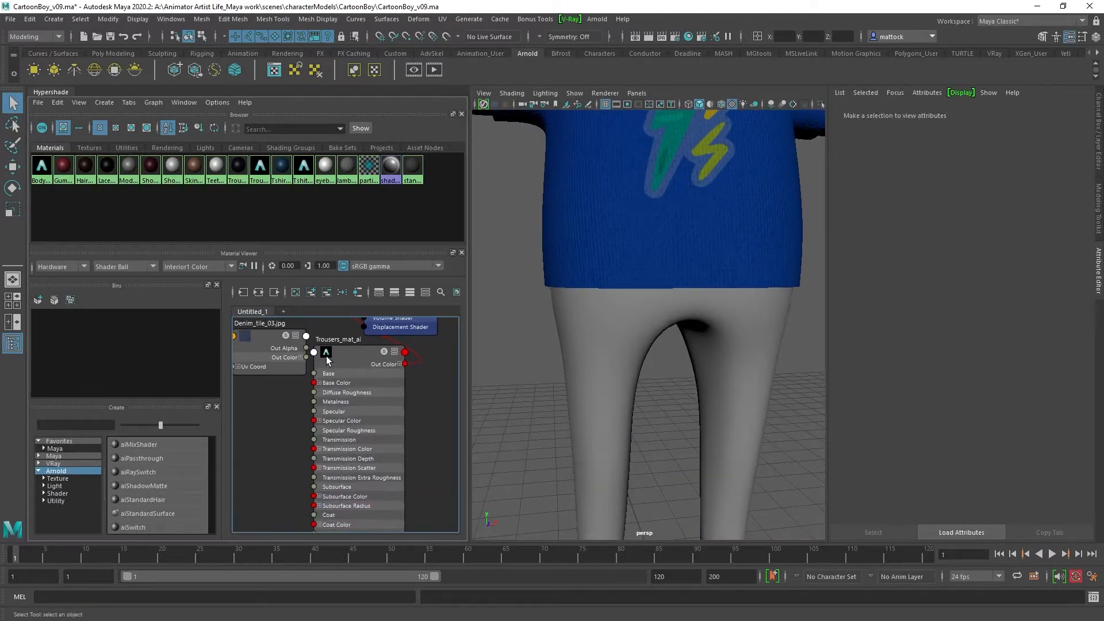
{"action": "left_click", "coordinate": [324, 355]}
{"action": "scroll", "coordinate": [276, 414], "scroll_direction": "up", "scroll_amount": 3}
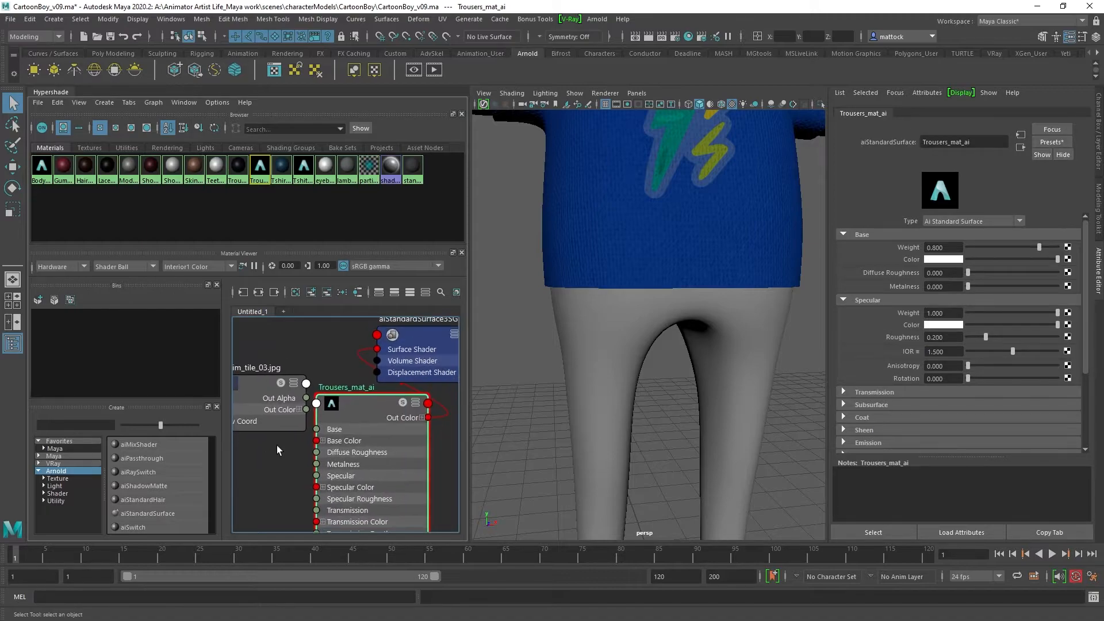
{"action": "middle_click_drag", "start_coordinate": [335, 358], "coordinate": [379, 352], "text": "alt"}
{"action": "scroll", "coordinate": [375, 369], "scroll_direction": "up", "scroll_amount": 1}
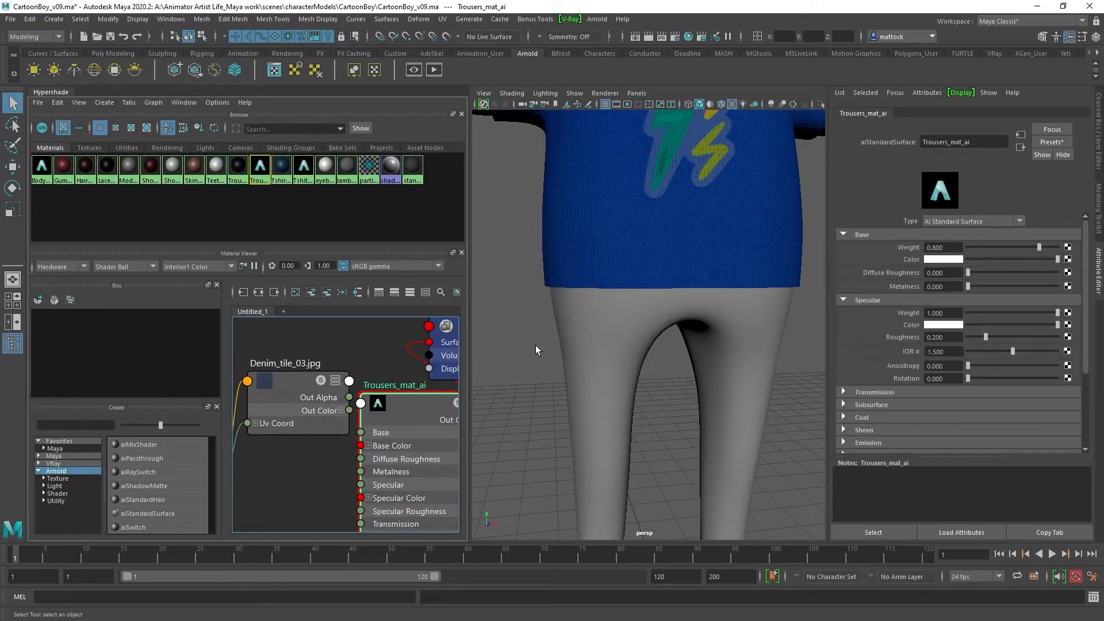
{"action": "middle_click_drag", "start_coordinate": [268, 392], "coordinate": [910, 263]}
Step: Examine the scale and direction of the denim weave on the trousers from near and far and from several angles
{"action": "right_click_drag", "start_coordinate": [726, 345], "coordinate": [679, 349], "text": "alt"}
{"action": "left_click_drag", "start_coordinate": [678, 349], "coordinate": [702, 352], "text": "alt"}
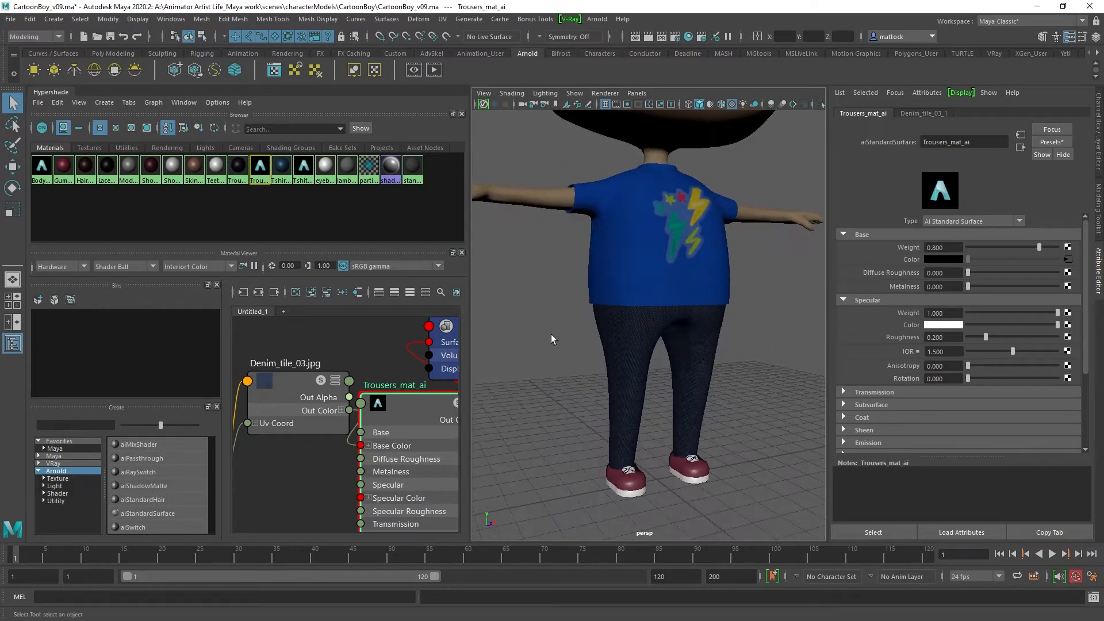
{"action": "right_click_drag", "start_coordinate": [527, 352], "coordinate": [681, 352], "text": "alt"}
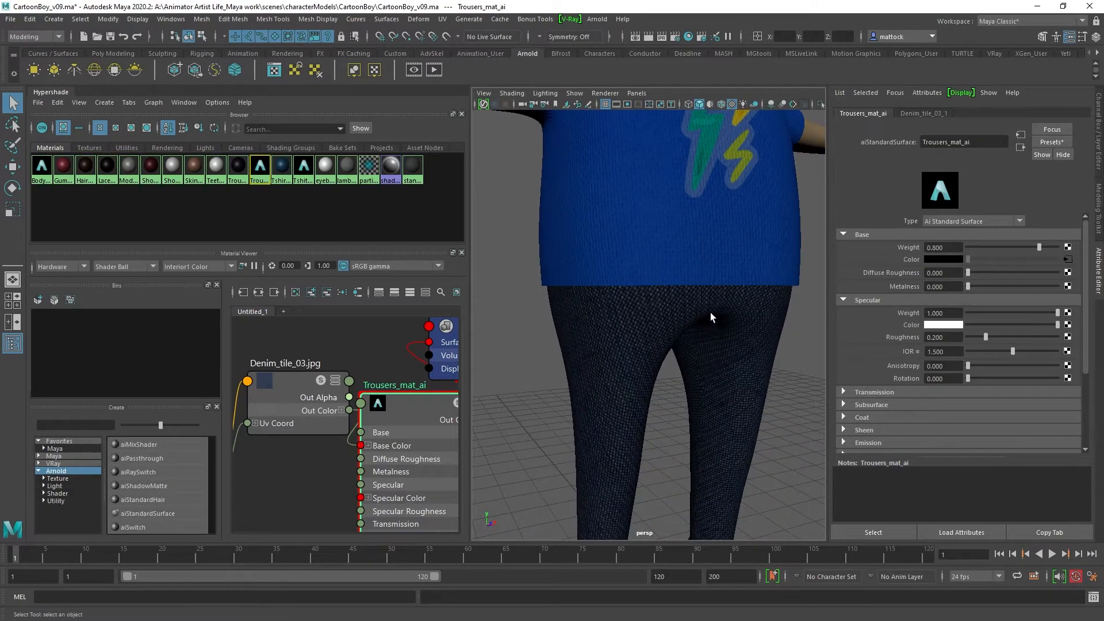
{"action": "right_click_drag", "start_coordinate": [707, 322], "coordinate": [664, 334], "text": "alt"}
{"action": "left_click_drag", "start_coordinate": [663, 333], "coordinate": [626, 328], "text": "alt"}
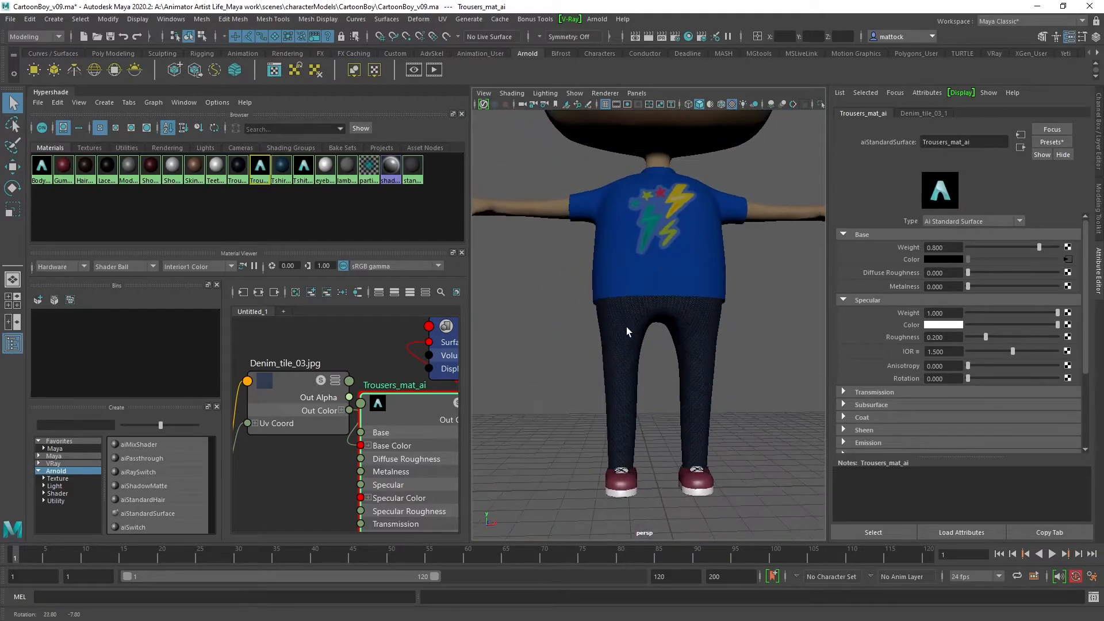
{"action": "right_click_drag", "start_coordinate": [627, 328], "coordinate": [715, 336], "text": "alt"}
{"action": "left_click_drag", "start_coordinate": [637, 303], "coordinate": [455, 324], "text": "alt"}
{"action": "right_click_drag", "start_coordinate": [695, 325], "coordinate": [636, 350], "text": "alt"}
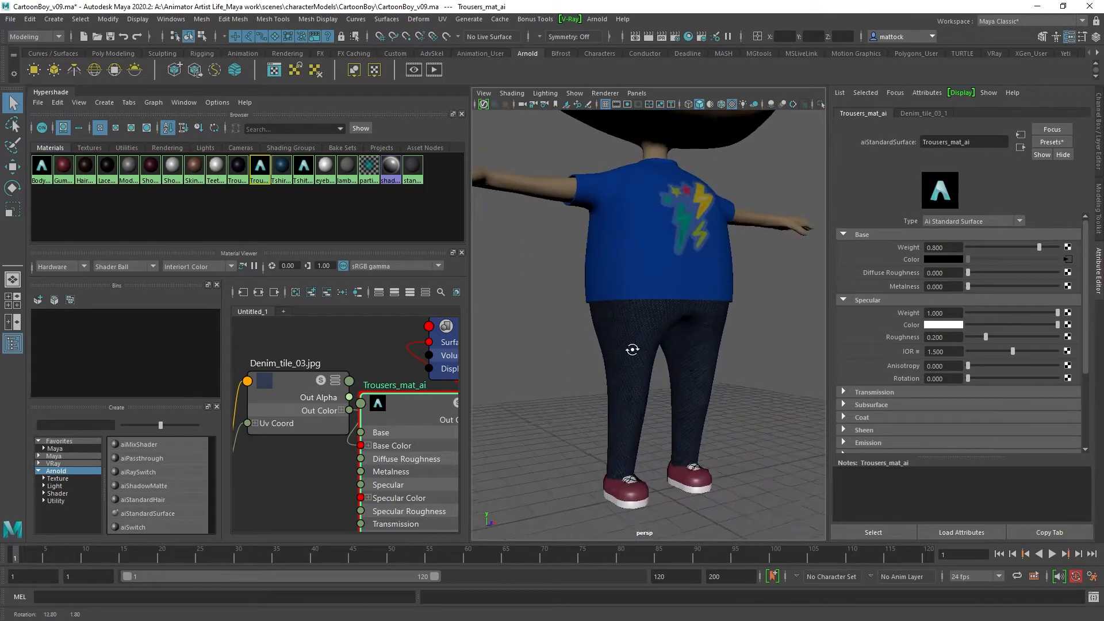
{"action": "left_click_drag", "start_coordinate": [636, 350], "coordinate": [596, 351], "text": "alt"}
{"action": "right_click_drag", "start_coordinate": [596, 350], "coordinate": [648, 333], "text": "alt"}
{"action": "left_click_drag", "start_coordinate": [648, 333], "coordinate": [629, 331], "text": "alt"}
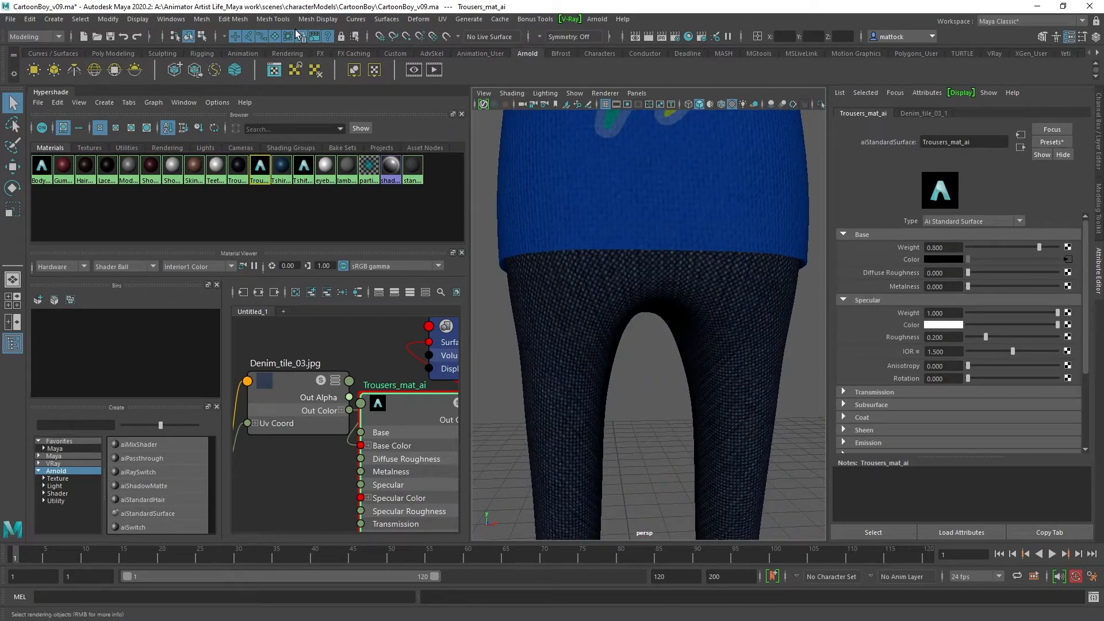
Step: Inspect the trousers' UV shells in the UV Editor, close it and compare them with the denim on the mesh
{"action": "left_click", "coordinate": [517, 352]}
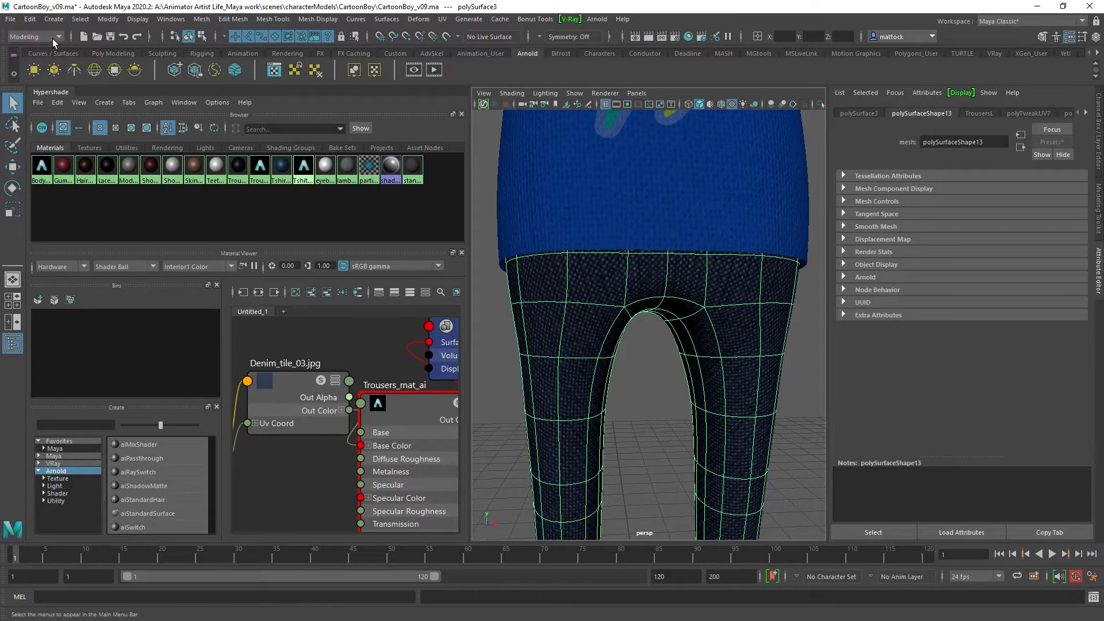
{"action": "left_click", "coordinate": [444, 20]}
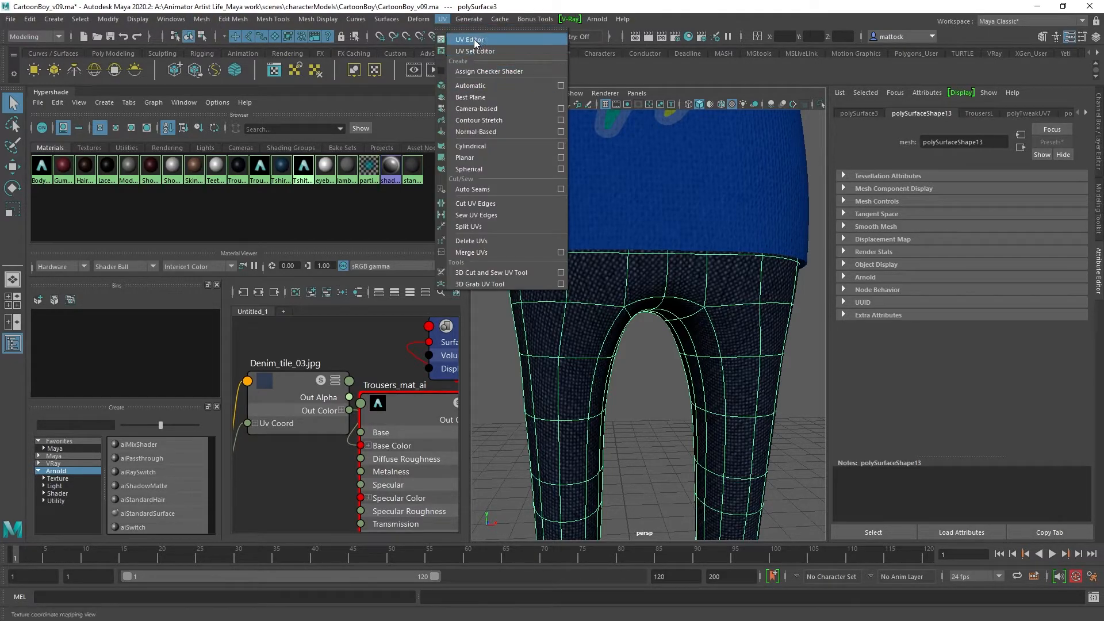
{"action": "left_click", "coordinate": [474, 39]}
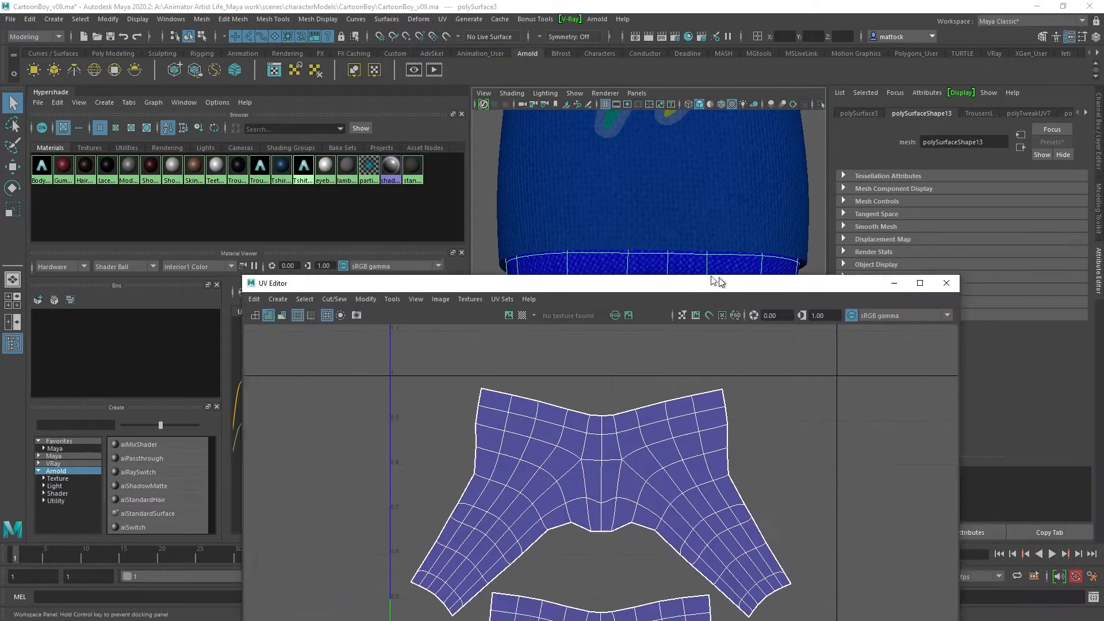
{"action": "left_click_drag", "start_coordinate": [719, 277], "coordinate": [307, 113]}
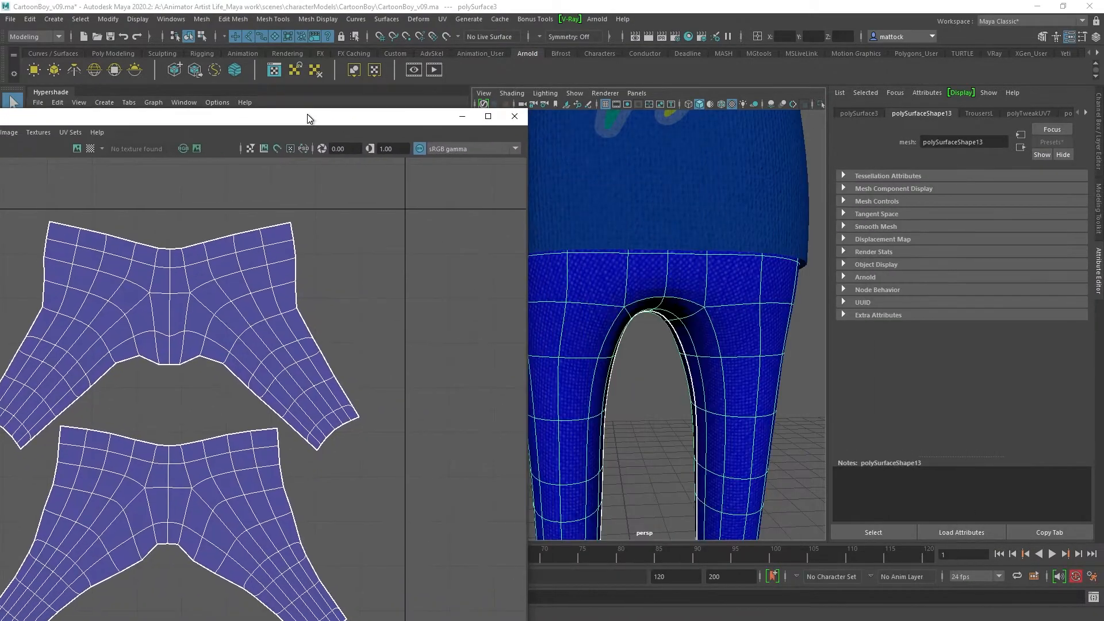
{"action": "left_click_drag", "start_coordinate": [733, 336], "coordinate": [779, 352], "text": "alt"}
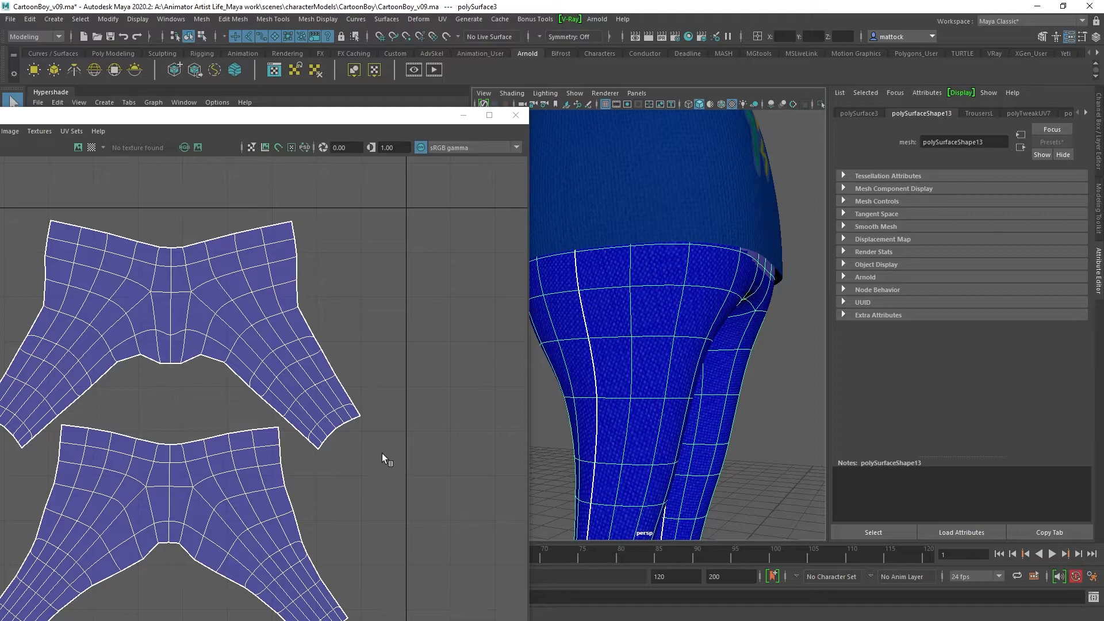
{"action": "left_click", "coordinate": [516, 115]}
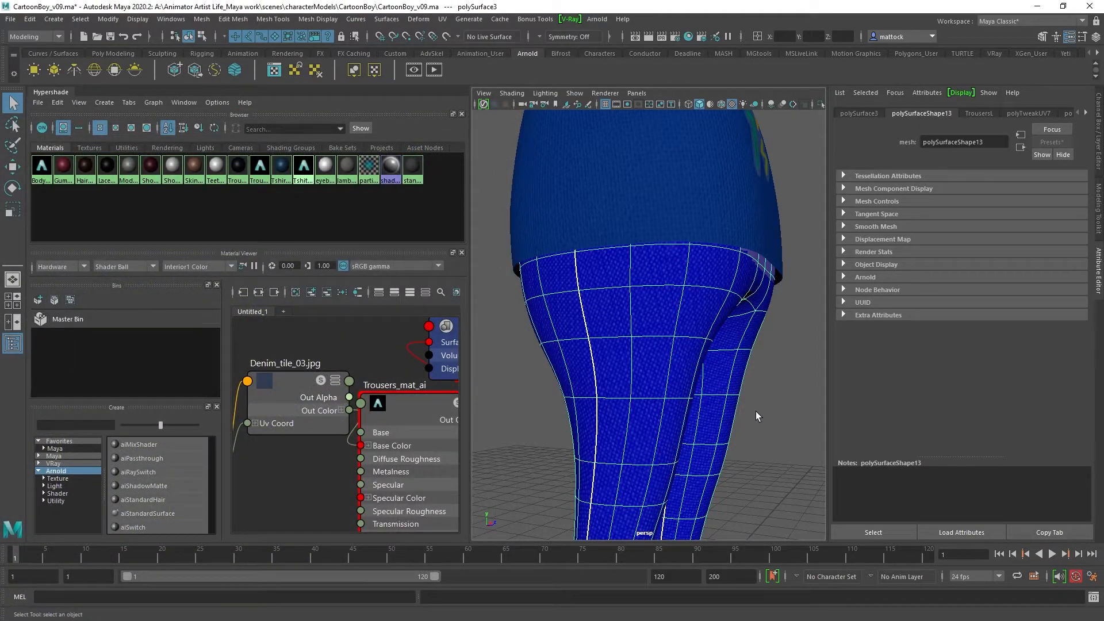
{"action": "left_click", "coordinate": [746, 411]}
{"action": "left_click_drag", "start_coordinate": [705, 405], "coordinate": [572, 370], "text": "alt"}
{"action": "right_click_drag", "start_coordinate": [572, 369], "coordinate": [632, 368], "text": "alt"}
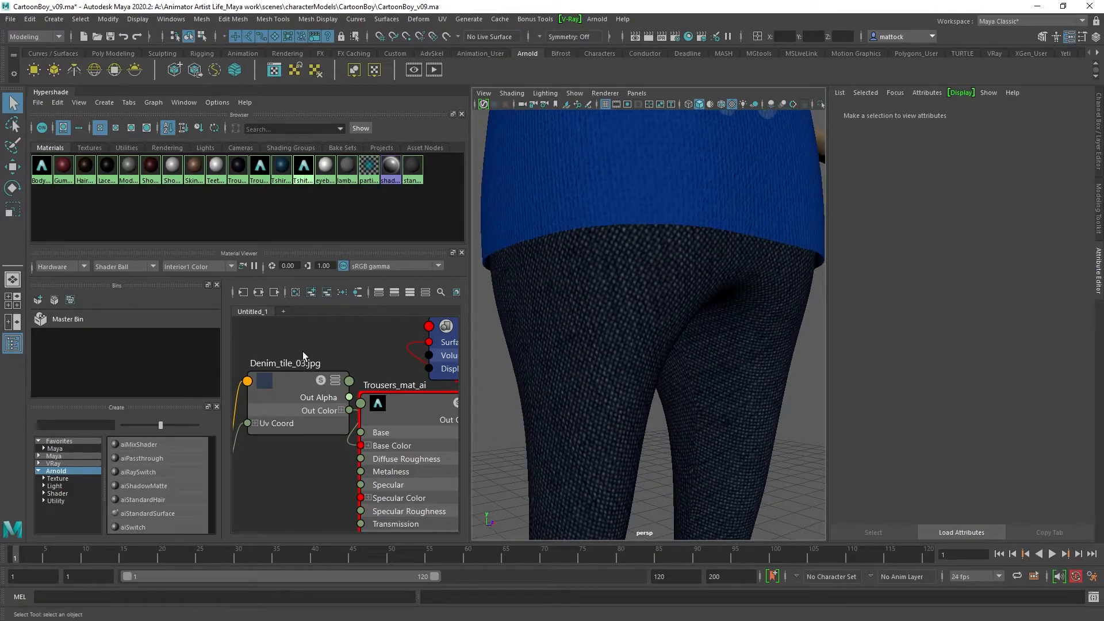
Step: Spread the placement node, the Denim_tile_03.jpg node and the aiStandardSurface3SG shading group into a left-to-right chain around Trousers_mat_ai
{"action": "middle_click_drag", "start_coordinate": [303, 354], "coordinate": [336, 355], "text": "alt"}
{"action": "left_click_drag", "start_coordinate": [471, 411], "coordinate": [627, 412]}
{"action": "right_click_drag", "start_coordinate": [436, 405], "coordinate": [285, 387], "text": "alt"}
{"action": "middle_click_drag", "start_coordinate": [286, 387], "coordinate": [371, 372], "text": "alt"}
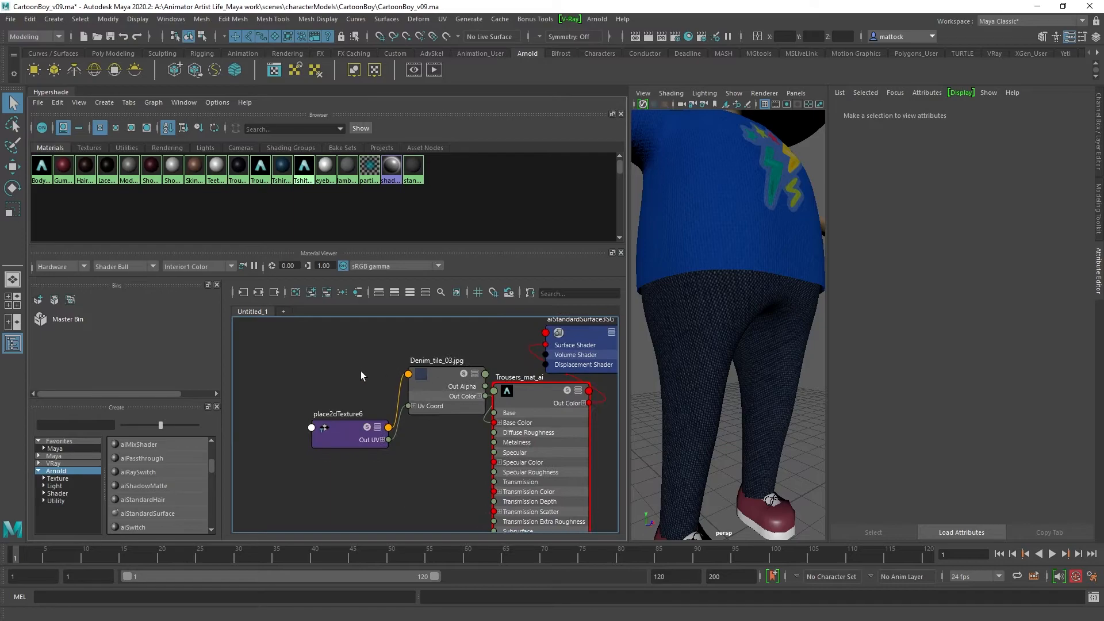
{"action": "left_click_drag", "start_coordinate": [342, 434], "coordinate": [301, 397]}
{"action": "left_click_drag", "start_coordinate": [422, 394], "coordinate": [390, 411]}
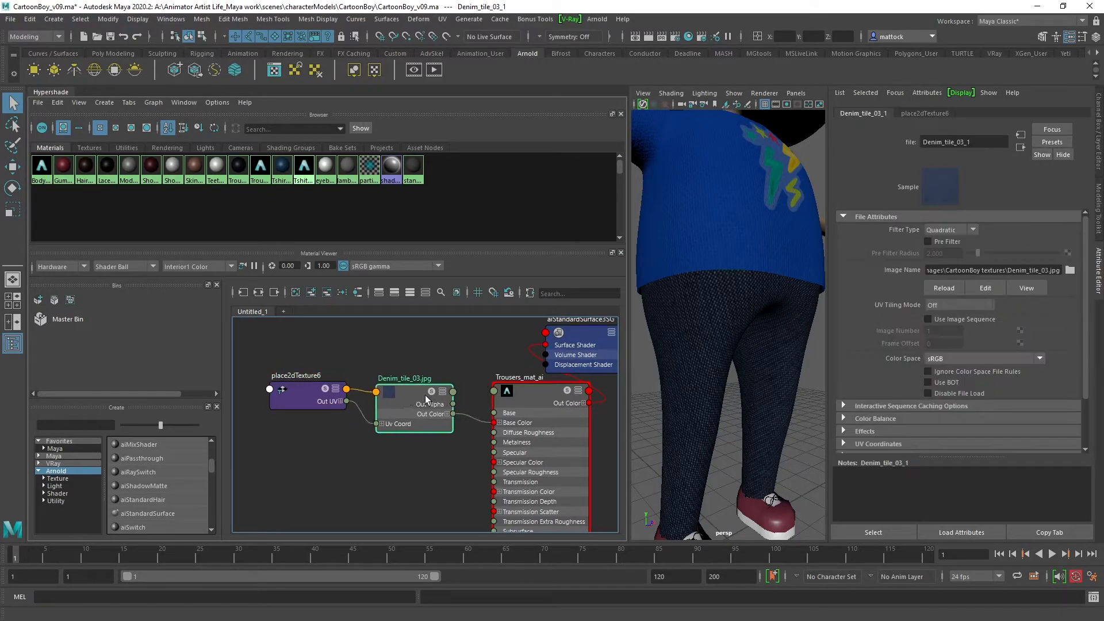
{"action": "middle_click_drag", "start_coordinate": [503, 342], "coordinate": [450, 344], "text": "alt"}
{"action": "left_click_drag", "start_coordinate": [532, 334], "coordinate": [606, 333]}
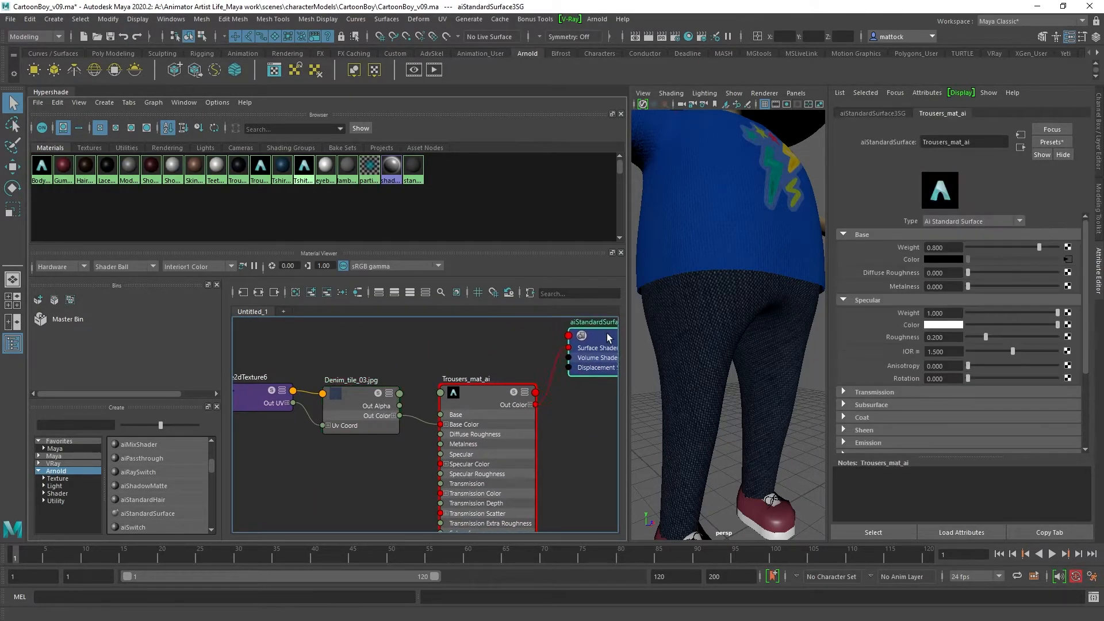
{"action": "middle_click_drag", "start_coordinate": [459, 352], "coordinate": [485, 350], "text": "alt"}
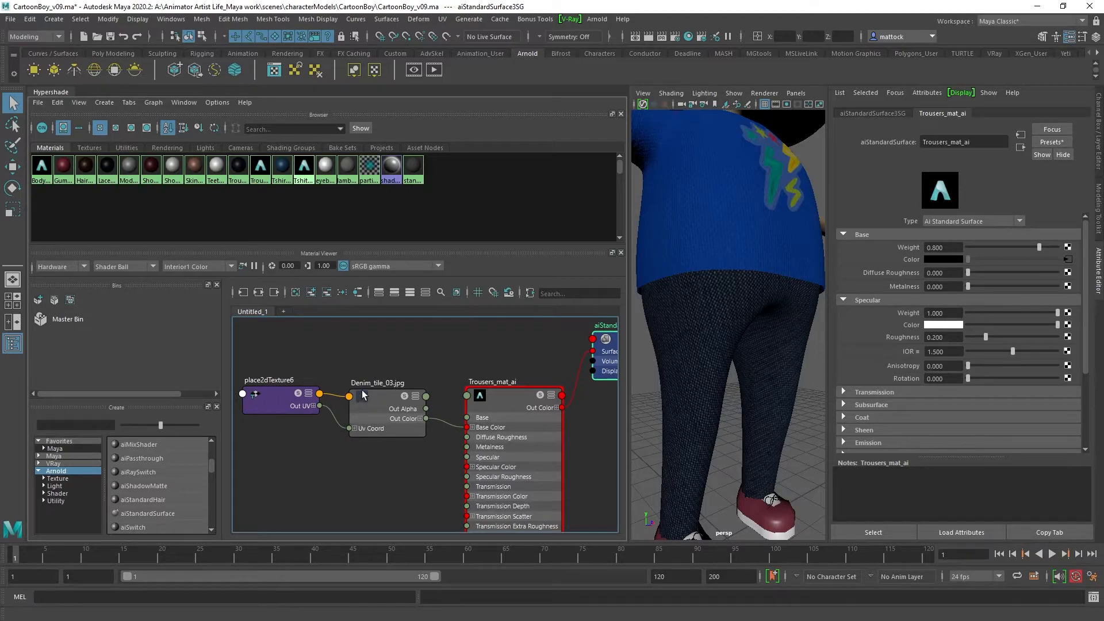
{"action": "middle_click_drag", "start_coordinate": [499, 339], "coordinate": [406, 346], "text": "alt"}
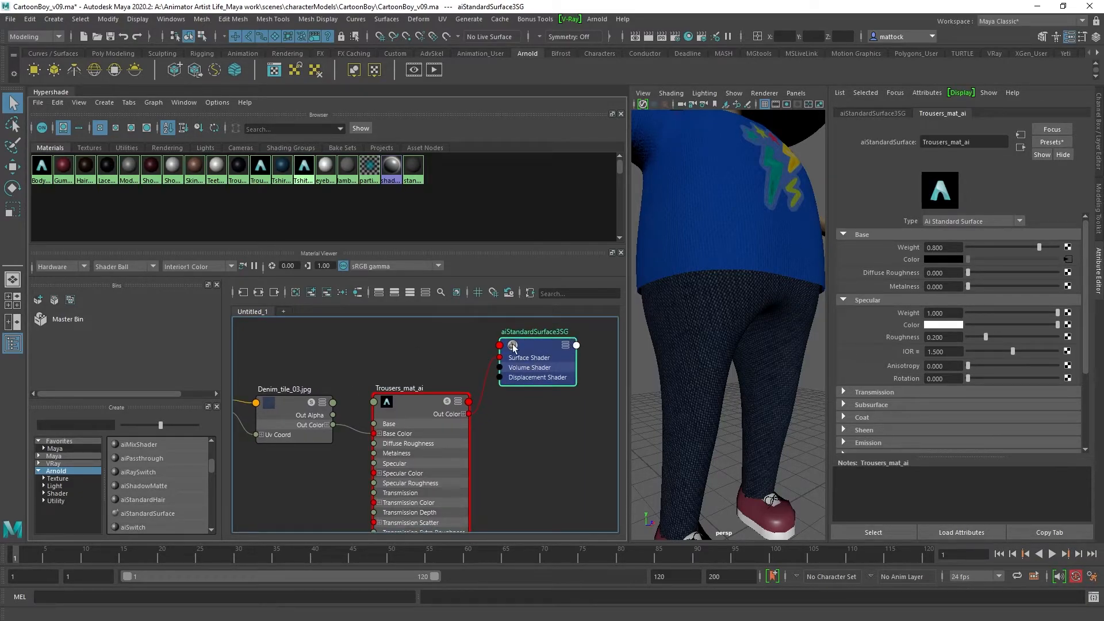
{"action": "middle_click_drag", "start_coordinate": [356, 373], "coordinate": [478, 351], "text": "alt"}
{"action": "right_click_drag", "start_coordinate": [375, 366], "coordinate": [475, 357], "text": "alt"}
{"action": "middle_click_drag", "start_coordinate": [475, 358], "coordinate": [475, 342], "text": "alt"}
Step: Set the Repeat U of the denim texture's placement node to 10 and check the weave up close
{"action": "left_click", "coordinate": [274, 380]}
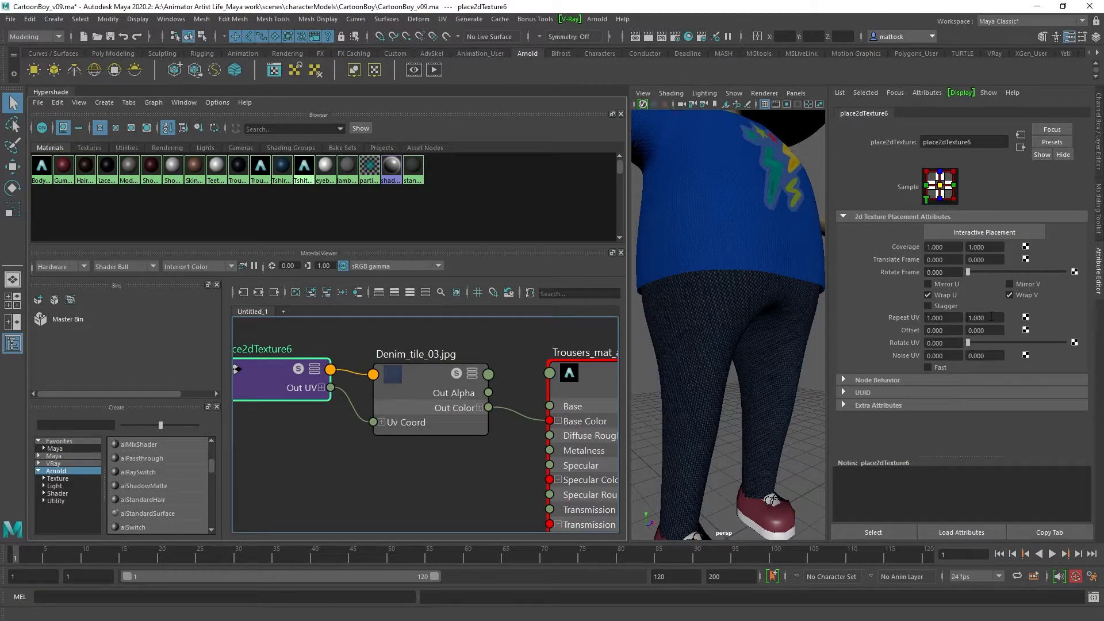
{"action": "left_click", "coordinate": [941, 318]}
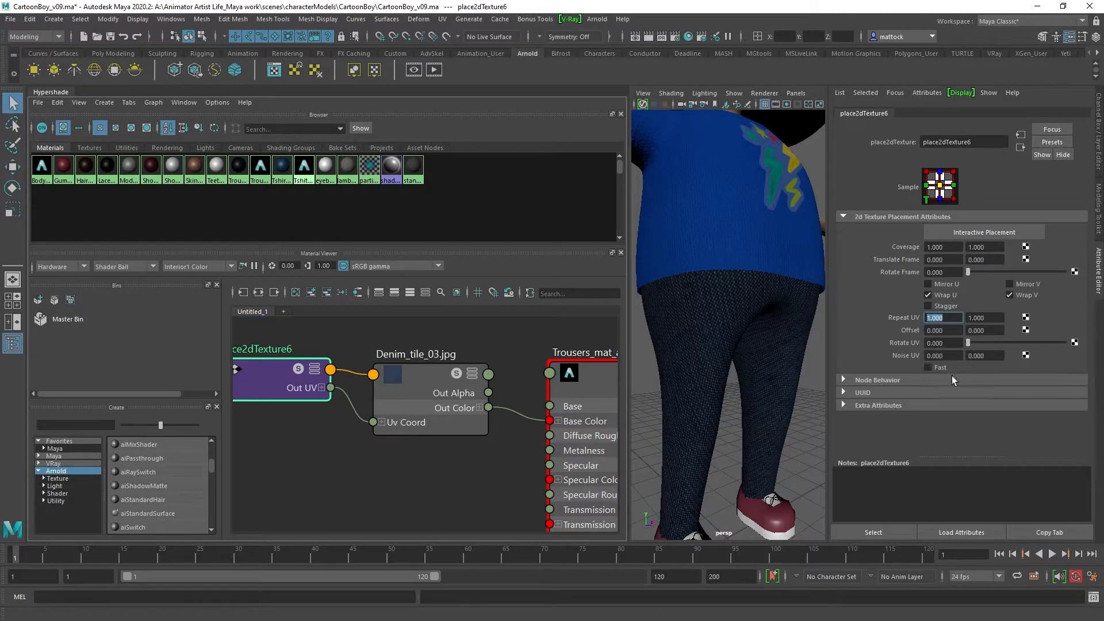
{"action": "left_click_drag", "start_coordinate": [626, 373], "coordinate": [374, 351]}
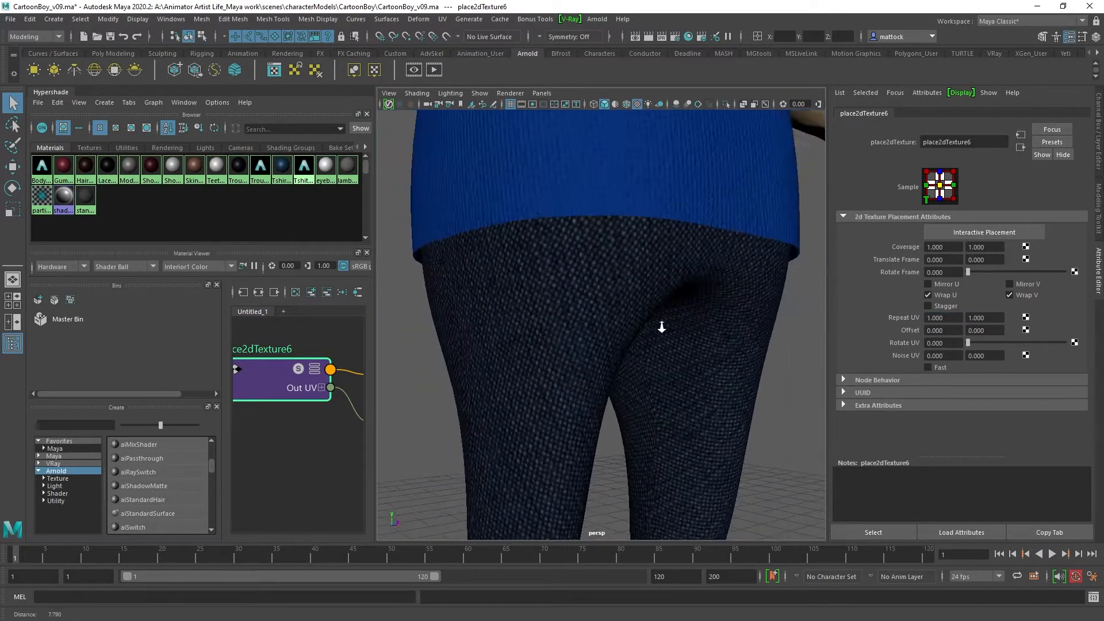
{"action": "scroll", "coordinate": [669, 339], "scroll_direction": "down", "scroll_amount": 3}
{"action": "left_click", "coordinate": [944, 320]}
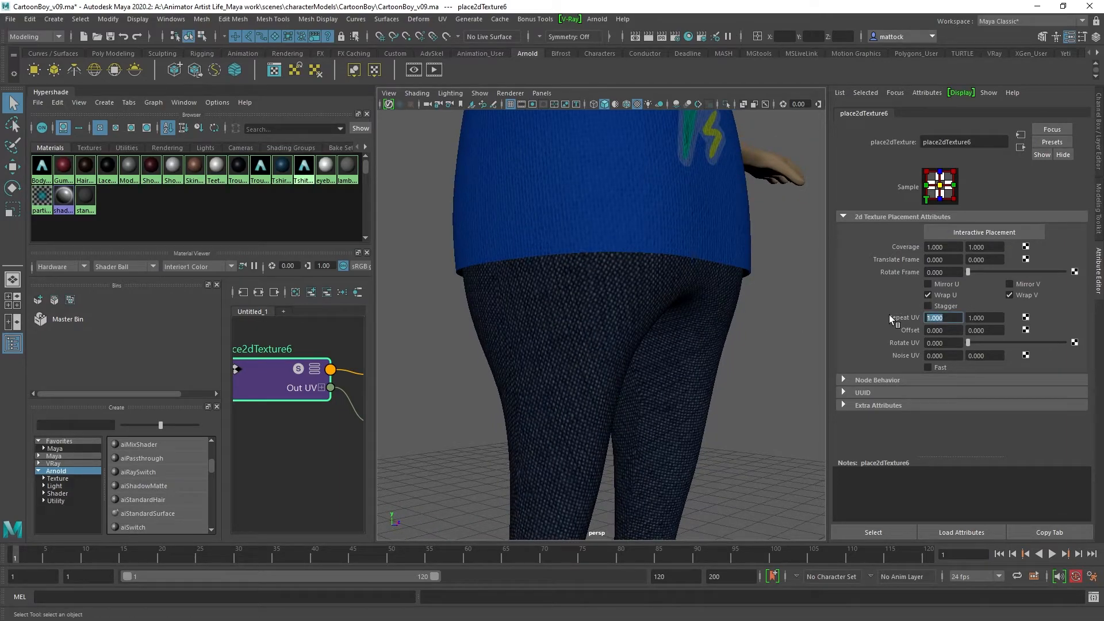
{"action": "type", "text": "10"}
{"action": "key", "text": "Return"}
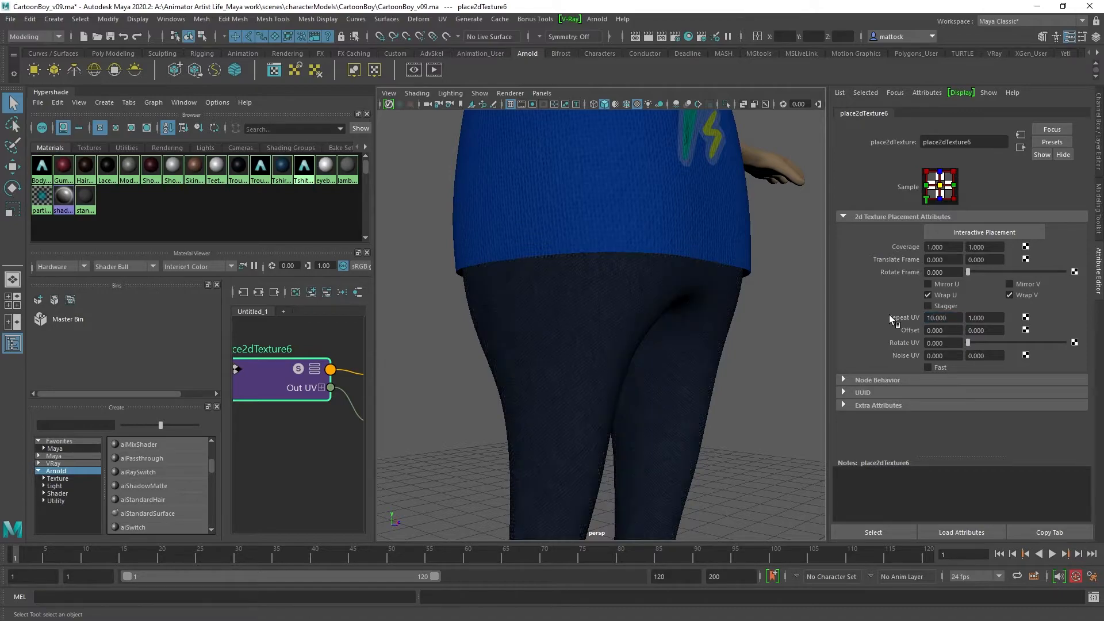
{"action": "scroll", "coordinate": [594, 318], "scroll_direction": "up", "scroll_amount": 6}
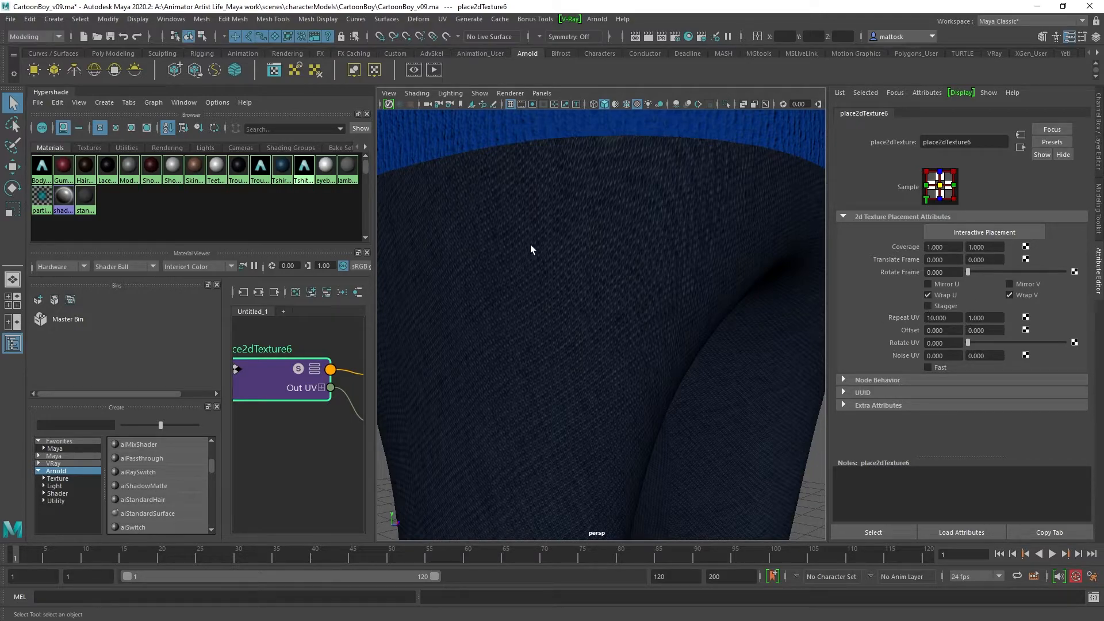
Step: Change the Repeat V of the denim placement node as well and inspect the weave on the trousers
{"action": "left_click_drag", "start_coordinate": [986, 320], "coordinate": [971, 318]}
{"action": "type", "text": "0"}
{"action": "key", "text": "Return"}
{"action": "mouse_move", "coordinate": [580, 291]}
{"action": "right_mouse_down", "text": "alt"}
{"action": "mouse_move", "coordinate": [749, 294]}
{"action": "mouse_move", "coordinate": [537, 299]}
{"action": "mouse_move", "coordinate": [576, 271]}
{"action": "mouse_move", "coordinate": [574, 288]}
{"action": "right_mouse_up", "text": "alt"}
{"action": "left_click_drag", "start_coordinate": [574, 288], "coordinate": [480, 254], "text": "alt"}
{"action": "right_click_drag", "start_coordinate": [481, 254], "coordinate": [524, 282], "text": "alt"}
Step: Set the denim placement node's Repeat UV to 3 in both U and V and deselect the node
{"action": "left_click_drag", "start_coordinate": [954, 319], "coordinate": [867, 319]}
{"action": "type", "text": "3"}
{"action": "key", "text": "Tab"}
{"action": "type", "text": "3"}
{"action": "key", "text": "Tab"}
{"action": "left_click", "coordinate": [752, 321]}
Step: Examine the retiled denim on the trousers from the front, the sides and at full-figure distance
{"action": "right_click_drag", "start_coordinate": [724, 333], "coordinate": [618, 339], "text": "alt"}
{"action": "left_click_drag", "start_coordinate": [618, 339], "coordinate": [541, 341], "text": "alt"}
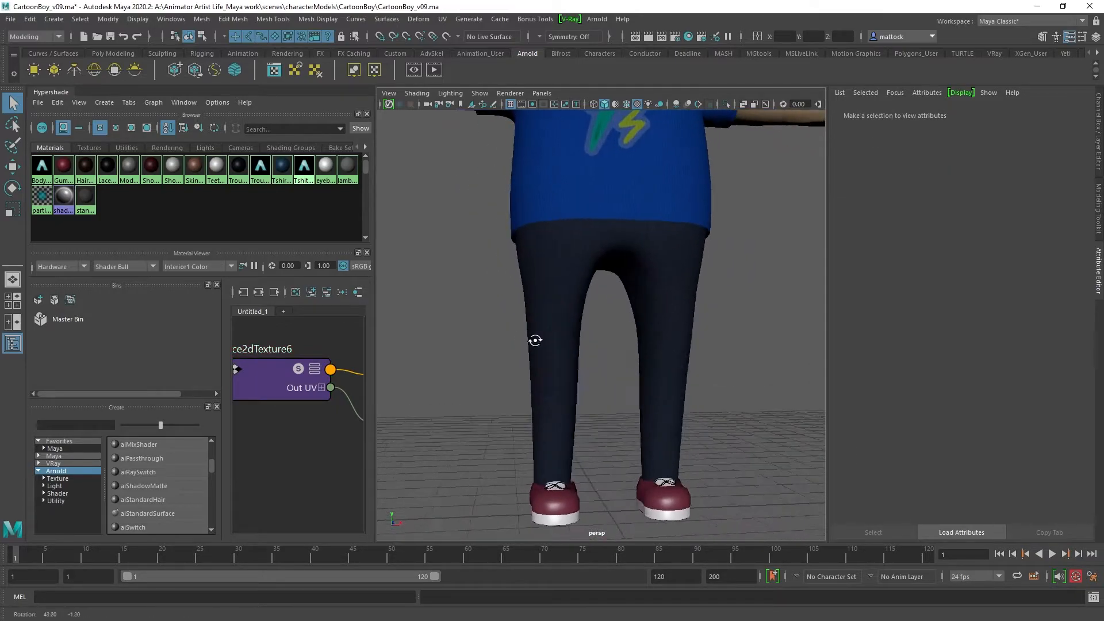
{"action": "right_click_drag", "start_coordinate": [541, 341], "coordinate": [614, 355], "text": "alt"}
{"action": "left_click_drag", "start_coordinate": [614, 352], "coordinate": [683, 357], "text": "alt"}
{"action": "right_click_drag", "start_coordinate": [683, 357], "coordinate": [621, 328], "text": "alt"}
{"action": "middle_click_drag", "start_coordinate": [621, 328], "coordinate": [545, 366], "text": "alt"}
{"action": "left_click_drag", "start_coordinate": [545, 366], "coordinate": [653, 362], "text": "alt"}
{"action": "right_click_drag", "start_coordinate": [653, 362], "coordinate": [596, 356], "text": "alt"}
{"action": "middle_click_drag", "start_coordinate": [595, 356], "coordinate": [522, 359], "text": "alt"}
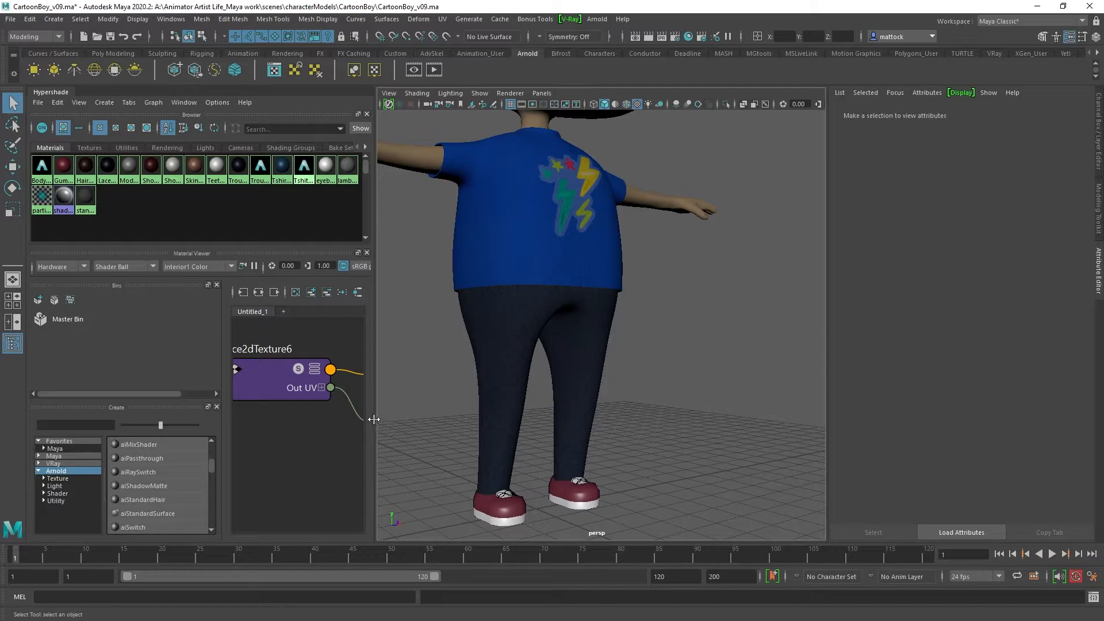
Step: Select the Trousers_mat_ai material in the node graph and start an Arnold viewport render of the character
{"action": "left_click_drag", "start_coordinate": [373, 419], "coordinate": [453, 419]}
{"action": "middle_click_drag", "start_coordinate": [629, 349], "coordinate": [711, 375], "text": "alt"}
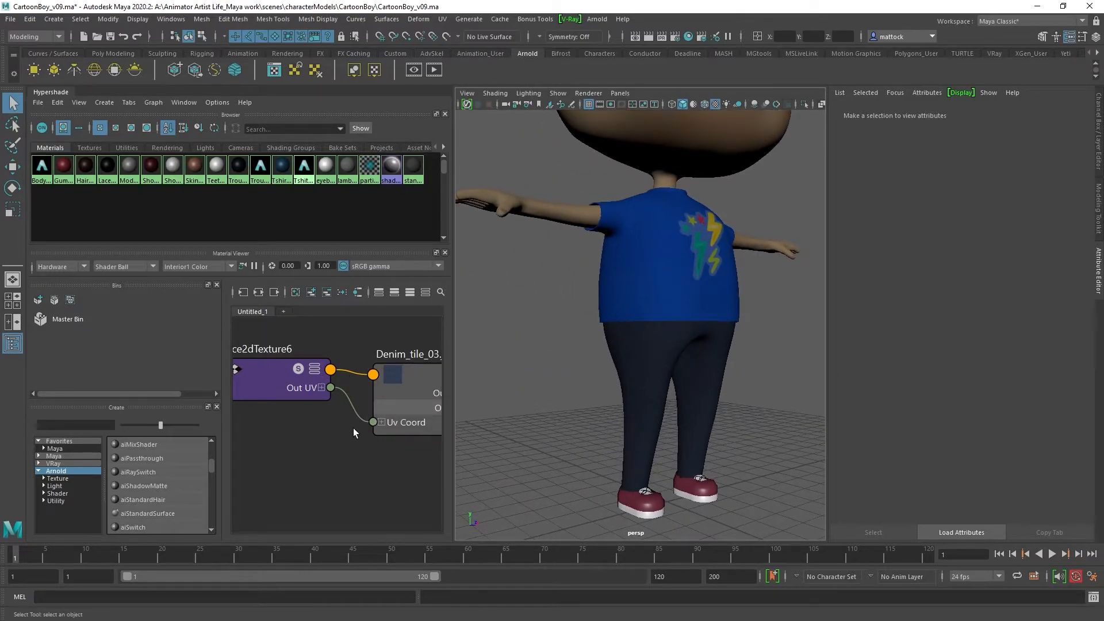
{"action": "middle_click_drag", "start_coordinate": [353, 427], "coordinate": [236, 459], "text": "alt"}
{"action": "middle_click_drag", "start_coordinate": [424, 378], "coordinate": [313, 393], "text": "alt"}
{"action": "middle_click_drag", "start_coordinate": [374, 365], "coordinate": [291, 315], "text": "alt"}
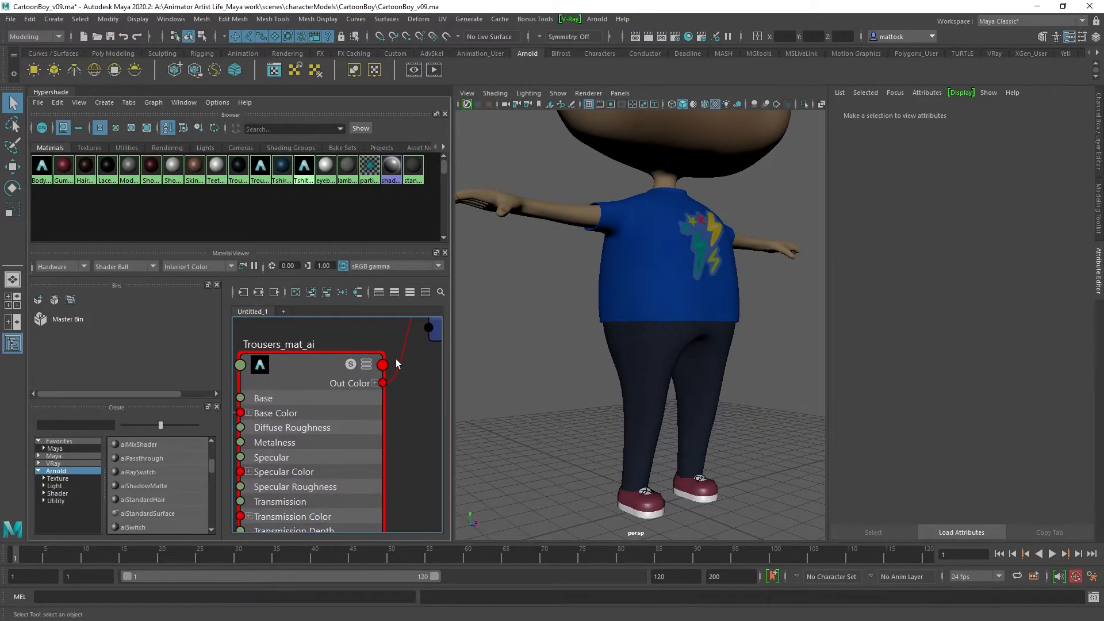
{"action": "right_click_drag", "start_coordinate": [405, 381], "coordinate": [333, 340], "text": "alt"}
{"action": "middle_click_drag", "start_coordinate": [333, 340], "coordinate": [282, 385], "text": "alt"}
{"action": "left_click", "coordinate": [271, 412]}
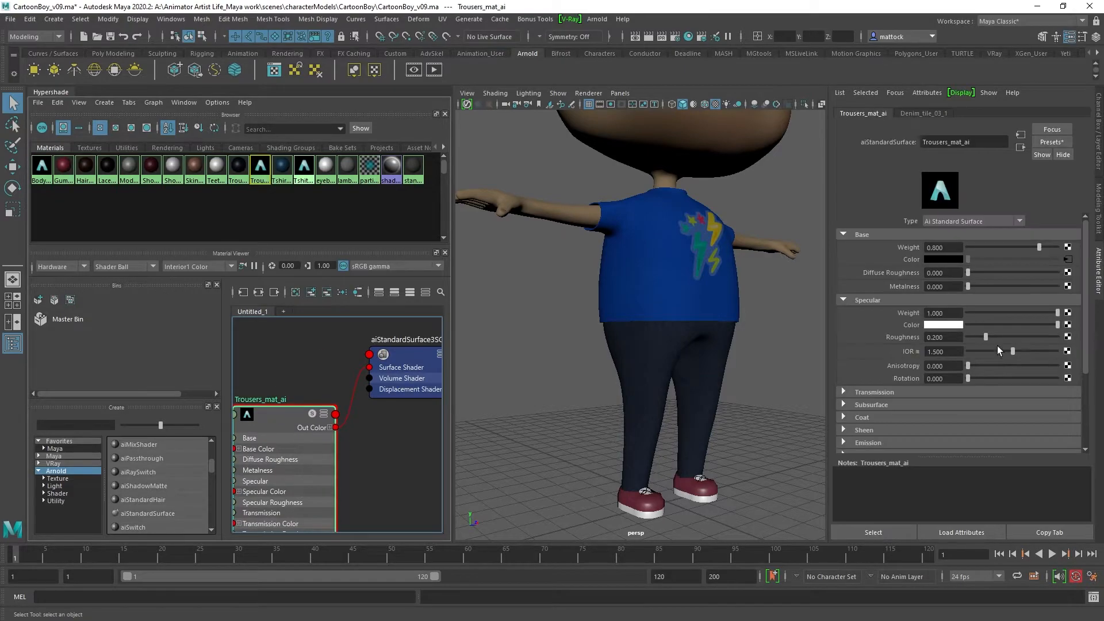
{"action": "left_click_drag", "start_coordinate": [779, 326], "coordinate": [766, 119]}
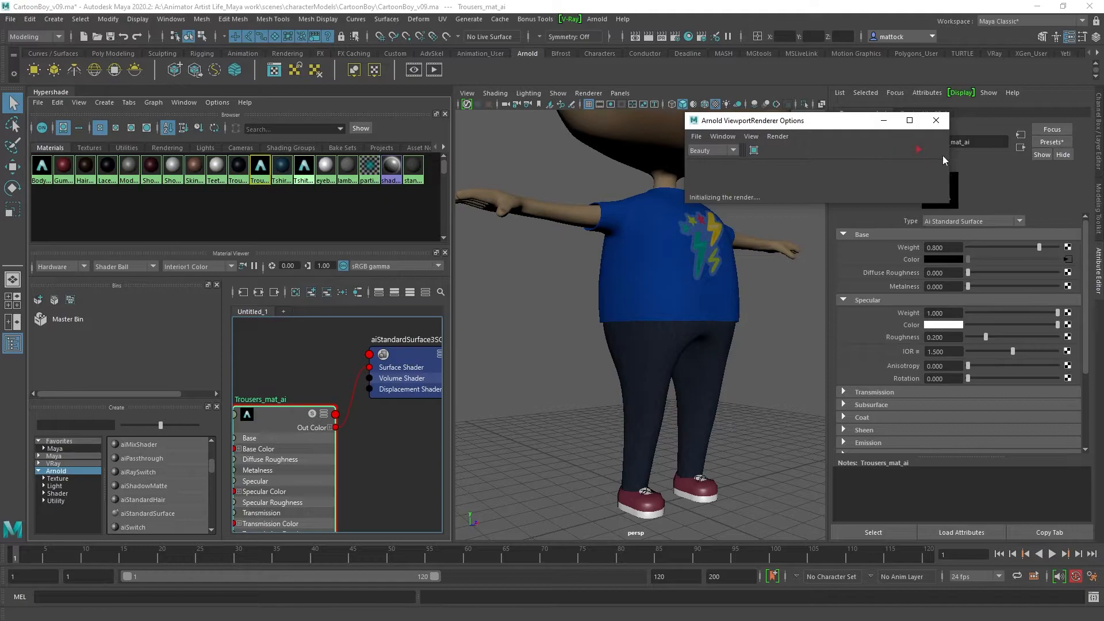
{"action": "left_click", "coordinate": [918, 149]}
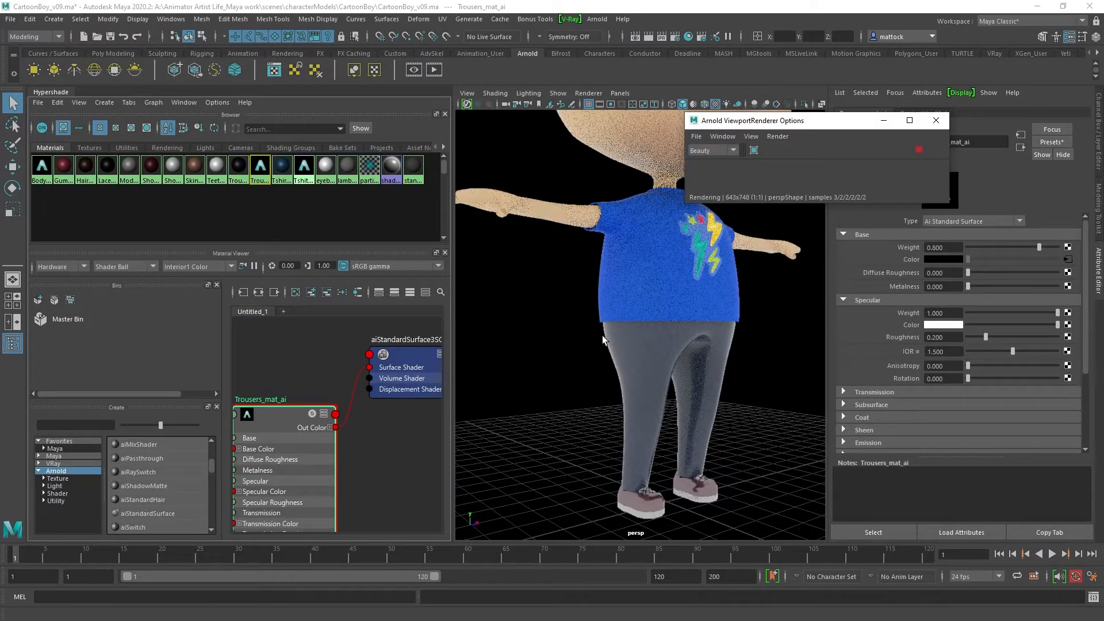
Step: Lower the specular weight of Trousers_mat_ai to about 0.09 and inspect the trousers in the Arnold render
{"action": "scroll", "coordinate": [702, 379], "scroll_direction": "up", "scroll_amount": 5}
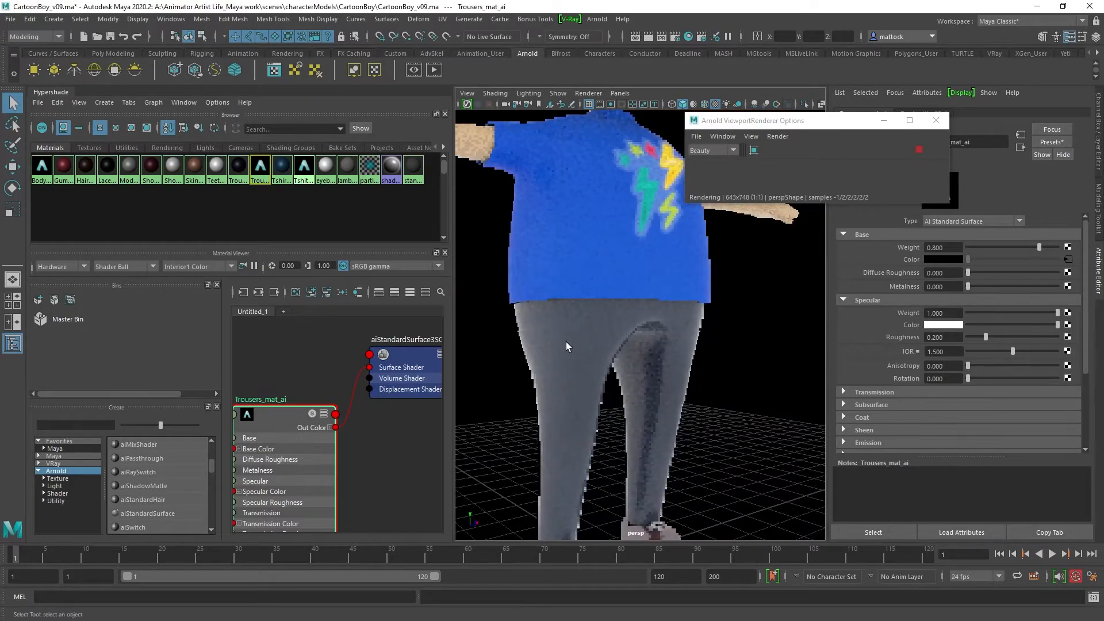
{"action": "left_click_drag", "start_coordinate": [251, 423], "coordinate": [261, 382]}
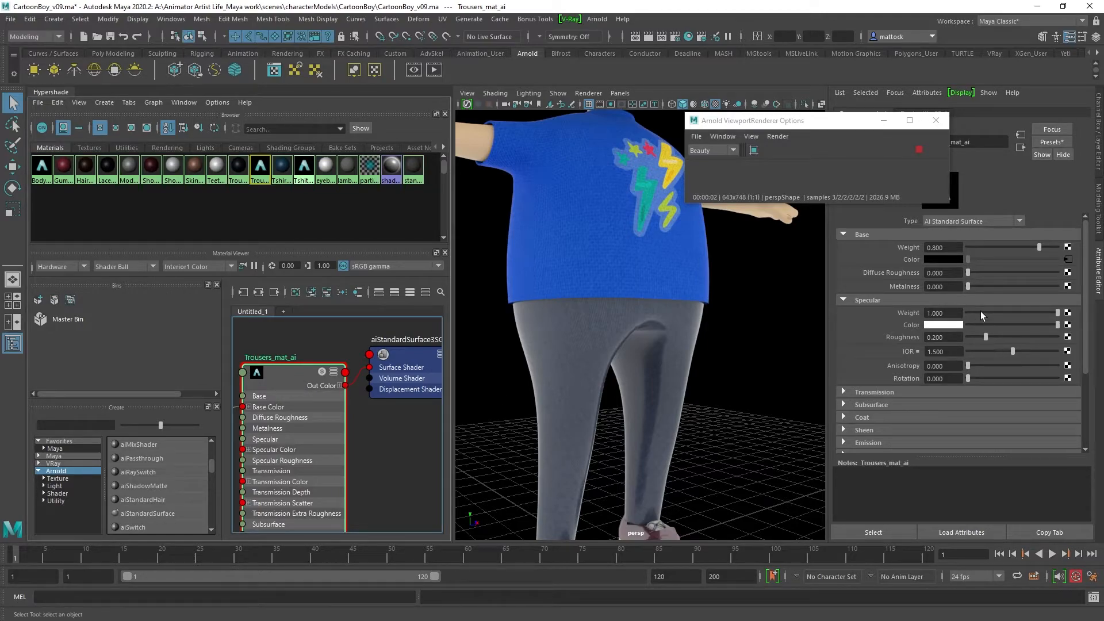
{"action": "left_click_drag", "start_coordinate": [1057, 313], "coordinate": [976, 319]}
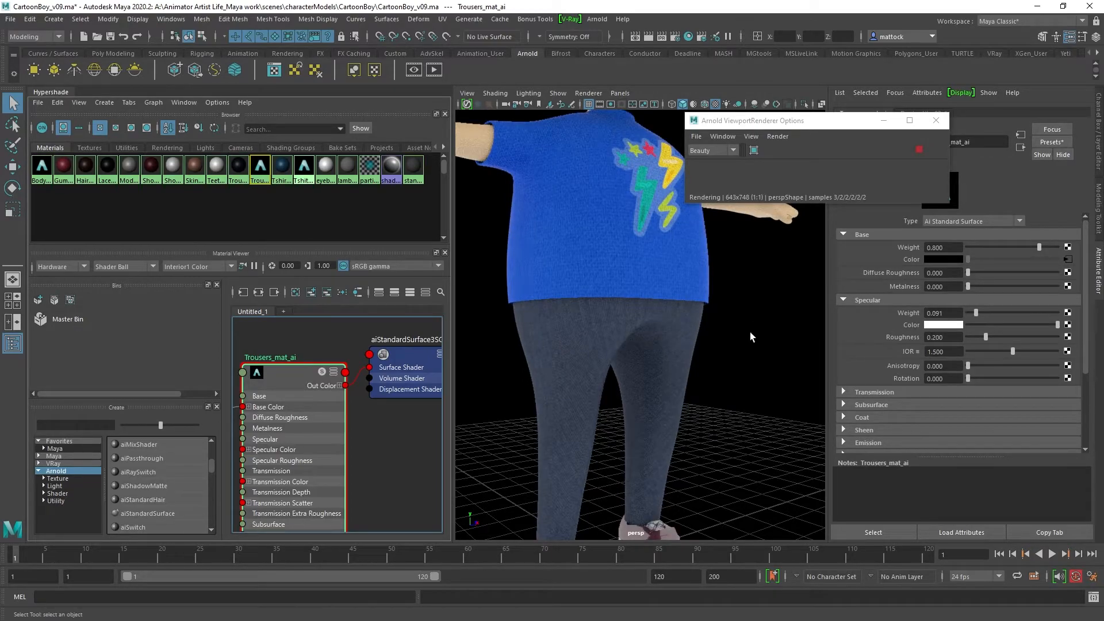
{"action": "scroll", "coordinate": [748, 333], "scroll_direction": "up", "scroll_amount": 4}
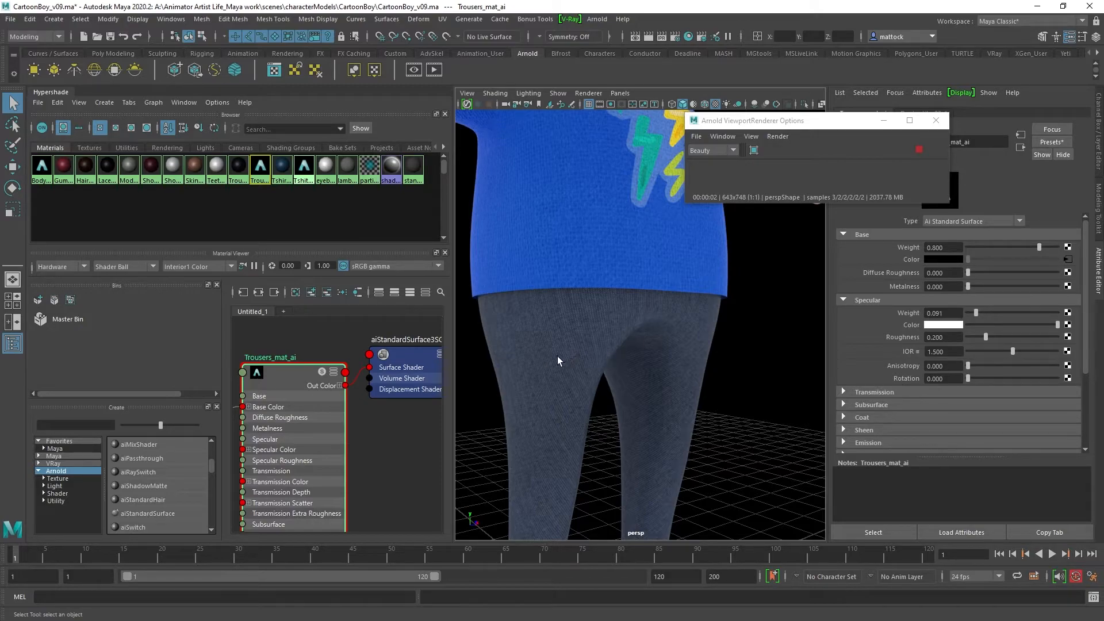
{"action": "right_click_drag", "start_coordinate": [750, 352], "coordinate": [670, 355], "text": "alt"}
{"action": "left_click_drag", "start_coordinate": [670, 355], "coordinate": [602, 362], "text": "alt"}
{"action": "right_click_drag", "start_coordinate": [602, 362], "coordinate": [684, 351], "text": "alt"}
Step: Fine-tune the specular weight of Trousers_mat_ai, trying about 0.15 before setting it to 0.1
{"action": "mouse_move", "coordinate": [974, 312]}
{"action": "left_mouse_down"}
{"action": "mouse_move", "coordinate": [1037, 316]}
{"action": "mouse_move", "coordinate": [981, 315]}
{"action": "left_mouse_up"}
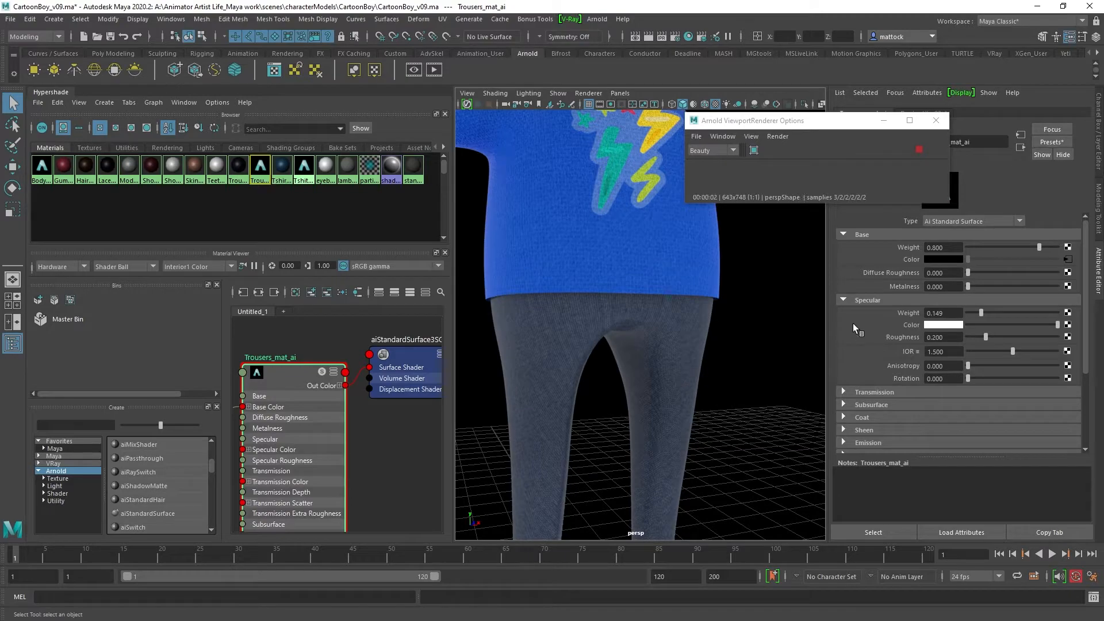
{"action": "scroll", "coordinate": [661, 356], "scroll_direction": "down", "scroll_amount": 6}
{"action": "left_click_drag", "start_coordinate": [662, 352], "coordinate": [701, 352], "text": "alt"}
{"action": "left_click_drag", "start_coordinate": [953, 314], "coordinate": [933, 312]}
{"action": "key", "text": "BackSpace"}
{"action": "key", "text": "Return"}
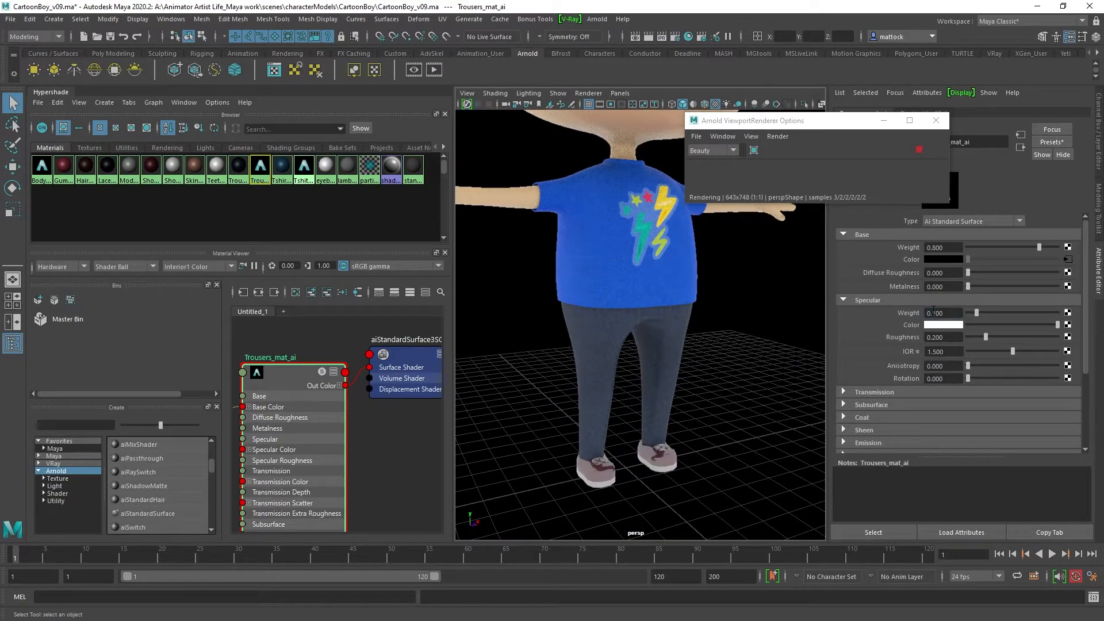
Step: Examine the rendered denim trousers from the side, in close-up and from the front at full-figure distance
{"action": "middle_click_drag", "start_coordinate": [727, 273], "coordinate": [702, 323], "text": "alt"}
{"action": "left_click_drag", "start_coordinate": [702, 323], "coordinate": [680, 327], "text": "alt"}
{"action": "left_click_drag", "start_coordinate": [634, 236], "coordinate": [631, 313], "text": "alt"}
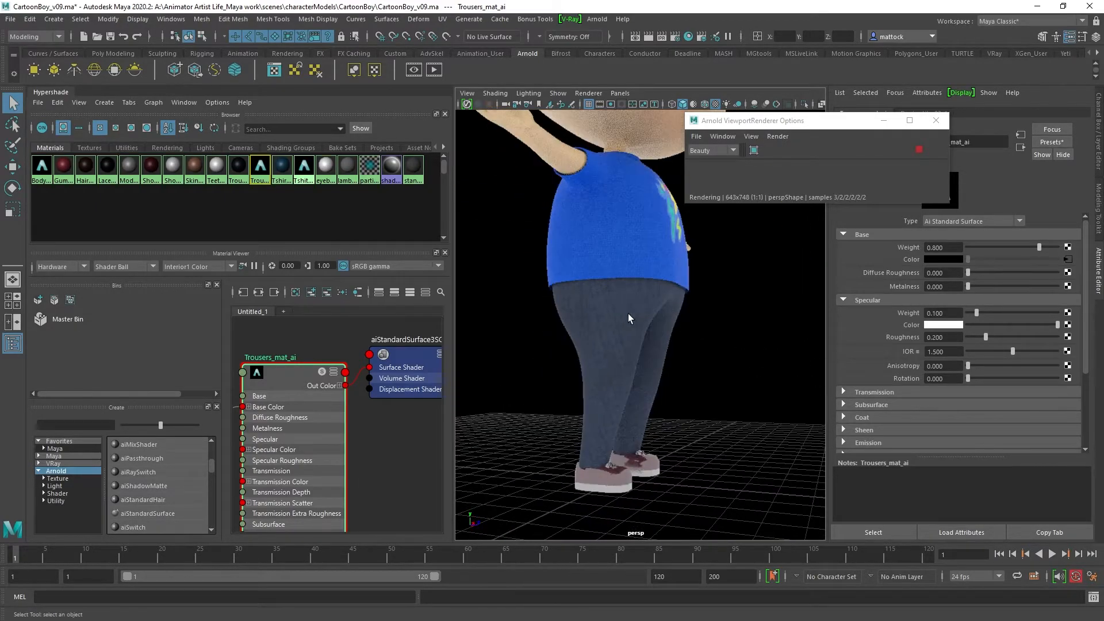
{"action": "right_click_drag", "start_coordinate": [630, 313], "coordinate": [730, 342], "text": "alt"}
{"action": "left_click_drag", "start_coordinate": [730, 343], "coordinate": [688, 318], "text": "alt"}
{"action": "left_click_drag", "start_coordinate": [691, 356], "coordinate": [652, 251], "text": "alt"}
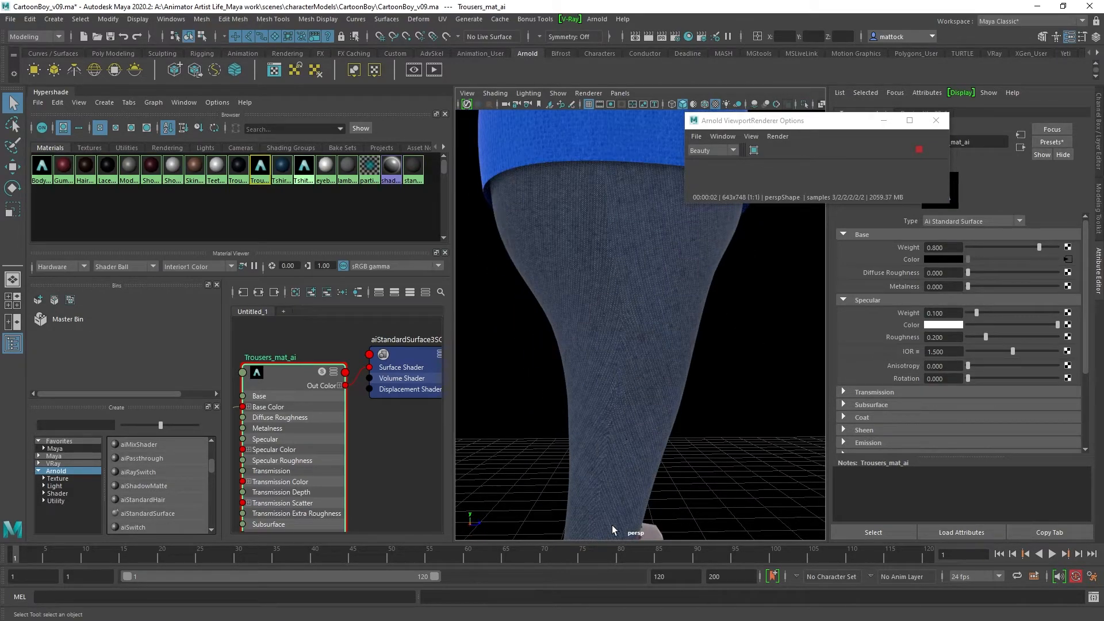
{"action": "left_click_drag", "start_coordinate": [772, 416], "coordinate": [733, 348], "text": "alt"}
{"action": "left_click_drag", "start_coordinate": [633, 377], "coordinate": [730, 395], "text": "alt"}
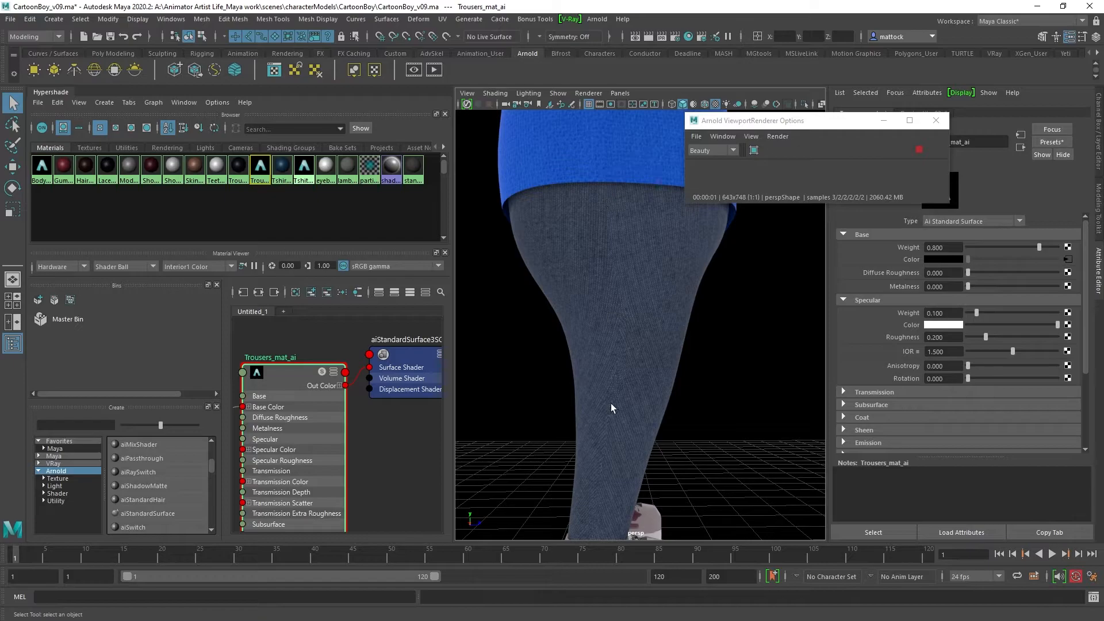
{"action": "left_click_drag", "start_coordinate": [703, 381], "coordinate": [646, 299], "text": "alt"}
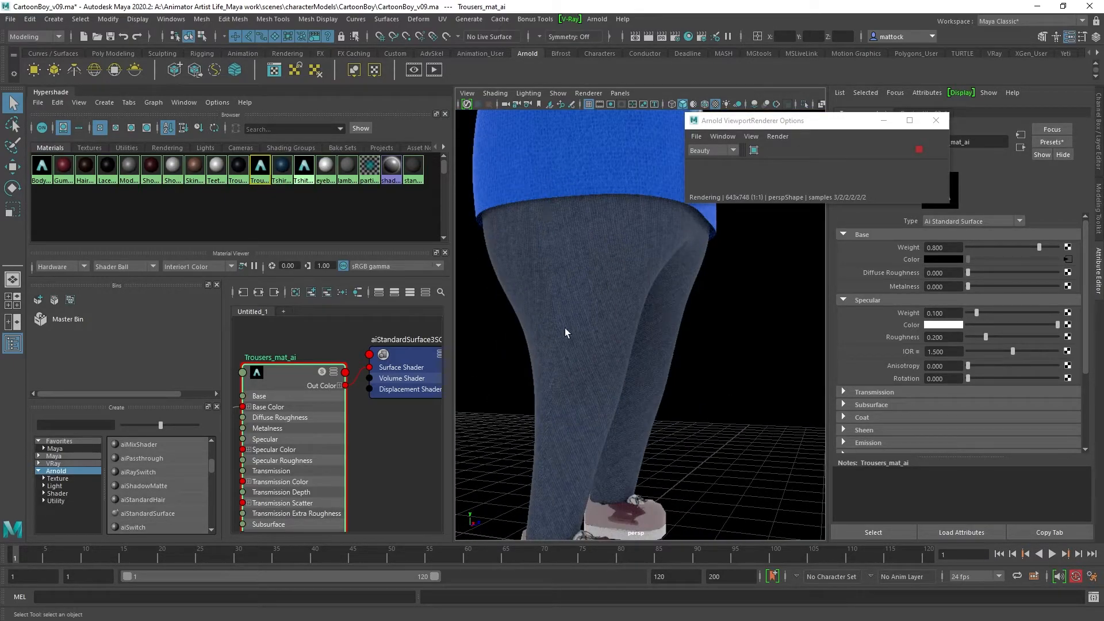
{"action": "right_click_drag", "start_coordinate": [688, 329], "coordinate": [621, 341], "text": "alt"}
{"action": "left_click_drag", "start_coordinate": [621, 341], "coordinate": [552, 336], "text": "alt"}
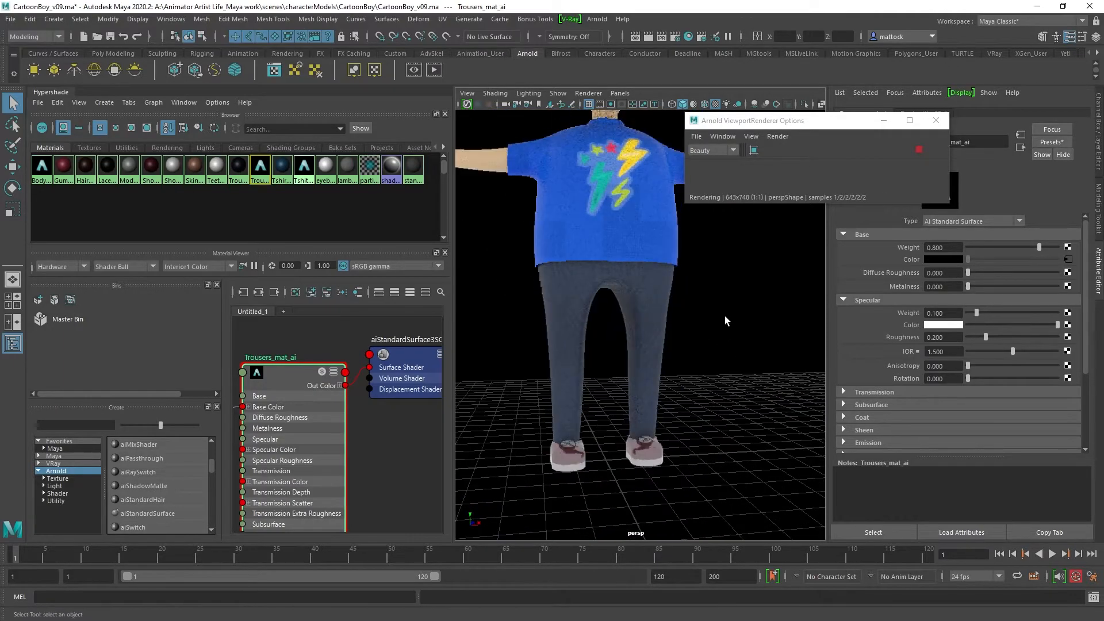
{"action": "middle_click_drag", "start_coordinate": [716, 332], "coordinate": [724, 364], "text": "alt"}
{"action": "mouse_move", "coordinate": [724, 364]}
{"action": "left_mouse_down", "text": "alt"}
{"action": "mouse_move", "coordinate": [695, 374]}
{"action": "mouse_move", "coordinate": [744, 370]}
{"action": "mouse_move", "coordinate": [734, 362]}
{"action": "left_mouse_up", "text": "alt"}
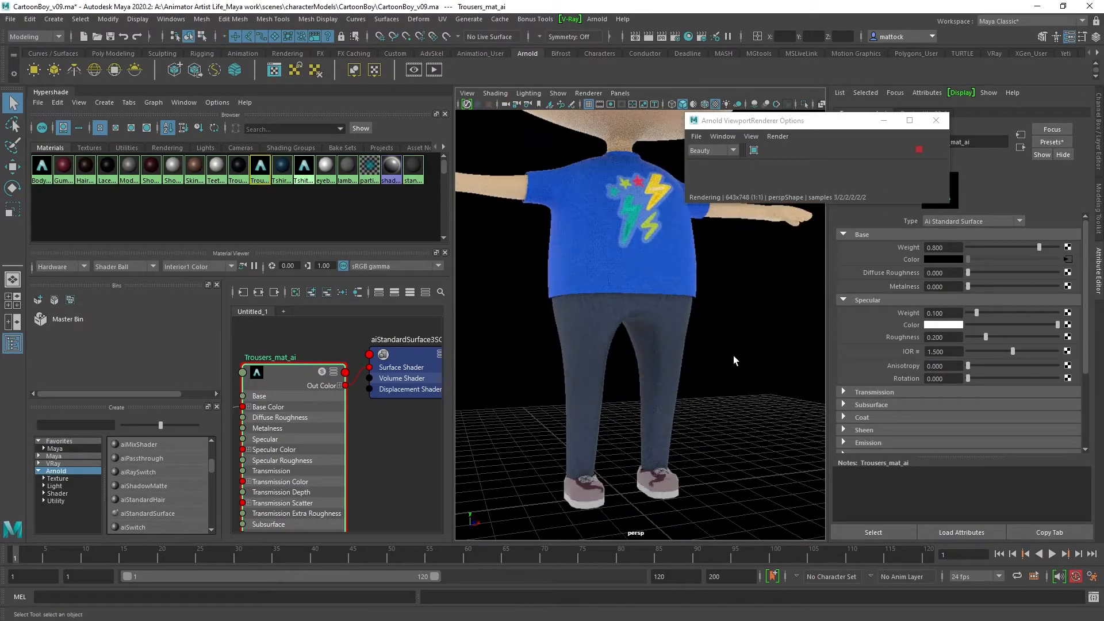
{"action": "right_click_drag", "start_coordinate": [752, 349], "coordinate": [698, 350], "text": "alt"}
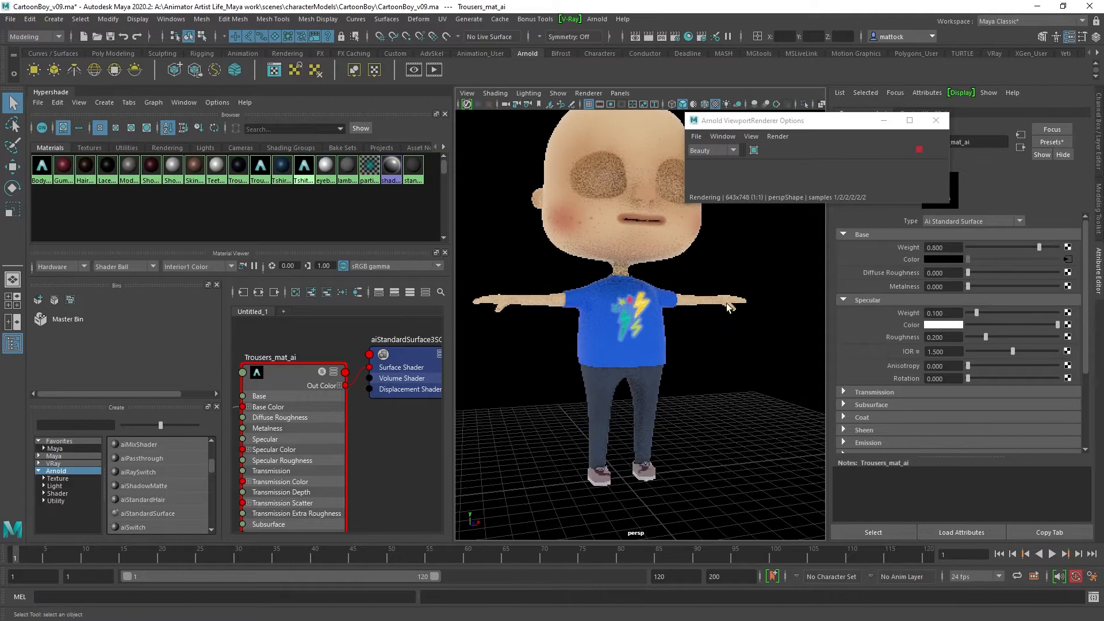
Step: Stop the Arnold viewport render and view the character's trousers in the shaded viewport
{"action": "left_click", "coordinate": [919, 149]}
{"action": "right_click_drag", "start_coordinate": [647, 351], "coordinate": [785, 393], "text": "alt"}
{"action": "left_click_drag", "start_coordinate": [785, 394], "coordinate": [732, 323], "text": "alt"}
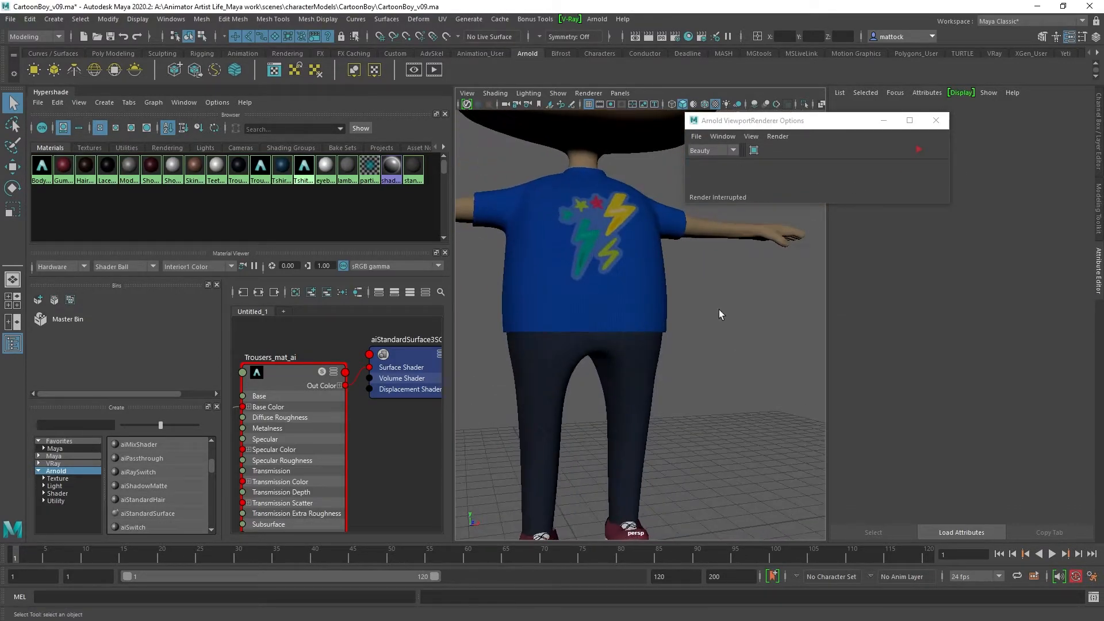
{"action": "middle_click_drag", "start_coordinate": [732, 322], "coordinate": [770, 380], "text": "alt"}
{"action": "right_click_drag", "start_coordinate": [771, 380], "coordinate": [633, 352], "text": "alt"}
{"action": "left_click_drag", "start_coordinate": [632, 352], "coordinate": [638, 311], "text": "alt"}
{"action": "right_click_drag", "start_coordinate": [638, 310], "coordinate": [714, 310], "text": "alt"}
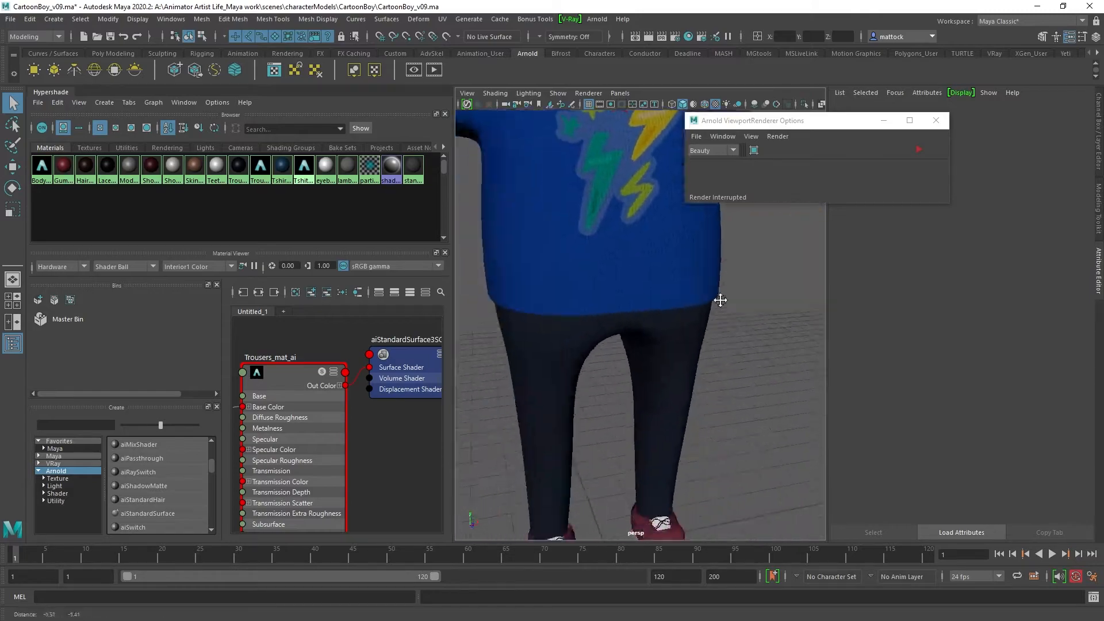
Step: Examine the denim weave down the trouser legs and the shape of both shoes up close
{"action": "left_click_drag", "start_coordinate": [715, 310], "coordinate": [688, 370], "text": "alt"}
{"action": "middle_click_drag", "start_coordinate": [688, 371], "coordinate": [673, 259], "text": "alt"}
{"action": "left_click_drag", "start_coordinate": [650, 339], "coordinate": [477, 340], "text": "alt"}
{"action": "right_click_drag", "start_coordinate": [477, 340], "coordinate": [653, 344], "text": "alt"}
{"action": "left_click_drag", "start_coordinate": [653, 344], "coordinate": [685, 352], "text": "alt"}
{"action": "left_click_drag", "start_coordinate": [499, 355], "coordinate": [501, 414], "text": "alt"}
{"action": "right_click_drag", "start_coordinate": [500, 414], "coordinate": [636, 404], "text": "alt"}
{"action": "middle_click_drag", "start_coordinate": [636, 402], "coordinate": [613, 348], "text": "alt"}
{"action": "left_click_drag", "start_coordinate": [613, 347], "coordinate": [636, 345], "text": "alt"}
{"action": "right_click_drag", "start_coordinate": [635, 345], "coordinate": [613, 363], "text": "alt"}
{"action": "left_click_drag", "start_coordinate": [613, 362], "coordinate": [611, 374], "text": "alt"}
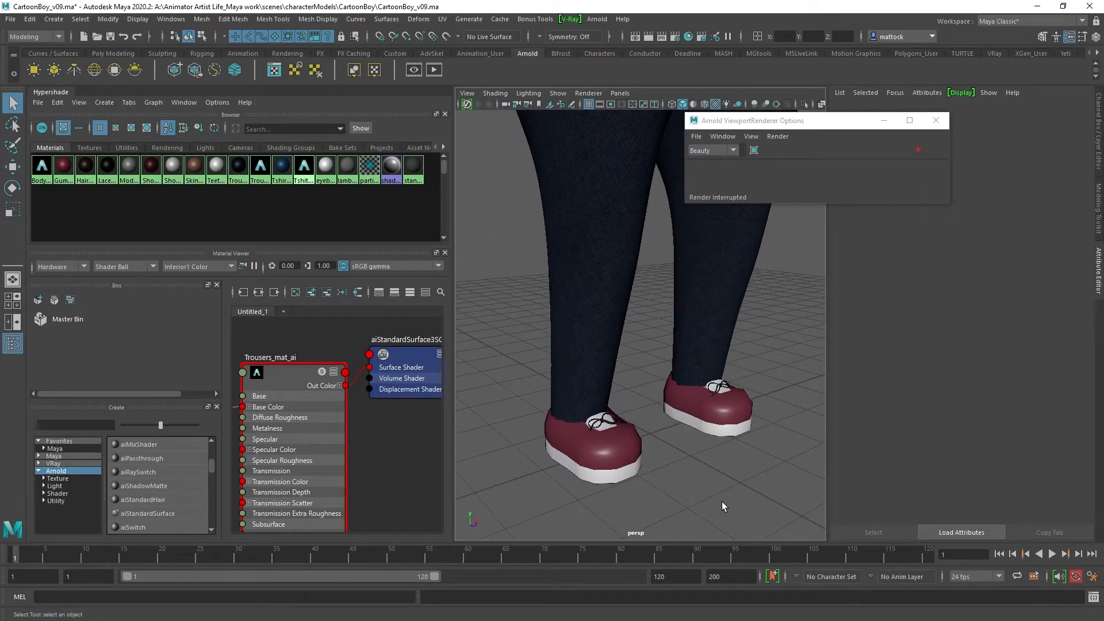
{"action": "left_click_drag", "start_coordinate": [633, 434], "coordinate": [639, 438], "text": "alt"}
{"action": "mouse_move", "coordinate": [639, 439]}
{"action": "right_mouse_down", "text": "alt"}
{"action": "mouse_move", "coordinate": [648, 422]}
{"action": "mouse_move", "coordinate": [647, 446]}
{"action": "right_mouse_up", "text": "alt"}
{"action": "left_click_drag", "start_coordinate": [647, 446], "coordinate": [573, 456], "text": "alt"}
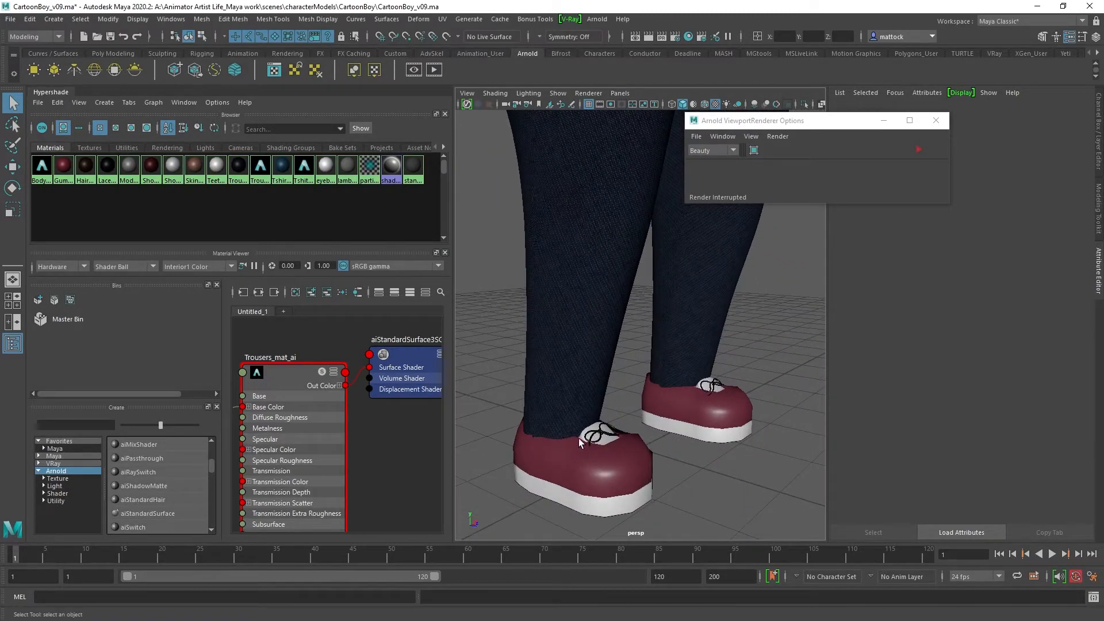
{"action": "right_click_drag", "start_coordinate": [637, 462], "coordinate": [657, 328], "text": "alt"}
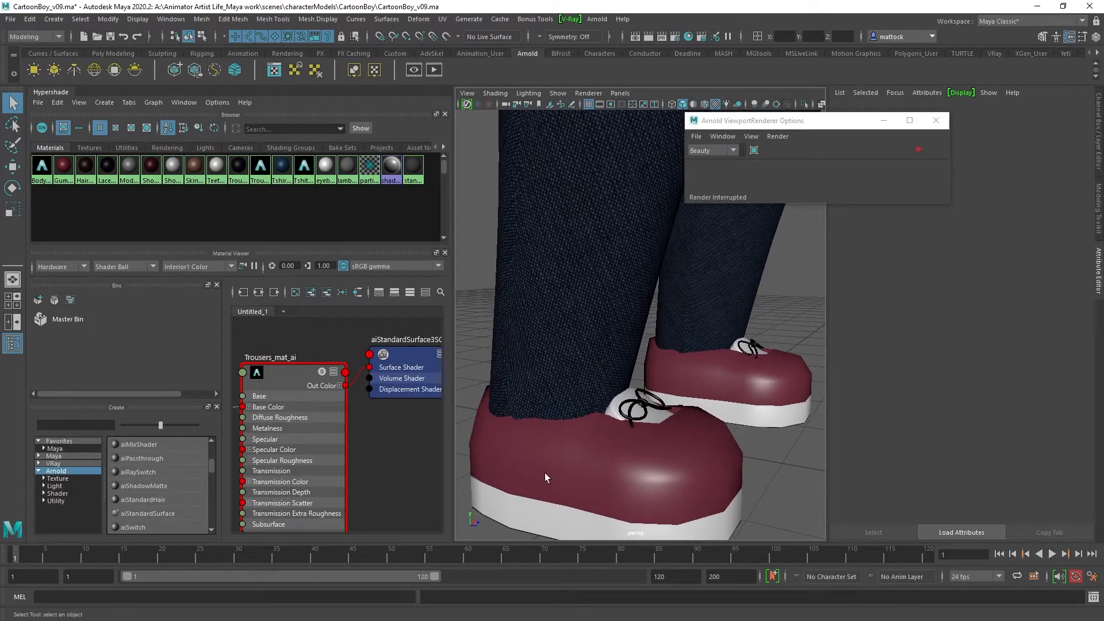
Step: Select the character's near shoe, widen the viewport and open the UV Editor
{"action": "left_click_drag", "start_coordinate": [713, 458], "coordinate": [592, 468], "text": "alt"}
{"action": "right_click_drag", "start_coordinate": [592, 468], "coordinate": [583, 477], "text": "alt"}
{"action": "left_click_drag", "start_coordinate": [583, 477], "coordinate": [700, 410], "text": "alt"}
{"action": "right_click_drag", "start_coordinate": [599, 415], "coordinate": [632, 423], "text": "alt"}
{"action": "left_click", "coordinate": [632, 423]}
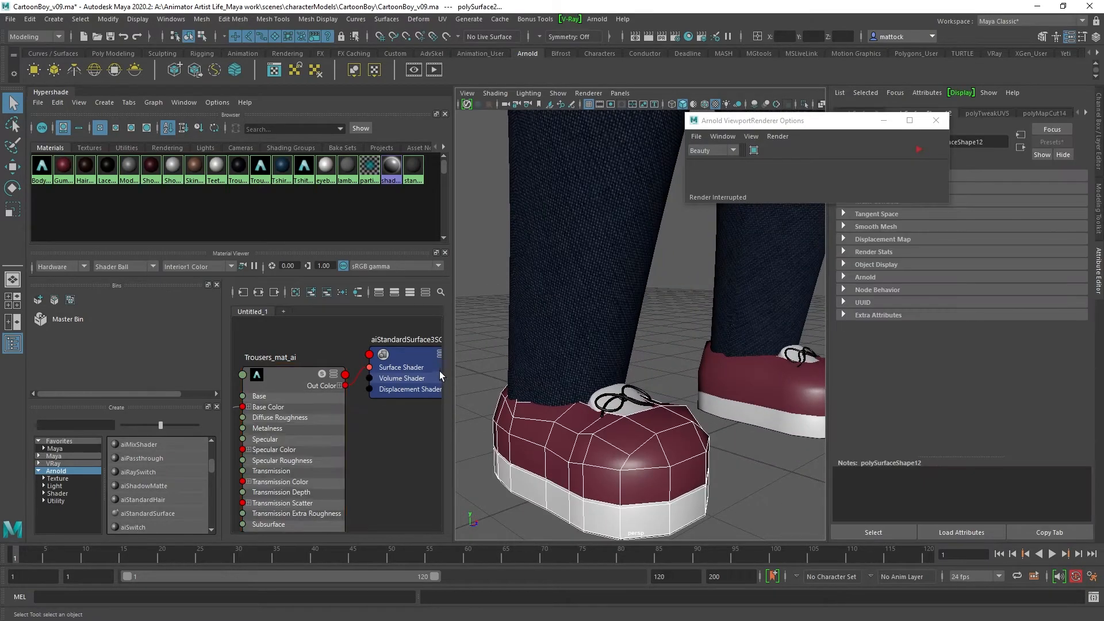
{"action": "left_click_drag", "start_coordinate": [456, 371], "coordinate": [340, 371]}
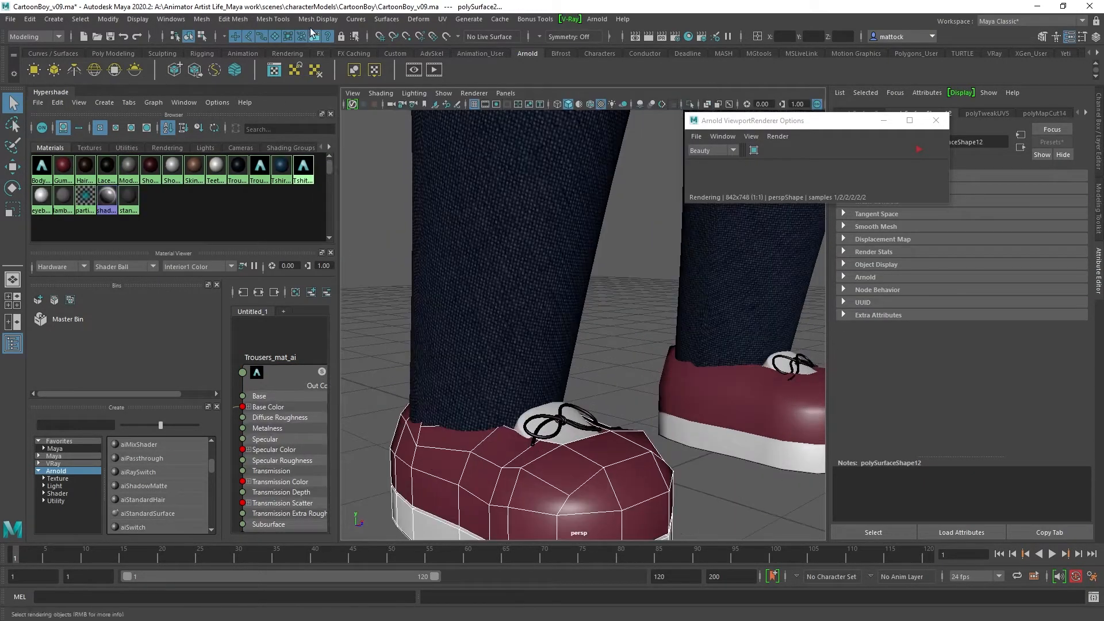
{"action": "left_click", "coordinate": [418, 19]}
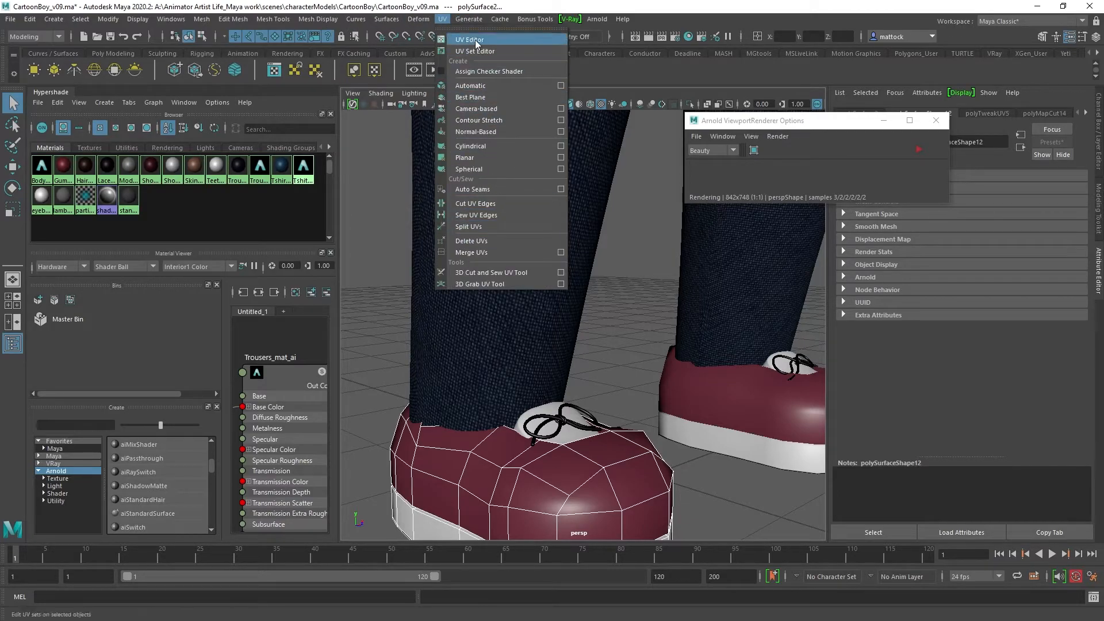
{"action": "left_click", "coordinate": [460, 41]}
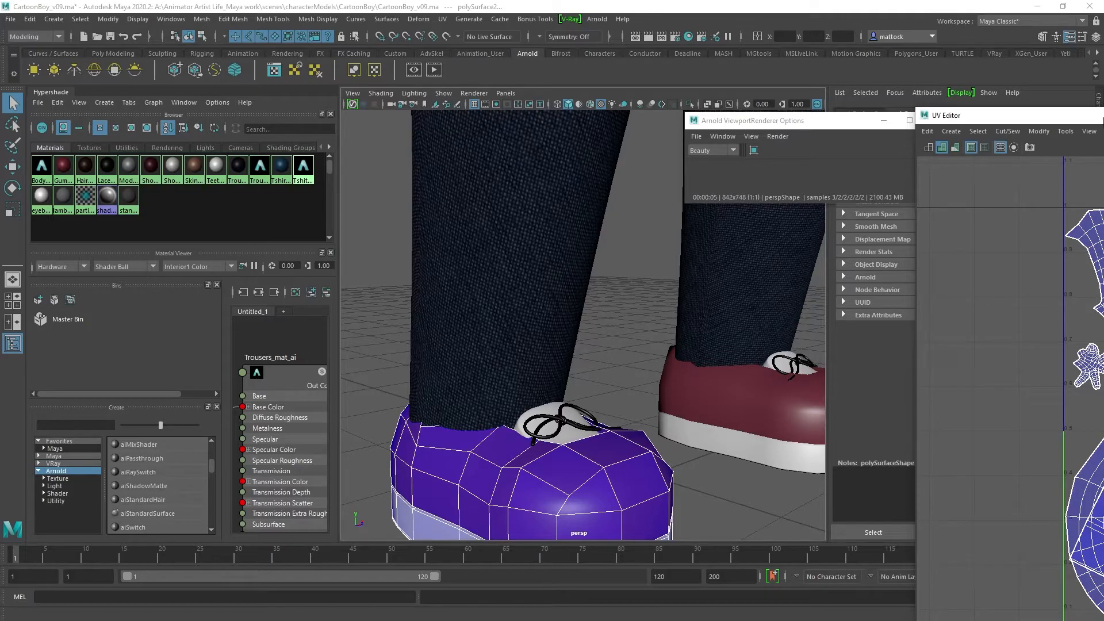
Step: Arrange the UV Editor window and select only the Shoe1 pCube2 mesh to display its UV layout alone
{"action": "left_click_drag", "start_coordinate": [1012, 115], "coordinate": [428, 95]}
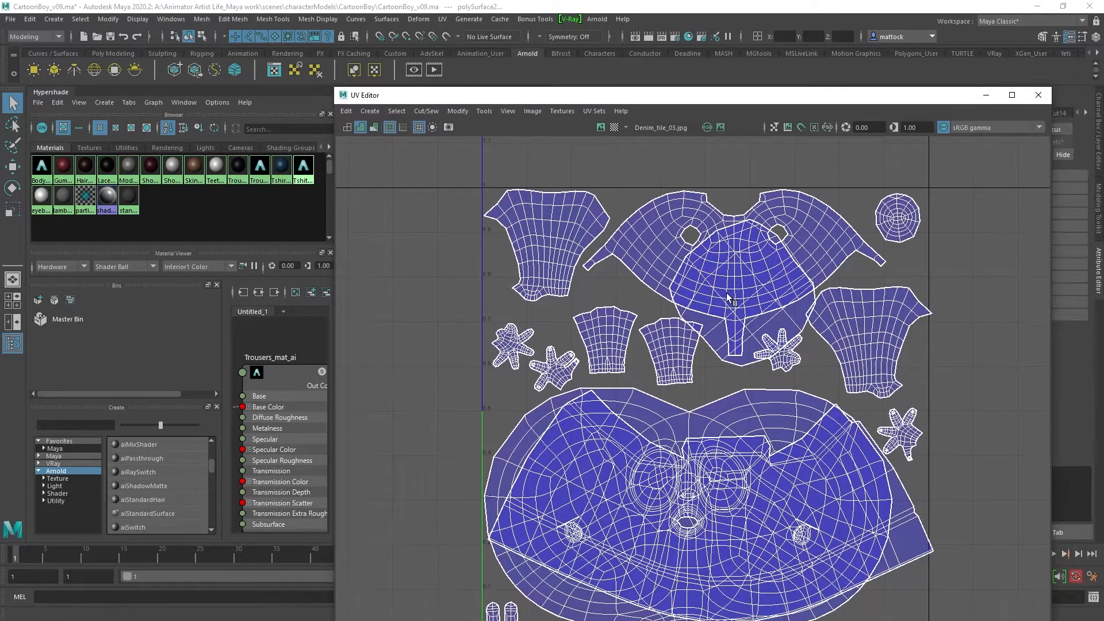
{"action": "scroll", "coordinate": [742, 284], "scroll_direction": "down", "scroll_amount": 3}
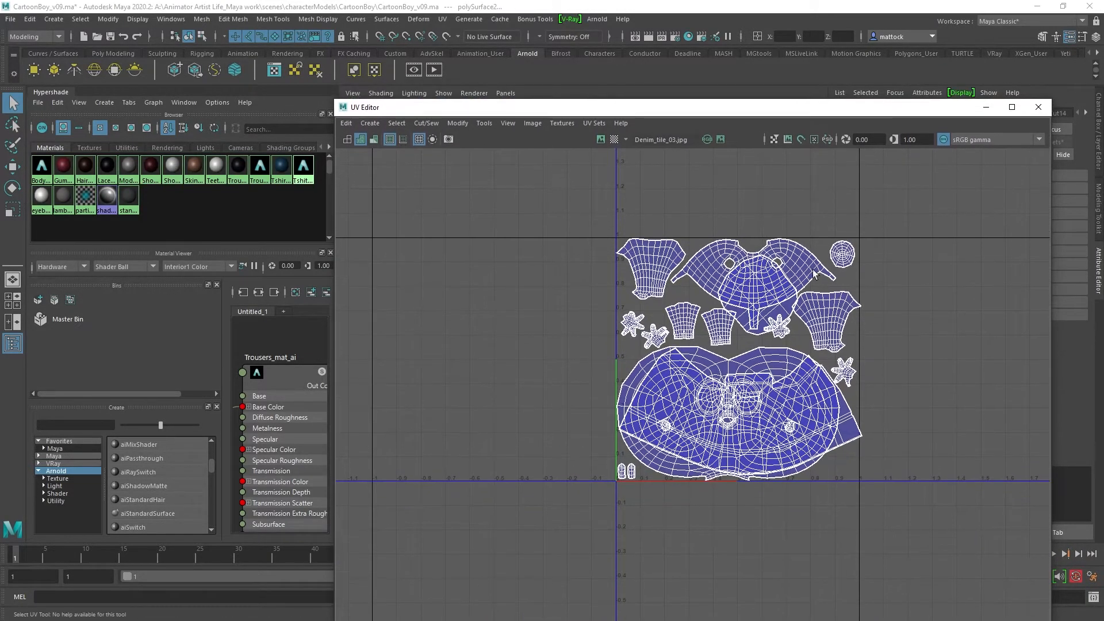
{"action": "left_click_drag", "start_coordinate": [901, 108], "coordinate": [633, 106]}
{"action": "left_click", "coordinate": [643, 475]}
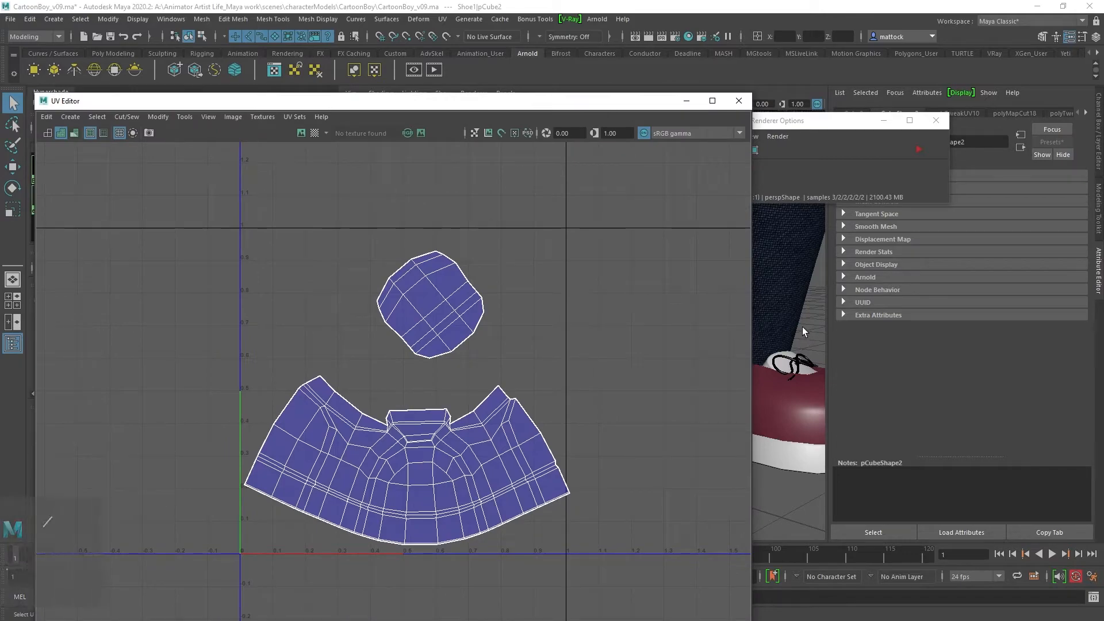
{"action": "left_click", "coordinate": [779, 305], "text": "shift"}
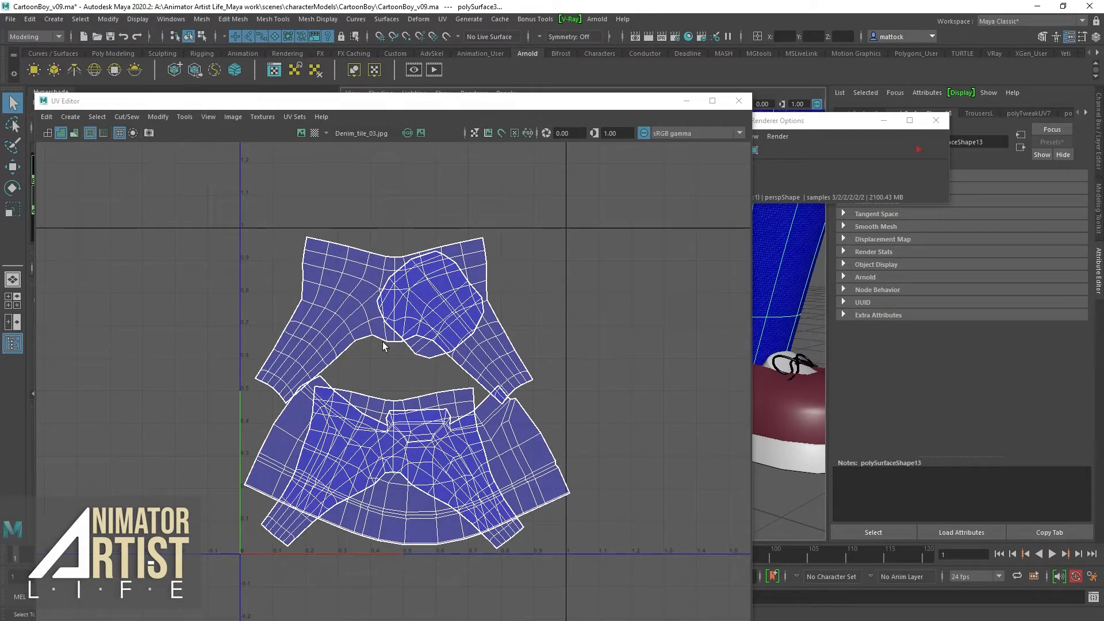
{"action": "left_click", "coordinate": [824, 314]}
{"action": "left_click_drag", "start_coordinate": [612, 103], "coordinate": [352, 102]}
{"action": "left_click", "coordinate": [589, 482]}
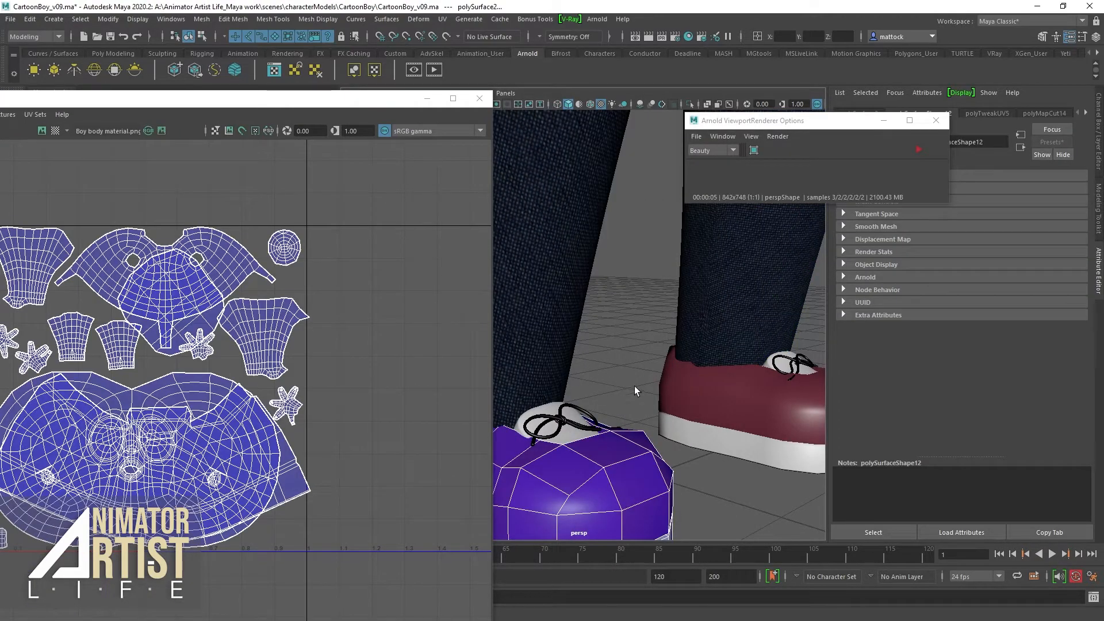
{"action": "left_click", "coordinate": [604, 456]}
{"action": "left_click_drag", "start_coordinate": [342, 98], "coordinate": [744, 73]}
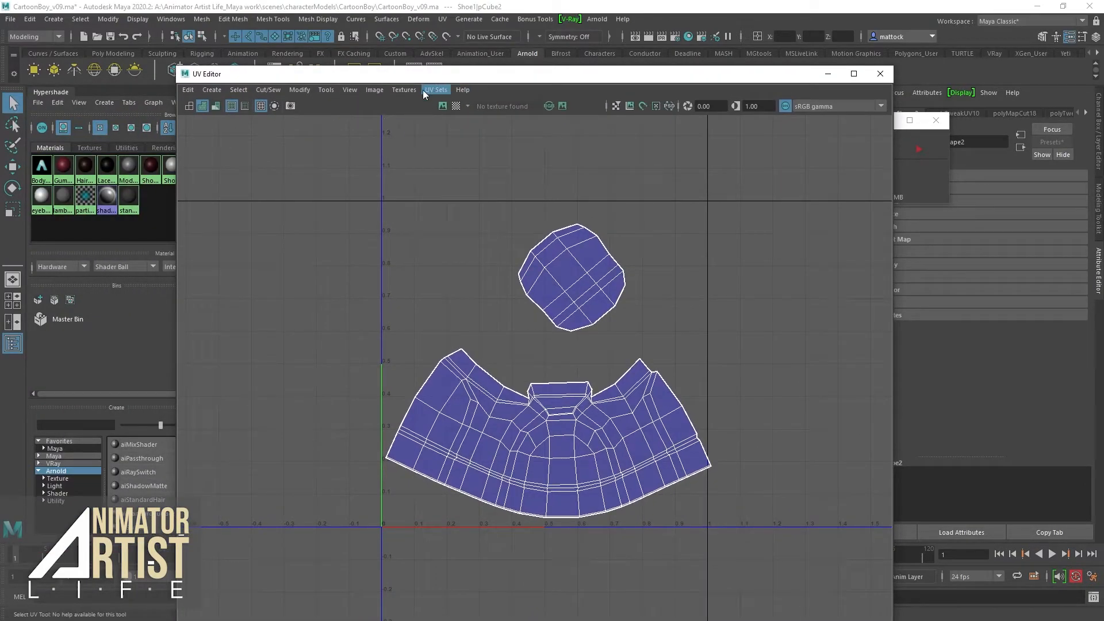
Step: Save a UV snapshot of the shoe in PNG format under the file name ShoesUVs2 in the project's images folder
{"action": "left_click", "coordinate": [372, 89]}
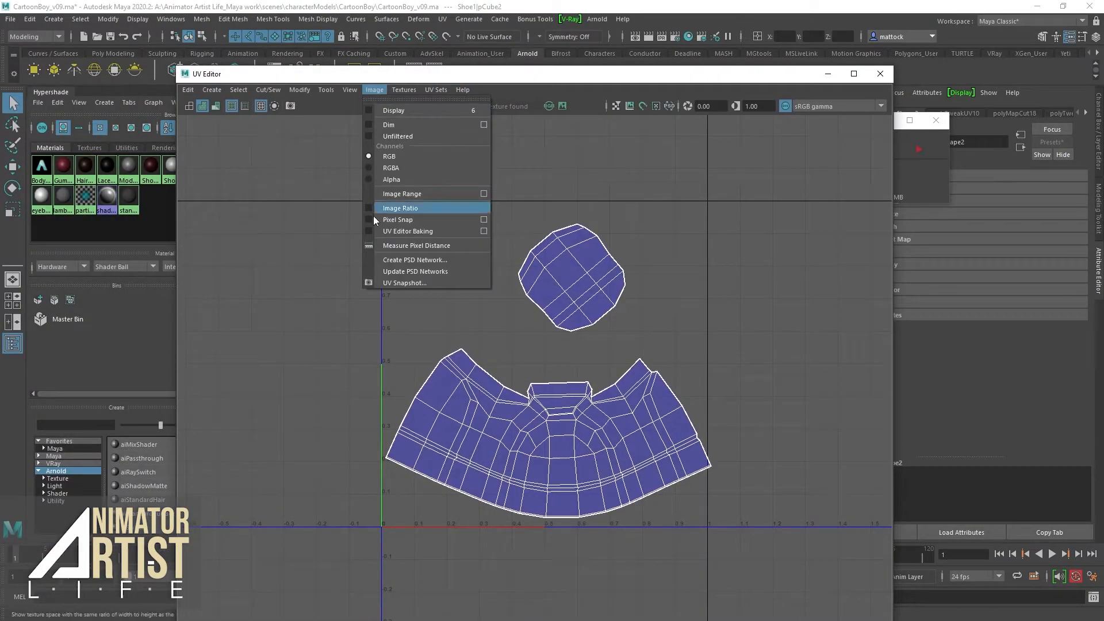
{"action": "left_click", "coordinate": [403, 285]}
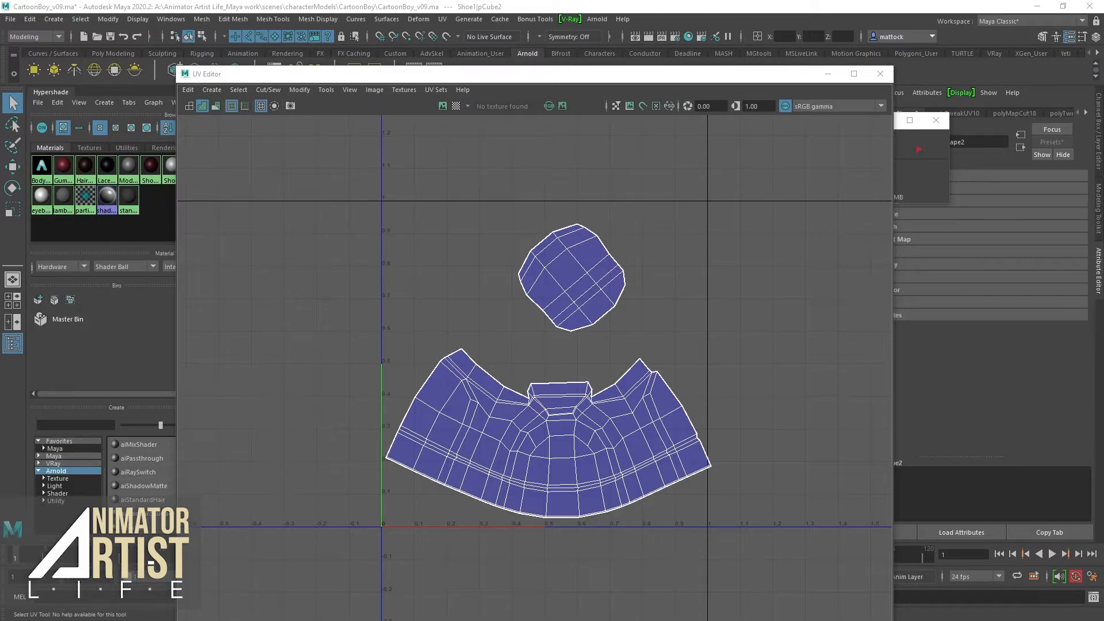
{"action": "left_click_drag", "start_coordinate": [585, 281], "coordinate": [599, 163]}
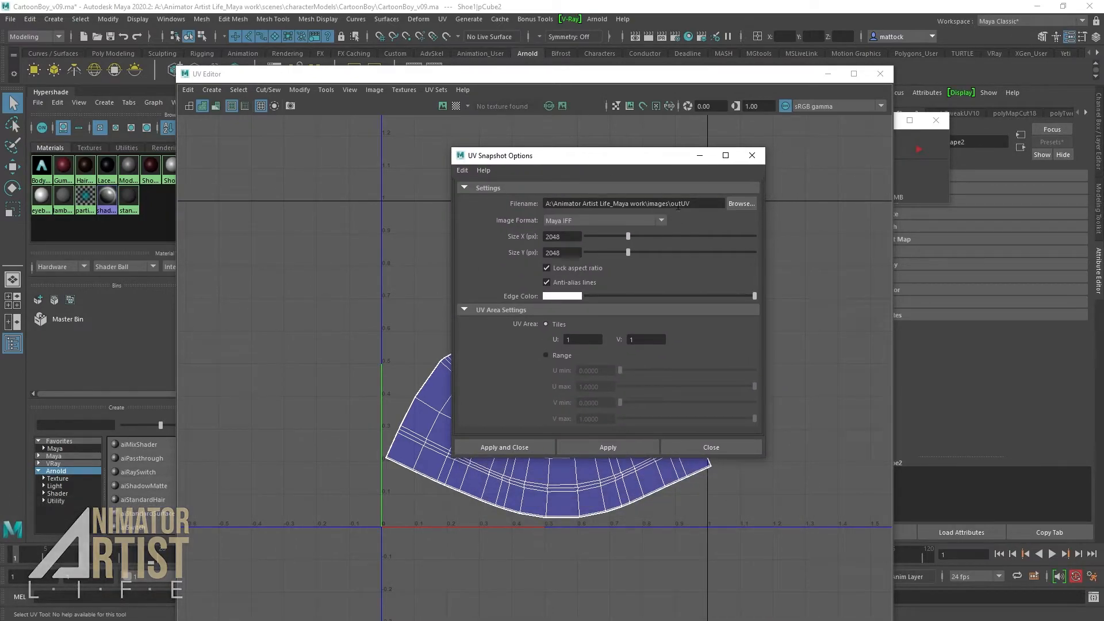
{"action": "left_click", "coordinate": [589, 220]}
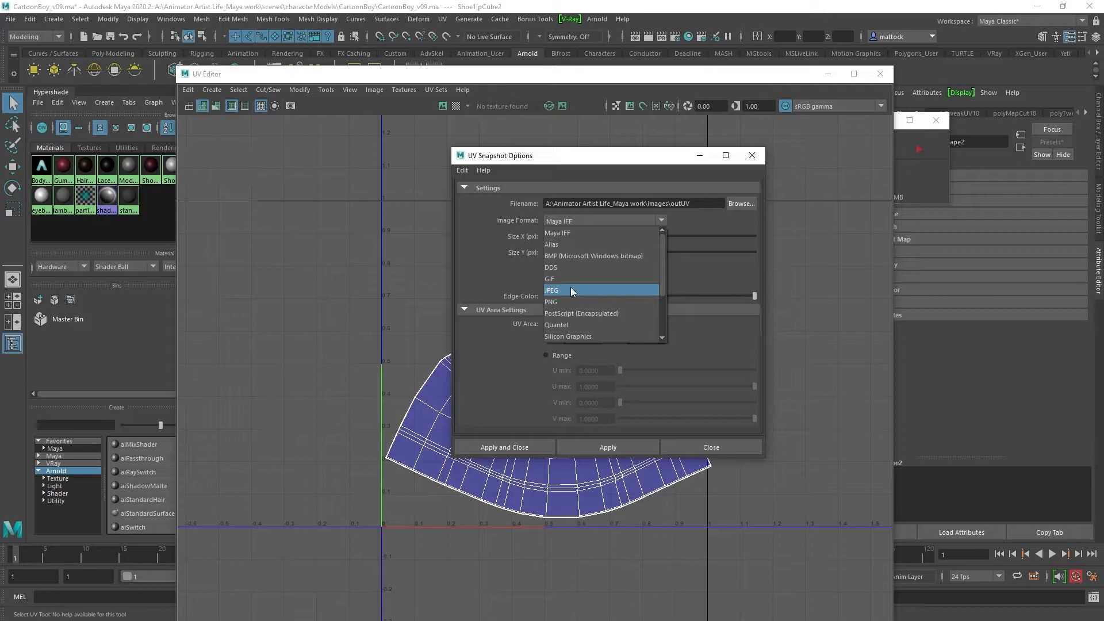
{"action": "left_click", "coordinate": [566, 302]}
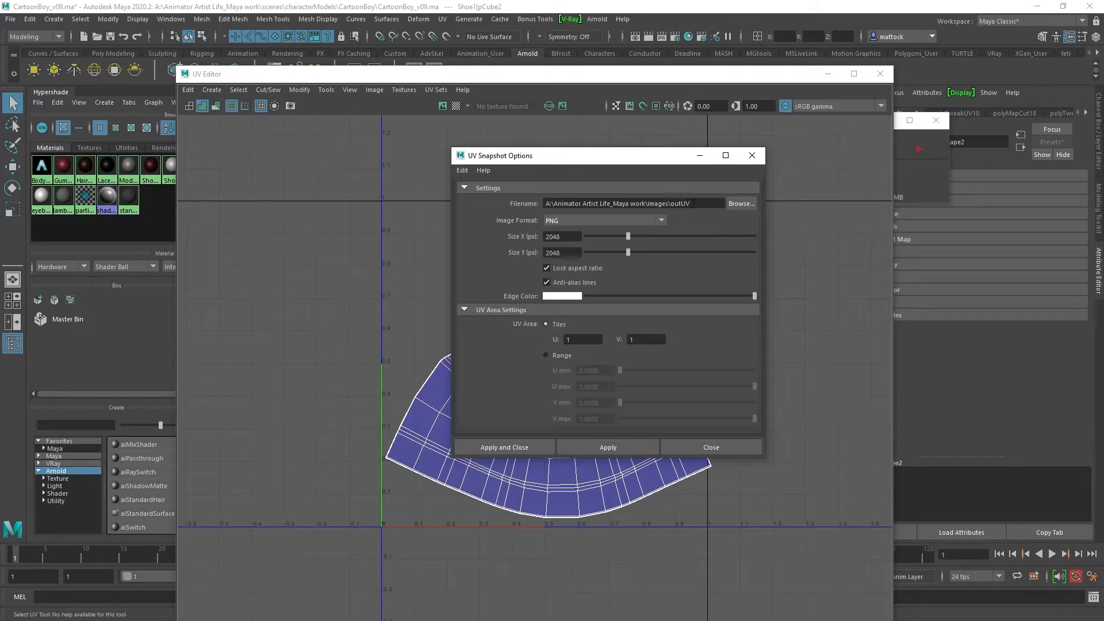
{"action": "left_click_drag", "start_coordinate": [692, 203], "coordinate": [675, 204]}
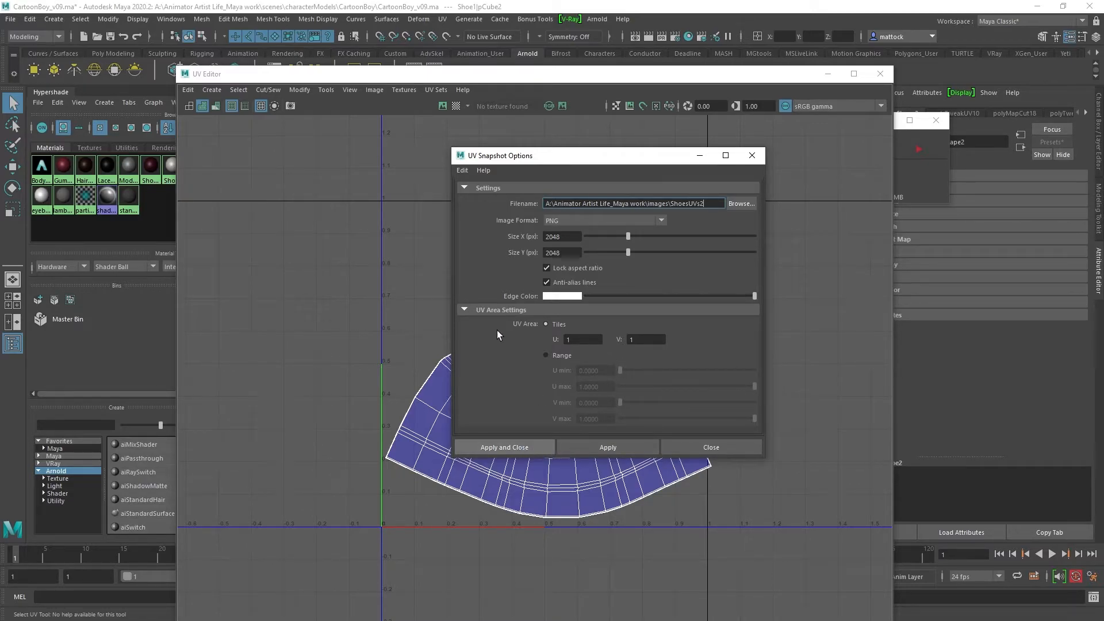
Step: Minimise the UV Editor and Maya and switch to Photoshop
{"action": "left_click", "coordinate": [827, 74]}
{"action": "left_click", "coordinate": [1036, 6]}
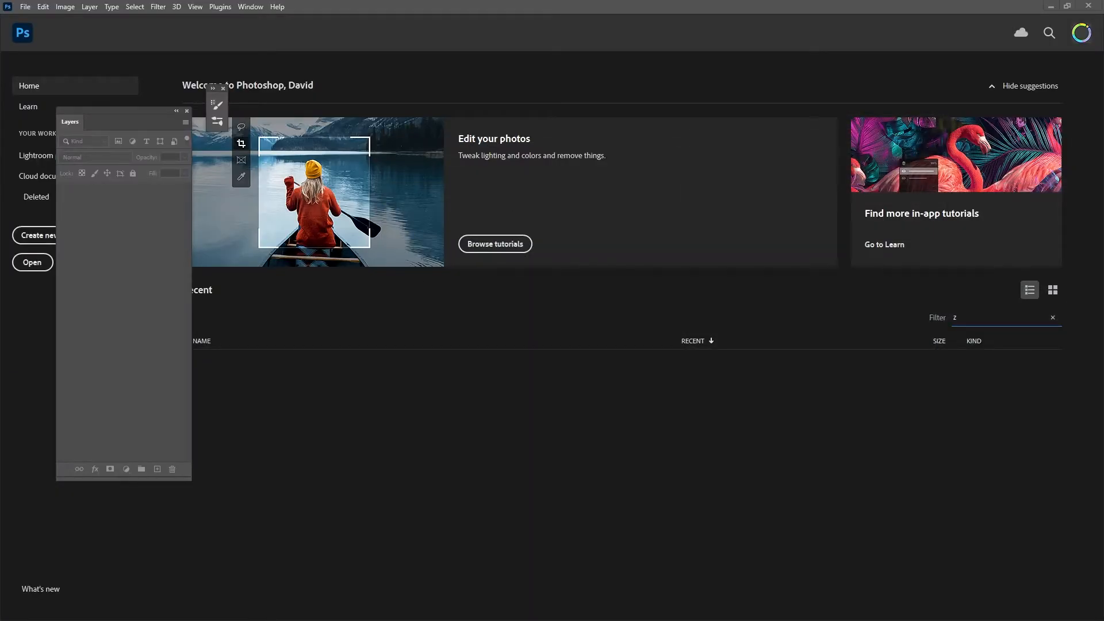
Step: Find ShoesUVs2.png in the Maya project's images folder and open it in Photoshop
{"action": "left_click_drag", "start_coordinate": [1103, 347], "coordinate": [958, 138]}
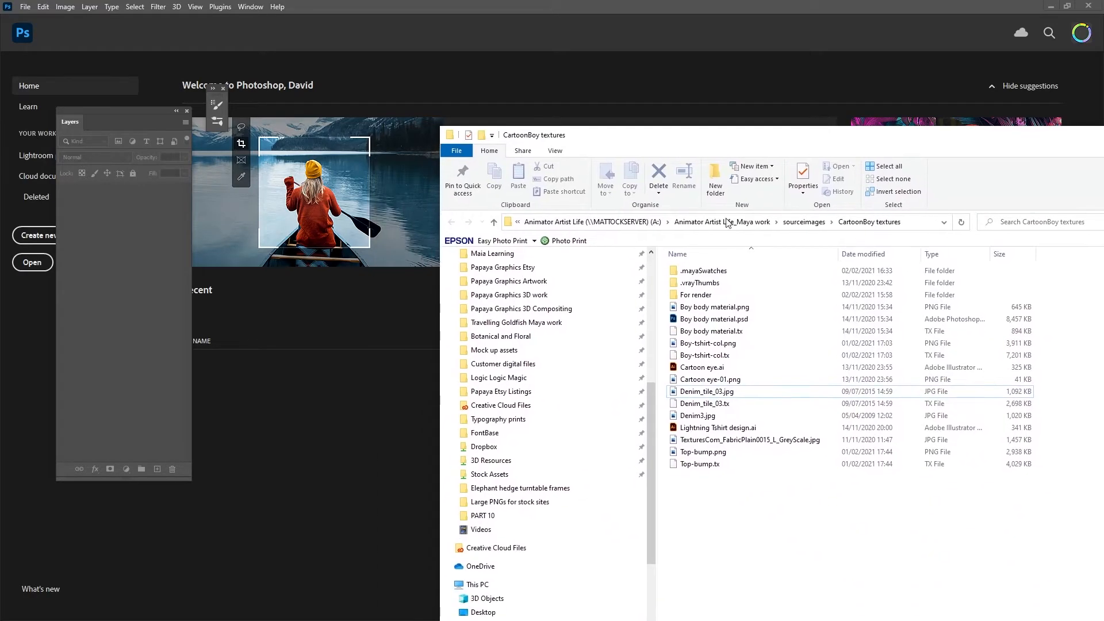
{"action": "left_click", "coordinate": [744, 223]}
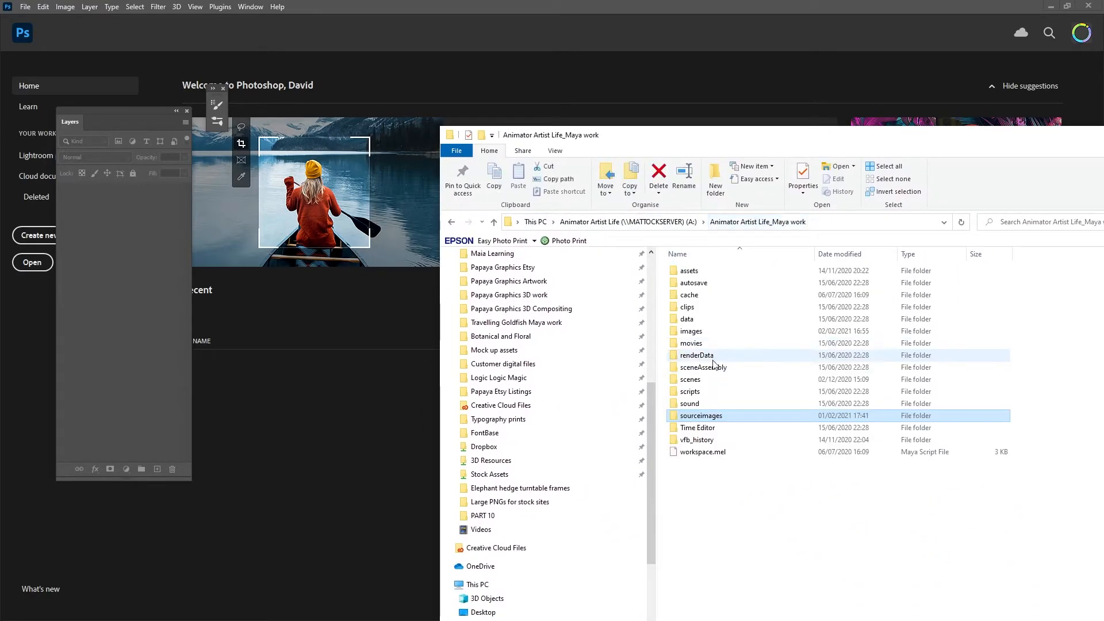
{"action": "double_click", "coordinate": [692, 332]}
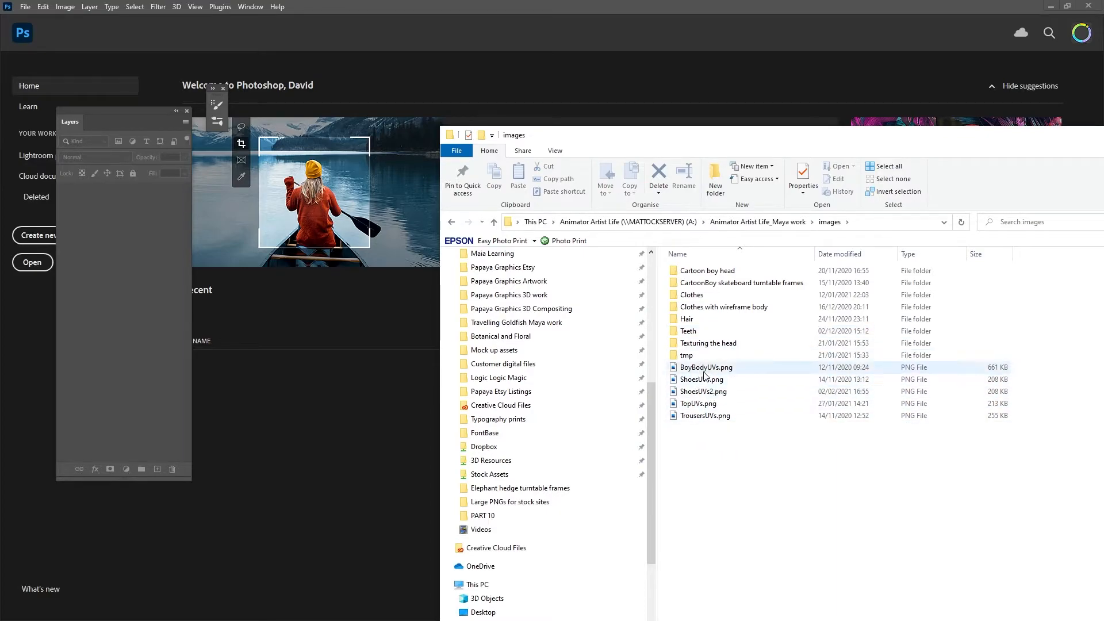
{"action": "left_click_drag", "start_coordinate": [718, 396], "coordinate": [314, 436]}
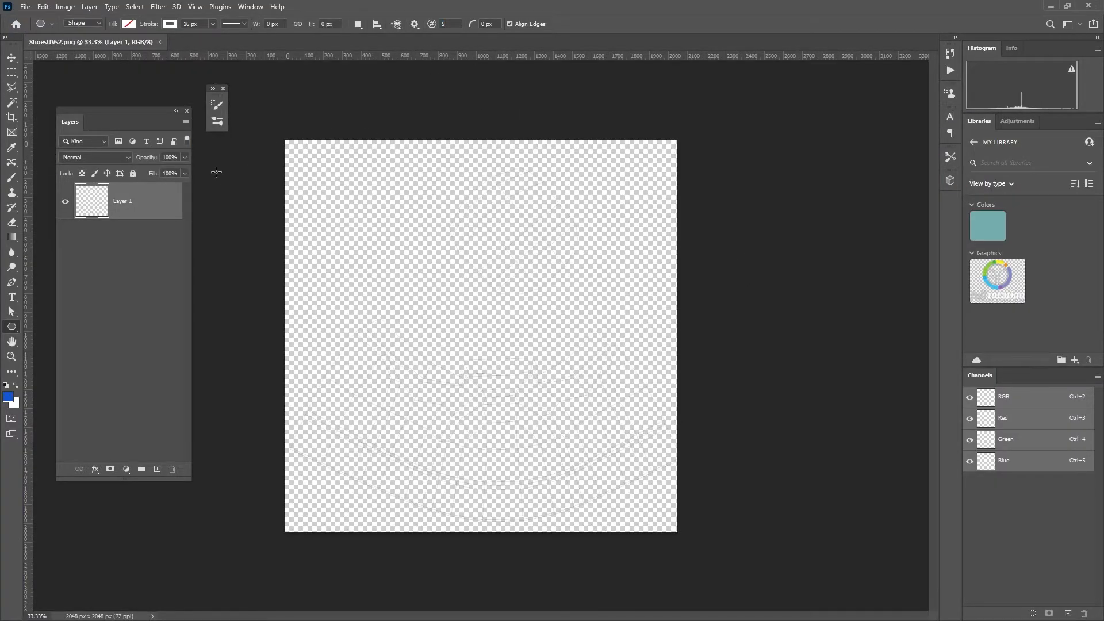
Step: Activate the Move tool, deselect the layer and examine the shoe's UV lines up close against the transparent background
{"action": "left_click_drag", "start_coordinate": [122, 110], "coordinate": [120, 110]}
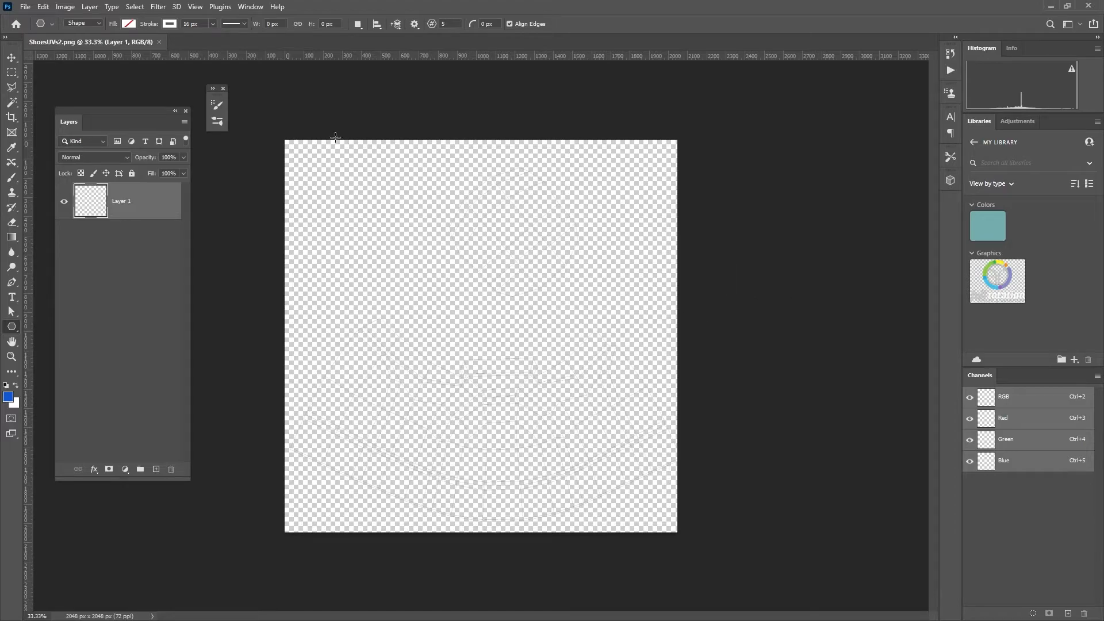
{"action": "left_click", "coordinate": [12, 58]}
{"action": "left_click", "coordinate": [519, 116]}
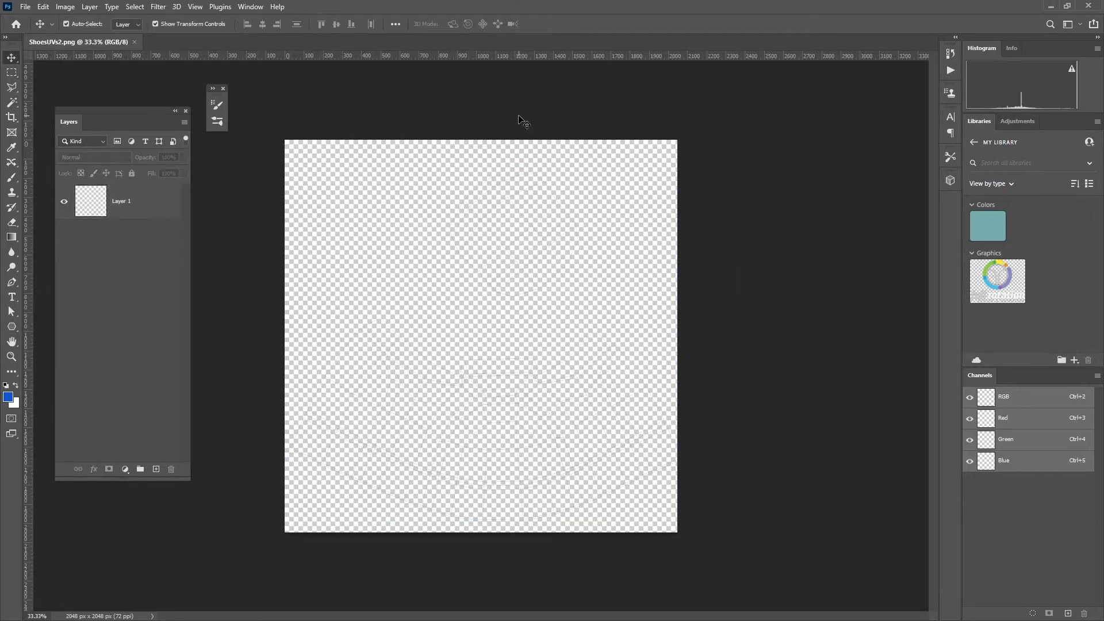
{"action": "key", "text": "ctrl+plus"}
{"action": "key", "text": "ctrl+plus"}
{"action": "key", "text": "ctrl+plus"}
{"action": "key", "text": "ctrl+plus"}
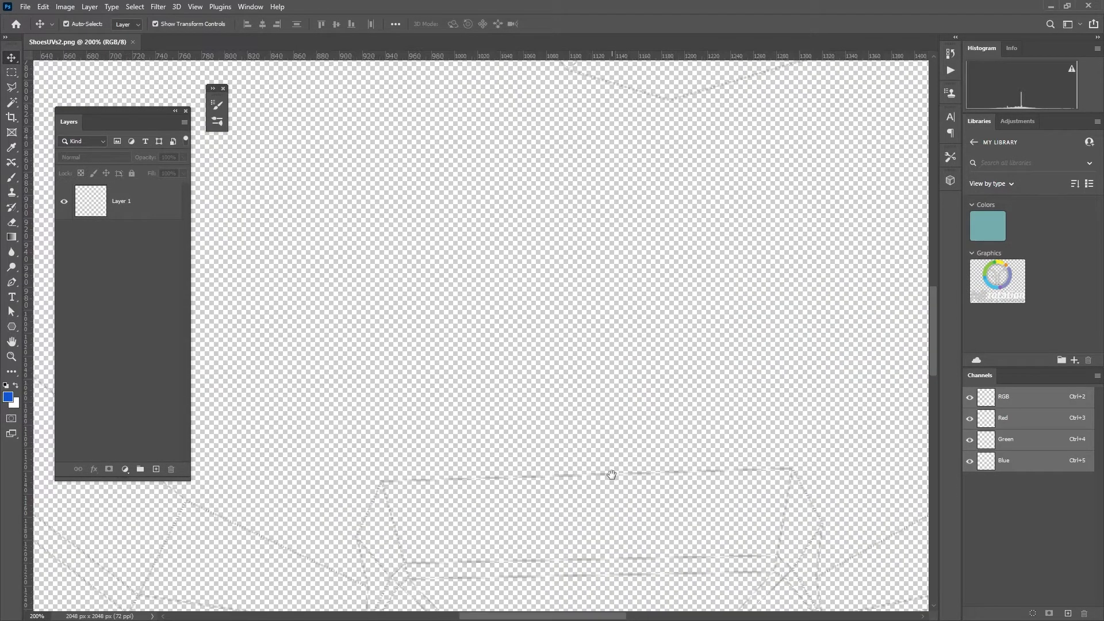
{"action": "left_click_drag", "start_coordinate": [612, 450], "coordinate": [705, 258]}
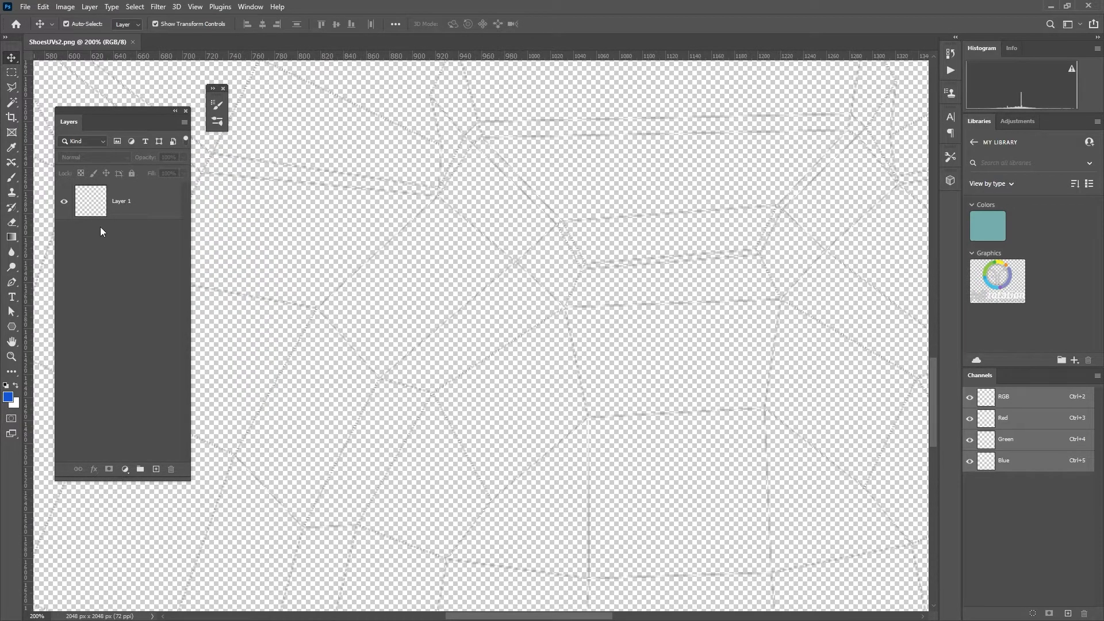
Step: Add a new layer with default settings and fill it with white at 100% opacity
{"action": "left_click", "coordinate": [184, 122]}
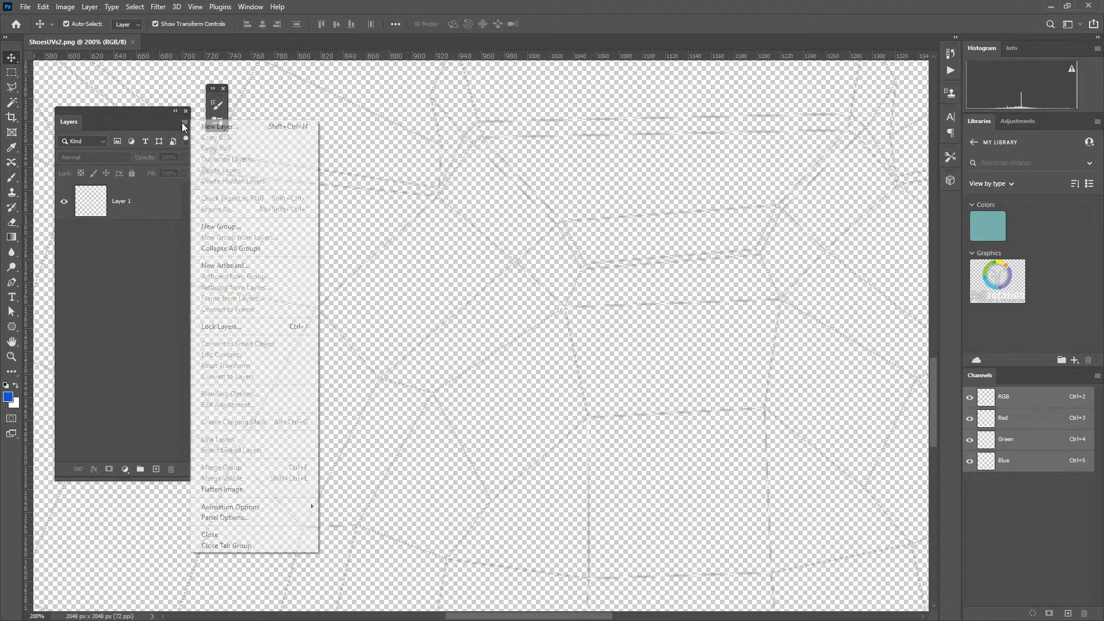
{"action": "left_click", "coordinate": [223, 127]}
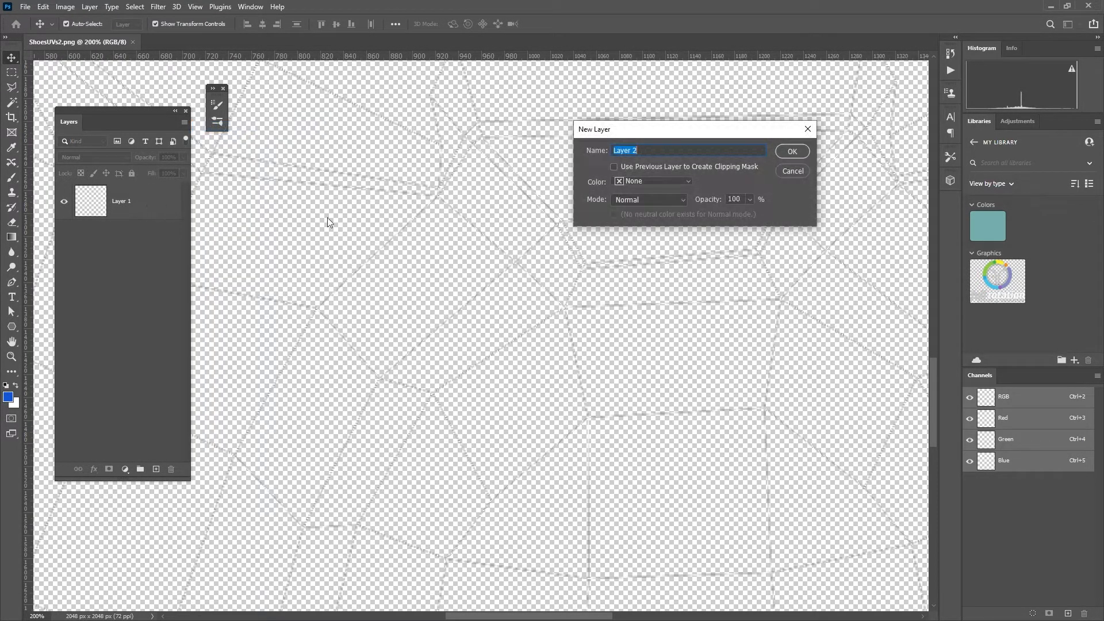
{"action": "left_click", "coordinate": [790, 153]}
{"action": "key", "text": "shift+F5"}
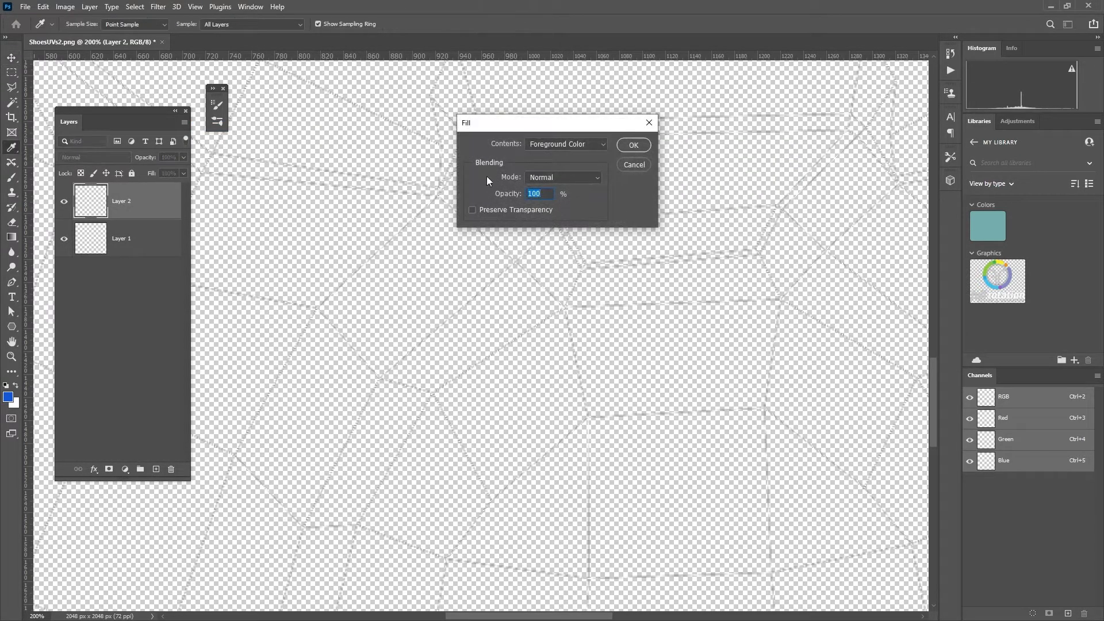
{"action": "left_click", "coordinate": [552, 144]}
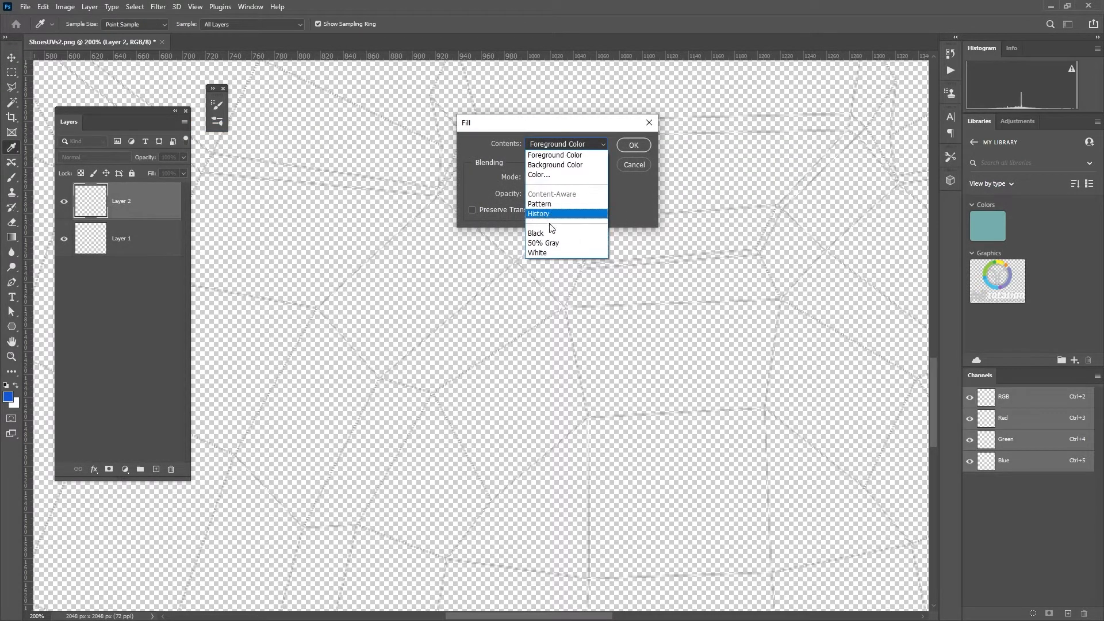
{"action": "left_click", "coordinate": [548, 253]}
{"action": "left_click", "coordinate": [634, 144]}
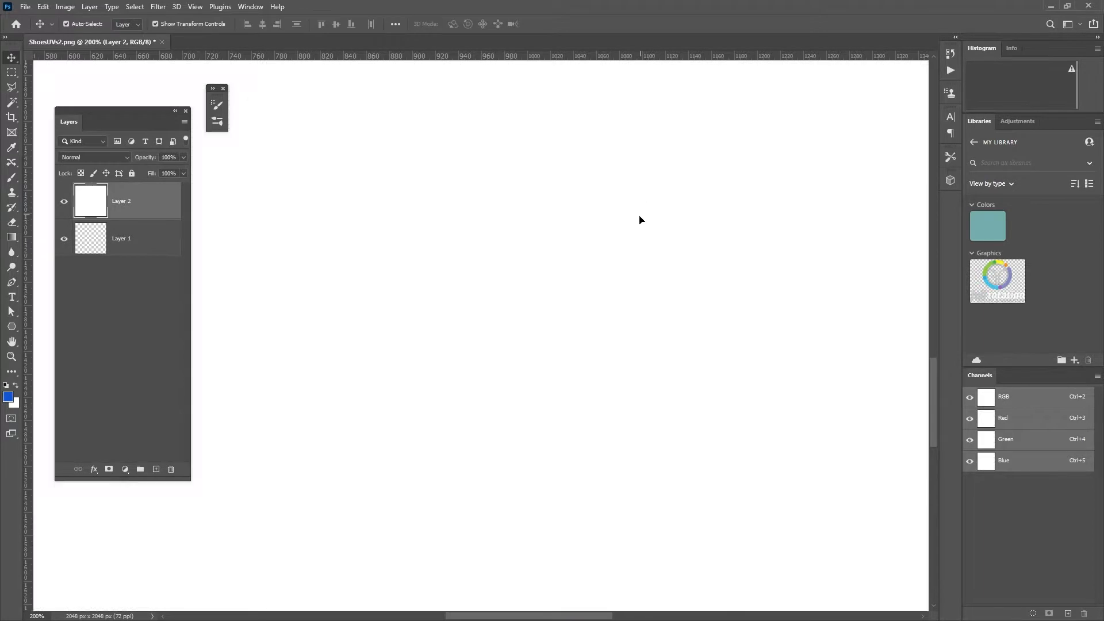
Step: Place the white layer beneath the UV snapshot layer and rename the snapshot layer as UVs
{"action": "left_click_drag", "start_coordinate": [138, 212], "coordinate": [136, 270]}
{"action": "double_click", "coordinate": [129, 201]}
{"action": "type", "text": "UVs"}
{"action": "key", "text": "Return"}
{"action": "left_click", "coordinate": [692, 361]}
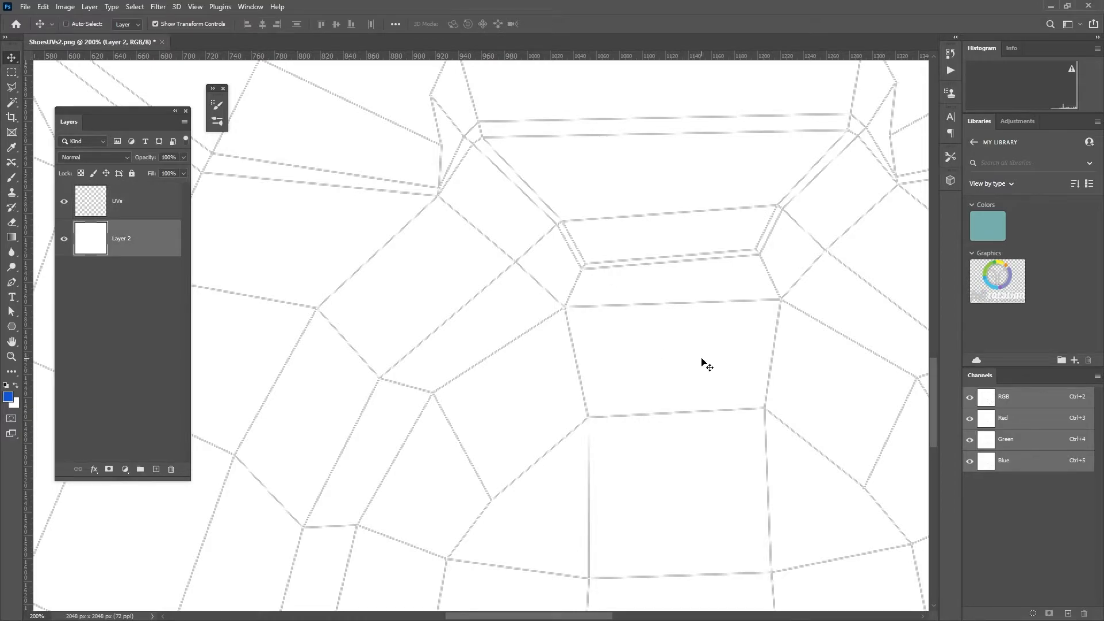
Step: Examine the whole shoe UV layout against the white background, including the sole and upper pieces
{"action": "key", "text": "ctrl+minus"}
{"action": "key", "text": "ctrl+minus"}
{"action": "key", "text": "ctrl+minus"}
{"action": "key", "text": "ctrl+minus"}
{"action": "key", "text": "ctrl+minus"}
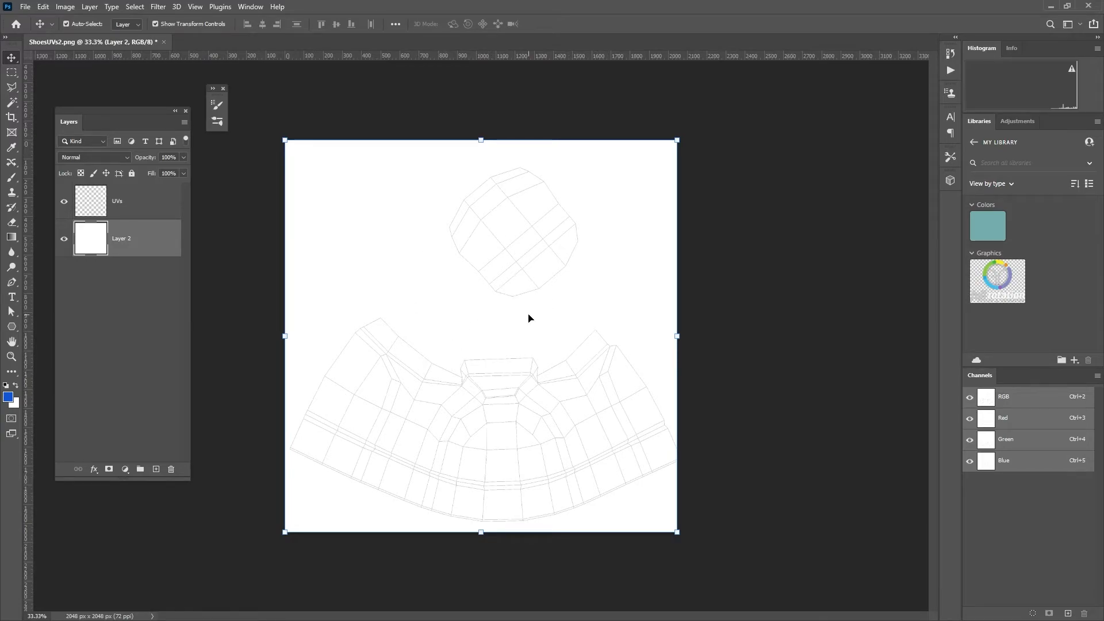
{"action": "key", "text": "ctrl+plus"}
{"action": "left_click_drag", "start_coordinate": [517, 322], "coordinate": [573, 241]}
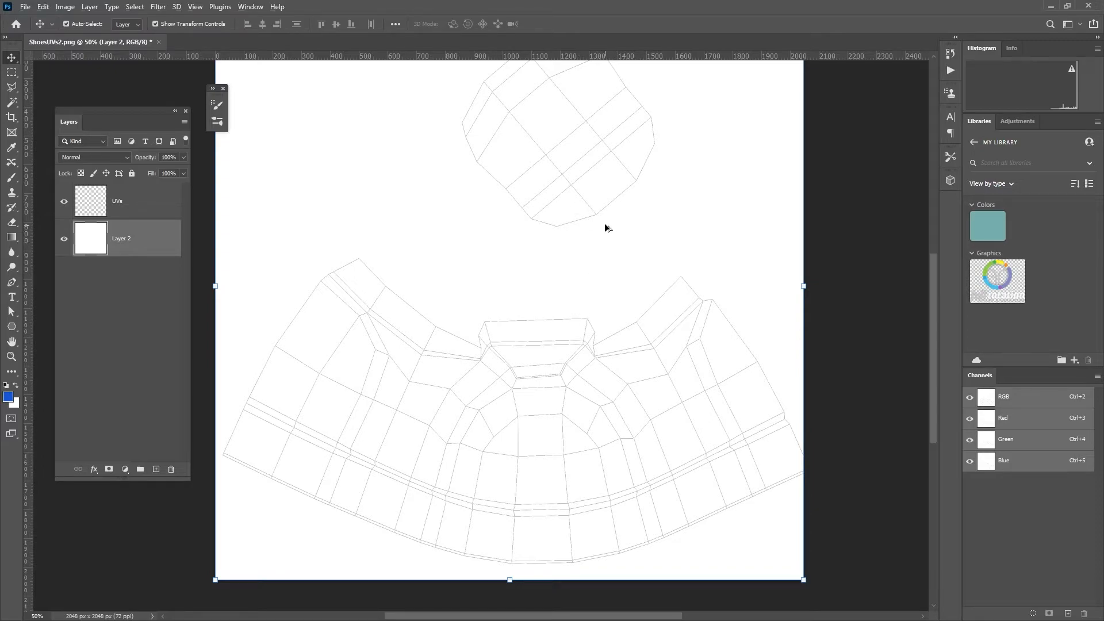
{"action": "left_click", "coordinate": [871, 326]}
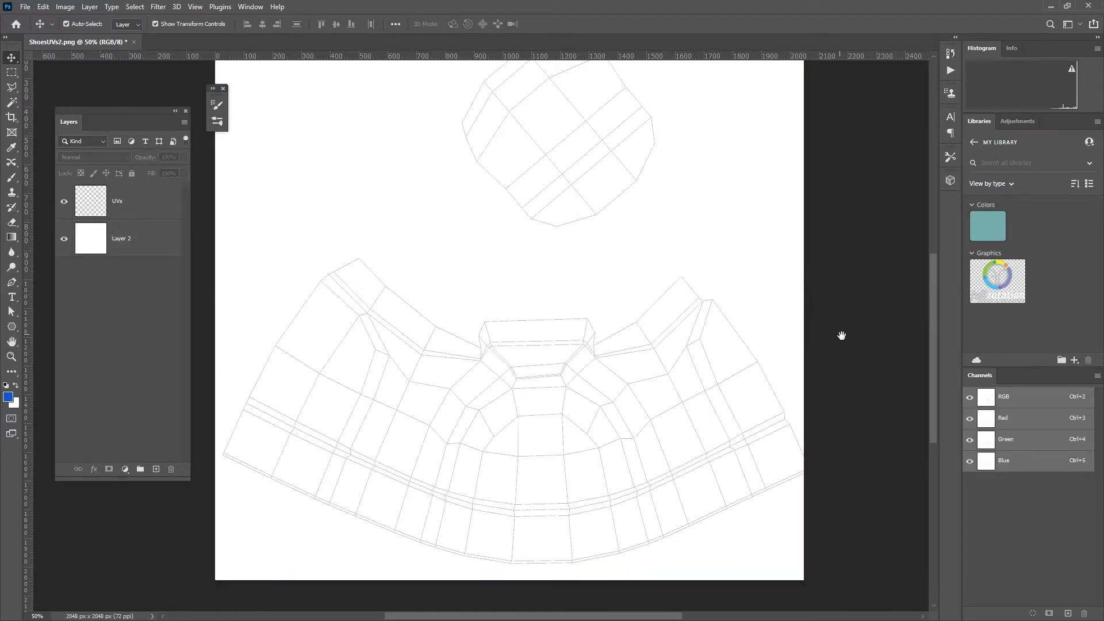
{"action": "left_click_drag", "start_coordinate": [840, 335], "coordinate": [855, 249]}
Step: Add a new layer named Base col directly above the white background layer
{"action": "left_click", "coordinate": [141, 245]}
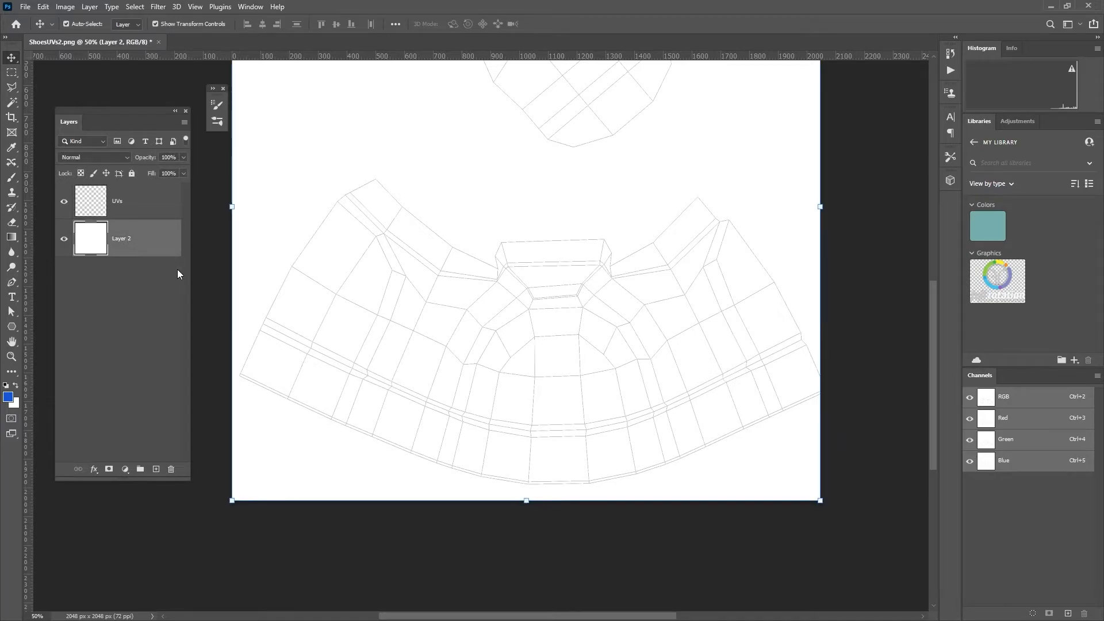
{"action": "left_click", "coordinate": [184, 123]}
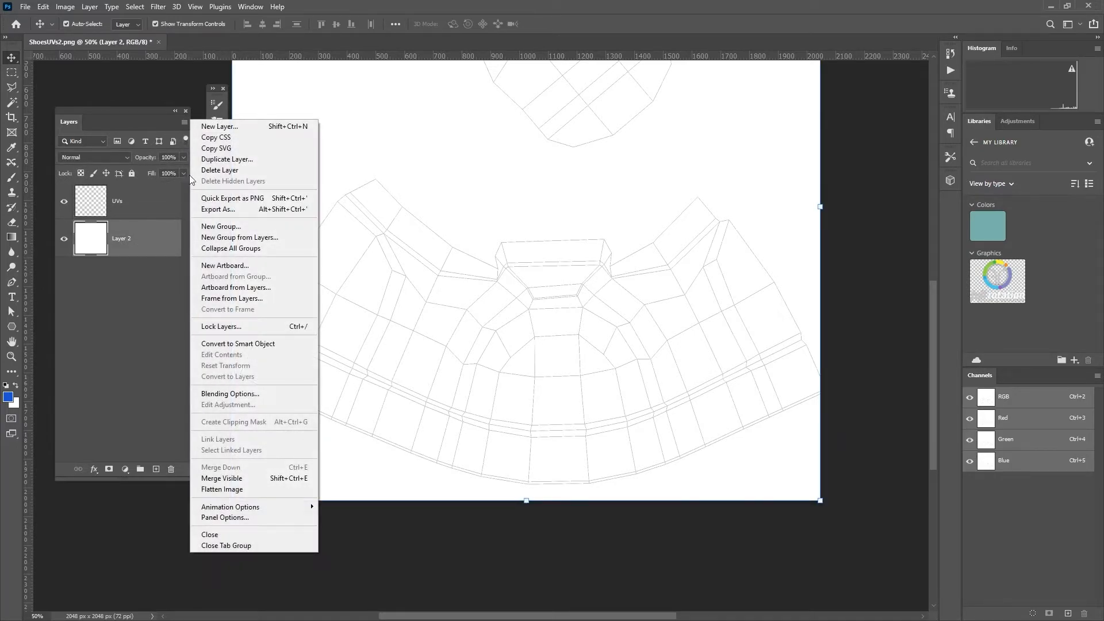
{"action": "left_click", "coordinate": [221, 127]}
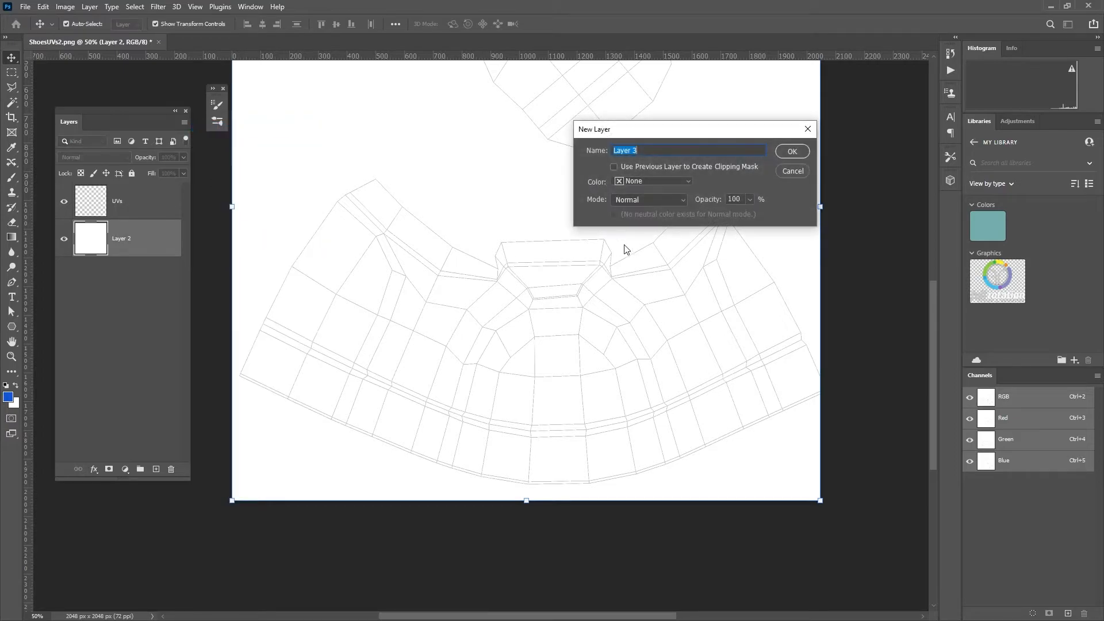
{"action": "type", "text": "Base col"}
{"action": "key", "text": "Return"}
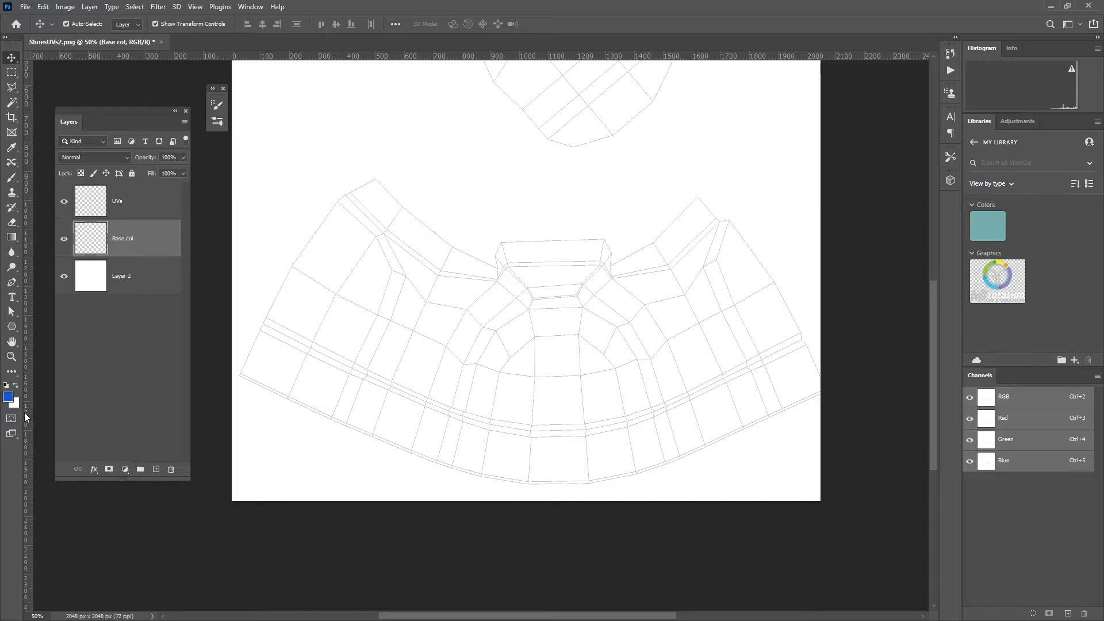
Step: Choose a red foreground colour and fill the Base col layer with it
{"action": "left_click", "coordinate": [8, 397]}
{"action": "mouse_move", "coordinate": [631, 200]}
{"action": "left_mouse_down"}
{"action": "mouse_move", "coordinate": [633, 183]}
{"action": "mouse_move", "coordinate": [618, 213]}
{"action": "mouse_move", "coordinate": [612, 203]}
{"action": "left_mouse_up"}
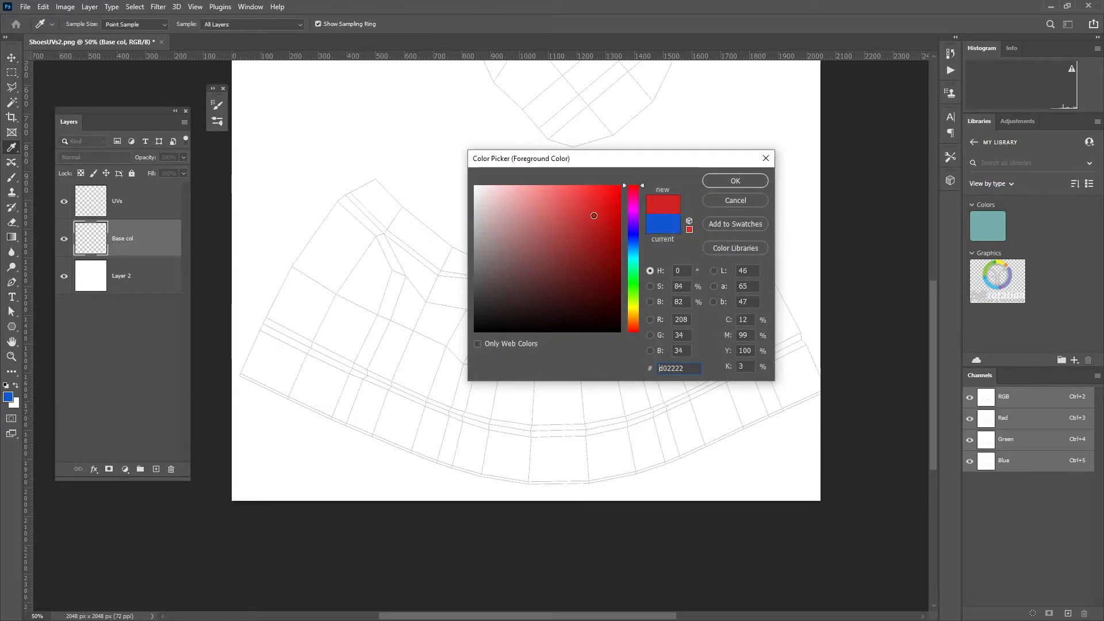
{"action": "left_click", "coordinate": [713, 180]}
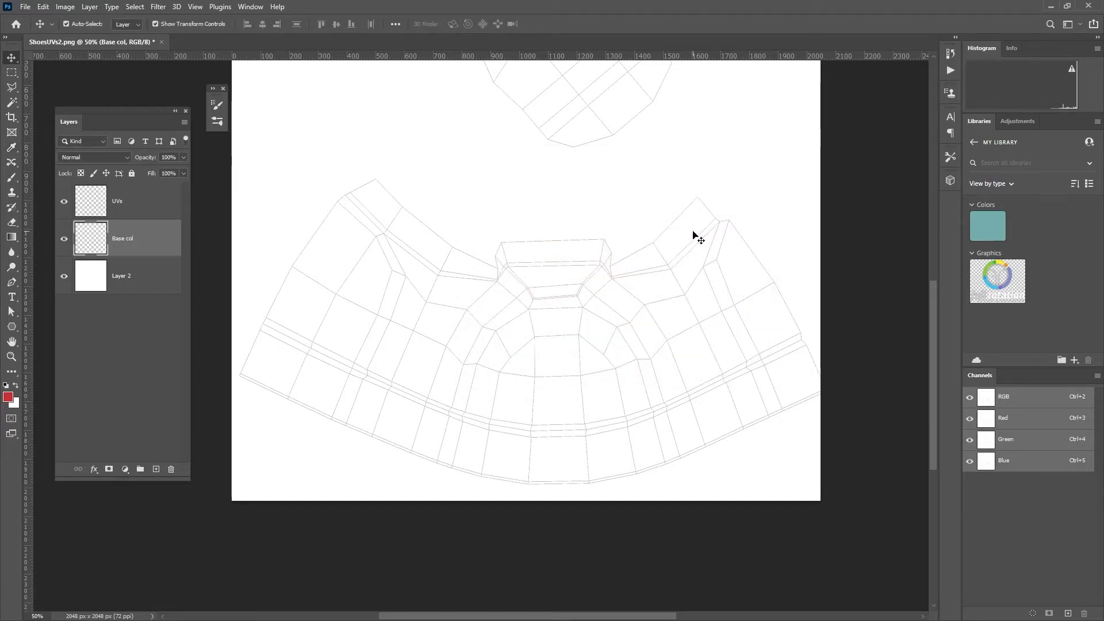
{"action": "key", "text": "shift+F5"}
{"action": "left_click", "coordinate": [558, 144]}
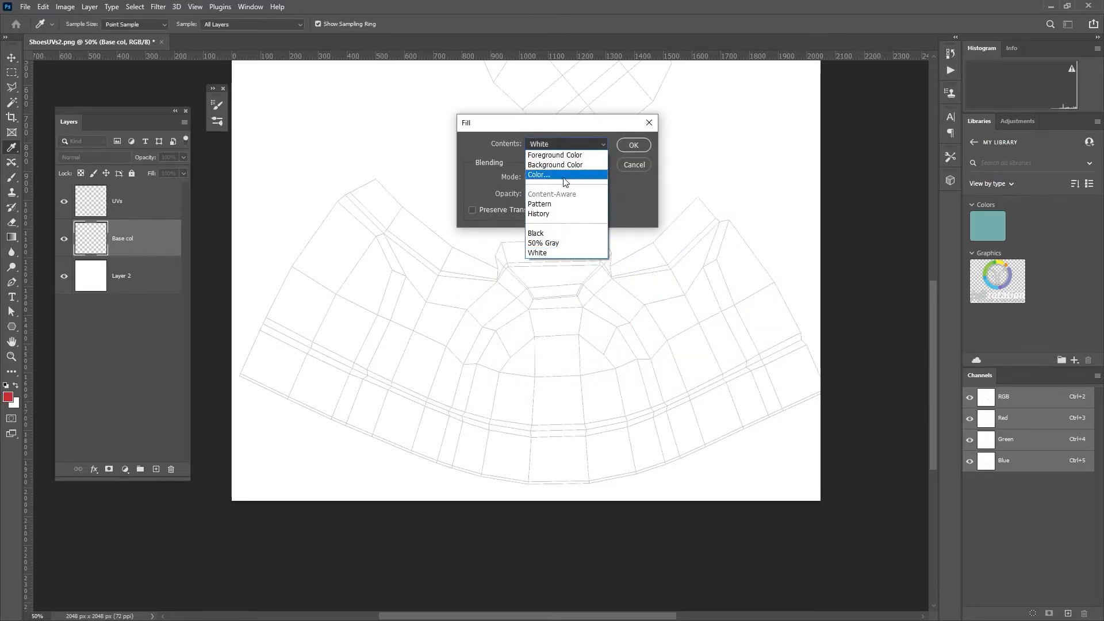
{"action": "left_click", "coordinate": [611, 150]}
{"action": "left_click", "coordinate": [633, 145]}
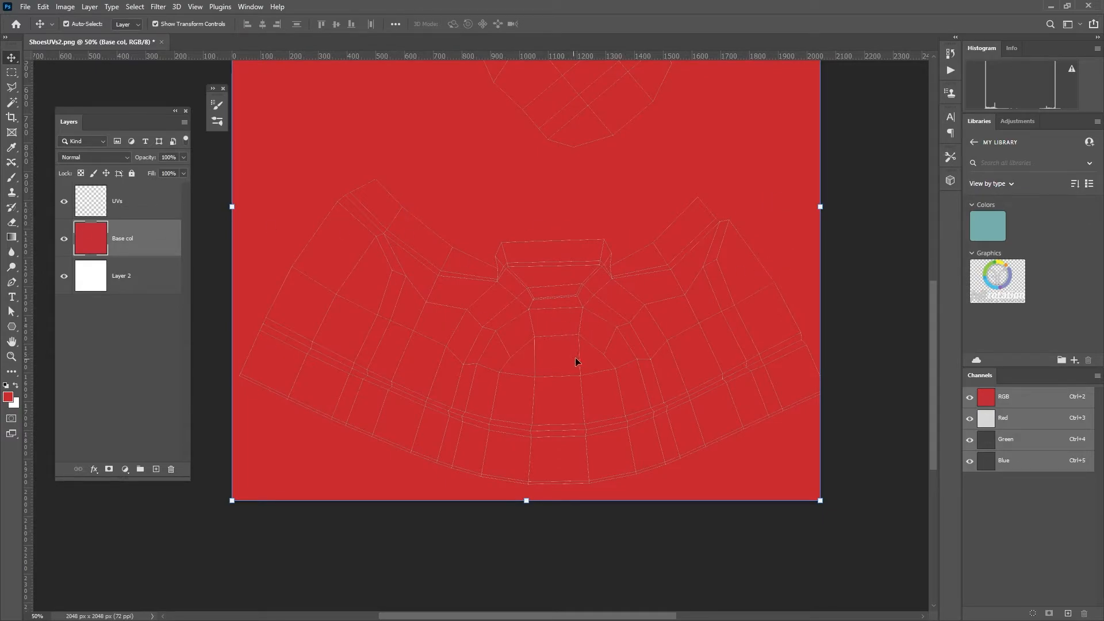
Step: Deselect the layer and examine the toe area of the UV layout over the red base
{"action": "left_click", "coordinate": [872, 331]}
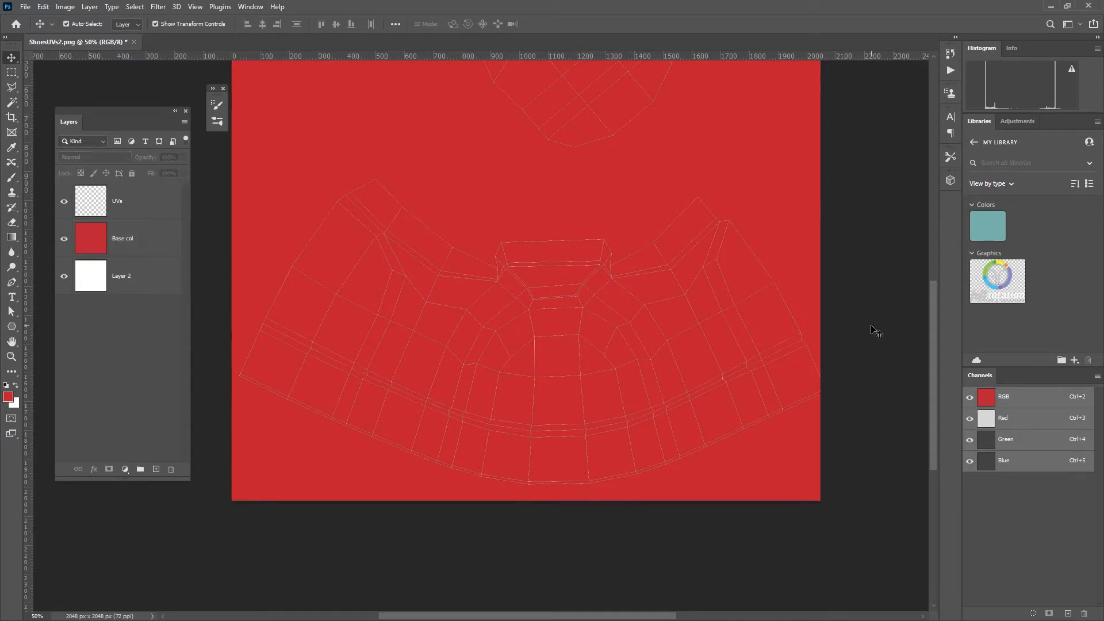
{"action": "key", "text": "ctrl+plus"}
{"action": "key", "text": "ctrl+plus"}
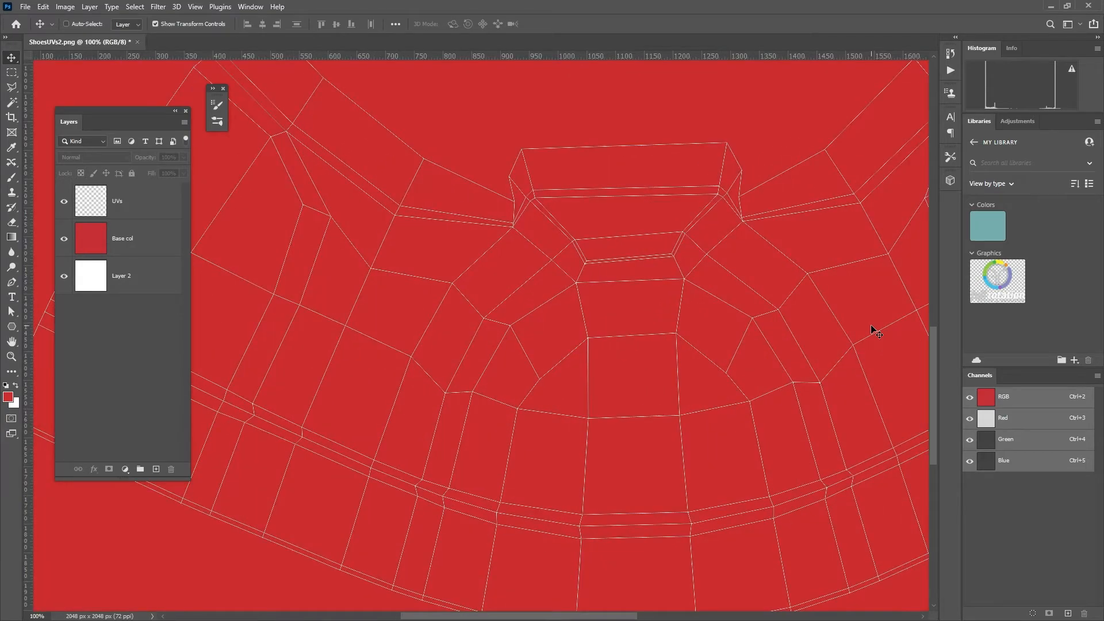
{"action": "left_click_drag", "start_coordinate": [563, 324], "coordinate": [503, 231]}
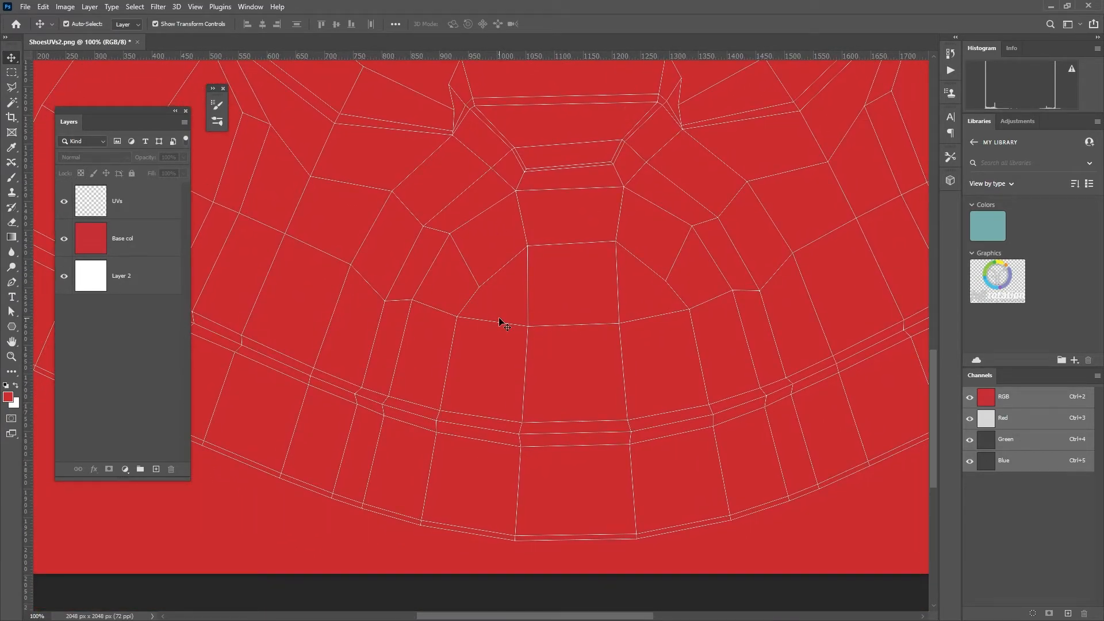
{"action": "key", "text": "ctrl+minus"}
{"action": "key", "text": "ctrl+minus"}
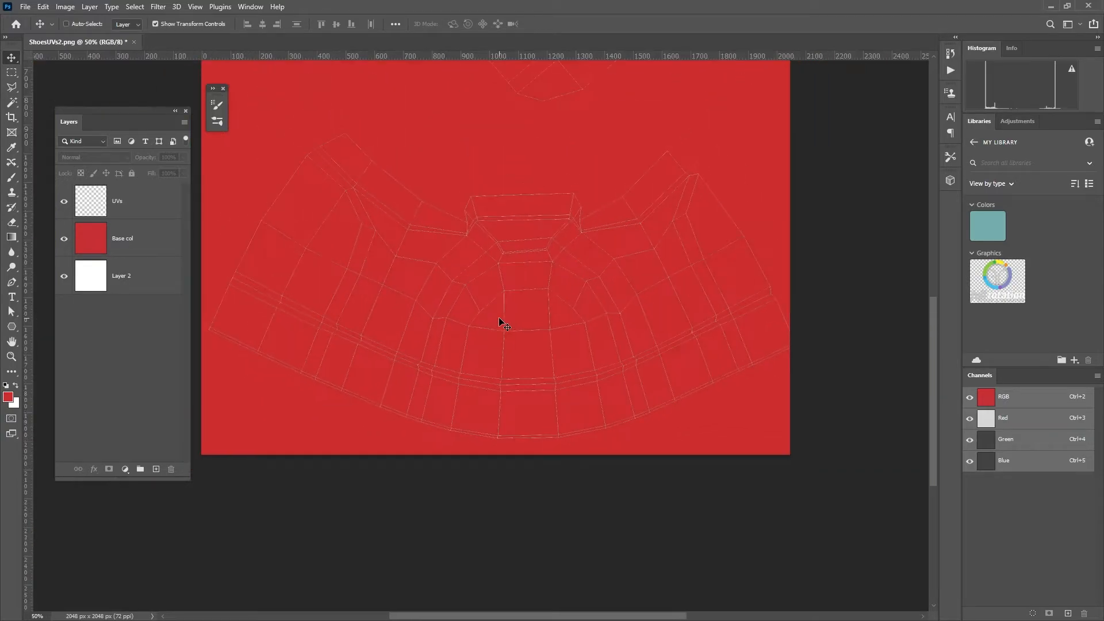
{"action": "key", "text": "ctrl+plus"}
{"action": "left_click_drag", "start_coordinate": [500, 308], "coordinate": [469, 310]}
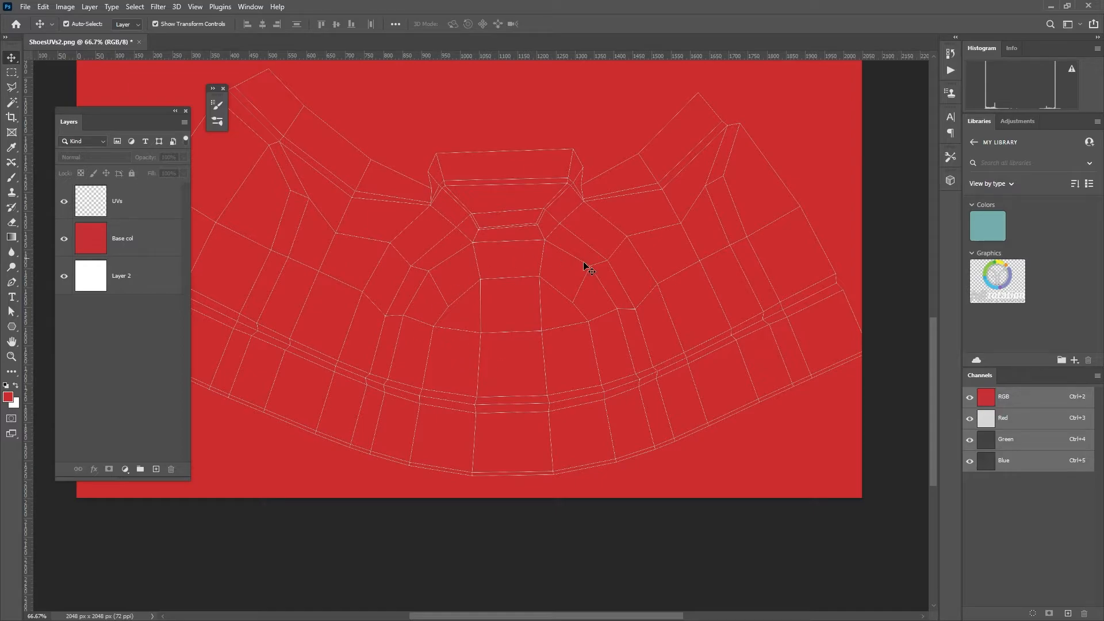
Step: Add a new layer named Toe shape directly above the Base col layer
{"action": "left_click", "coordinate": [122, 245]}
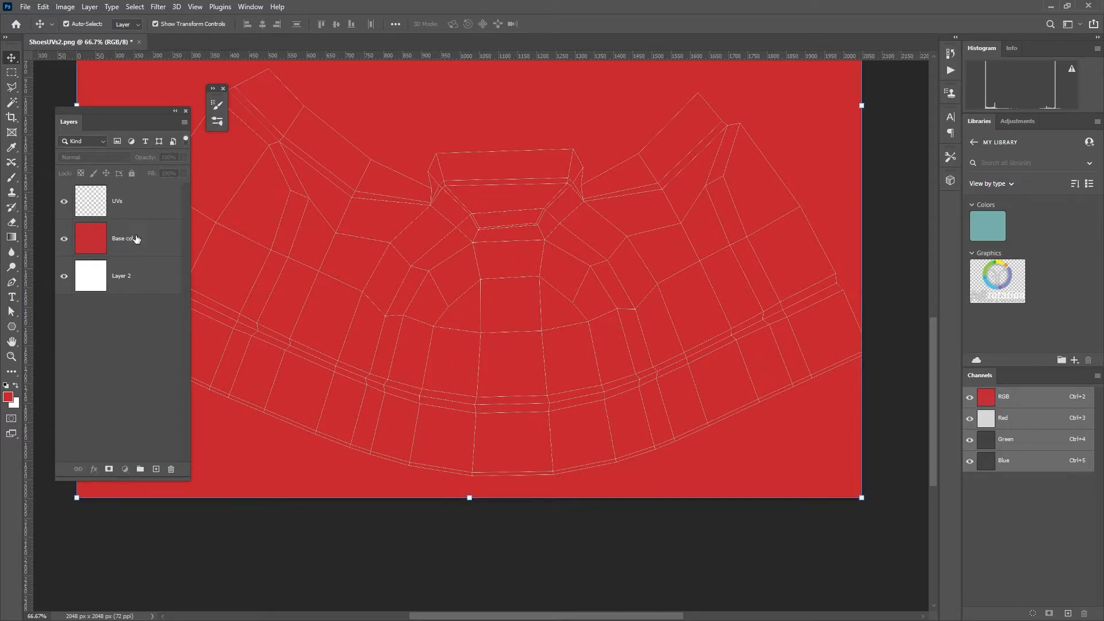
{"action": "left_click", "coordinate": [184, 123]}
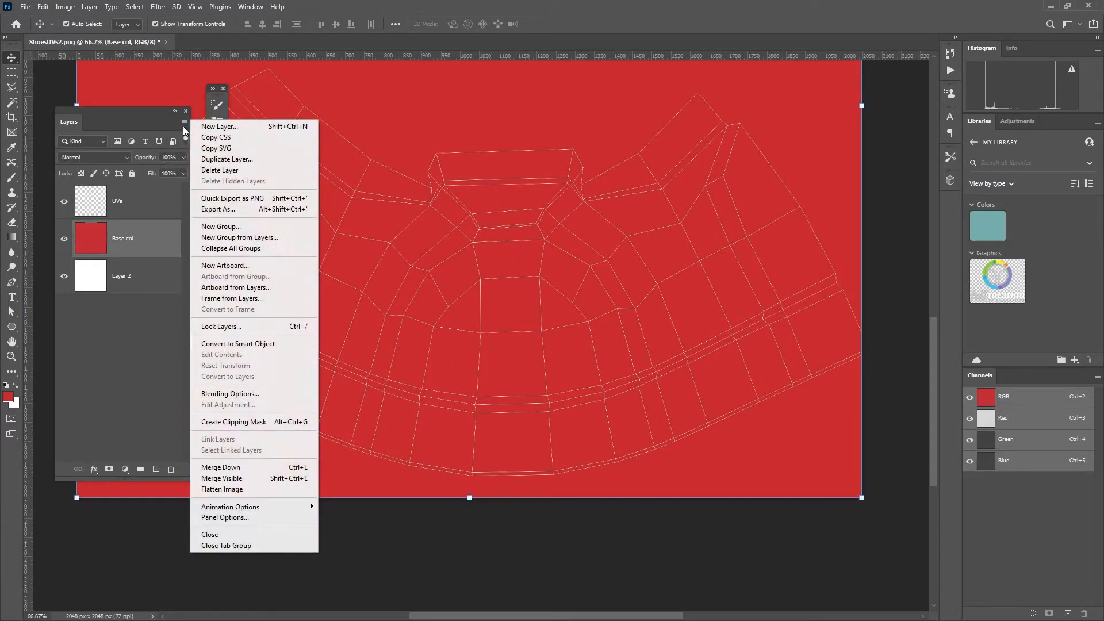
{"action": "left_click", "coordinate": [220, 126]}
{"action": "type", "text": "Toe"}
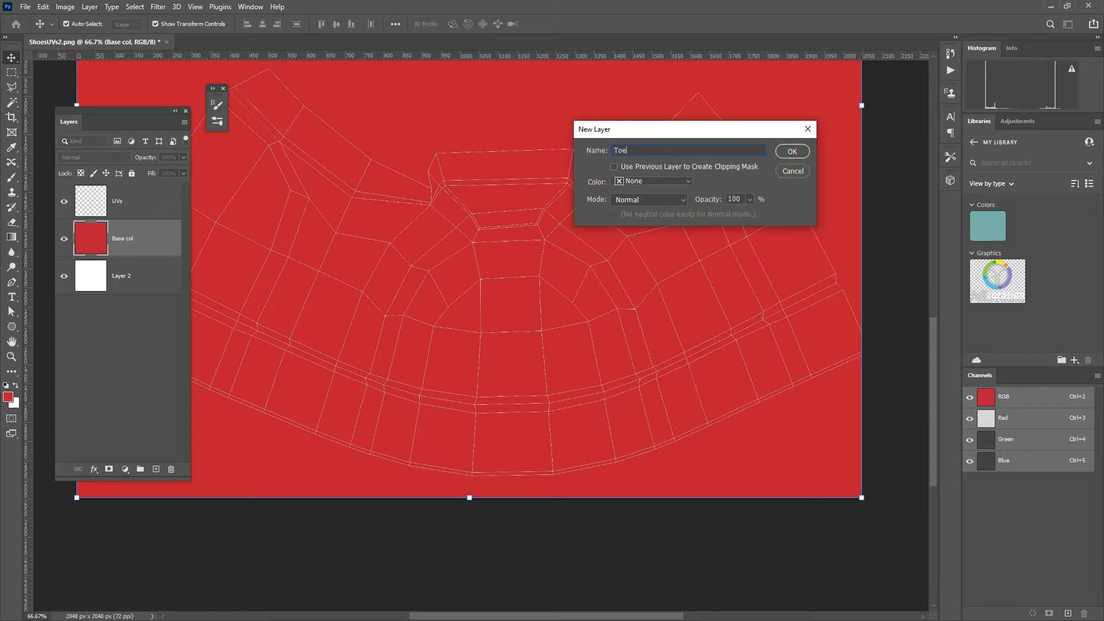
{"action": "key", "text": "Return"}
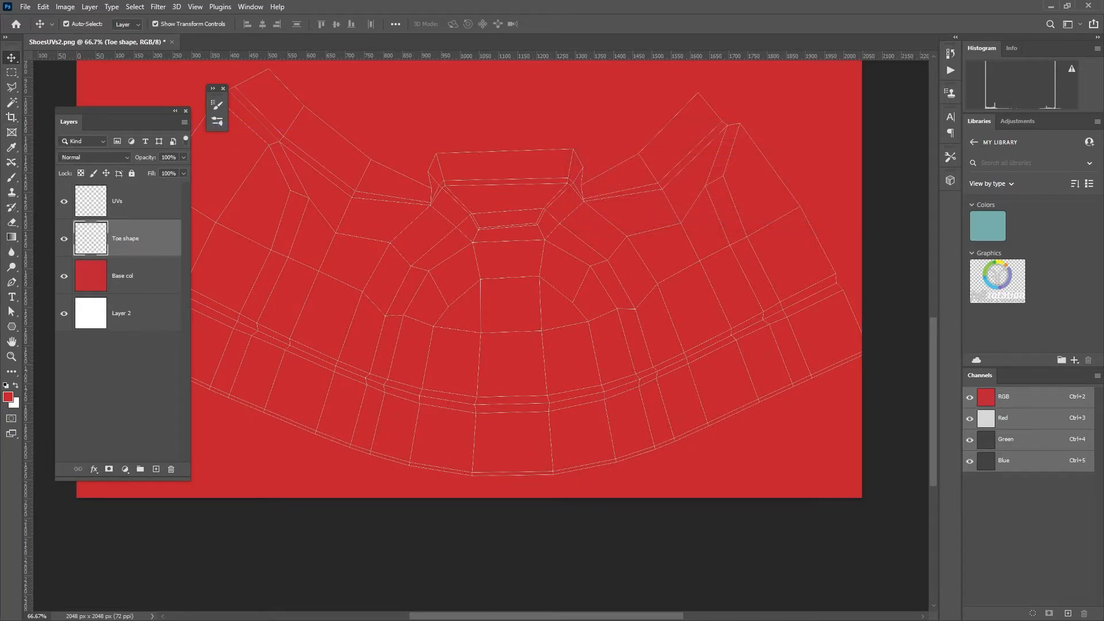
Step: Set up the Pen tool in Shape mode with a white fill and a stroke width of 0 px
{"action": "left_click", "coordinate": [12, 327]}
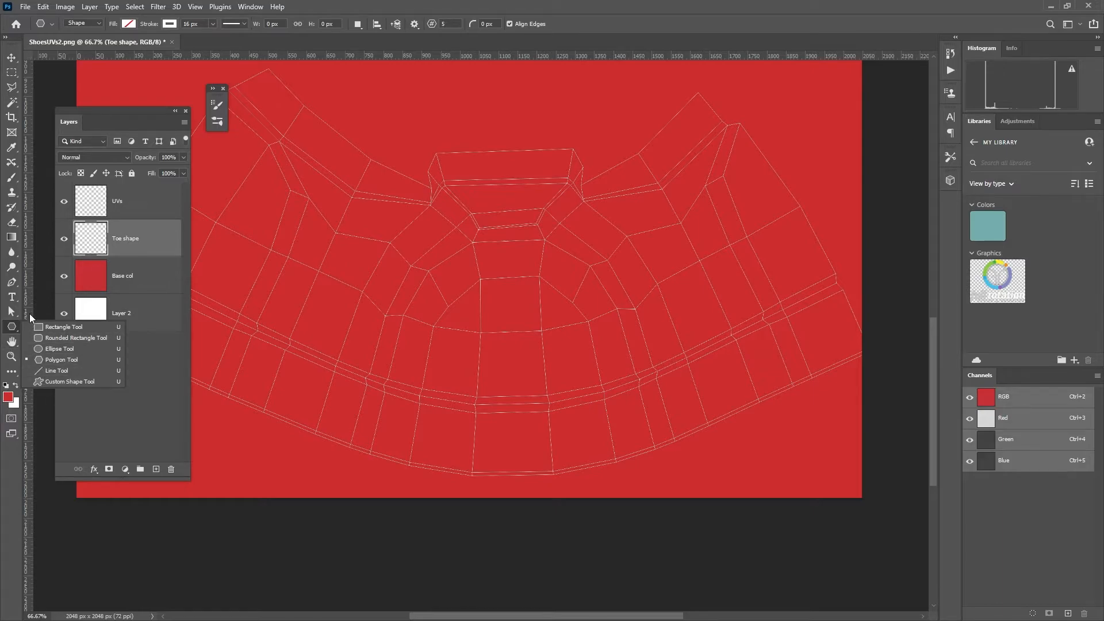
{"action": "left_click", "coordinate": [12, 282]}
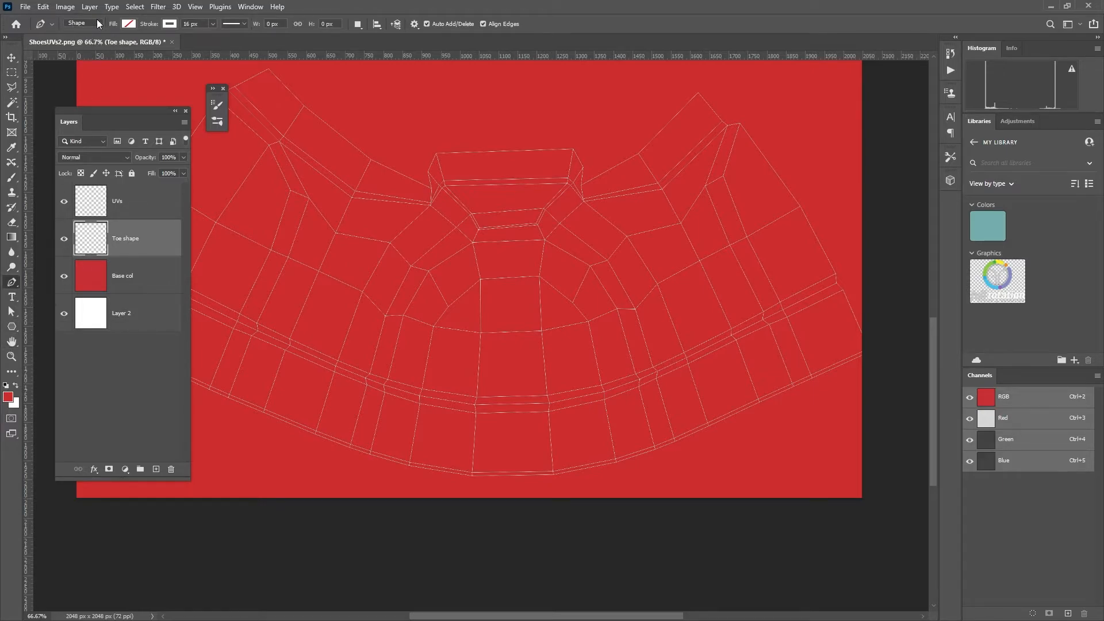
{"action": "left_click", "coordinate": [131, 25]}
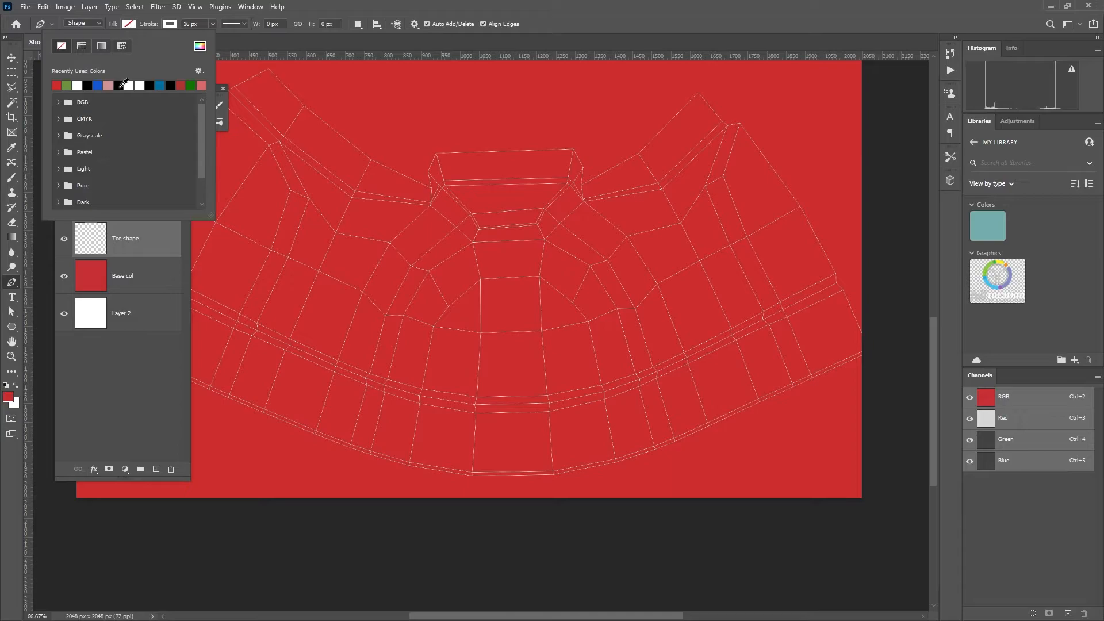
{"action": "left_click", "coordinate": [139, 85]}
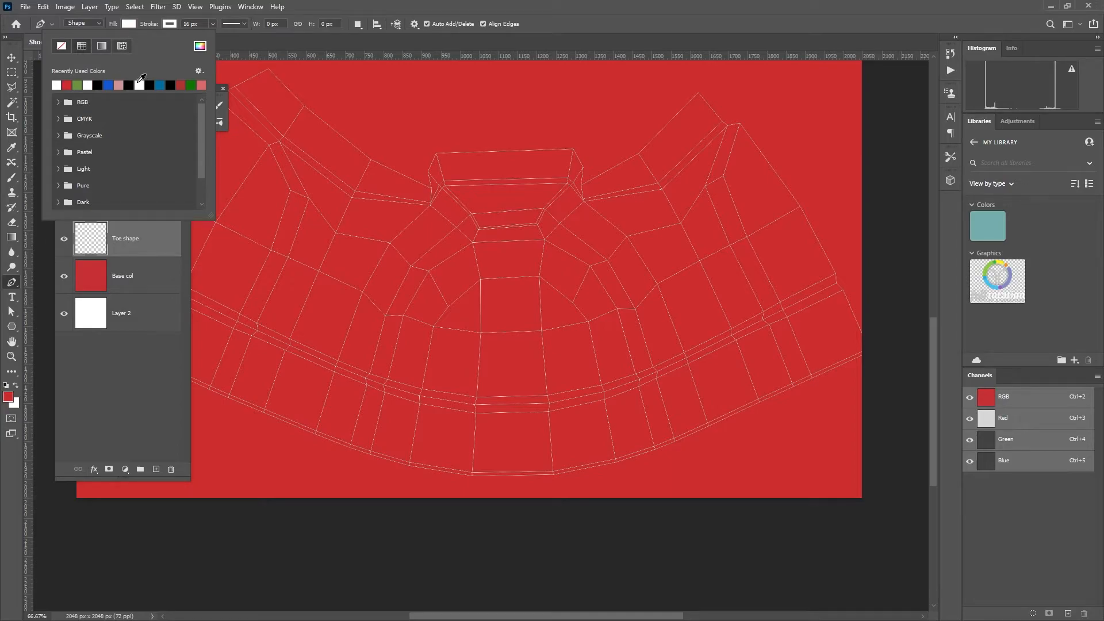
{"action": "left_click", "coordinate": [212, 24]}
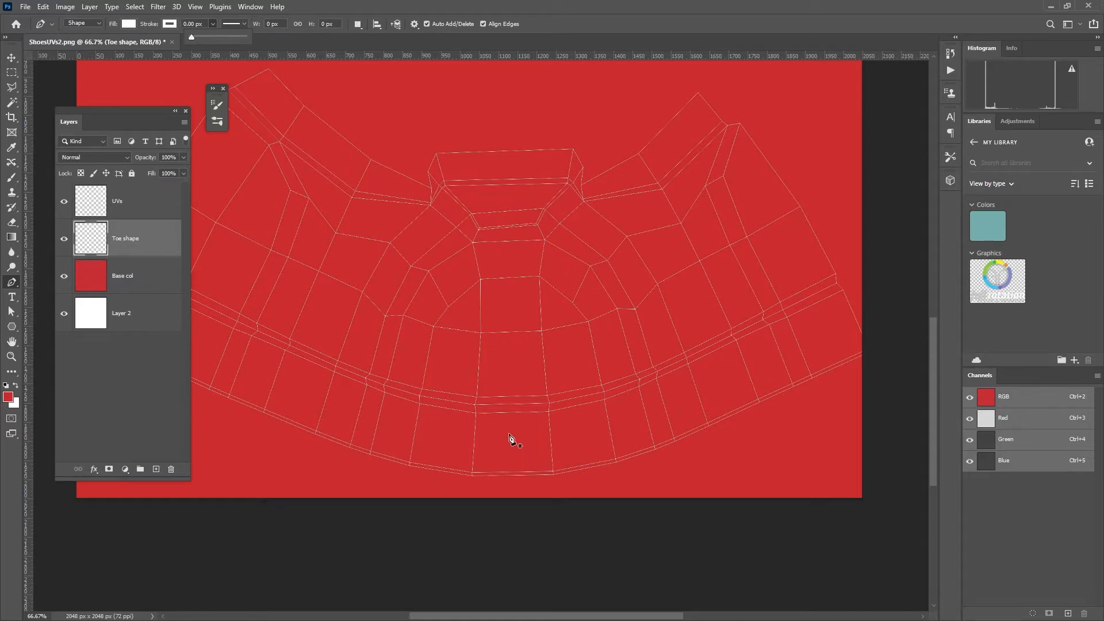
Step: Draw a closed white toe cap shape about 474 px wide and 307 px high over the toe faces, and deselect it
{"action": "left_click", "coordinate": [420, 388]}
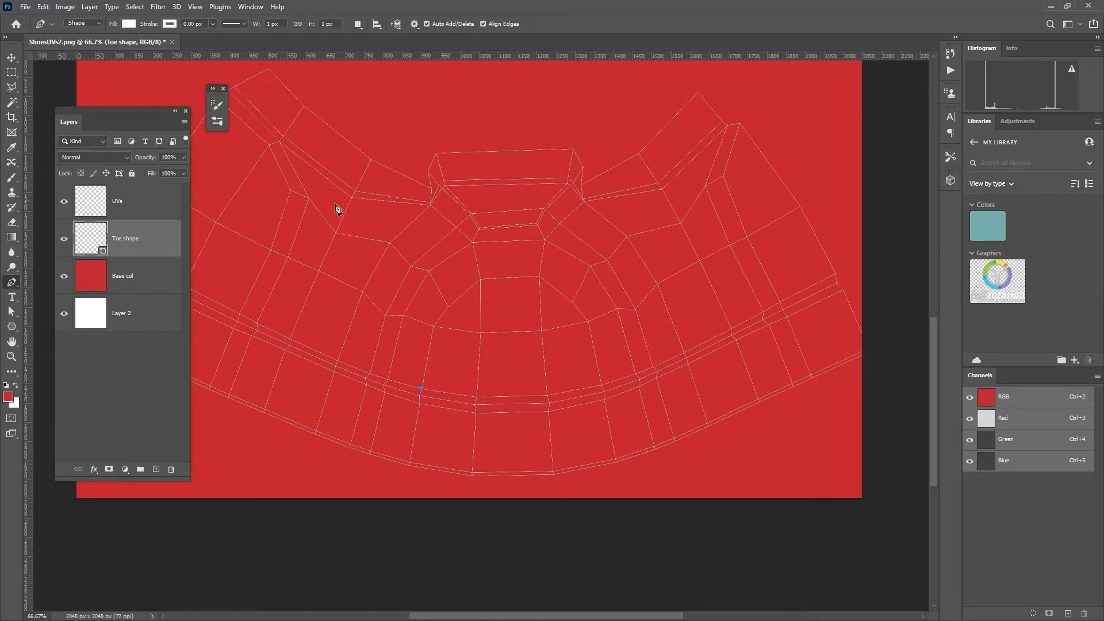
{"action": "left_click", "coordinate": [460, 297]}
{"action": "left_click_drag", "start_coordinate": [471, 289], "coordinate": [593, 334]}
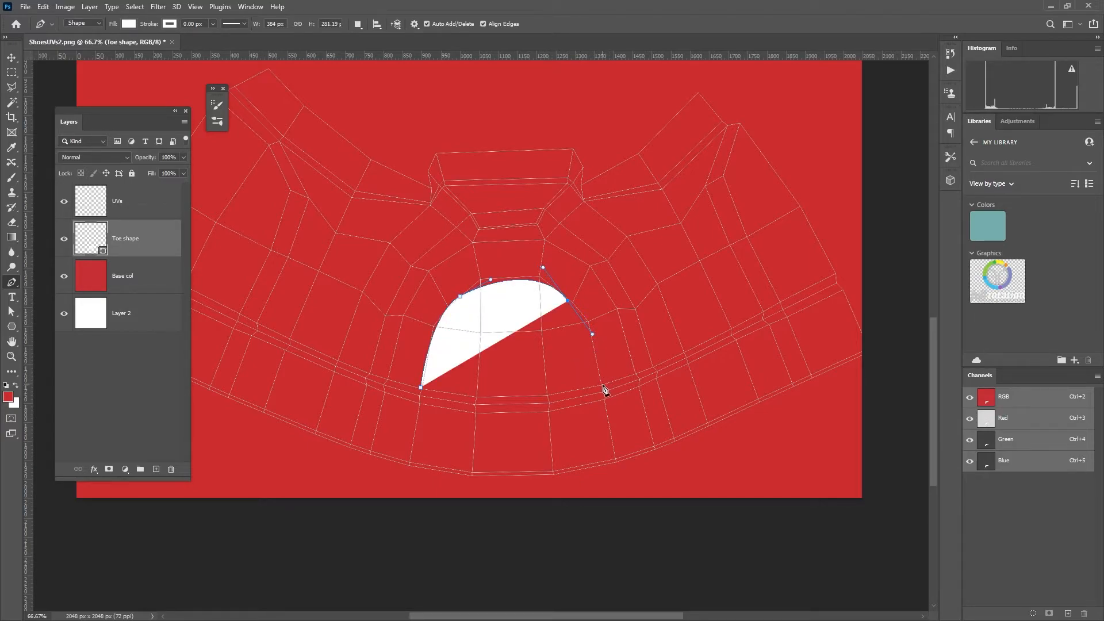
{"action": "left_click", "coordinate": [602, 385]}
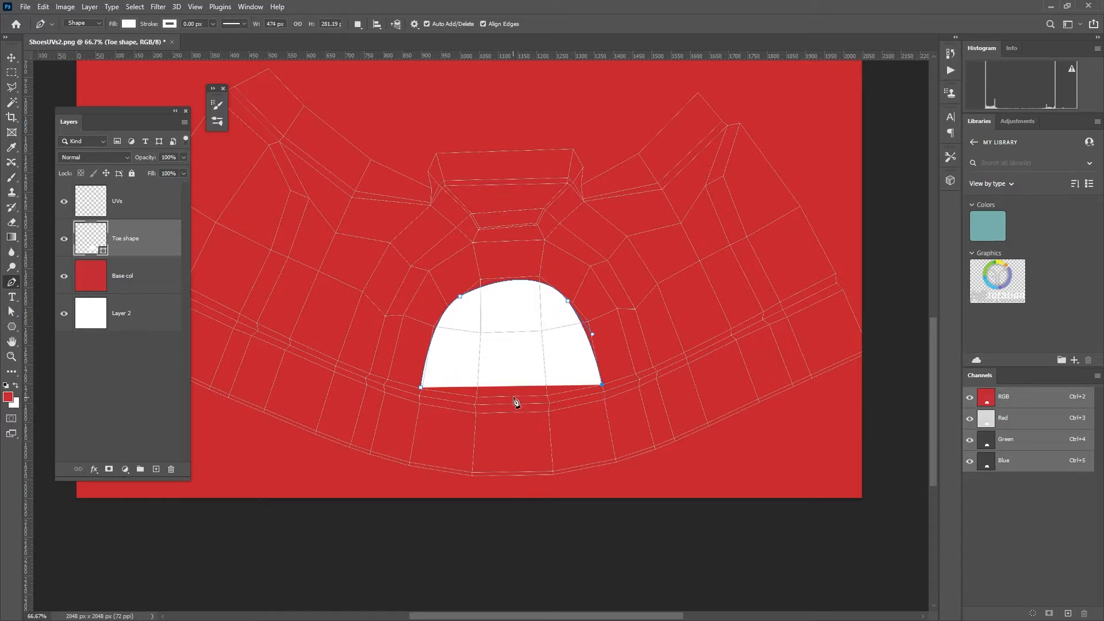
{"action": "left_click_drag", "start_coordinate": [521, 397], "coordinate": [475, 397]}
{"action": "left_click", "coordinate": [421, 387]}
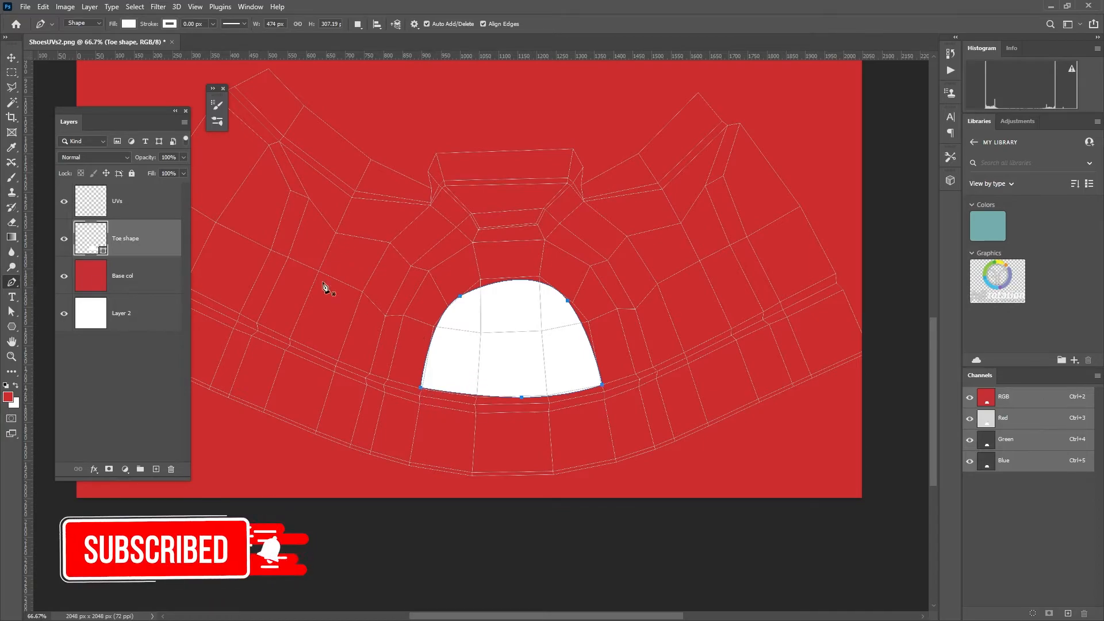
{"action": "key", "text": "v"}
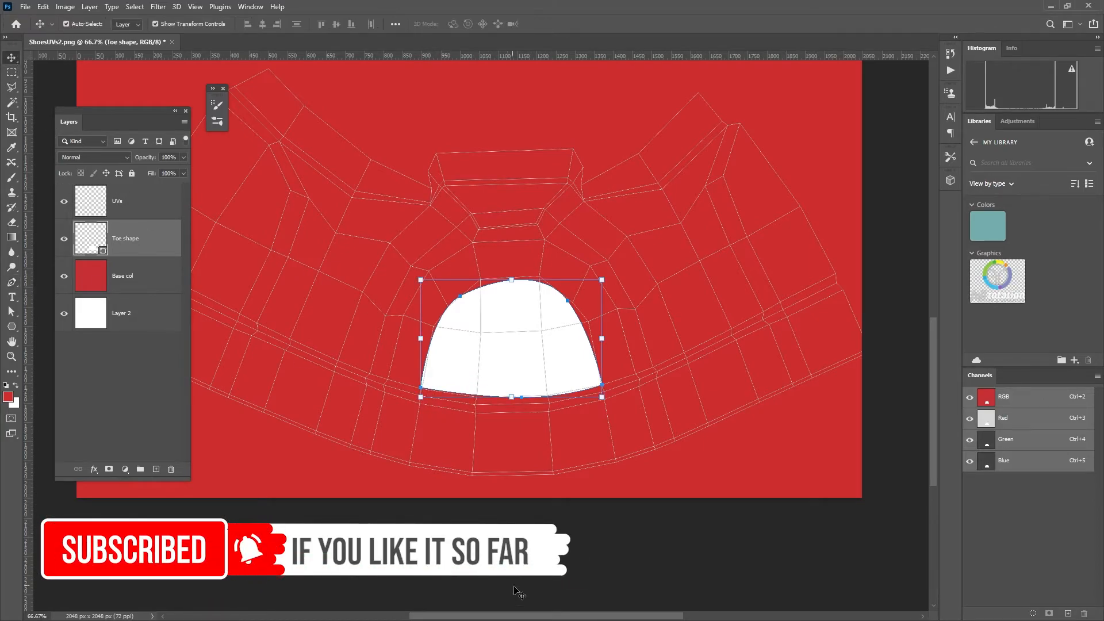
{"action": "left_click", "coordinate": [509, 568]}
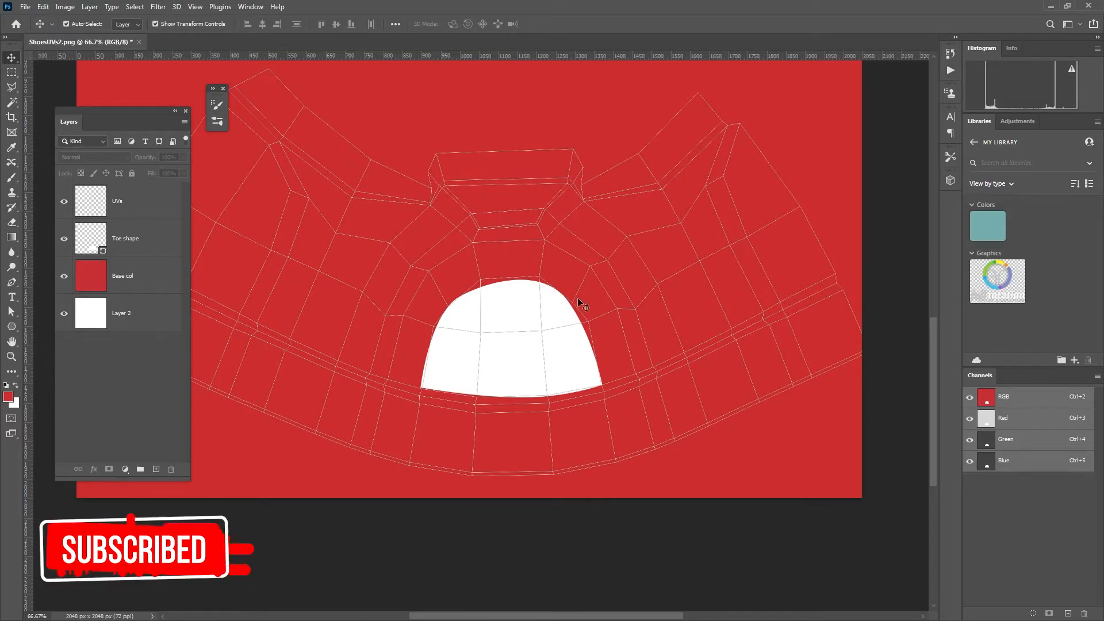
Step: Refine the toe cap's anchor points and handles so its upper curve is rounder and its lower edge follows the UV seam
{"action": "left_click", "coordinate": [476, 316]}
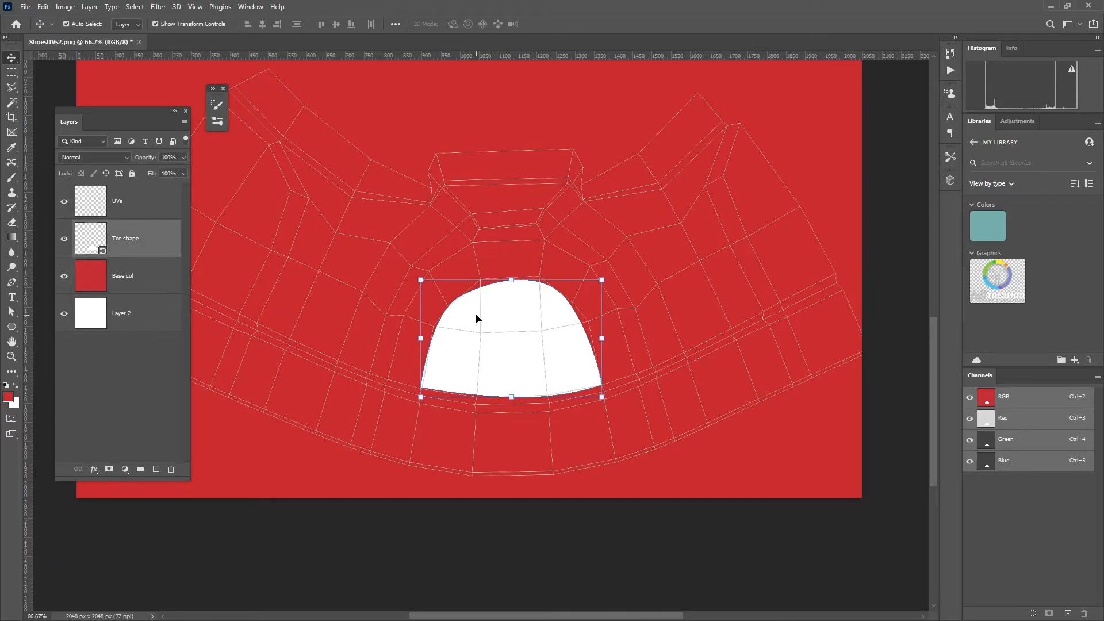
{"action": "left_click", "coordinate": [11, 312]}
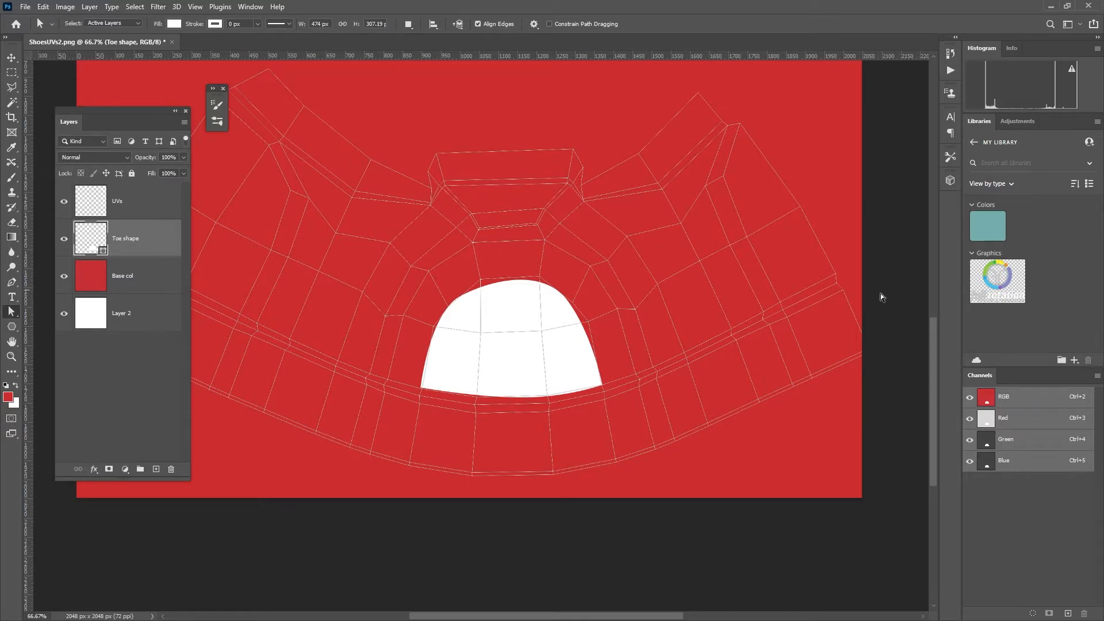
{"action": "left_click", "coordinate": [594, 360]}
{"action": "mouse_move", "coordinate": [491, 280]}
{"action": "left_mouse_down"}
{"action": "mouse_move", "coordinate": [499, 264]}
{"action": "mouse_move", "coordinate": [485, 271]}
{"action": "left_mouse_up"}
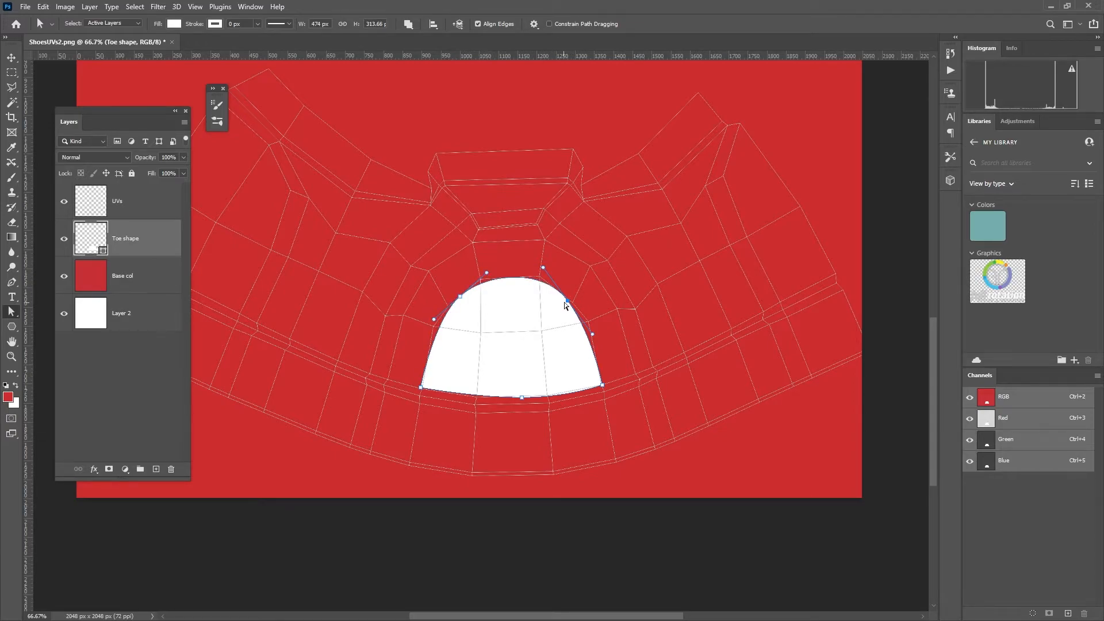
{"action": "left_click_drag", "start_coordinate": [567, 307], "coordinate": [572, 301]}
{"action": "left_click", "coordinate": [521, 397]}
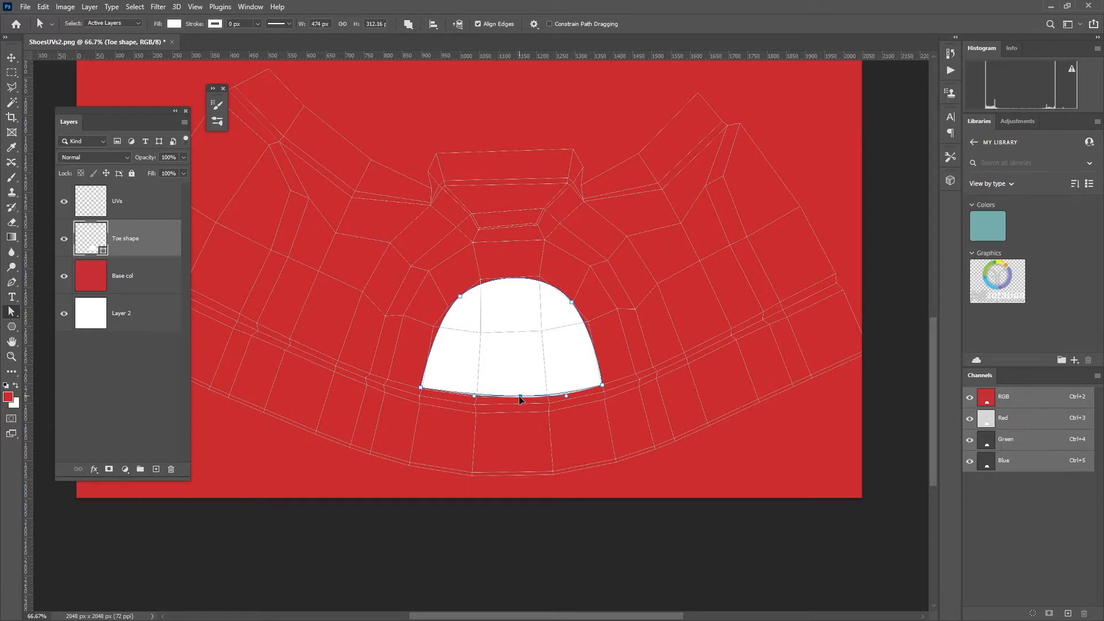
{"action": "left_click_drag", "start_coordinate": [567, 399], "coordinate": [568, 395]}
{"action": "left_click_drag", "start_coordinate": [473, 398], "coordinate": [462, 399]}
{"action": "left_click", "coordinate": [340, 570]}
Step: Start saving a Photoshop copy of the document on the computer, in the CartoonBoy textures folder inside sourceimages
{"action": "key", "text": "ctrl+minus"}
{"action": "left_click_drag", "start_coordinate": [555, 194], "coordinate": [591, 251]}
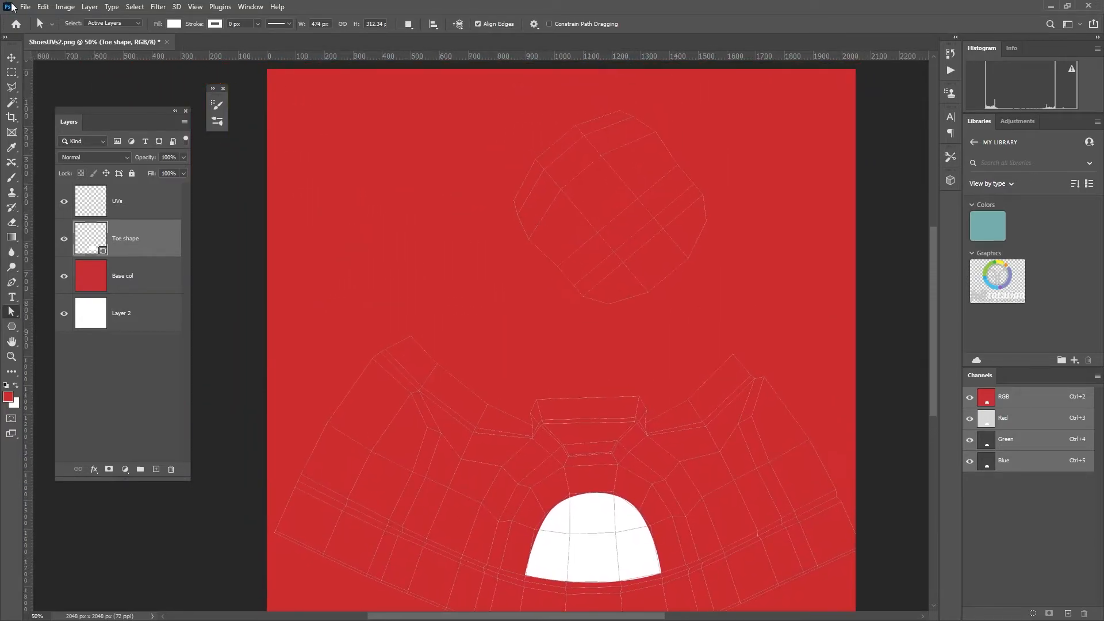
{"action": "left_click", "coordinate": [26, 7]}
{"action": "left_click", "coordinate": [58, 144]}
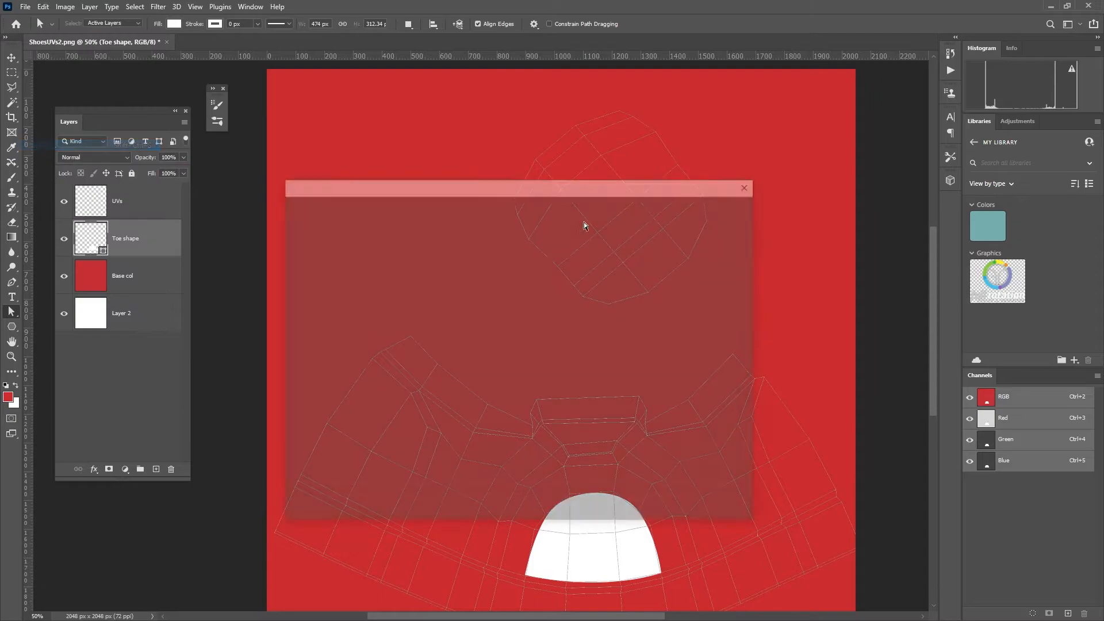
{"action": "left_click", "coordinate": [575, 463]}
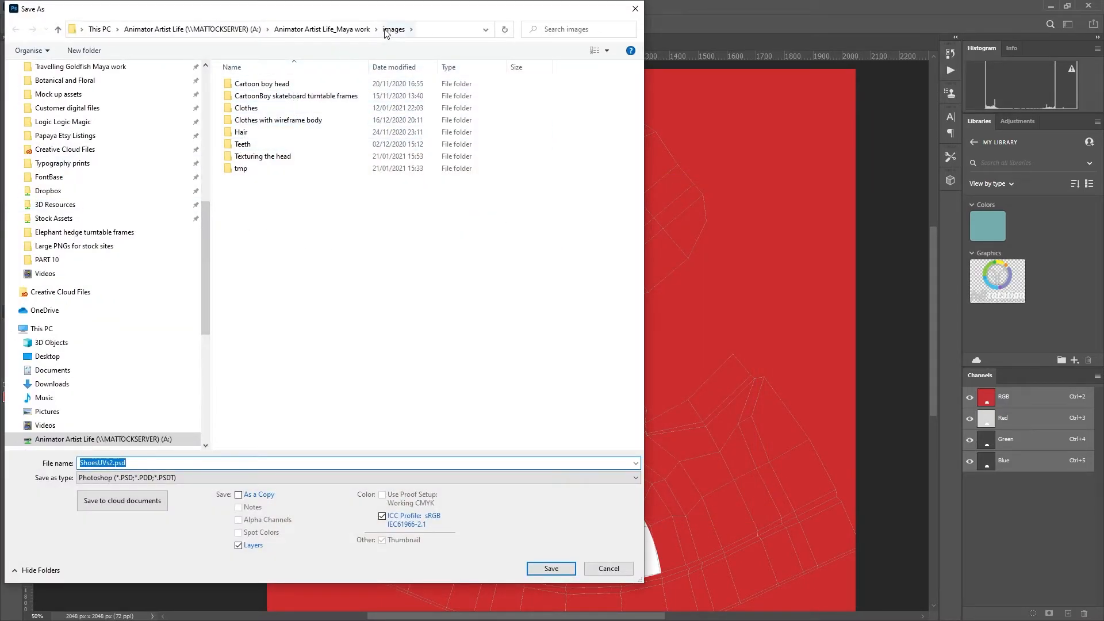
{"action": "left_click", "coordinate": [322, 30]}
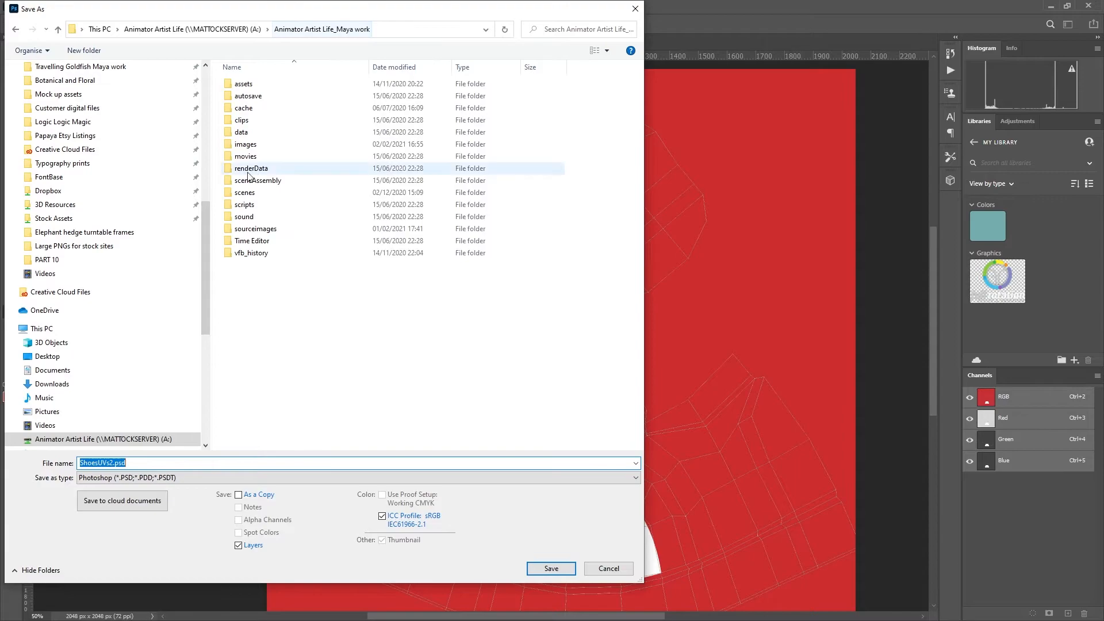
{"action": "double_click", "coordinate": [253, 228]}
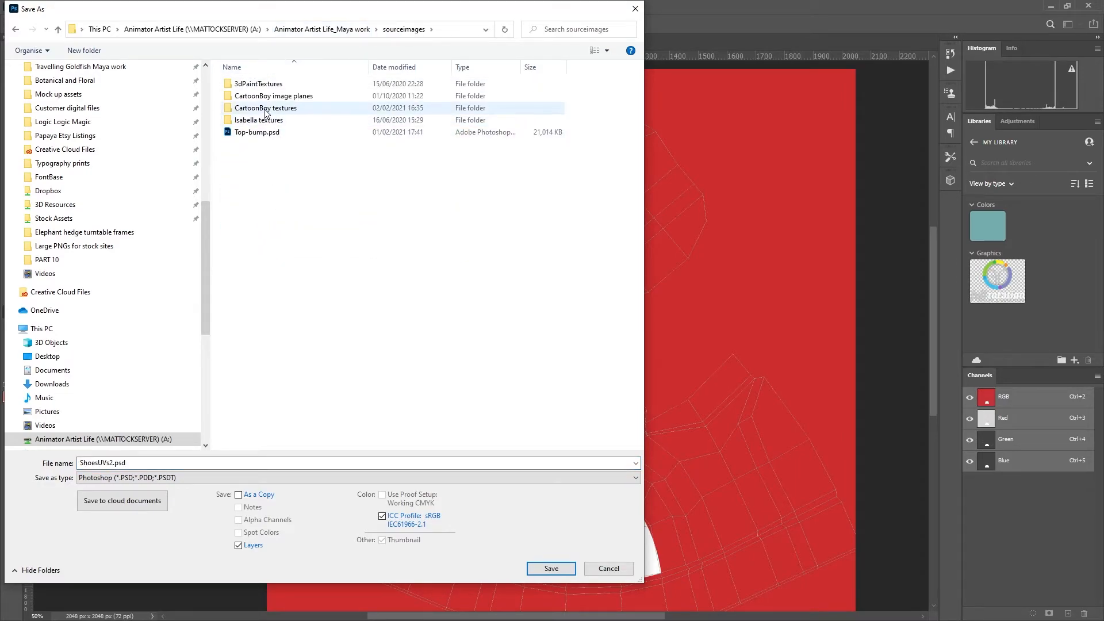
{"action": "double_click", "coordinate": [265, 113]}
Step: Name the file Shoes_mat.psd and save it
{"action": "left_click", "coordinate": [99, 465]}
{"action": "double_click", "coordinate": [103, 463]}
{"action": "left_click", "coordinate": [112, 463]}
{"action": "key", "text": "BackSpace"}
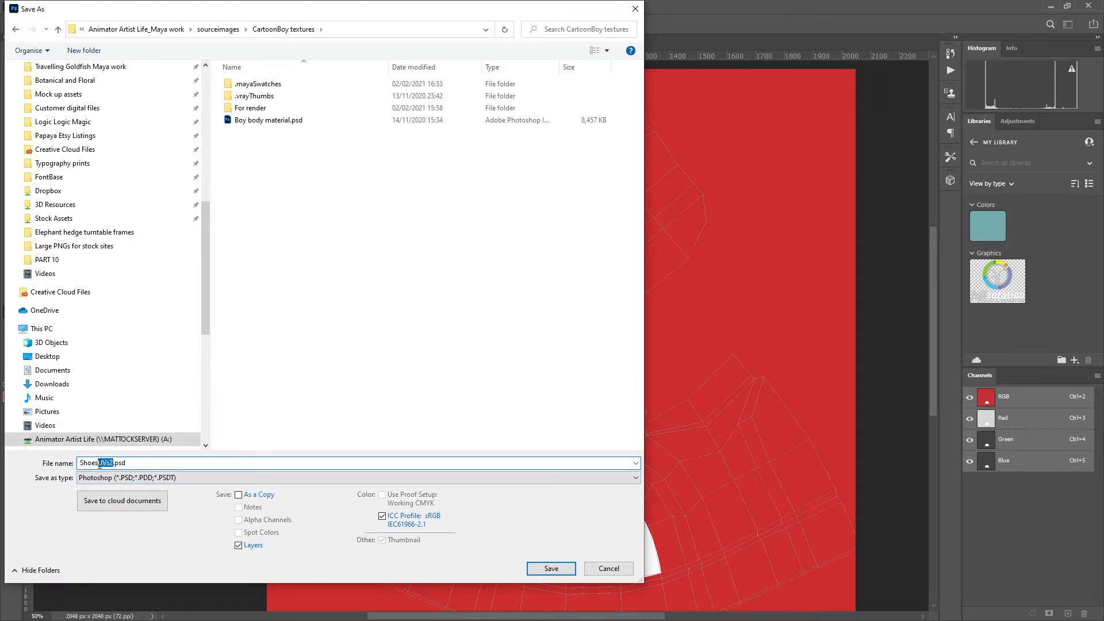
{"action": "type", "text": "_mat"}
{"action": "key", "text": "Return"}
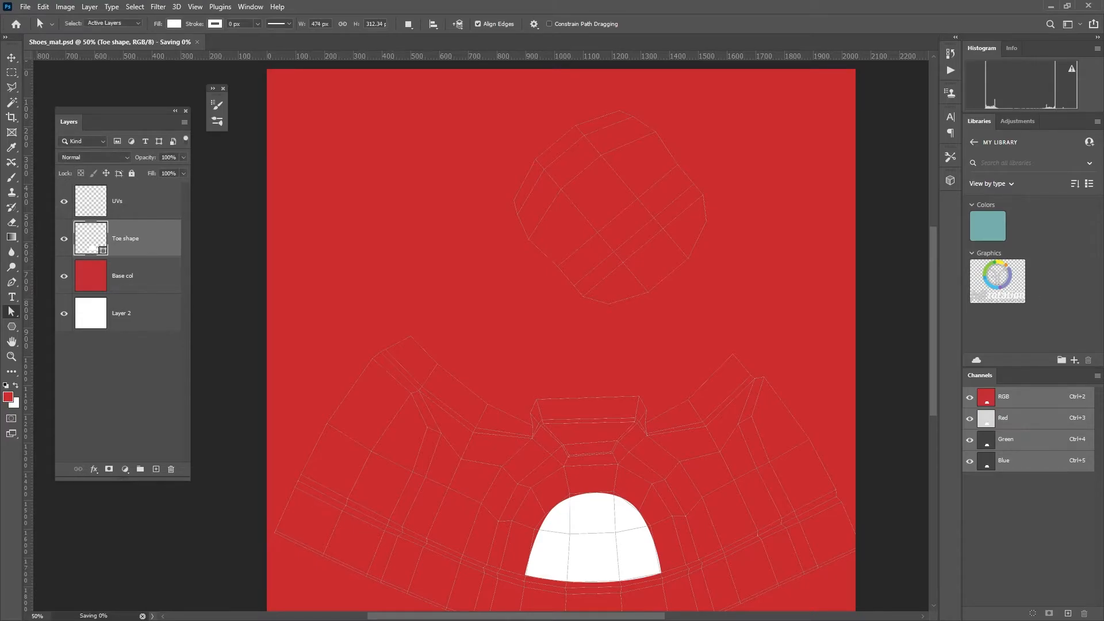
Step: Add a new layer named Graphic directly above the Toe shape layer
{"action": "left_click_drag", "start_coordinate": [628, 451], "coordinate": [537, 261]}
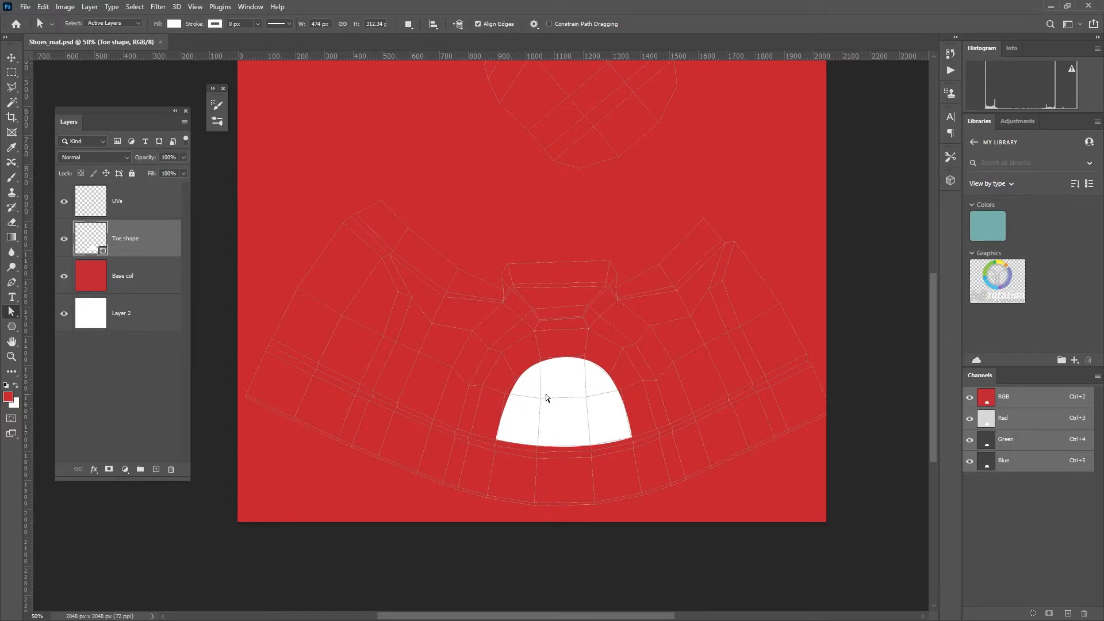
{"action": "key", "text": "ctrl+plus"}
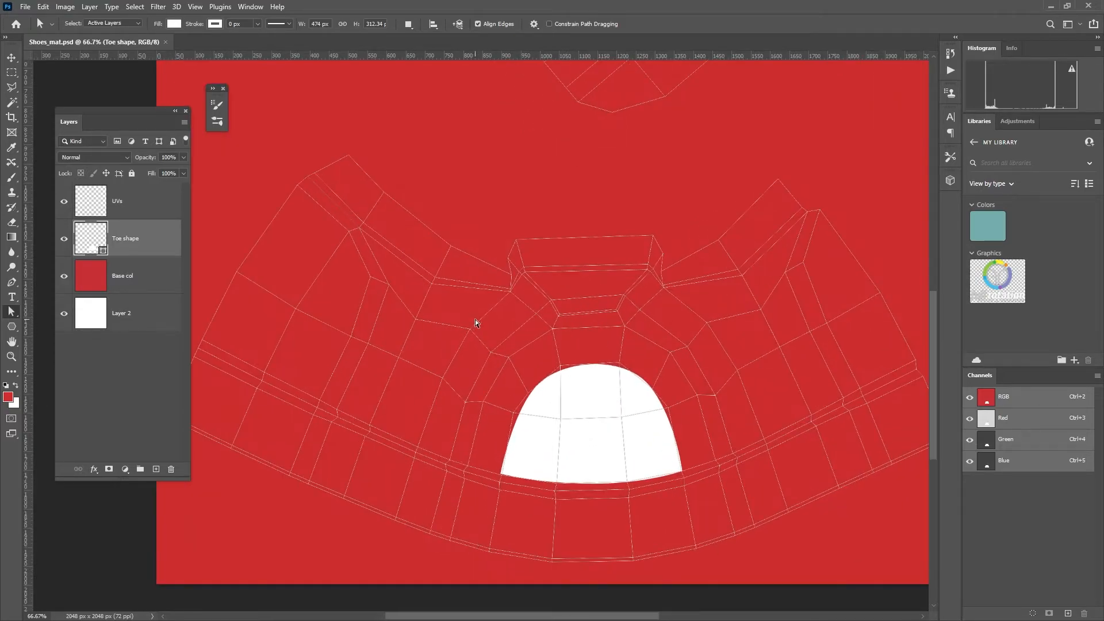
{"action": "left_click_drag", "start_coordinate": [535, 333], "coordinate": [516, 295]}
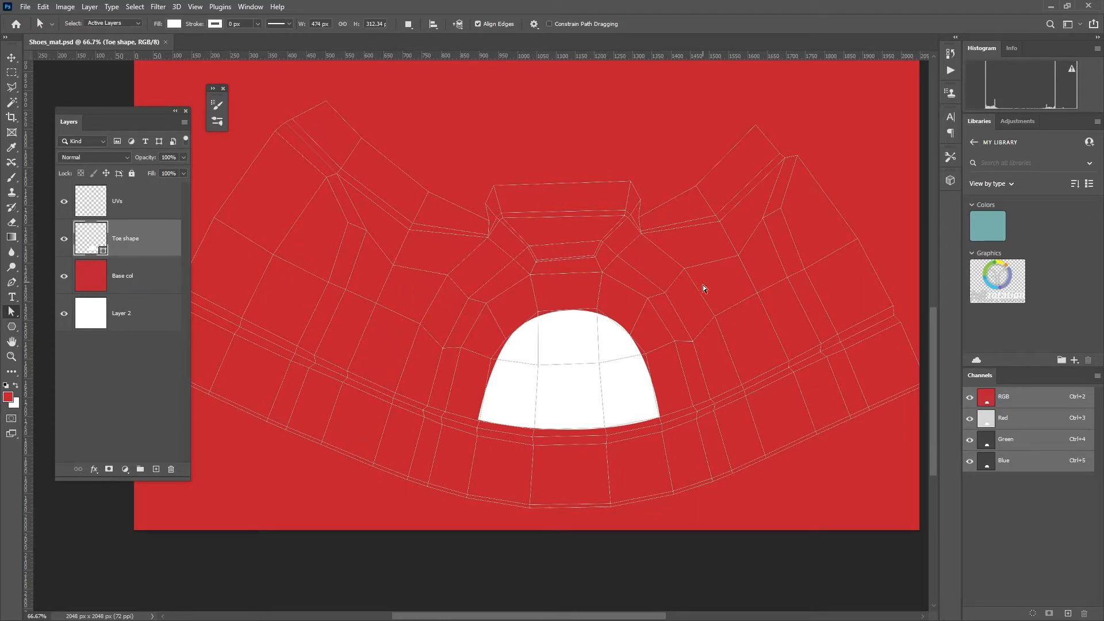
{"action": "left_click", "coordinate": [186, 124]}
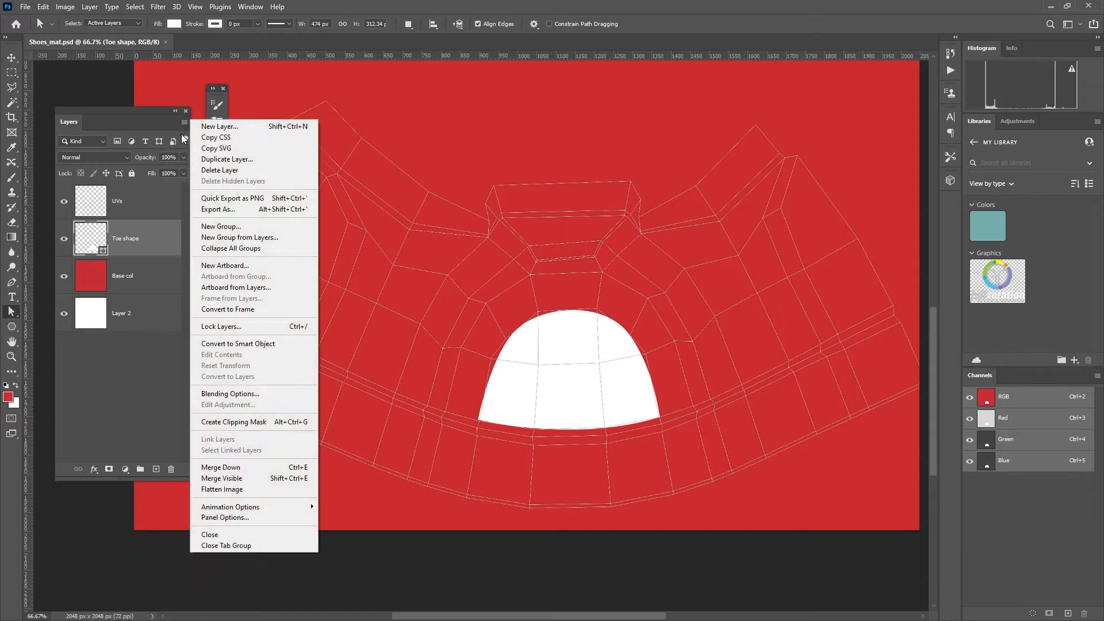
{"action": "left_click", "coordinate": [228, 126]}
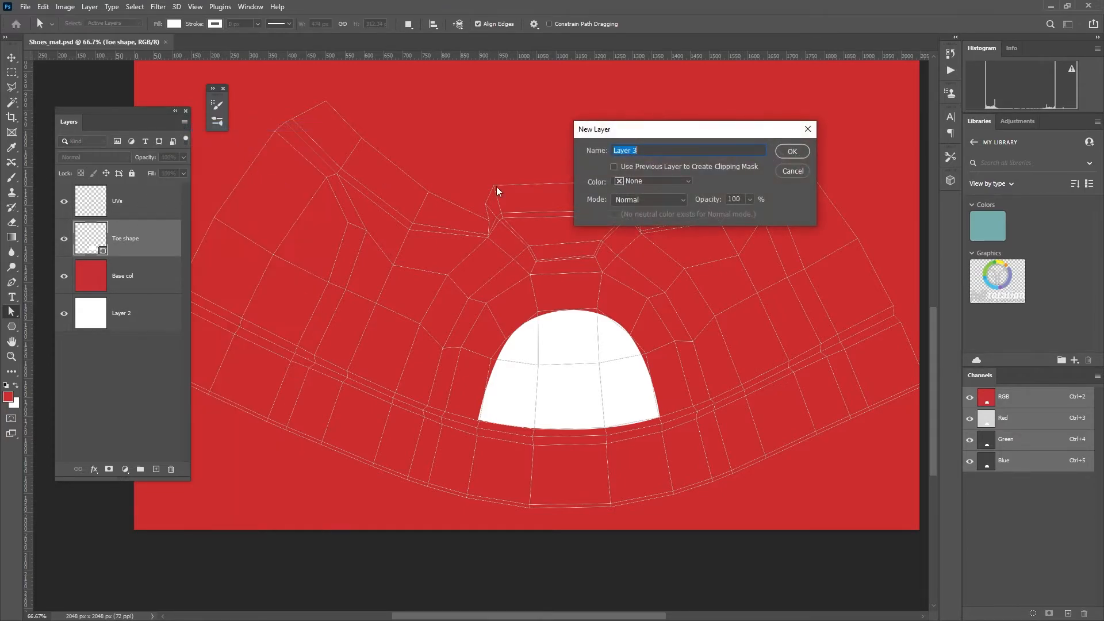
{"action": "type", "text": "Graphic"}
{"action": "key", "text": "Return"}
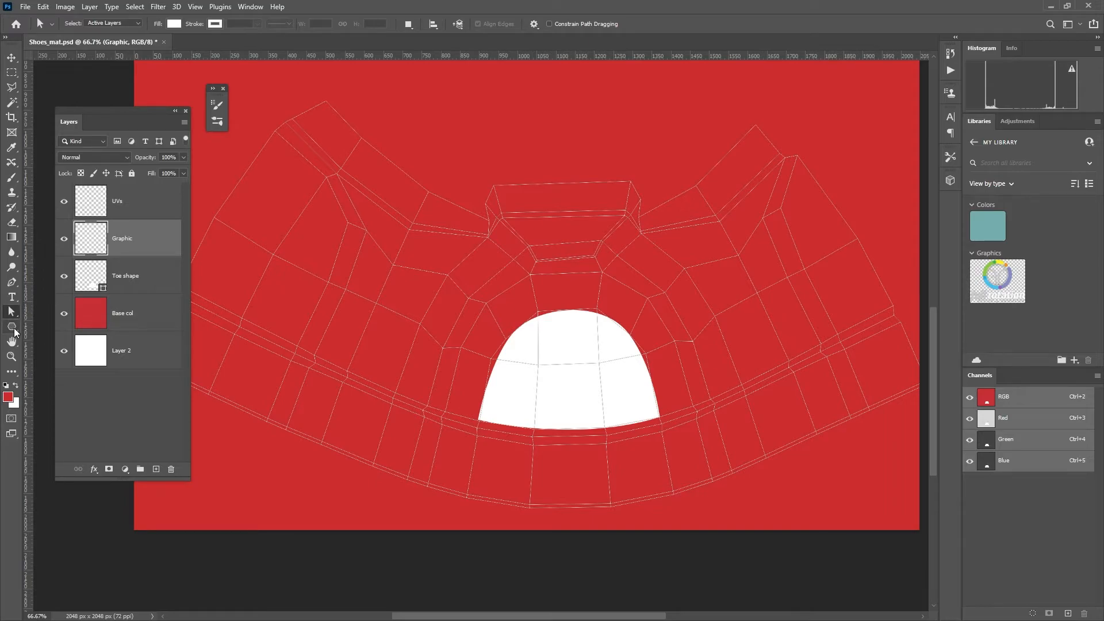
Step: Try a 100 x 100 px five-sided polygon with a star ratio of 100% on the Graphic layer, and undo it
{"action": "left_click", "coordinate": [10, 329]}
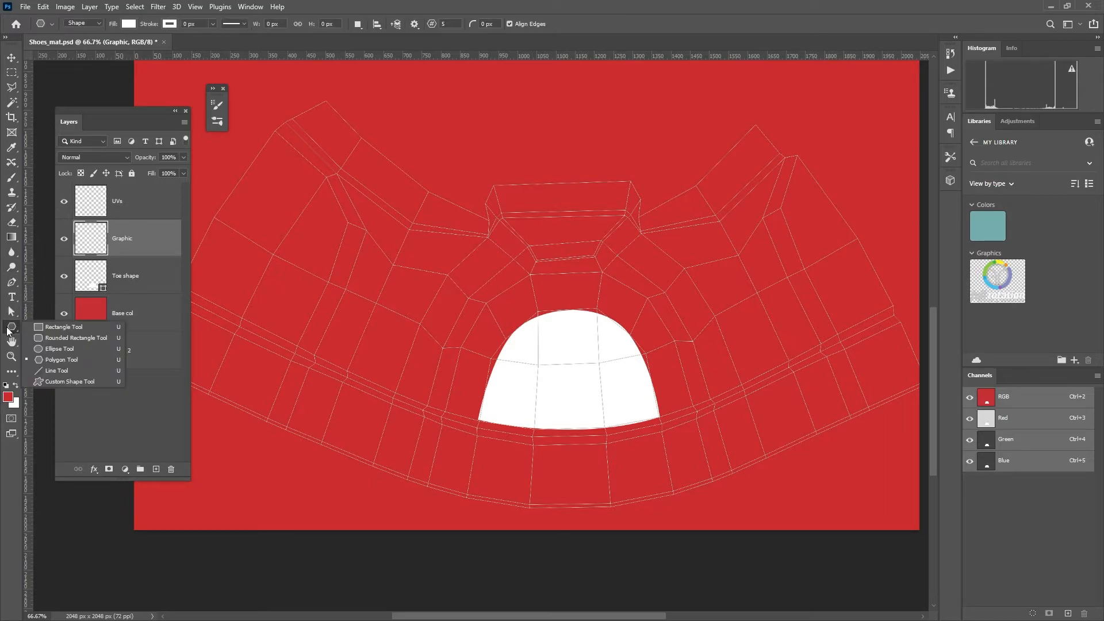
{"action": "left_click", "coordinate": [58, 359]}
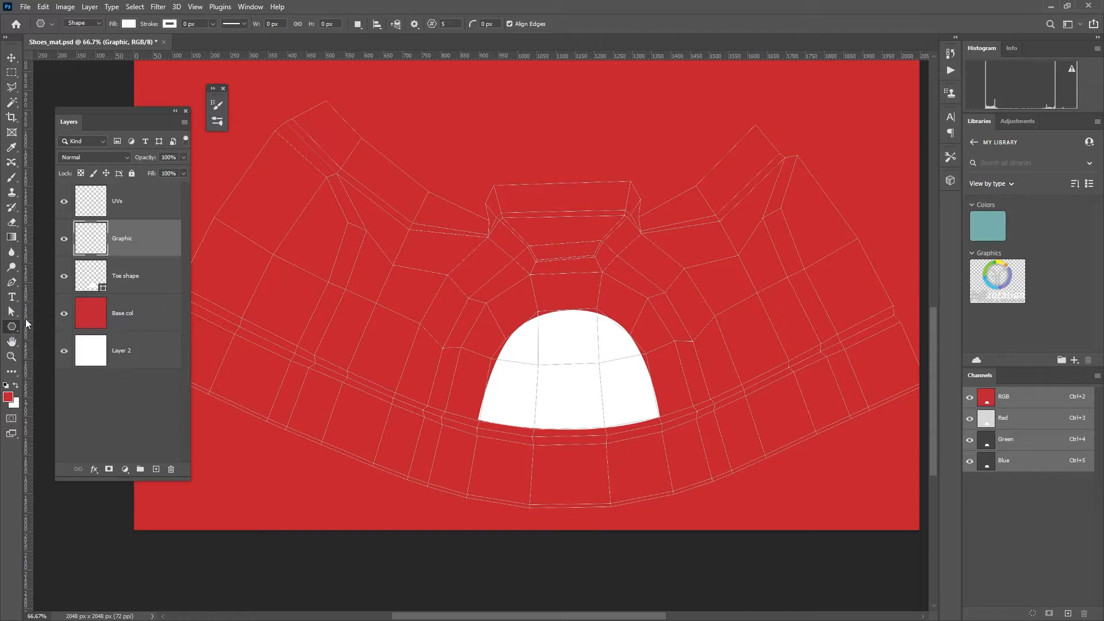
{"action": "left_click_drag", "start_coordinate": [391, 217], "coordinate": [403, 223]}
{"action": "key", "text": "ctrl+z"}
{"action": "left_click", "coordinate": [399, 243]}
{"action": "left_click_drag", "start_coordinate": [558, 139], "coordinate": [644, 102]}
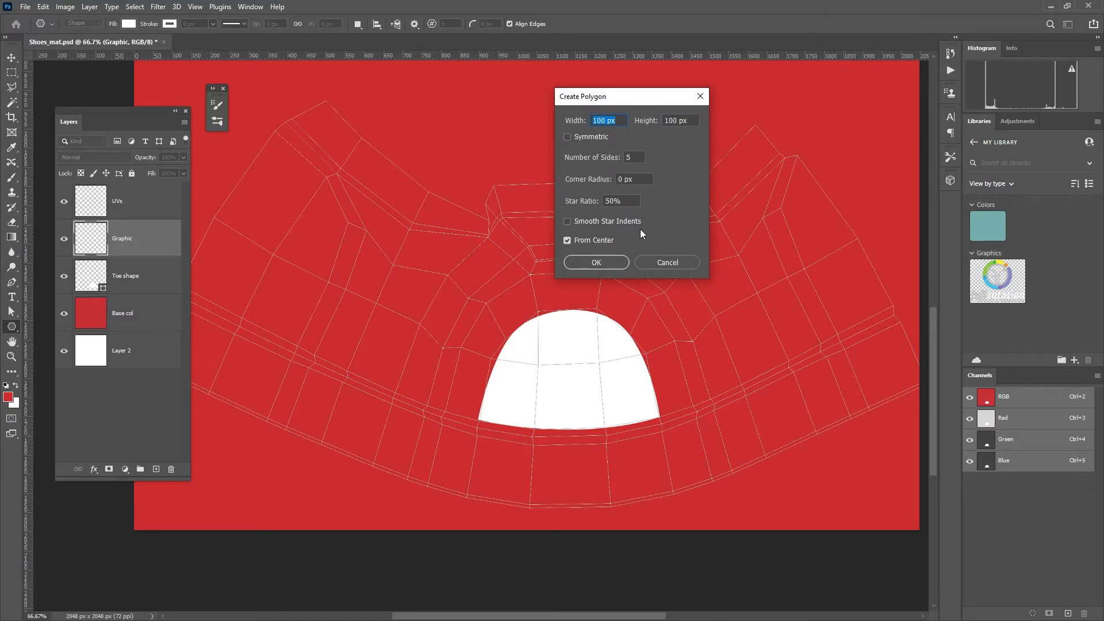
{"action": "left_click_drag", "start_coordinate": [623, 101], "coordinate": [635, 92]}
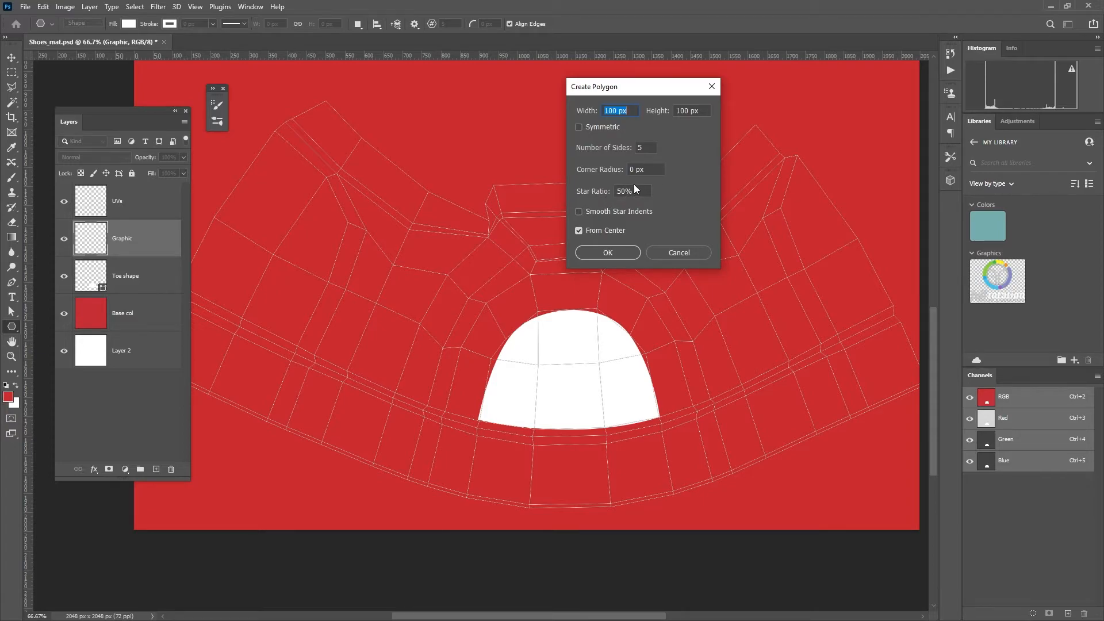
{"action": "left_click", "coordinate": [638, 193]}
{"action": "type", "text": "100"}
{"action": "left_click", "coordinate": [609, 253]}
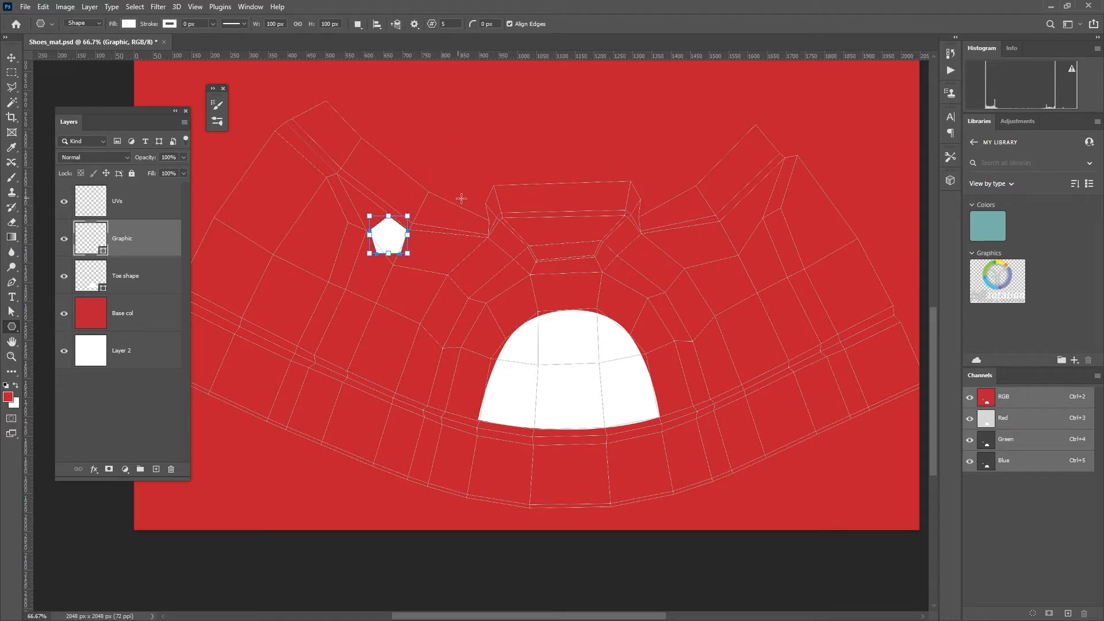
{"action": "key", "text": "ctrl+z"}
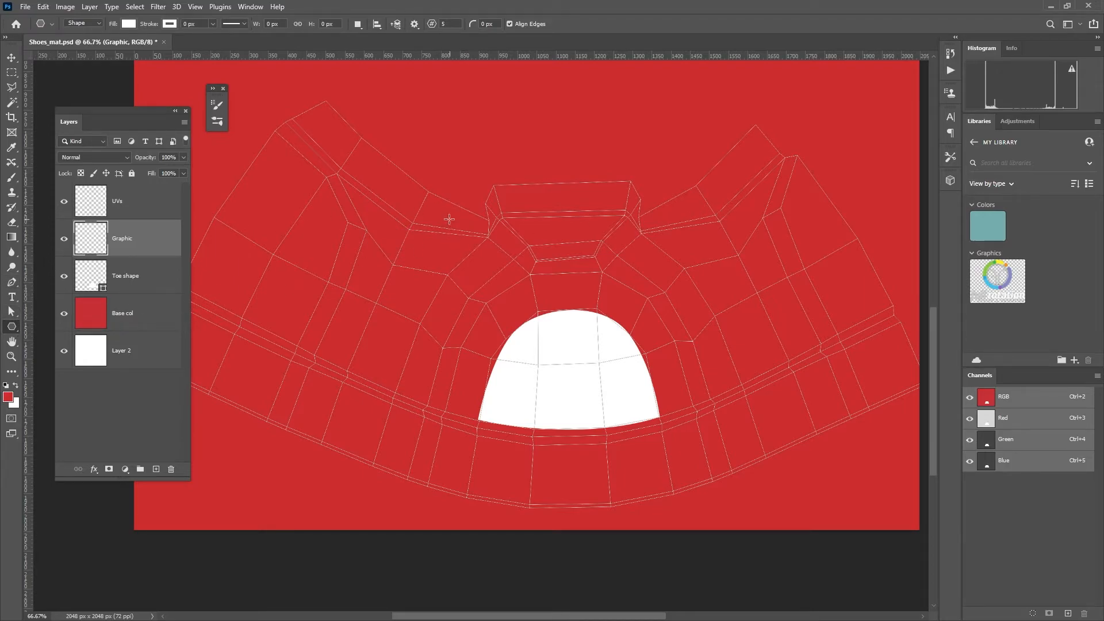
Step: Create a five-sided polygon star of 200 x 200 px with a 50% star ratio on the Graphic layer
{"action": "left_click", "coordinate": [471, 222]}
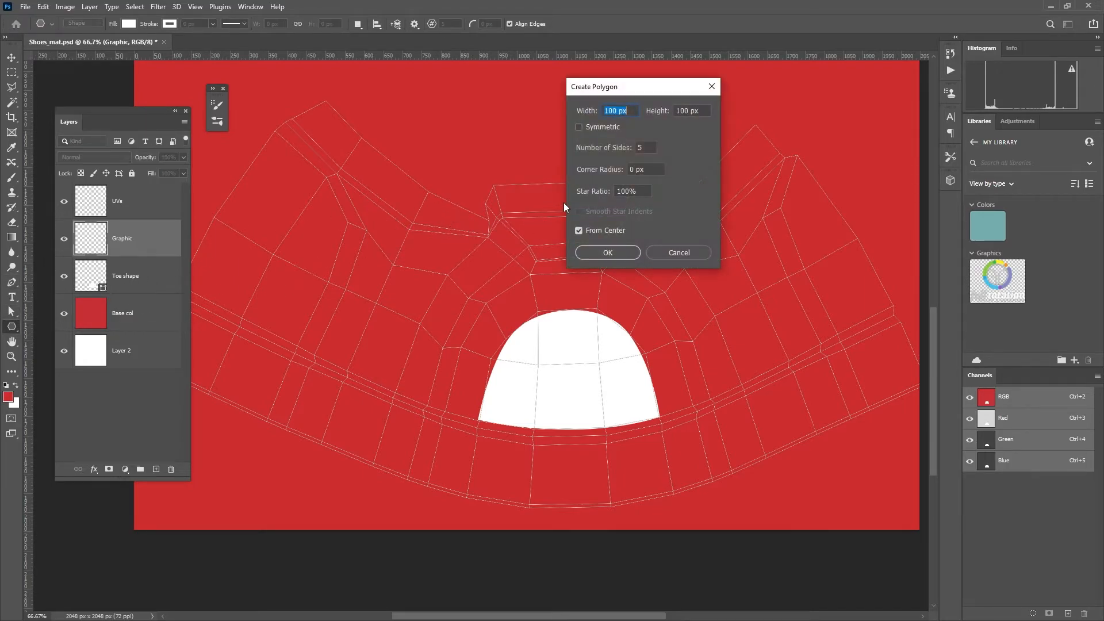
{"action": "left_click", "coordinate": [648, 191]}
{"action": "type", "text": "50"}
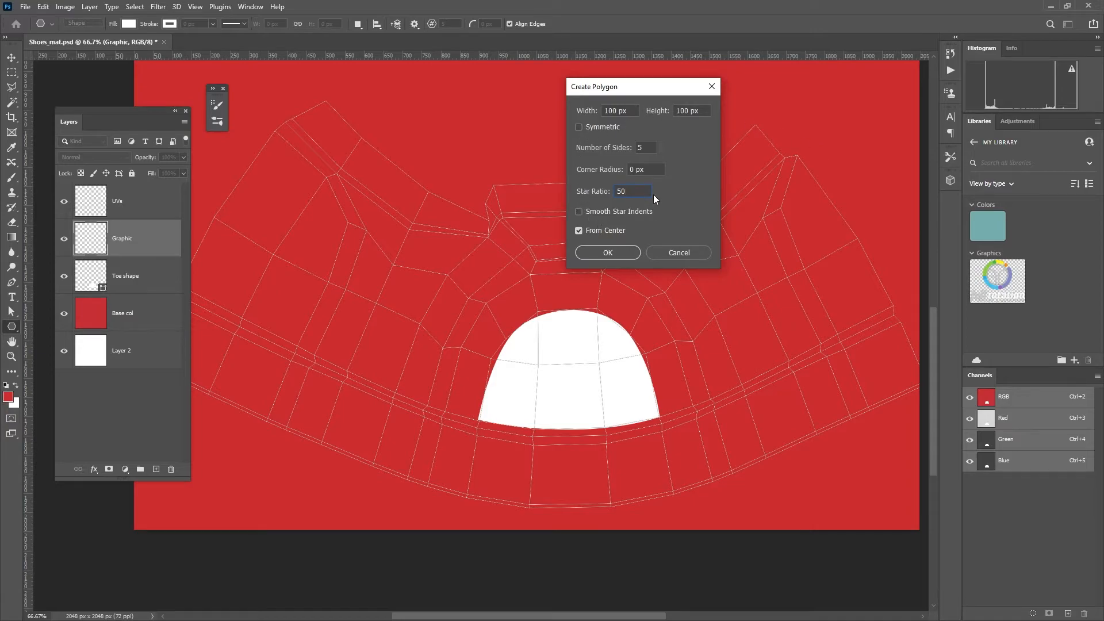
{"action": "left_click", "coordinate": [613, 111]}
{"action": "type", "text": "200"}
{"action": "key", "text": "Tab"}
{"action": "type", "text": "200"}
{"action": "left_click", "coordinate": [619, 253]}
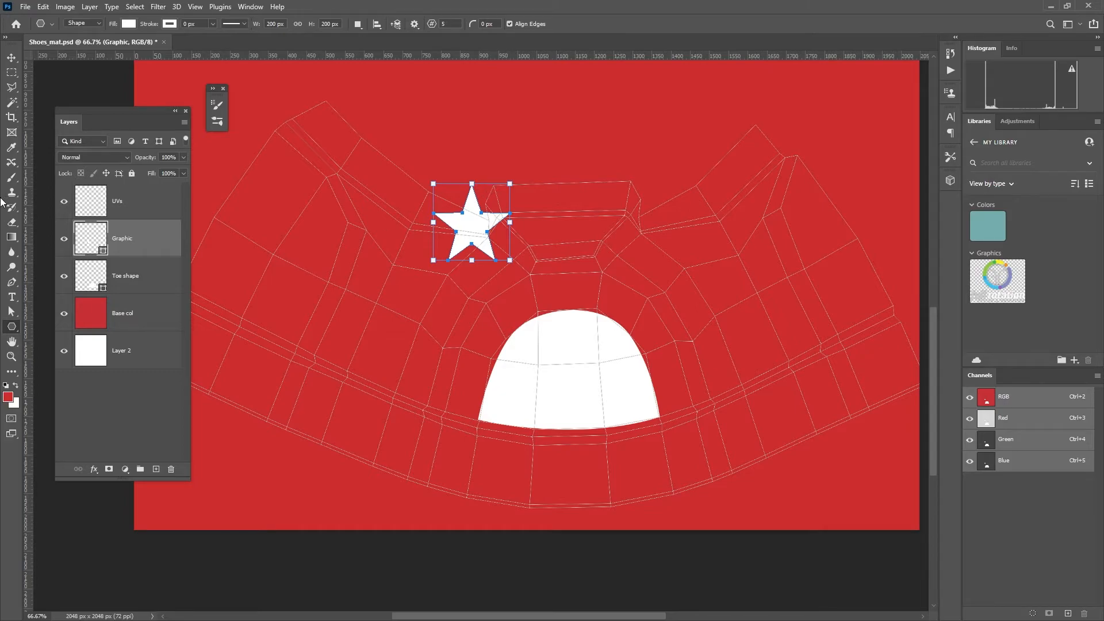
Step: Try a different star ratio in the star's live shape properties and undo it
{"action": "left_click_drag", "start_coordinate": [115, 620], "coordinate": [250, 101]}
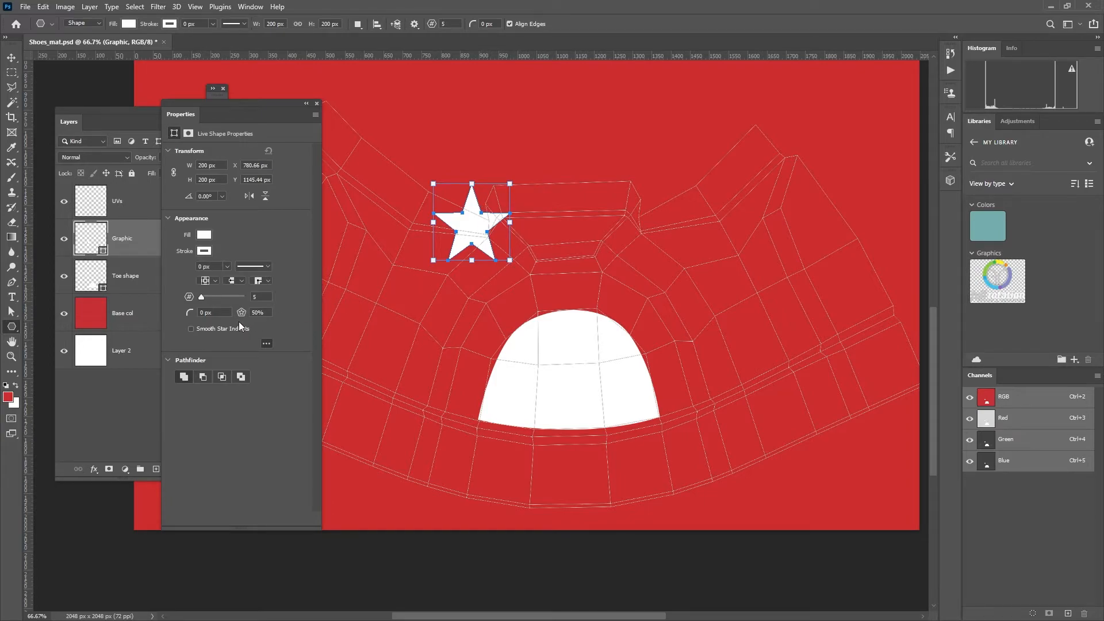
{"action": "mouse_move", "coordinate": [242, 314]}
{"action": "left_mouse_down"}
{"action": "mouse_move", "coordinate": [231, 317]}
{"action": "mouse_move", "coordinate": [259, 330]}
{"action": "mouse_move", "coordinate": [224, 320]}
{"action": "mouse_move", "coordinate": [244, 325]}
{"action": "mouse_move", "coordinate": [236, 329]}
{"action": "left_mouse_up"}
{"action": "key", "text": "ctrl+z"}
{"action": "key", "text": "ctrl+z"}
{"action": "left_click_drag", "start_coordinate": [254, 102], "coordinate": [217, 115]}
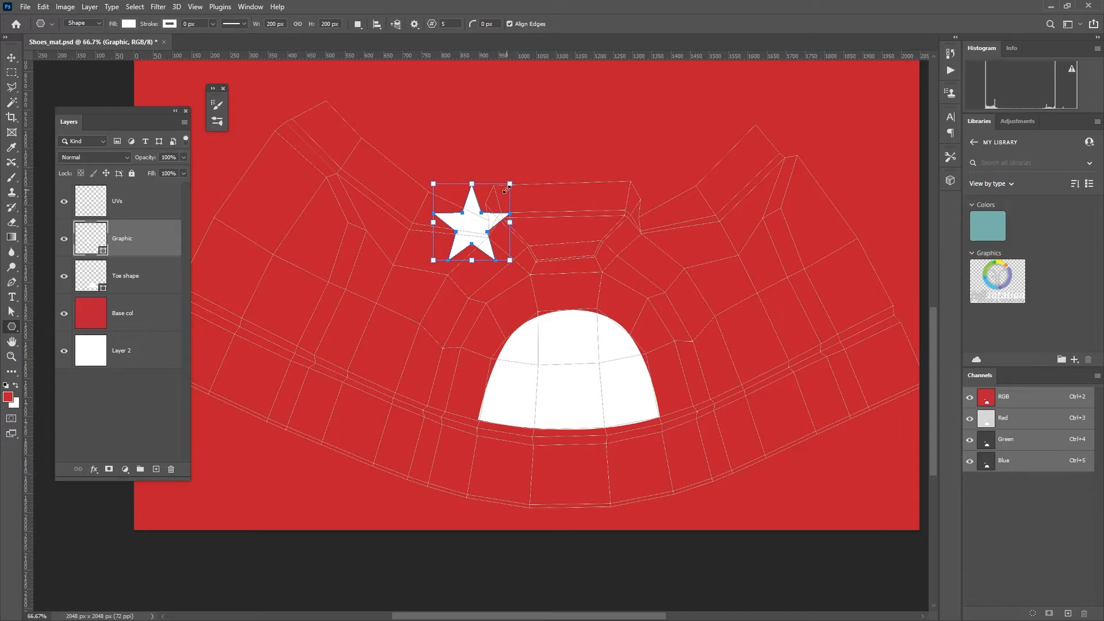
Step: Shrink and tilt the star and place it on the shoe's side area left of the toe cap
{"action": "left_click", "coordinate": [11, 58]}
{"action": "left_click_drag", "start_coordinate": [511, 182], "coordinate": [350, 328]}
{"action": "key", "text": "ctrl+plus"}
{"action": "left_click_drag", "start_coordinate": [365, 284], "coordinate": [341, 280]}
Step: Duplicate the star and position the copy on the matching area at the opposite side of the toe cap
{"action": "left_click_drag", "start_coordinate": [393, 234], "coordinate": [890, 276]}
{"action": "key", "text": "Return"}
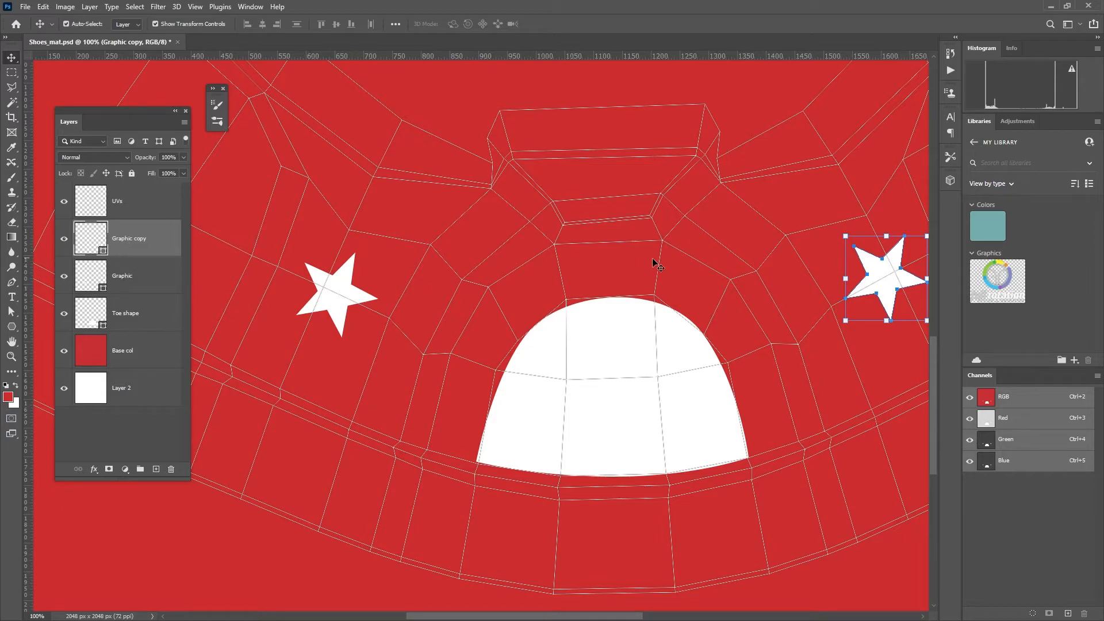
{"action": "key", "text": "ctrl+minus"}
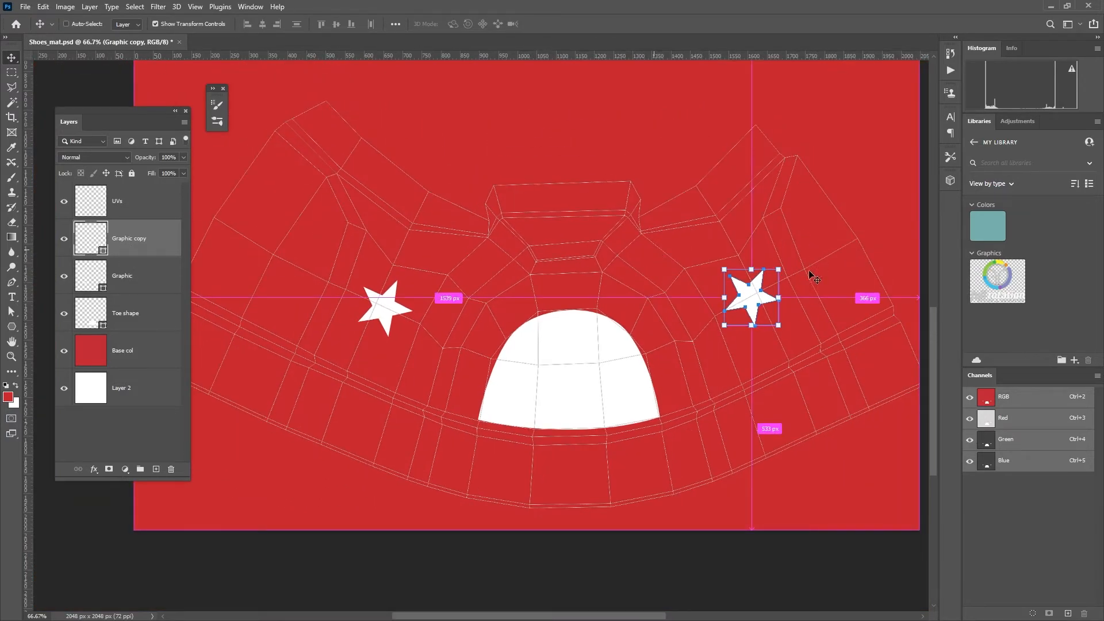
{"action": "mouse_move", "coordinate": [745, 306]}
{"action": "left_mouse_down"}
{"action": "mouse_move", "coordinate": [755, 311]}
{"action": "mouse_move", "coordinate": [745, 315]}
{"action": "left_mouse_up"}
Step: Lock the Base col layer completely
{"action": "left_click", "coordinate": [660, 218]}
{"action": "key", "text": "ctrl+z"}
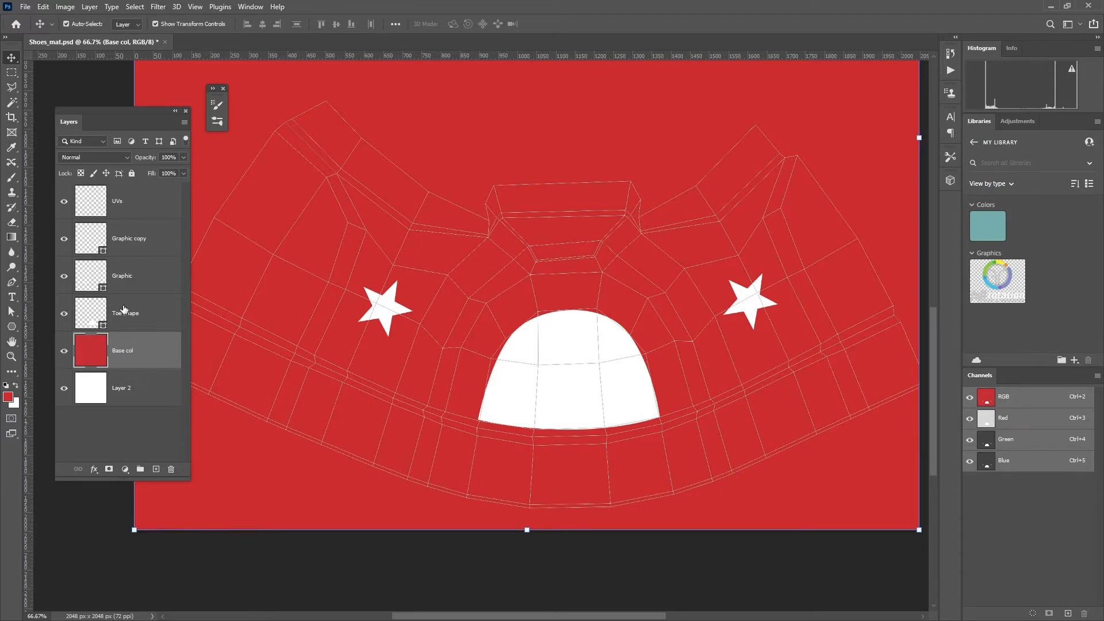
{"action": "left_click", "coordinate": [132, 174]}
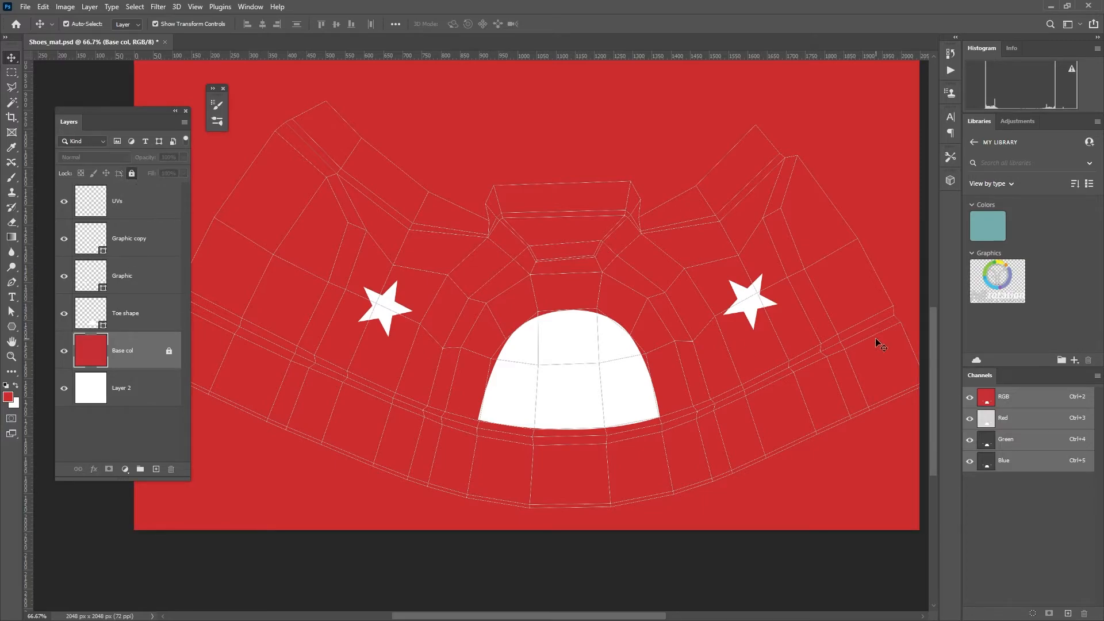
{"action": "left_click", "coordinate": [854, 239]}
{"action": "key", "text": "ctrl+z"}
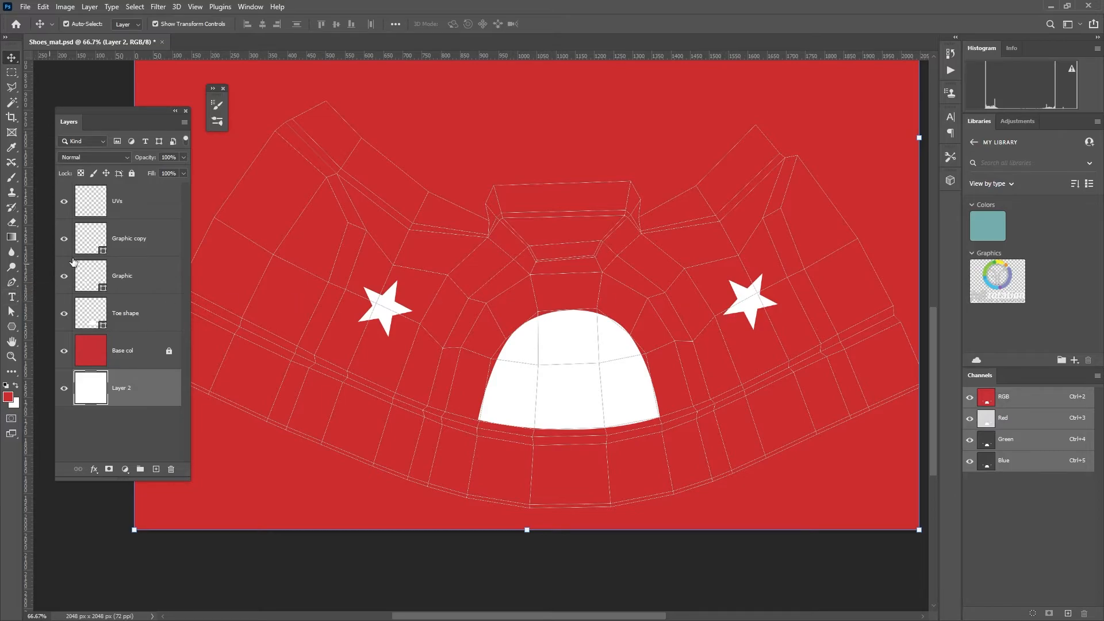
Step: Rotate the star on the Graphic copy layer by about 26° and apply the transform
{"action": "left_click", "coordinate": [107, 240]}
{"action": "left_click_drag", "start_coordinate": [781, 266], "coordinate": [793, 282]}
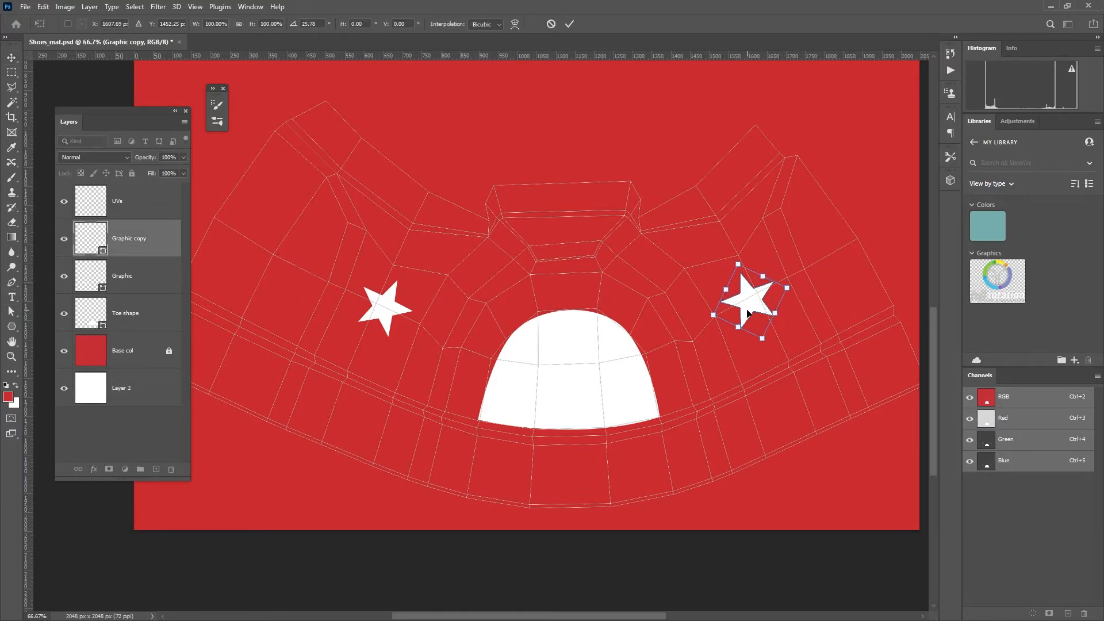
{"action": "key", "text": "Return"}
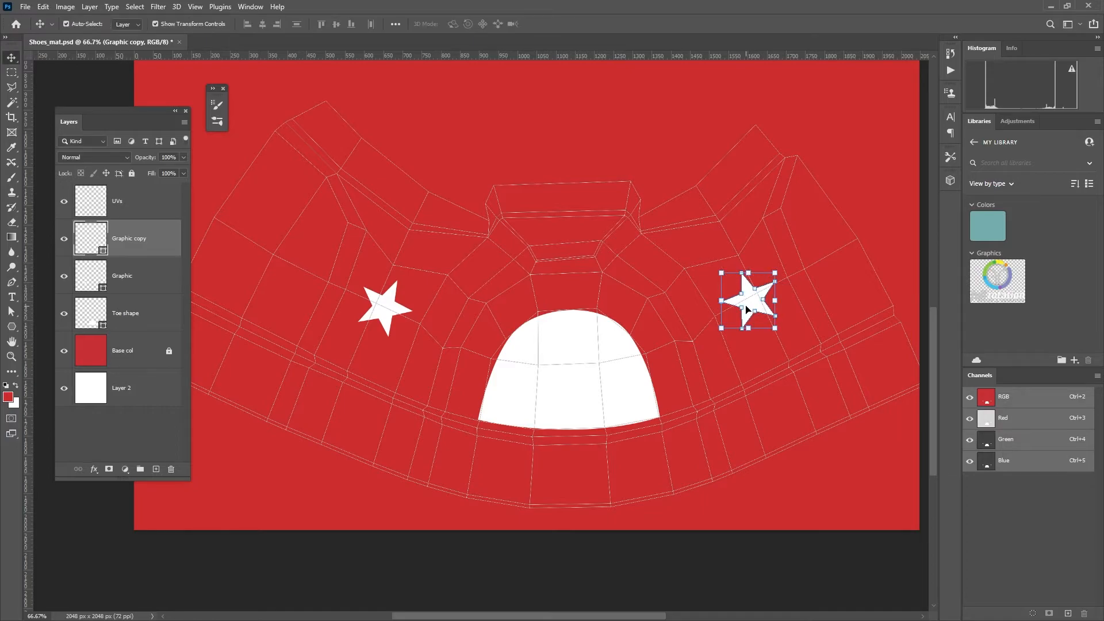
Step: Save the Shoes_mat.psd document and hide the UVs layer
{"action": "key", "text": "ctrl+minus"}
{"action": "left_click", "coordinate": [839, 260]}
{"action": "left_click_drag", "start_coordinate": [696, 221], "coordinate": [714, 242]}
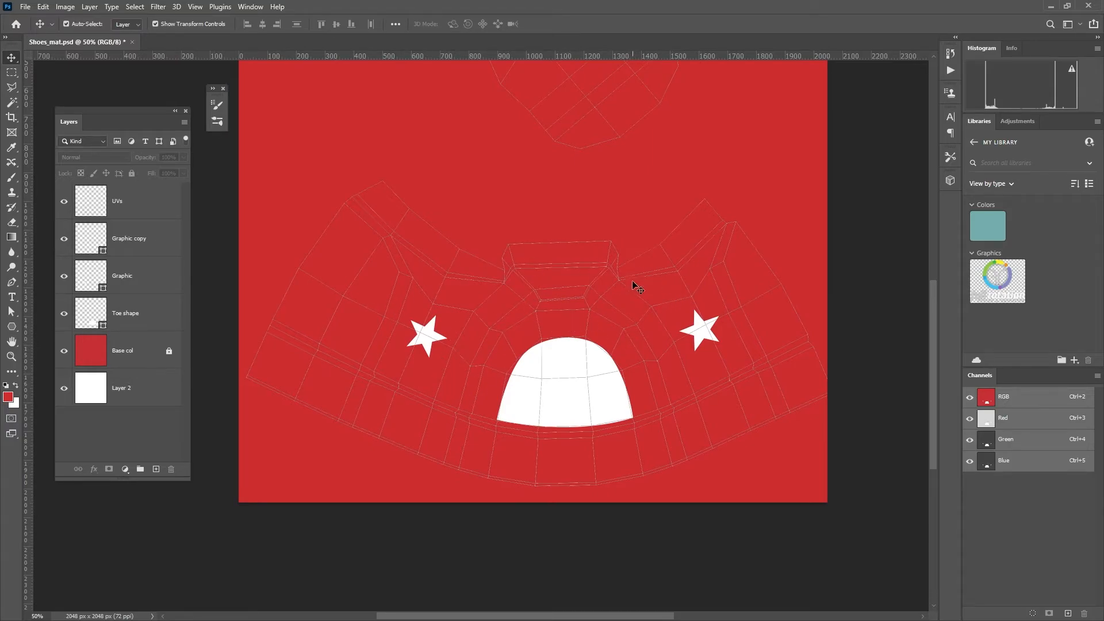
{"action": "left_click_drag", "start_coordinate": [678, 202], "coordinate": [644, 213]}
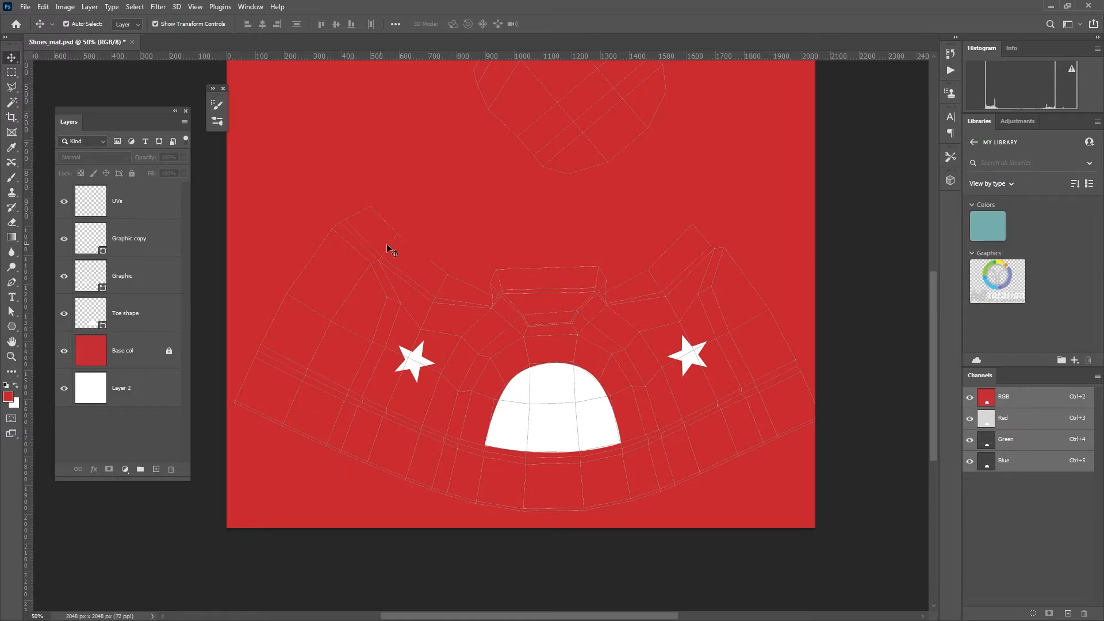
{"action": "key", "text": "ctrl+s"}
{"action": "left_click", "coordinate": [64, 202]}
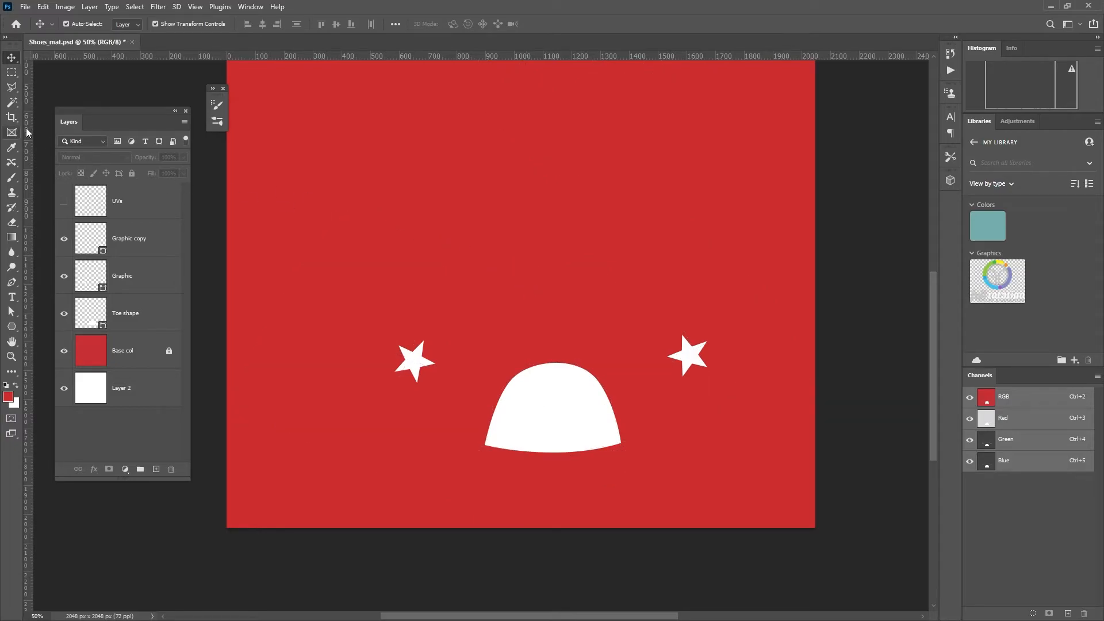
Step: Start exporting the texture as a PNG into the CartoonBoy textures folder inside sourceimages
{"action": "left_click", "coordinate": [26, 7]}
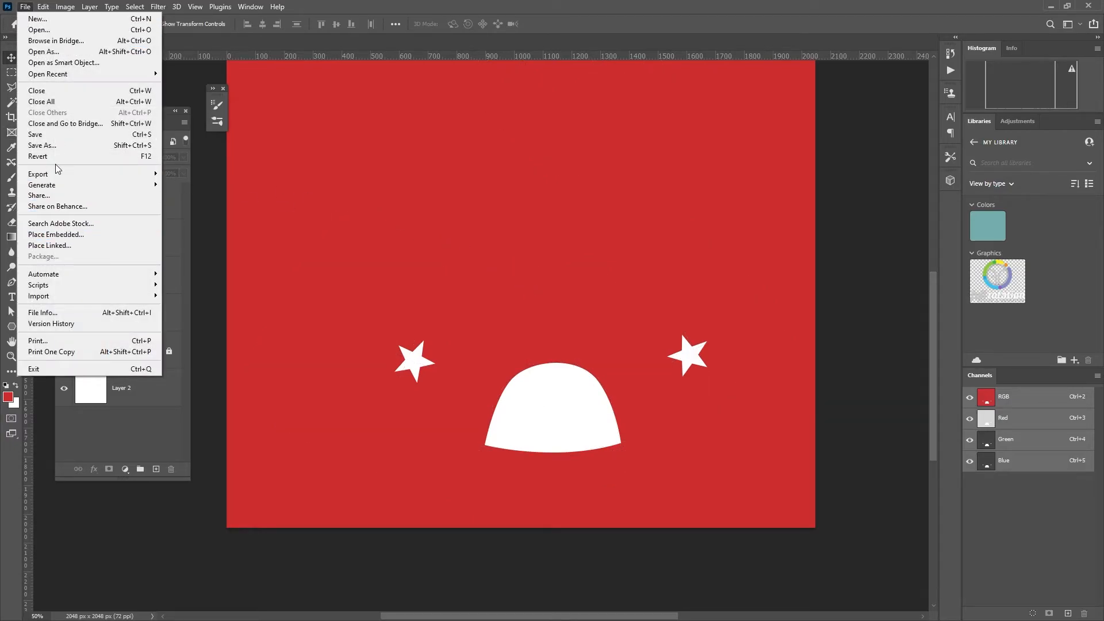
{"action": "mouse_move", "coordinate": [56, 176]}
{"action": "left_click", "coordinate": [231, 174]}
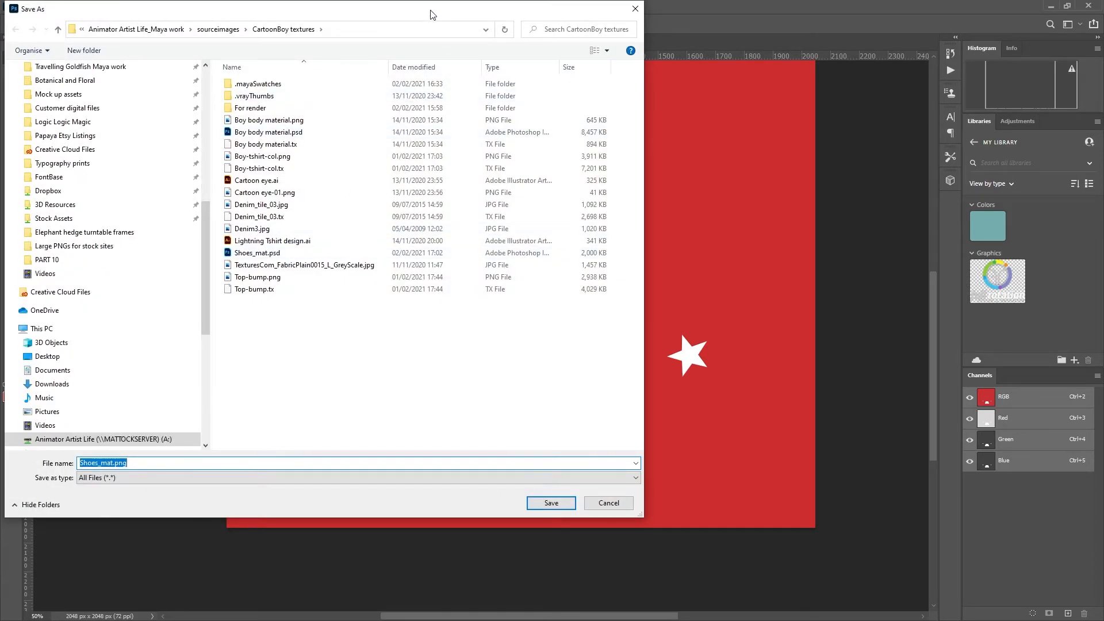
{"action": "left_click_drag", "start_coordinate": [431, 10], "coordinate": [499, 36]}
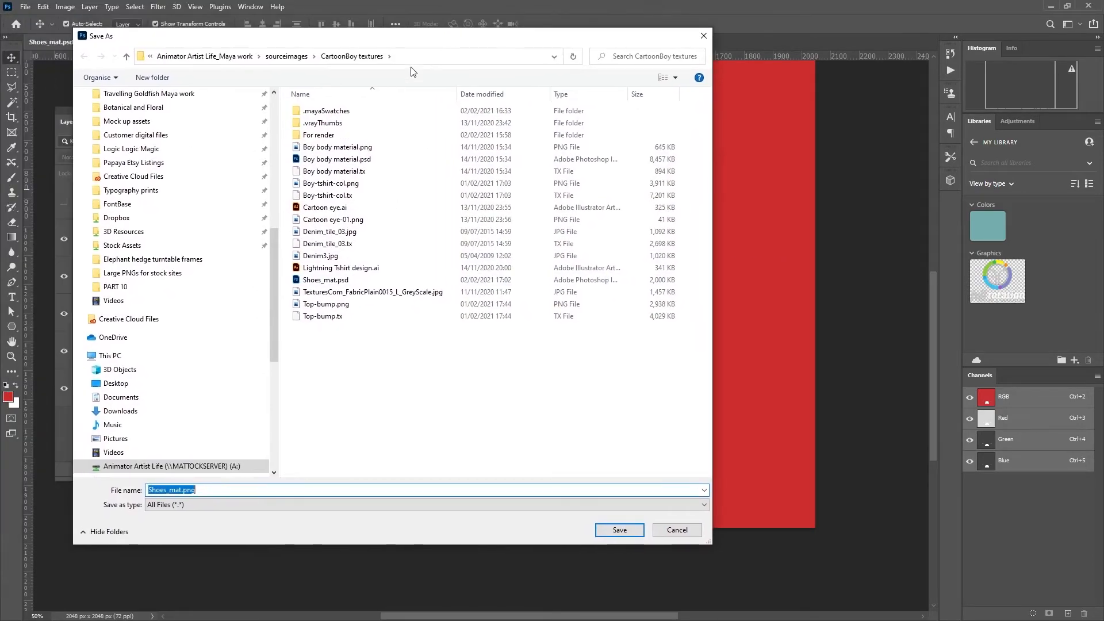
{"action": "left_click", "coordinate": [276, 57]}
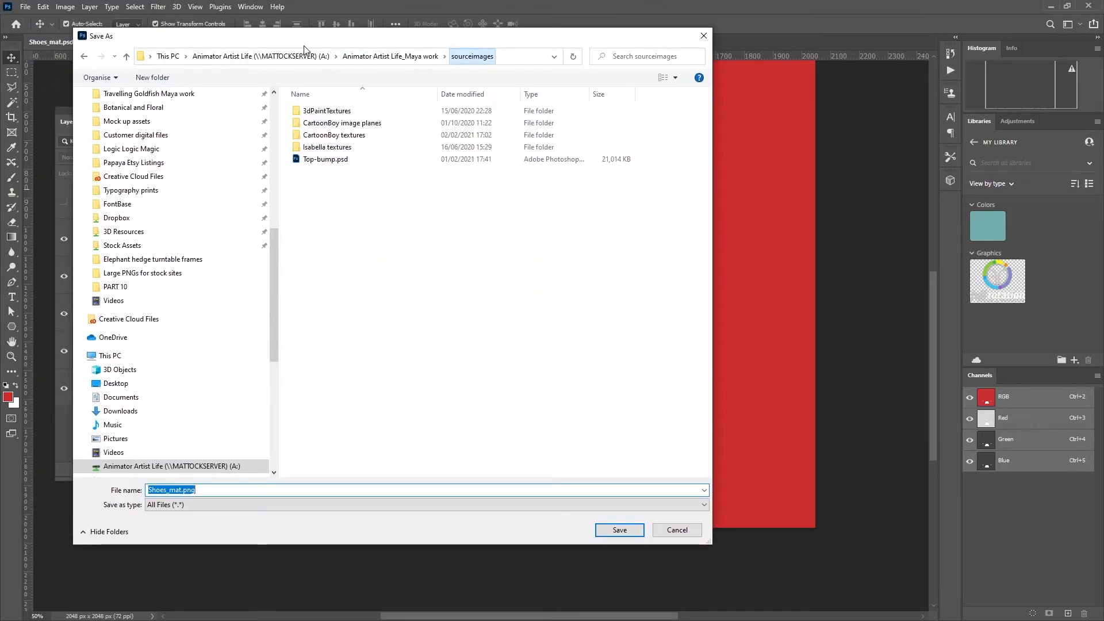
{"action": "left_click", "coordinate": [334, 135]}
{"action": "double_click", "coordinate": [334, 136]}
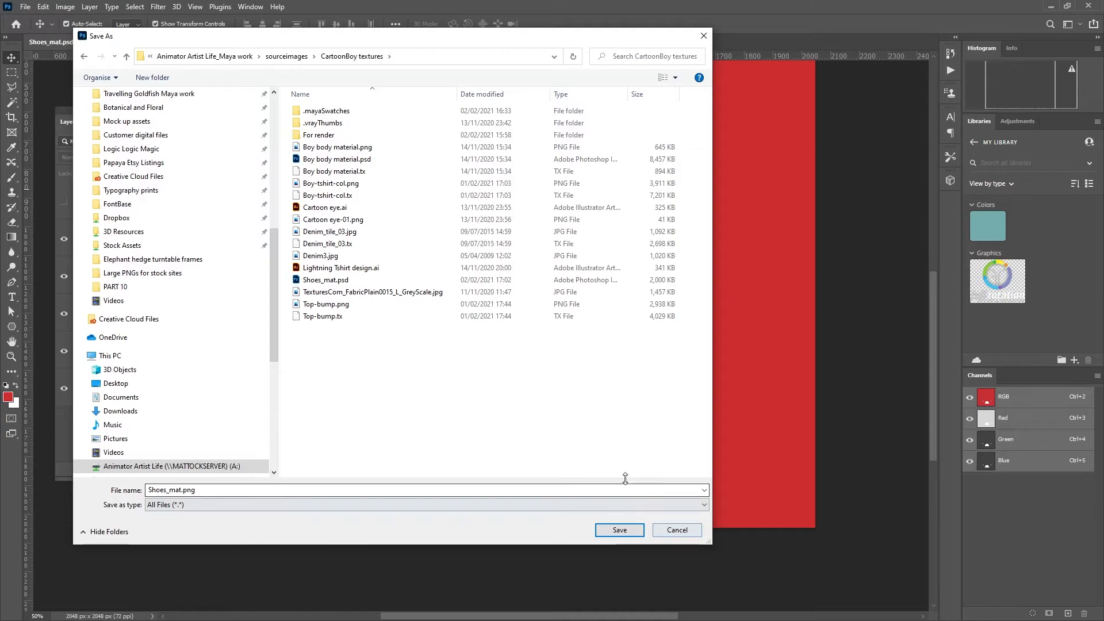
Step: Name the exported file Shoes_stars_mat.png and save it
{"action": "double_click", "coordinate": [175, 490]}
{"action": "left_click", "coordinate": [175, 490]}
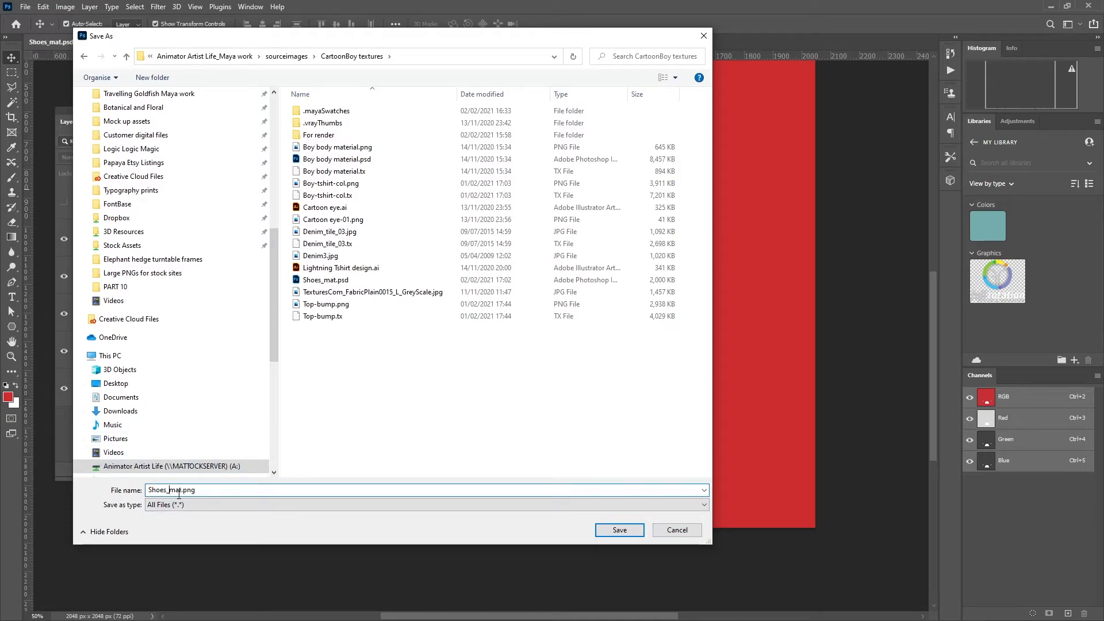
{"action": "type", "text": "stars_"}
{"action": "key", "text": "Return"}
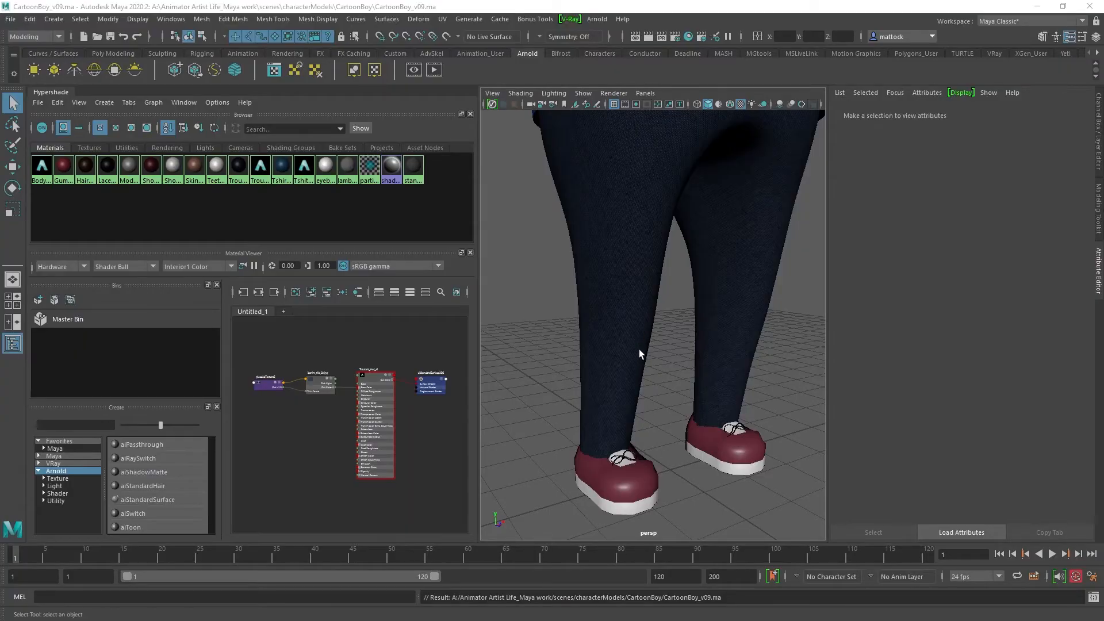
Step: Switch to Maya and select the nearer shoe mesh in a close-up view
{"action": "middle_click_drag", "start_coordinate": [620, 443], "coordinate": [586, 343], "text": "alt"}
{"action": "right_click_drag", "start_coordinate": [586, 343], "coordinate": [661, 365], "text": "alt"}
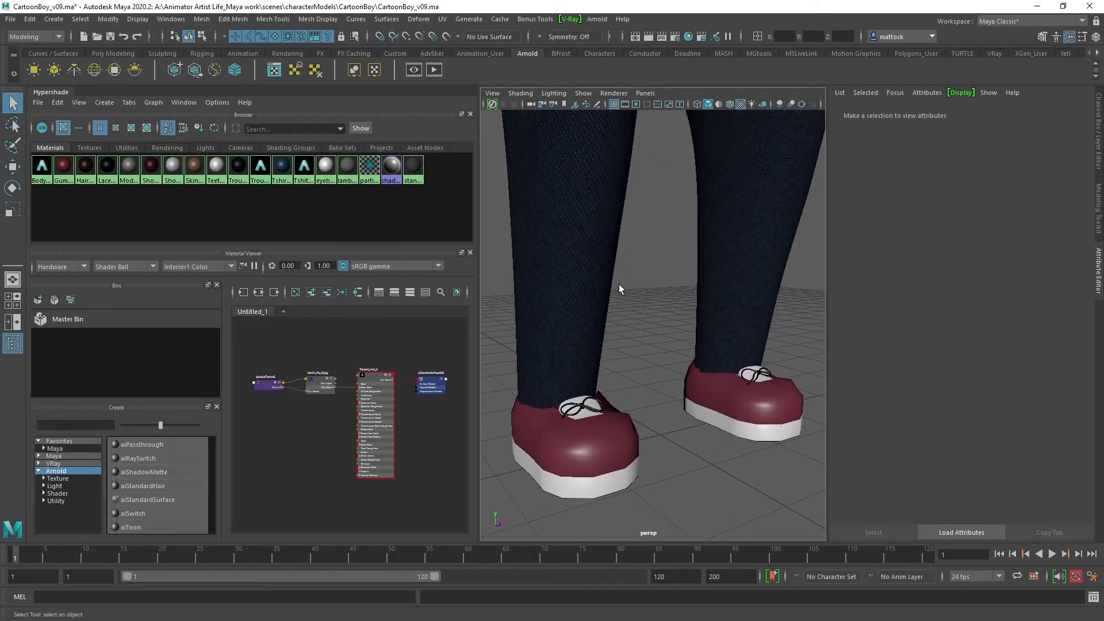
{"action": "left_click_drag", "start_coordinate": [657, 412], "coordinate": [699, 409], "text": "alt"}
{"action": "right_click_drag", "start_coordinate": [598, 386], "coordinate": [655, 399], "text": "alt"}
{"action": "middle_click_drag", "start_coordinate": [655, 399], "coordinate": [713, 325], "text": "alt"}
{"action": "left_click_drag", "start_coordinate": [713, 325], "coordinate": [707, 294], "text": "alt"}
{"action": "middle_click_drag", "start_coordinate": [707, 293], "coordinate": [693, 273], "text": "alt"}
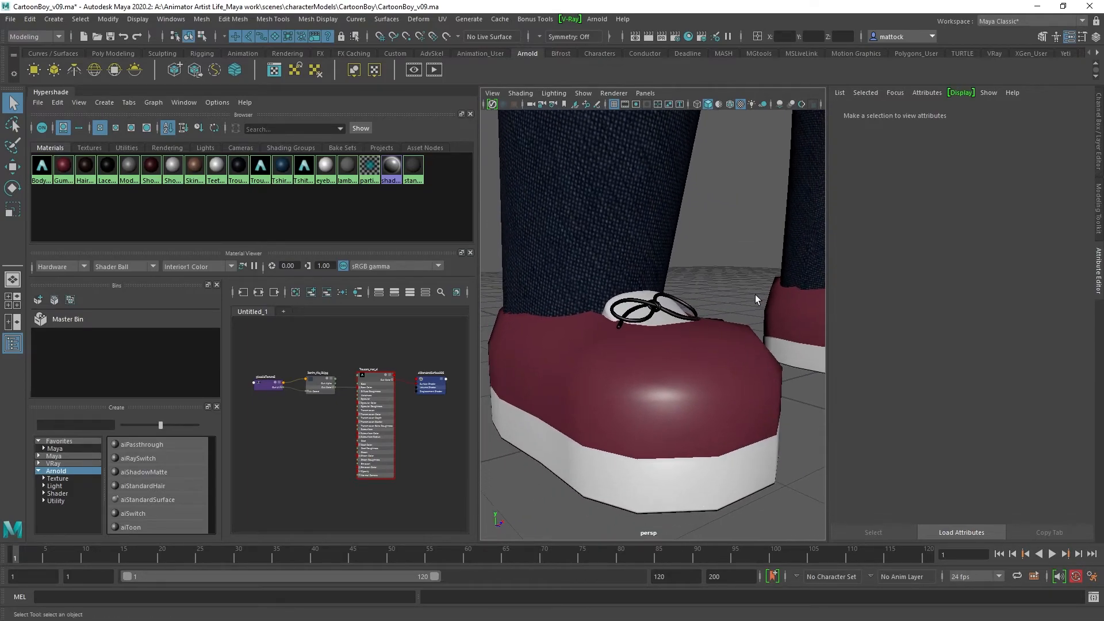
{"action": "left_click", "coordinate": [661, 402]}
Step: Try a face selection on the front shoe and return to object mode
{"action": "right_click", "coordinate": [671, 378]}
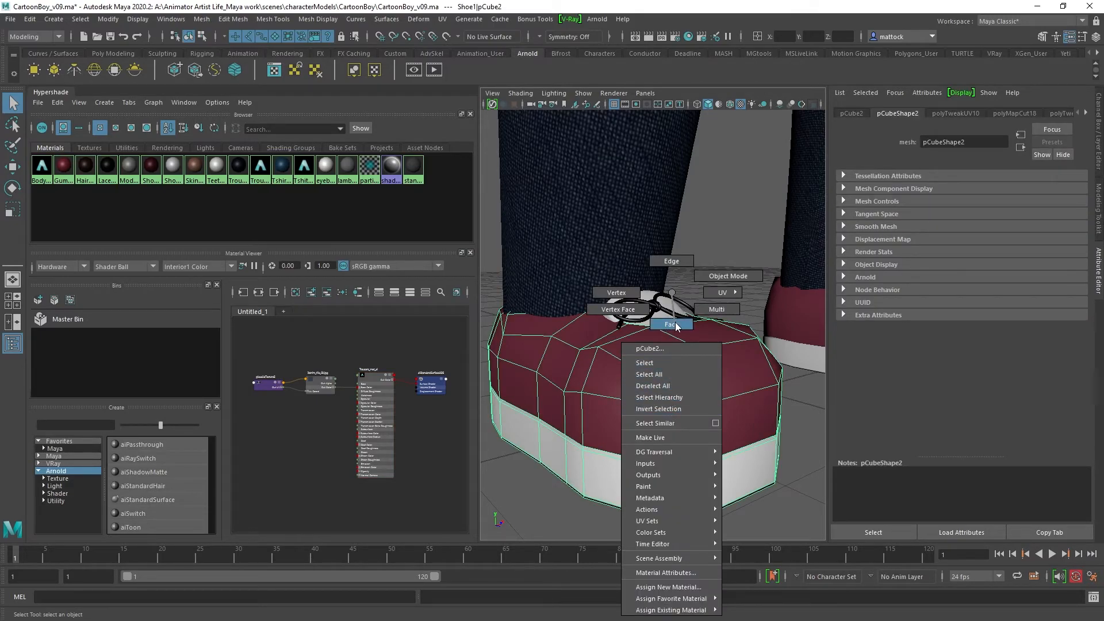
{"action": "right_click_drag", "start_coordinate": [677, 326], "coordinate": [677, 329]}
{"action": "left_click_drag", "start_coordinate": [685, 417], "coordinate": [673, 383], "text": "alt"}
{"action": "left_click_drag", "start_coordinate": [801, 197], "coordinate": [490, 356]}
{"action": "left_click_drag", "start_coordinate": [641, 353], "coordinate": [642, 380], "text": "alt"}
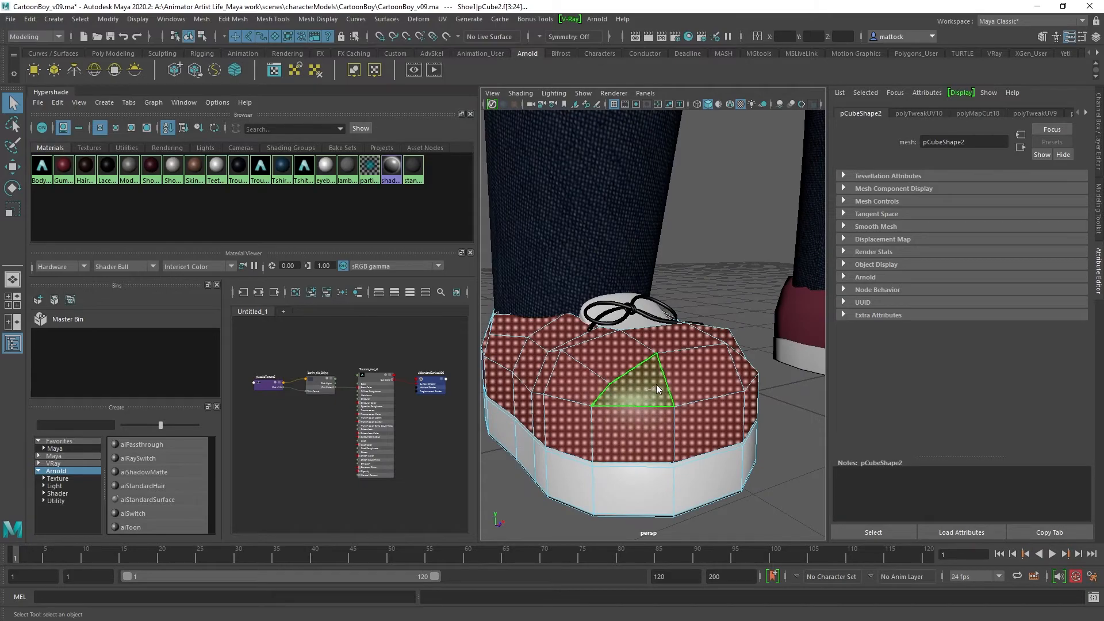
{"action": "right_click", "coordinate": [656, 384]}
{"action": "right_click_drag", "start_coordinate": [651, 384], "coordinate": [684, 273]}
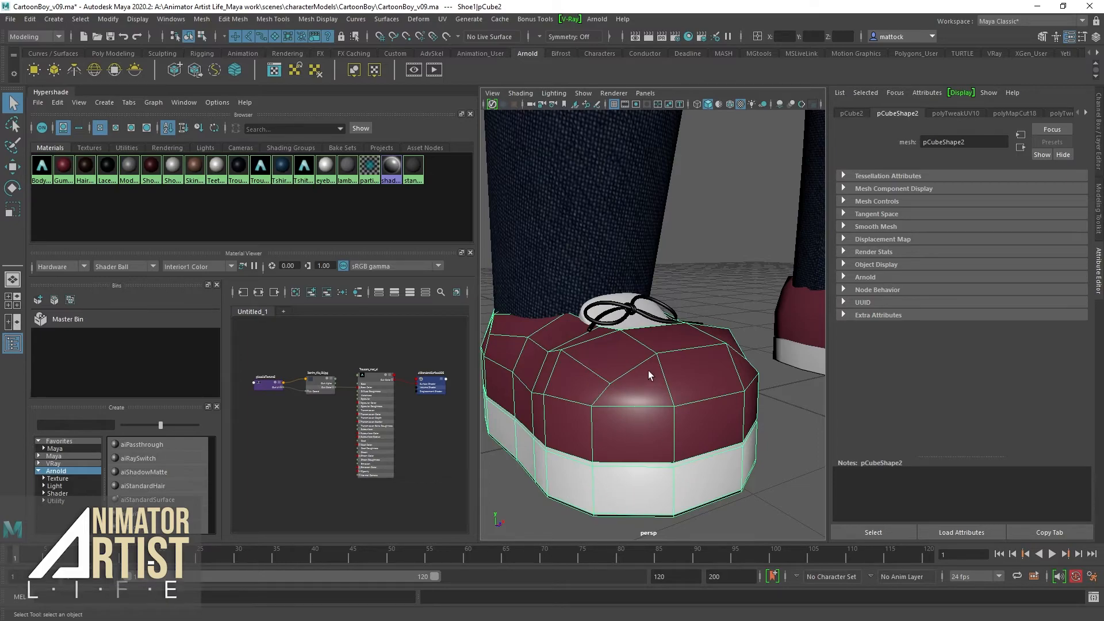
Step: Show the shoe in smooth mesh preview with textured shading
{"action": "key", "text": "4"}
{"action": "key", "text": "3"}
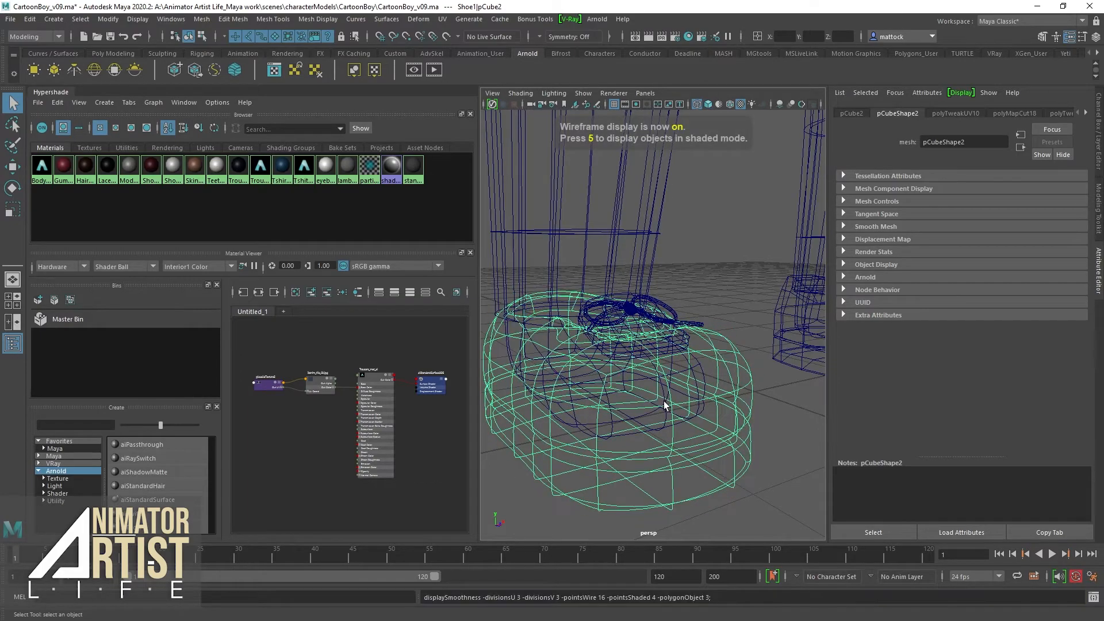
{"action": "key", "text": "6"}
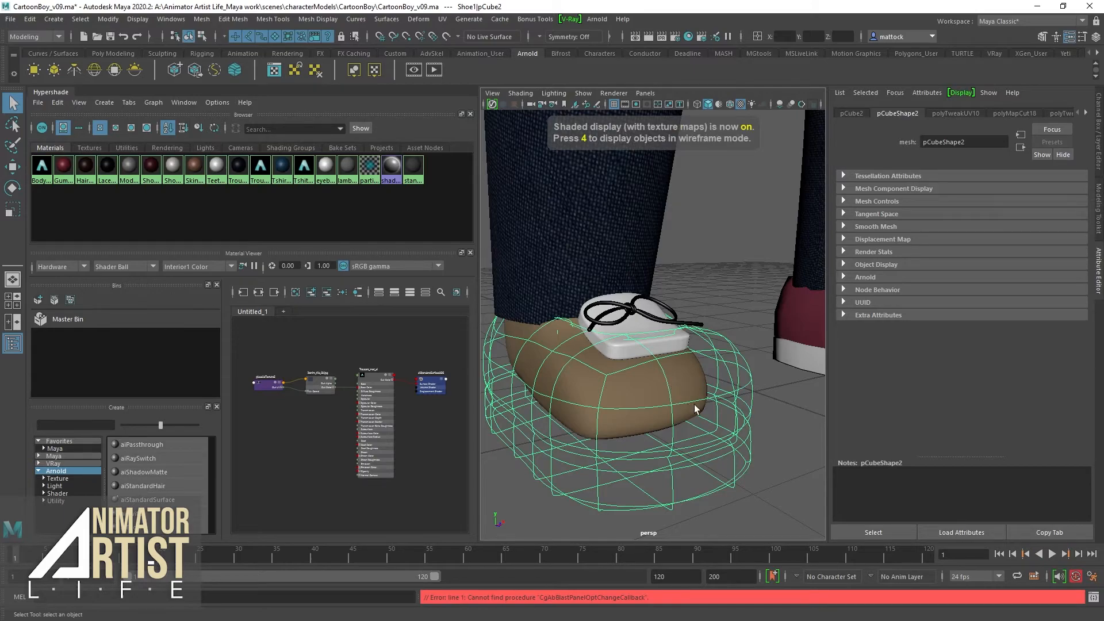
{"action": "key", "text": "3"}
{"action": "right_click_drag", "start_coordinate": [667, 292], "coordinate": [720, 274]}
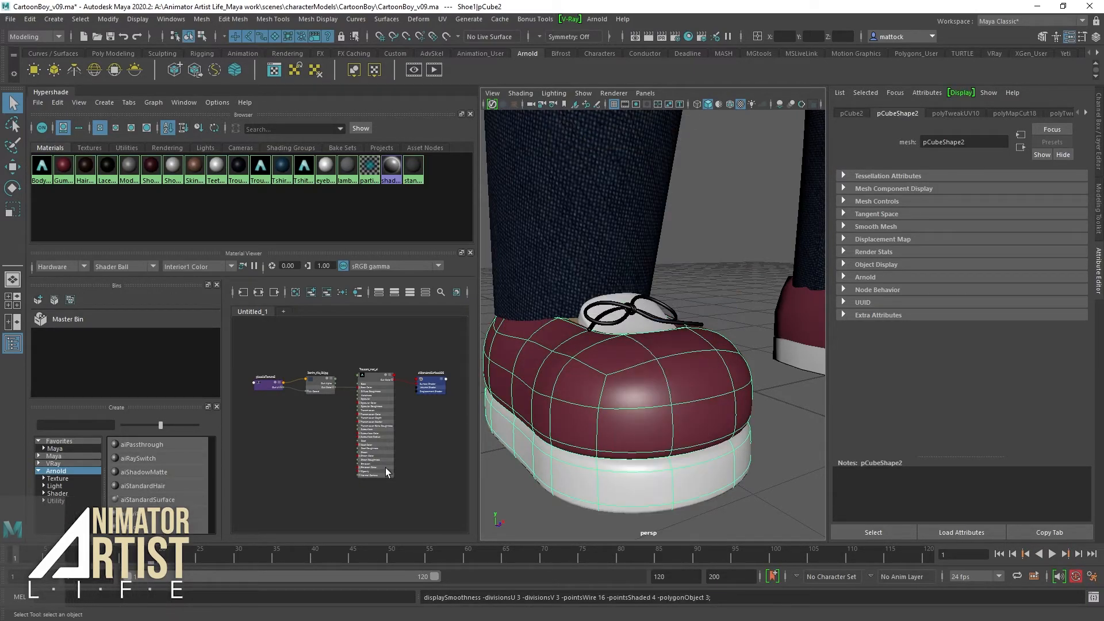
Step: Widen the Hypershade and clear the trousers material network from its graph
{"action": "scroll", "coordinate": [346, 391], "scroll_direction": "up", "scroll_amount": 2}
{"action": "left_click_drag", "start_coordinate": [479, 365], "coordinate": [549, 365]}
{"action": "scroll", "coordinate": [345, 345], "scroll_direction": "up", "scroll_amount": 1}
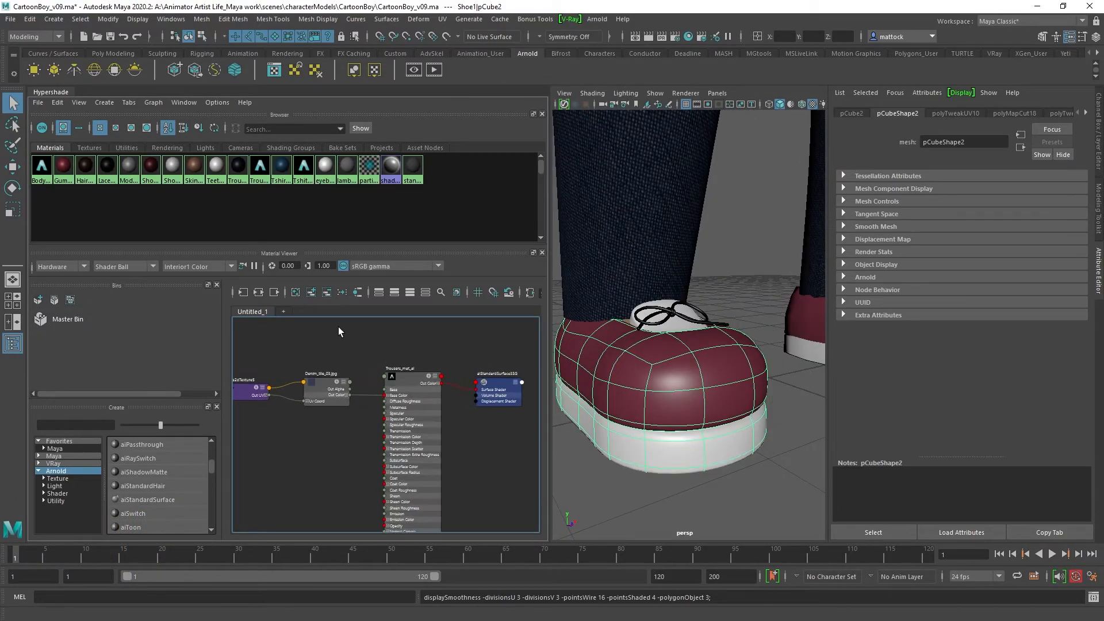
{"action": "left_click", "coordinate": [295, 293]}
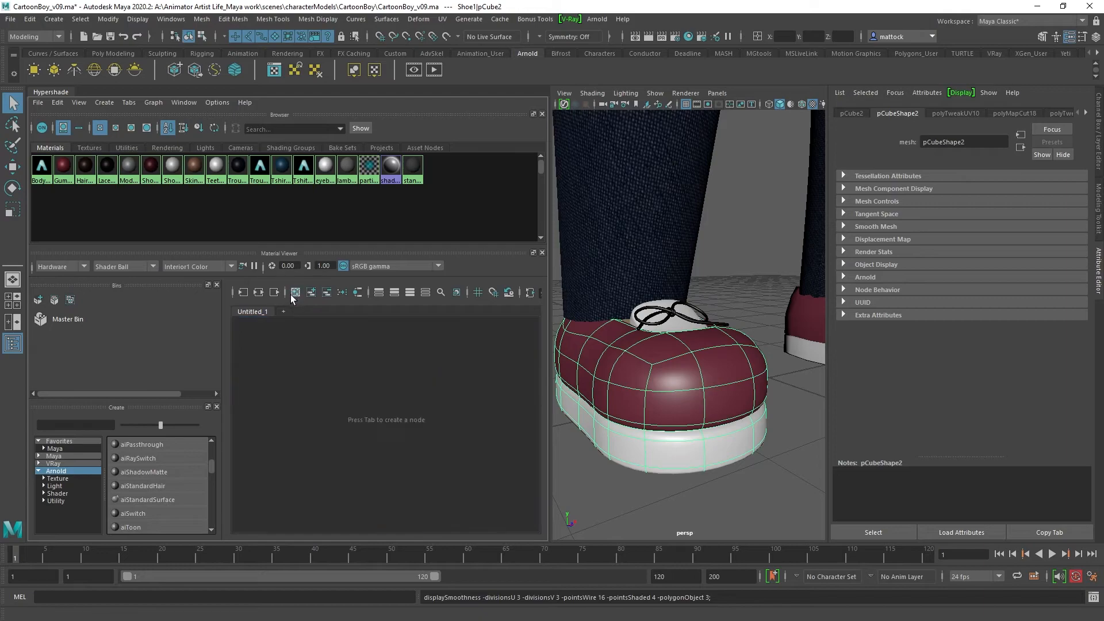
Step: Create an aiStandardSurface material and name it Shoes_mat_ai
{"action": "left_click", "coordinate": [162, 501]}
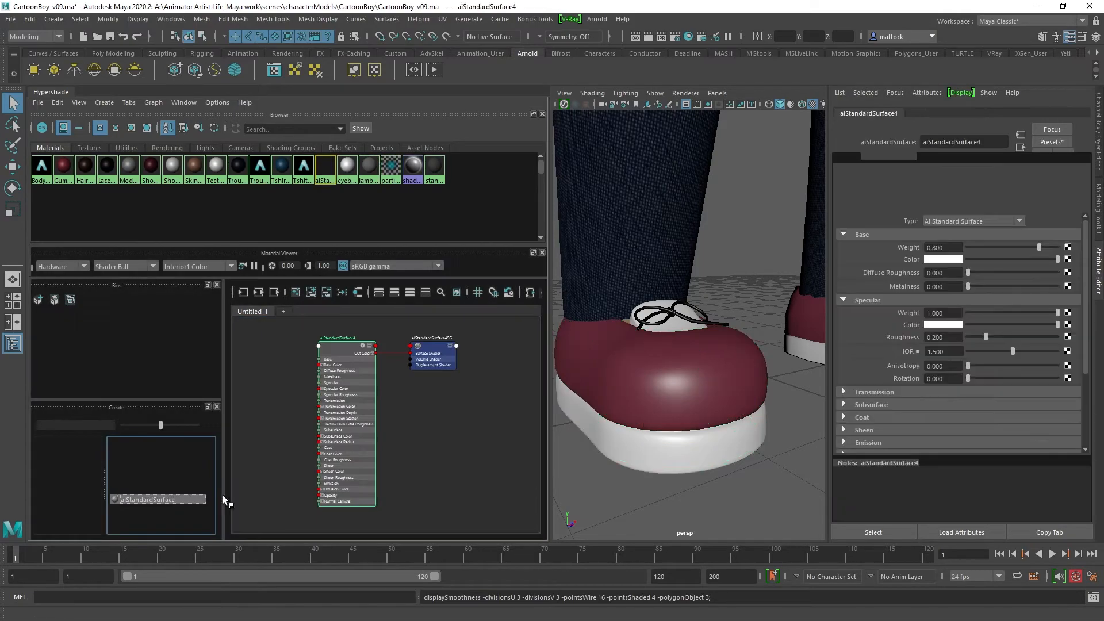
{"action": "double_click", "coordinate": [988, 139]}
{"action": "type", "text": "S"}
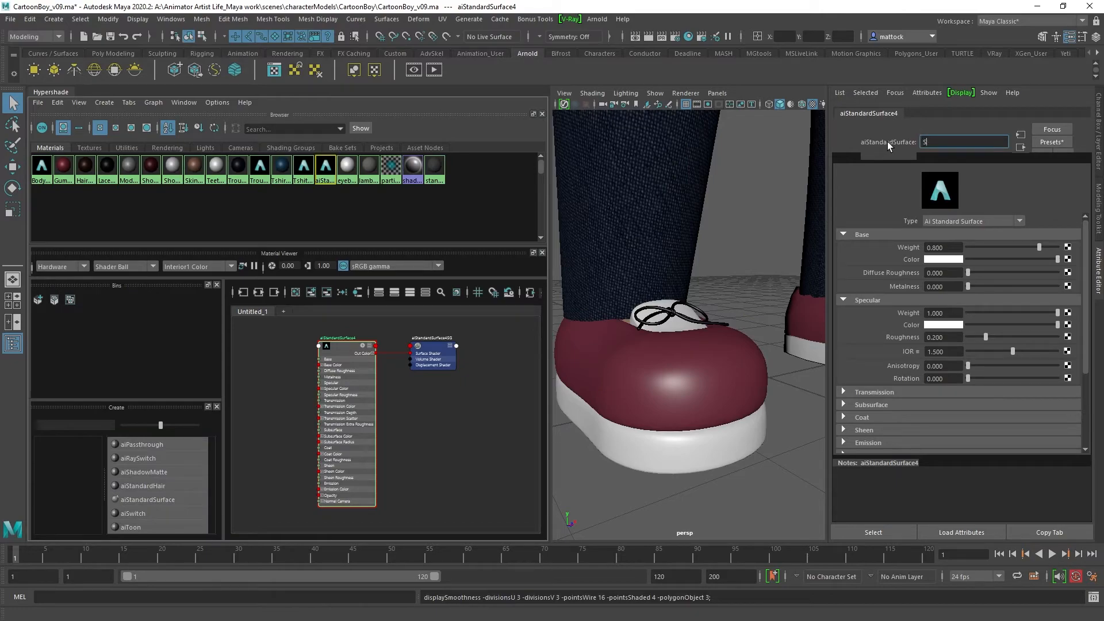
{"action": "type", "text": "hoes mat ai"}
{"action": "key", "text": "Return"}
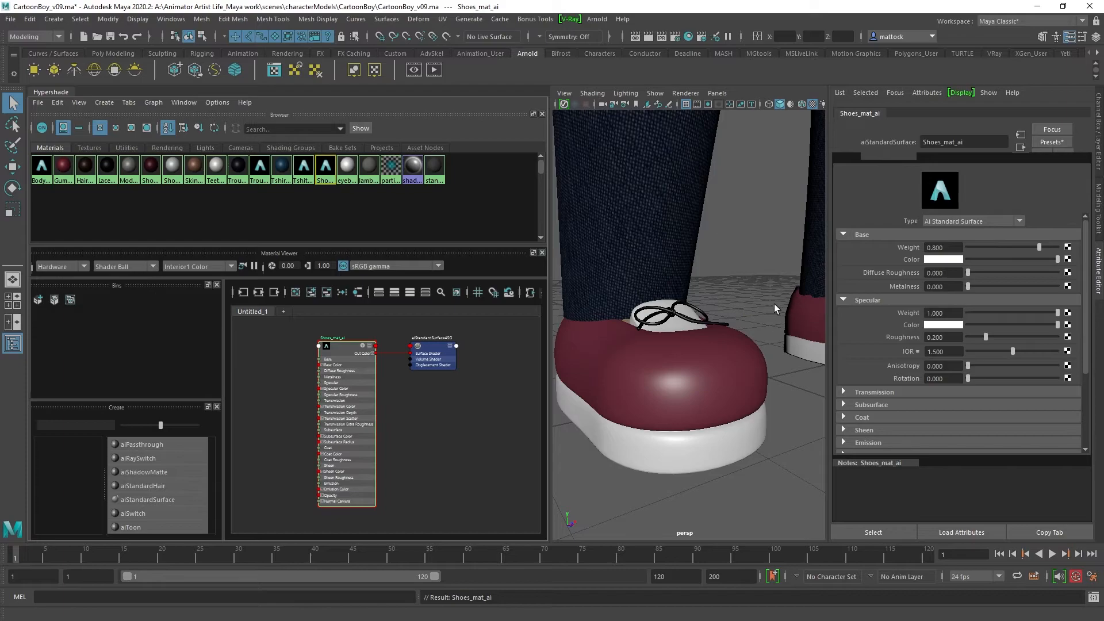
Step: Import Shoes_stars_mat.png into the Hypershade graph and place its file node beside Shoes_mat_ai
{"action": "left_click", "coordinate": [277, 364]}
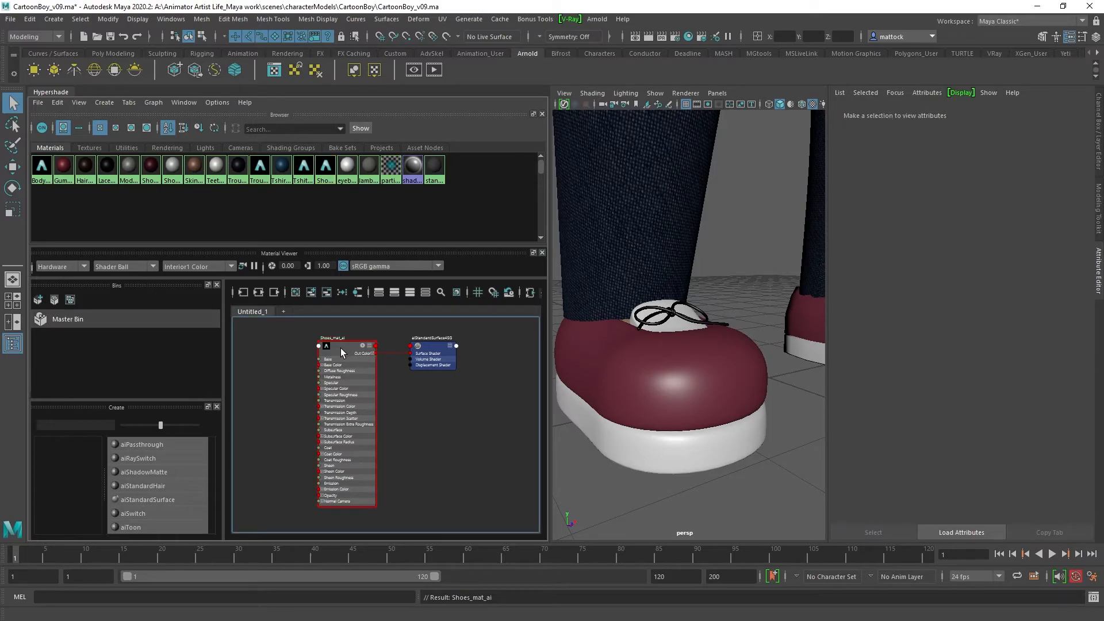
{"action": "left_click_drag", "start_coordinate": [340, 347], "coordinate": [358, 355]}
{"action": "mouse_move", "coordinate": [289, 340]}
{"action": "right_mouse_down", "text": "alt"}
{"action": "mouse_move", "coordinate": [333, 345]}
{"action": "mouse_move", "coordinate": [307, 338]}
{"action": "right_mouse_up", "text": "alt"}
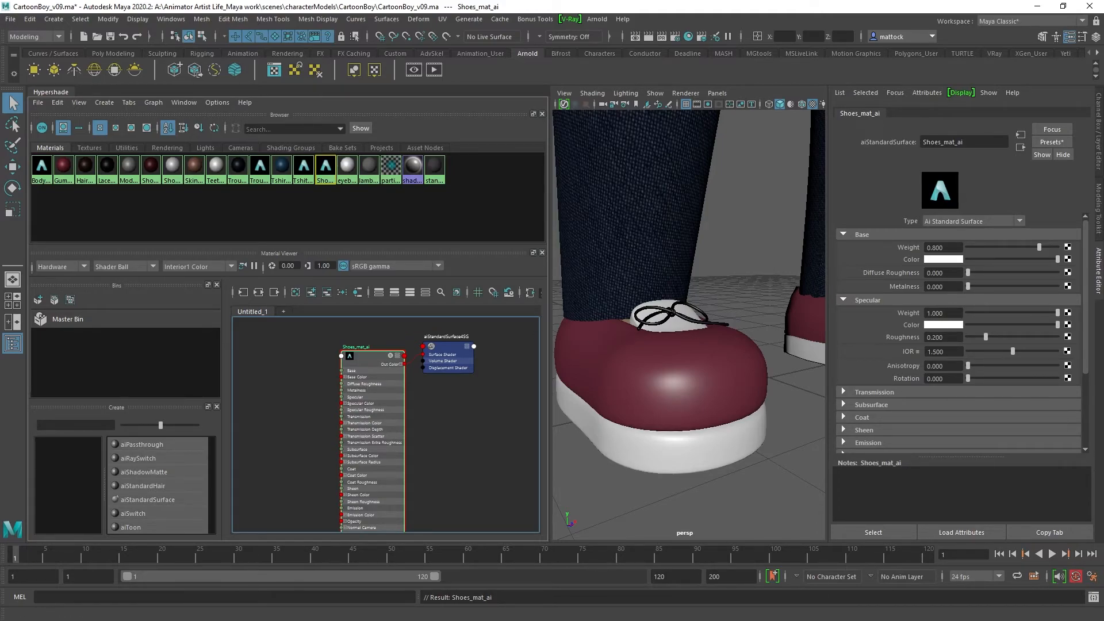
{"action": "left_click_drag", "start_coordinate": [774, 604], "coordinate": [246, 425]}
{"action": "left_click", "coordinate": [368, 359]}
{"action": "scroll", "coordinate": [322, 402], "scroll_direction": "up", "scroll_amount": 3}
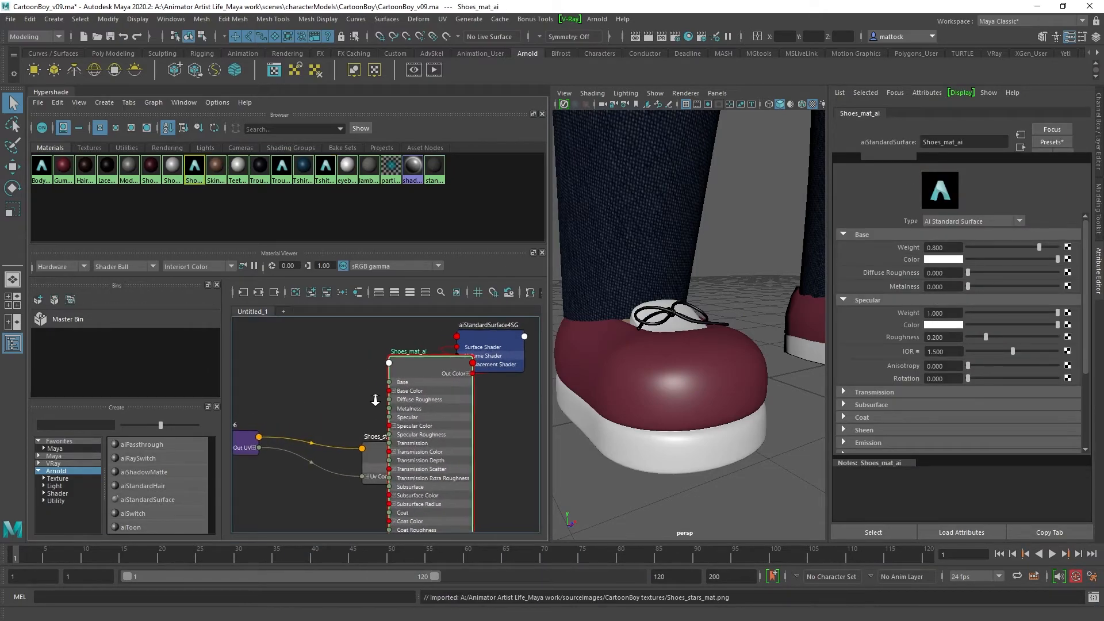
{"action": "left_click_drag", "start_coordinate": [339, 461], "coordinate": [251, 424]}
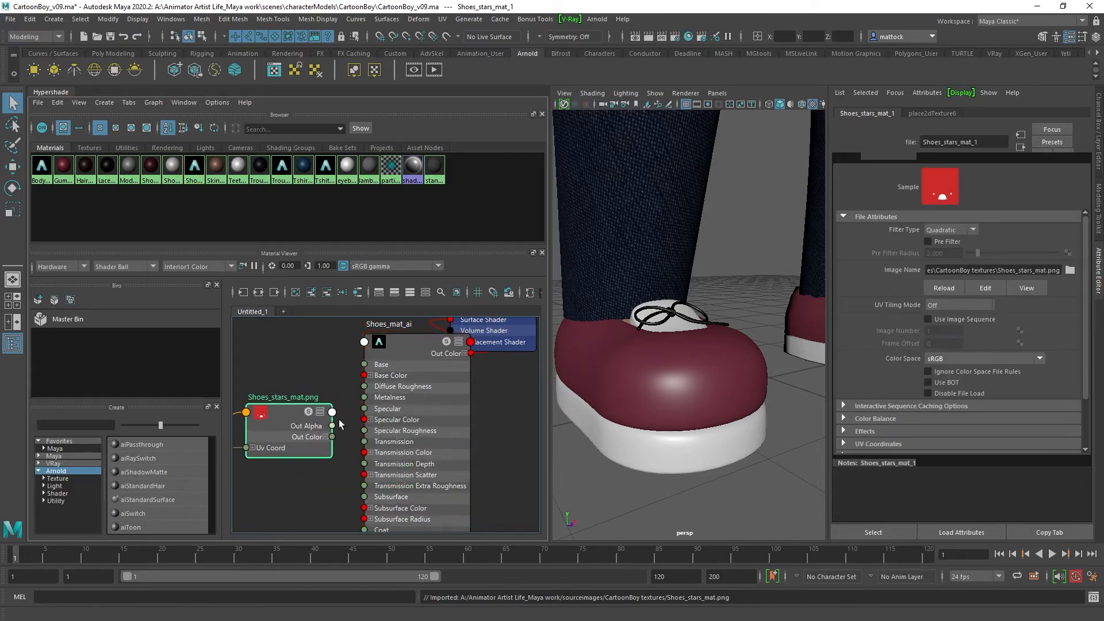
{"action": "middle_click_drag", "start_coordinate": [506, 391], "coordinate": [480, 418], "text": "alt"}
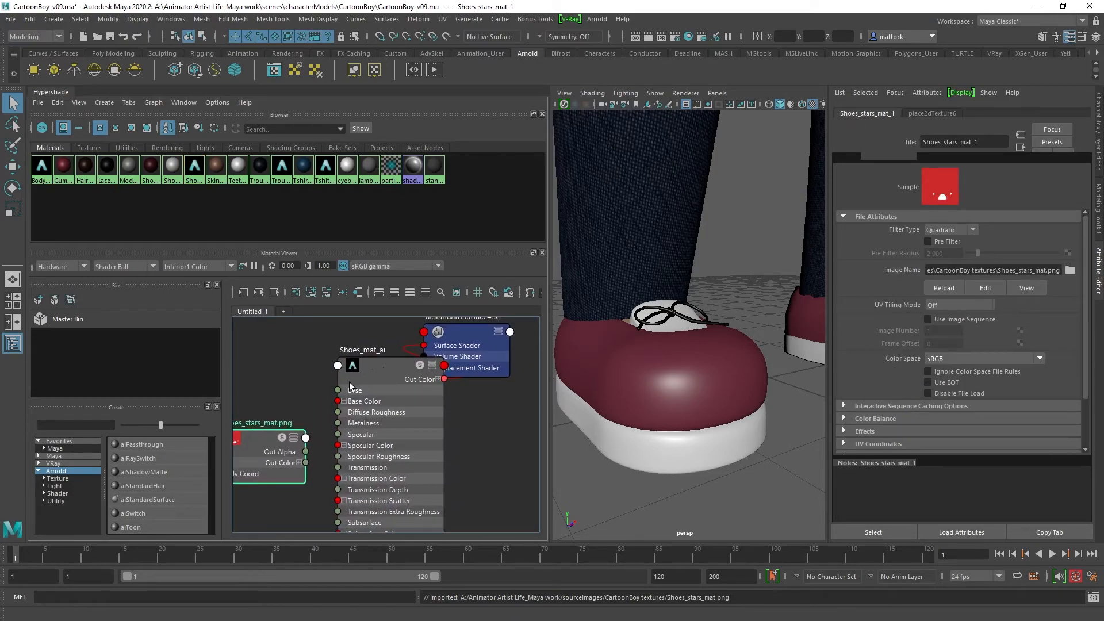
Step: Connect the Shoes_stars_mat.png texture to the base color of Shoes_mat_ai and save the scene
{"action": "left_click", "coordinate": [367, 372]}
{"action": "middle_click_drag", "start_coordinate": [253, 447], "coordinate": [901, 261]}
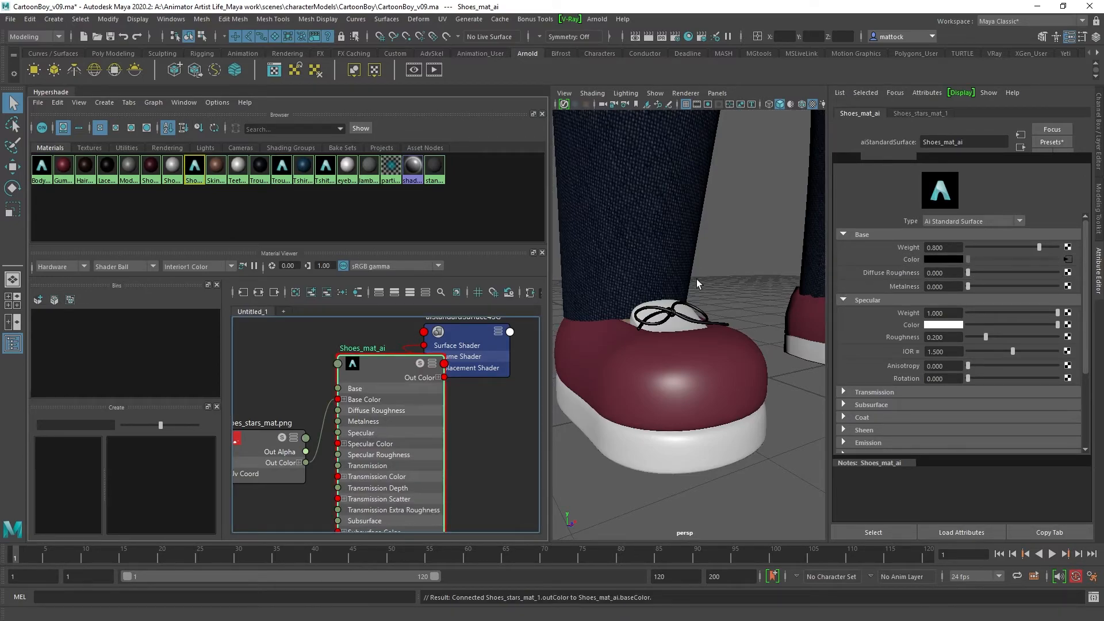
{"action": "left_click", "coordinate": [732, 291]}
{"action": "key", "text": "ctrl+s"}
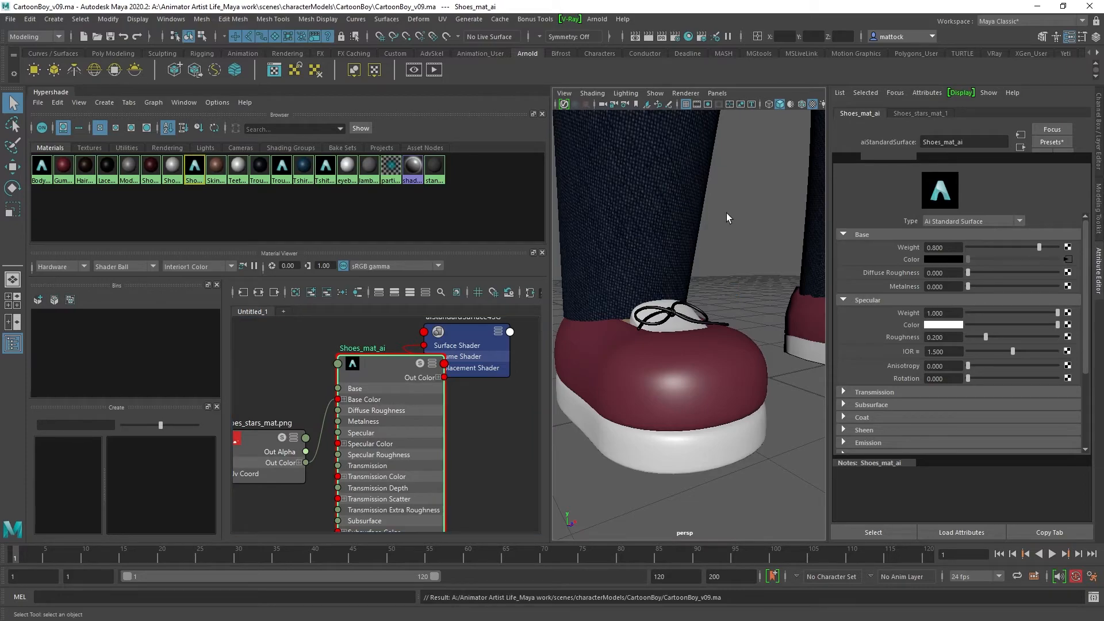
Step: Assign Shoes_mat_ai to the front shoe and widen the perspective view
{"action": "left_click", "coordinate": [684, 369]}
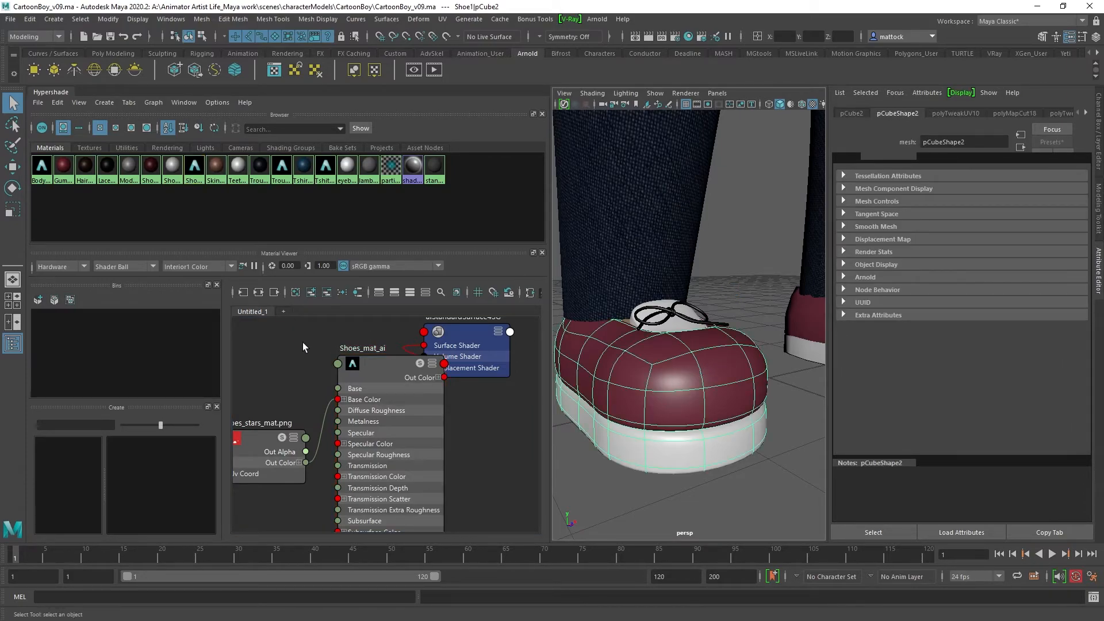
{"action": "right_click_drag", "start_coordinate": [354, 364], "coordinate": [357, 329]}
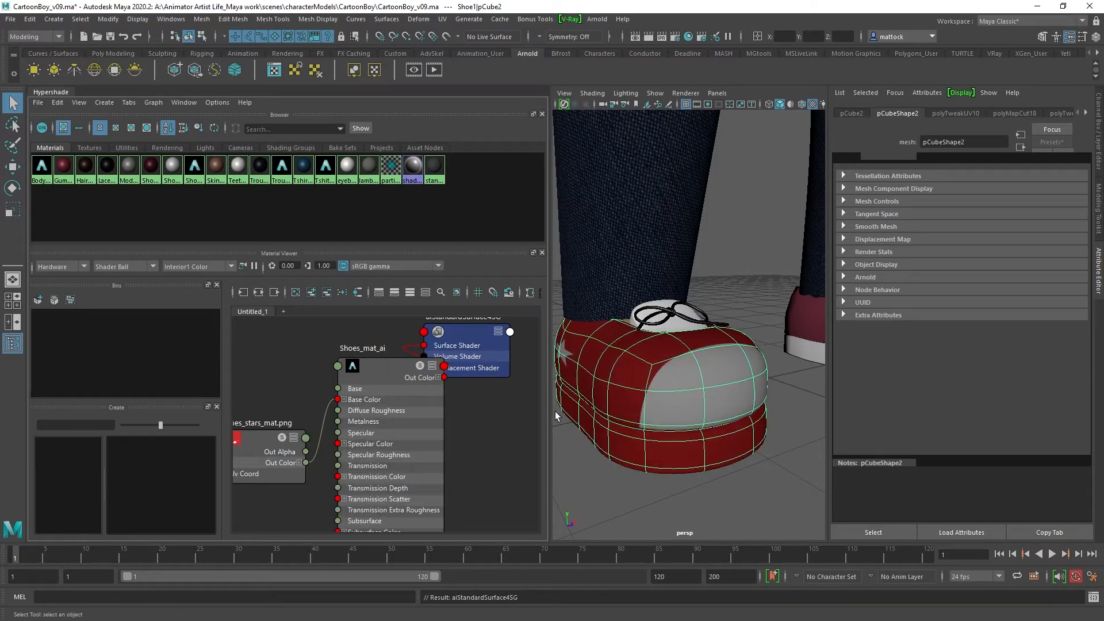
{"action": "left_click_drag", "start_coordinate": [549, 426], "coordinate": [316, 426]}
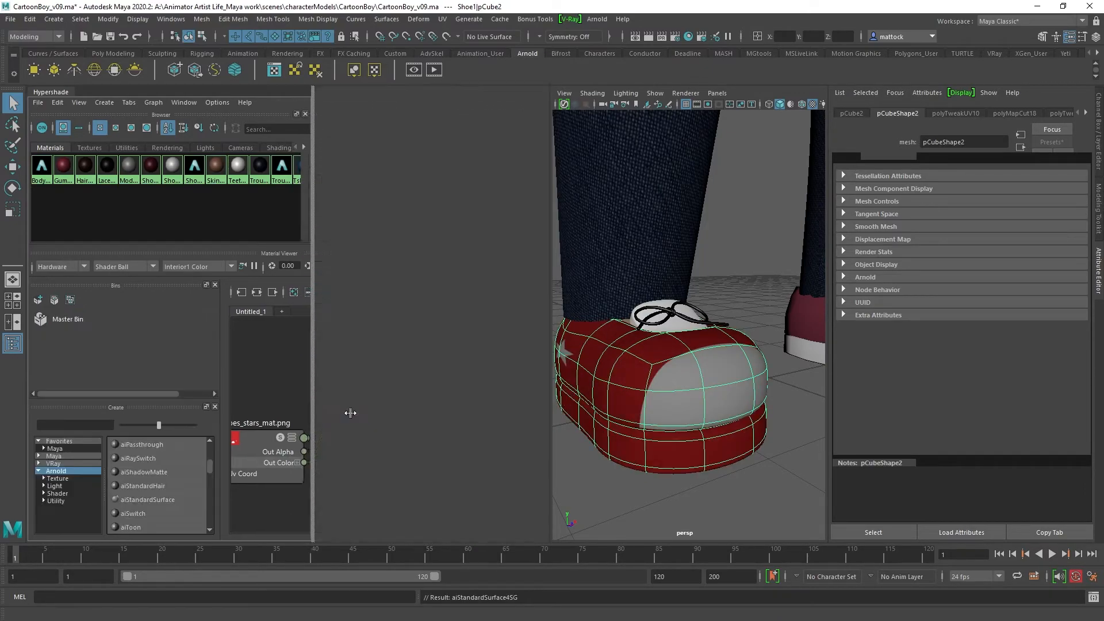
Step: Examine the star and toe cap texture placement on the front shoe from several angles
{"action": "left_click", "coordinate": [691, 310]}
{"action": "left_click_drag", "start_coordinate": [691, 309], "coordinate": [587, 312], "text": "alt"}
{"action": "scroll", "coordinate": [588, 312], "scroll_direction": "up", "scroll_amount": 5}
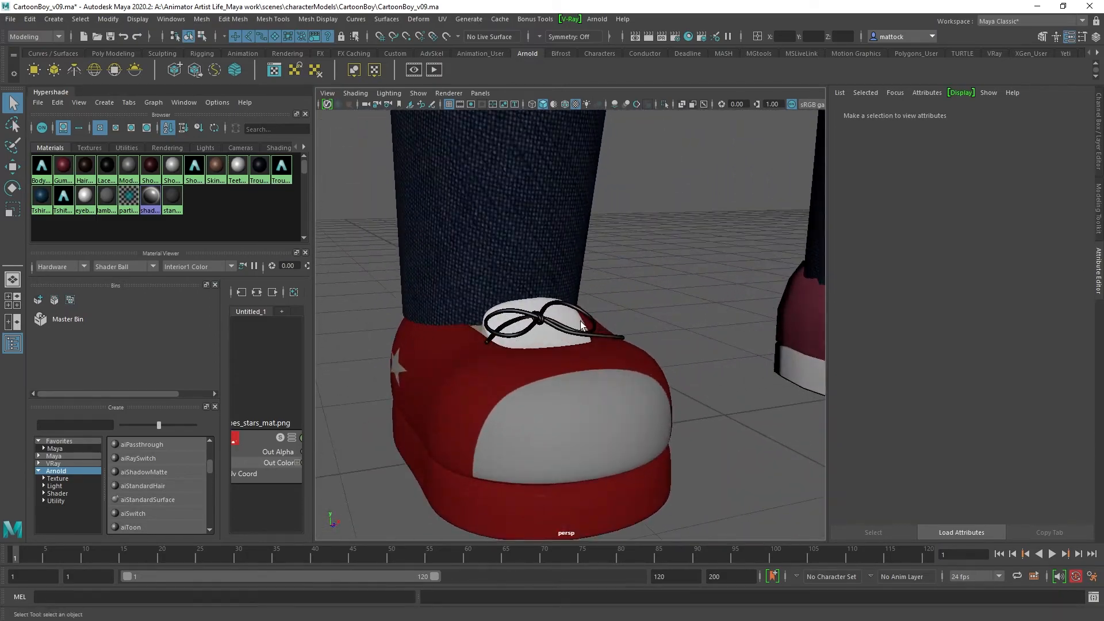
{"action": "left_click_drag", "start_coordinate": [584, 383], "coordinate": [608, 367], "text": "alt"}
{"action": "scroll", "coordinate": [596, 377], "scroll_direction": "down", "scroll_amount": 3}
{"action": "middle_click_drag", "start_coordinate": [621, 352], "coordinate": [576, 373], "text": "alt"}
{"action": "right_click_drag", "start_coordinate": [481, 344], "coordinate": [579, 361], "text": "alt"}
{"action": "left_click_drag", "start_coordinate": [578, 361], "coordinate": [510, 348], "text": "alt"}
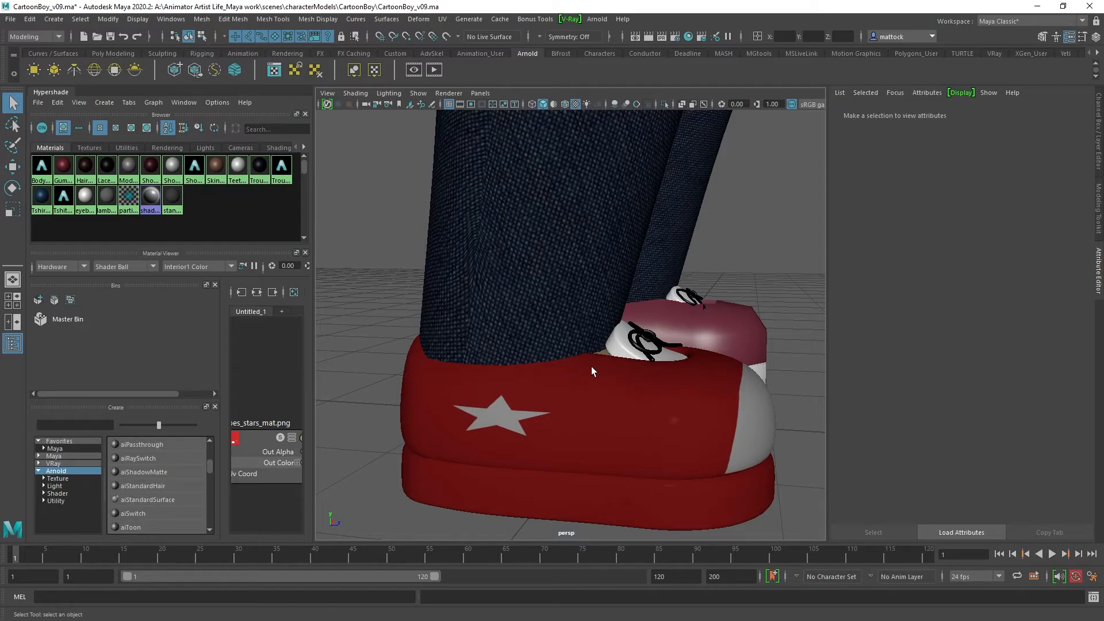
{"action": "right_click_drag", "start_coordinate": [580, 372], "coordinate": [551, 358], "text": "alt"}
{"action": "left_click_drag", "start_coordinate": [550, 358], "coordinate": [486, 373], "text": "alt"}
{"action": "right_click_drag", "start_coordinate": [391, 340], "coordinate": [434, 336], "text": "alt"}
{"action": "middle_click_drag", "start_coordinate": [435, 336], "coordinate": [564, 332], "text": "alt"}
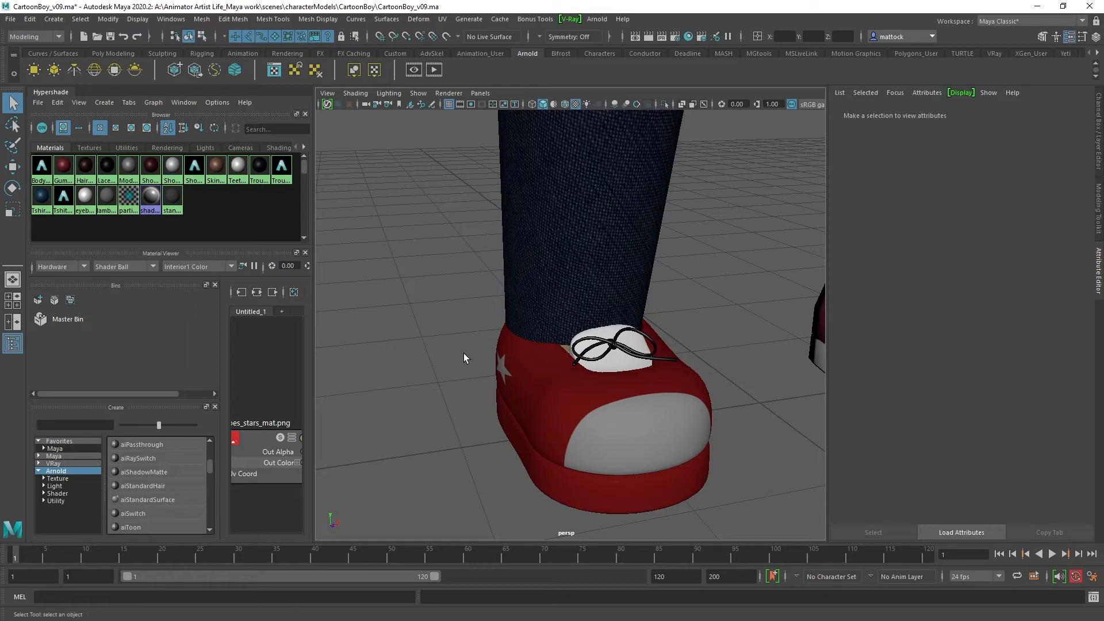
Step: Widen the Hypershade to show the shoe material network and save the scene
{"action": "left_click_drag", "start_coordinate": [315, 396], "coordinate": [428, 396]}
{"action": "left_click_drag", "start_coordinate": [694, 330], "coordinate": [613, 315], "text": "alt"}
{"action": "key", "text": "ctrl+s"}
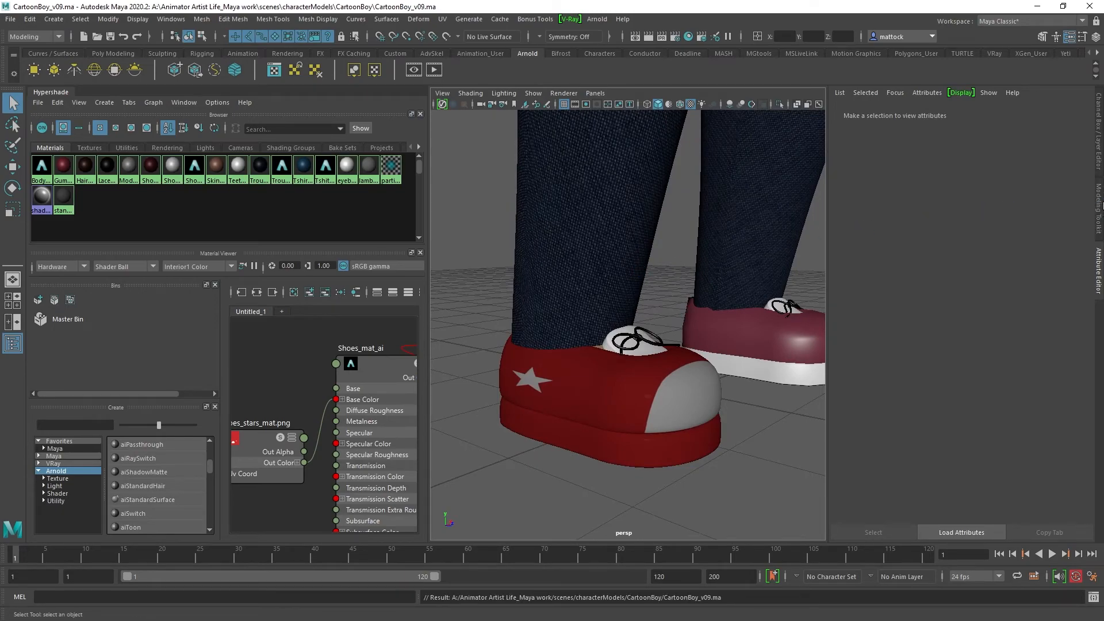
Step: Render the shoes with Arnold in the viewport and check the front shoe's texture up close
{"action": "left_click_drag", "start_coordinate": [1103, 488], "coordinate": [905, 146]}
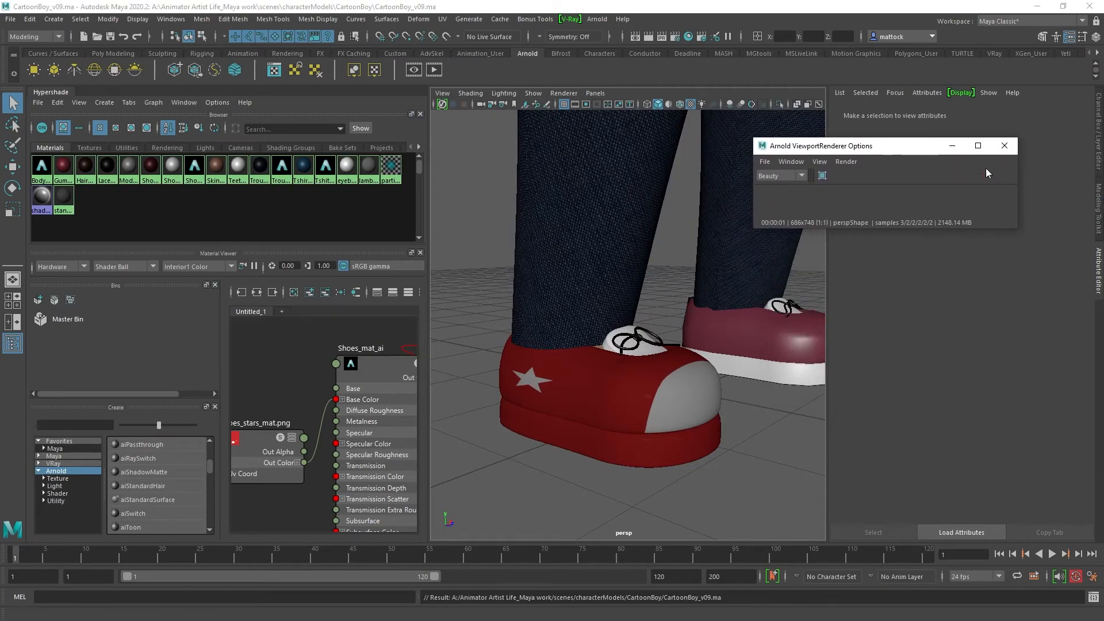
{"action": "left_click", "coordinate": [989, 175]}
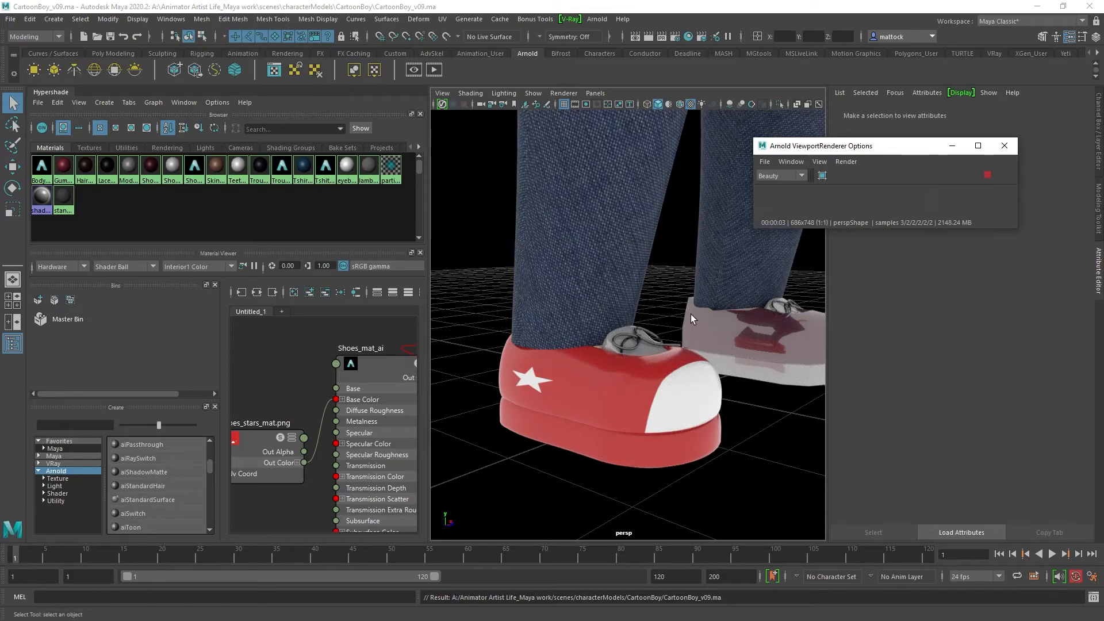
{"action": "right_click_drag", "start_coordinate": [682, 313], "coordinate": [632, 317], "text": "alt"}
{"action": "left_click_drag", "start_coordinate": [633, 318], "coordinate": [585, 321], "text": "alt"}
{"action": "right_click_drag", "start_coordinate": [585, 325], "coordinate": [636, 320], "text": "alt"}
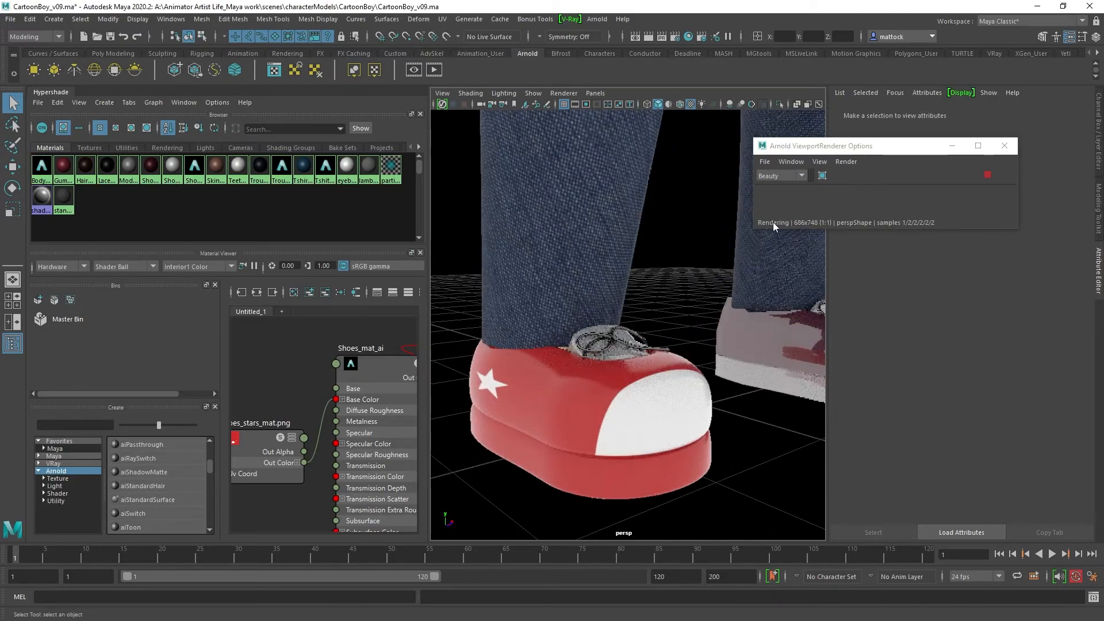
Step: Set the specular weight of Shoes_mat_ai to 0.5
{"action": "left_click", "coordinate": [349, 372]}
{"action": "left_click_drag", "start_coordinate": [905, 150], "coordinate": [1103, 247]}
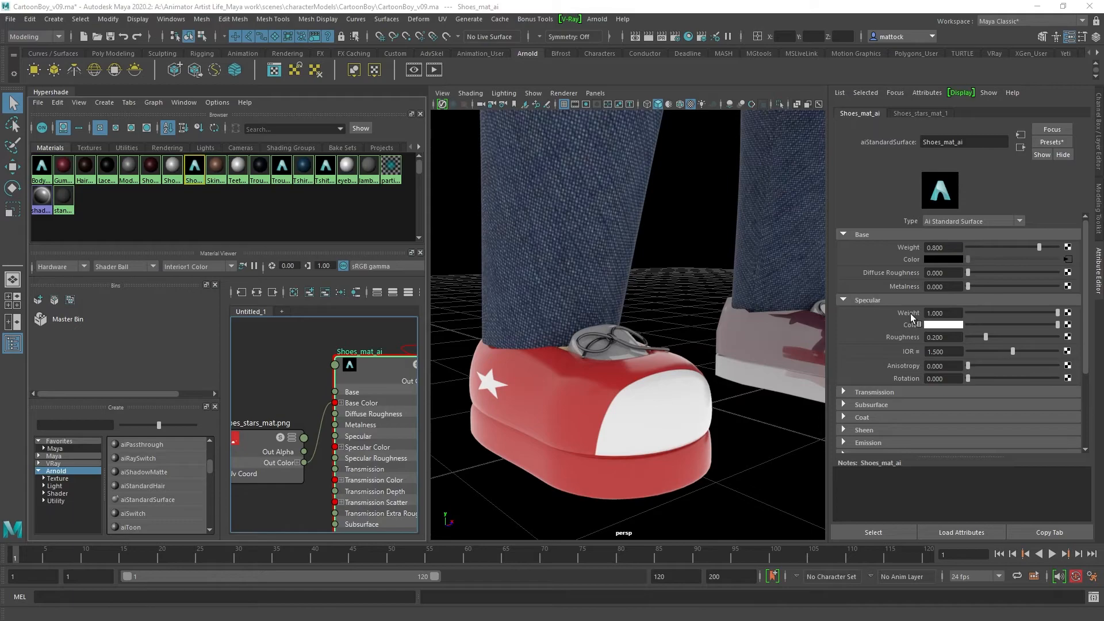
{"action": "left_click_drag", "start_coordinate": [952, 314], "coordinate": [915, 317]}
{"action": "type", "text": "0.5"}
{"action": "key", "text": "Return"}
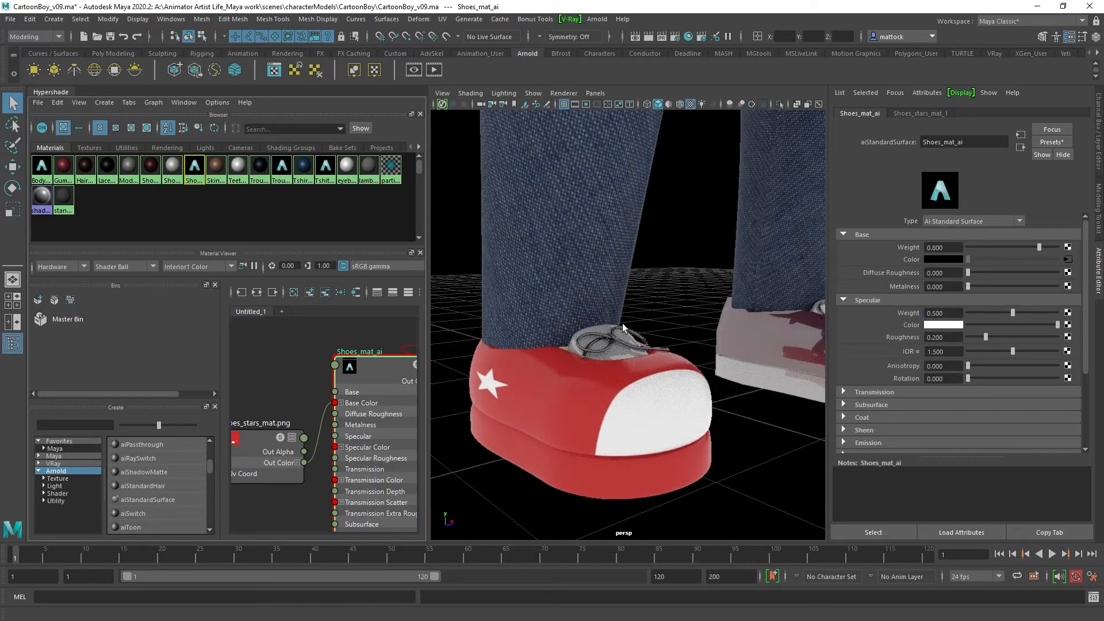
Step: Show the other shoe in smooth mesh preview and assign Shoes_mat_ai to it
{"action": "left_click_drag", "start_coordinate": [681, 316], "coordinate": [674, 340], "text": "alt"}
{"action": "left_click", "coordinate": [684, 346]}
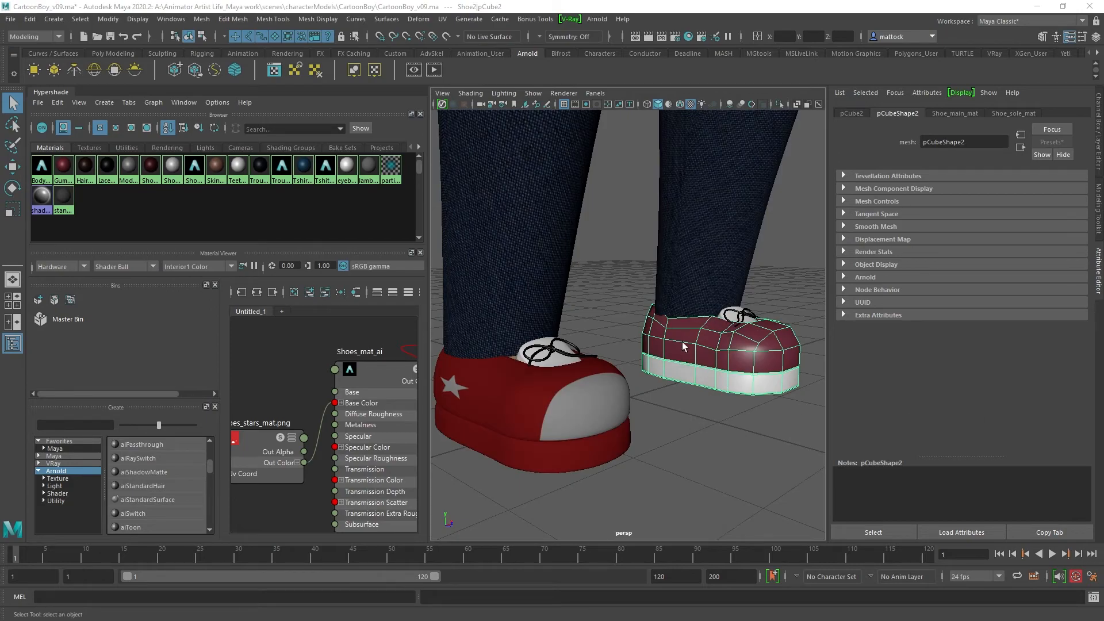
{"action": "key", "text": "3"}
{"action": "scroll", "coordinate": [317, 364], "scroll_direction": "down", "scroll_amount": 1}
{"action": "middle_click_drag", "start_coordinate": [315, 357], "coordinate": [277, 362], "text": "alt"}
{"action": "right_click_drag", "start_coordinate": [313, 374], "coordinate": [312, 344]}
Step: Examine the star texture on both shoes from the front, sides and above
{"action": "left_click", "coordinate": [761, 303]}
{"action": "left_click_drag", "start_coordinate": [704, 326], "coordinate": [610, 315], "text": "alt"}
{"action": "right_click_drag", "start_coordinate": [734, 300], "coordinate": [571, 301], "text": "alt"}
{"action": "left_click_drag", "start_coordinate": [572, 301], "coordinate": [457, 295], "text": "alt"}
{"action": "right_click_drag", "start_coordinate": [458, 295], "coordinate": [691, 339], "text": "alt"}
{"action": "left_click_drag", "start_coordinate": [691, 339], "coordinate": [643, 355], "text": "alt"}
{"action": "right_click_drag", "start_coordinate": [642, 355], "coordinate": [672, 351], "text": "alt"}
{"action": "middle_click_drag", "start_coordinate": [673, 351], "coordinate": [604, 252], "text": "alt"}
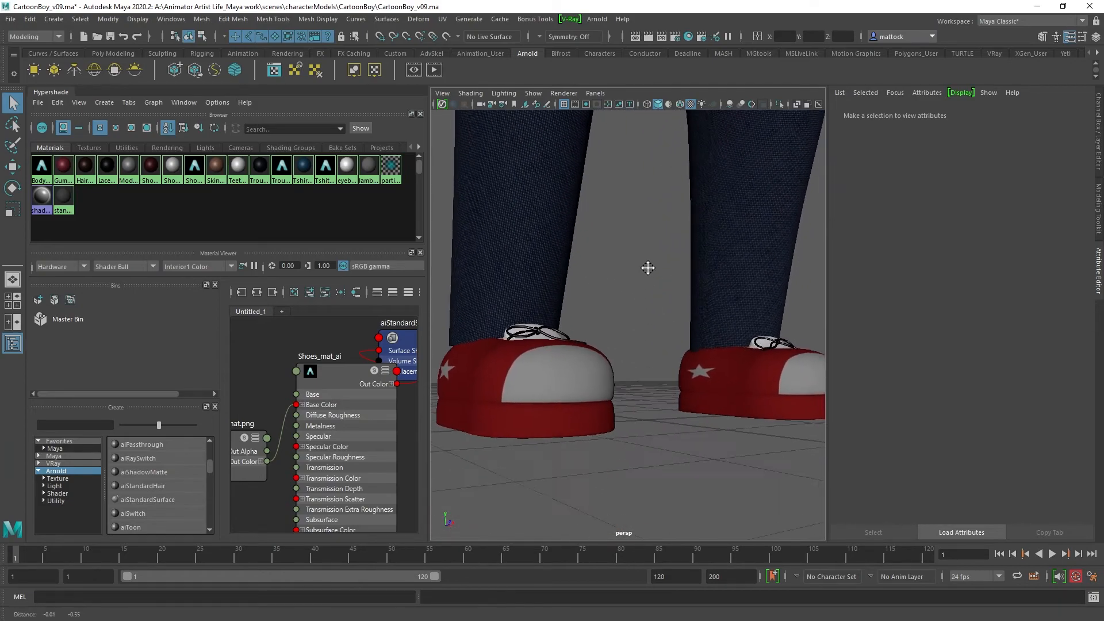
{"action": "left_click_drag", "start_coordinate": [648, 271], "coordinate": [753, 325], "text": "alt"}
{"action": "middle_click_drag", "start_coordinate": [696, 340], "coordinate": [673, 310], "text": "alt"}
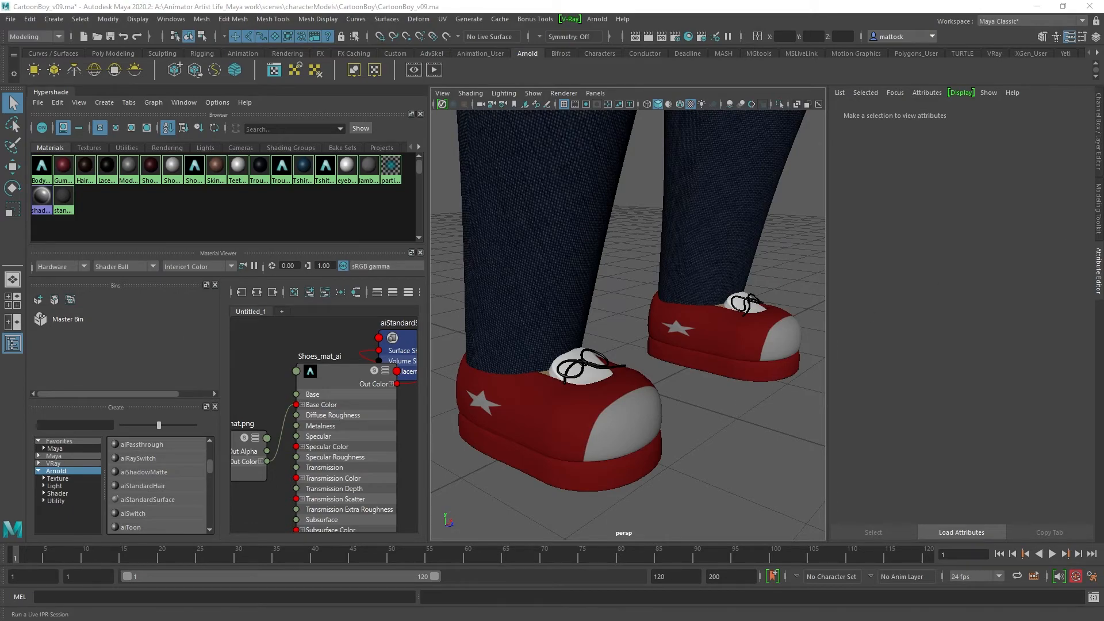
Step: Inspect both shoes in the Arnold viewport render from each side
{"action": "right_click_drag", "start_coordinate": [697, 337], "coordinate": [612, 328], "text": "alt"}
{"action": "left_click_drag", "start_coordinate": [612, 328], "coordinate": [440, 345], "text": "alt"}
{"action": "right_click_drag", "start_coordinate": [562, 343], "coordinate": [749, 368], "text": "alt"}
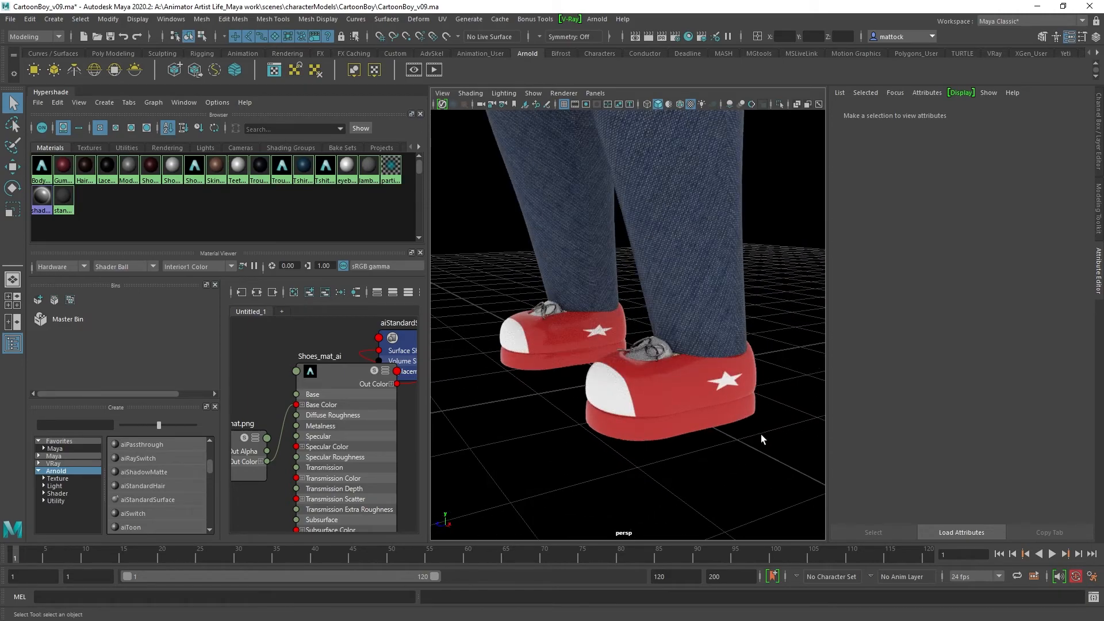
{"action": "left_click_drag", "start_coordinate": [623, 451], "coordinate": [786, 456], "text": "alt"}
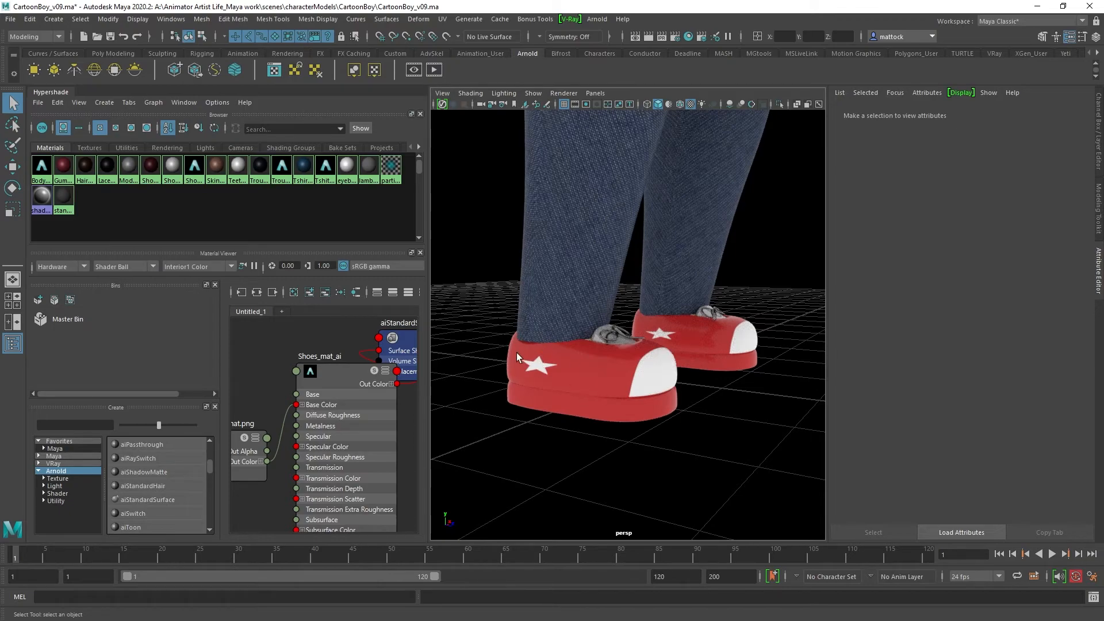
{"action": "left_click_drag", "start_coordinate": [580, 426], "coordinate": [646, 353], "text": "alt"}
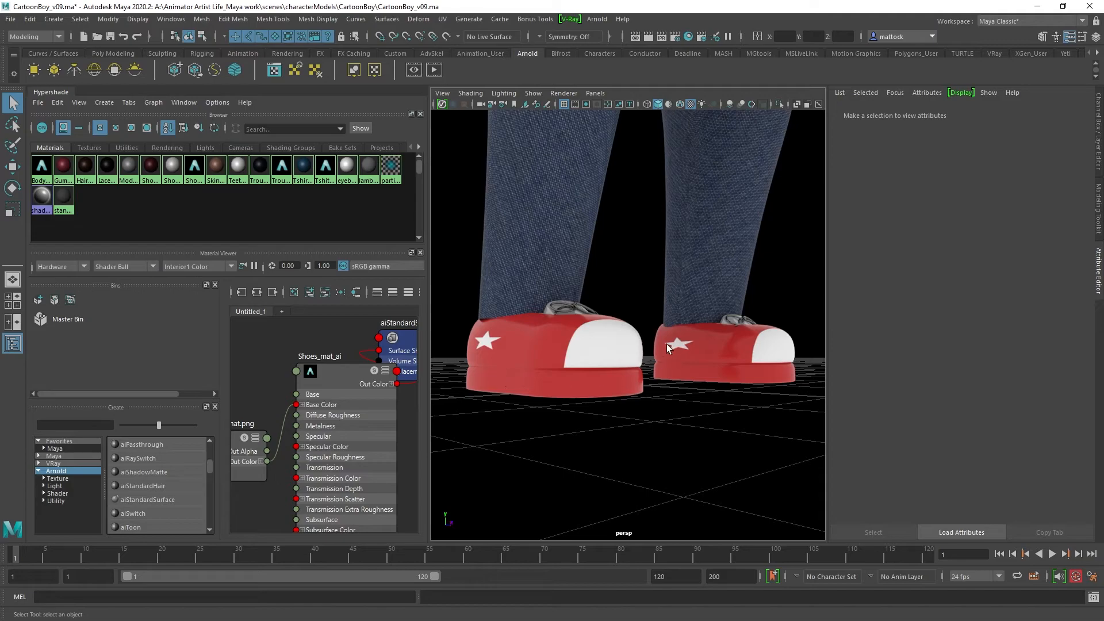
{"action": "left_click_drag", "start_coordinate": [598, 431], "coordinate": [641, 365], "text": "alt"}
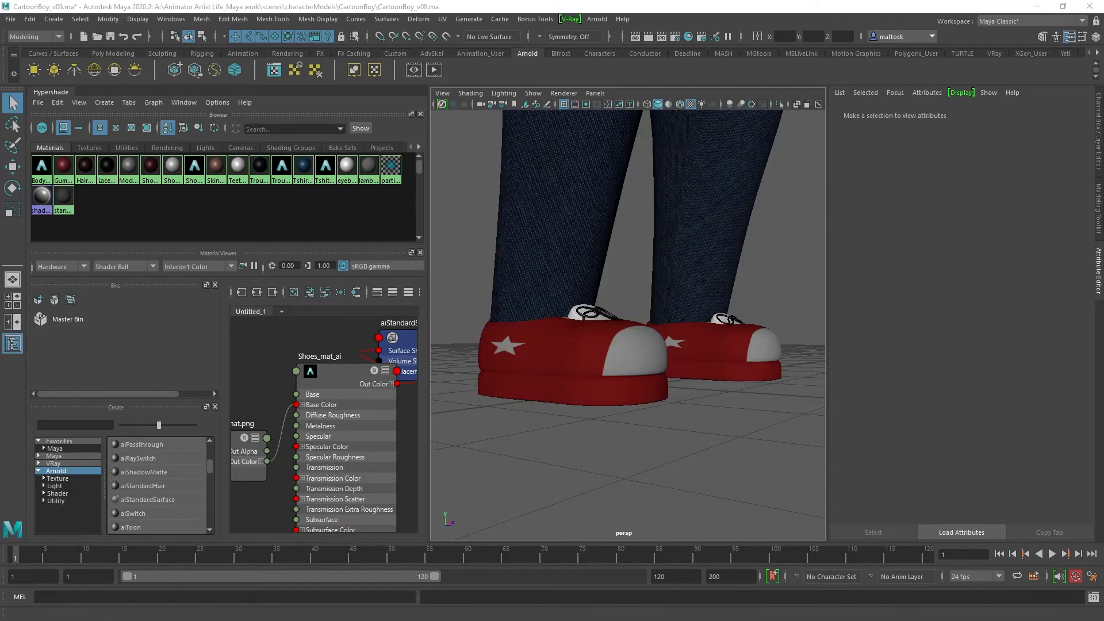
Step: Save the scene and widen the Hypershade to show the whole shoe material network
{"action": "mouse_move", "coordinate": [619, 391]}
{"action": "left_mouse_down", "text": "alt"}
{"action": "mouse_move", "coordinate": [609, 394]}
{"action": "mouse_move", "coordinate": [633, 415]}
{"action": "left_mouse_up", "text": "alt"}
{"action": "key", "text": "ctrl+s"}
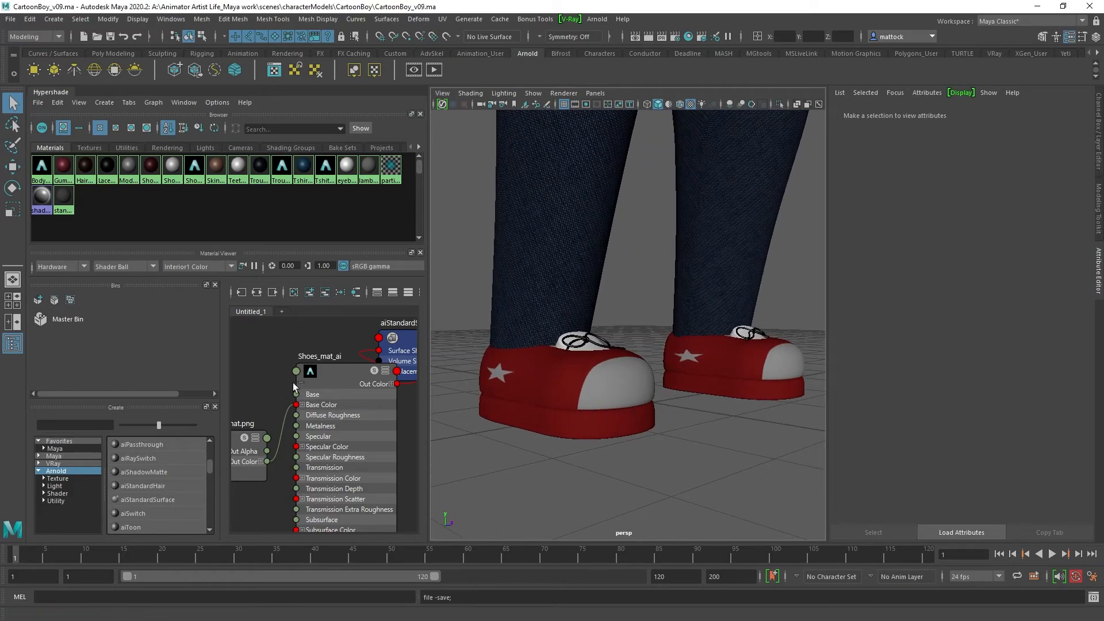
{"action": "scroll", "coordinate": [314, 387], "scroll_direction": "down", "scroll_amount": 3}
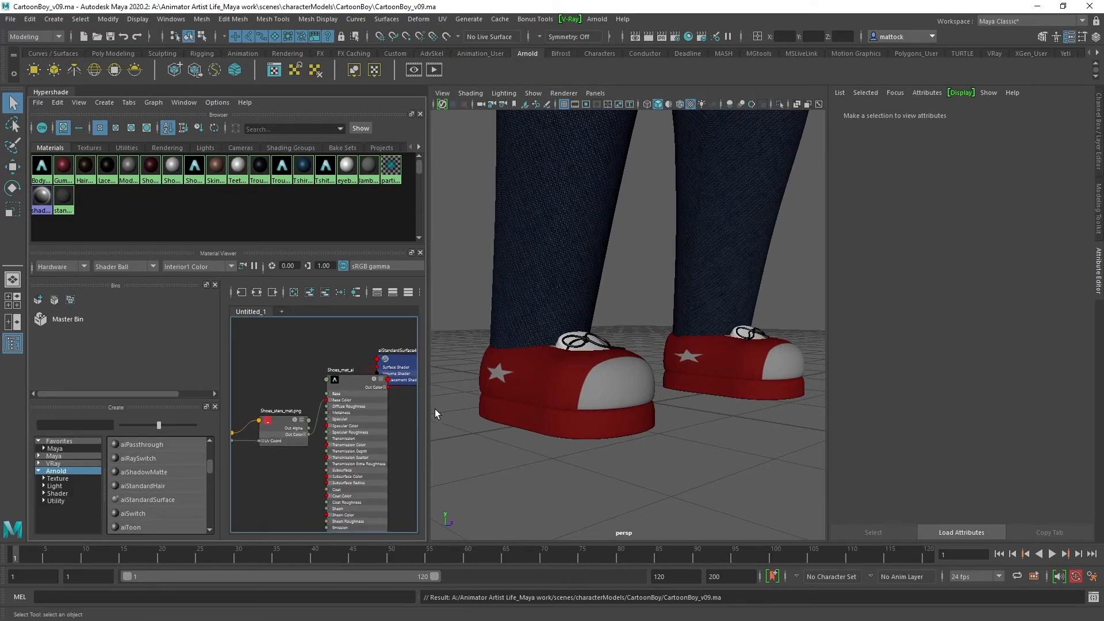
{"action": "left_click_drag", "start_coordinate": [431, 408], "coordinate": [611, 422]}
{"action": "scroll", "coordinate": [493, 425], "scroll_direction": "down", "scroll_amount": 3}
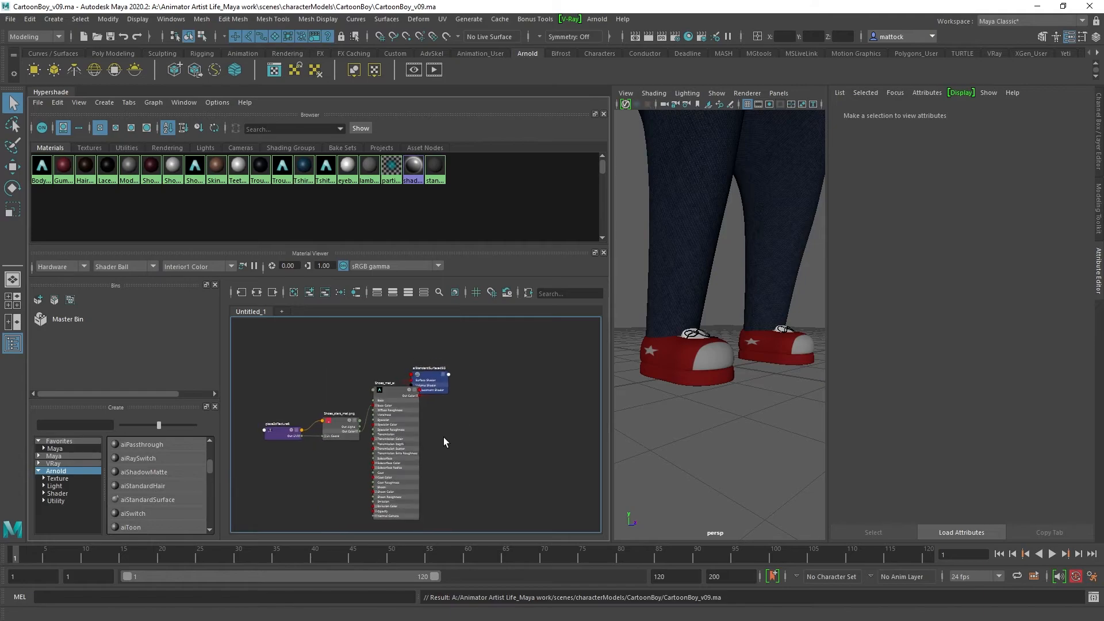
Step: Create another aiStandardSurface material beside the shoe network and name it Shoes_sole_mat_ai
{"action": "middle_click_drag", "start_coordinate": [443, 436], "coordinate": [437, 357], "text": "alt"}
{"action": "middle_click_drag", "start_coordinate": [249, 356], "coordinate": [302, 410], "text": "alt"}
{"action": "left_click", "coordinate": [360, 397]}
{"action": "right_click_drag", "start_coordinate": [302, 409], "coordinate": [332, 412], "text": "alt"}
{"action": "middle_click_drag", "start_coordinate": [333, 410], "coordinate": [451, 399], "text": "alt"}
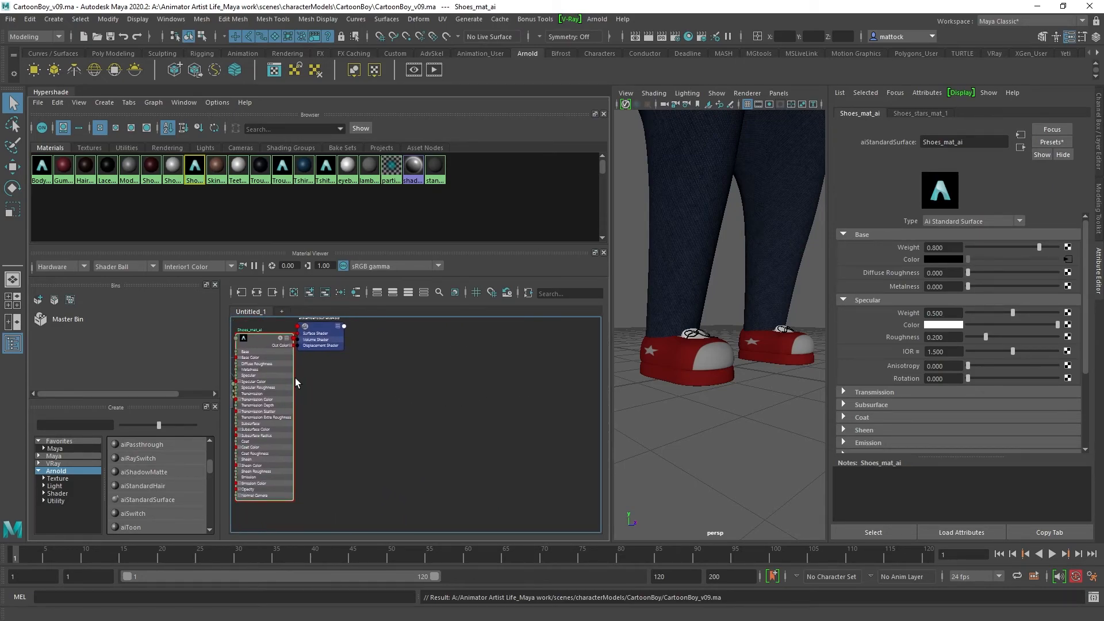
{"action": "scroll", "coordinate": [388, 394], "scroll_direction": "up", "scroll_amount": 2}
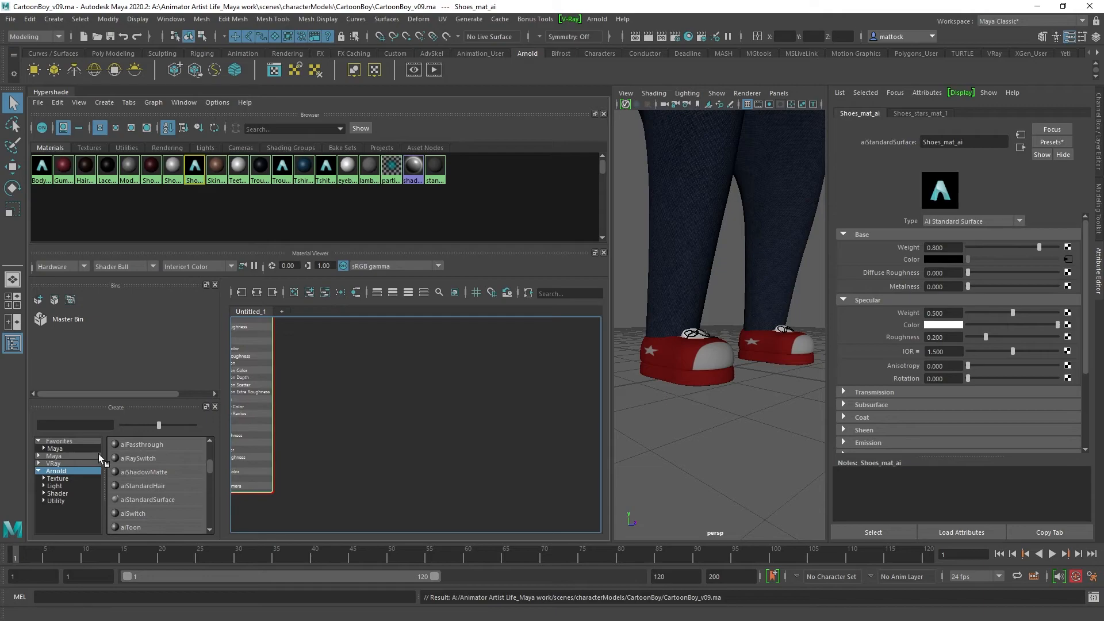
{"action": "left_click", "coordinate": [147, 500]}
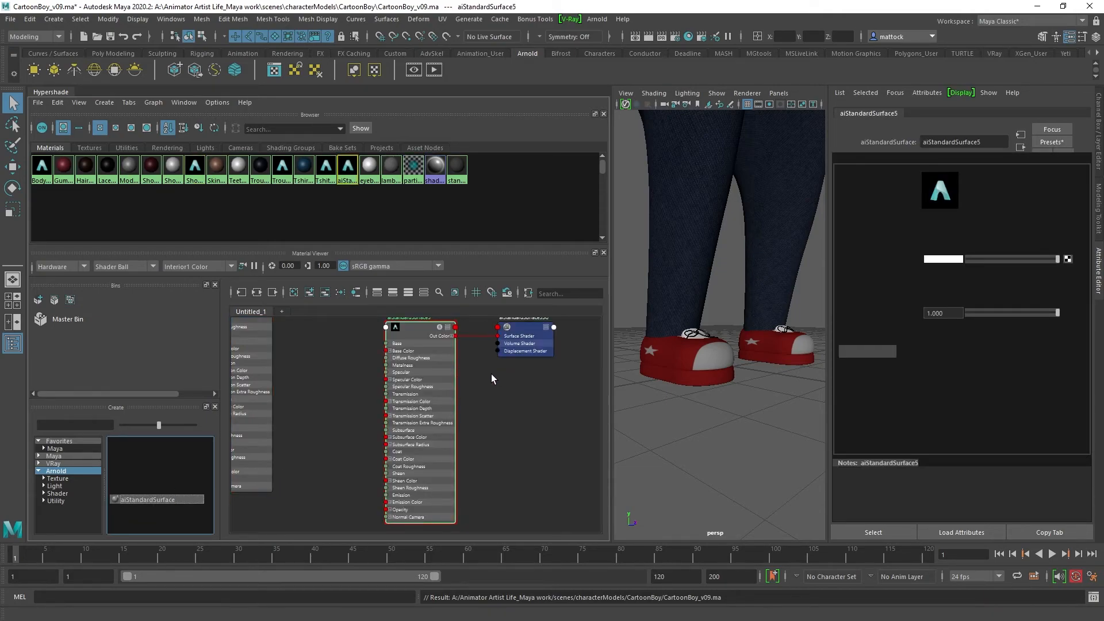
{"action": "double_click", "coordinate": [377, 369]}
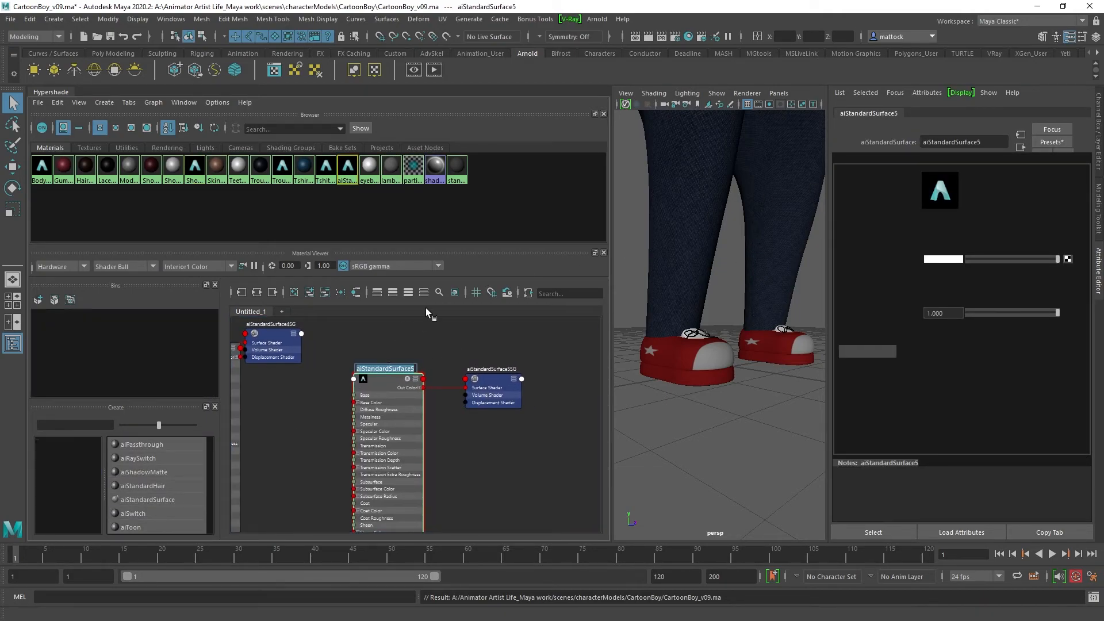
{"action": "type", "text": "Shoes sole mat ai"}
{"action": "key", "text": "Return"}
{"action": "left_click_drag", "start_coordinate": [370, 377], "coordinate": [370, 377]}
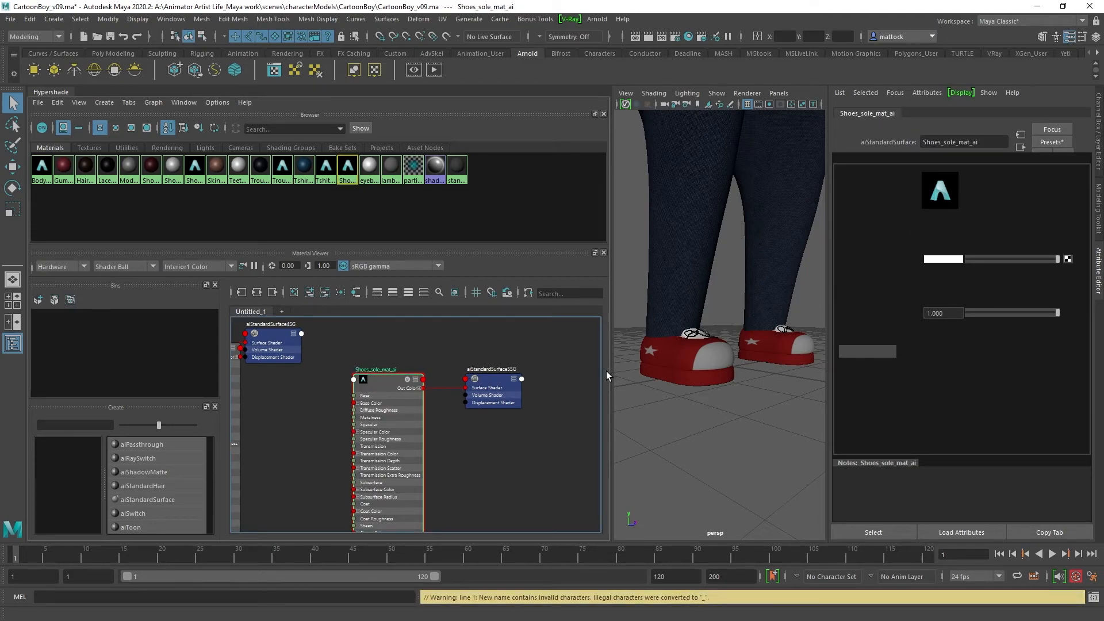
Step: Narrow the Hypershade to enlarge the perspective view and frame the Shoes_sole_mat_ai node in the graph
{"action": "left_click_drag", "start_coordinate": [606, 375], "coordinate": [555, 373]}
{"action": "right_click_drag", "start_coordinate": [401, 353], "coordinate": [439, 352], "text": "alt"}
{"action": "middle_click_drag", "start_coordinate": [440, 353], "coordinate": [424, 340], "text": "alt"}
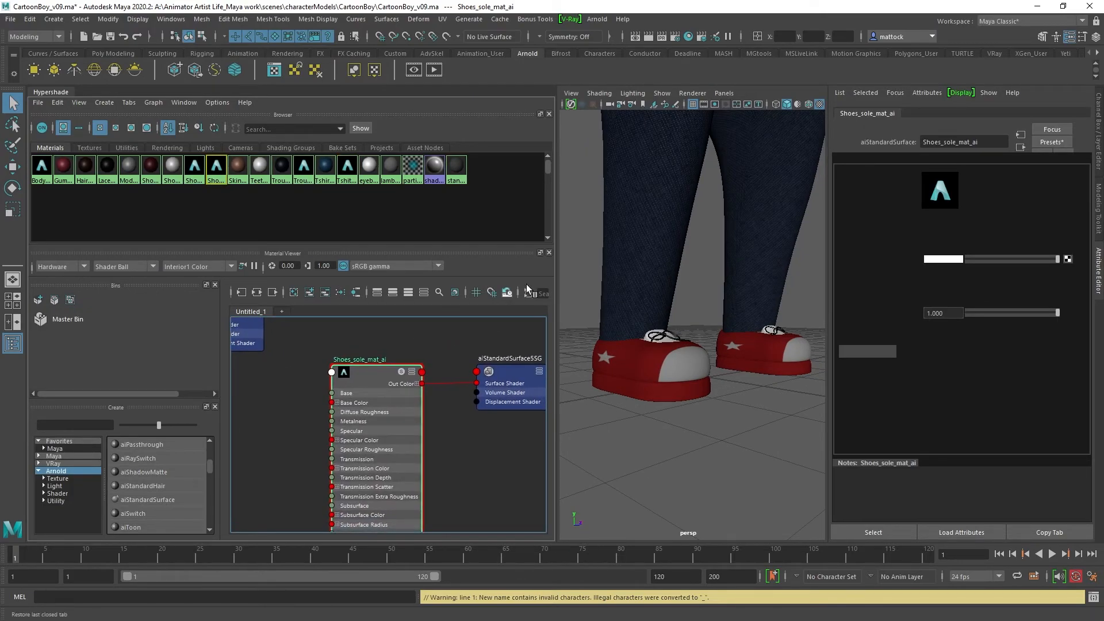
Step: Adjust the base color of Shoes_sole_mat_ai, narrow the Hypershade to enlarge the perspective view, and save the scene
{"action": "left_click", "coordinate": [942, 260]}
{"action": "left_click_drag", "start_coordinate": [1017, 282], "coordinate": [1007, 282]}
{"action": "mouse_move", "coordinate": [696, 348]}
{"action": "left_mouse_down", "text": "alt"}
{"action": "mouse_move", "coordinate": [711, 349]}
{"action": "mouse_move", "coordinate": [679, 351]}
{"action": "left_mouse_up", "text": "alt"}
{"action": "left_click_drag", "start_coordinate": [556, 391], "coordinate": [432, 391]}
{"action": "left_click_drag", "start_coordinate": [652, 338], "coordinate": [612, 357], "text": "alt"}
{"action": "key", "text": "ctrl+s"}
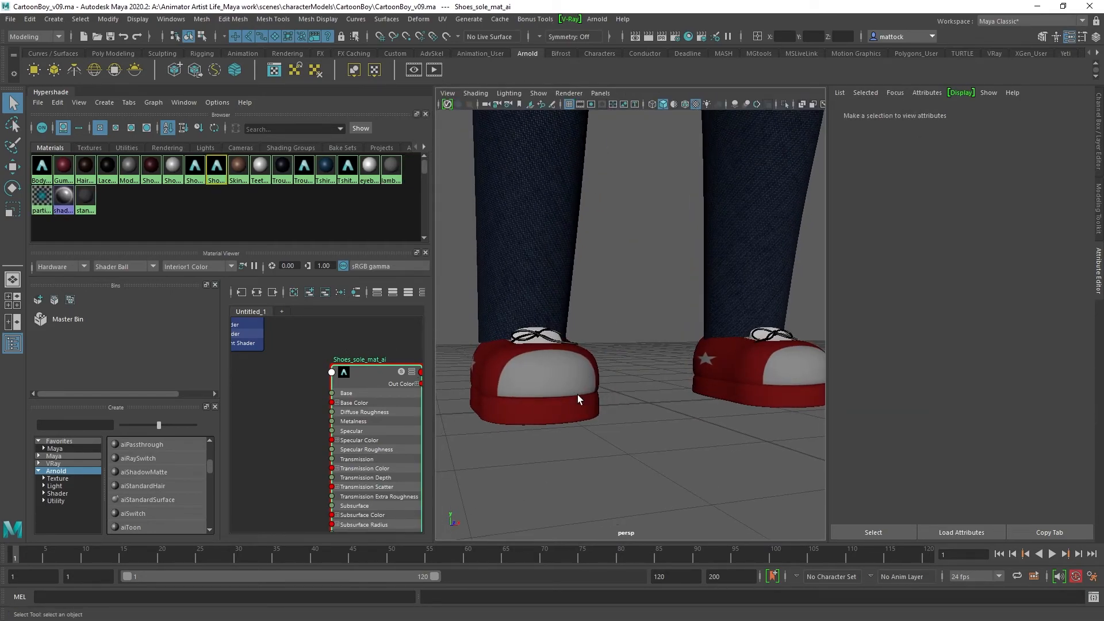
Step: Select both shoe meshes, turn off their smooth preview, and frame the shoe in the side view
{"action": "left_click", "coordinate": [578, 395]}
{"action": "left_click", "coordinate": [701, 339], "text": "shift"}
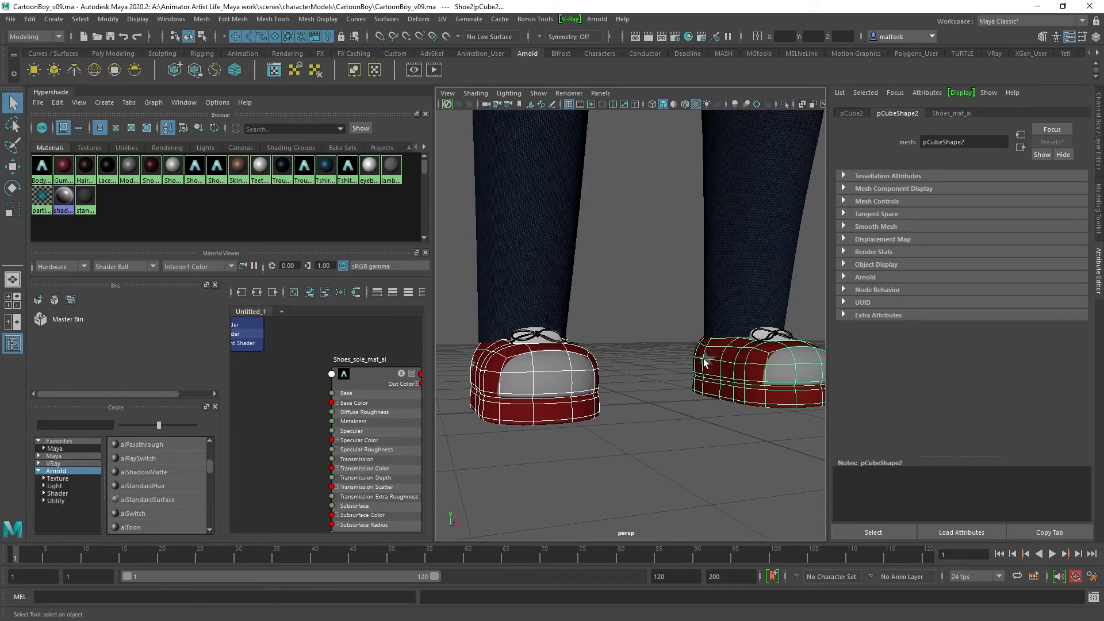
{"action": "key", "text": "1"}
{"action": "left_click_drag", "start_coordinate": [566, 386], "coordinate": [528, 372], "text": "alt"}
{"action": "key", "text": "space"}
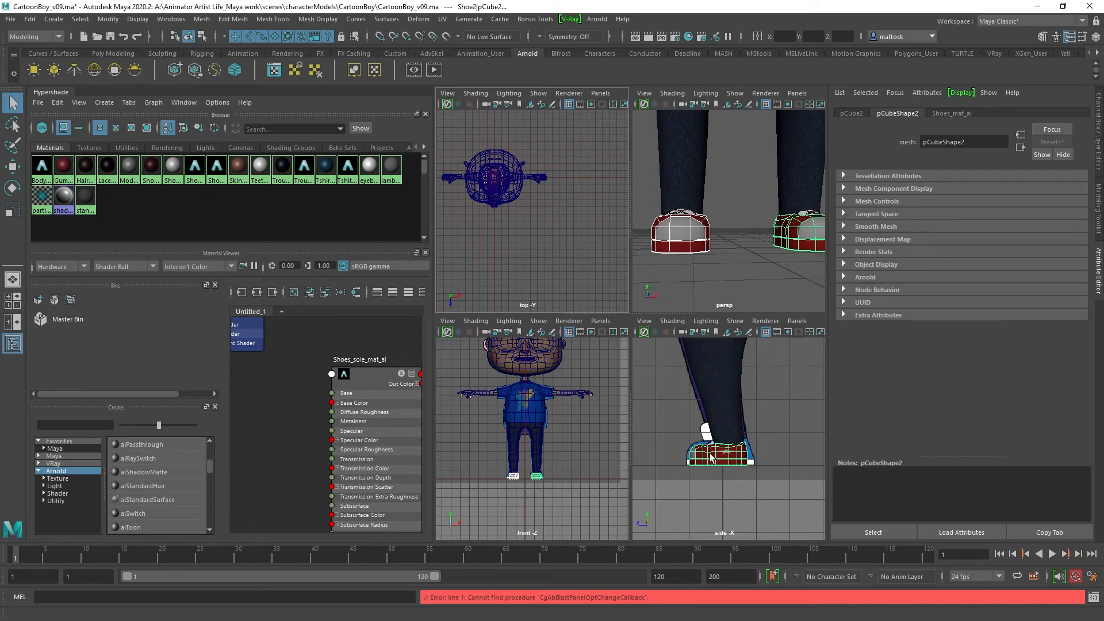
{"action": "key", "text": "space"}
{"action": "scroll", "coordinate": [646, 417], "scroll_direction": "up", "scroll_amount": 5}
{"action": "middle_click_drag", "start_coordinate": [602, 423], "coordinate": [660, 372], "text": "alt"}
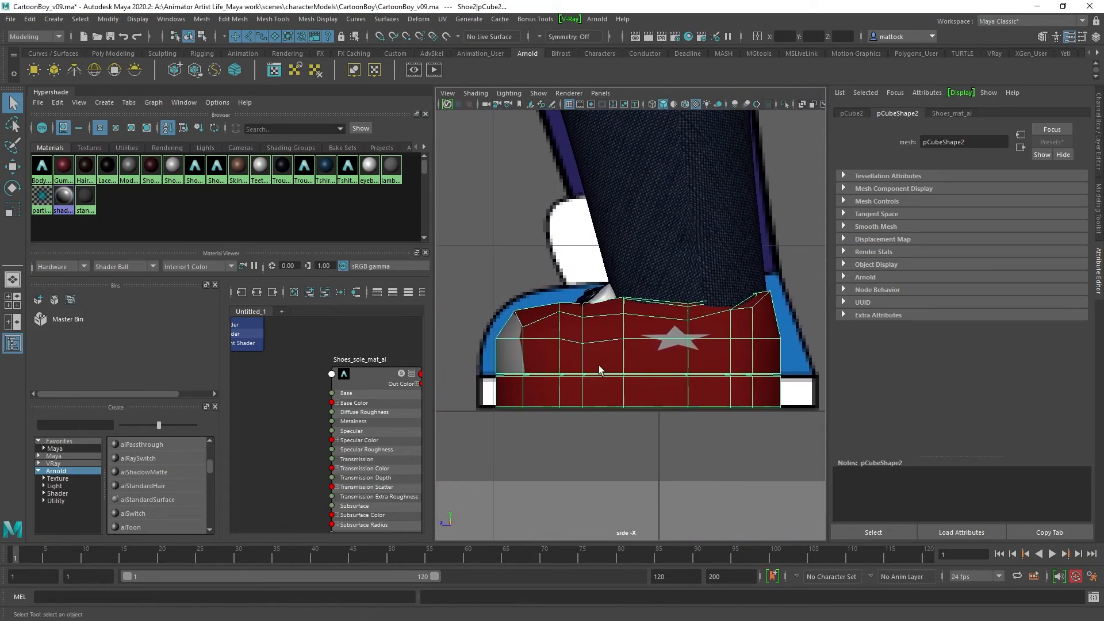
Step: Select the sole faces of Shoe2 in the side view and assign Shoes_sole_mat_ai to them
{"action": "right_click_drag", "start_coordinate": [640, 395], "coordinate": [637, 408]}
{"action": "left_click_drag", "start_coordinate": [482, 377], "coordinate": [781, 416]}
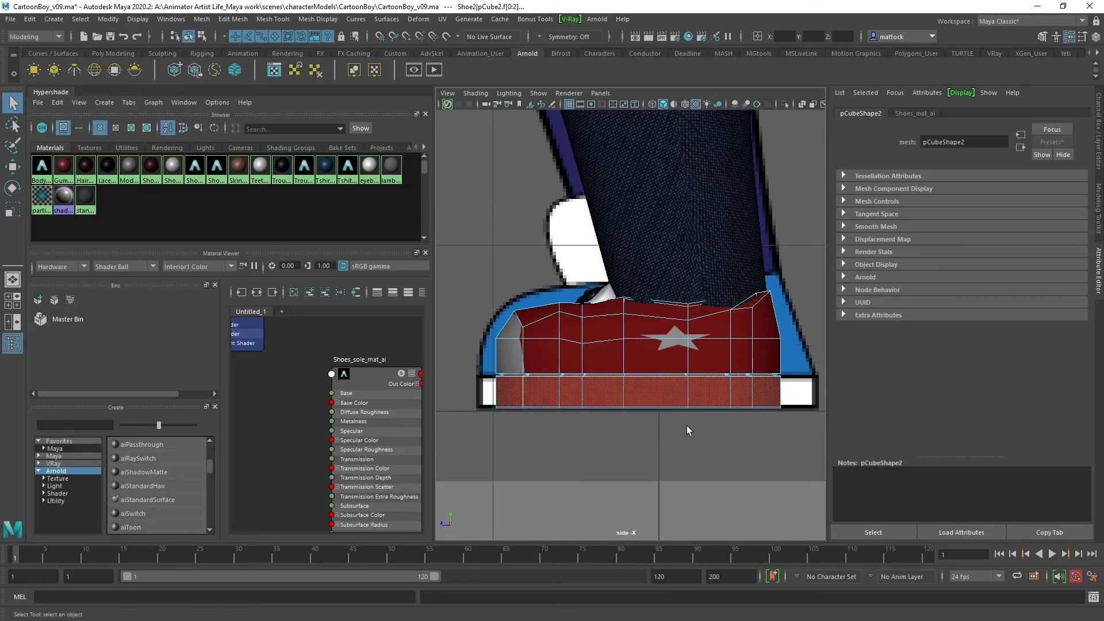
{"action": "right_click_drag", "start_coordinate": [344, 376], "coordinate": [420, 378]}
{"action": "left_click", "coordinate": [624, 438]}
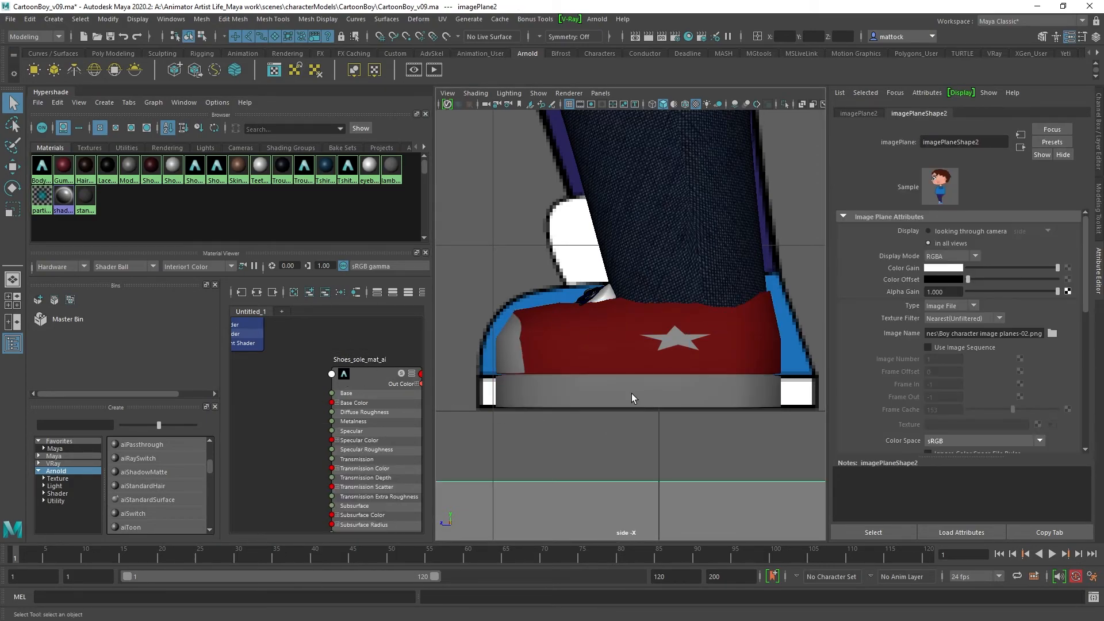
Step: Switch to the front view framed on the other shoe and limit the displayed object types to polygons
{"action": "key", "text": "space"}
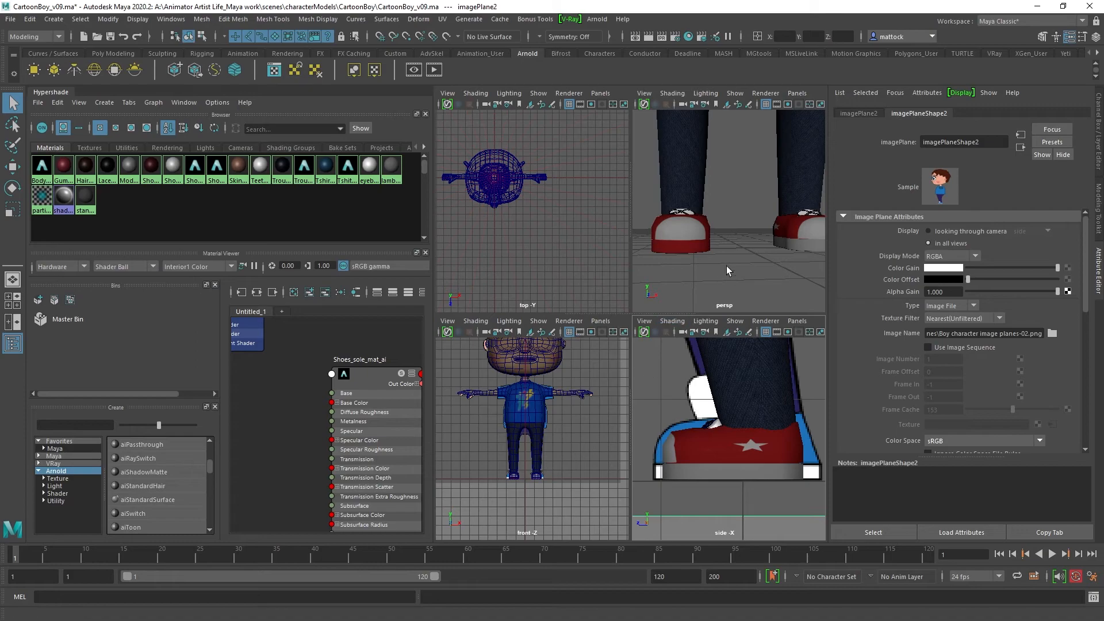
{"action": "key", "text": "space"}
{"action": "scroll", "coordinate": [571, 365], "scroll_direction": "up", "scroll_amount": 5}
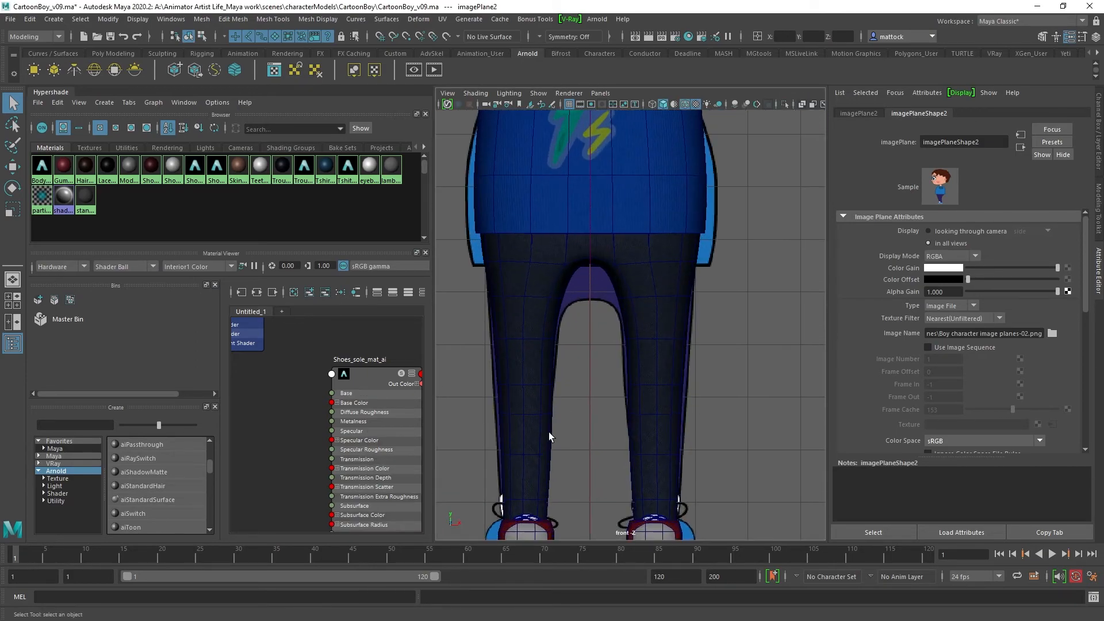
{"action": "scroll", "coordinate": [551, 345], "scroll_direction": "up", "scroll_amount": 5}
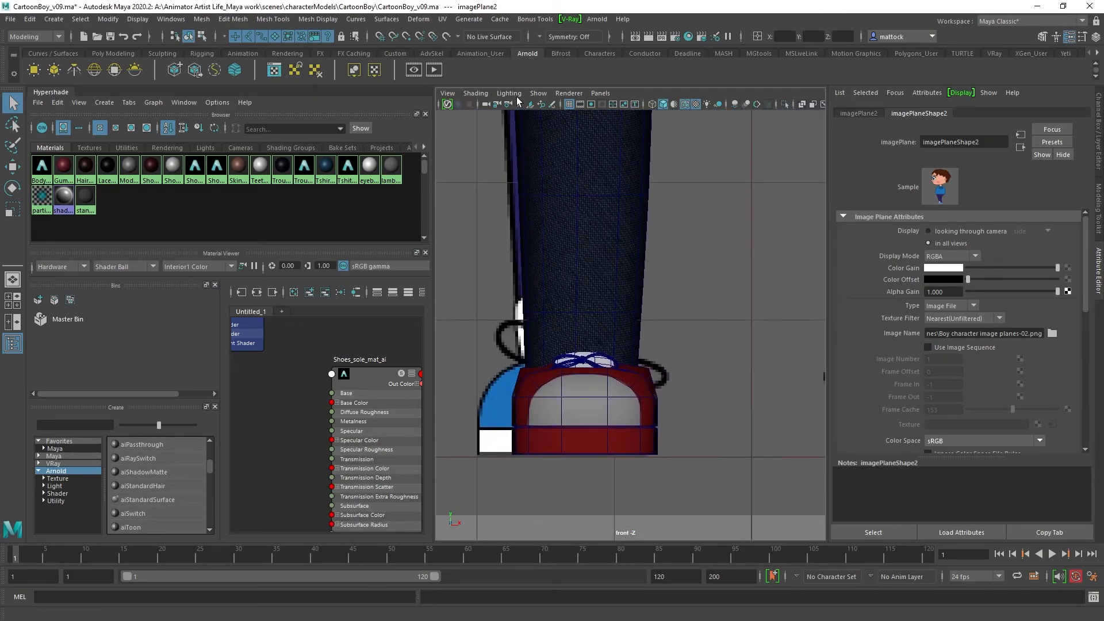
{"action": "left_click", "coordinate": [538, 93]}
{"action": "left_click", "coordinate": [555, 131]}
{"action": "left_click", "coordinate": [534, 93]}
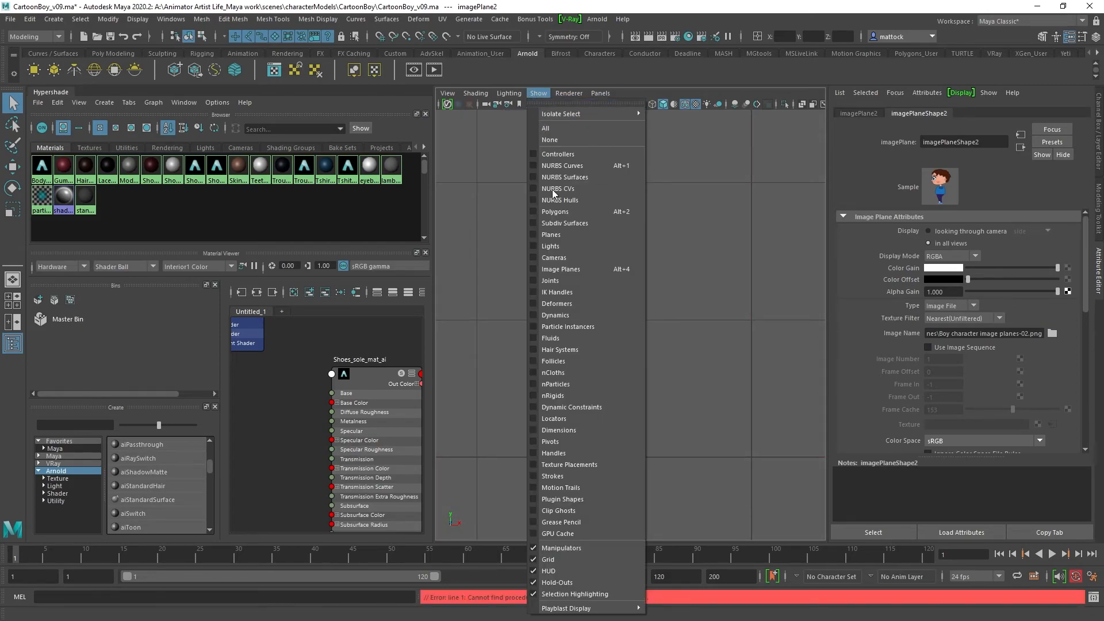
{"action": "left_click", "coordinate": [555, 212]}
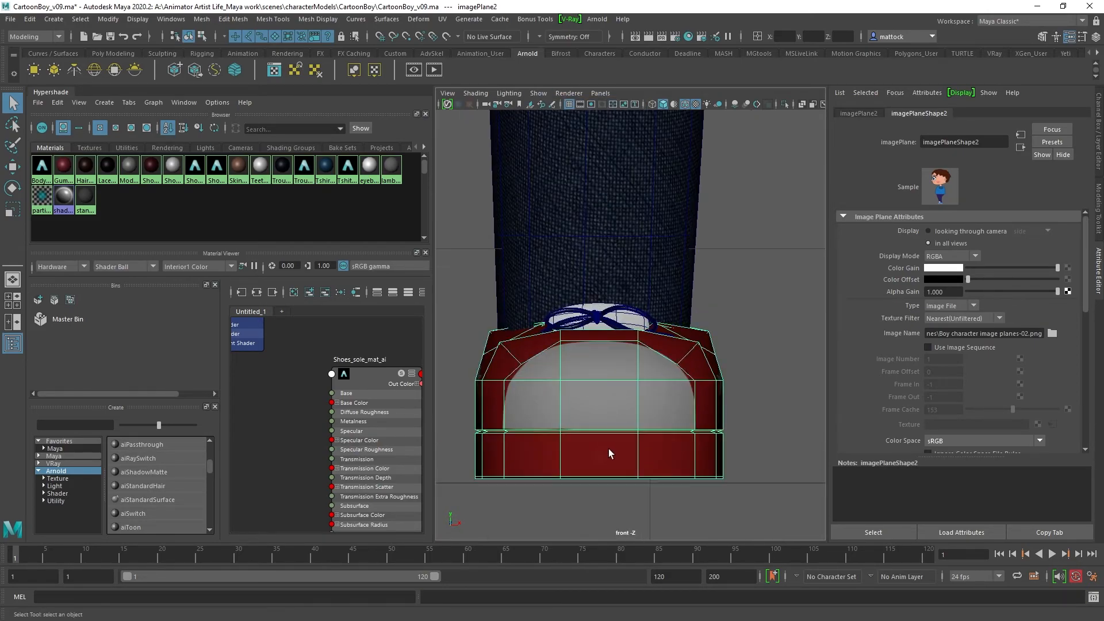
Step: Select the sole faces of Shoe1 in the front view, assign Shoes_sole_mat_ai to them, and return to object mode
{"action": "left_click", "coordinate": [609, 448]}
{"action": "right_click", "coordinate": [615, 461]}
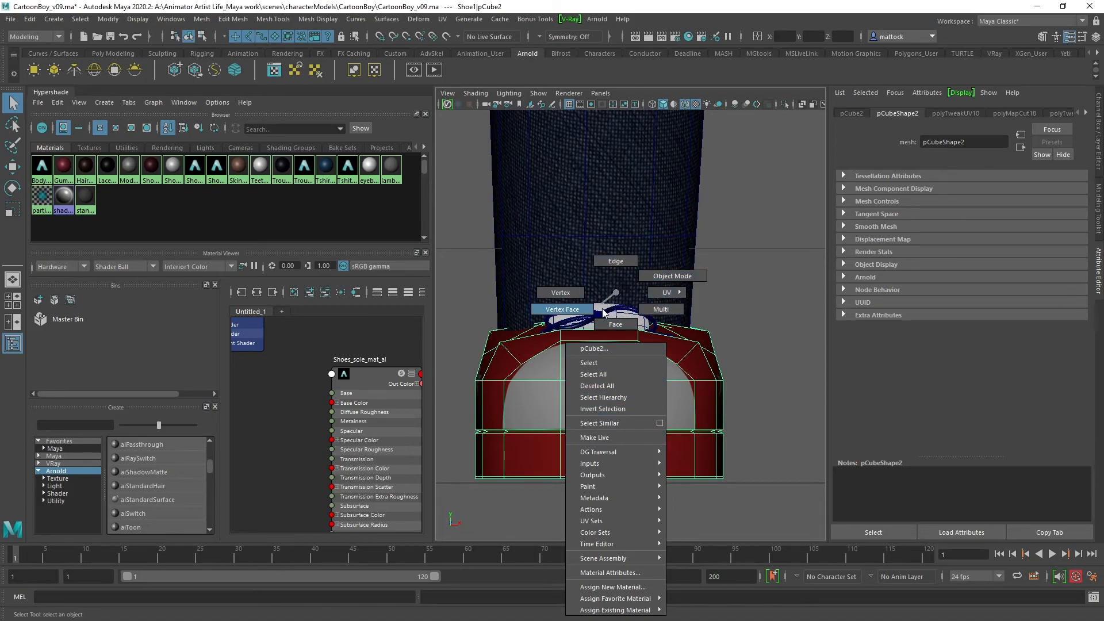
{"action": "left_click", "coordinate": [615, 324]}
{"action": "left_click_drag", "start_coordinate": [457, 433], "coordinate": [768, 505]}
{"action": "right_click_drag", "start_coordinate": [345, 373], "coordinate": [340, 342]}
{"action": "right_click_drag", "start_coordinate": [664, 394], "coordinate": [714, 278]}
{"action": "key", "text": "a"}
Step: Return to the perspective view and turn smooth preview back on for both shoes
{"action": "key", "text": "space"}
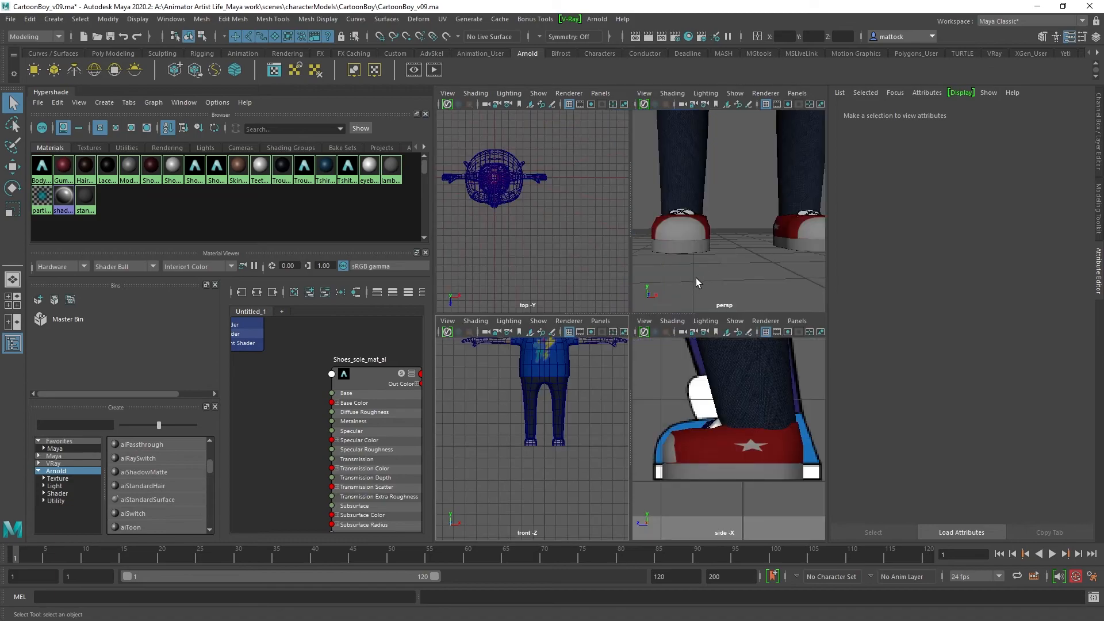
{"action": "key", "text": "space"}
{"action": "left_click_drag", "start_coordinate": [541, 329], "coordinate": [617, 344], "text": "alt"}
{"action": "scroll", "coordinate": [631, 326], "scroll_direction": "up", "scroll_amount": 5}
{"action": "left_click", "coordinate": [745, 345]}
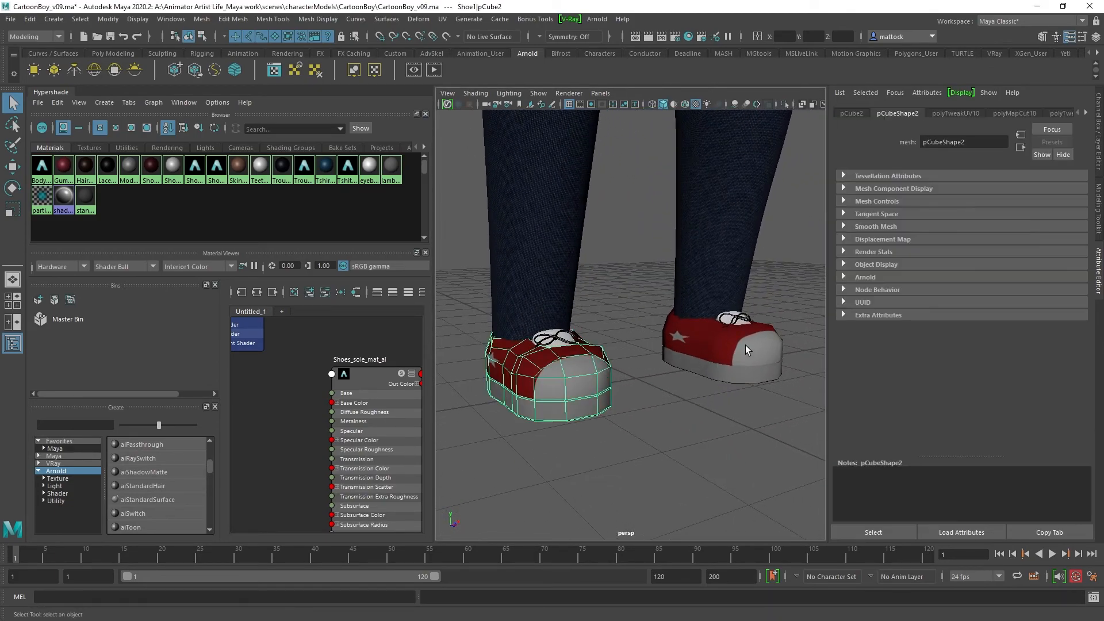
{"action": "key", "text": "3"}
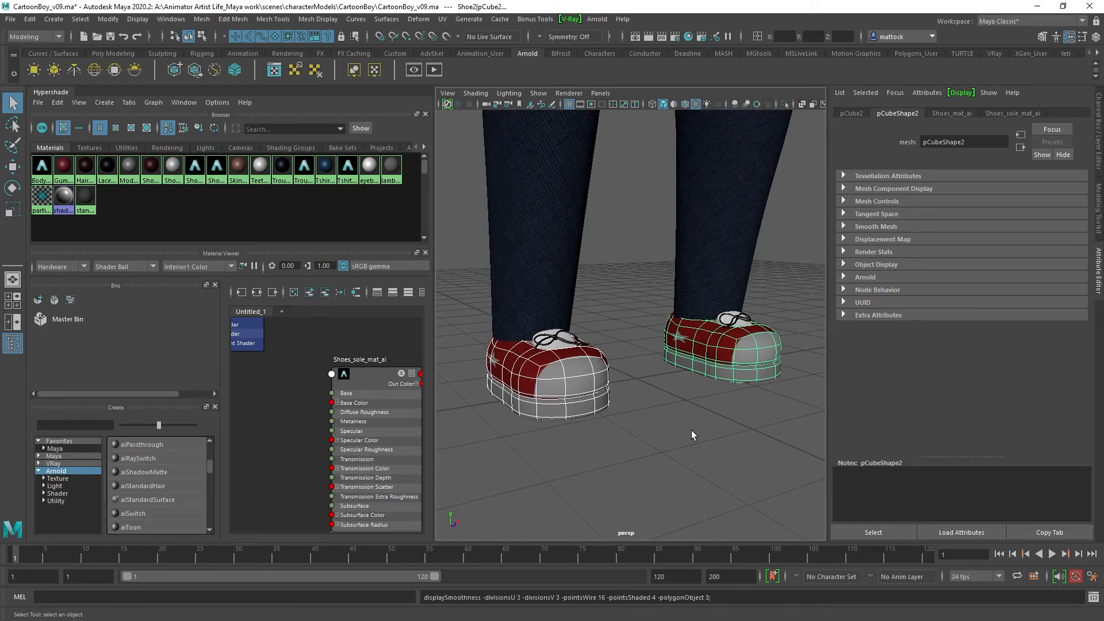
{"action": "left_click", "coordinate": [692, 430]}
Step: Assign Shoes_sole_mat_ai to the tongues of both shoes and clear the selection
{"action": "left_click_drag", "start_coordinate": [534, 364], "coordinate": [584, 371], "text": "alt"}
{"action": "scroll", "coordinate": [592, 366], "scroll_direction": "up", "scroll_amount": 5}
{"action": "middle_click_drag", "start_coordinate": [594, 368], "coordinate": [640, 345], "text": "alt"}
{"action": "left_click_drag", "start_coordinate": [615, 388], "coordinate": [697, 317], "text": "alt"}
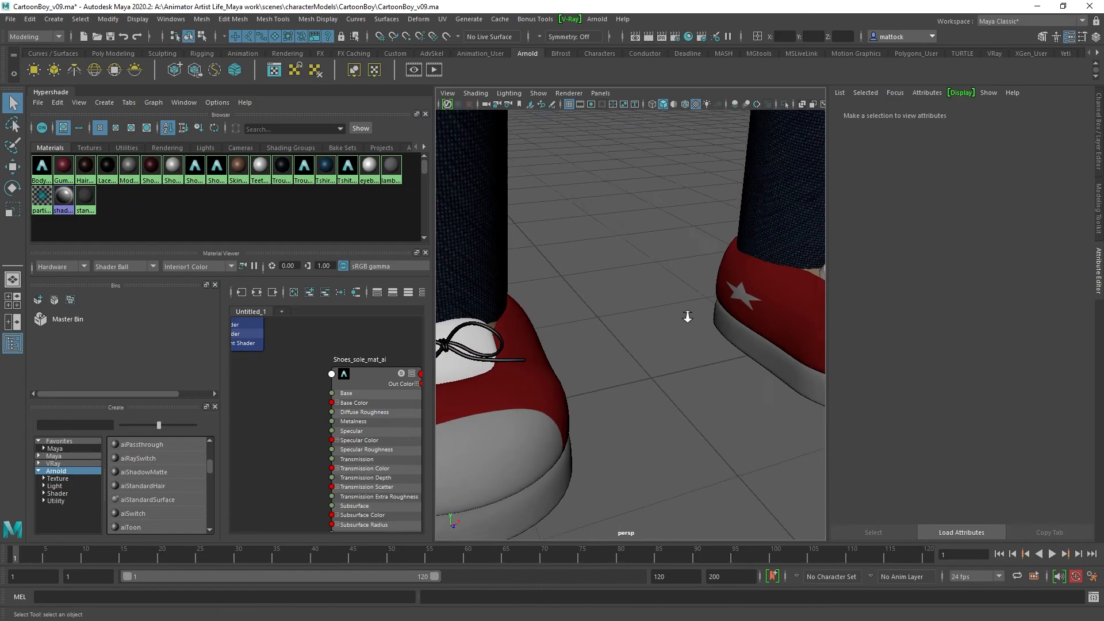
{"action": "scroll", "coordinate": [710, 314], "scroll_direction": "down", "scroll_amount": 4}
{"action": "left_click", "coordinate": [796, 297]}
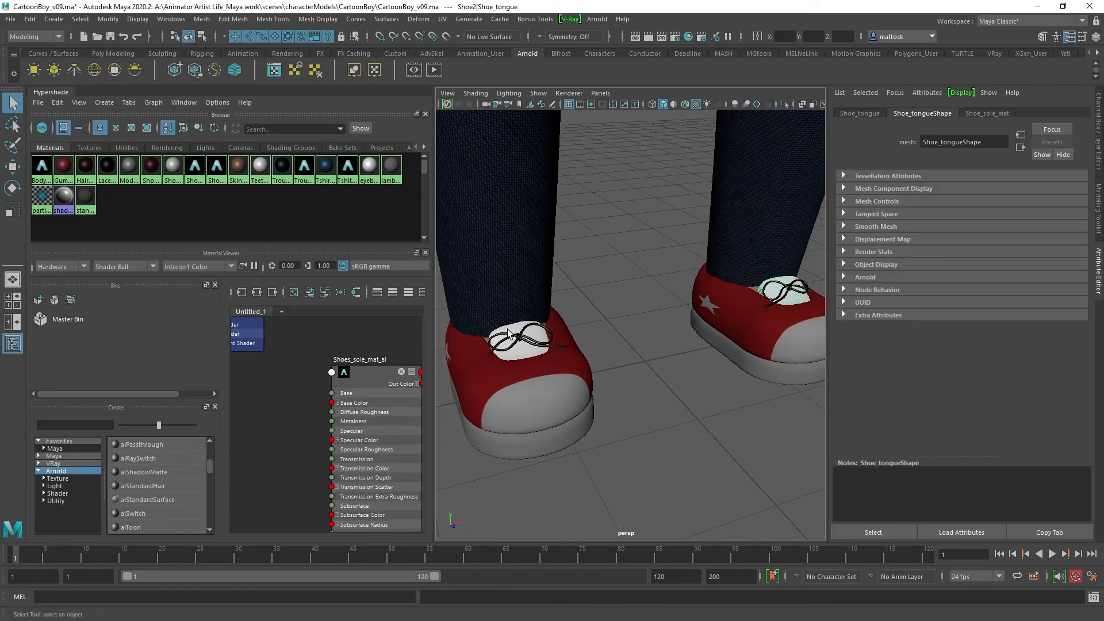
{"action": "left_click", "coordinate": [529, 333], "text": "shift"}
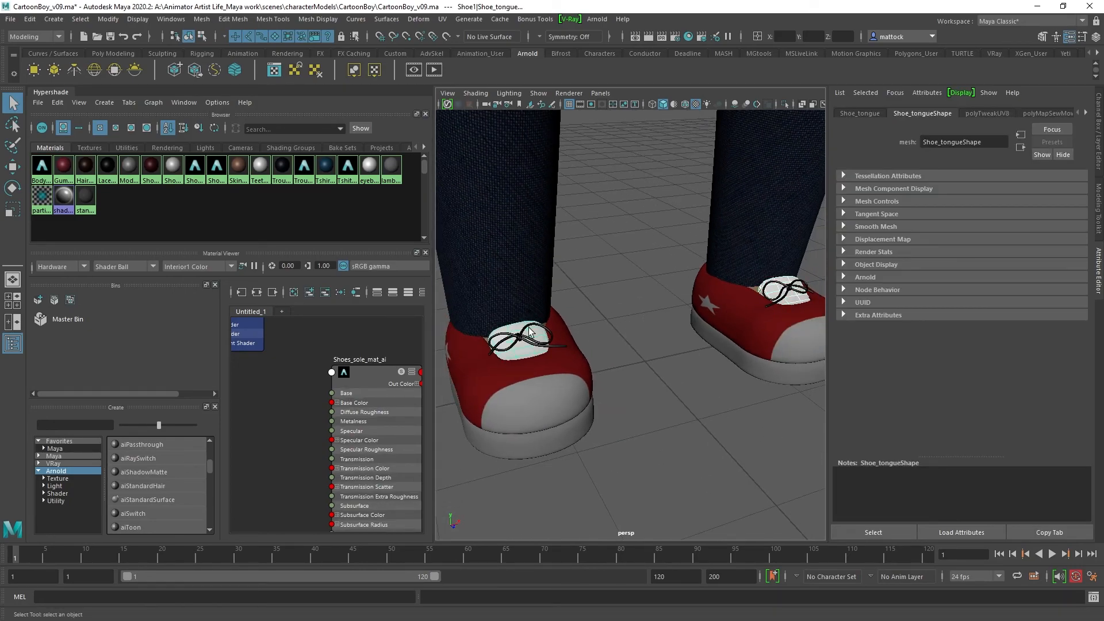
{"action": "right_click", "coordinate": [343, 374]}
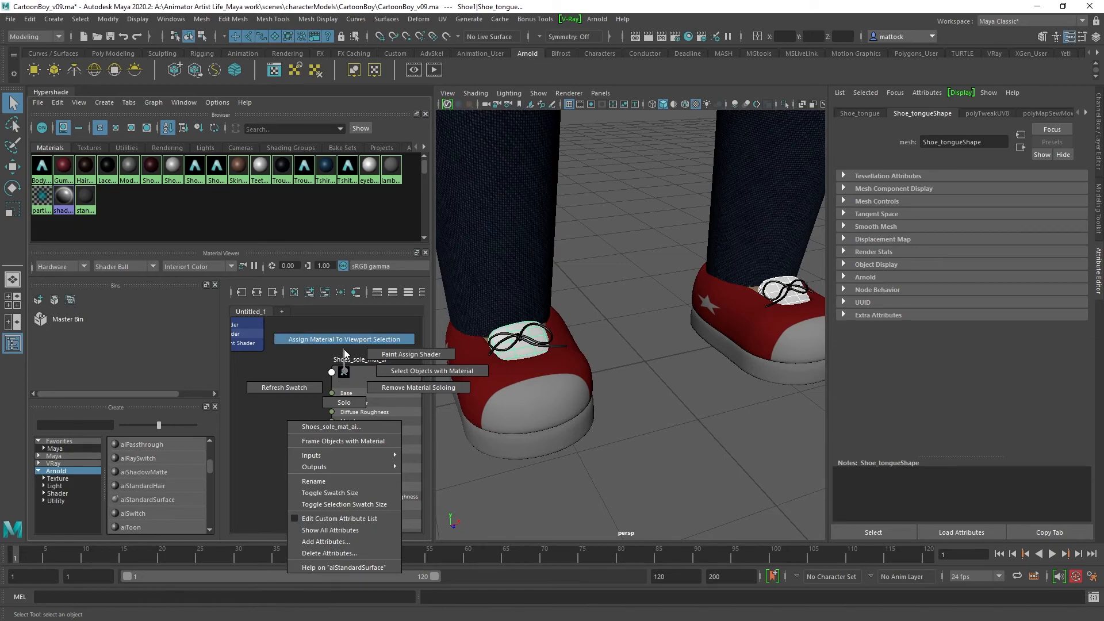
{"action": "left_click", "coordinate": [345, 340]}
{"action": "left_click", "coordinate": [659, 334]}
Step: Examine the soles and tongues of both shoes from several angles in the perspective view
{"action": "left_click_drag", "start_coordinate": [659, 333], "coordinate": [642, 406], "text": "alt"}
{"action": "right_click_drag", "start_coordinate": [520, 366], "coordinate": [621, 399], "text": "alt"}
{"action": "left_click_drag", "start_coordinate": [621, 399], "coordinate": [684, 400], "text": "alt"}
{"action": "middle_click_drag", "start_coordinate": [717, 287], "coordinate": [767, 275], "text": "alt"}
{"action": "left_click_drag", "start_coordinate": [721, 363], "coordinate": [609, 404], "text": "alt"}
{"action": "right_click_drag", "start_coordinate": [704, 362], "coordinate": [632, 349], "text": "alt"}
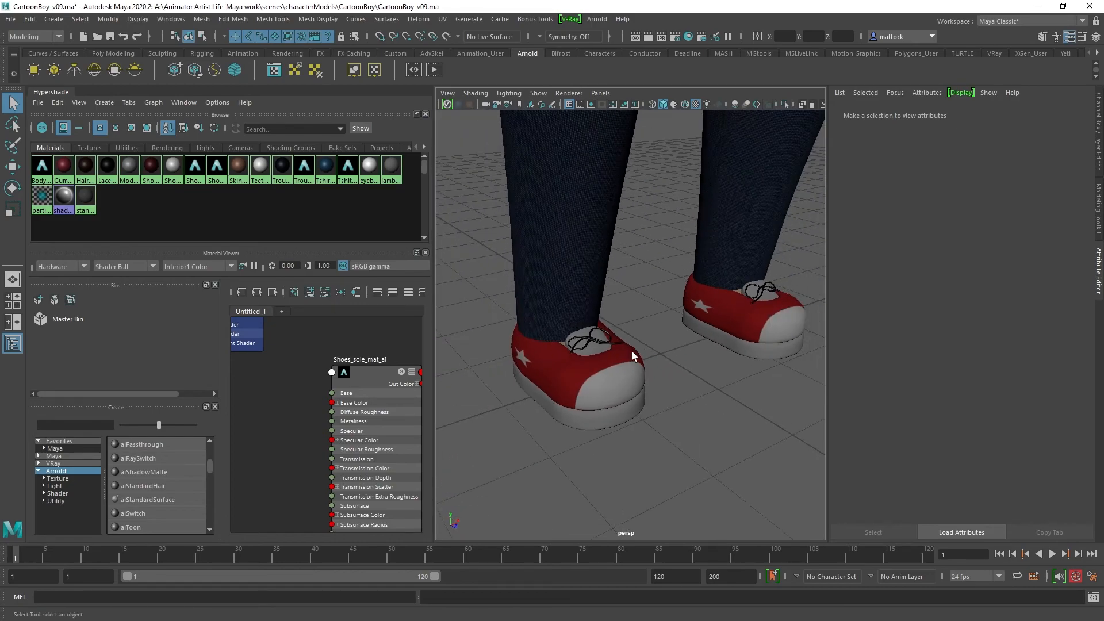
{"action": "left_click_drag", "start_coordinate": [631, 349], "coordinate": [688, 335], "text": "alt"}
{"action": "right_click_drag", "start_coordinate": [624, 299], "coordinate": [681, 305], "text": "alt"}
{"action": "left_click_drag", "start_coordinate": [681, 305], "coordinate": [635, 293], "text": "alt"}
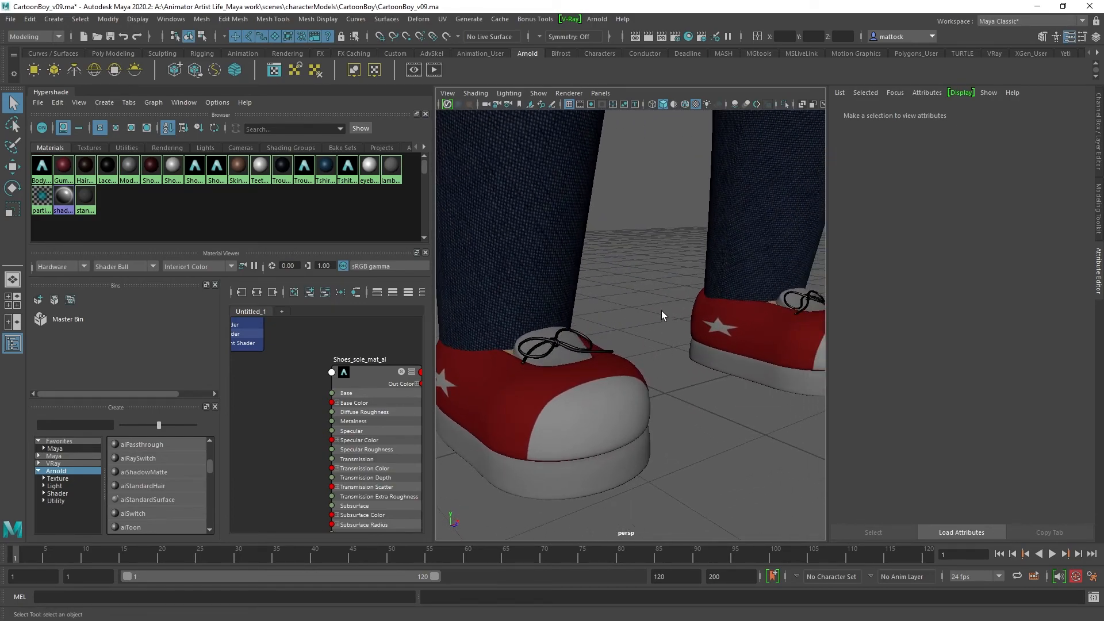
{"action": "right_click_drag", "start_coordinate": [664, 301], "coordinate": [639, 323], "text": "alt"}
{"action": "middle_click_drag", "start_coordinate": [638, 324], "coordinate": [661, 326], "text": "alt"}
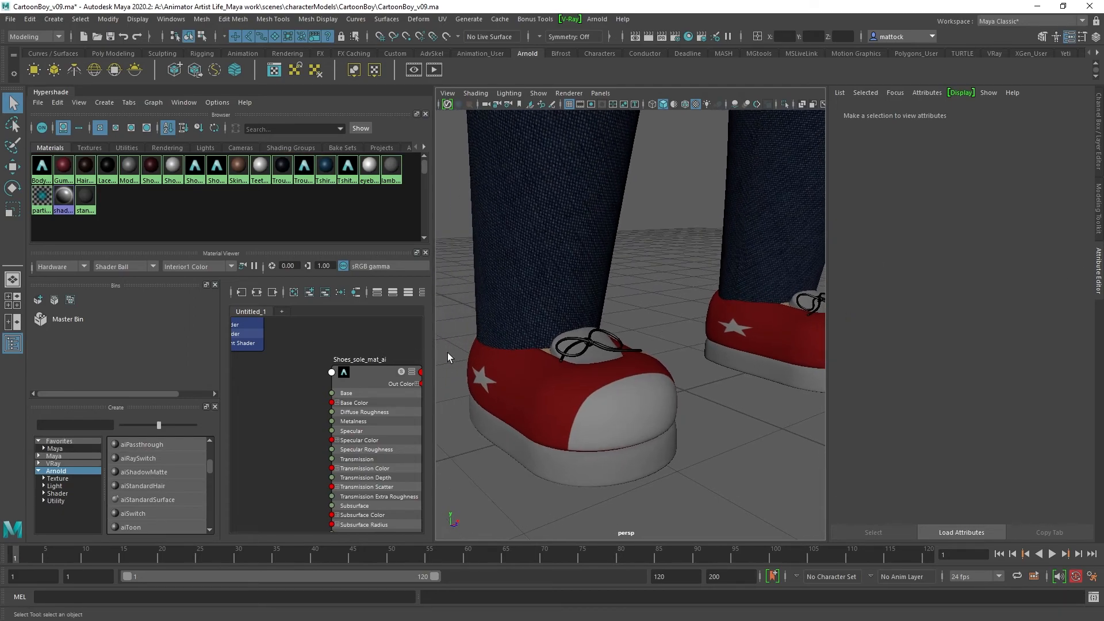
Step: Widen the perspective view around both shoes and start the Arnold viewport render
{"action": "left_click_drag", "start_coordinate": [431, 356], "coordinate": [343, 356]}
{"action": "right_click_drag", "start_coordinate": [625, 319], "coordinate": [640, 272], "text": "alt"}
{"action": "left_click_drag", "start_coordinate": [640, 272], "coordinate": [674, 268], "text": "alt"}
{"action": "right_click_drag", "start_coordinate": [673, 268], "coordinate": [602, 297], "text": "alt"}
{"action": "left_click_drag", "start_coordinate": [602, 297], "coordinate": [588, 294], "text": "alt"}
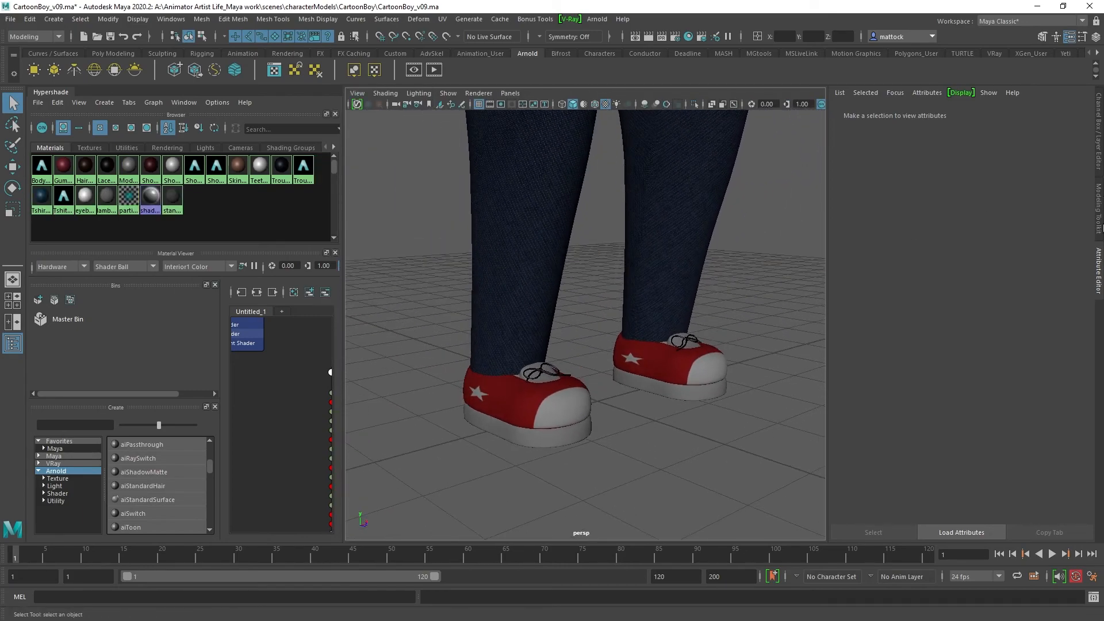
{"action": "left_click_drag", "start_coordinate": [1103, 368], "coordinate": [914, 142]}
{"action": "left_click", "coordinate": [984, 172]}
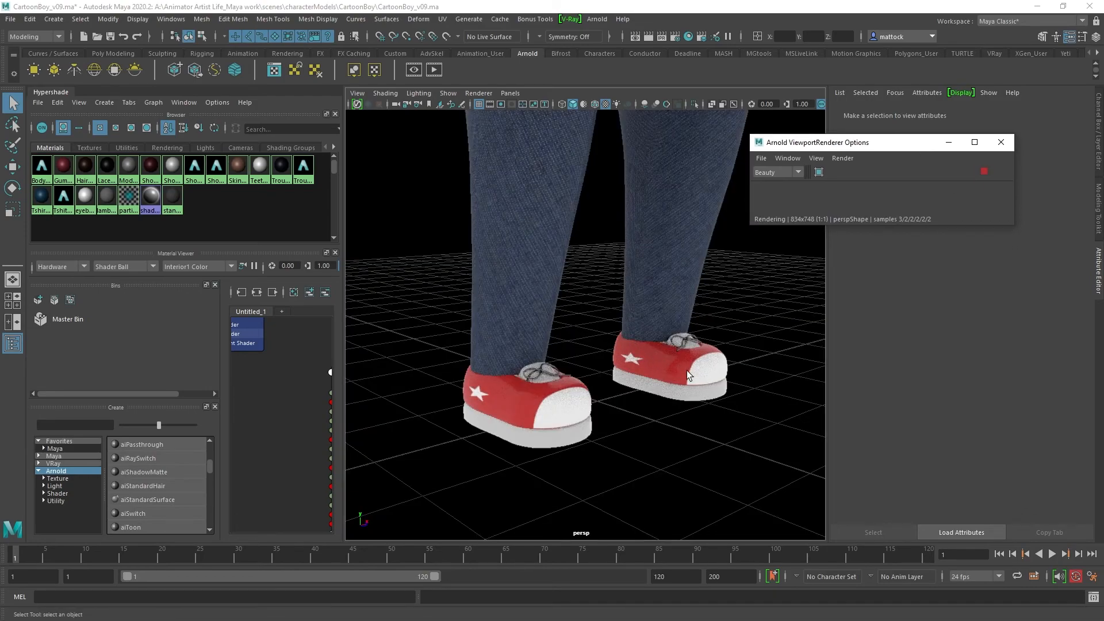
Step: Inspect the rendered character's clothes and shoes from several sides in the Arnold viewport
{"action": "left_click_drag", "start_coordinate": [647, 475], "coordinate": [705, 467], "text": "alt"}
{"action": "right_click_drag", "start_coordinate": [770, 429], "coordinate": [601, 387], "text": "alt"}
{"action": "left_click_drag", "start_coordinate": [601, 387], "coordinate": [617, 425], "text": "alt"}
{"action": "right_click_drag", "start_coordinate": [616, 426], "coordinate": [560, 407], "text": "alt"}
{"action": "middle_click_drag", "start_coordinate": [559, 407], "coordinate": [567, 450], "text": "alt"}
{"action": "left_click_drag", "start_coordinate": [566, 450], "coordinate": [604, 409], "text": "alt"}
{"action": "middle_click_drag", "start_coordinate": [678, 258], "coordinate": [675, 325], "text": "alt"}
{"action": "left_click_drag", "start_coordinate": [672, 335], "coordinate": [650, 354], "text": "alt"}
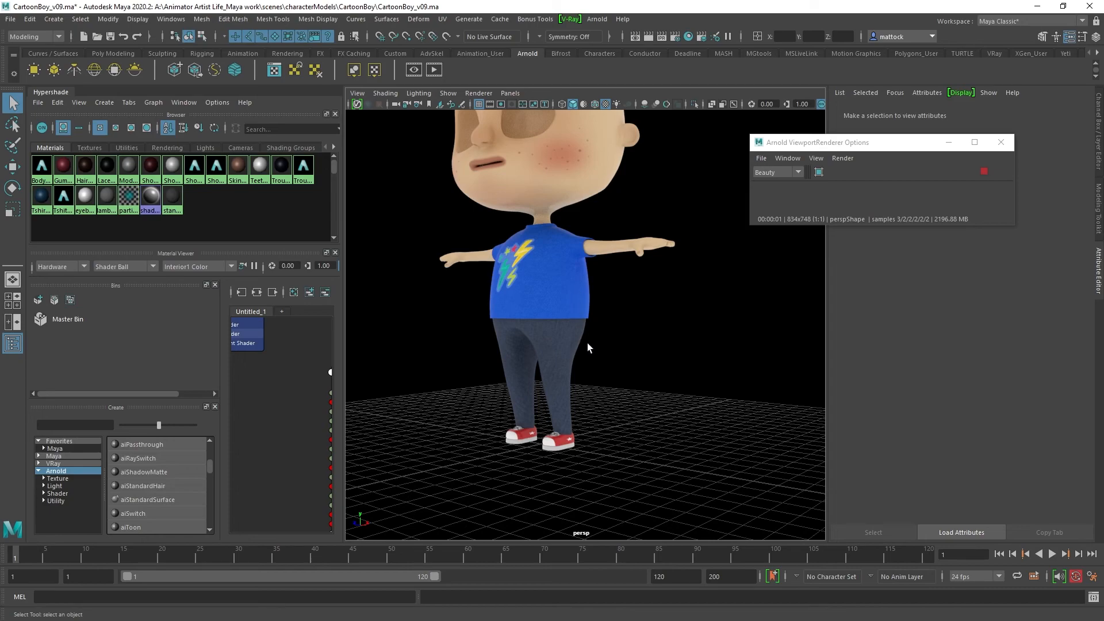
{"action": "left_click_drag", "start_coordinate": [677, 412], "coordinate": [897, 399], "text": "alt"}
{"action": "right_click_drag", "start_coordinate": [591, 479], "coordinate": [623, 521], "text": "alt"}
{"action": "middle_click_drag", "start_coordinate": [624, 521], "coordinate": [601, 451], "text": "alt"}
{"action": "left_click_drag", "start_coordinate": [607, 485], "coordinate": [477, 474], "text": "alt"}
{"action": "middle_click_drag", "start_coordinate": [498, 460], "coordinate": [521, 377], "text": "alt"}
{"action": "right_click_drag", "start_coordinate": [522, 423], "coordinate": [547, 455], "text": "alt"}
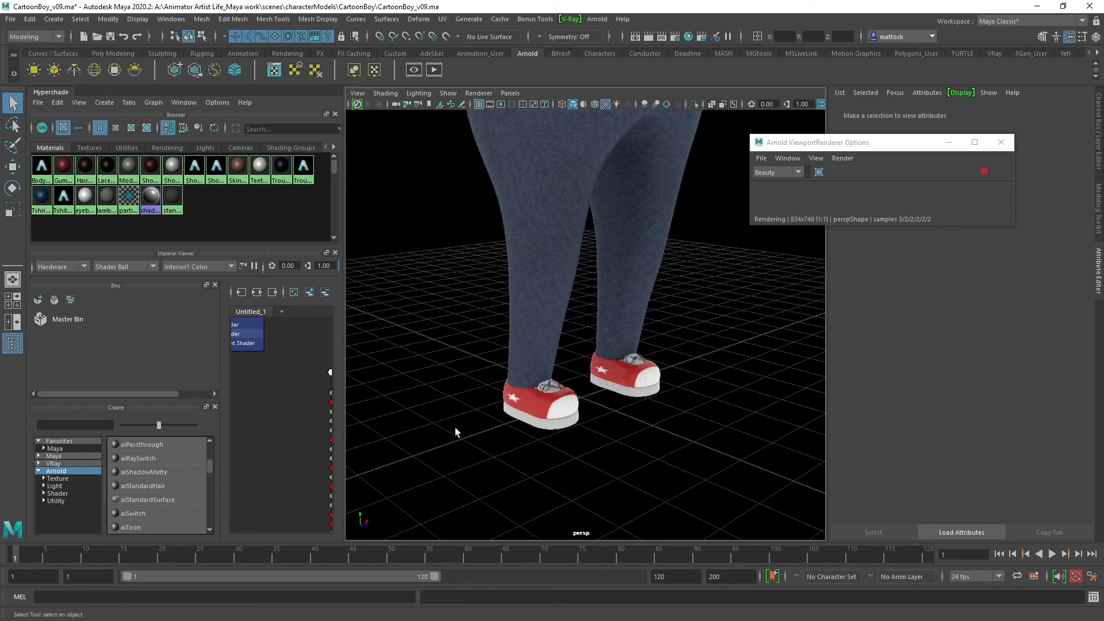
Step: Examine the rendered soles, toe caps, tongues and laces of both shoes up close
{"action": "right_click_drag", "start_coordinate": [457, 425], "coordinate": [470, 475], "text": "alt"}
{"action": "middle_click_drag", "start_coordinate": [470, 475], "coordinate": [444, 412], "text": "alt"}
{"action": "left_click_drag", "start_coordinate": [598, 423], "coordinate": [492, 413], "text": "alt"}
{"action": "right_click_drag", "start_coordinate": [495, 402], "coordinate": [532, 444], "text": "alt"}
{"action": "mouse_move", "coordinate": [549, 441]}
{"action": "left_mouse_down", "text": "alt"}
{"action": "mouse_move", "coordinate": [621, 428]}
{"action": "mouse_move", "coordinate": [544, 439]}
{"action": "left_mouse_up", "text": "alt"}
{"action": "left_click_drag", "start_coordinate": [507, 399], "coordinate": [588, 353], "text": "alt"}
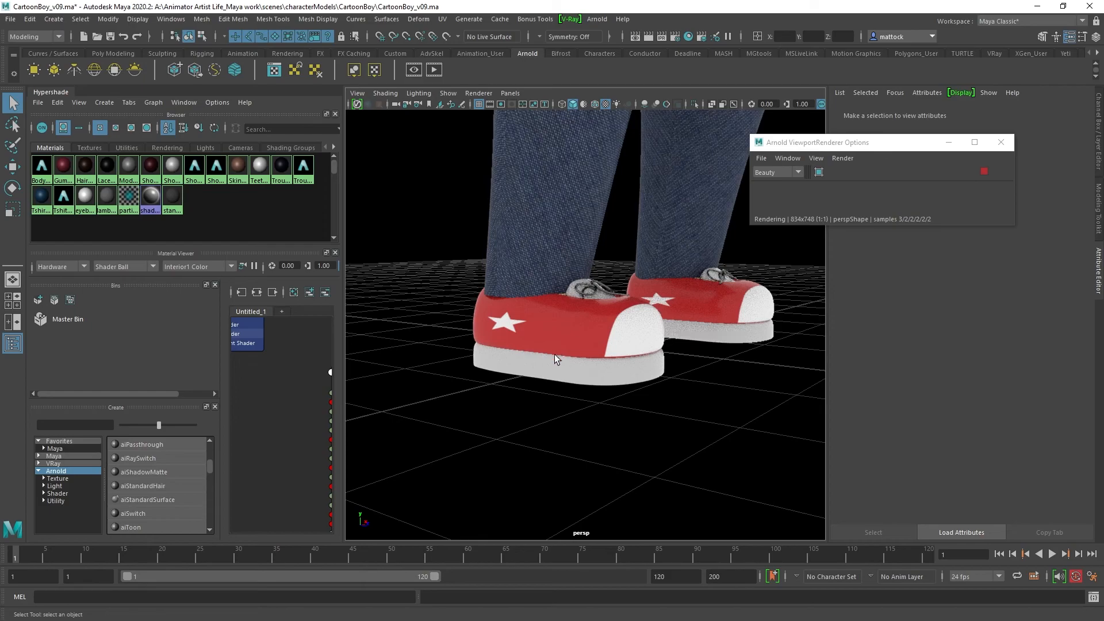
{"action": "left_click_drag", "start_coordinate": [577, 412], "coordinate": [471, 406], "text": "alt"}
{"action": "middle_click_drag", "start_coordinate": [471, 406], "coordinate": [473, 361], "text": "alt"}
{"action": "left_click_drag", "start_coordinate": [474, 361], "coordinate": [575, 381], "text": "alt"}
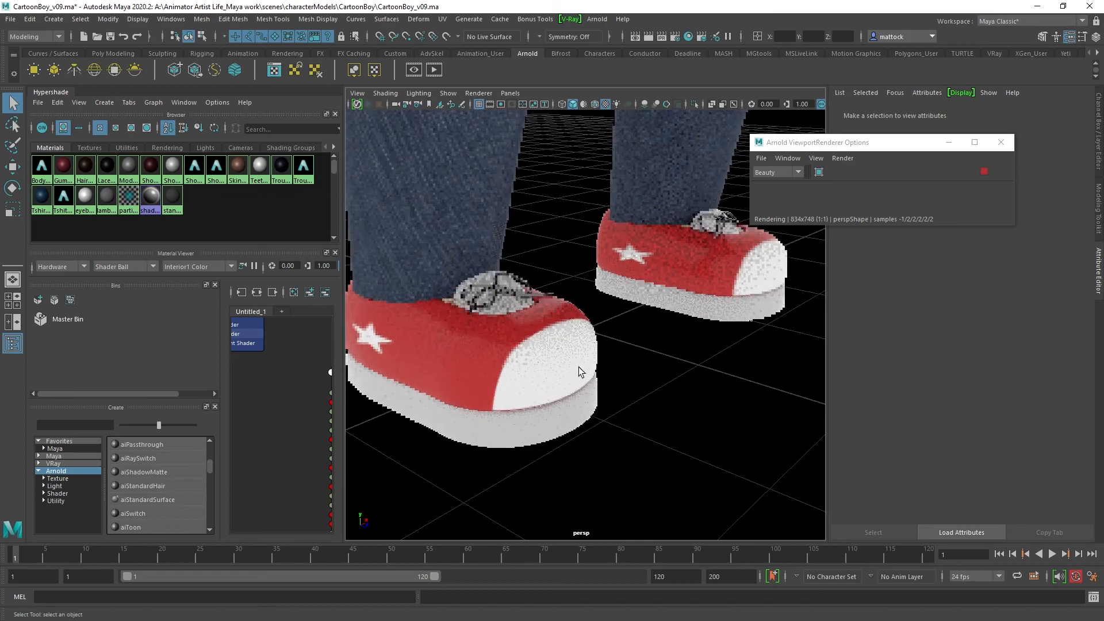
{"action": "right_click_drag", "start_coordinate": [679, 365], "coordinate": [664, 351], "text": "alt"}
{"action": "middle_click_drag", "start_coordinate": [664, 350], "coordinate": [698, 393], "text": "alt"}
{"action": "left_click_drag", "start_coordinate": [698, 393], "coordinate": [522, 340], "text": "alt"}
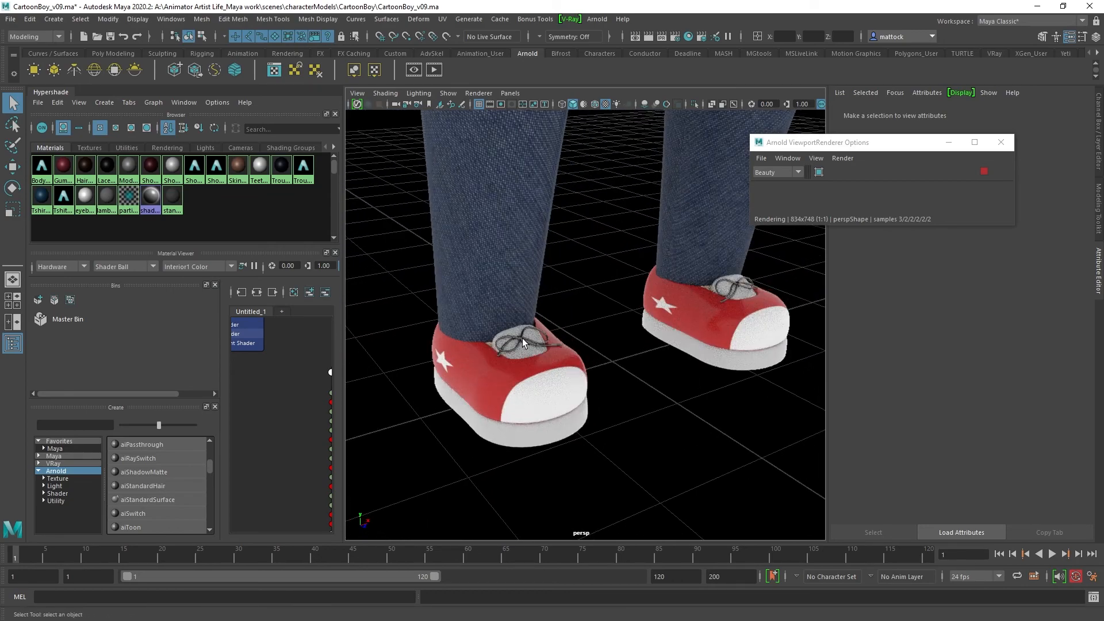
{"action": "left_click", "coordinate": [522, 338]}
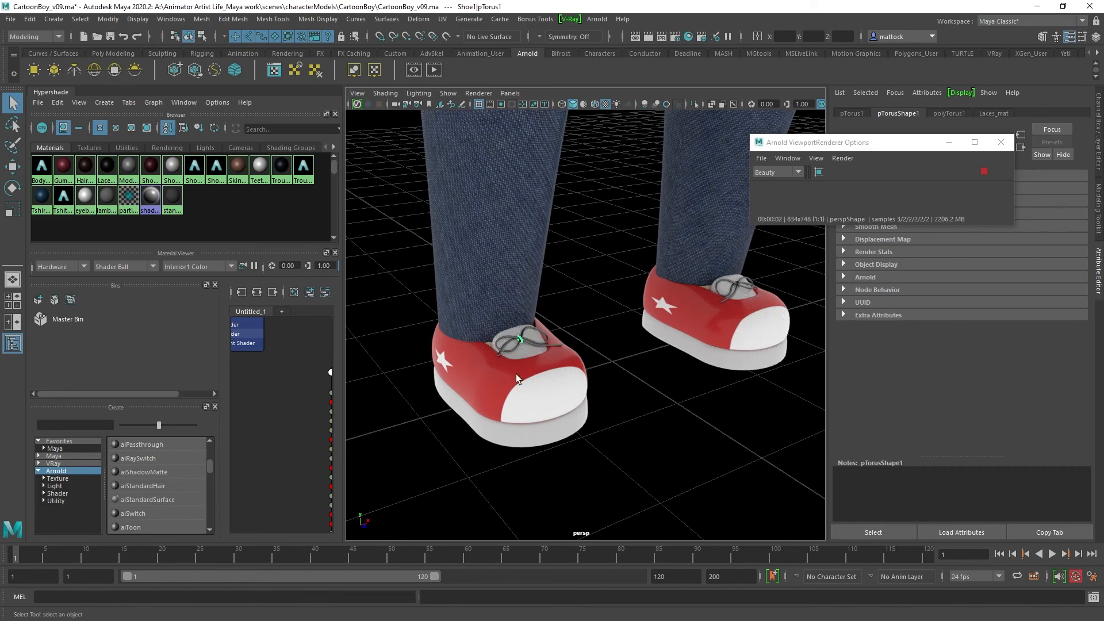
{"action": "left_click", "coordinate": [620, 347]}
Step: Review the rendered character from head to shoes in the Arnold viewport
{"action": "mouse_move", "coordinate": [643, 361]}
{"action": "right_mouse_down", "text": "alt"}
{"action": "mouse_move", "coordinate": [557, 348]}
{"action": "mouse_move", "coordinate": [642, 345]}
{"action": "right_mouse_up", "text": "alt"}
{"action": "middle_click_drag", "start_coordinate": [641, 345], "coordinate": [645, 349], "text": "alt"}
{"action": "right_click_drag", "start_coordinate": [685, 330], "coordinate": [623, 318], "text": "alt"}
{"action": "middle_click_drag", "start_coordinate": [623, 318], "coordinate": [646, 340], "text": "alt"}
{"action": "left_click_drag", "start_coordinate": [645, 339], "coordinate": [652, 289], "text": "alt"}
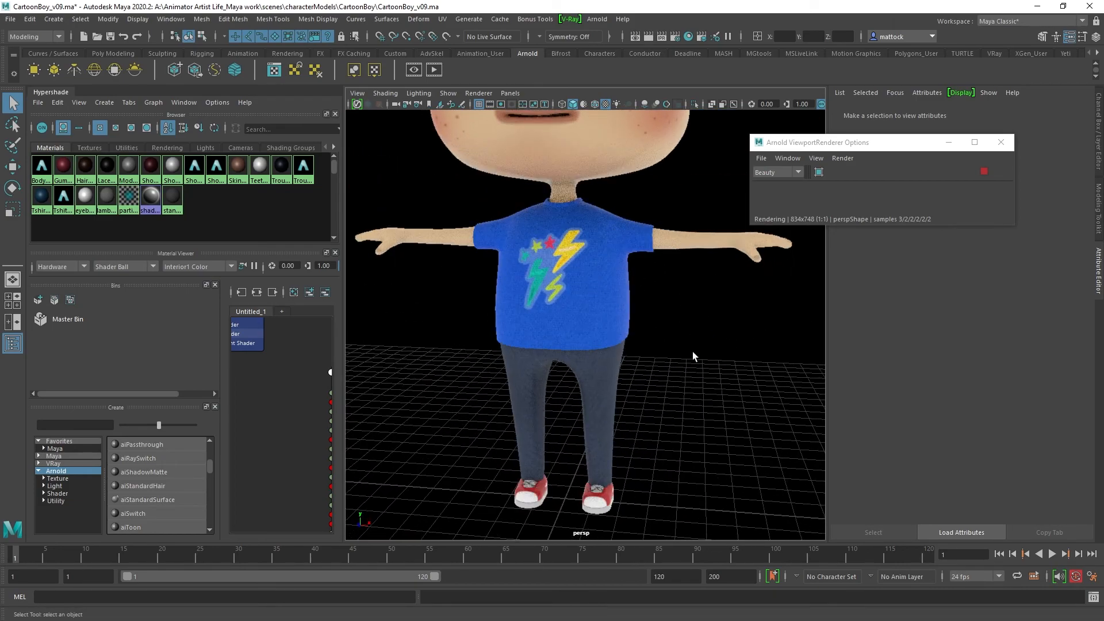
{"action": "right_click_drag", "start_coordinate": [729, 365], "coordinate": [673, 364], "text": "alt"}
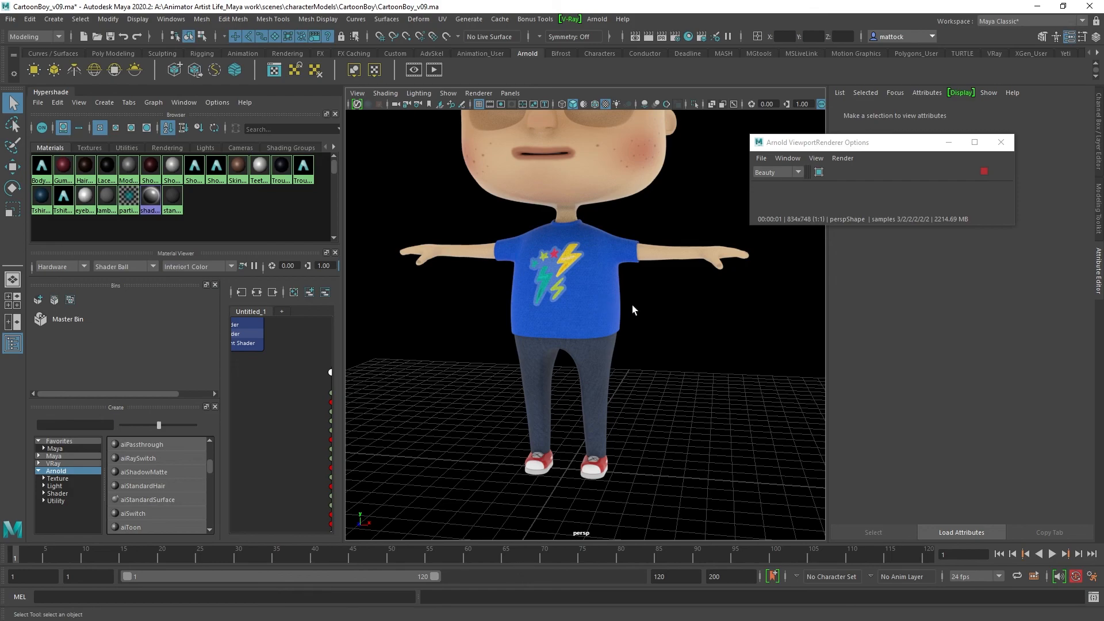
{"action": "middle_click_drag", "start_coordinate": [662, 339], "coordinate": [678, 449], "text": "alt"}
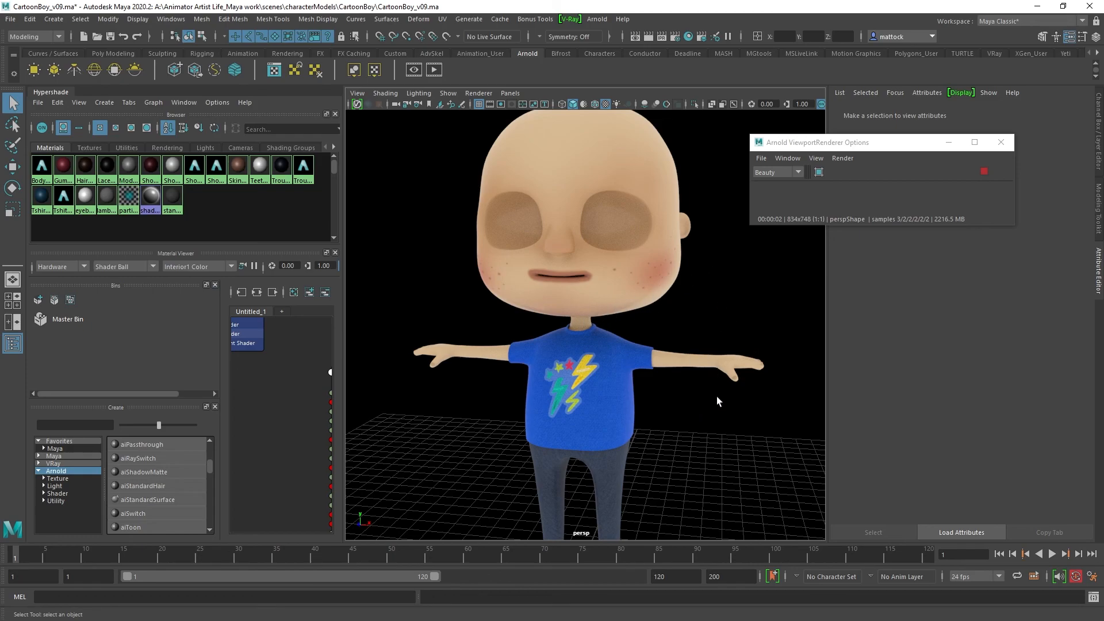
{"action": "left_click_drag", "start_coordinate": [717, 417], "coordinate": [636, 386], "text": "alt"}
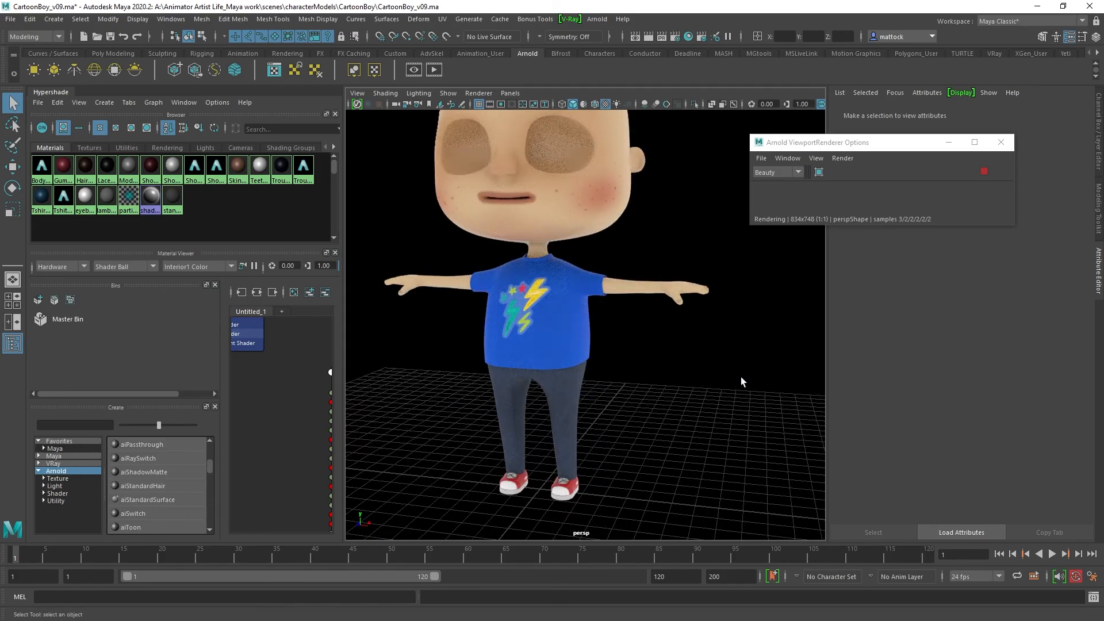